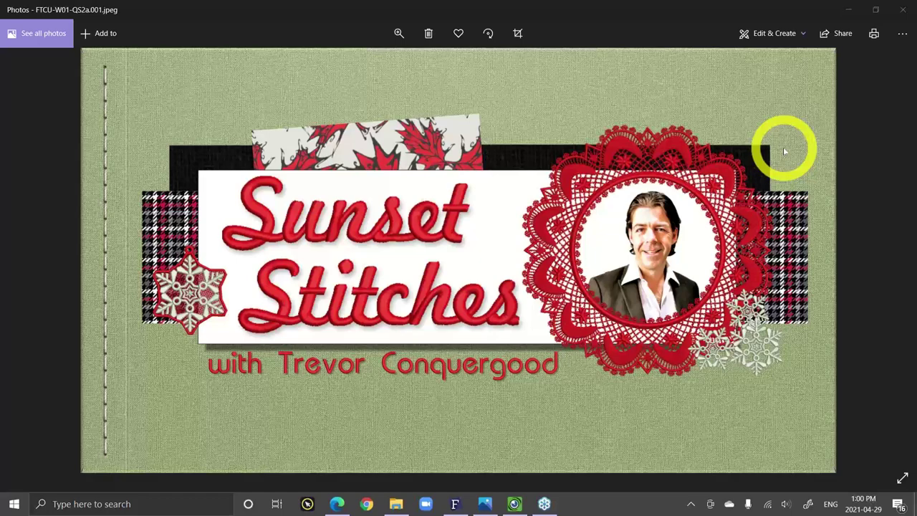
# Show the live camera view in Visualizer and return to the Sunset Stitches title slide in Photos.
pyautogui.click(514, 503)
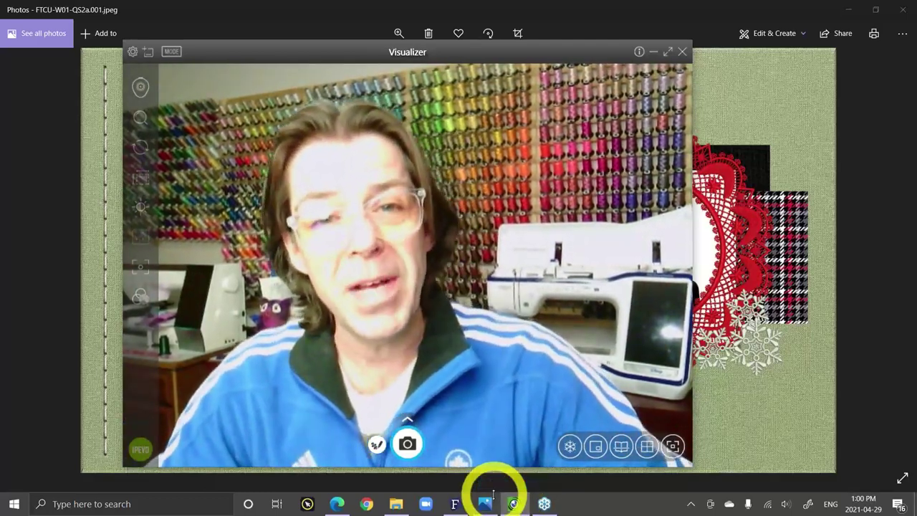
pyautogui.moveTo(486, 499)
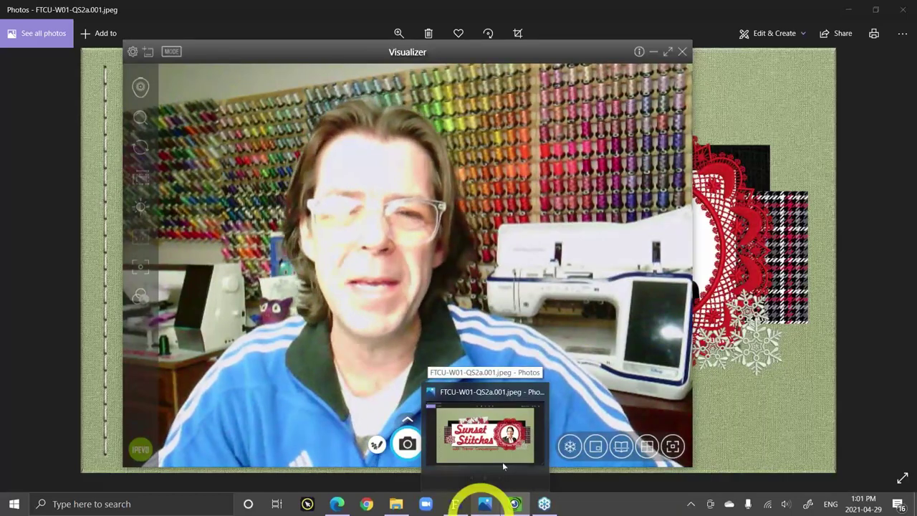
pyautogui.moveTo(506, 459)
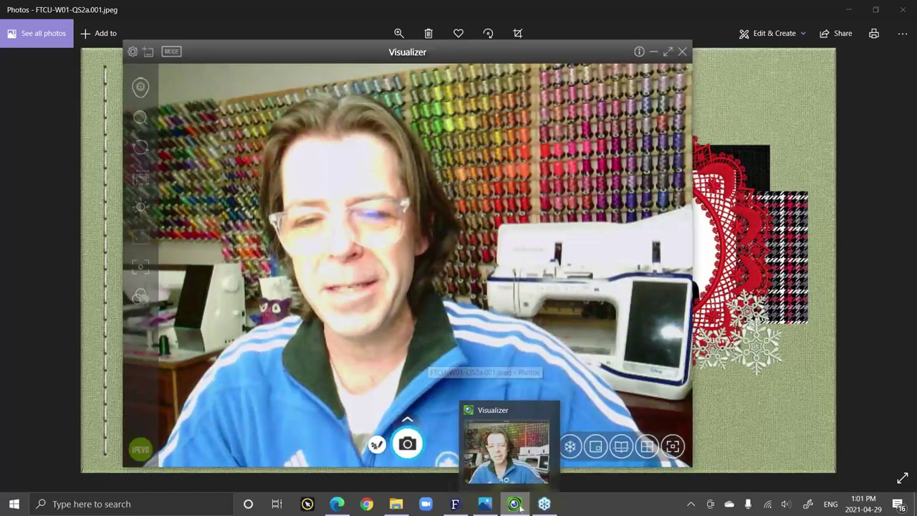
pyautogui.click(436, 413)
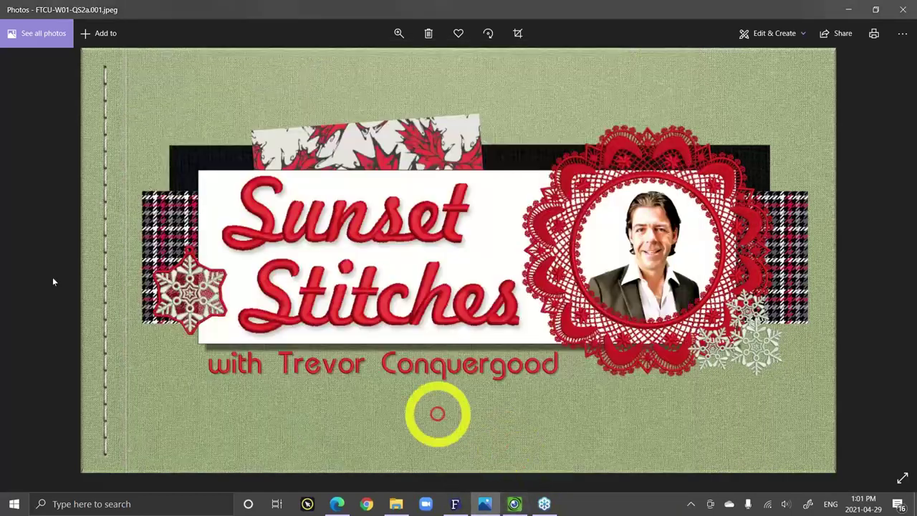
pyautogui.click(513, 500)
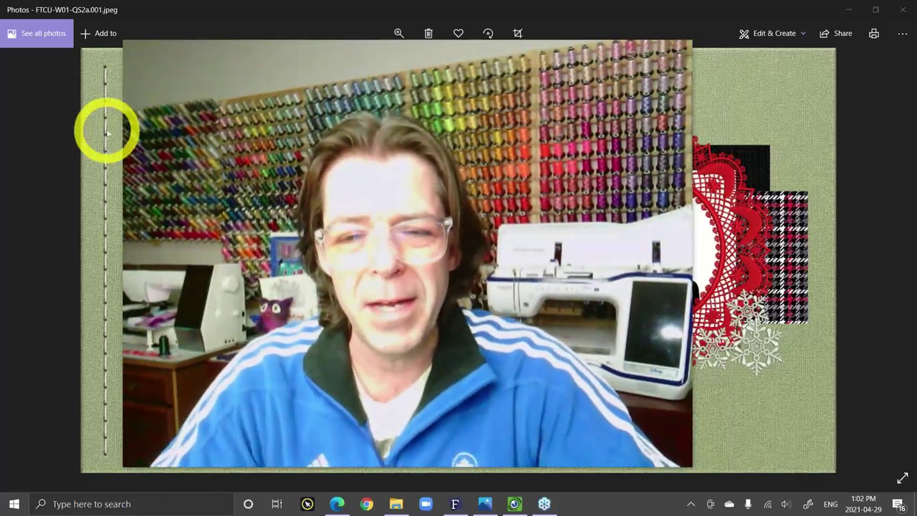
pyautogui.click(153, 117)
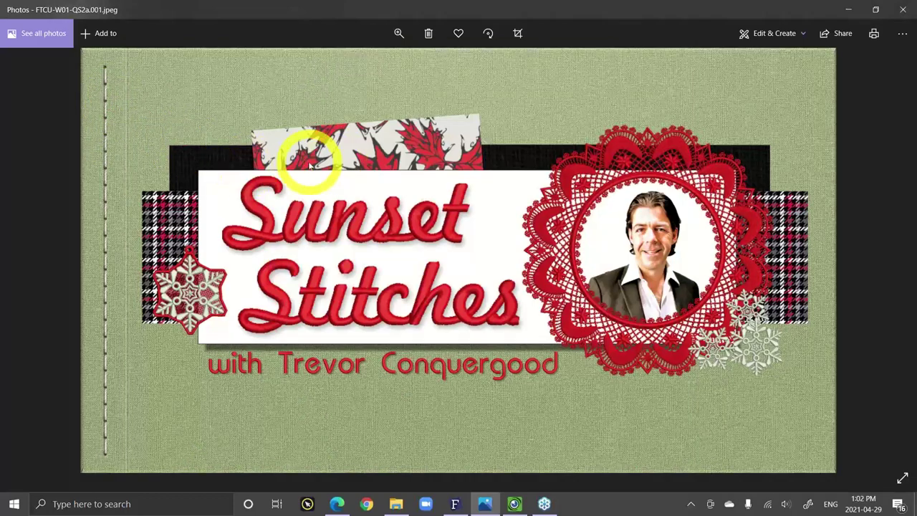
# Advance the presentation from the title slide to the FTCU Workshop 01 Classes slide.
pyautogui.press('Right')
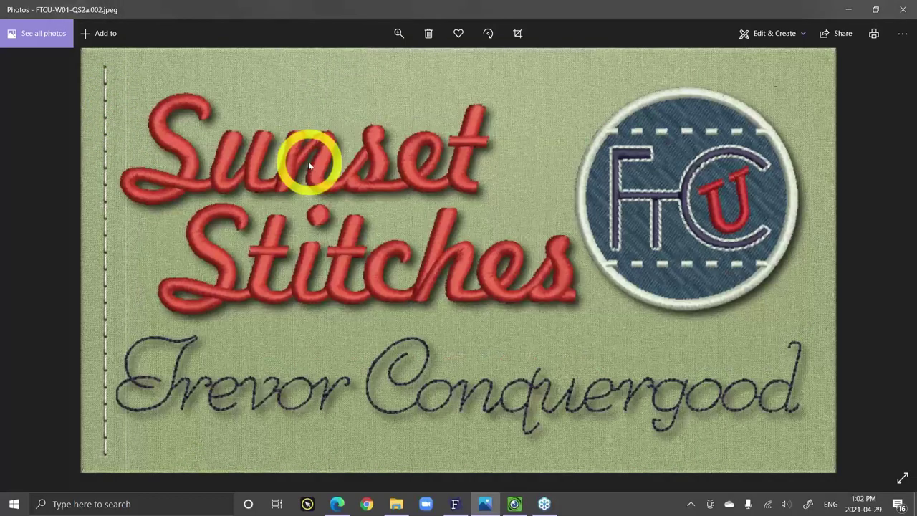
pyautogui.press('Right')
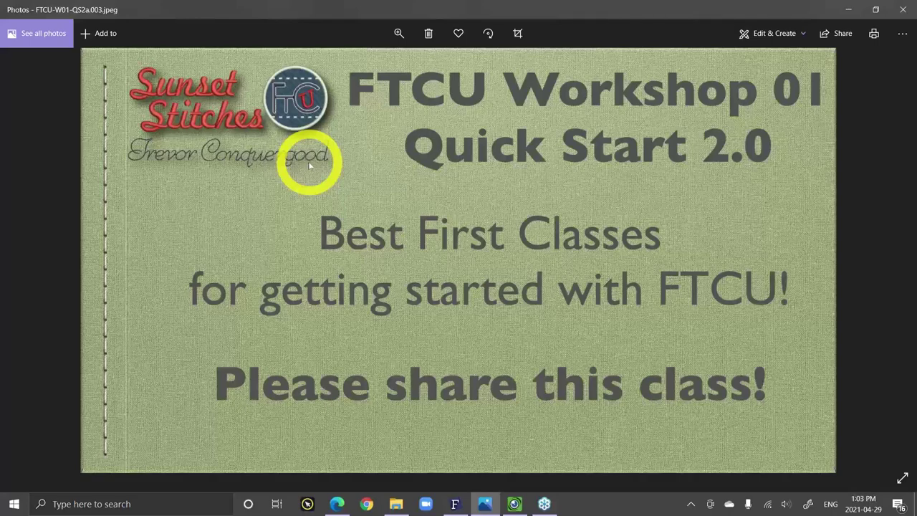
pyautogui.press('Right')
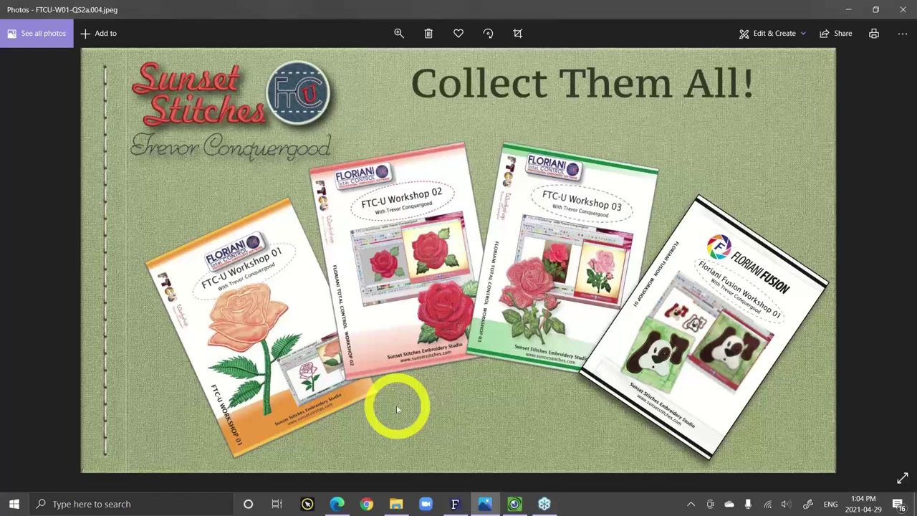
pyautogui.press('Right')
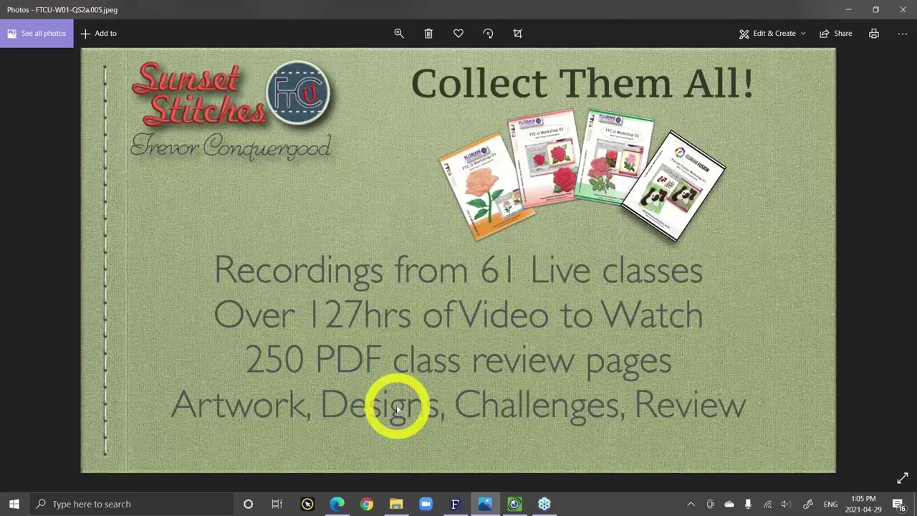
pyautogui.press('Right')
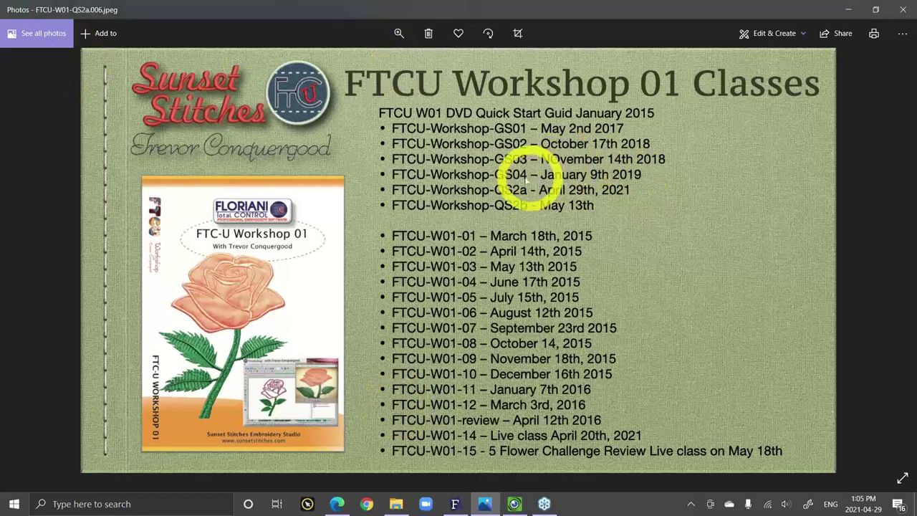
# Switch to Edge and look through the class review pages in FTCU-Workshop-01-book-complete.pdf.
pyautogui.click(336, 504)
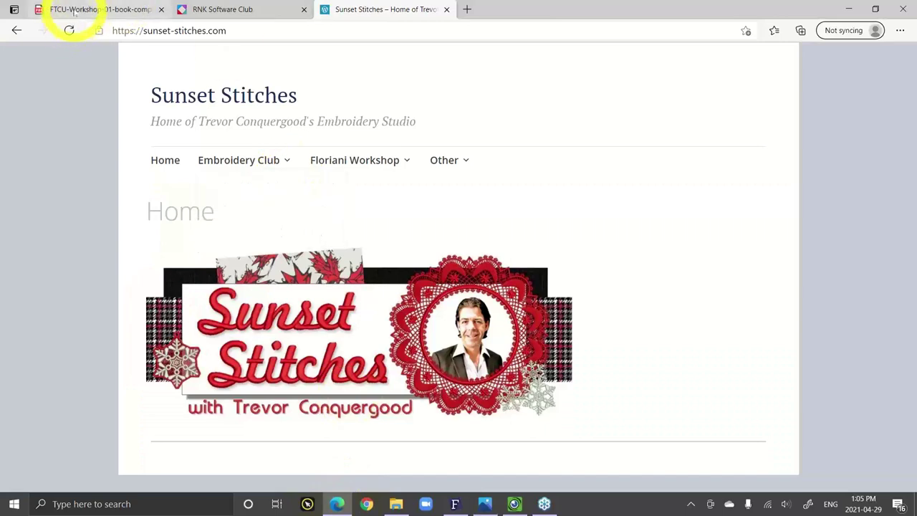
pyautogui.click(71, 10)
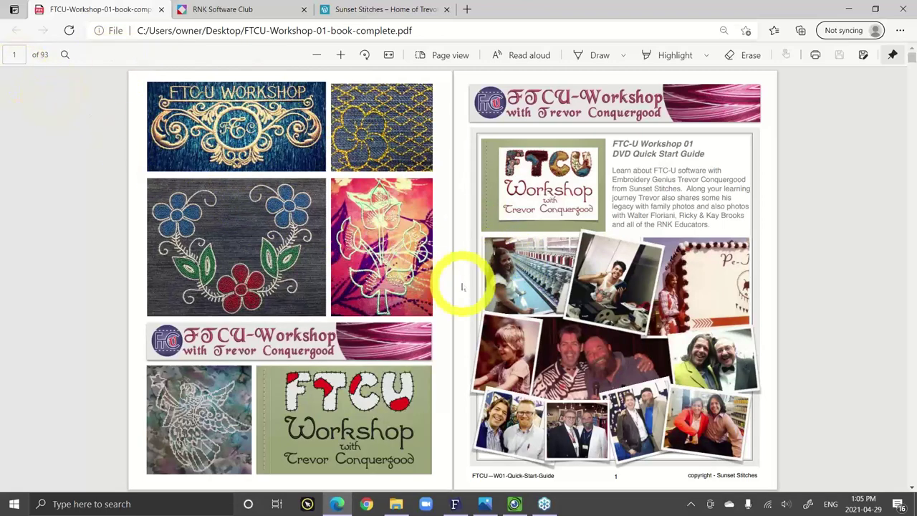
pyautogui.scroll(-6, 462, 286)
pyautogui.scroll(-3, 462, 287)
pyautogui.scroll(-4, 462, 289)
pyautogui.scroll(-12, 462, 290)
pyautogui.scroll(-4, 459, 294)
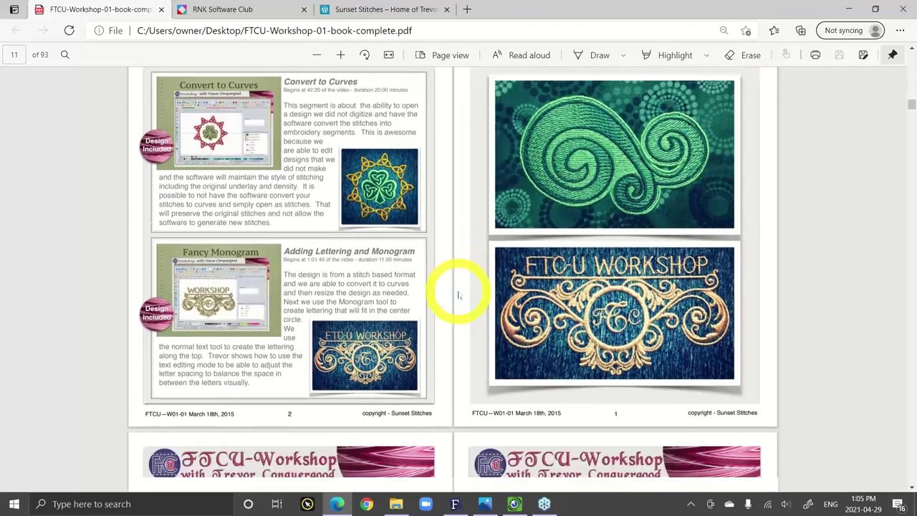
pyautogui.scroll(-7, 459, 294)
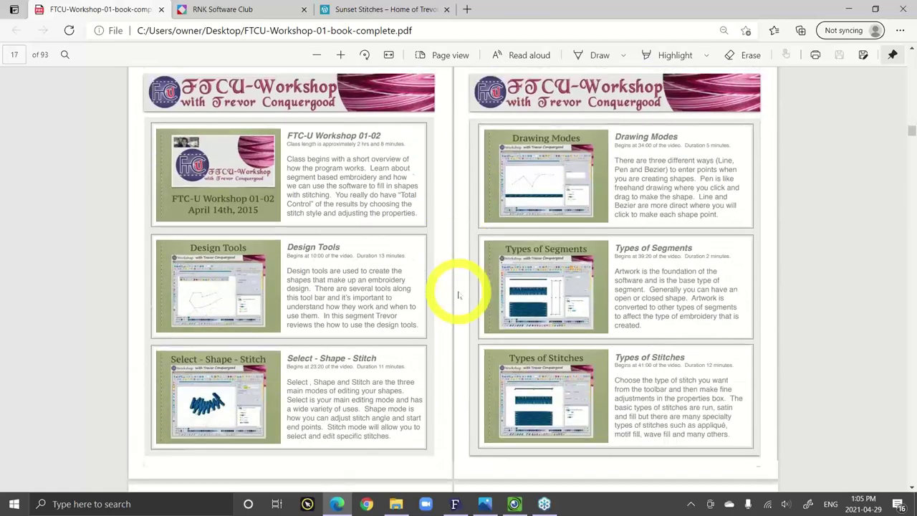
pyautogui.scroll(-3, 459, 294)
pyautogui.scroll(-4, 459, 295)
pyautogui.scroll(-8, 458, 293)
pyautogui.scroll(-4, 430, 251)
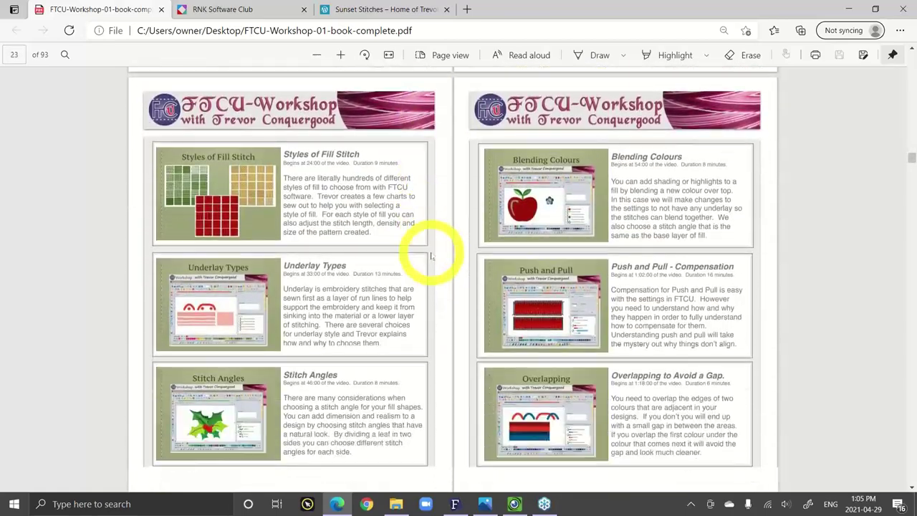
pyautogui.scroll(-10, 432, 258)
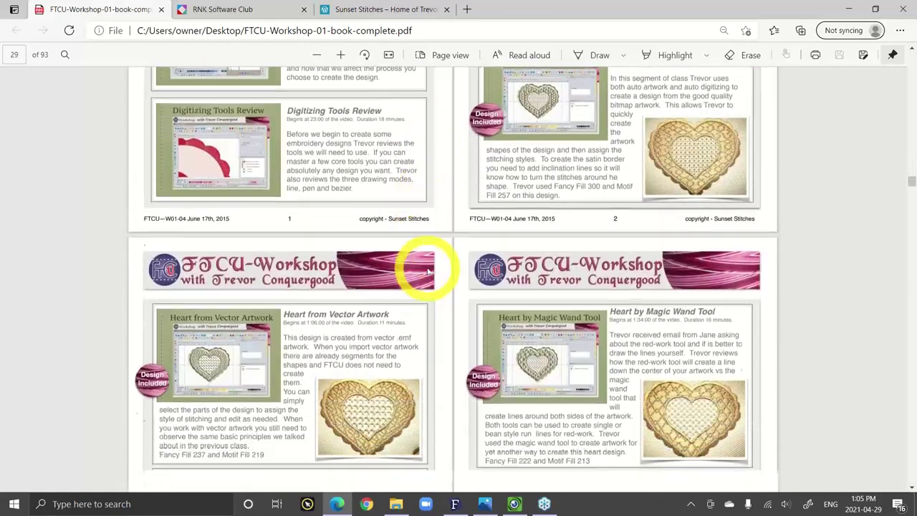
pyautogui.scroll(-1, 433, 273)
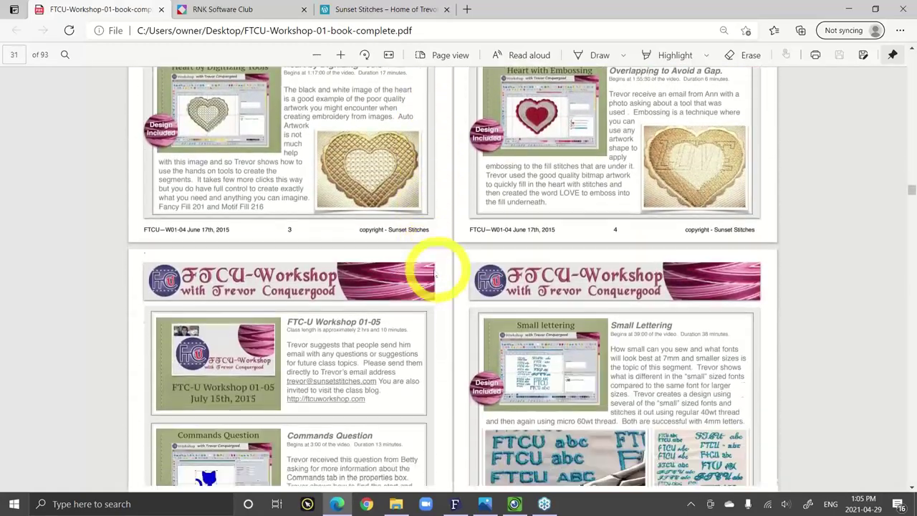
pyautogui.scroll(-1, 433, 279)
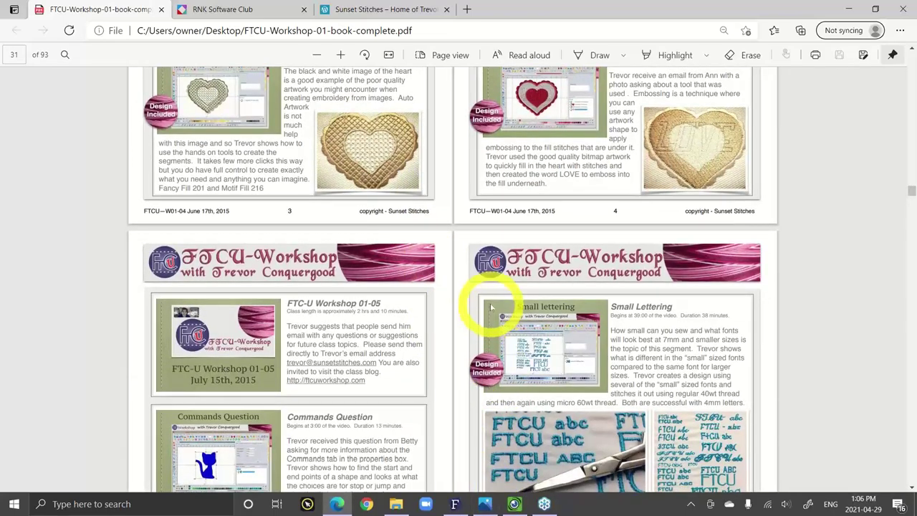
pyautogui.scroll(-12, 491, 308)
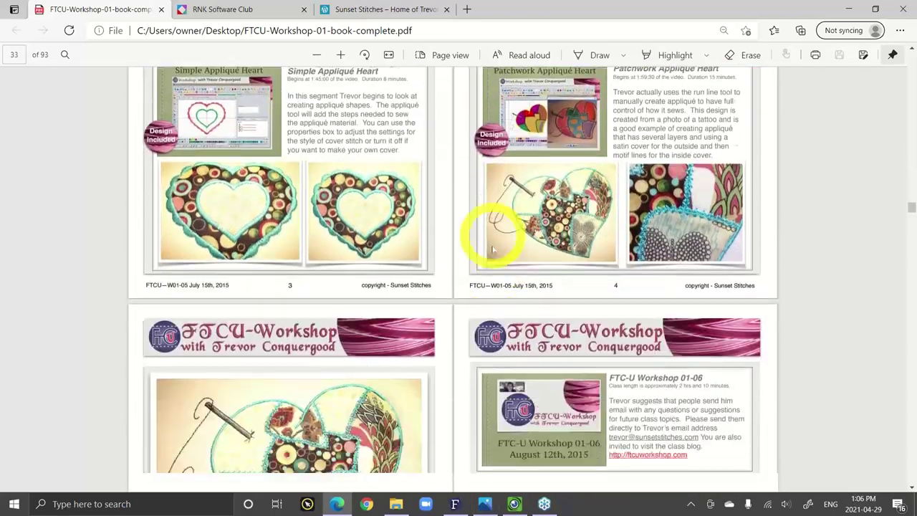
pyautogui.scroll(-1, 491, 286)
# Switch to Photos, revisit the FTCU Workshop 01 Quick Start 2.0 slide, and return to the Workshop 01 Classes slide.
pyautogui.click(484, 503)
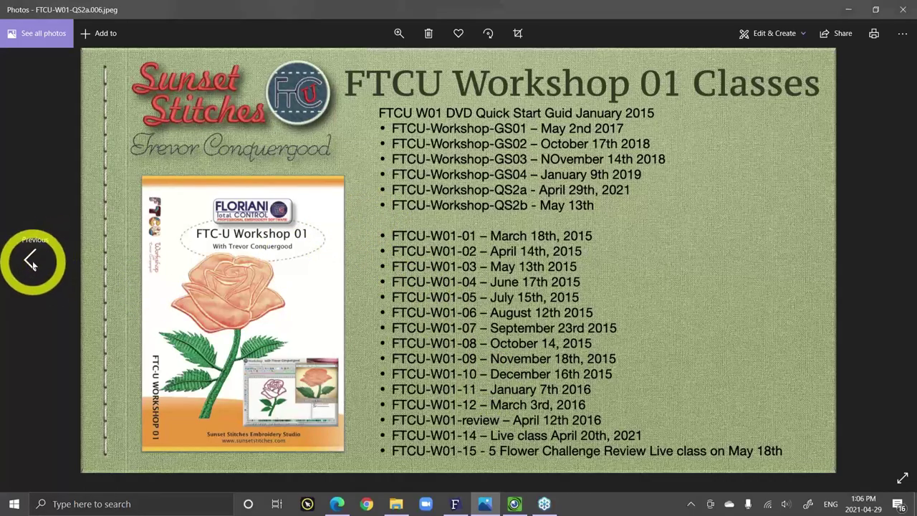
pyautogui.click(30, 261)
pyautogui.click(32, 265)
pyautogui.click(33, 269)
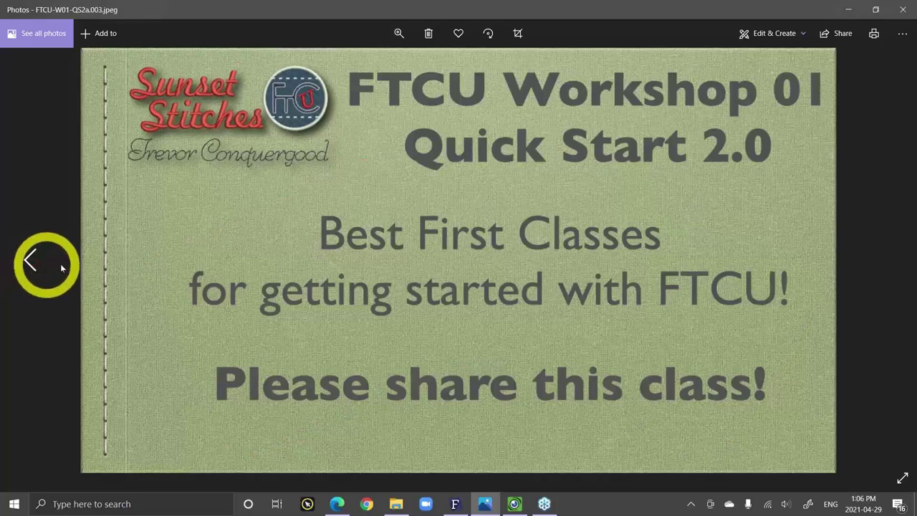
pyautogui.press('Right')
pyautogui.press('Right')
pyautogui.press('Right')
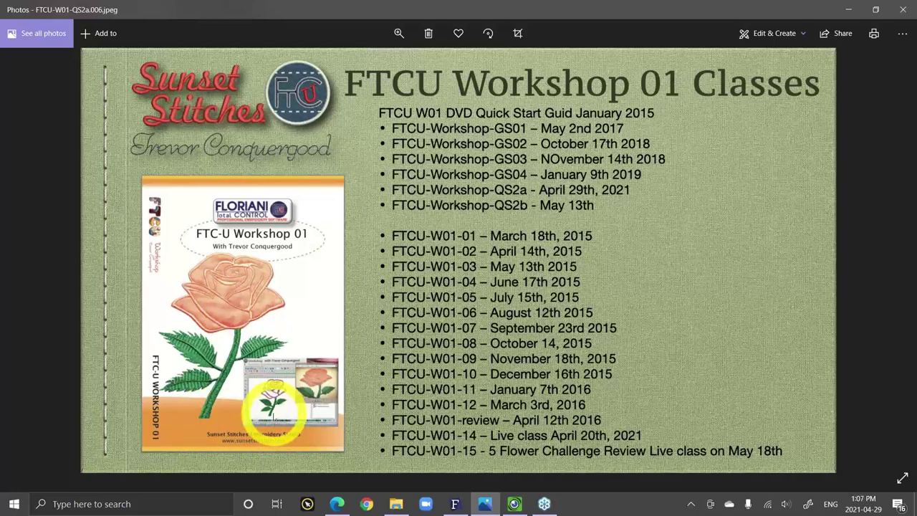
# Switch to Edge and open the FTCU Workshop 01 page on the Sunset Stitches website.
pyautogui.click(337, 503)
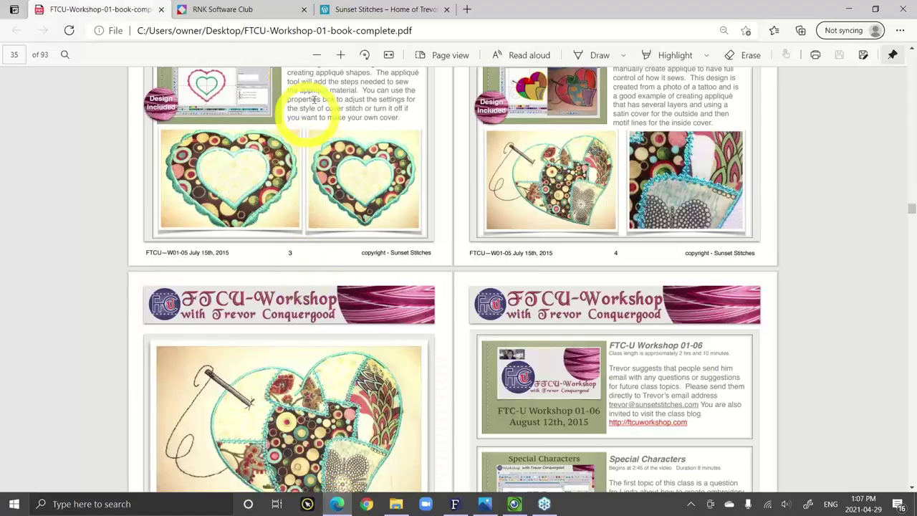
pyautogui.click(358, 10)
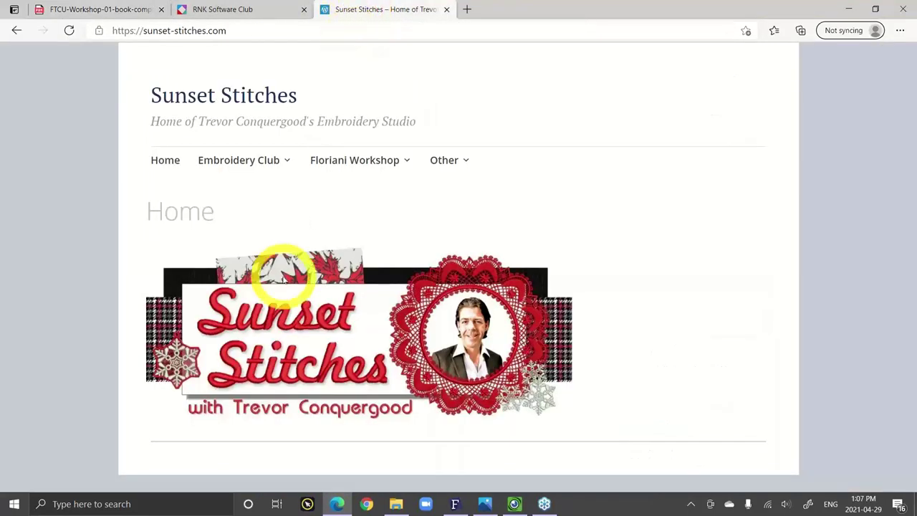
pyautogui.moveTo(353, 167)
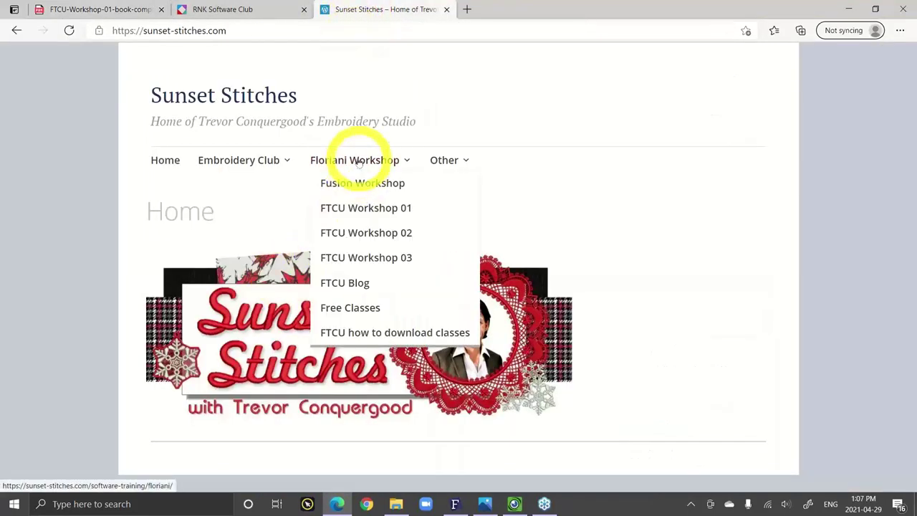
pyautogui.click(361, 208)
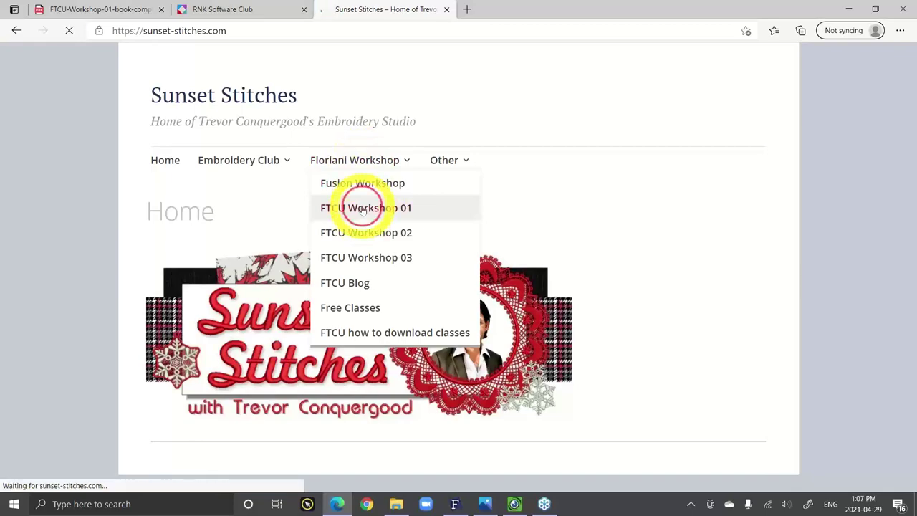
# Review the FTCU Workshop 01 page's class download list, DVD contents and member registration form.
pyautogui.scroll(-7, 501, 230)
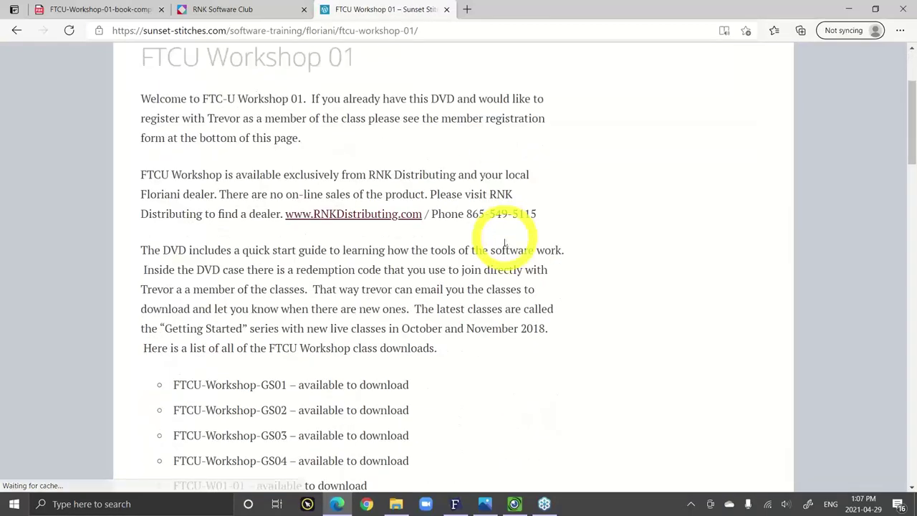
pyautogui.scroll(-10, 505, 244)
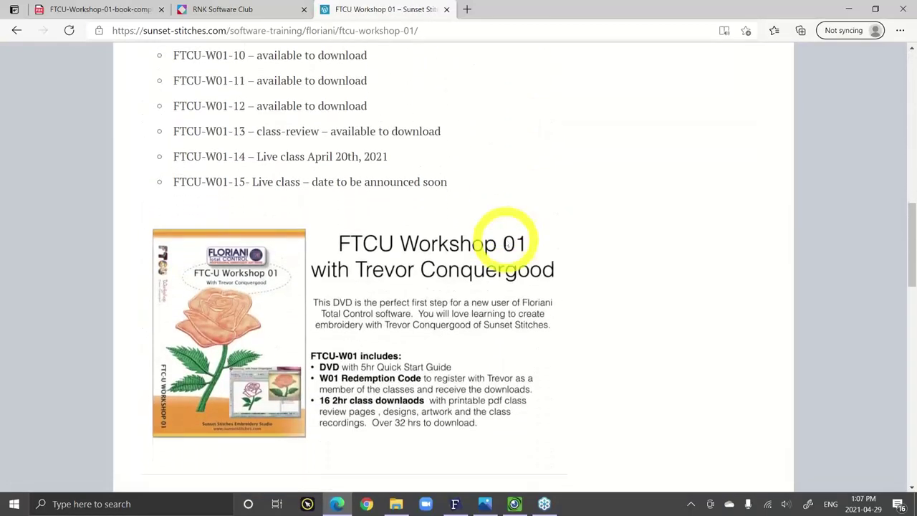
pyautogui.scroll(-9, 504, 244)
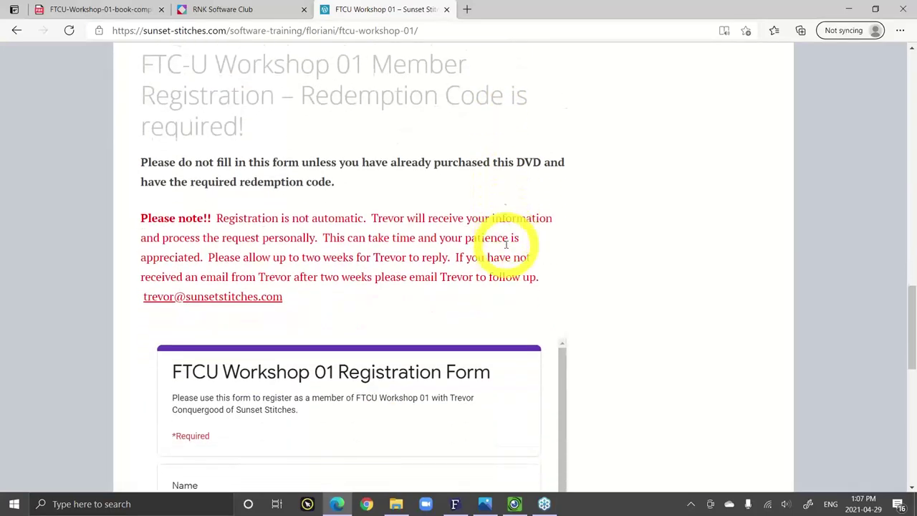
pyautogui.scroll(-6, 505, 248)
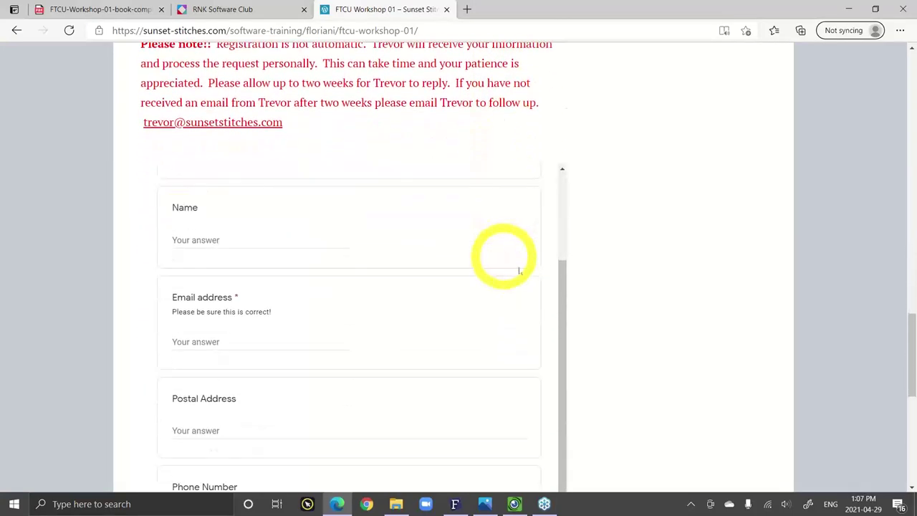
pyautogui.scroll(-6, 686, 320)
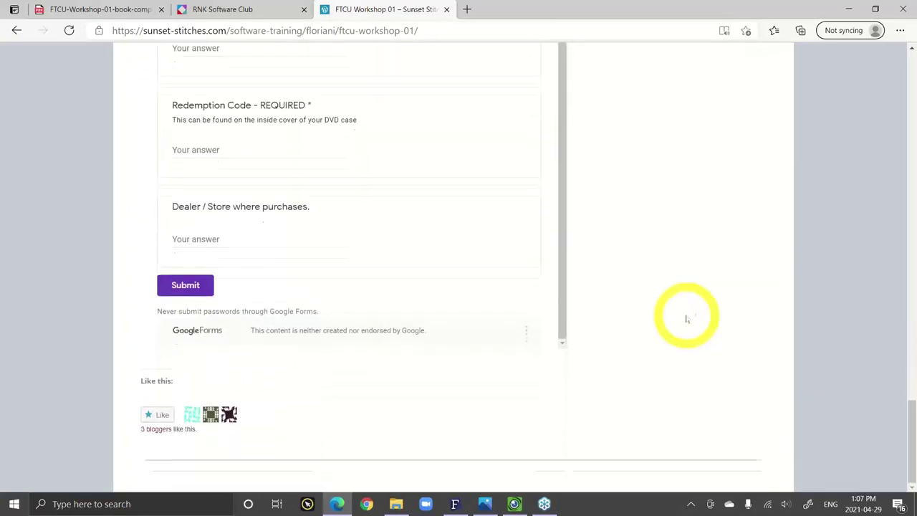
pyautogui.scroll(4, 685, 319)
pyautogui.scroll(15, 684, 320)
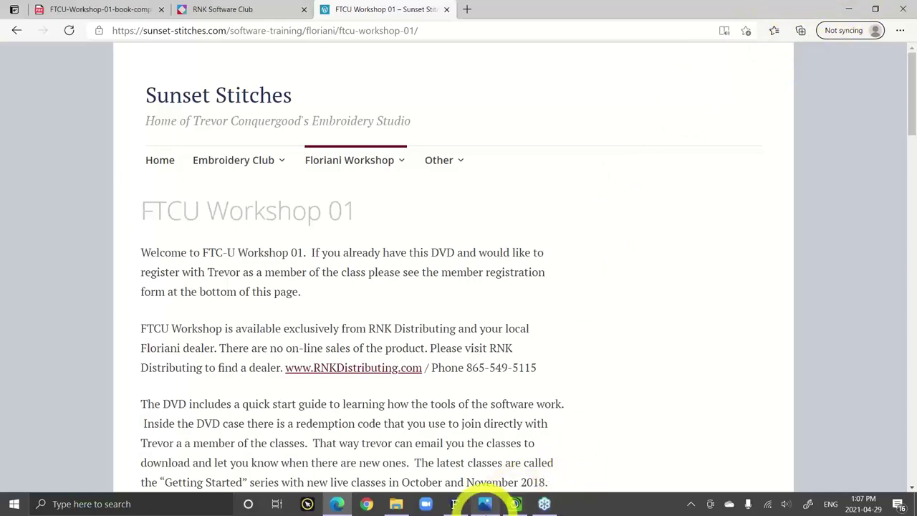
# Switch to Photos and advance the presentation to the FTCU Workshop 02 Classes slide.
pyautogui.click(493, 502)
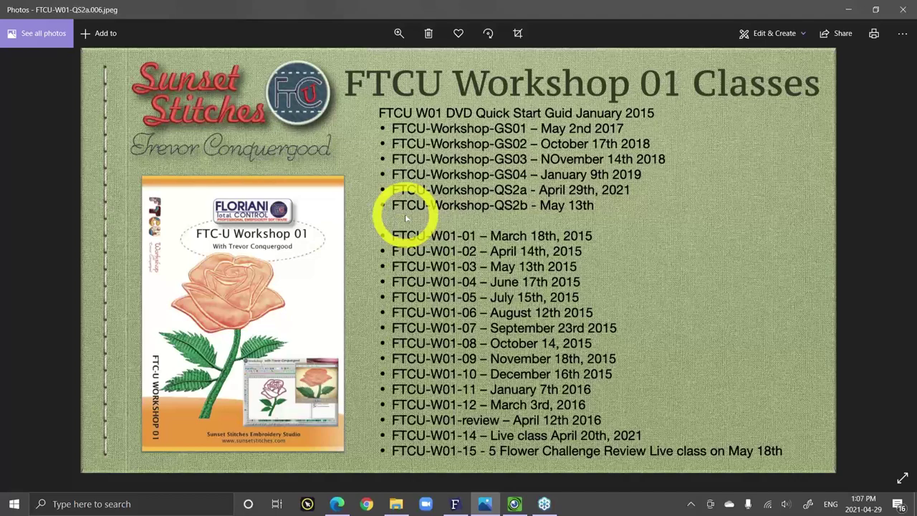
pyautogui.press('Right')
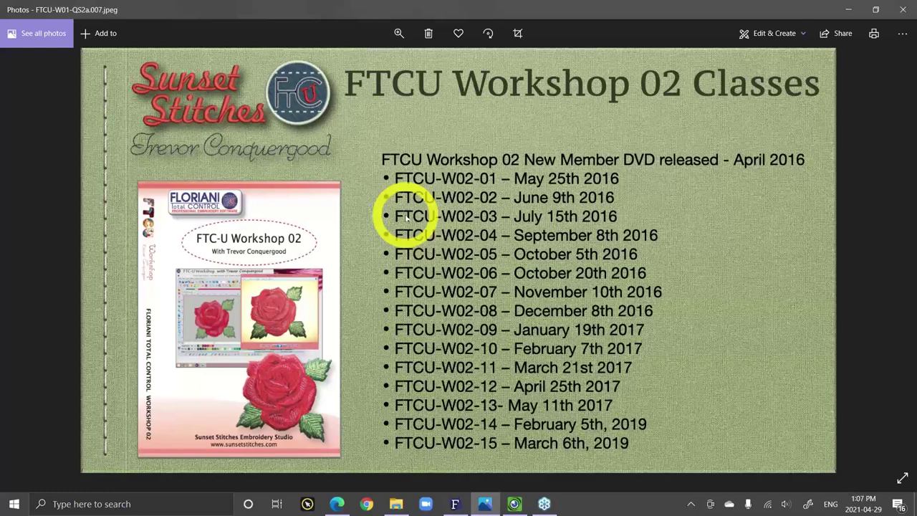
# Advance the presentation past the Workshop 03 and Fusion Workshop class lists to the Embroidery Club Season 1 & Season 2 slide.
pyautogui.press('Right')
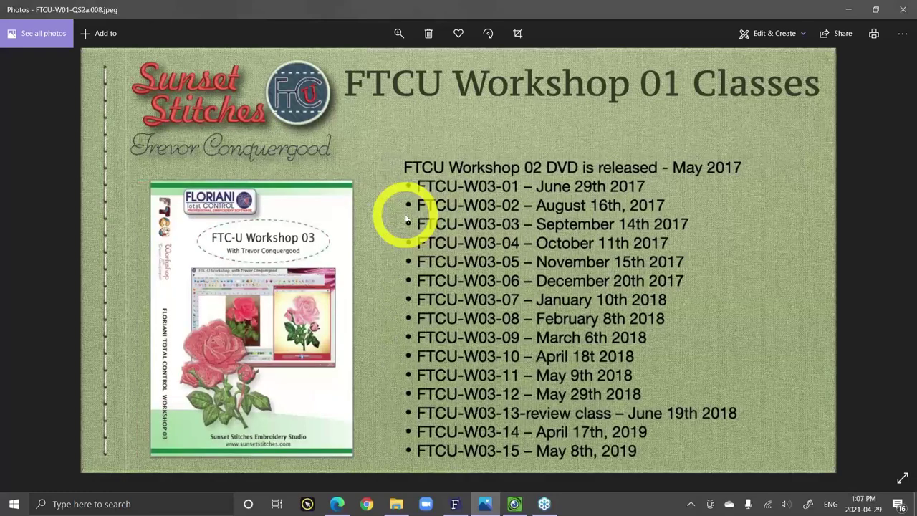
pyautogui.press('Right')
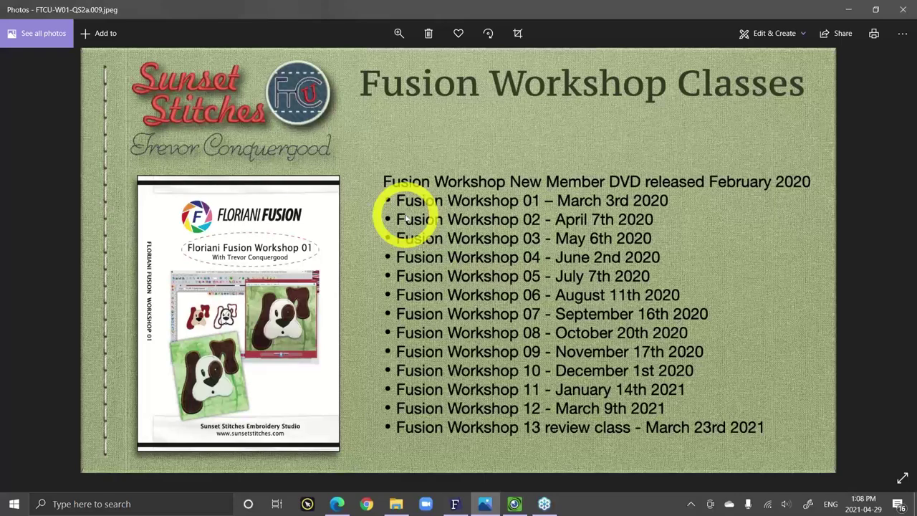
pyautogui.press('Right')
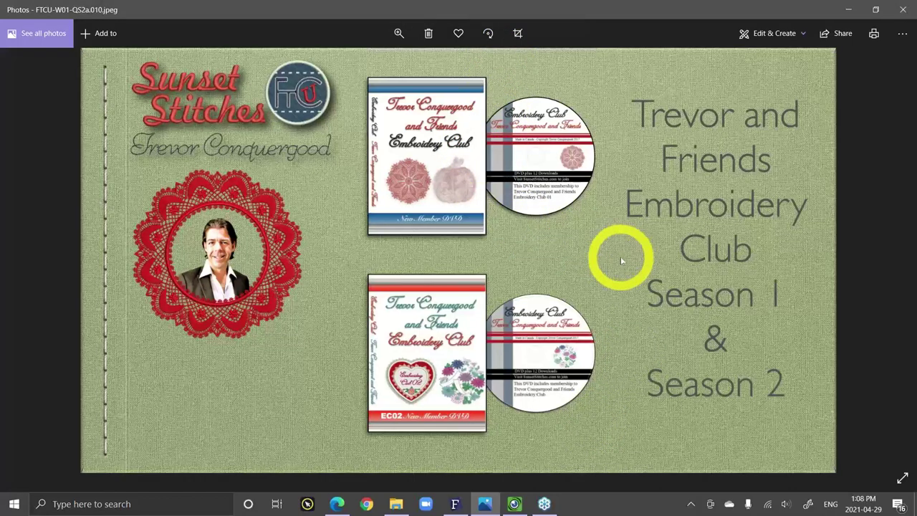
# Page through the Mesh Fill - Mylar - Lace slides, from the flower design through hooping and stitching to the finished lace.
pyautogui.press('Right')
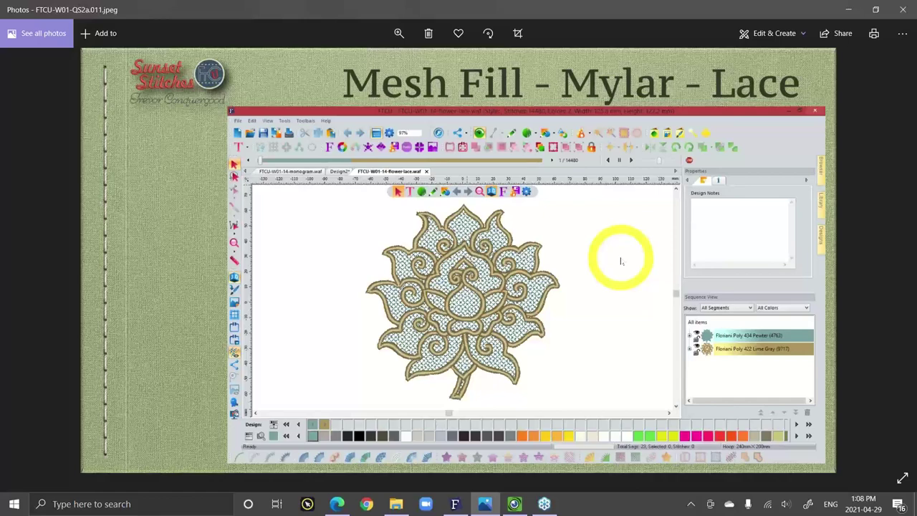
pyautogui.press('Right')
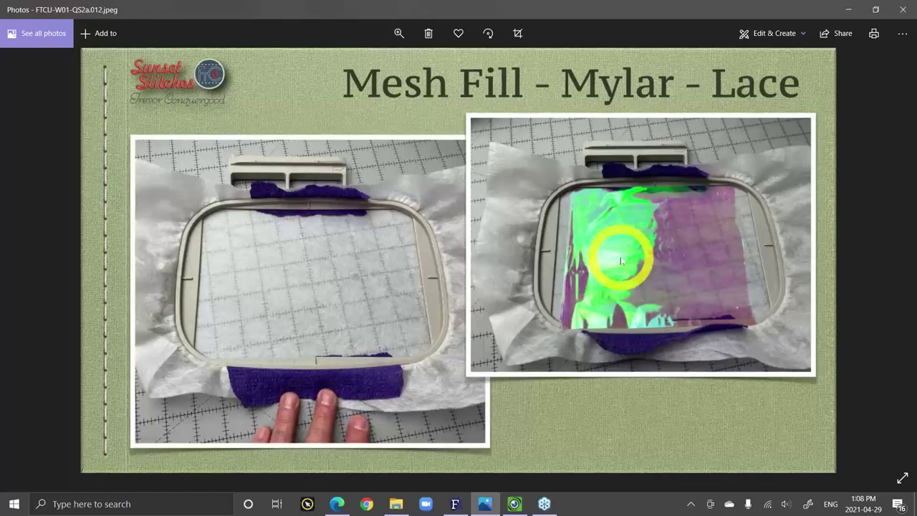
pyautogui.press('Right')
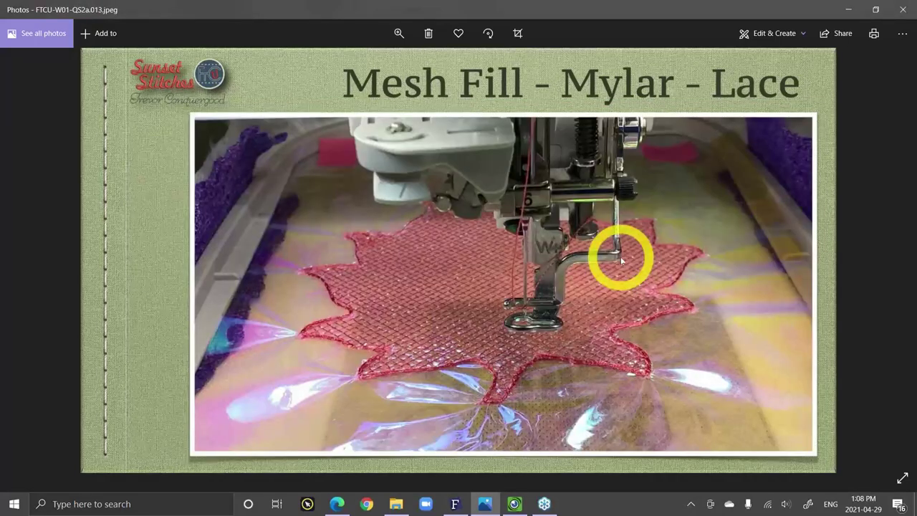
pyautogui.press('Right')
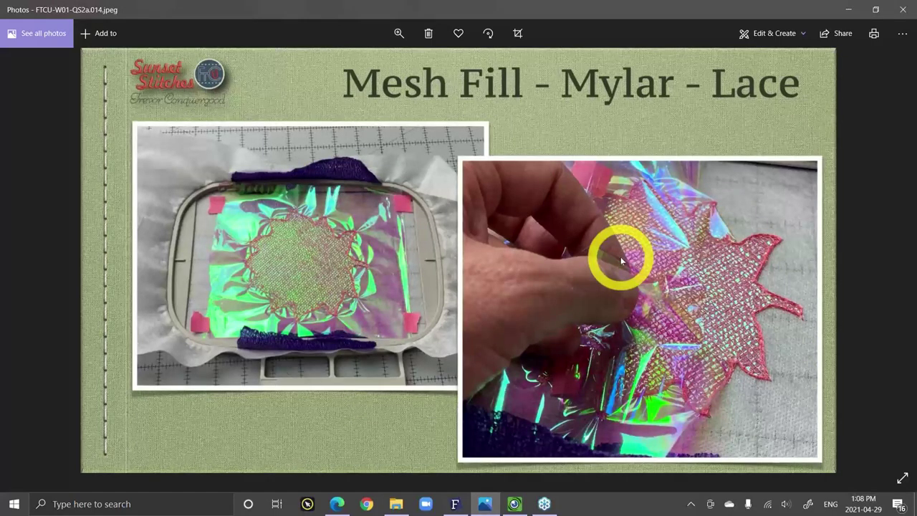
pyautogui.press('Right')
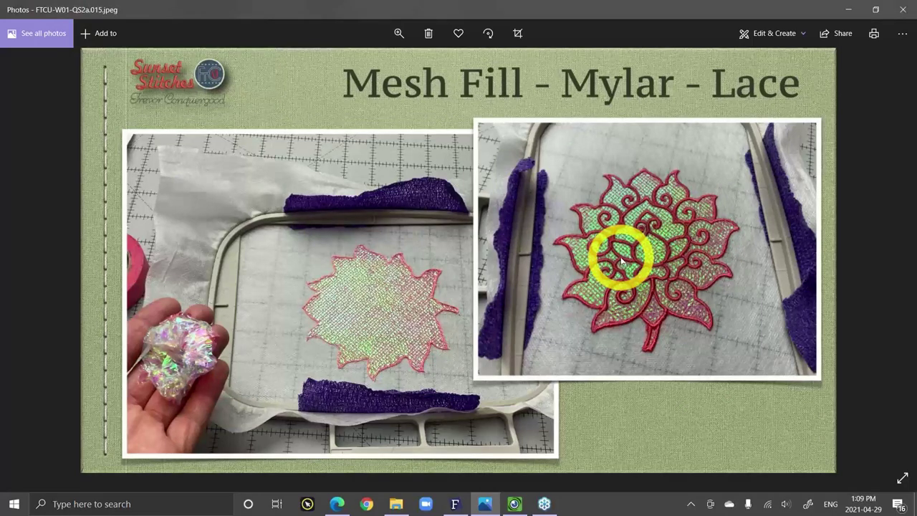
pyautogui.press('Right')
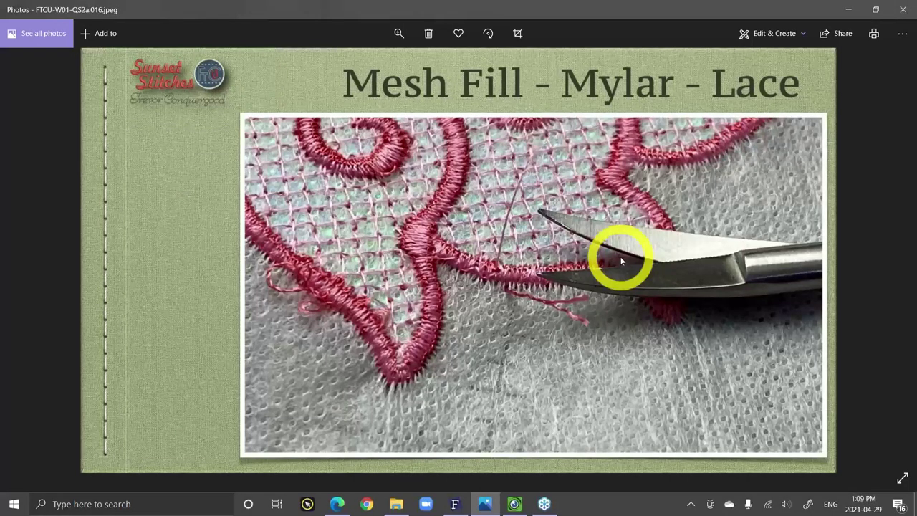
pyautogui.press('Right')
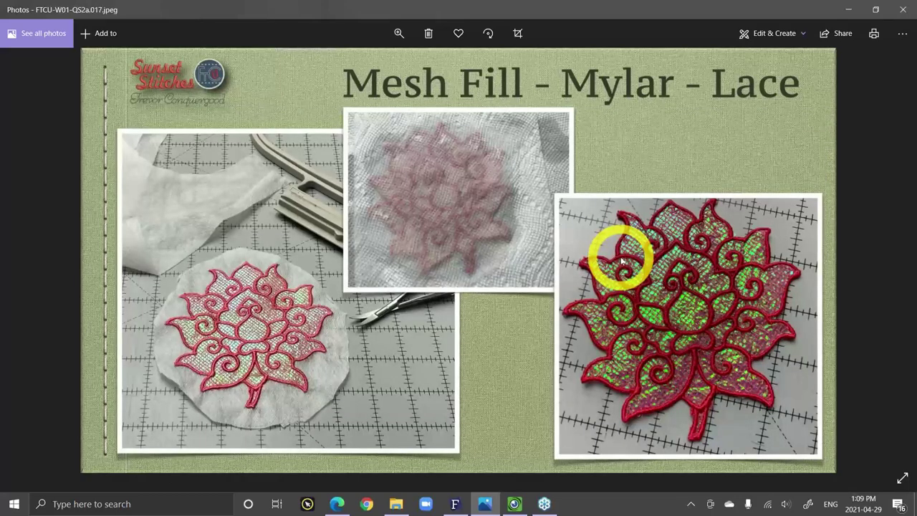
pyautogui.press('Right')
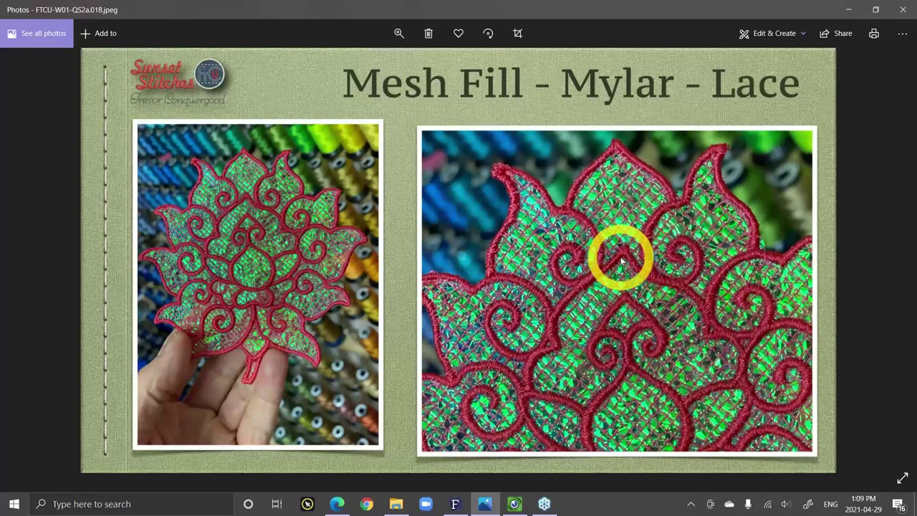
# Advance past the 5 Flower Challenge 2.0 slide to the Review the FTCU Workspace slide, and briefly bring up the webcam window over it.
pyautogui.press('Right')
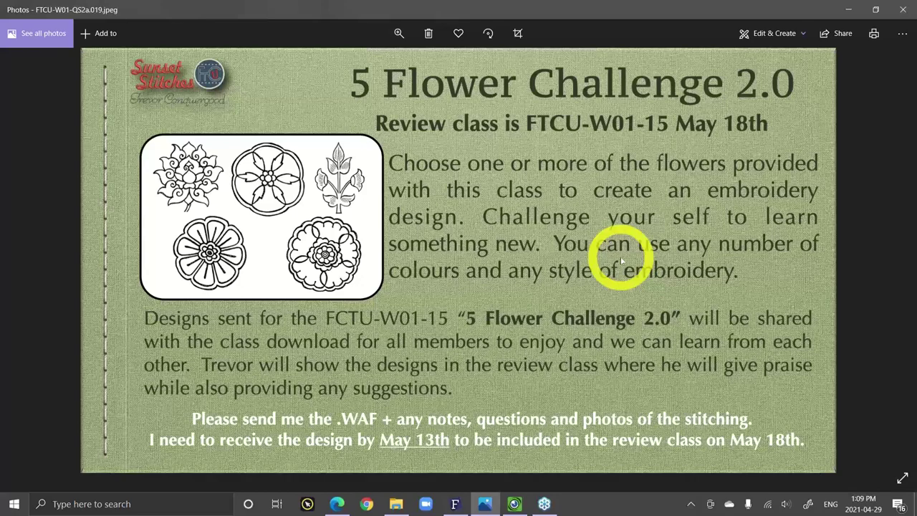
pyautogui.press('Right')
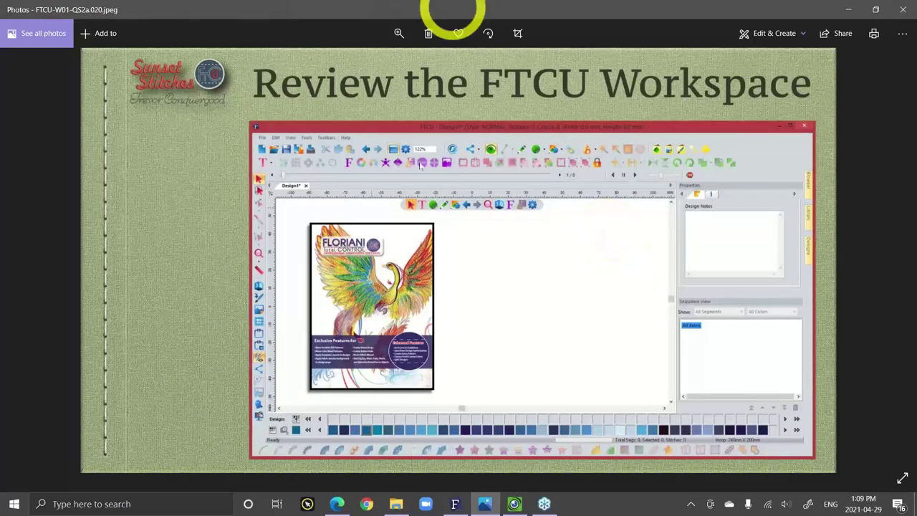
pyautogui.click(514, 503)
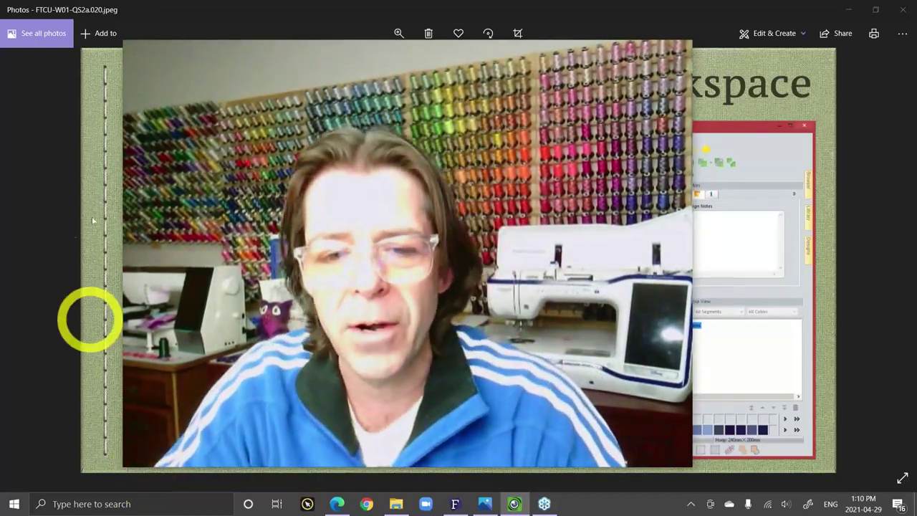
pyautogui.click(92, 194)
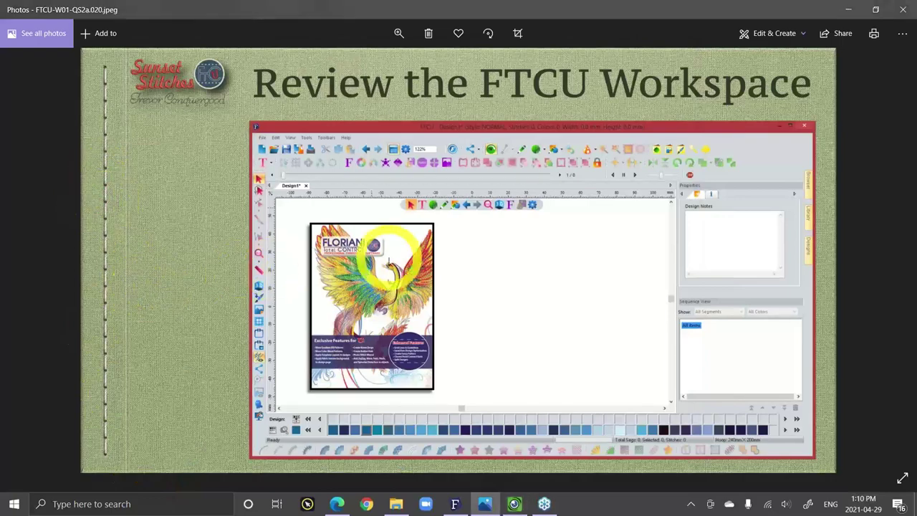
# Switch to the FTCU software and reset the workspace to its default toolbar layout.
pyautogui.click(454, 503)
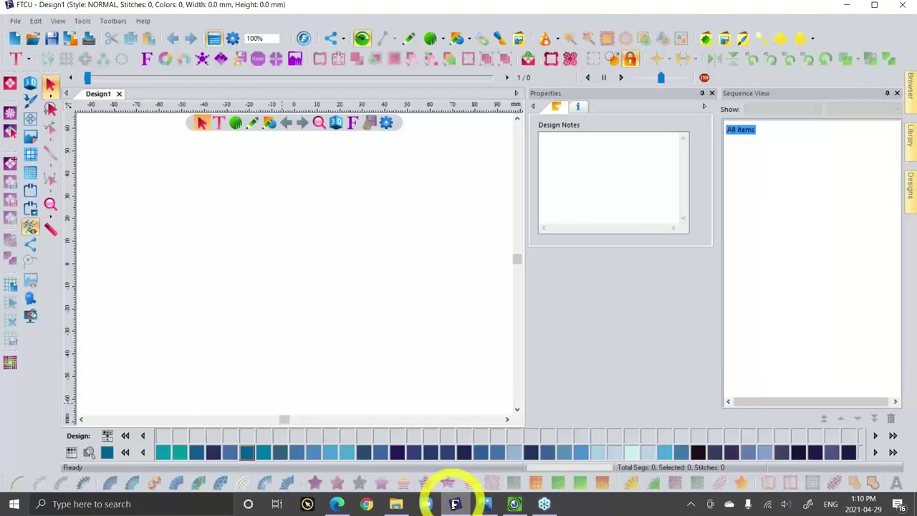
pyautogui.moveTo(481, 501)
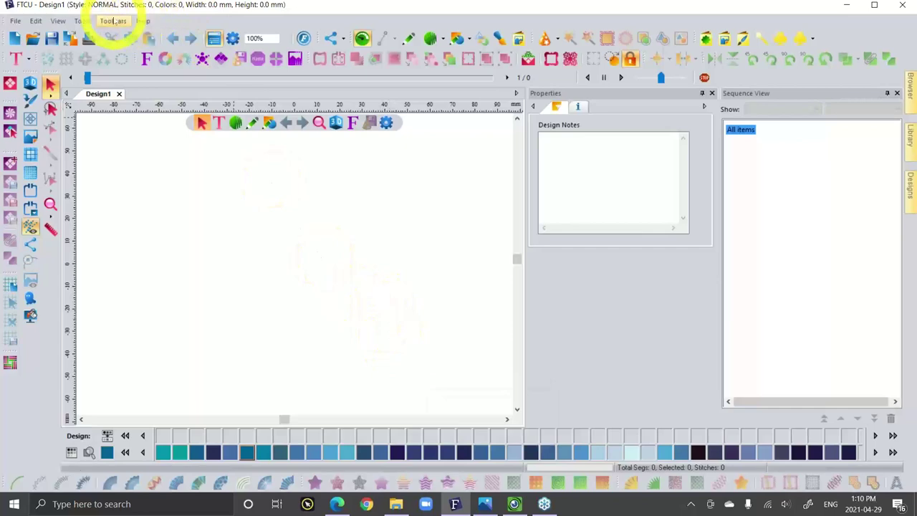
pyautogui.click(113, 21)
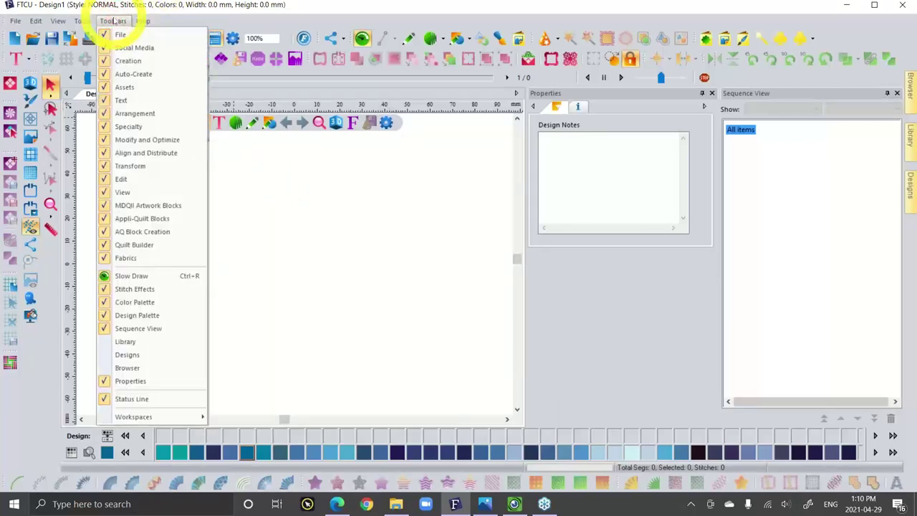
pyautogui.moveTo(15, 21)
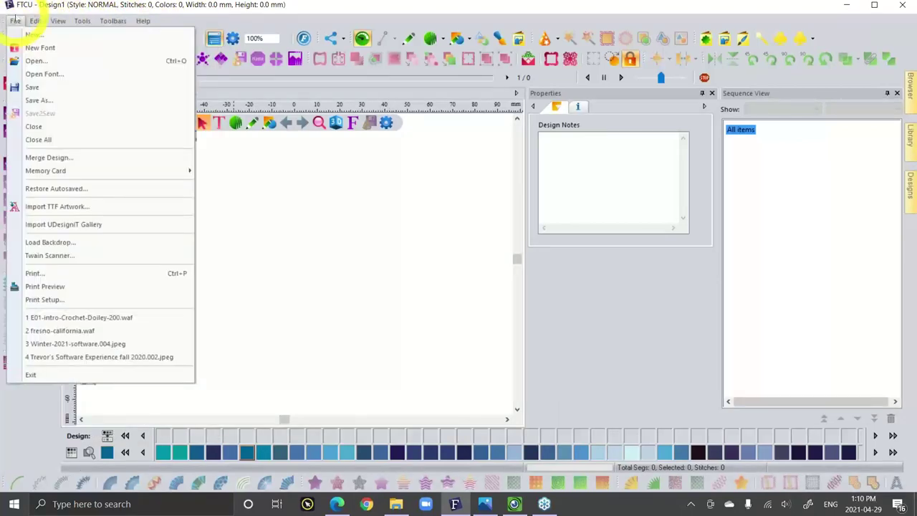
pyautogui.moveTo(112, 21)
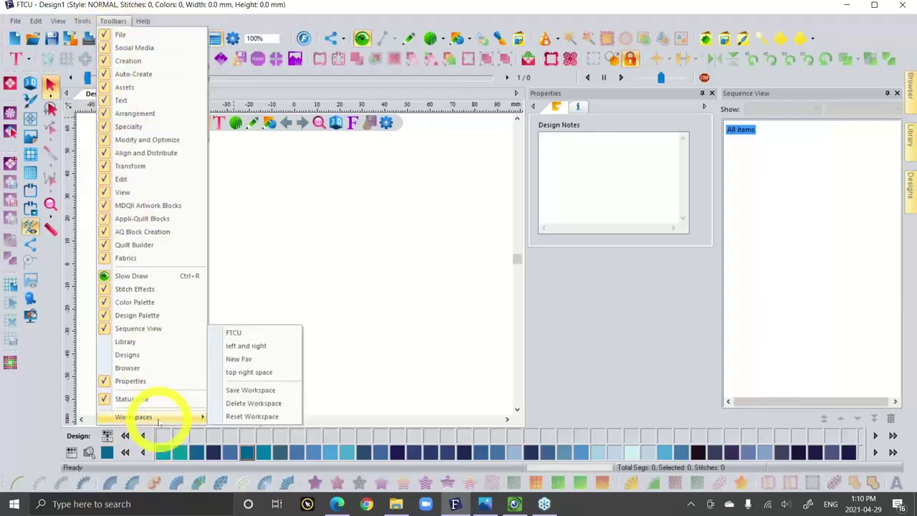
pyautogui.click(255, 417)
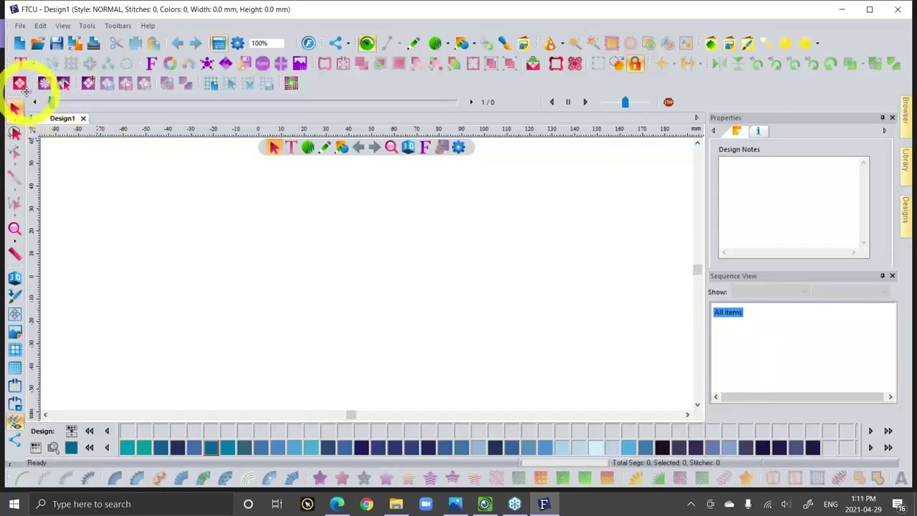
# Dock the Appli-Quilt Blocks toolbar outside the vertical tool column and the AQ Block Creation toolbar between that column and the design area.
pyautogui.moveTo(36, 82); pyautogui.dragTo(203, 290)
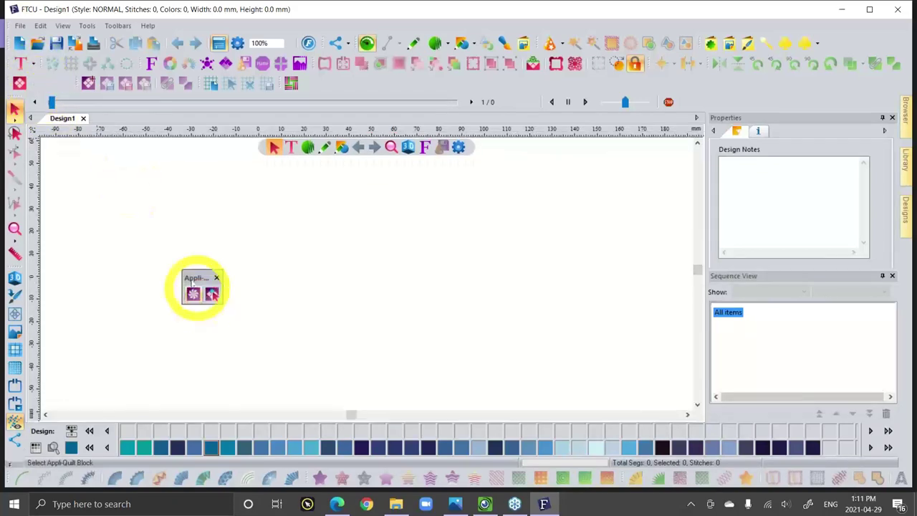
pyautogui.moveTo(83, 82); pyautogui.dragTo(10, 196)
pyautogui.moveTo(192, 276); pyautogui.dragTo(7, 244)
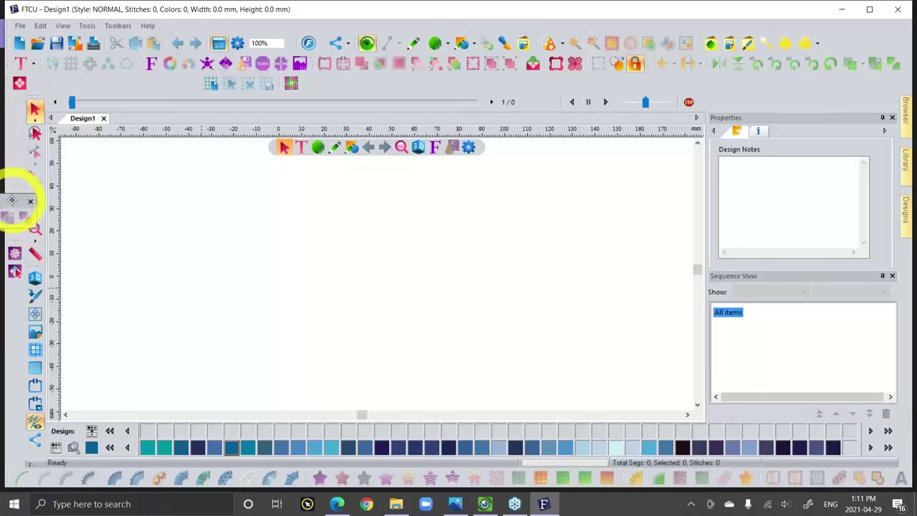
pyautogui.moveTo(11, 200); pyautogui.dragTo(45, 188)
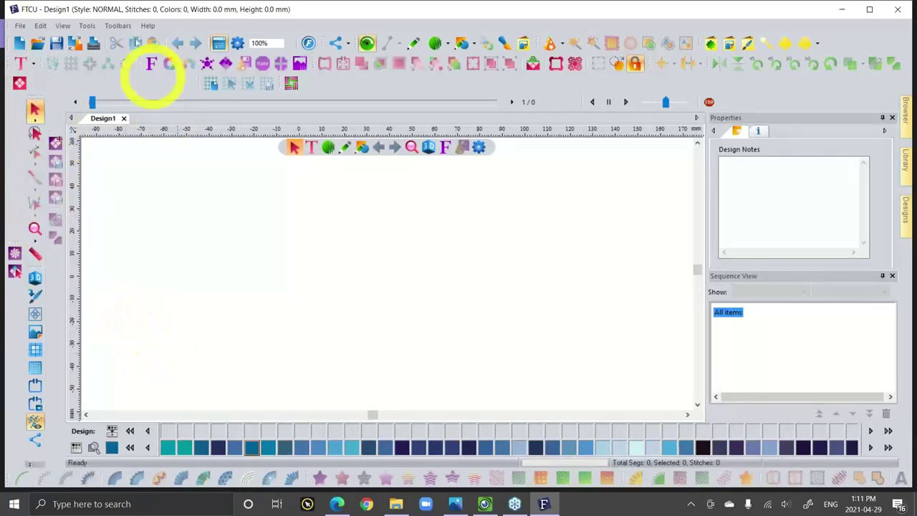
# Undock and close the Quilt Builder toolbar, and turn it back on.
pyautogui.click(117, 25)
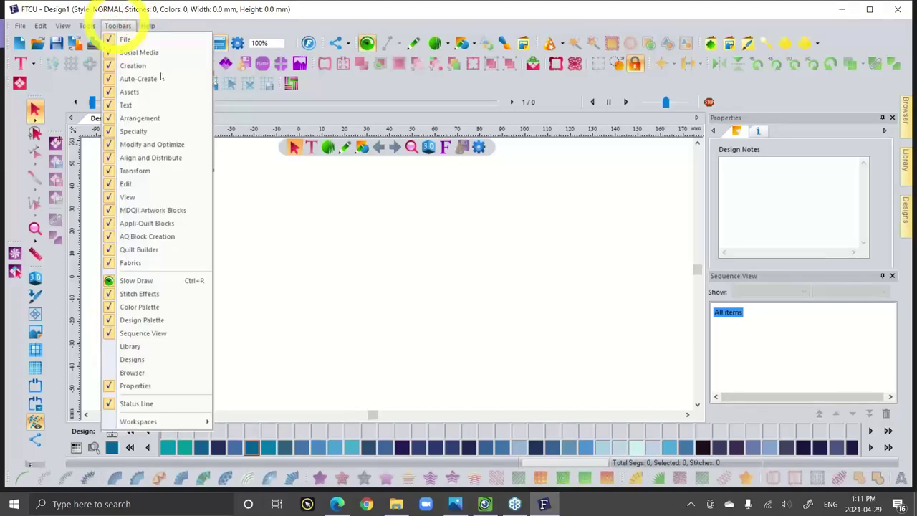
pyautogui.click(348, 230)
pyautogui.moveTo(202, 83); pyautogui.dragTo(231, 233)
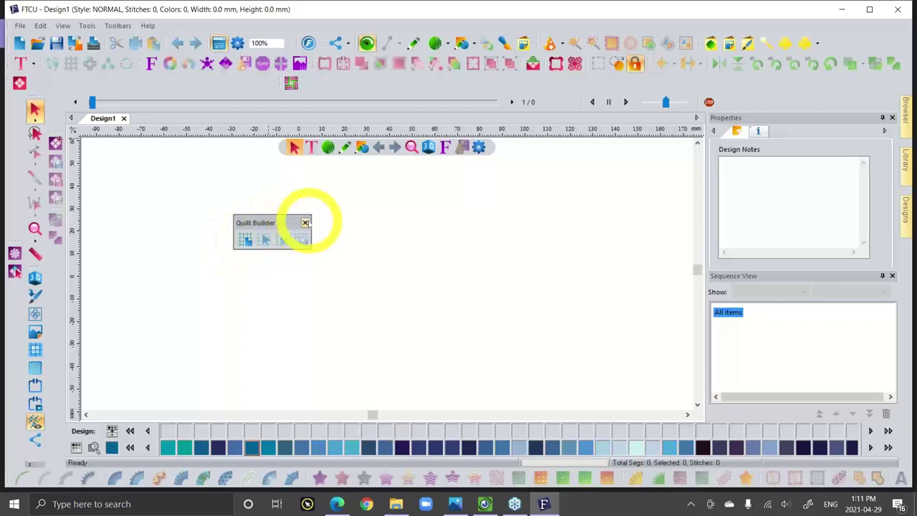
pyautogui.click(305, 223)
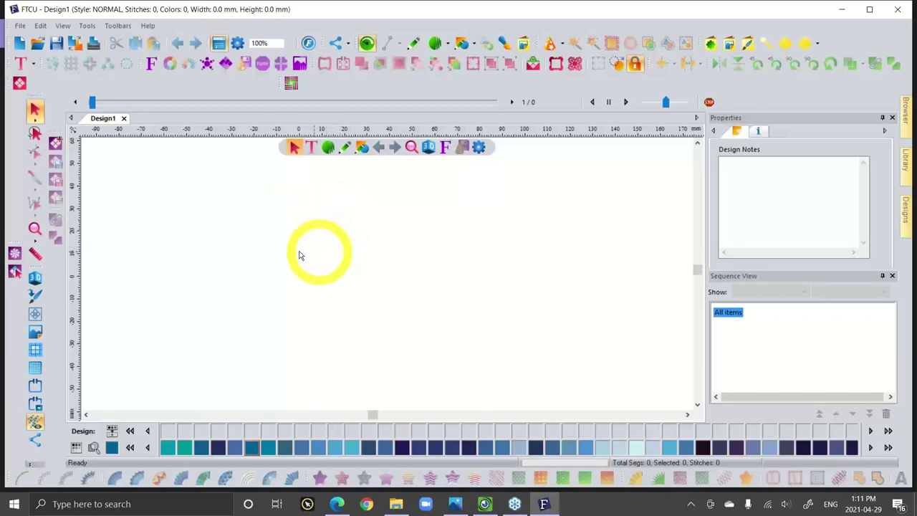
pyautogui.click(119, 26)
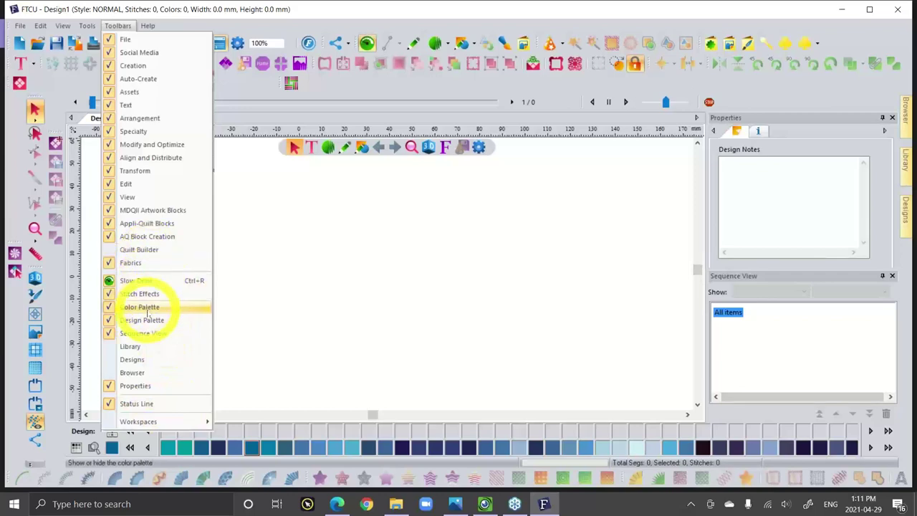
pyautogui.click(144, 250)
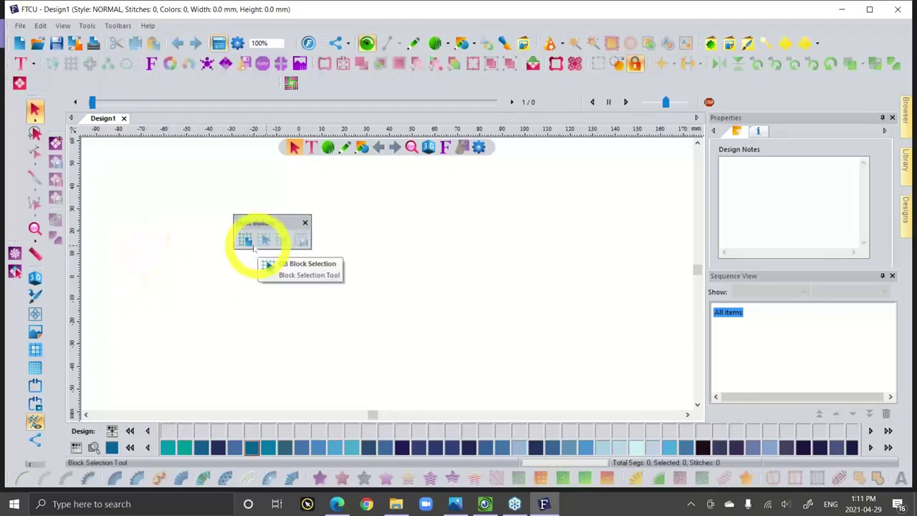
# Reset the workspace to its default layout and load the saved New Fav workspace.
pyautogui.click(118, 25)
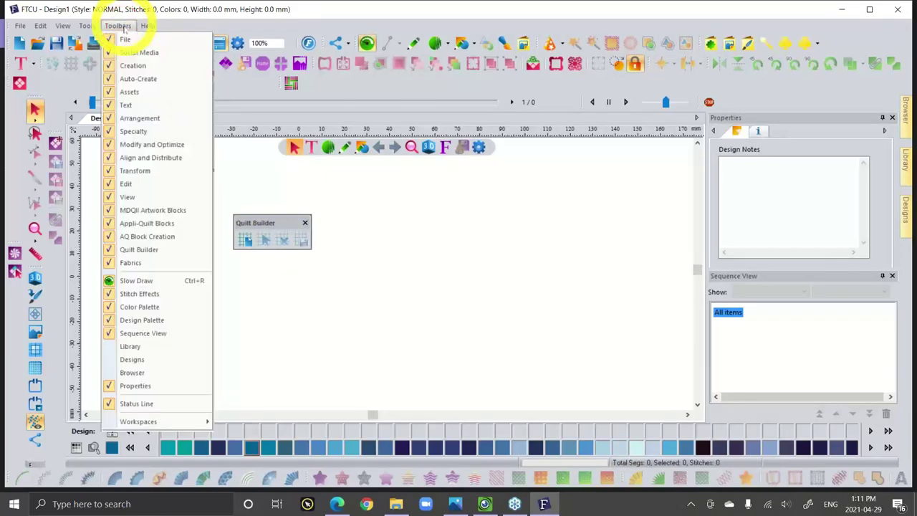
pyautogui.moveTo(176, 421)
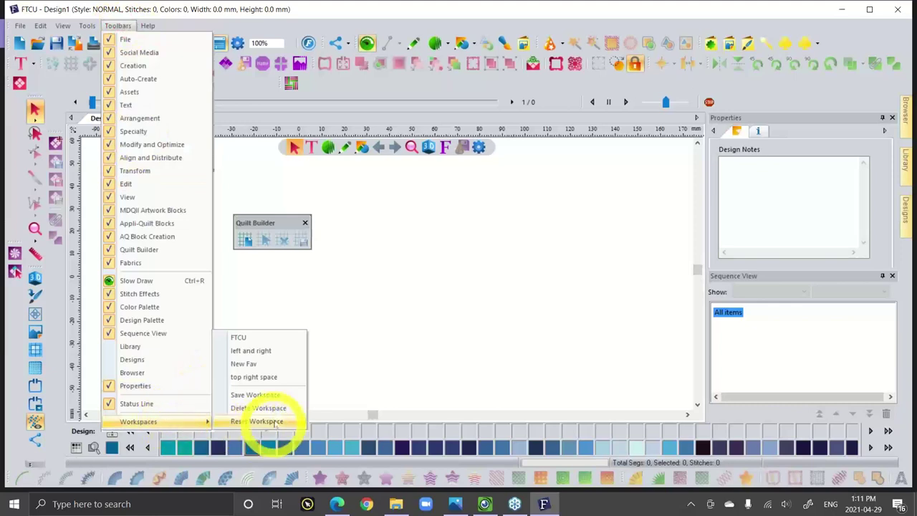
pyautogui.click(276, 422)
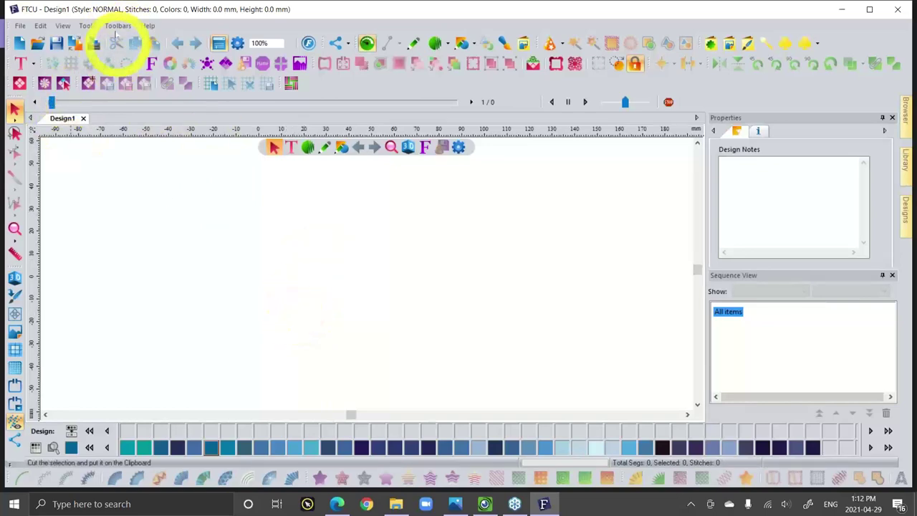
pyautogui.click(117, 26)
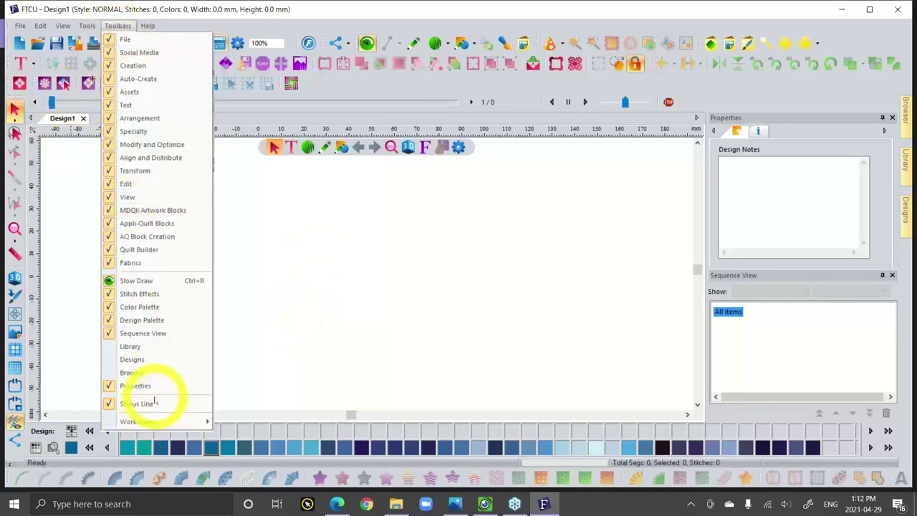
pyautogui.moveTo(165, 422)
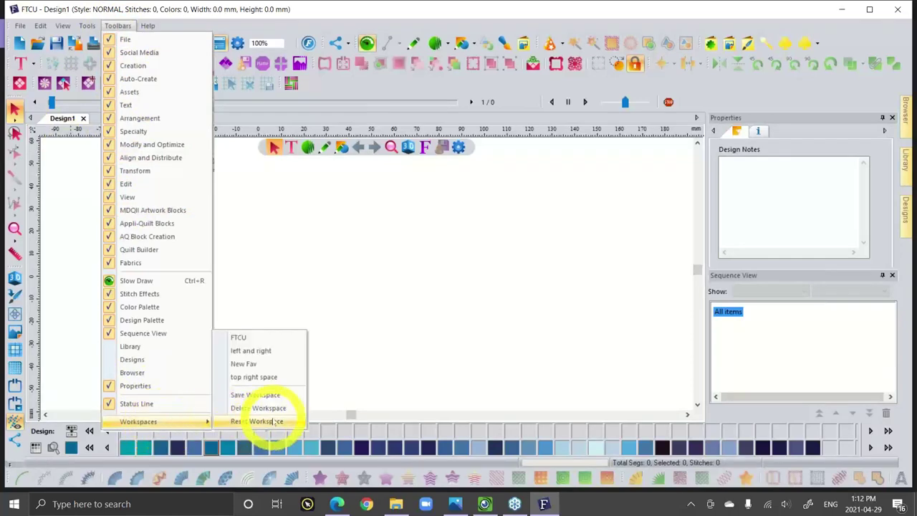
pyautogui.click(265, 363)
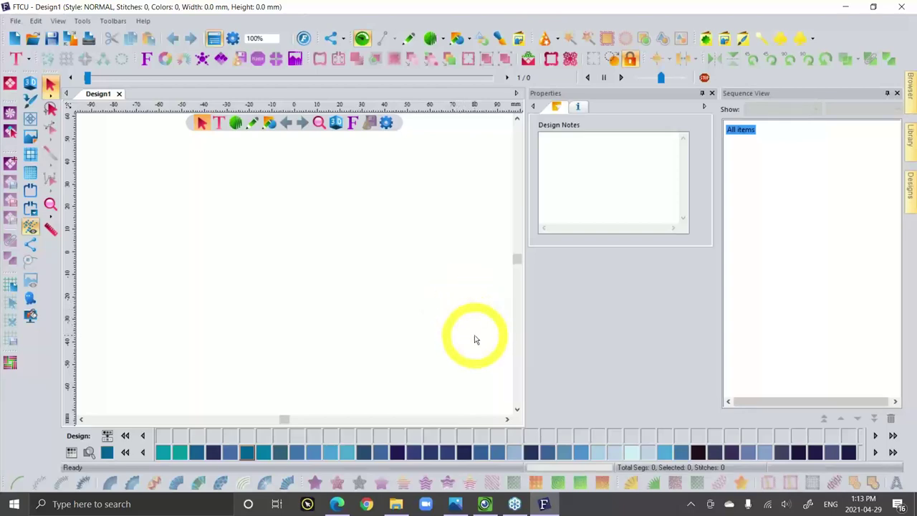
pyautogui.click(484, 504)
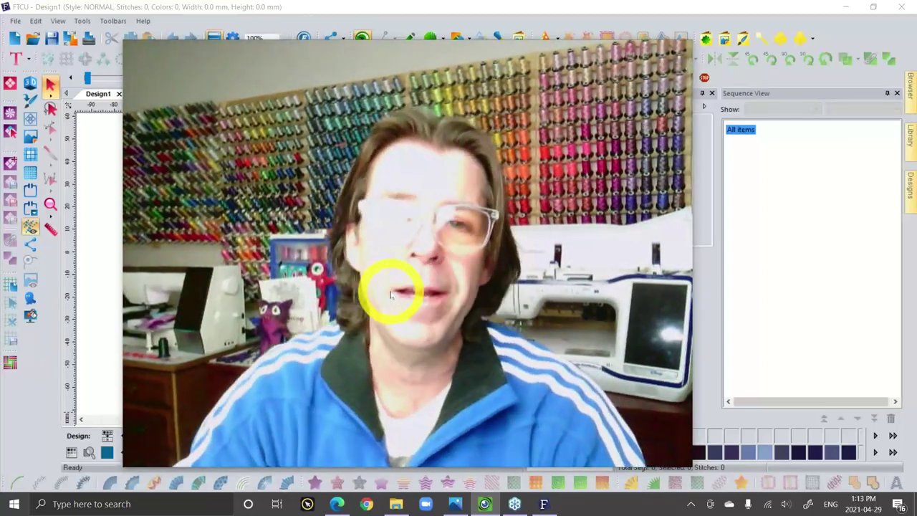
pyautogui.click(705, 183)
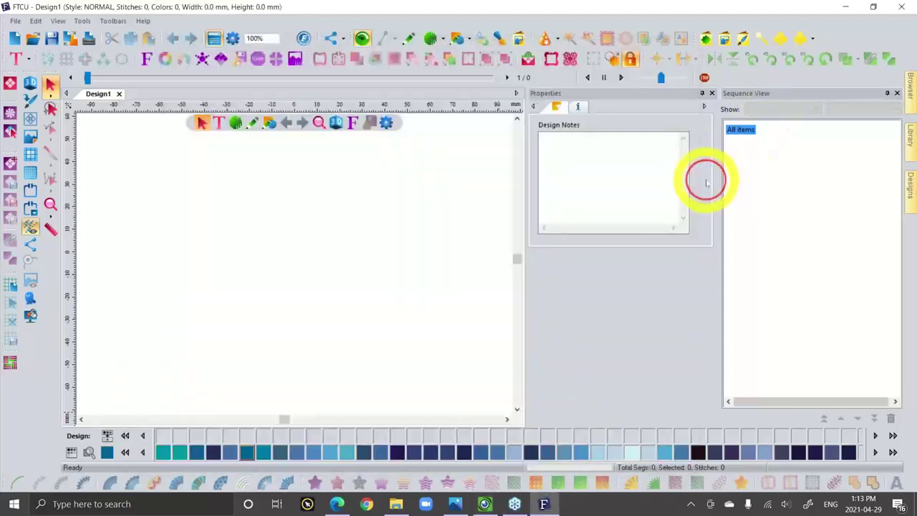
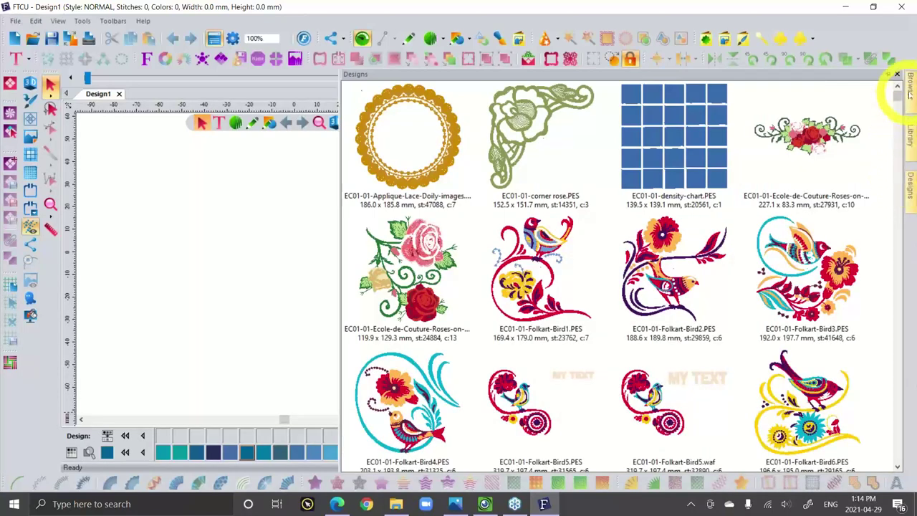
# Examine the folder tree in the Browser and the design categories in the Library.
pyautogui.click(909, 89)
pyautogui.click(910, 137)
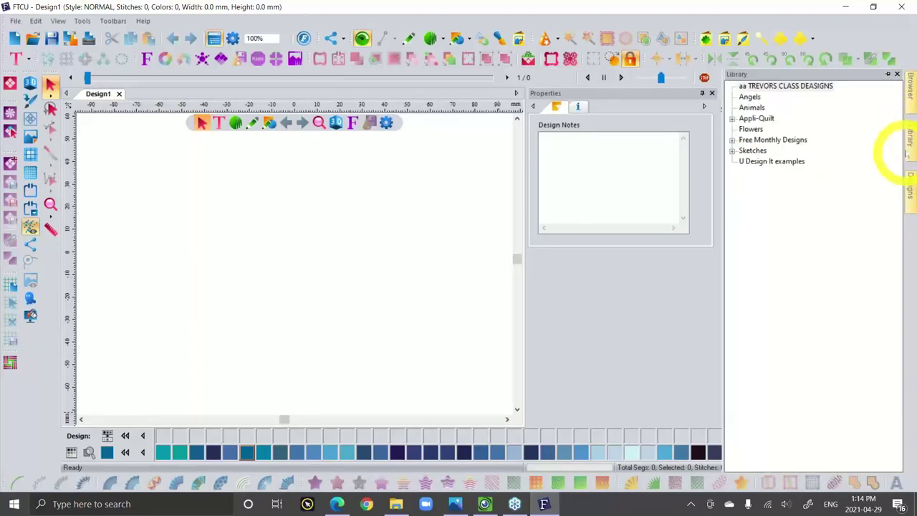
pyautogui.click(910, 90)
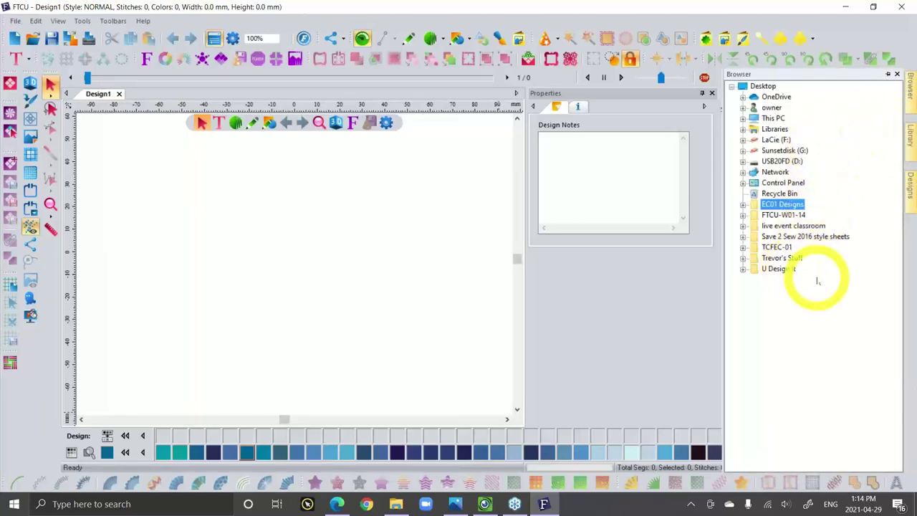
pyautogui.click(908, 140)
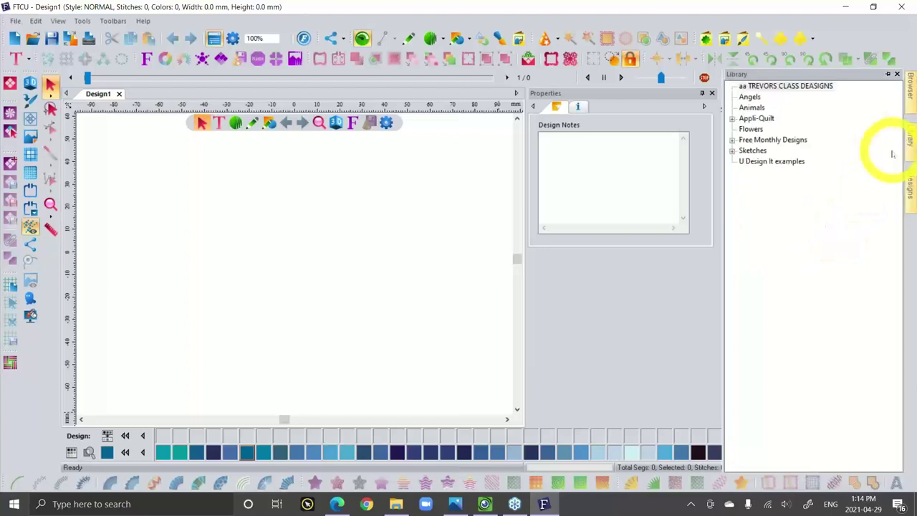
# Expand the Free Monthly Designs category in the Library and view the designs of the class designs category.
pyautogui.click(731, 140)
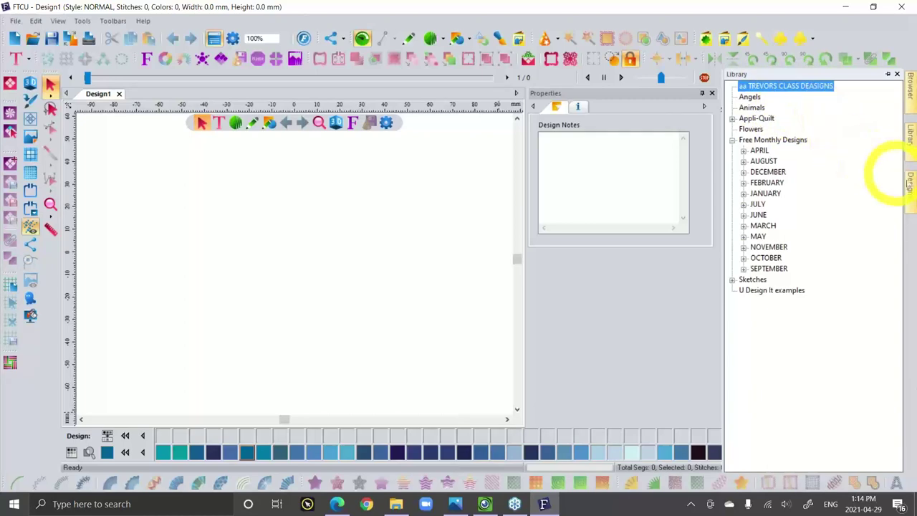
pyautogui.click(908, 183)
pyautogui.click(908, 132)
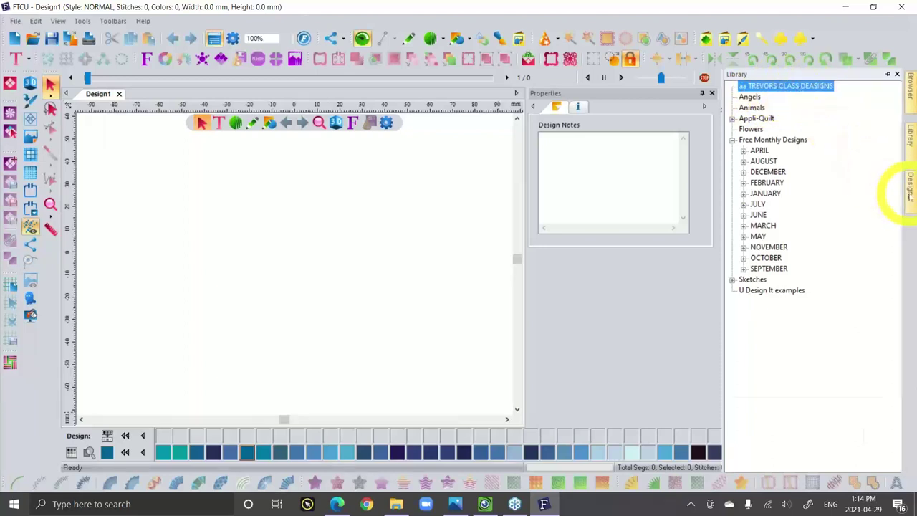
pyautogui.click(908, 188)
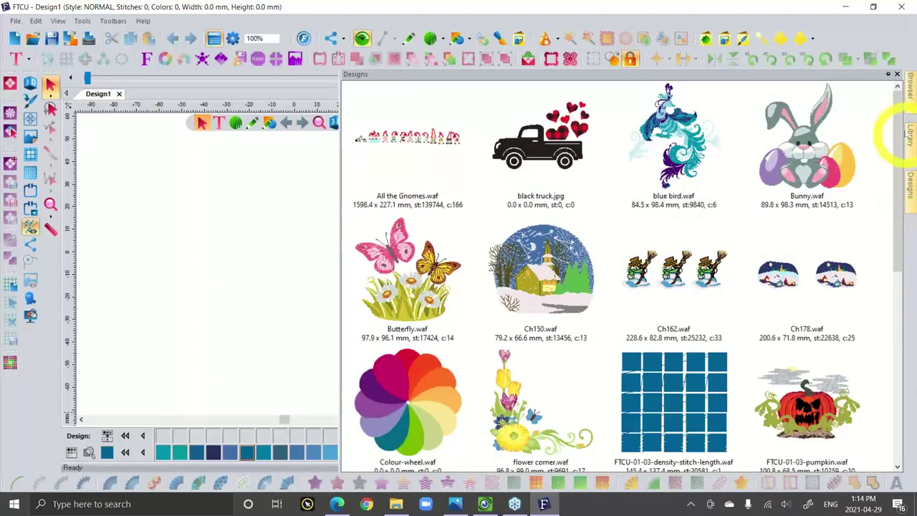
# Select the EC01 Designs folder in the Browser and look through its embroidery design thumbnails.
pyautogui.click(908, 89)
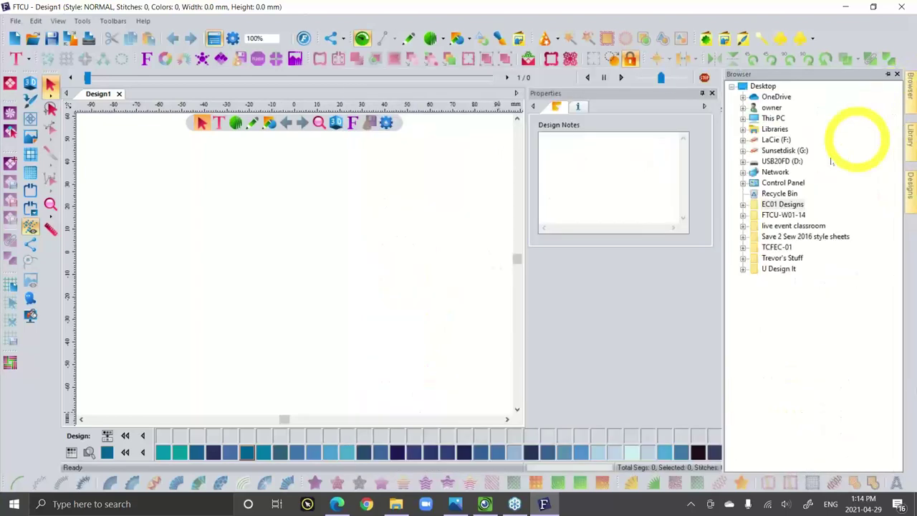
pyautogui.click(783, 204)
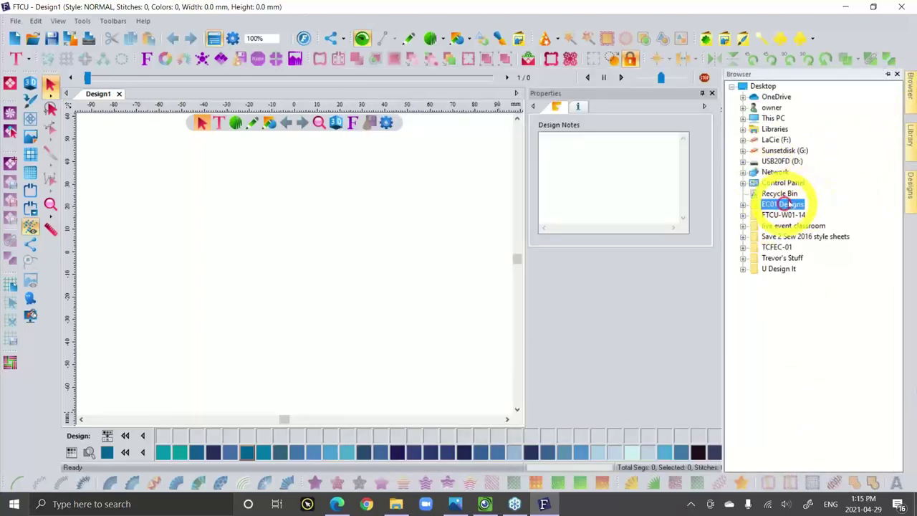
pyautogui.click(908, 190)
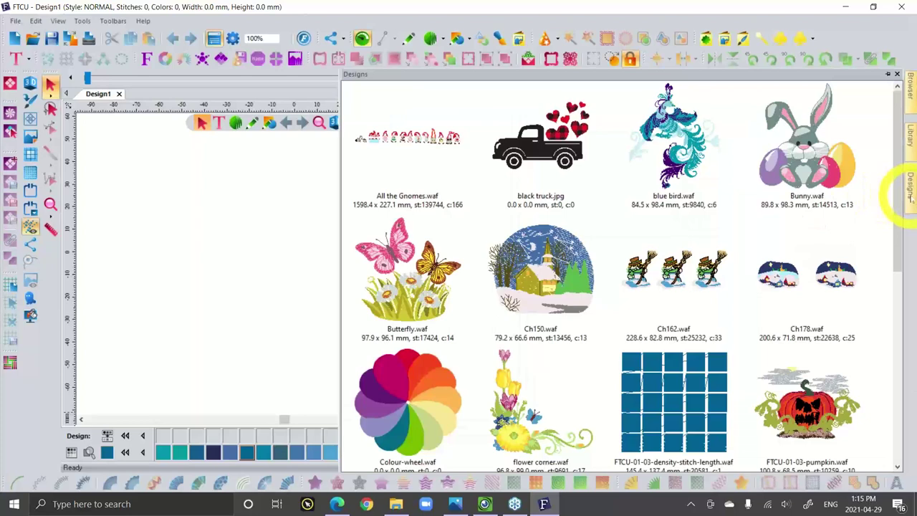
pyautogui.click(907, 97)
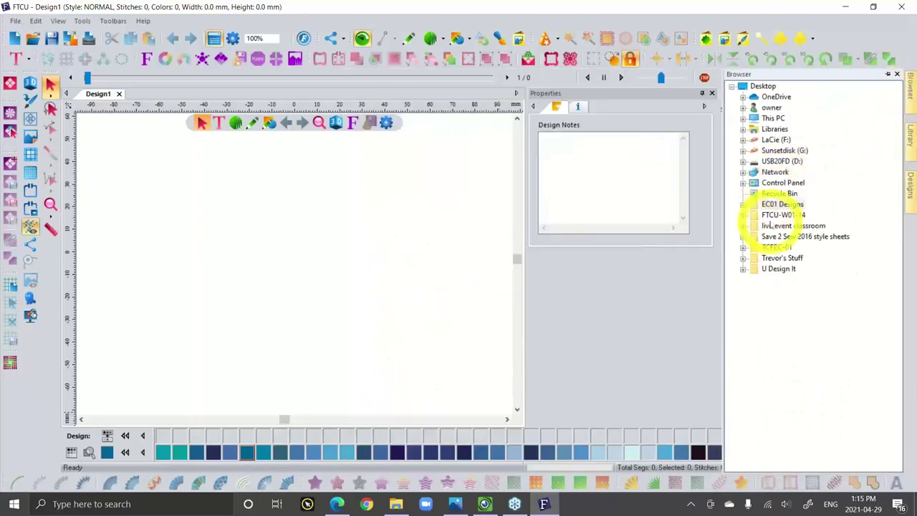
pyautogui.click(783, 205)
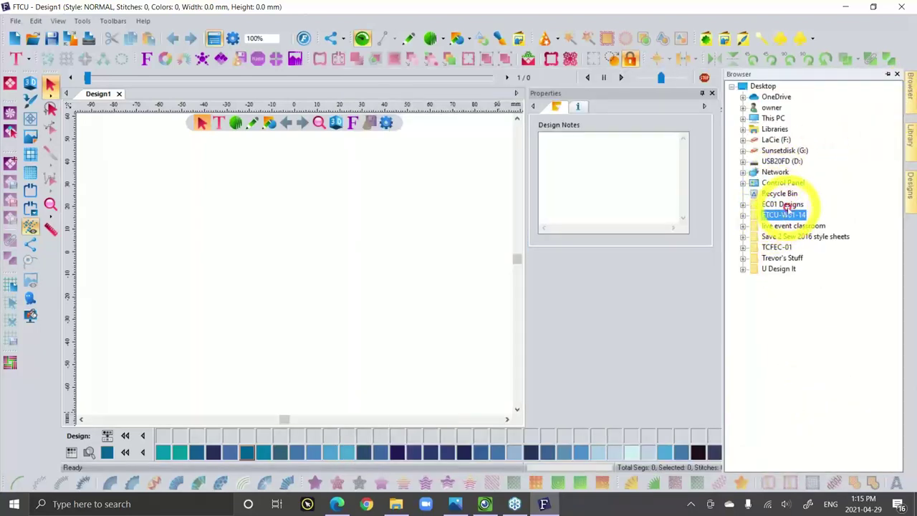
pyautogui.click(908, 185)
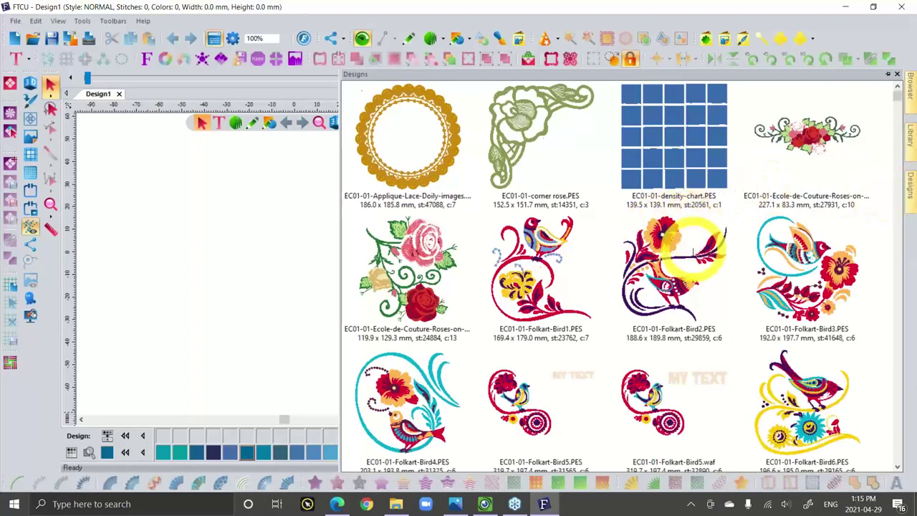
pyautogui.scroll(-3, 693, 251)
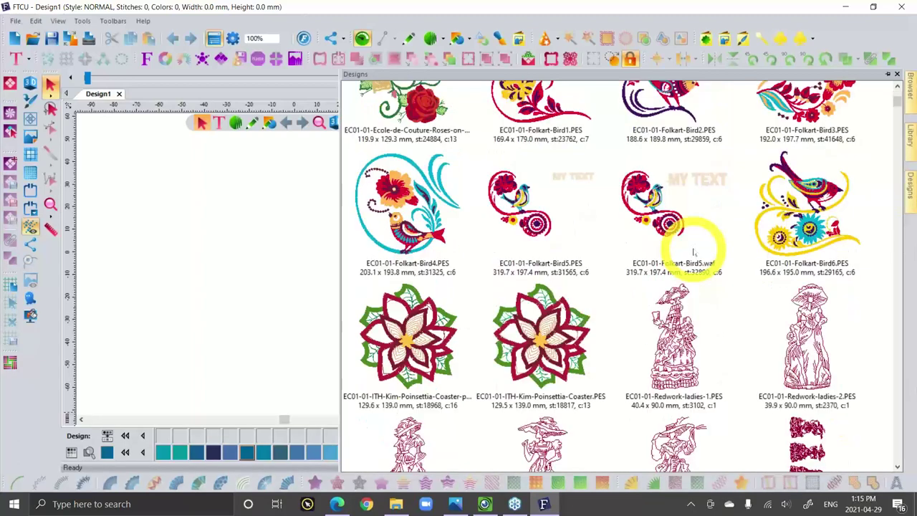
pyautogui.scroll(-9, 694, 250)
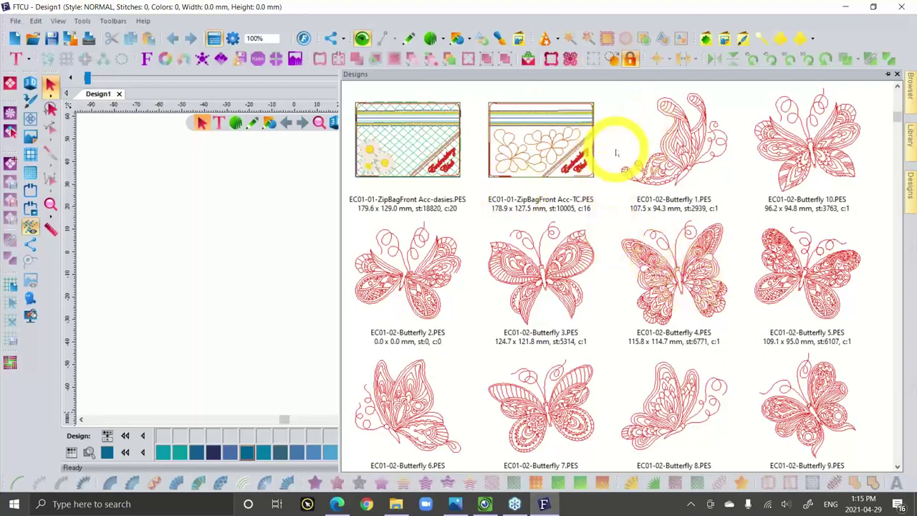
pyautogui.scroll(-3, 616, 154)
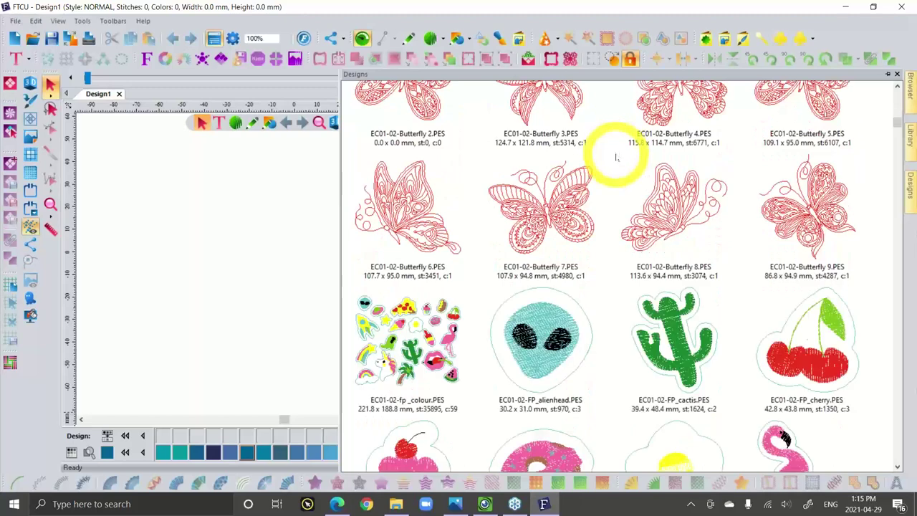
pyautogui.scroll(-3, 616, 161)
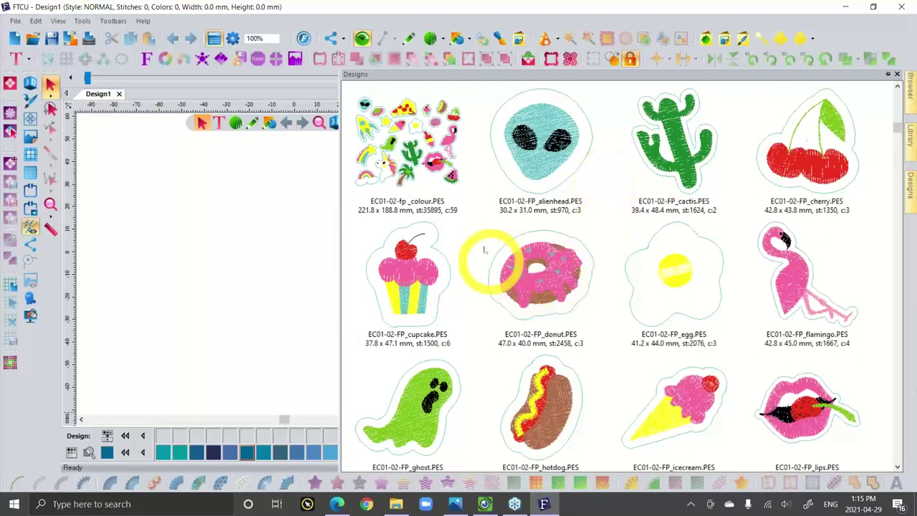
# Insert Lace Snowflake 2020.waf from the Library's December2020 category under Free Monthly Designs into the design area.
pyautogui.click(910, 137)
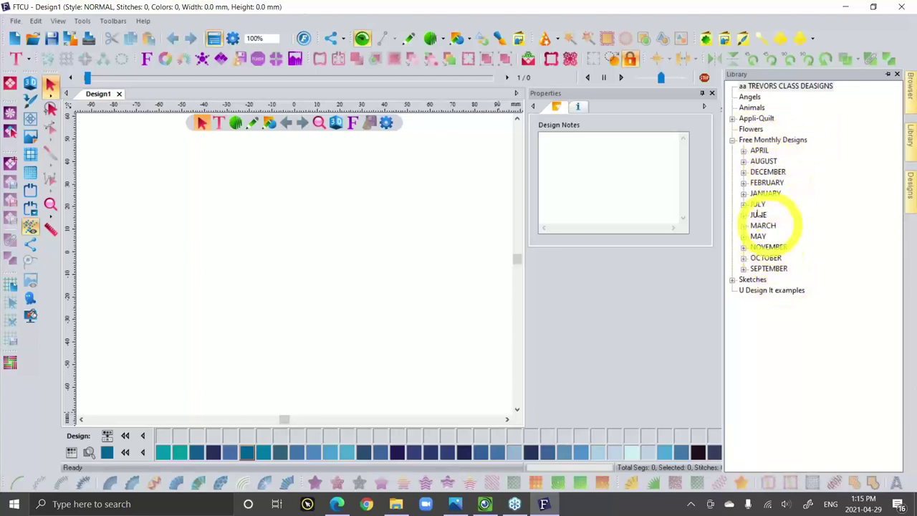
pyautogui.click(743, 172)
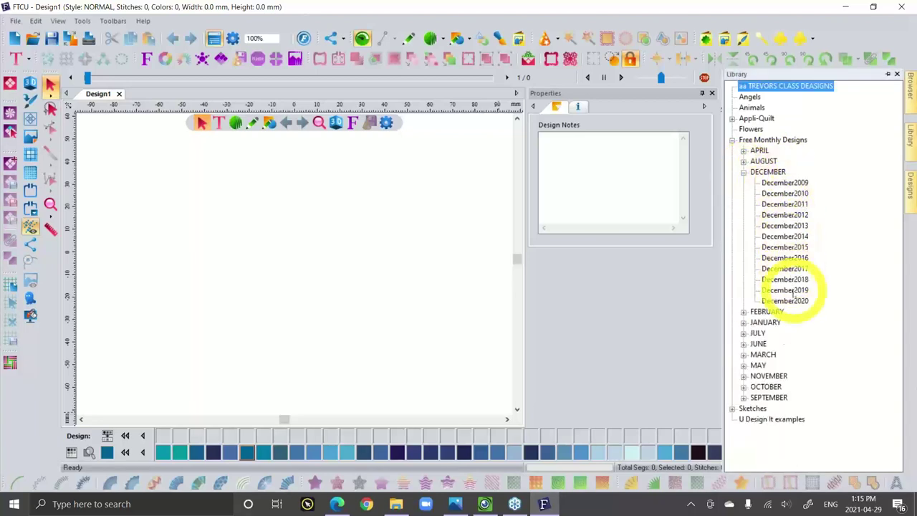
pyautogui.click(793, 301)
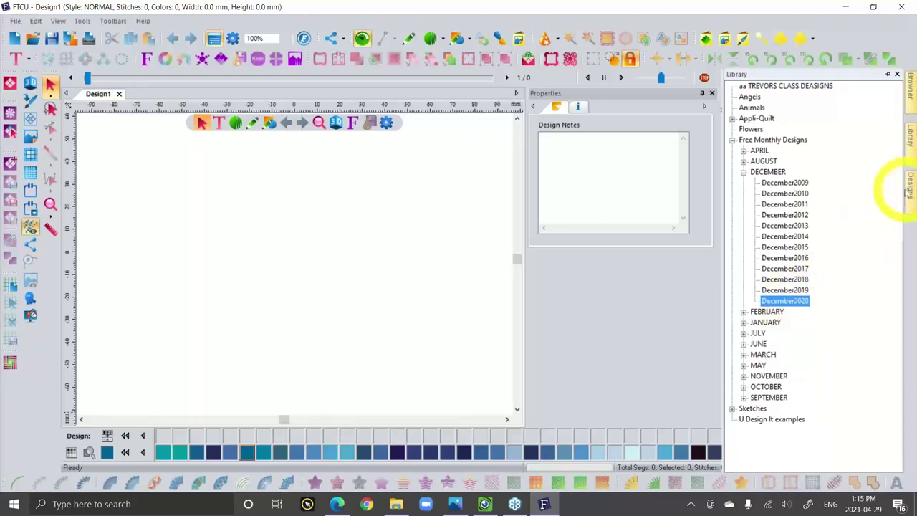
pyautogui.click(908, 185)
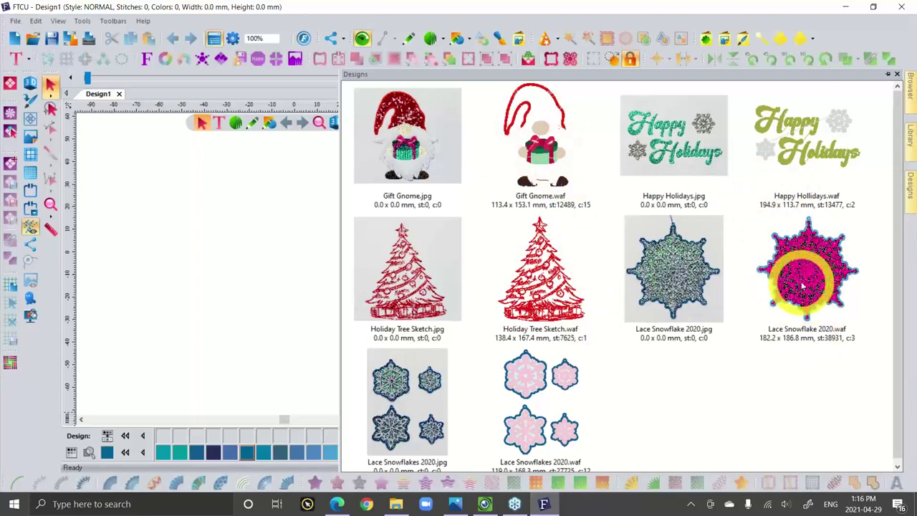
pyautogui.moveTo(801, 285); pyautogui.dragTo(213, 262)
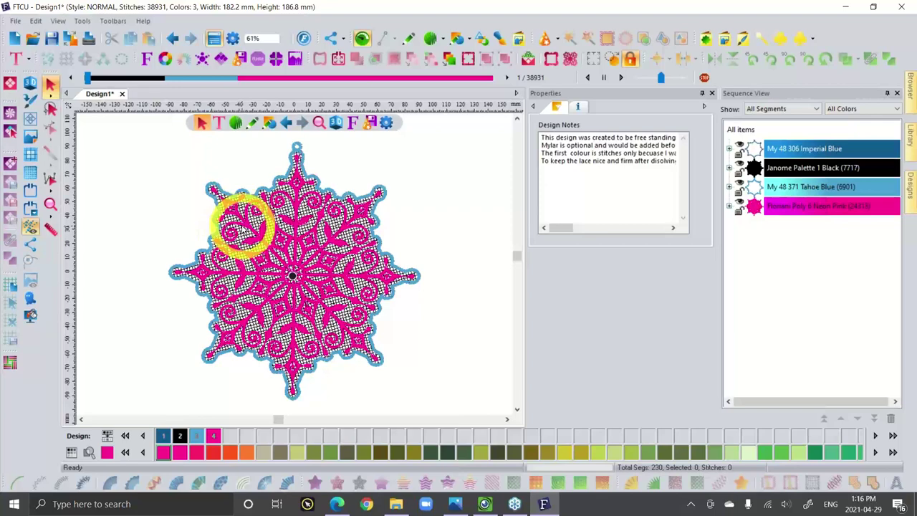
# Switch to the Photos app and advance the slides to Visit RNK Software Club.
pyautogui.click(455, 504)
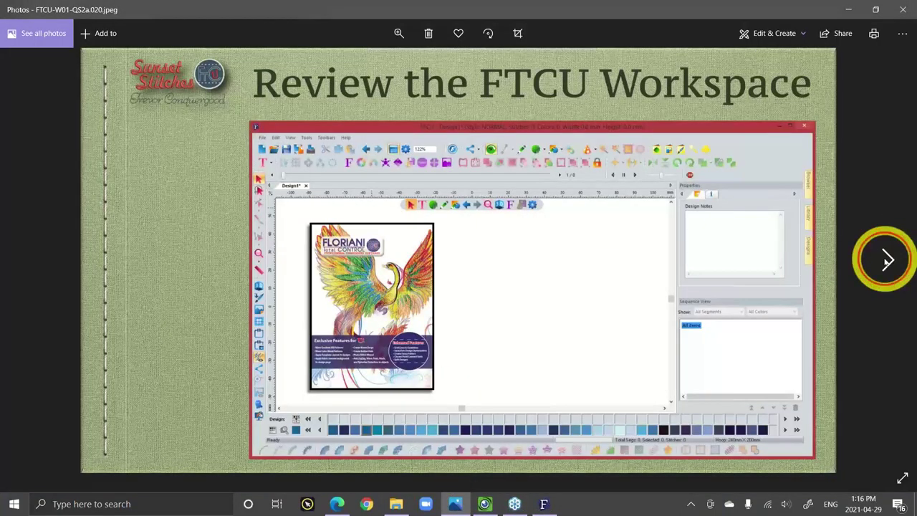
pyautogui.click(886, 259)
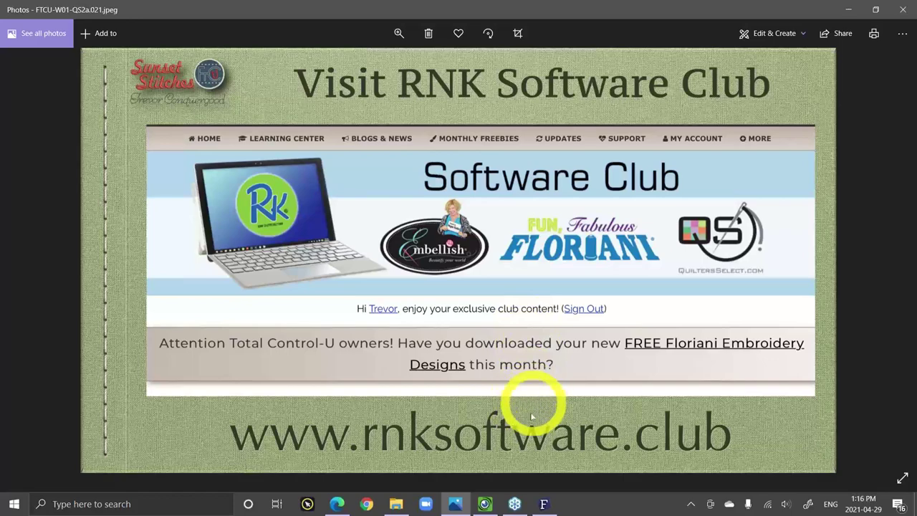
# Switch to the Edge browser and sign in to the RNK Software Club site with the saved account credentials.
pyautogui.click(336, 503)
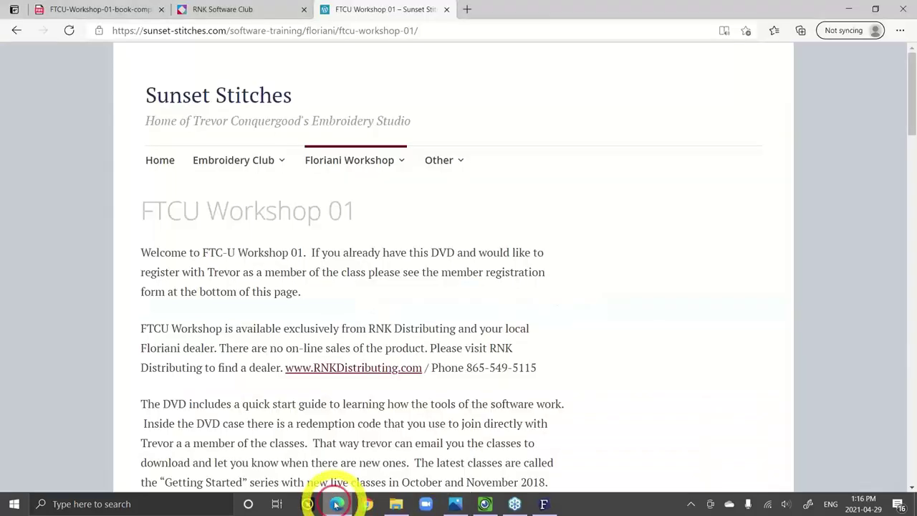
pyautogui.click(226, 11)
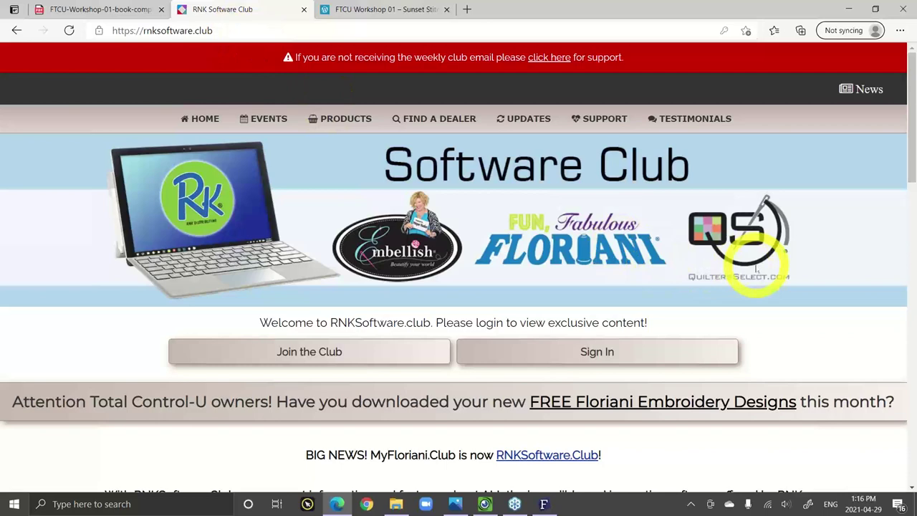
pyautogui.click(605, 354)
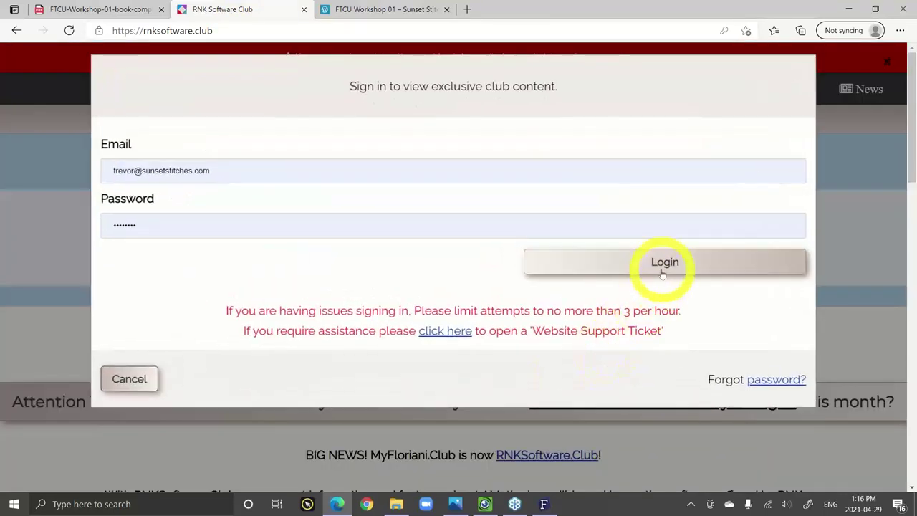
pyautogui.click(662, 274)
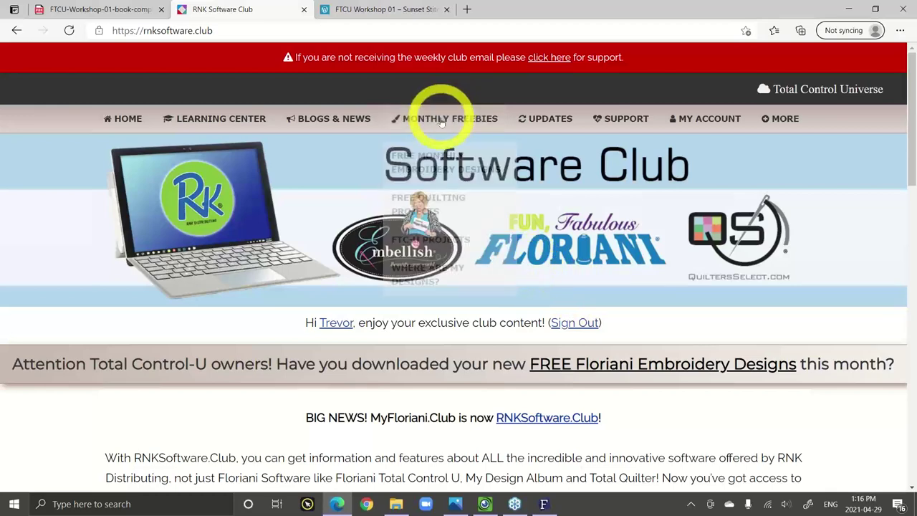
# Open the Free Monthly Embroidery Designs page and look through the monthly designs from April back to January 2021.
pyautogui.moveTo(441, 123)
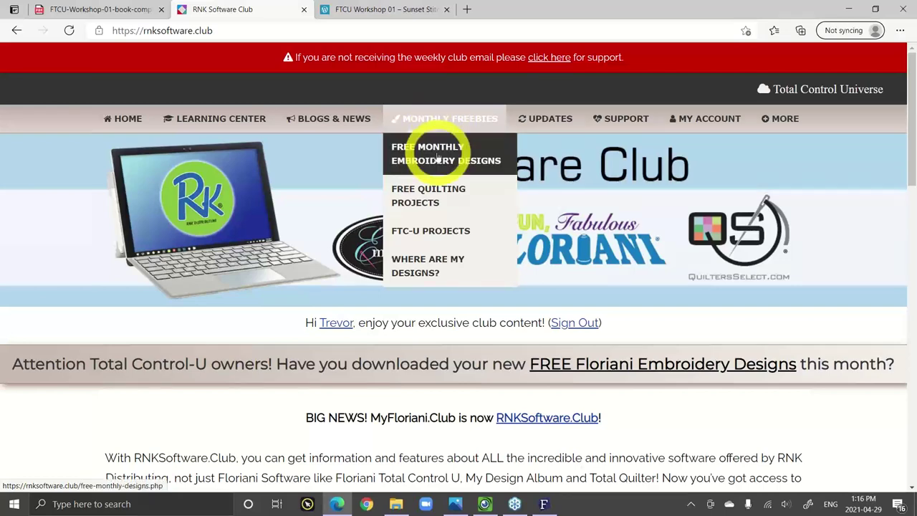
pyautogui.click(437, 157)
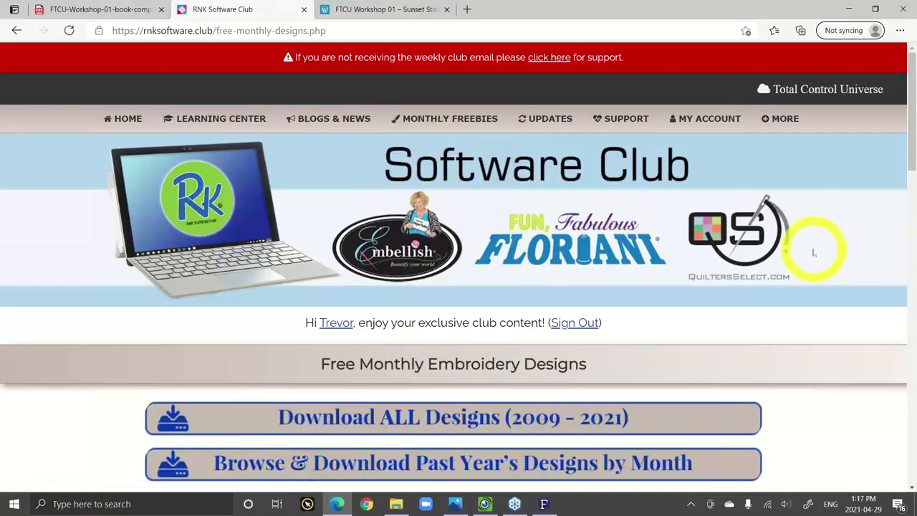
pyautogui.scroll(-3, 813, 252)
pyautogui.scroll(-4, 839, 258)
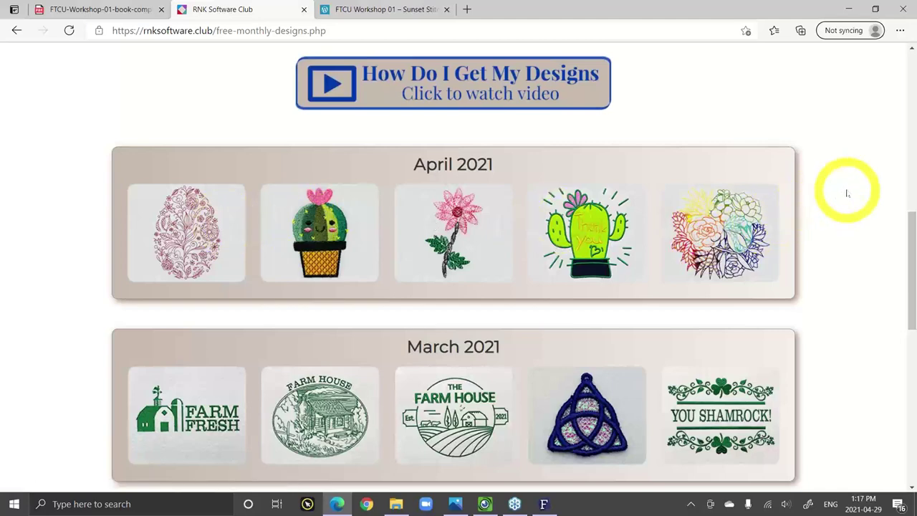
pyautogui.scroll(-4, 840, 195)
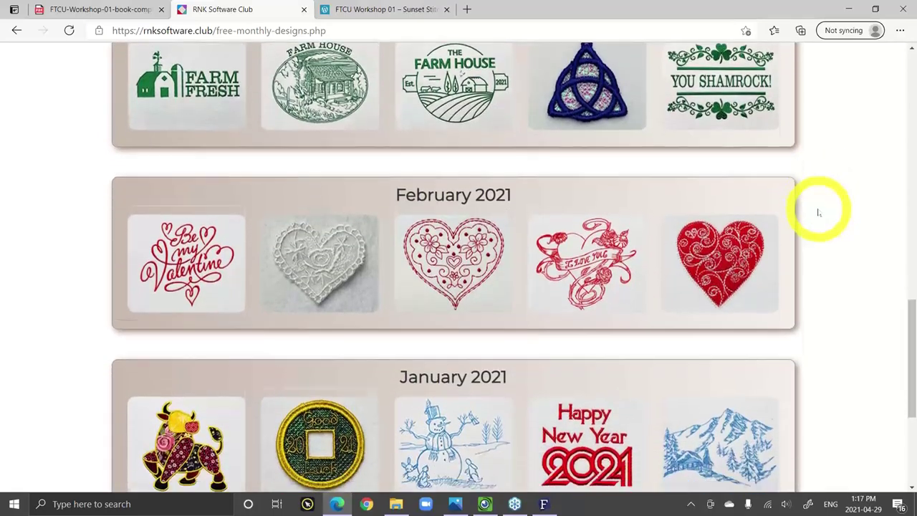
pyautogui.scroll(2, 818, 212)
pyautogui.scroll(6, 819, 212)
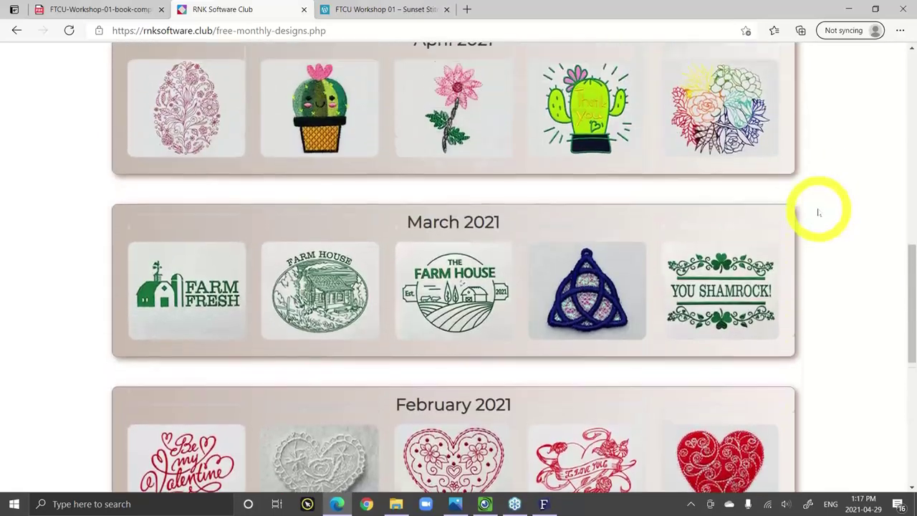
# Review the options for downloading all designs and browsing past years' designs on the Free Monthly Embroidery Designs page.
pyautogui.scroll(2, 818, 212)
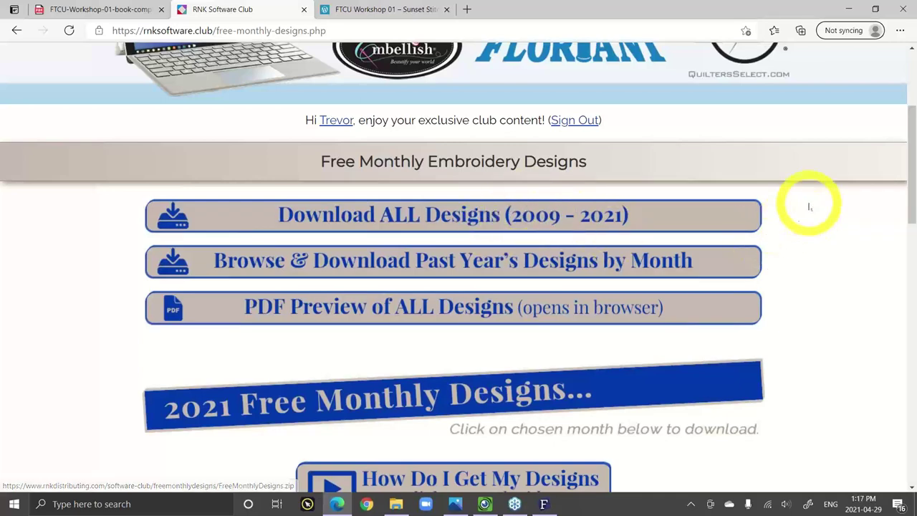
pyautogui.scroll(-2, 805, 240)
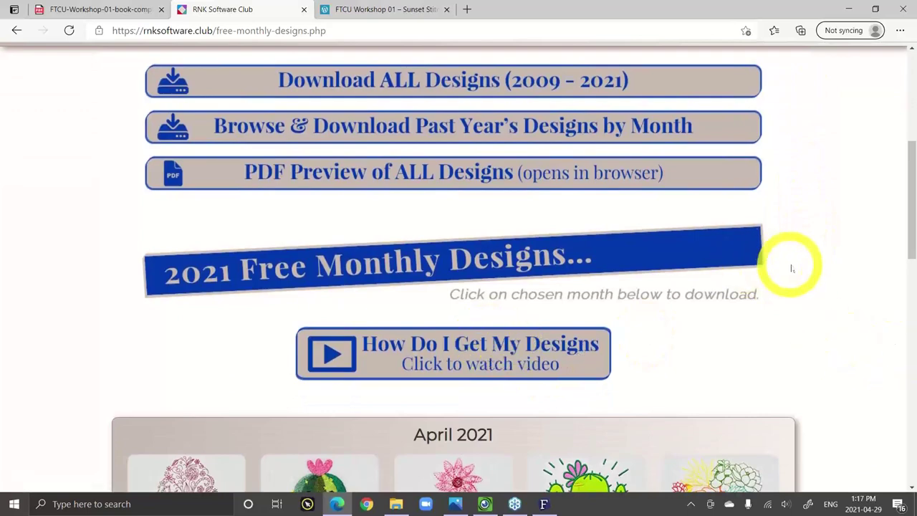
pyautogui.scroll(1, 795, 269)
pyautogui.scroll(1, 791, 272)
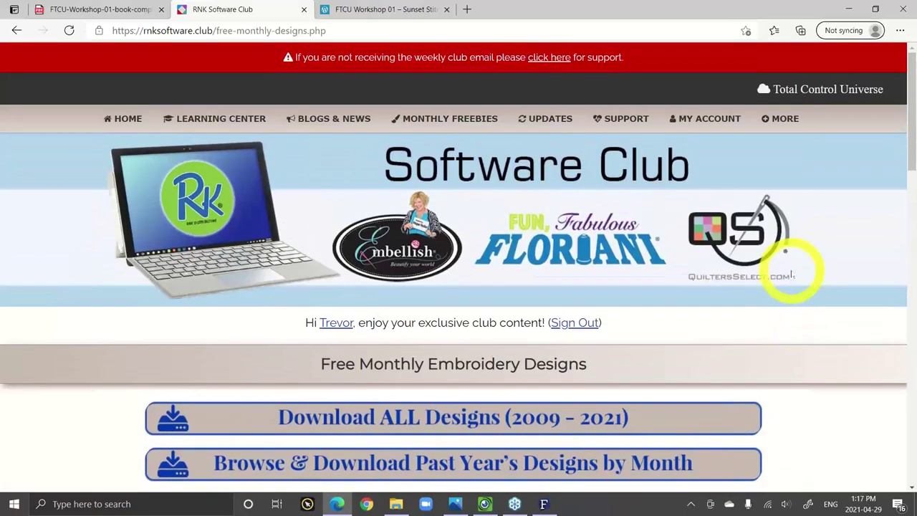
# Switch to FTCU to point out the design Library, and return to the Edge browser.
pyautogui.click(543, 503)
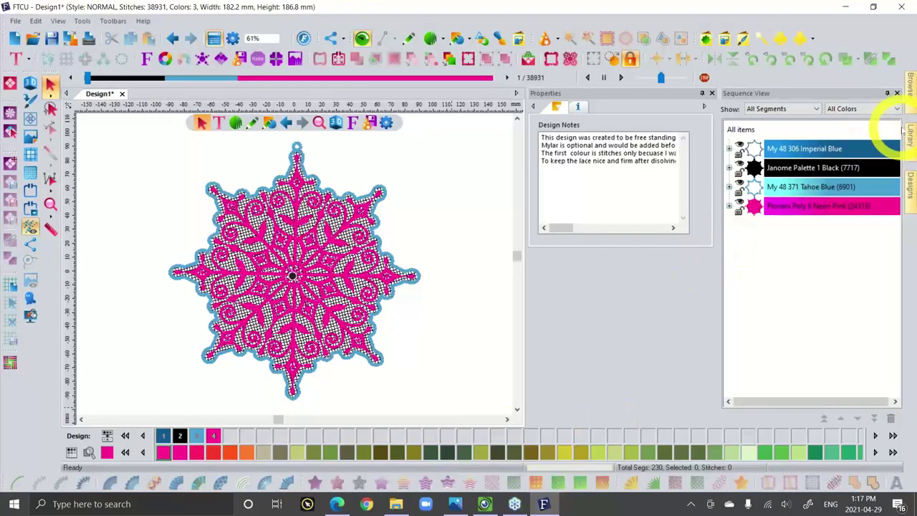
pyautogui.click(909, 146)
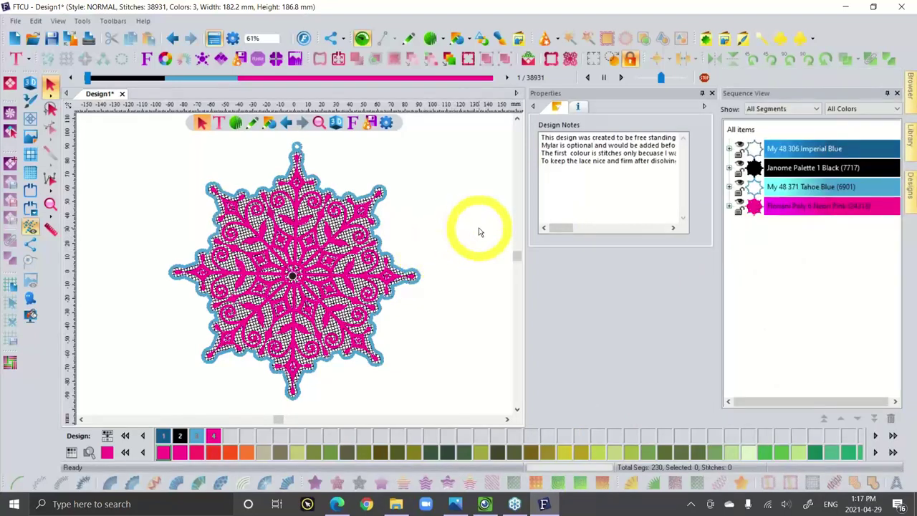
pyautogui.click(335, 504)
# Open the Floriani Rainbow Training Videos page from the Learning Center and browse its video thumbnails.
pyautogui.moveTo(238, 120)
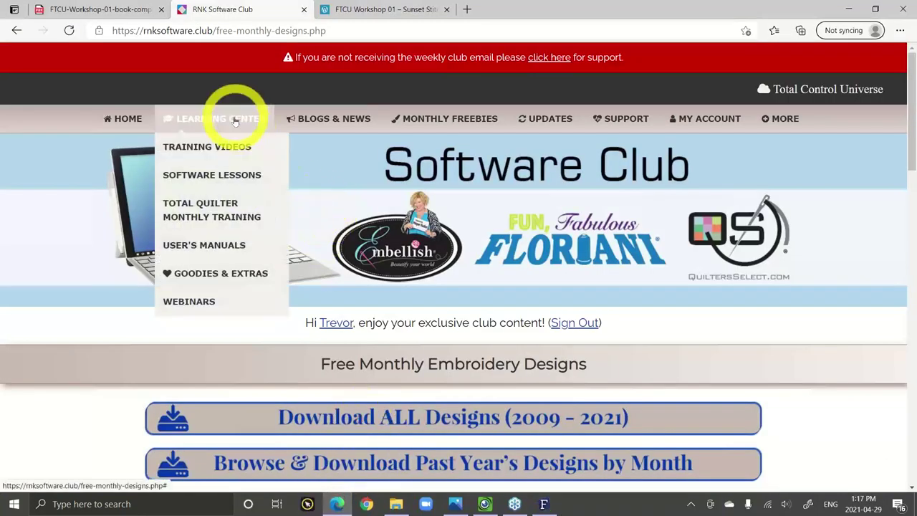
pyautogui.moveTo(222, 147)
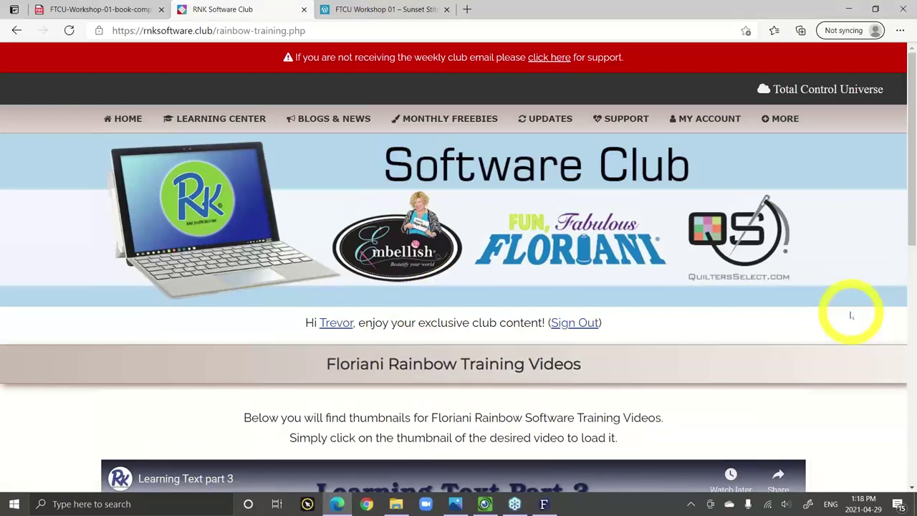
pyautogui.scroll(-2, 851, 316)
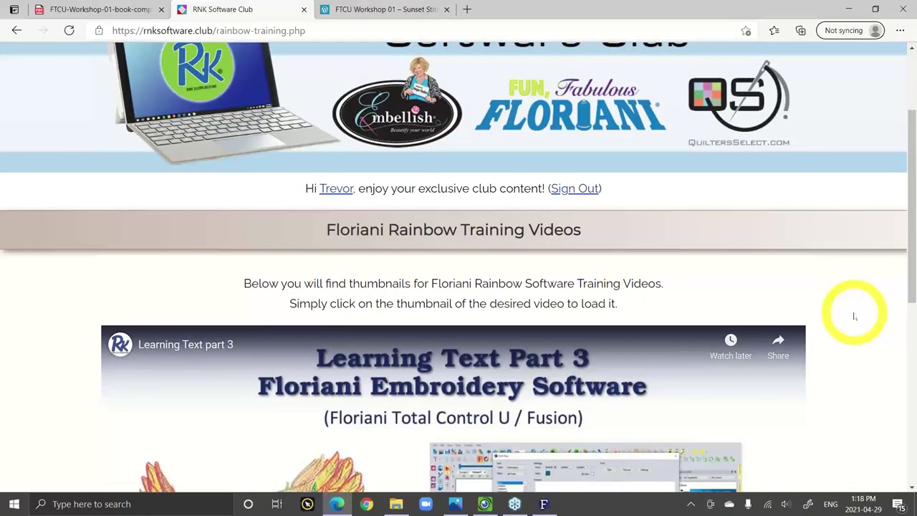
pyautogui.scroll(-3, 857, 316)
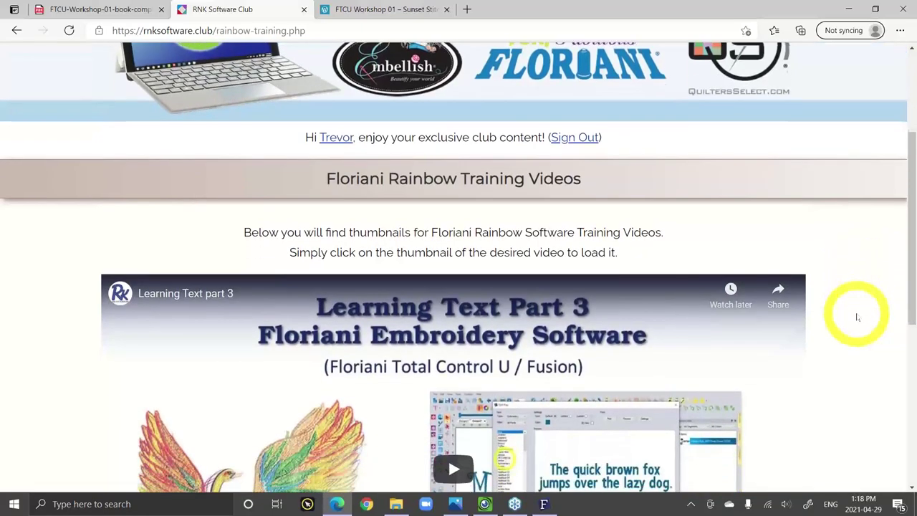
pyautogui.scroll(-3, 857, 323)
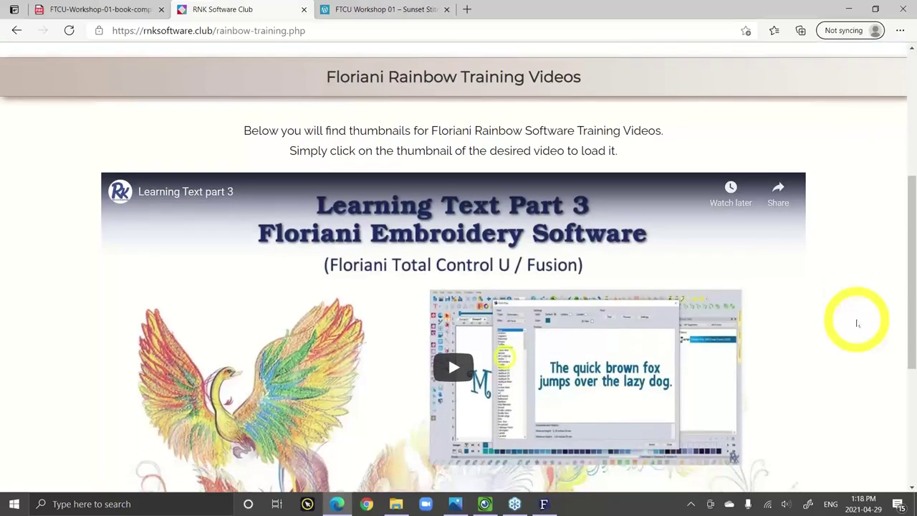
pyautogui.scroll(-2, 857, 323)
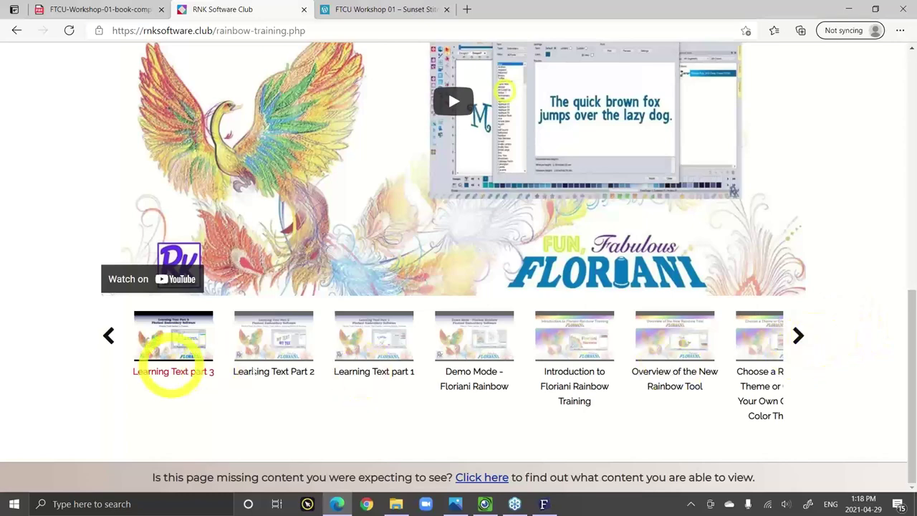
pyautogui.click(797, 336)
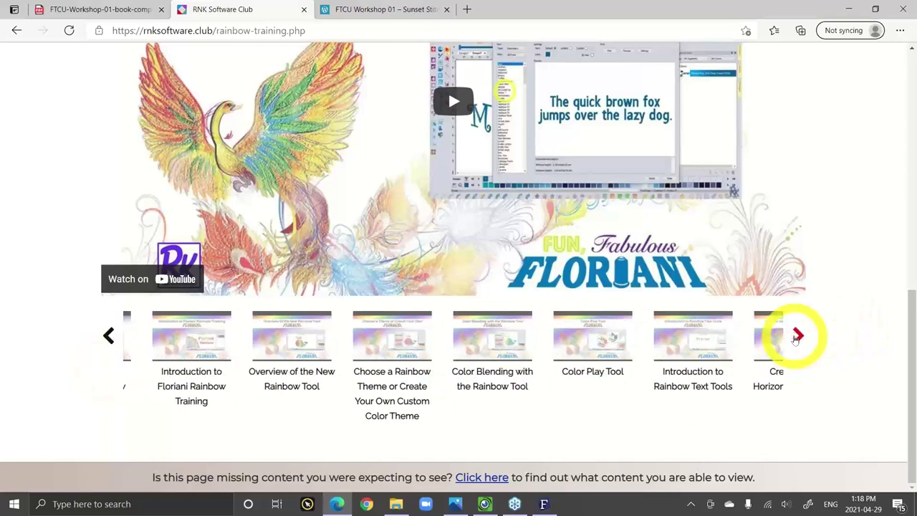
# Play the Color Play Tool training video for a few seconds and pause it.
pyautogui.click(562, 371)
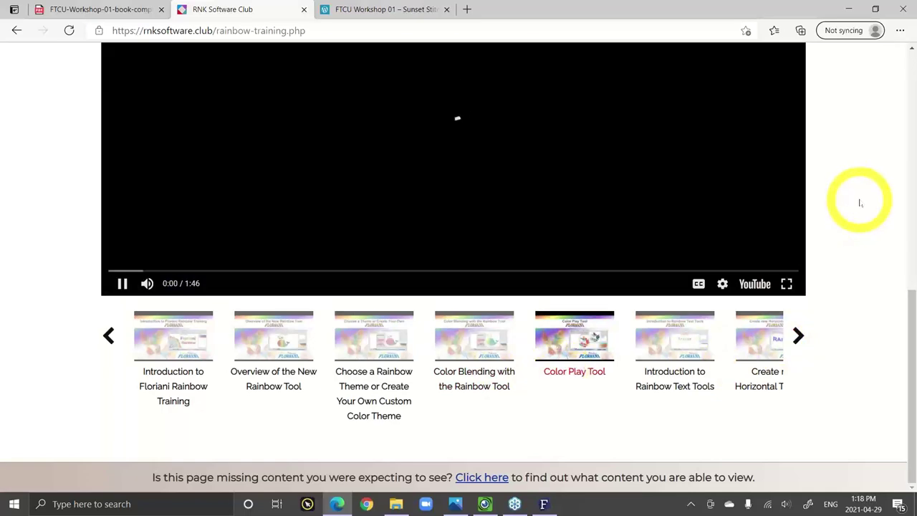
pyautogui.scroll(1, 859, 203)
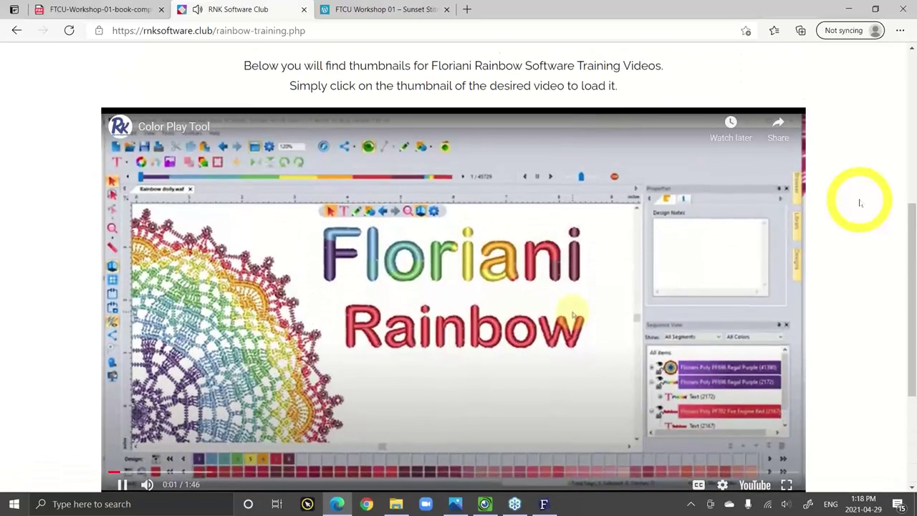
pyautogui.scroll(-3, 860, 202)
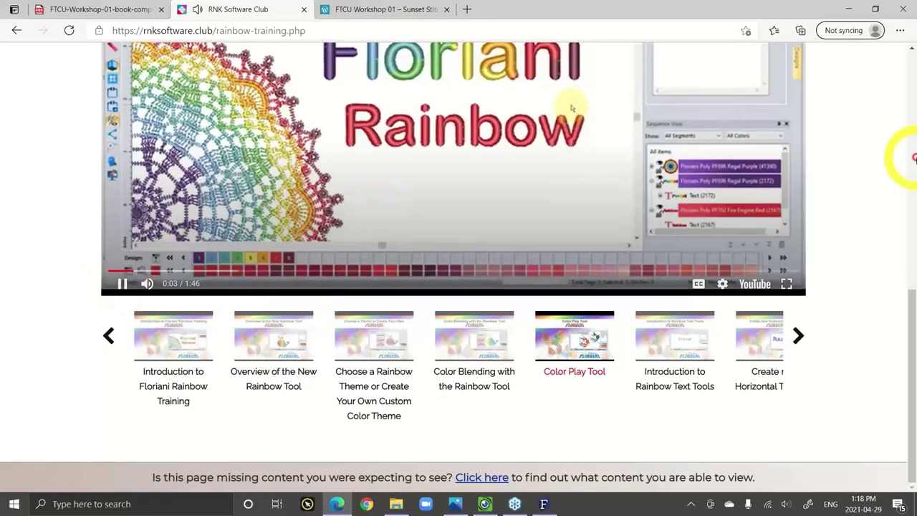
pyautogui.moveTo(222, 242)
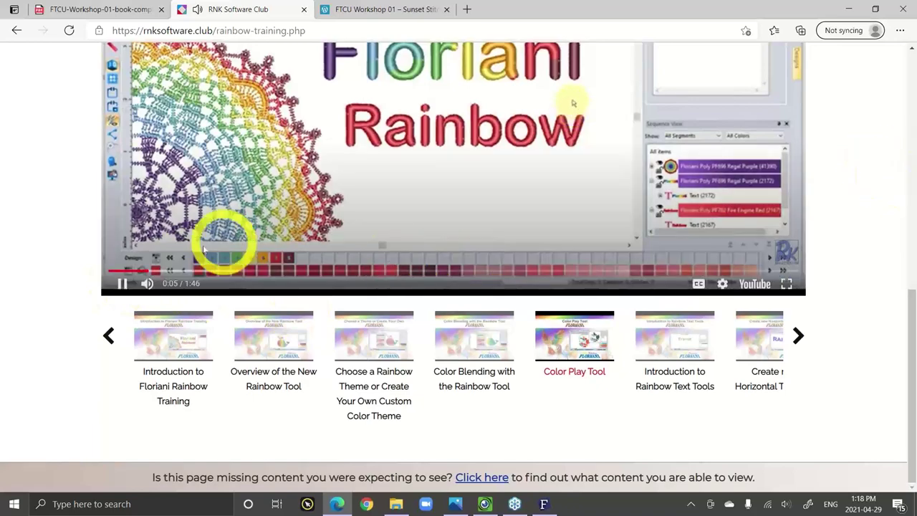
pyautogui.click(123, 284)
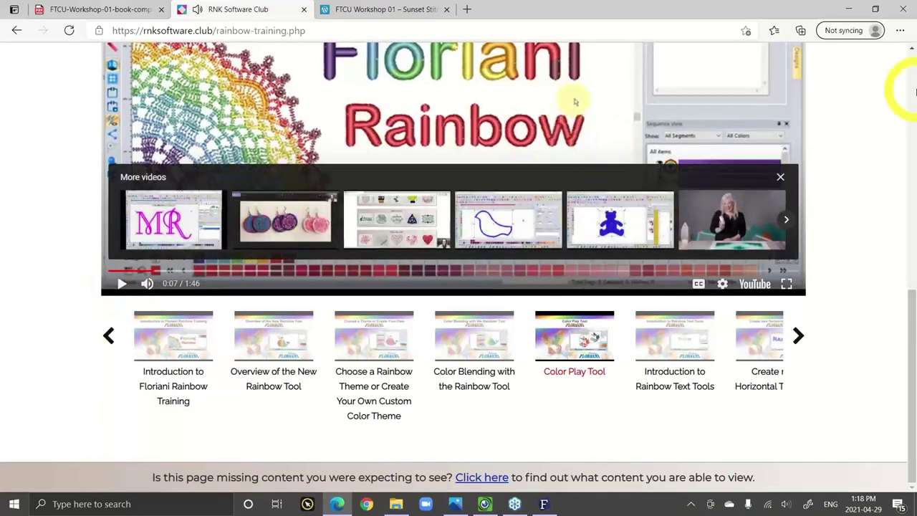
# Open the Floriani Embroidery Software (FTCU/Fusion) updates page.
pyautogui.scroll(2, 865, 151)
pyautogui.scroll(6, 865, 151)
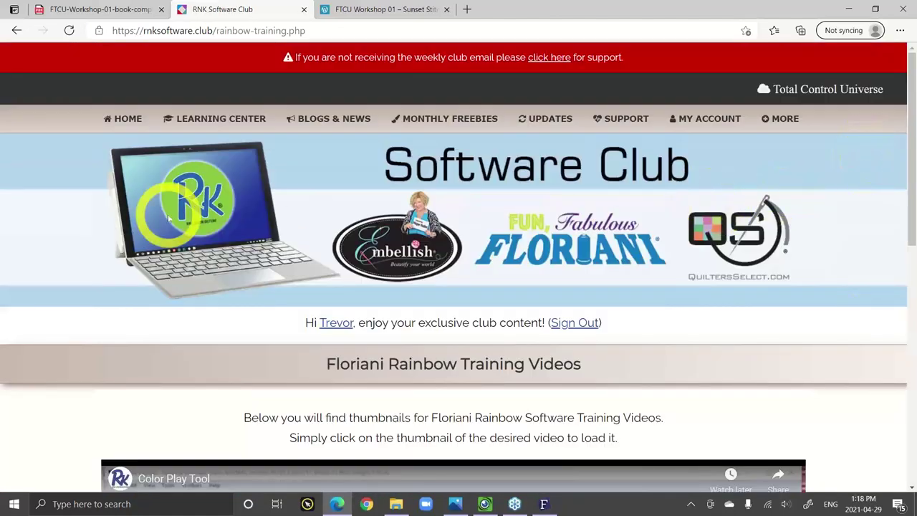
pyautogui.moveTo(548, 122)
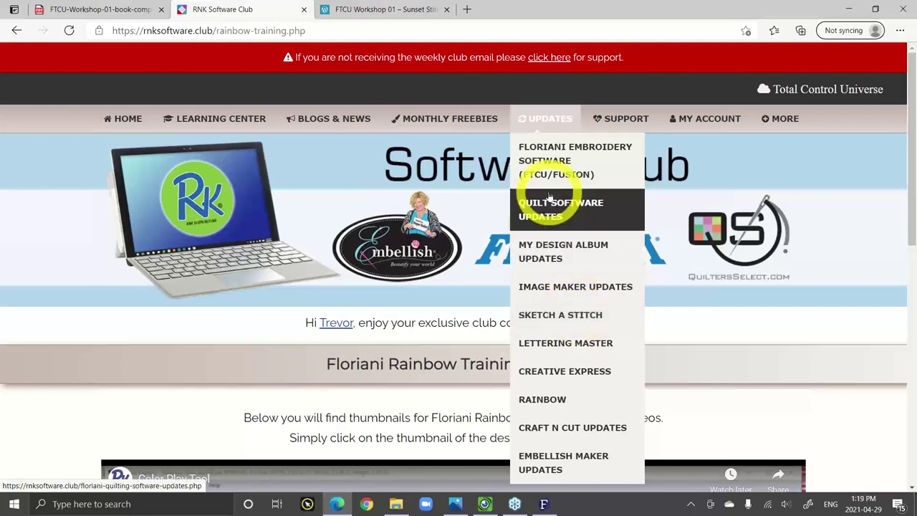
pyautogui.click(544, 154)
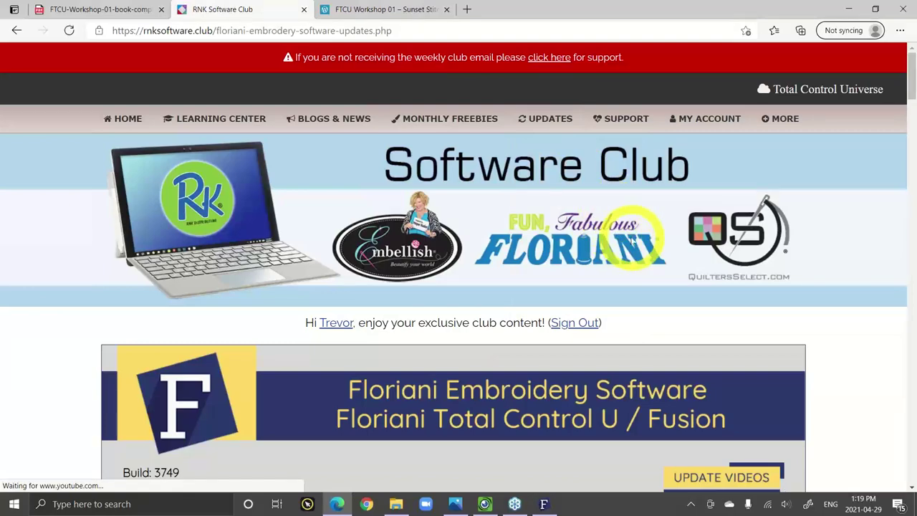
# Look through the Build 3749 update notes and videos, including the Appliqué Tool Enhancement section.
pyautogui.scroll(-5, 631, 242)
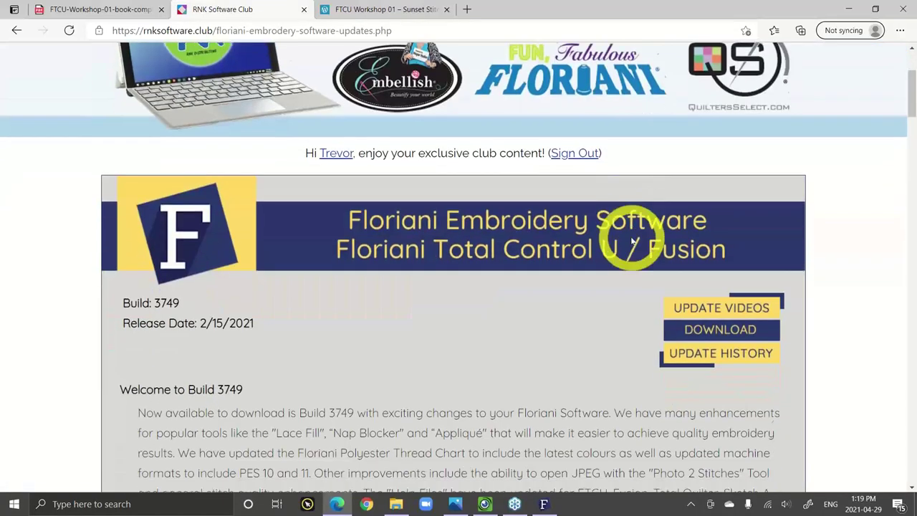
pyautogui.scroll(-3, 631, 242)
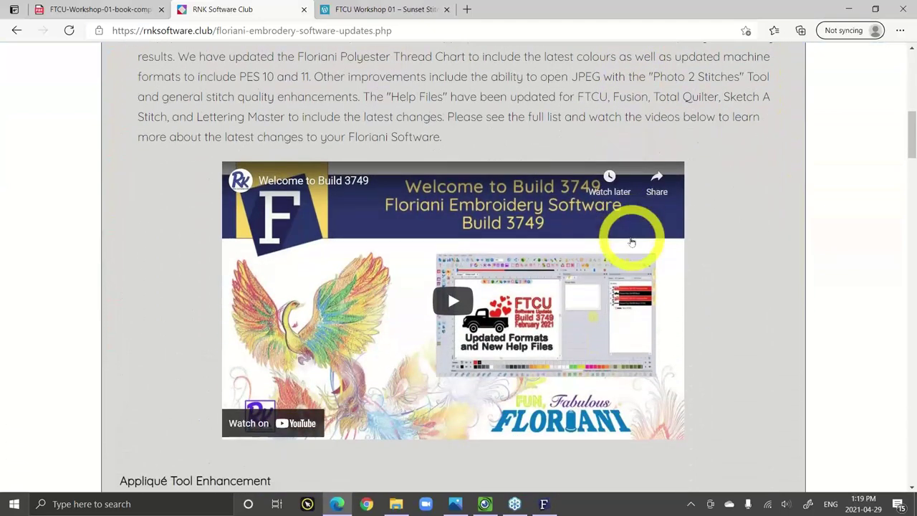
pyautogui.scroll(-4, 736, 257)
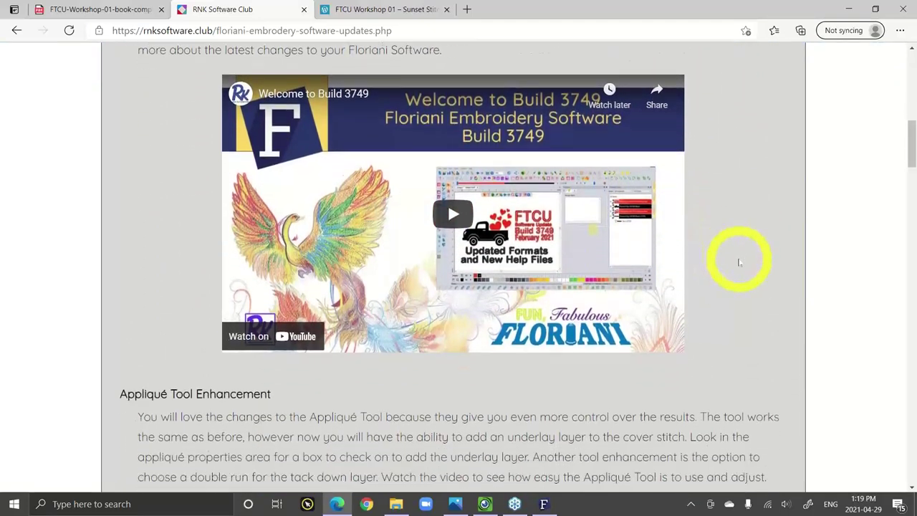
pyautogui.scroll(-1, 739, 263)
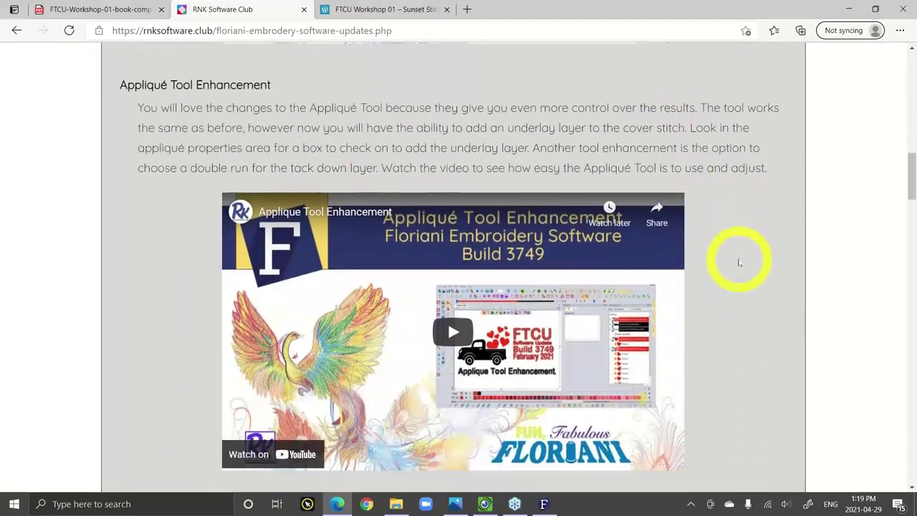
pyautogui.scroll(1, 739, 262)
pyautogui.scroll(8, 739, 263)
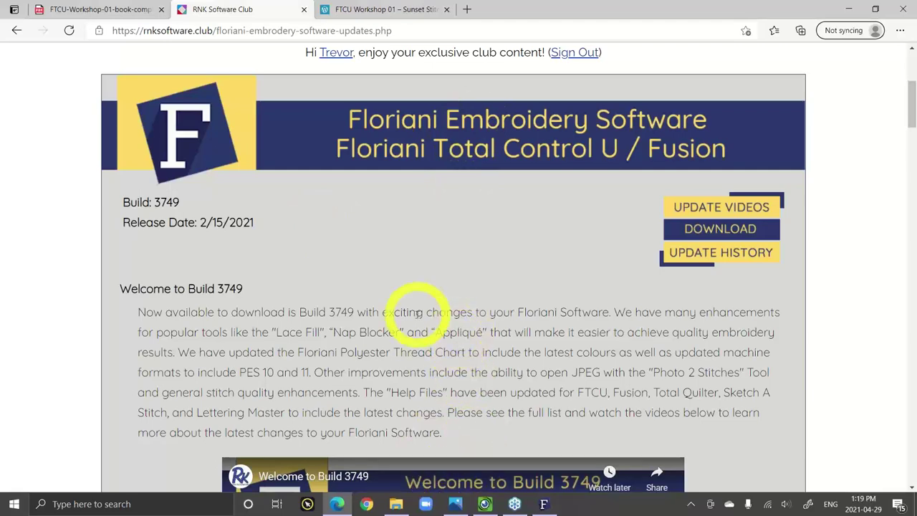
pyautogui.scroll(-5, 418, 313)
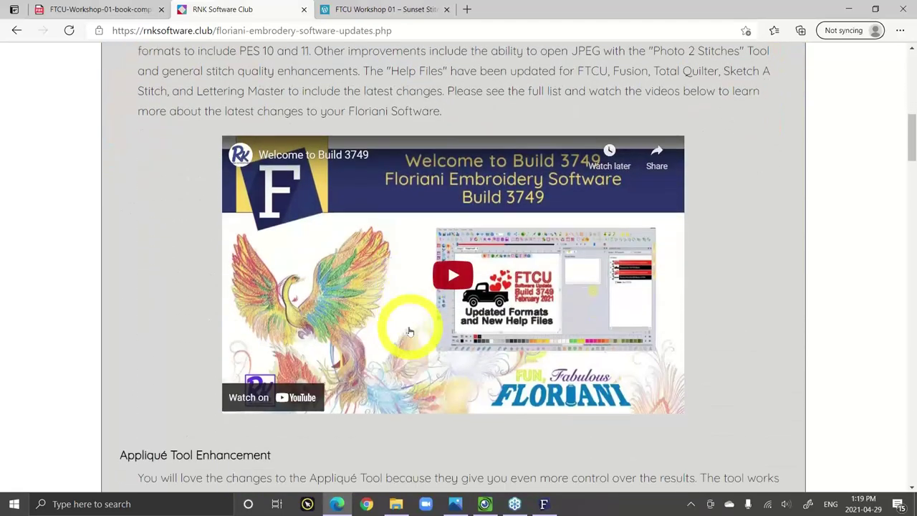
# Open the Download Floriani Software page for Build 3749 and review its build details and download link.
pyautogui.scroll(4, 415, 344)
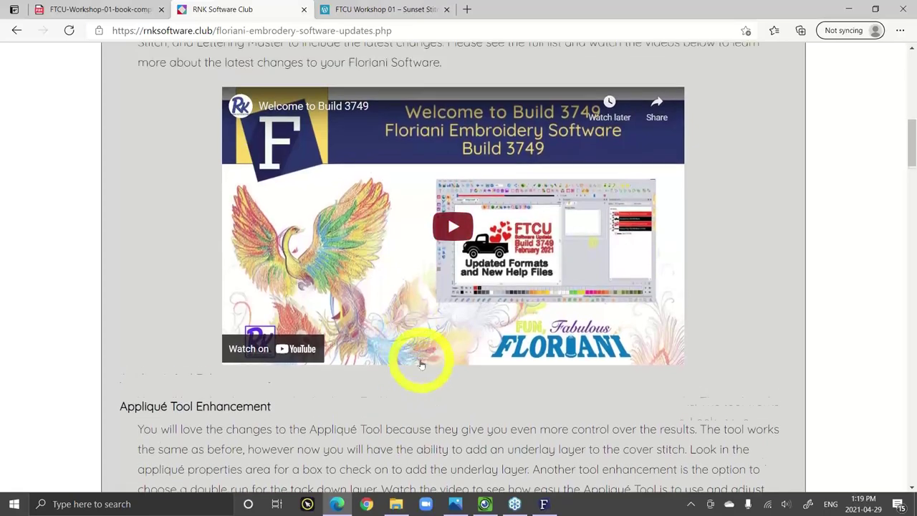
pyautogui.scroll(1, 419, 304)
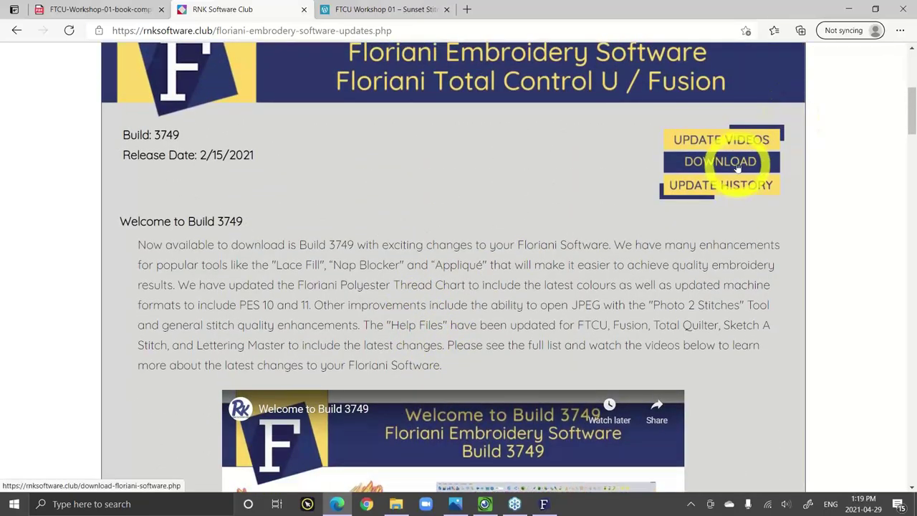
pyautogui.click(737, 166)
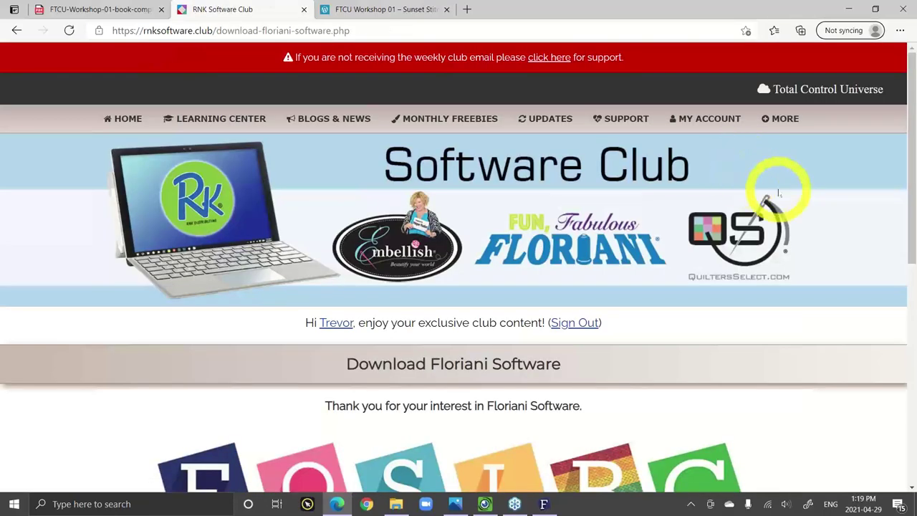
pyautogui.scroll(-5, 779, 193)
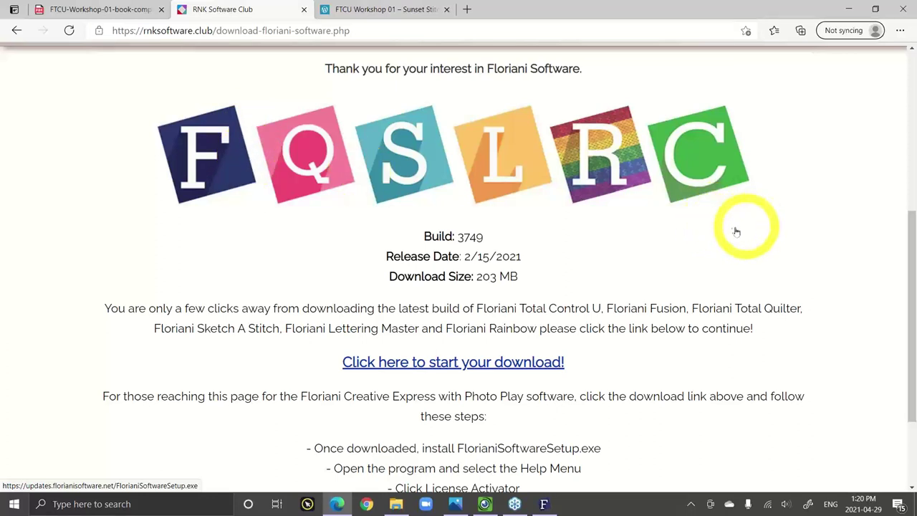
pyautogui.scroll(2, 640, 327)
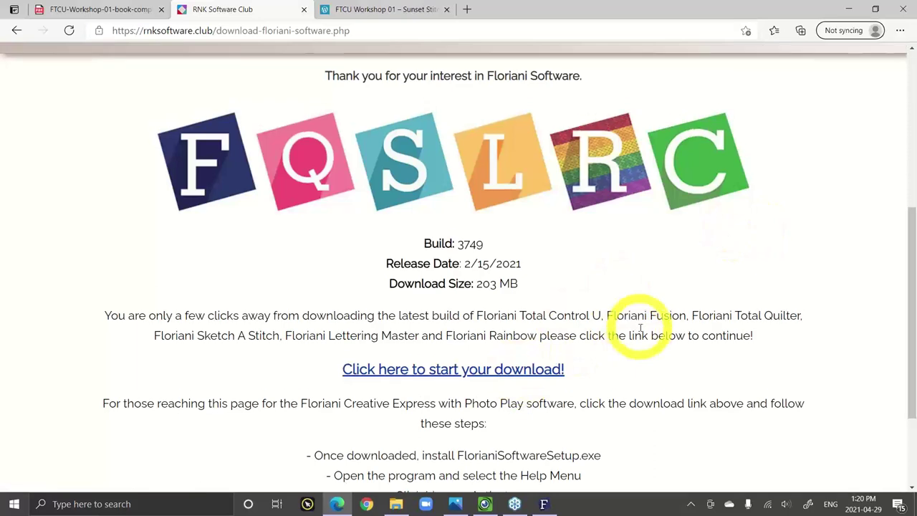
pyautogui.scroll(5, 640, 329)
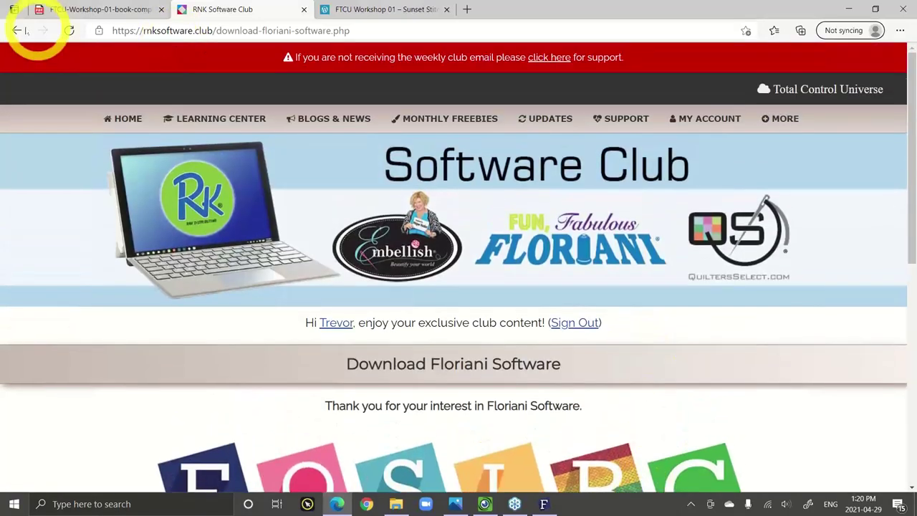
# Return to the FTCU/Fusion updates page and open the update history to view the list of past versions.
pyautogui.click(19, 31)
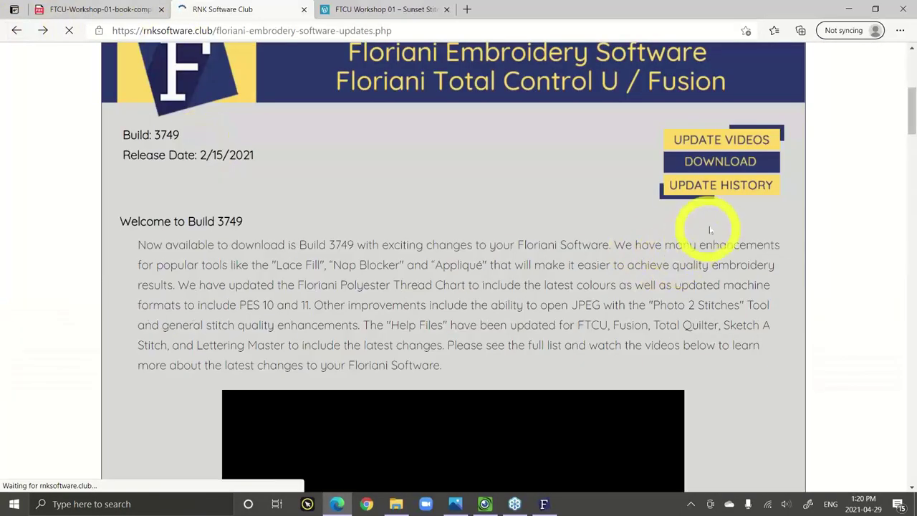
pyautogui.click(705, 187)
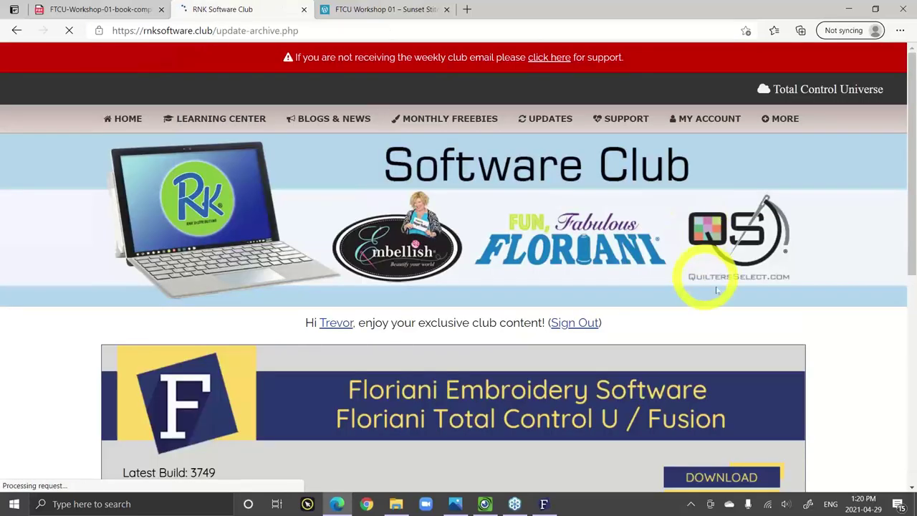
pyautogui.scroll(-4, 823, 329)
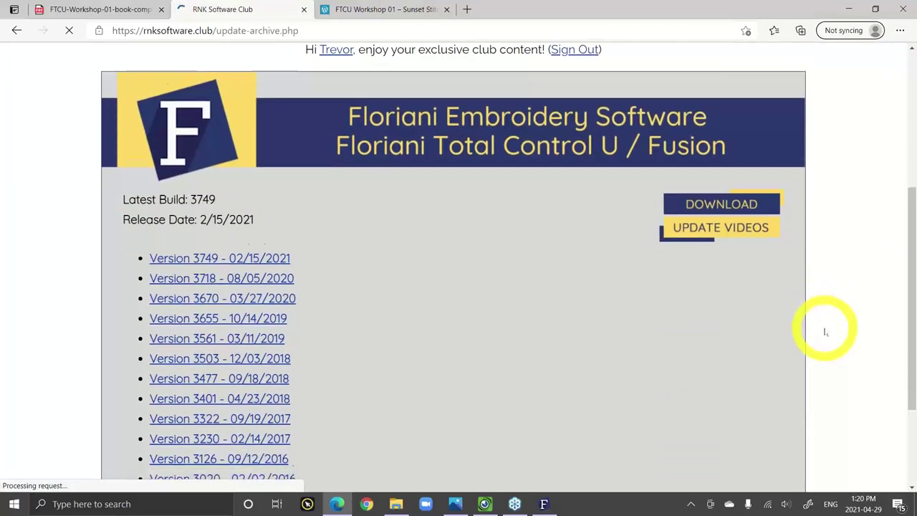
# Review the list of past FTCU/Fusion versions and open the update videos archive.
pyautogui.scroll(-2, 824, 329)
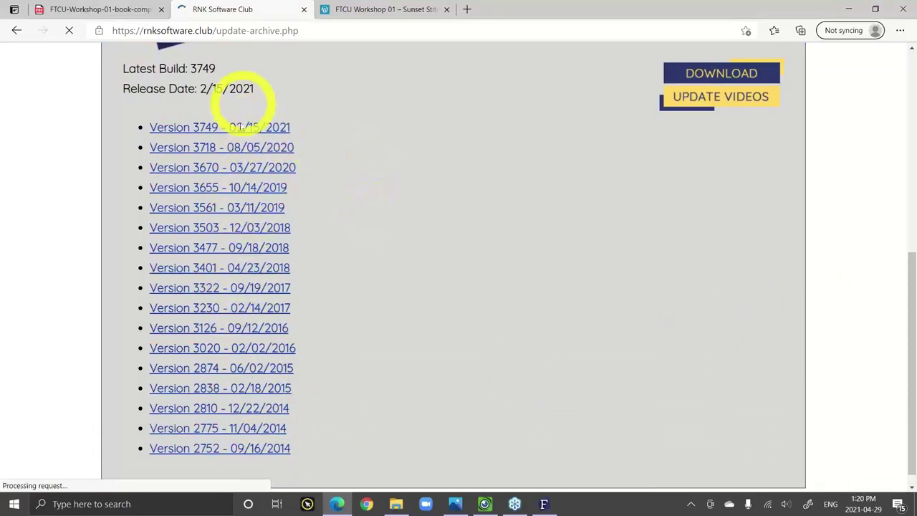
pyautogui.scroll(1, 531, 267)
pyautogui.click(730, 163)
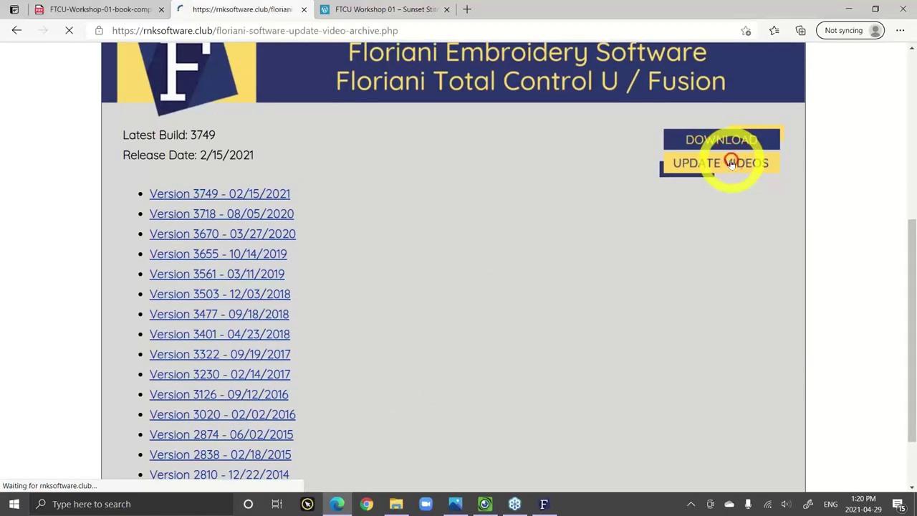
# Look through the update videos archive, including the Build 3749 and Build 3718 video sections.
pyautogui.scroll(-1, 804, 214)
pyautogui.scroll(-5, 802, 231)
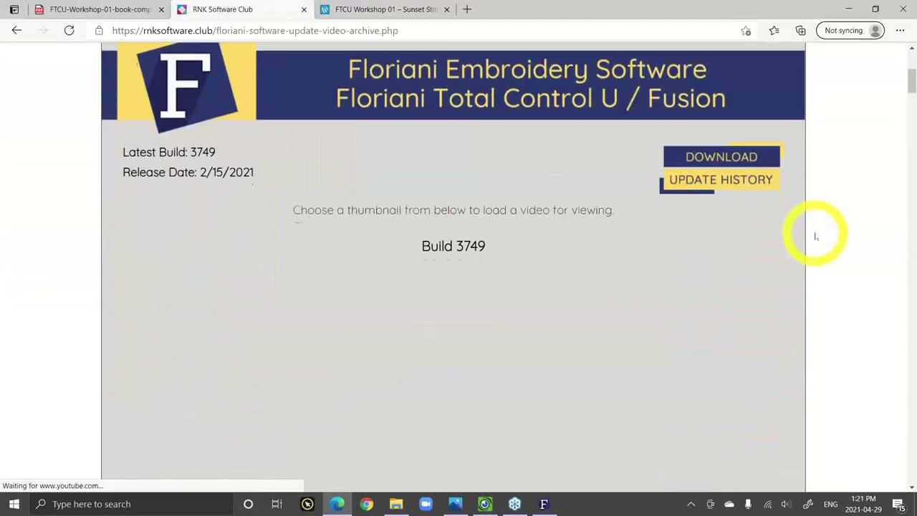
pyautogui.scroll(-4, 835, 215)
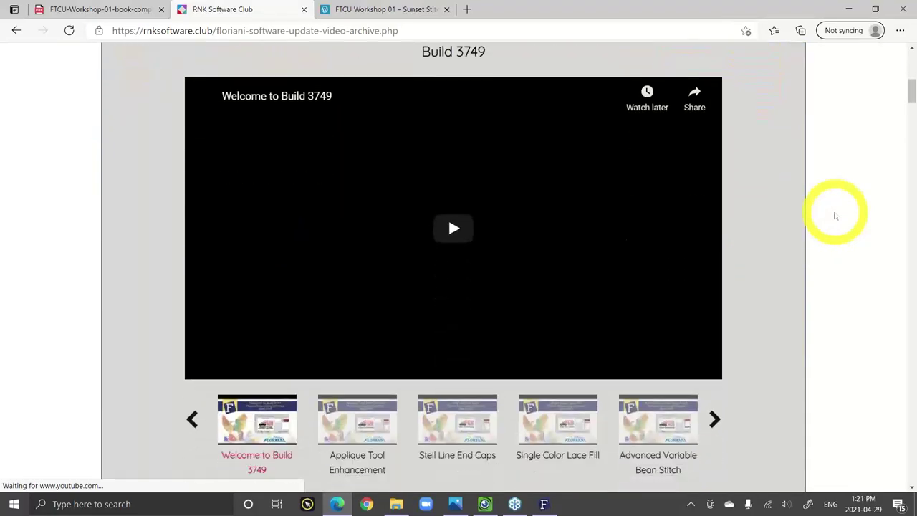
pyautogui.scroll(-2, 830, 213)
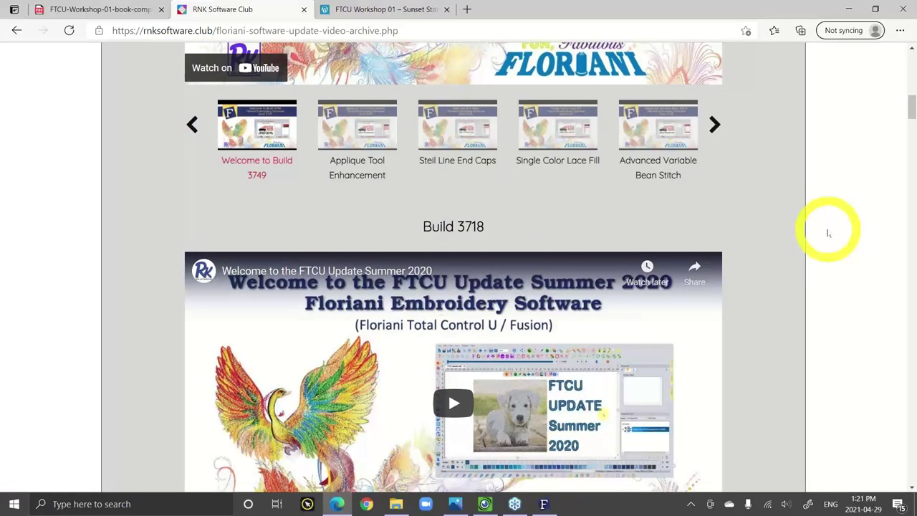
pyautogui.scroll(8, 830, 236)
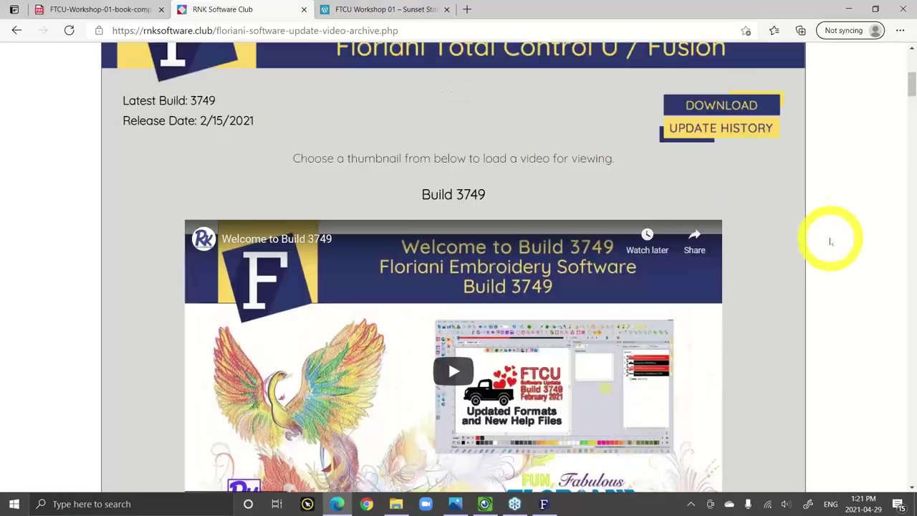
pyautogui.scroll(3, 825, 250)
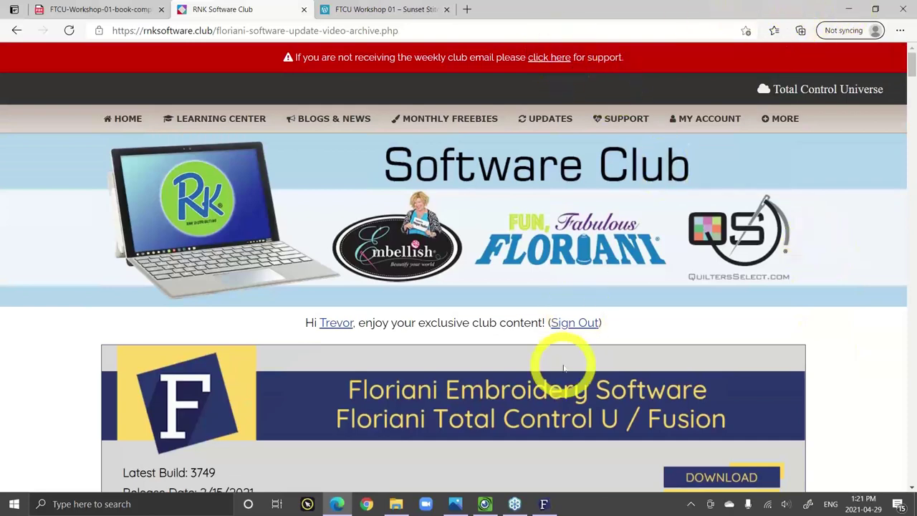
# Open the RNK Software Club Support page and review its help links for registration, updates, manuals and the support forum.
pyautogui.click(620, 119)
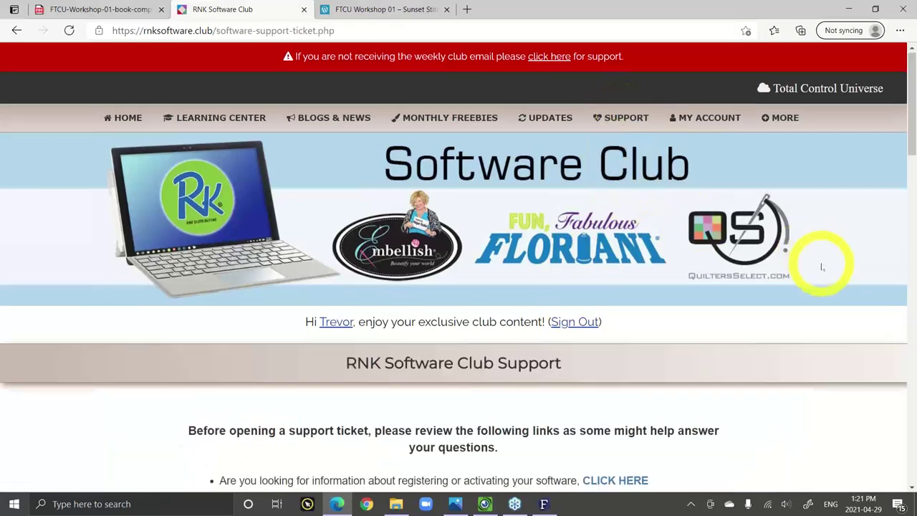
pyautogui.scroll(-3, 813, 258)
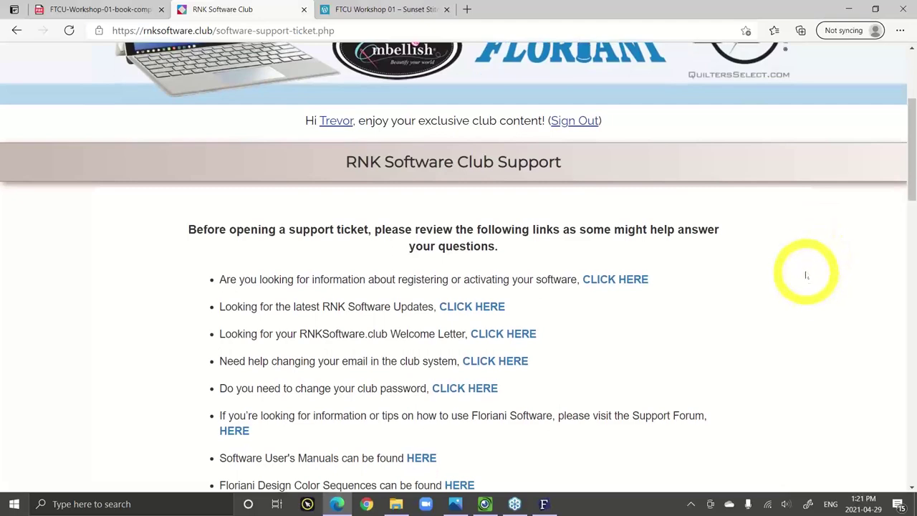
pyautogui.scroll(-1, 806, 275)
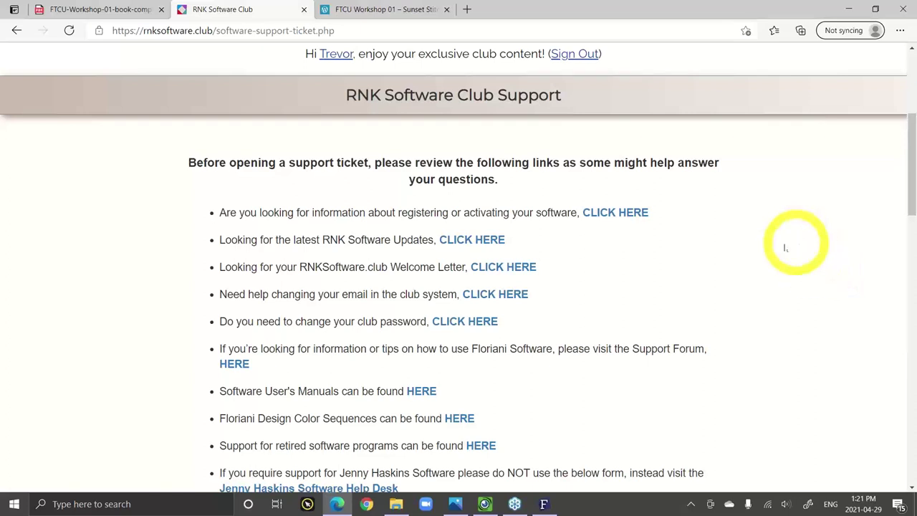
# Switch from the browser to the slides in Photos and advance to the Floriani Software Family slide.
pyautogui.click(847, 9)
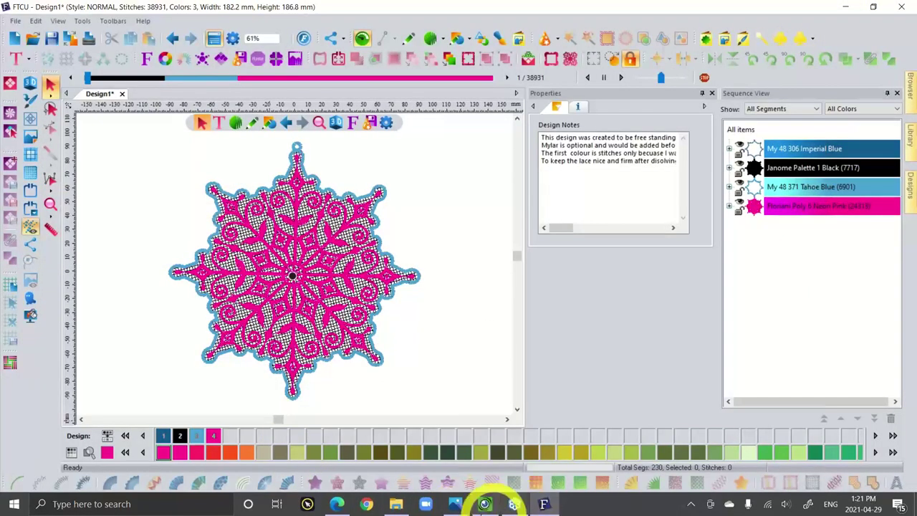
pyautogui.click(484, 503)
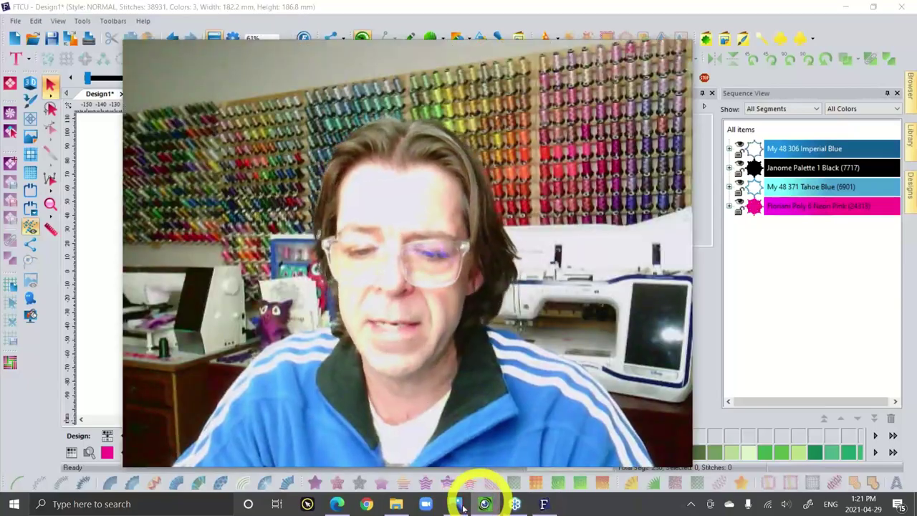
pyautogui.click(456, 505)
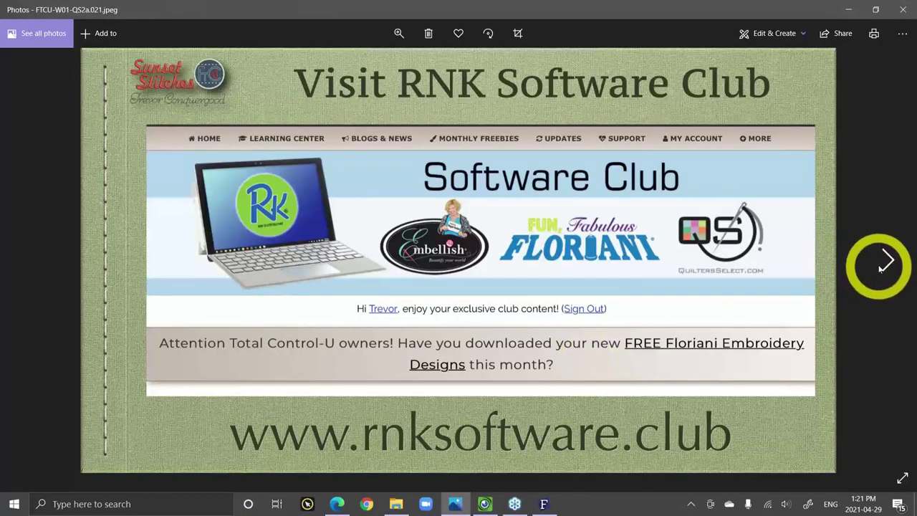
pyautogui.click(879, 269)
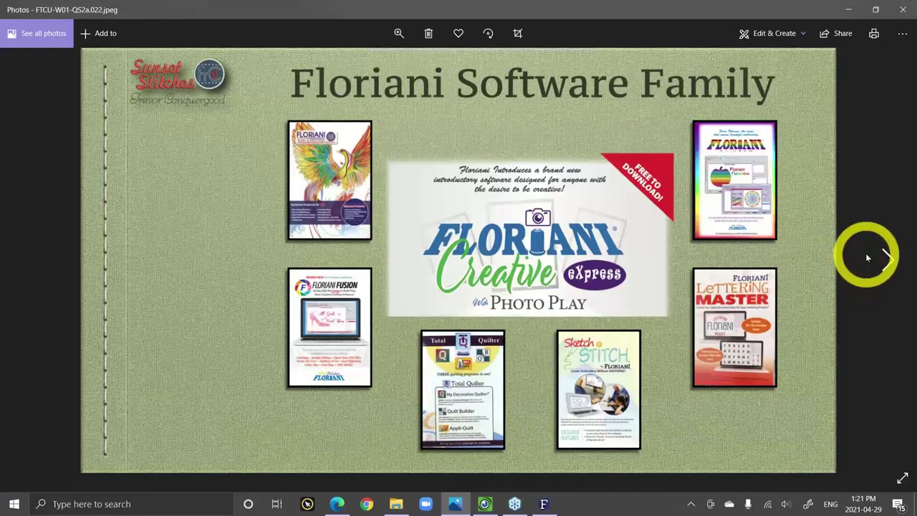
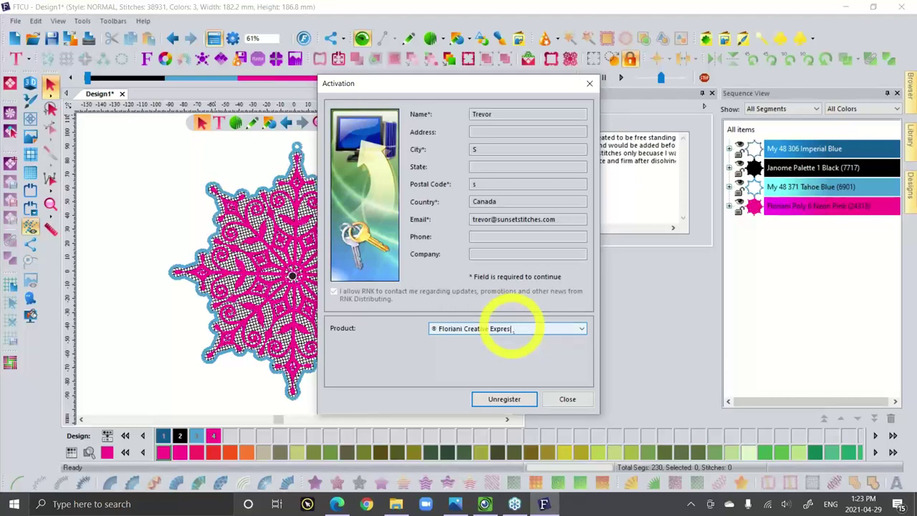
# Examine the list of Floriani products in the Activation dialog without changing the selection, and close the dialog.
pyautogui.click(512, 329)
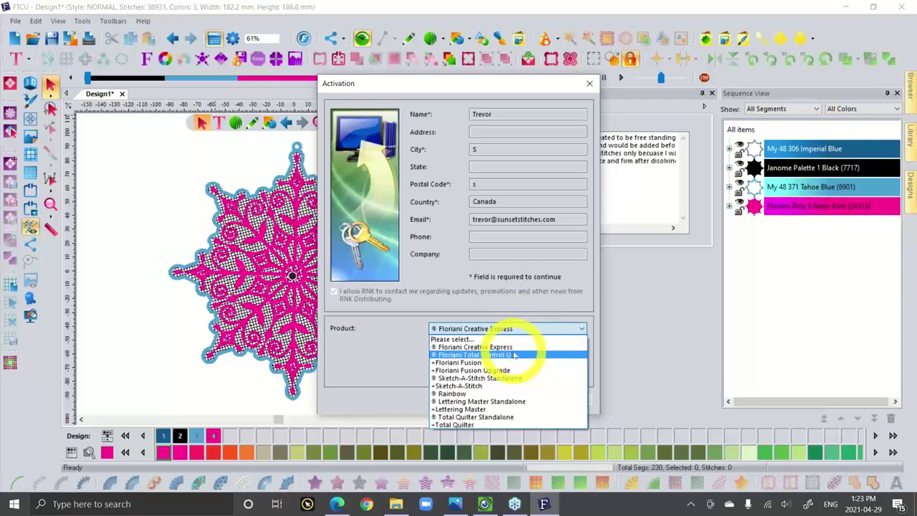
pyautogui.click(377, 362)
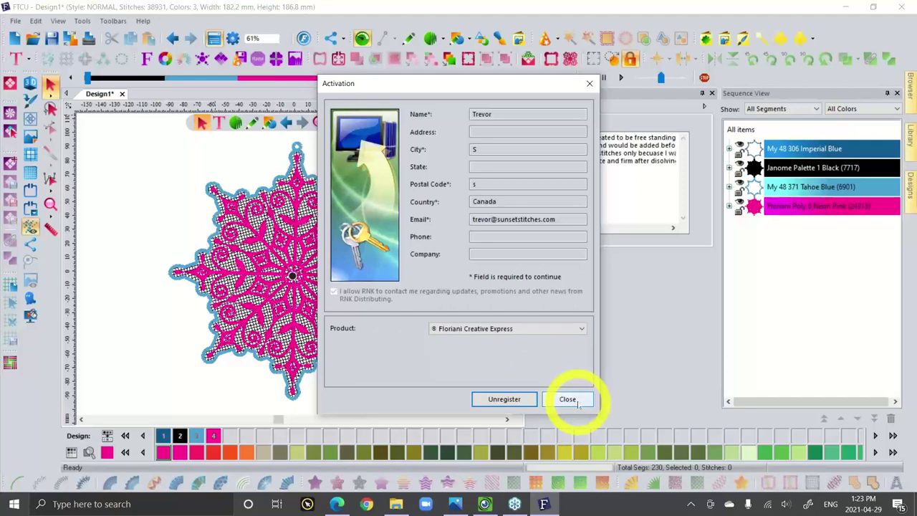
pyautogui.click(515, 328)
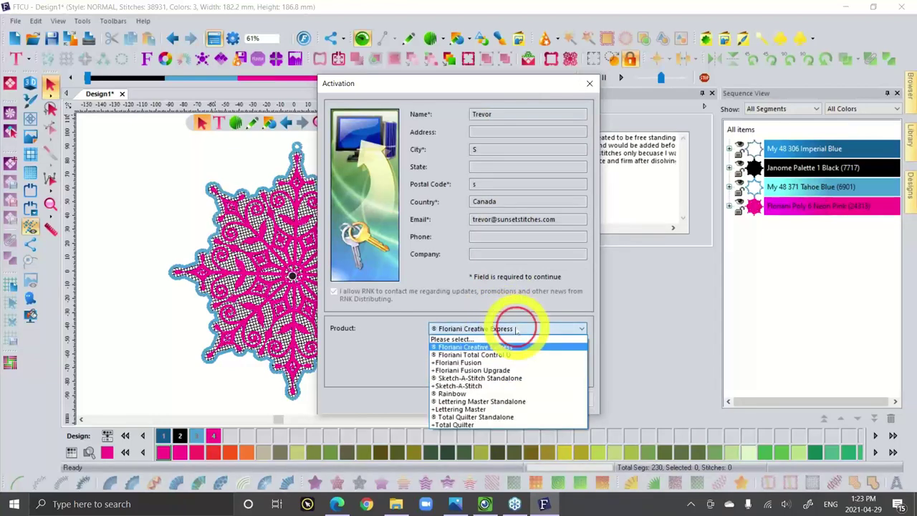
pyautogui.click(390, 374)
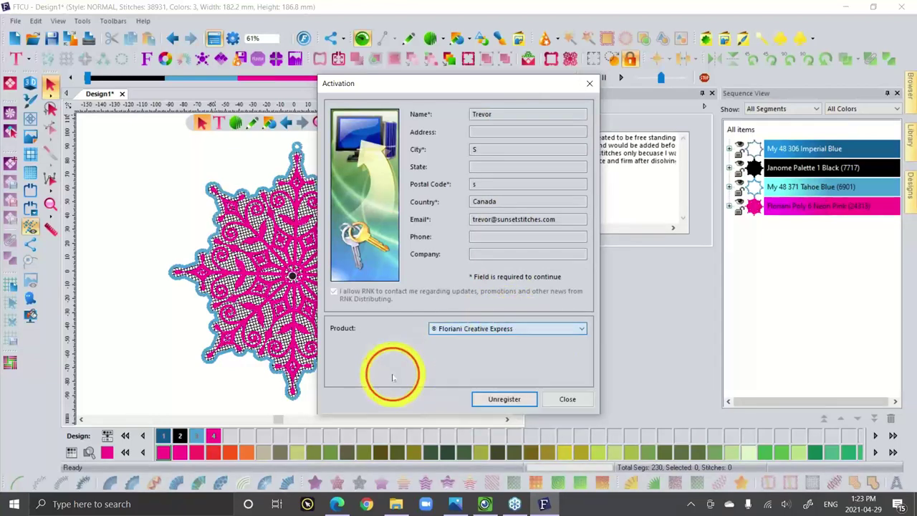
pyautogui.click(577, 400)
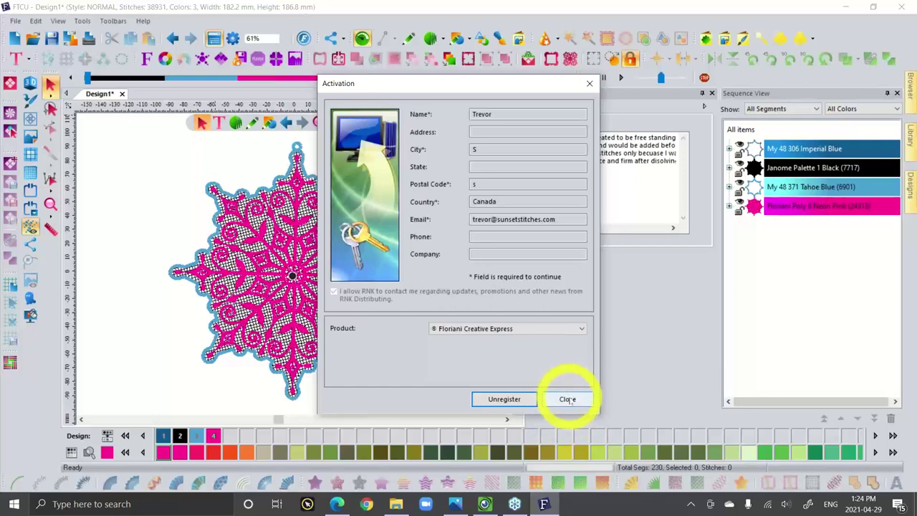
pyautogui.click(568, 399)
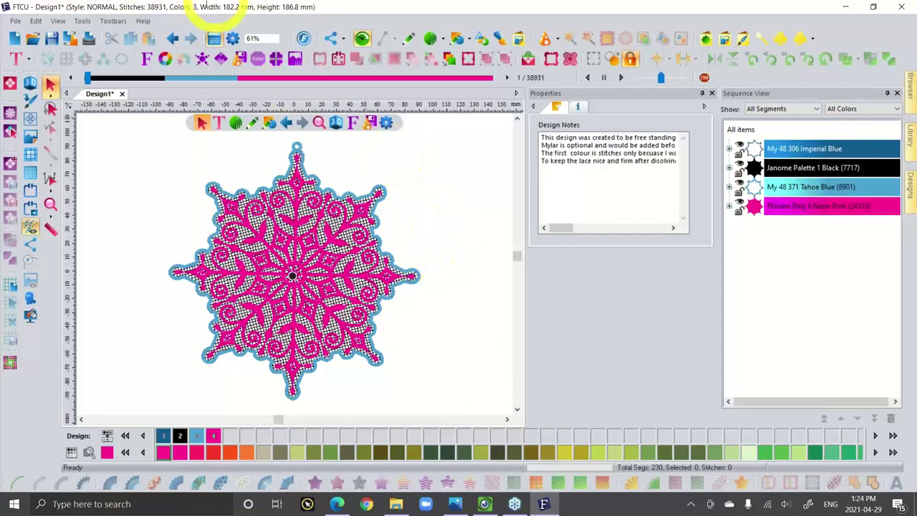
# Open Demo Mode to review the programs that can be tried, and cancel without restarting.
pyautogui.click(143, 21)
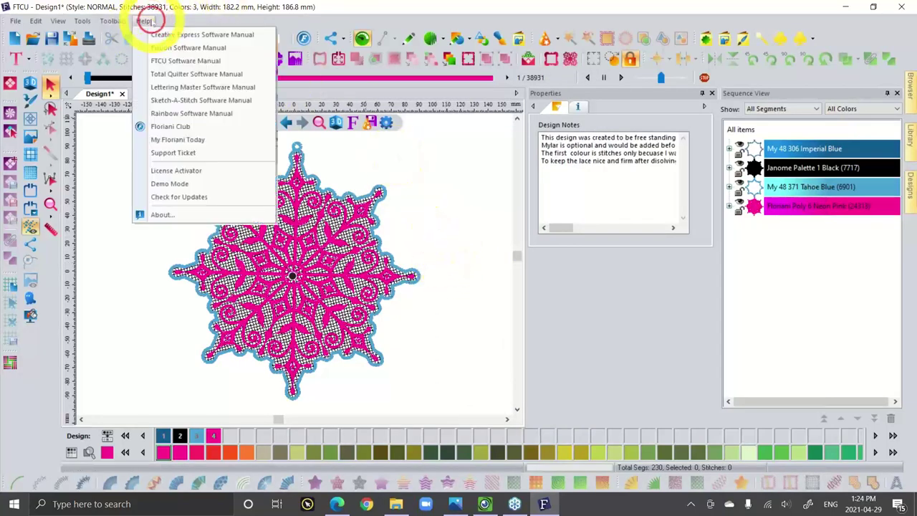
pyautogui.click(203, 185)
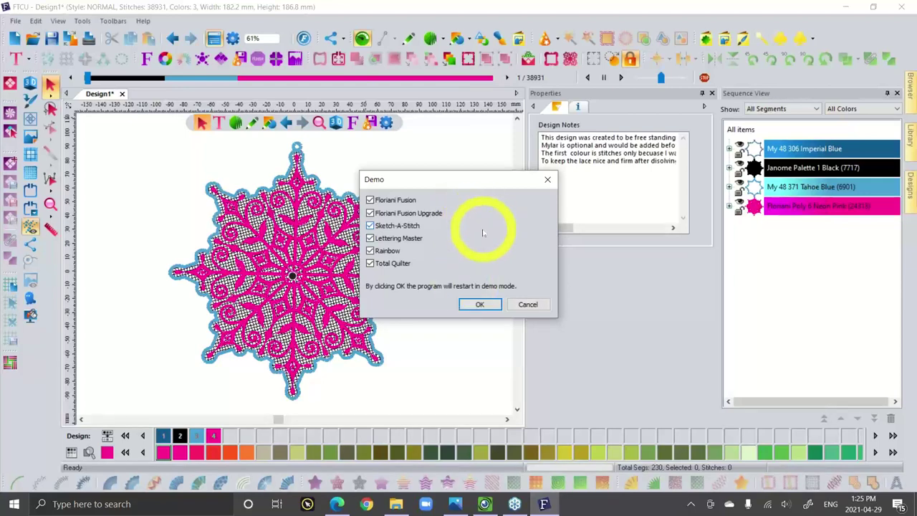
pyautogui.click(528, 304)
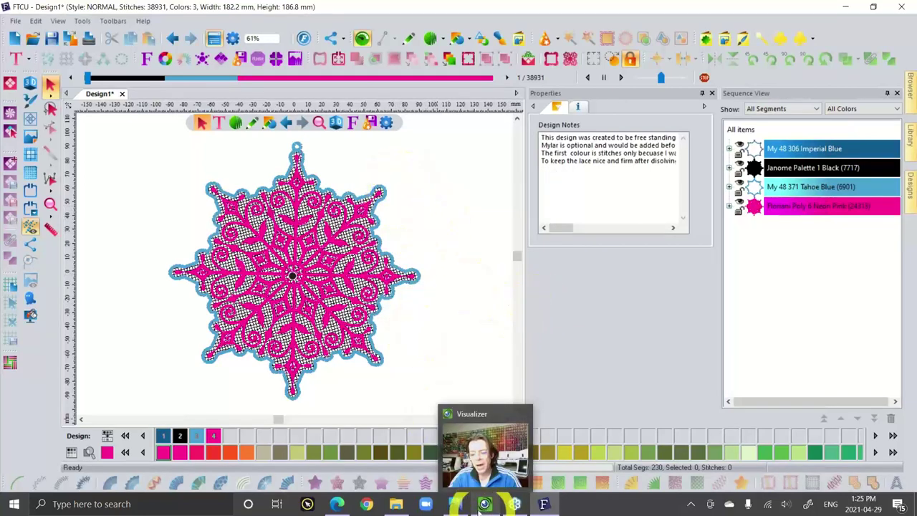
# Switch to the slides in Photos and advance to the Floriani Thread Converter slide.
pyautogui.moveTo(455, 504)
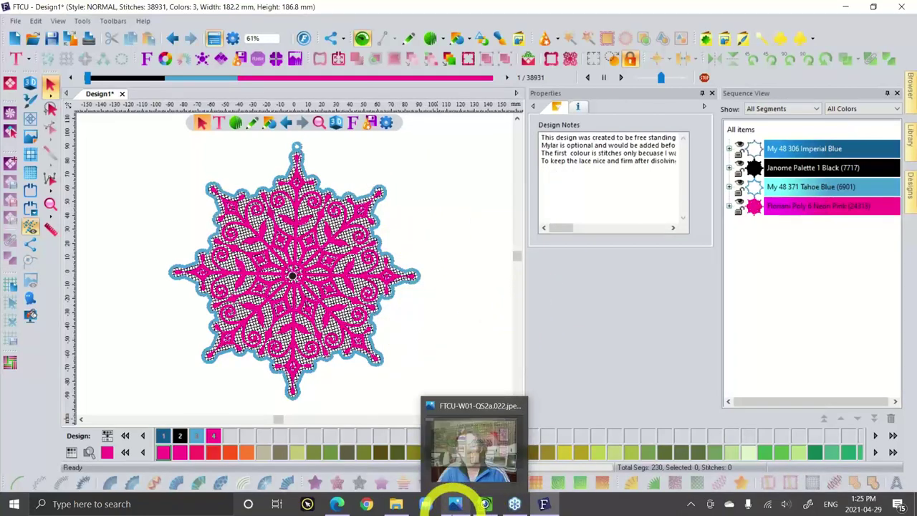
pyautogui.click(455, 503)
pyautogui.moveTo(873, 243)
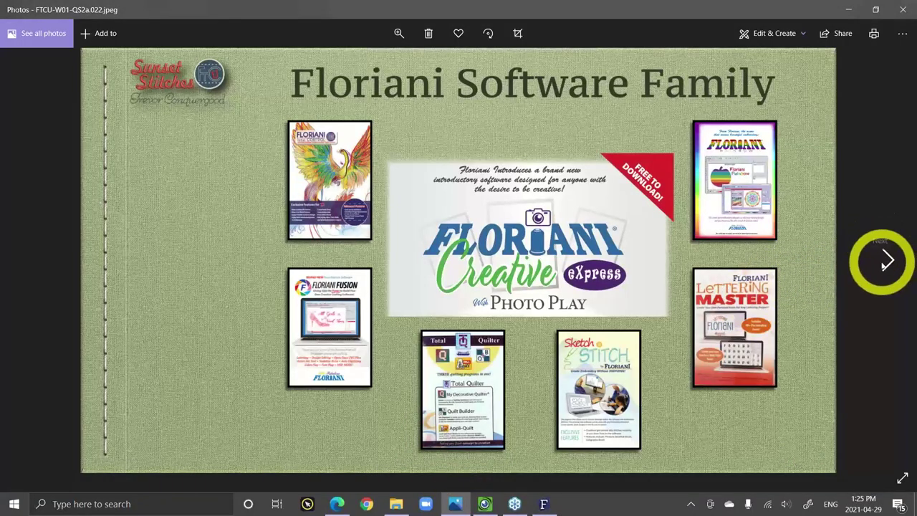
pyautogui.click(885, 262)
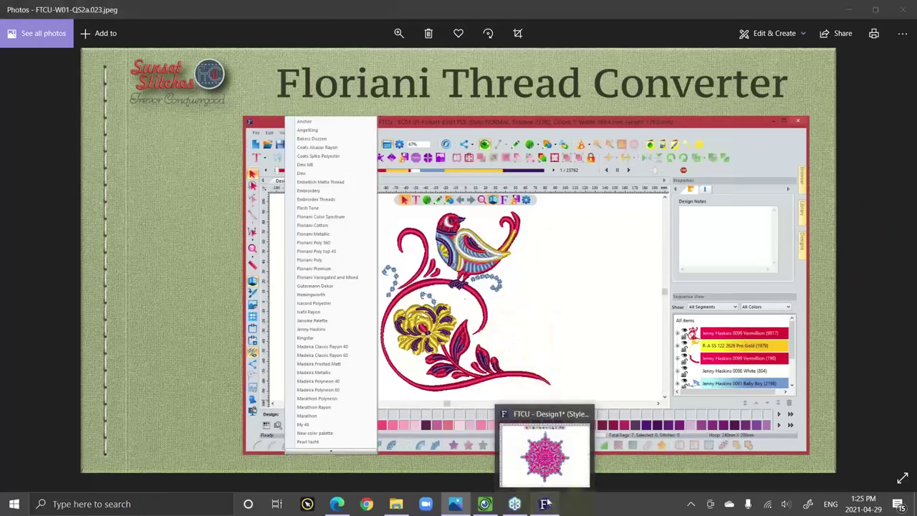
# Switch to FTCU, create a new blank design page, and return to the Design1 snowflake.
pyautogui.click(538, 489)
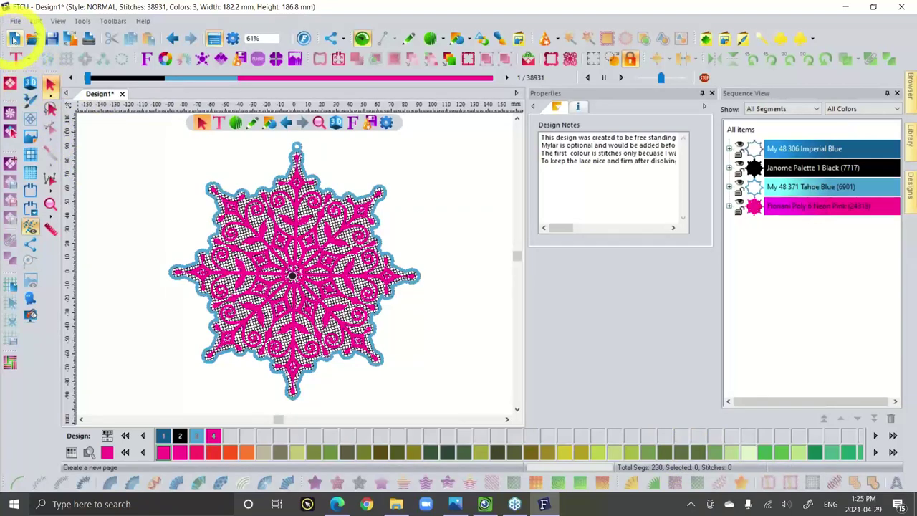
pyautogui.click(15, 38)
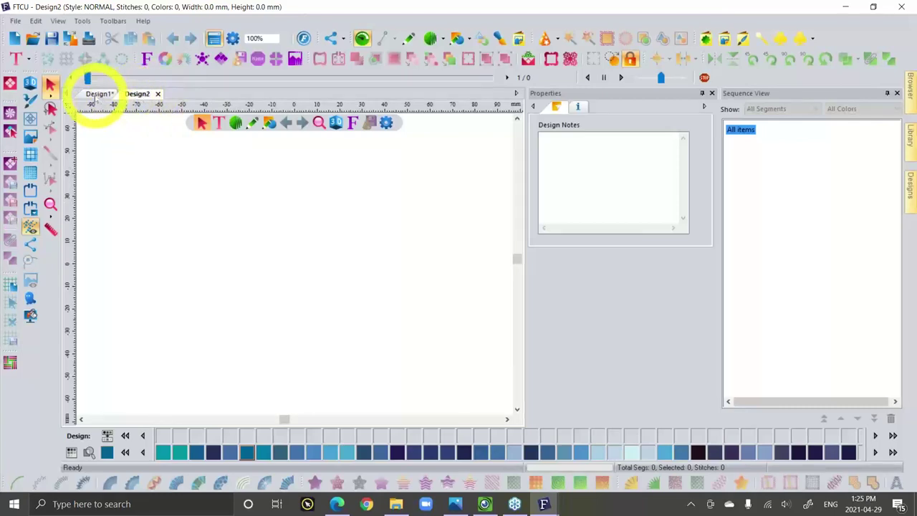
pyautogui.click(99, 97)
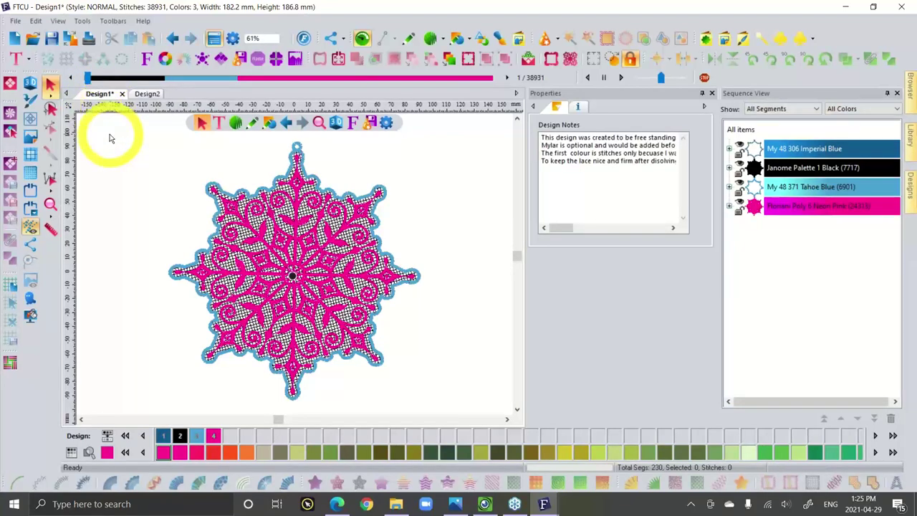
# Recolour the snowflake's neon pink segments with Floriani Poly 850 Lamp Light, and view the available thread palettes without changing the palette.
pyautogui.click(838, 205)
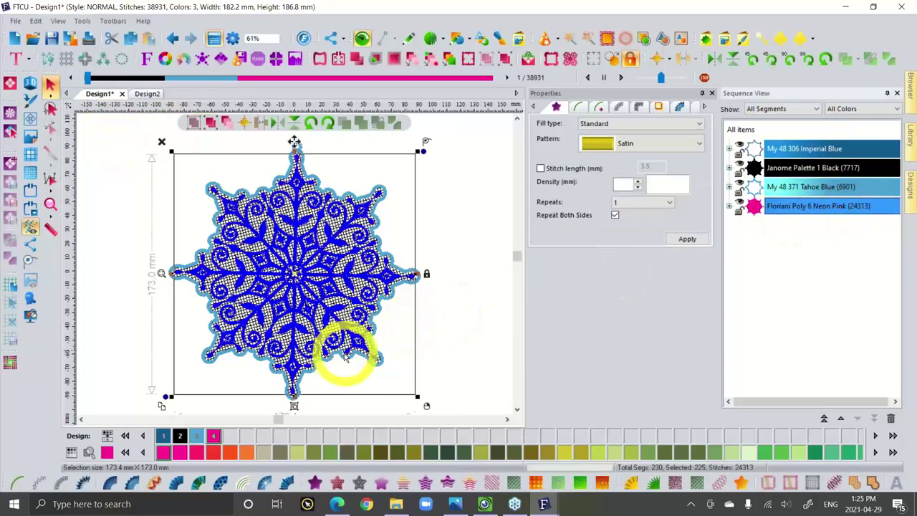
pyautogui.click(893, 452)
pyautogui.click(893, 452)
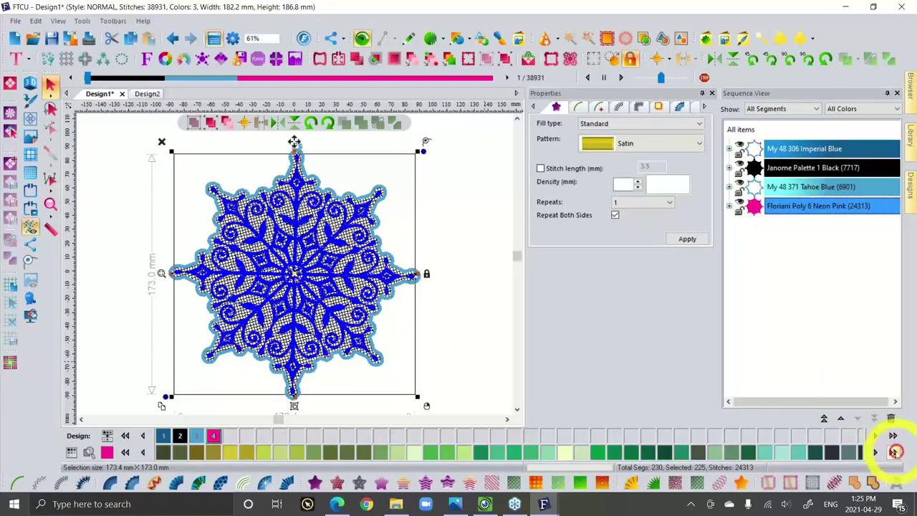
pyautogui.click(893, 452)
pyautogui.click(893, 452)
pyautogui.click(893, 452)
pyautogui.click(893, 452)
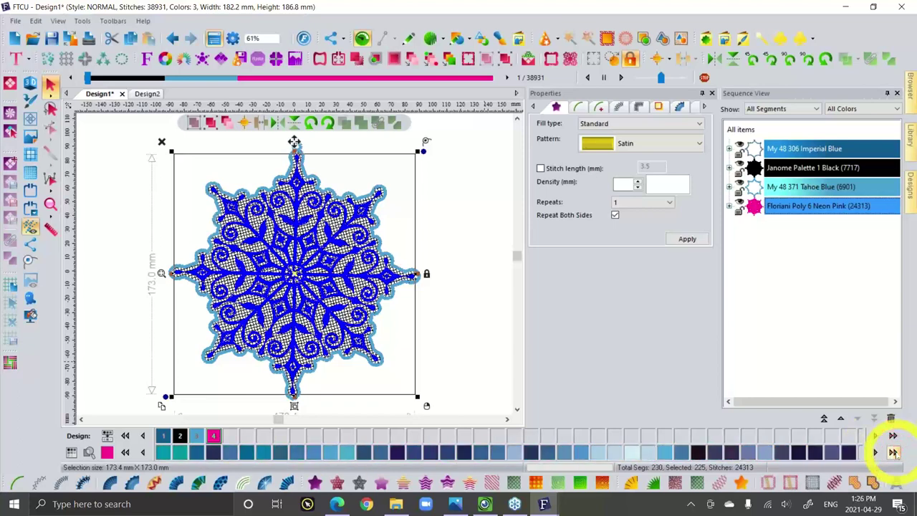
pyautogui.click(126, 452)
pyautogui.click(125, 452)
pyautogui.click(125, 452)
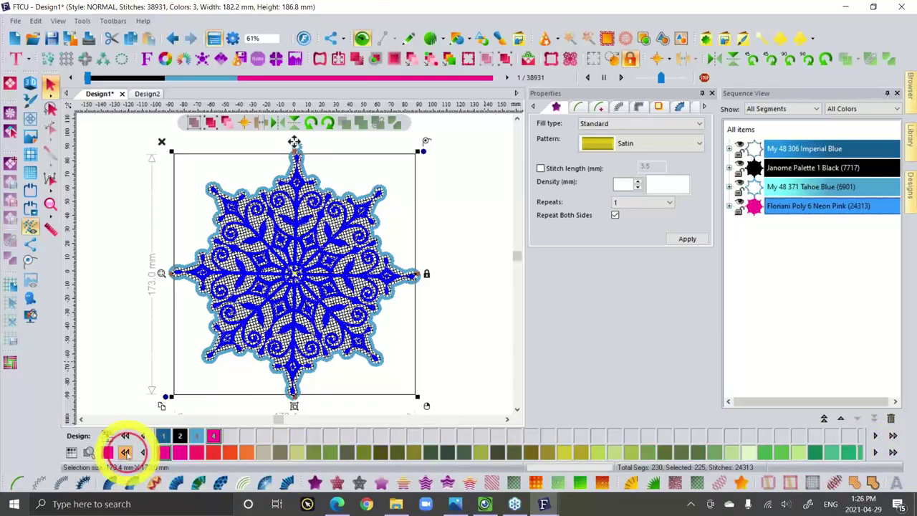
pyautogui.click(125, 452)
pyautogui.click(126, 452)
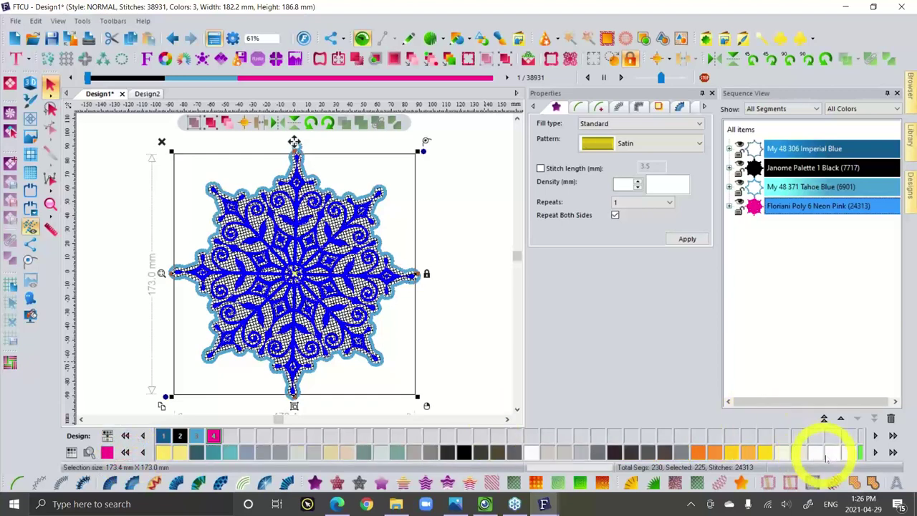
pyautogui.click(592, 276)
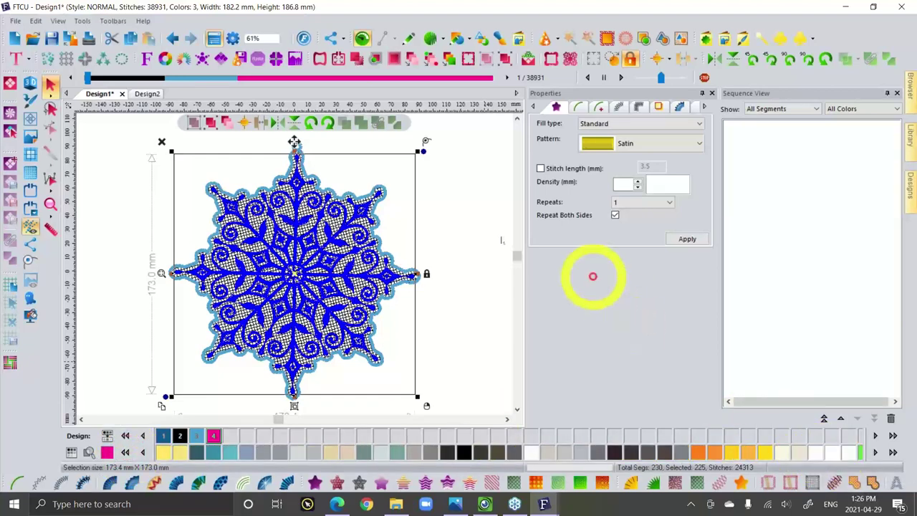
pyautogui.click(459, 208)
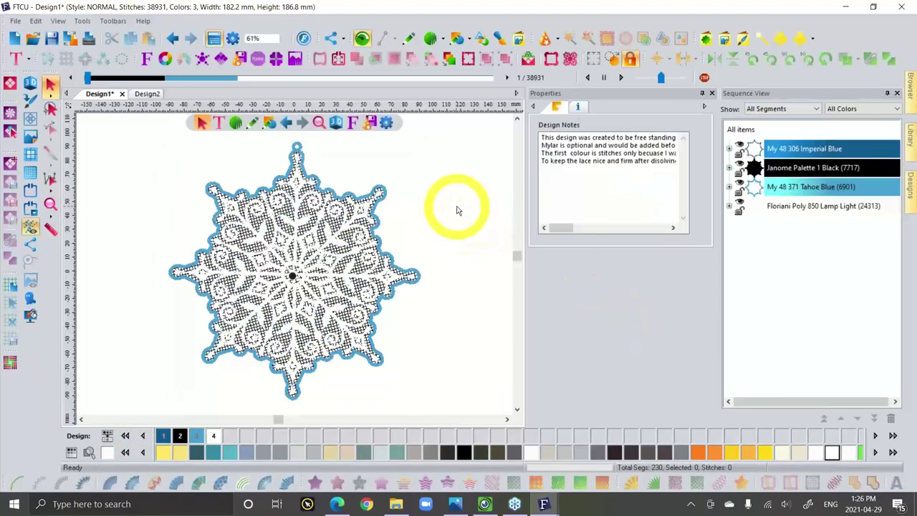
pyautogui.click(71, 453)
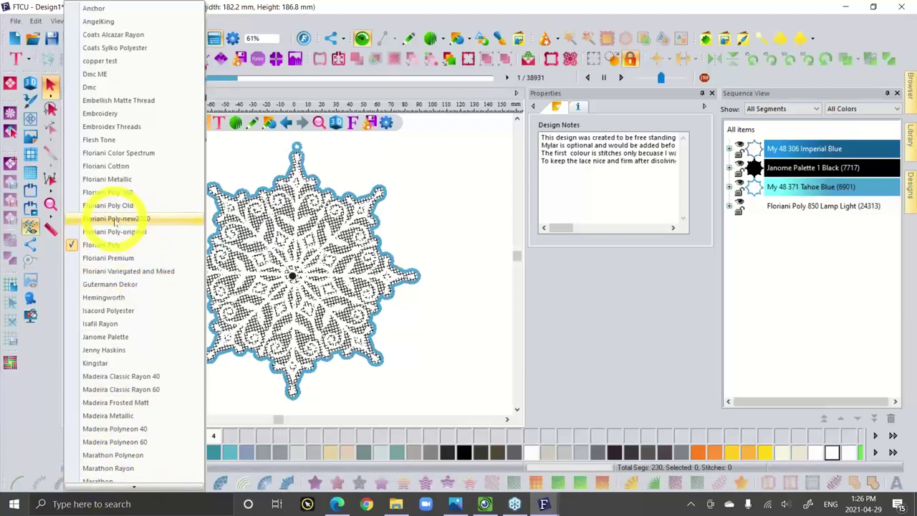
pyautogui.click(493, 232)
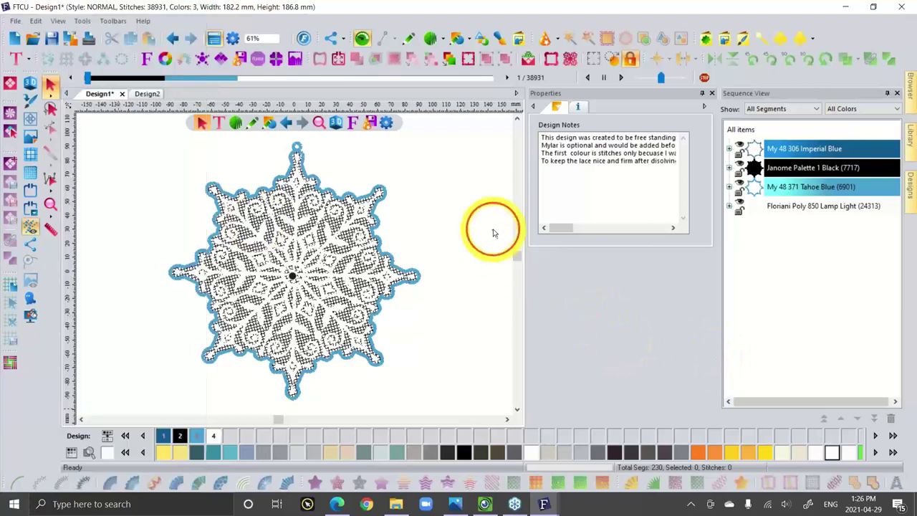
# Switch to Design2 and place EC01-01-Folkart-Bird1.PES from the EC01 Designs folder on the blank page.
pyautogui.click(146, 93)
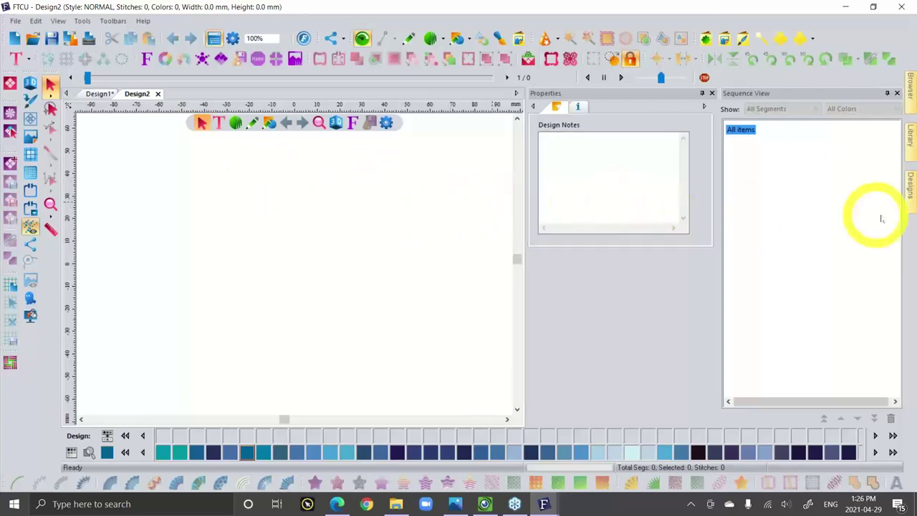
pyautogui.click(910, 84)
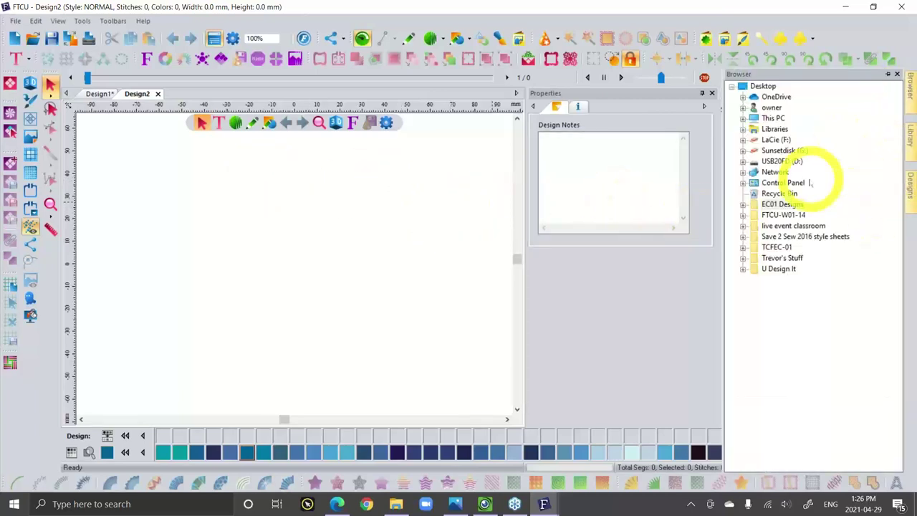
pyautogui.click(780, 193)
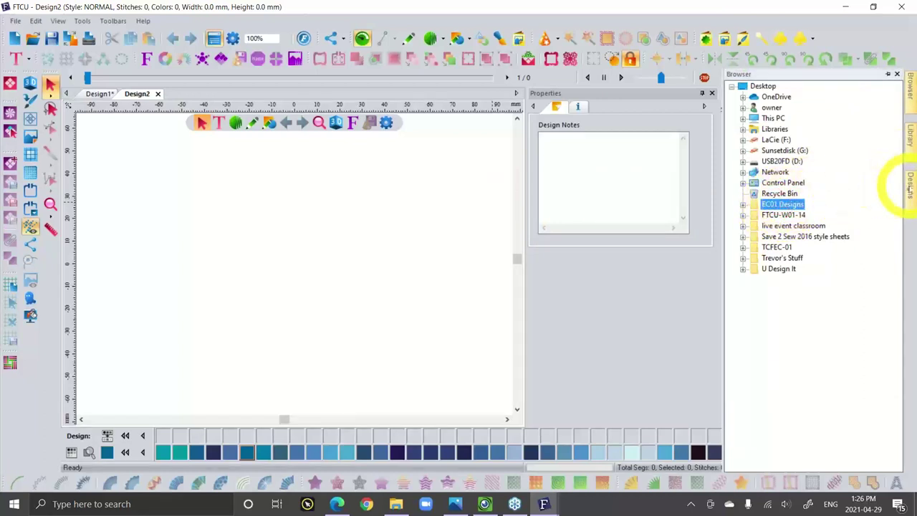
pyautogui.click(908, 183)
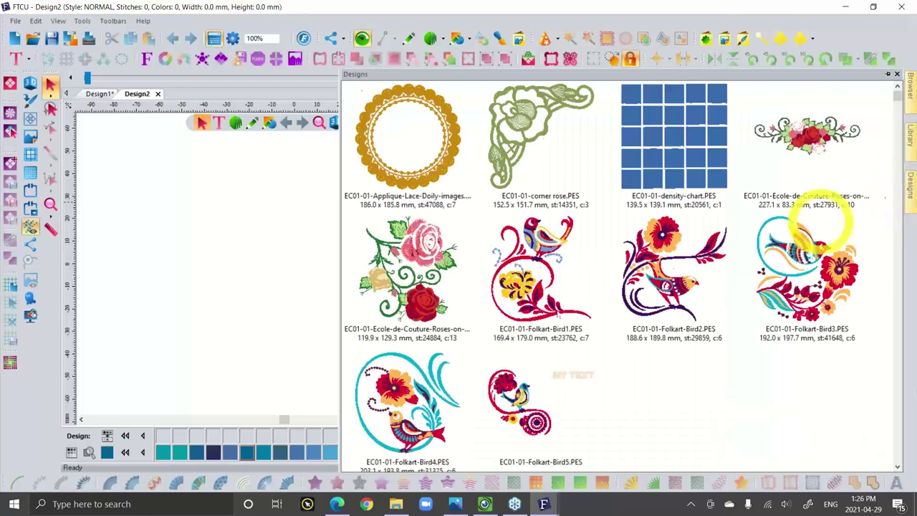
pyautogui.moveTo(527, 244); pyautogui.dragTo(262, 212)
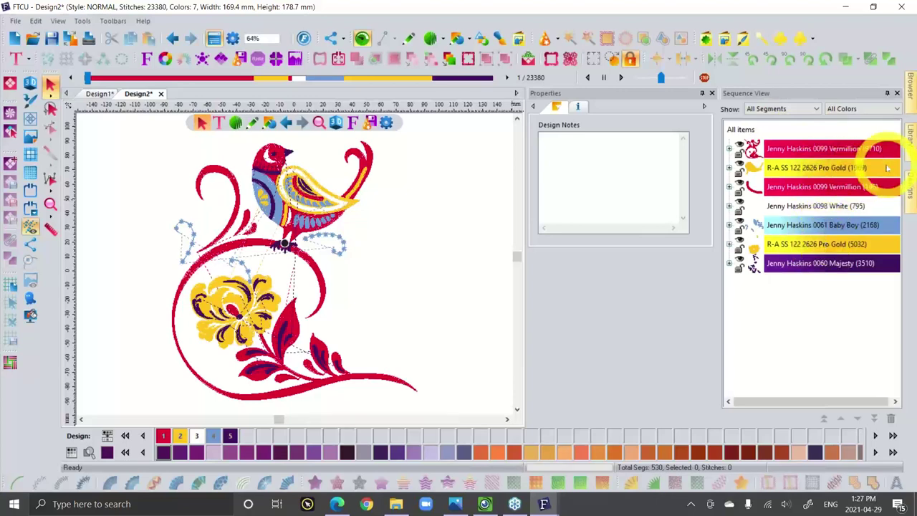
# Check the palettes of the bird design's first two thread colours, and convert all of the design's threads to Floriani Poly.
pyautogui.click(795, 148)
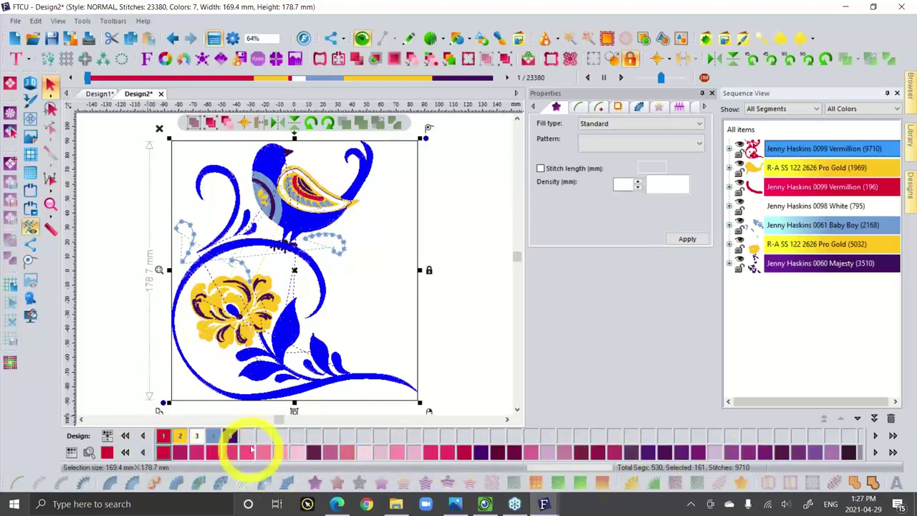
pyautogui.click(784, 168)
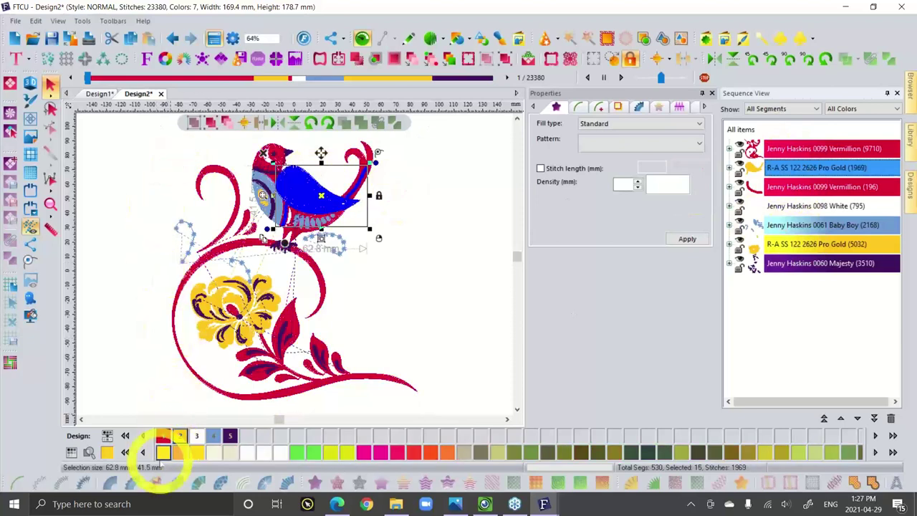
pyautogui.click(442, 237)
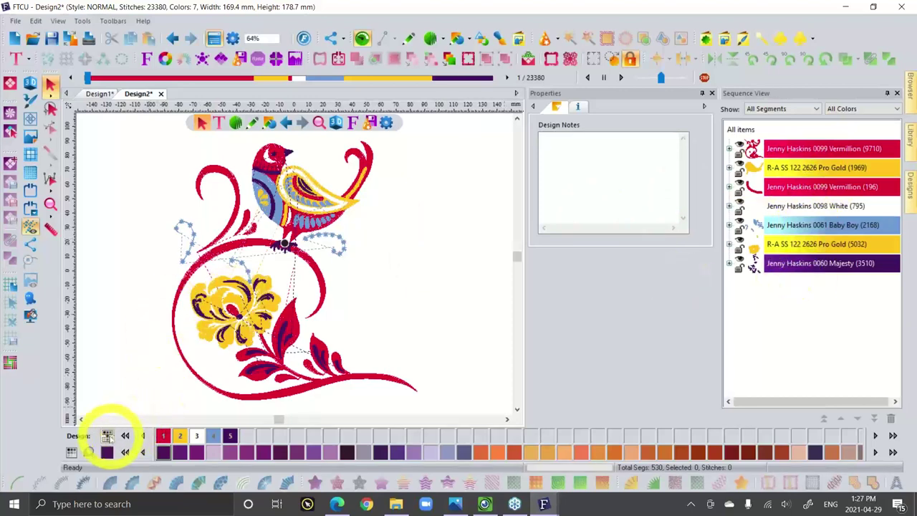
pyautogui.click(106, 435)
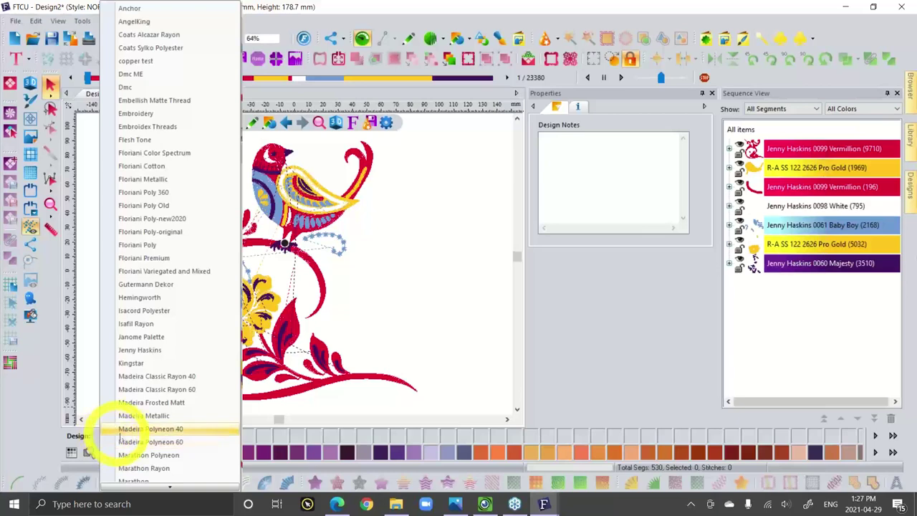
pyautogui.click(175, 246)
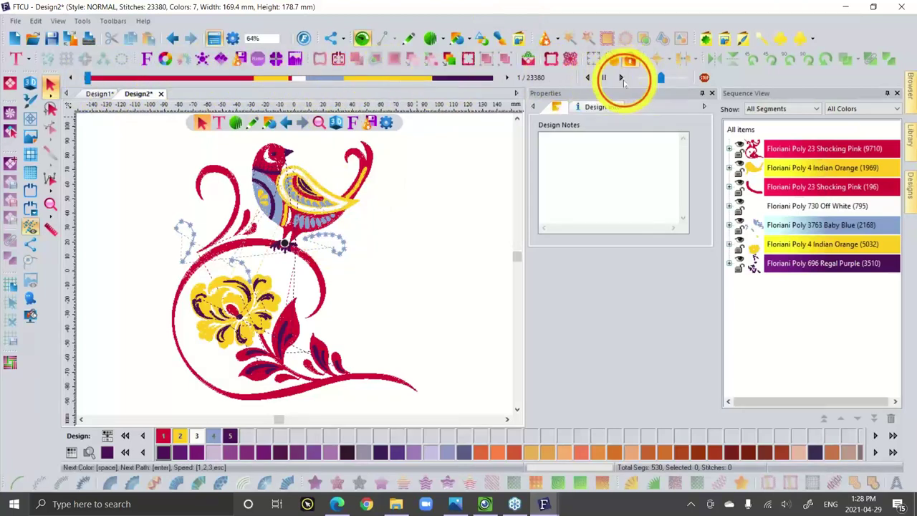
# Start the stitch-out simulation of the bird, turn on the 3D stitch view, and show the hoop.
pyautogui.click(621, 78)
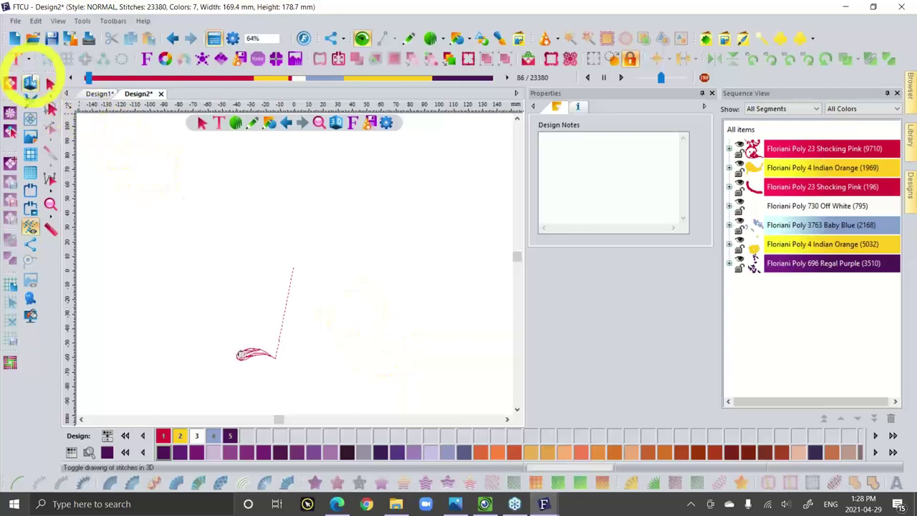
pyautogui.click(30, 83)
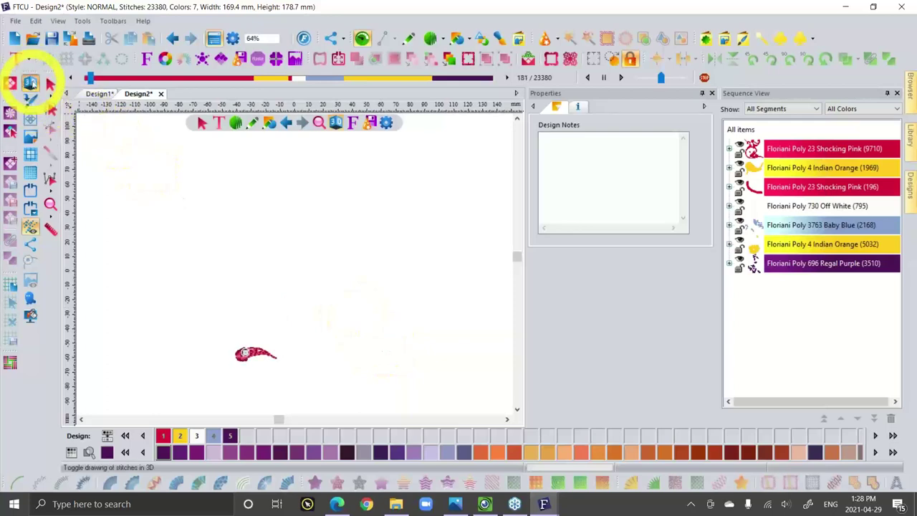
pyautogui.click(29, 190)
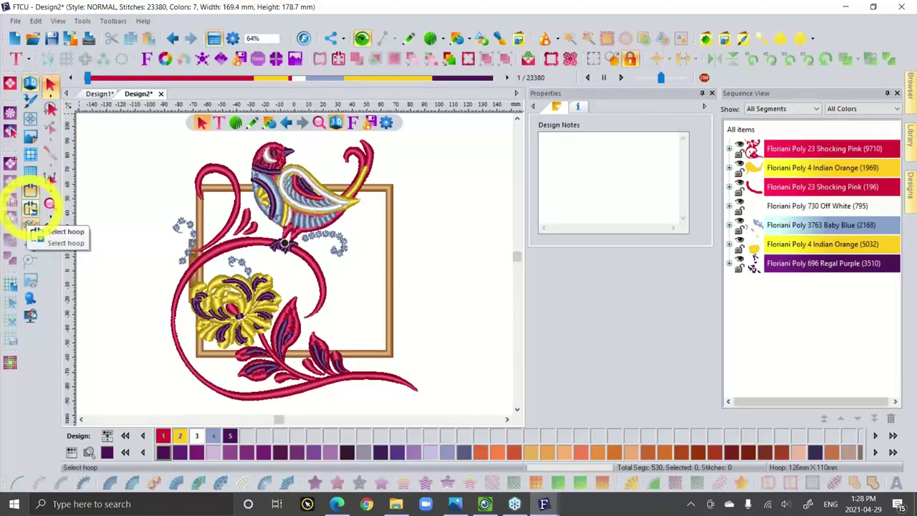
# Set the hoop to PES format with a size of 270mm X 400mm.
pyautogui.click(30, 208)
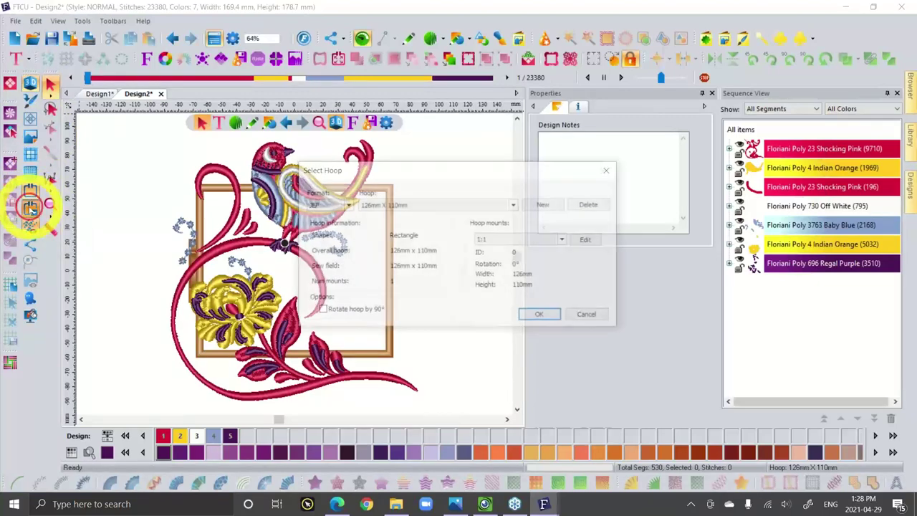
pyautogui.click(326, 205)
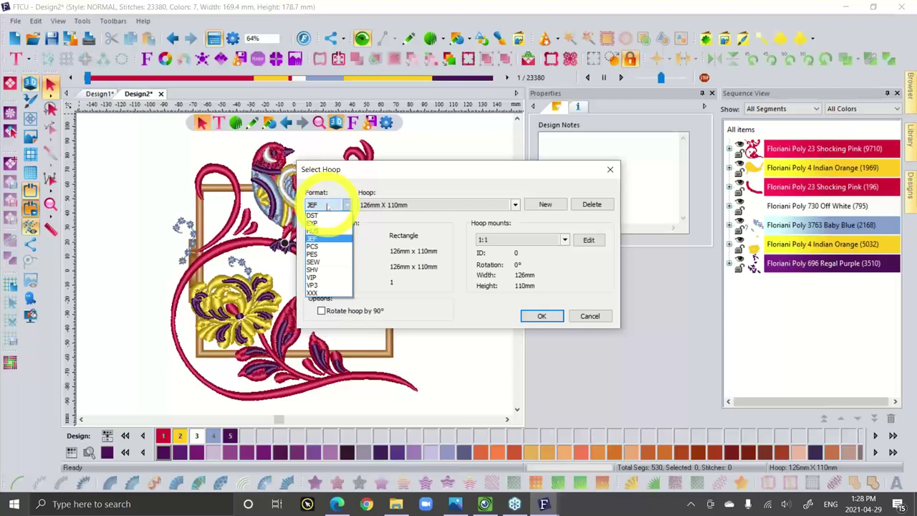
pyautogui.click(313, 255)
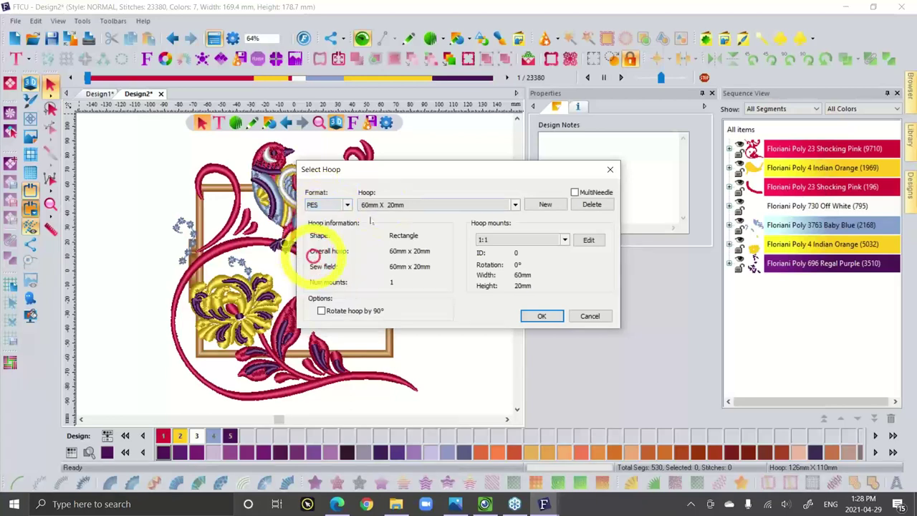
pyautogui.click(397, 206)
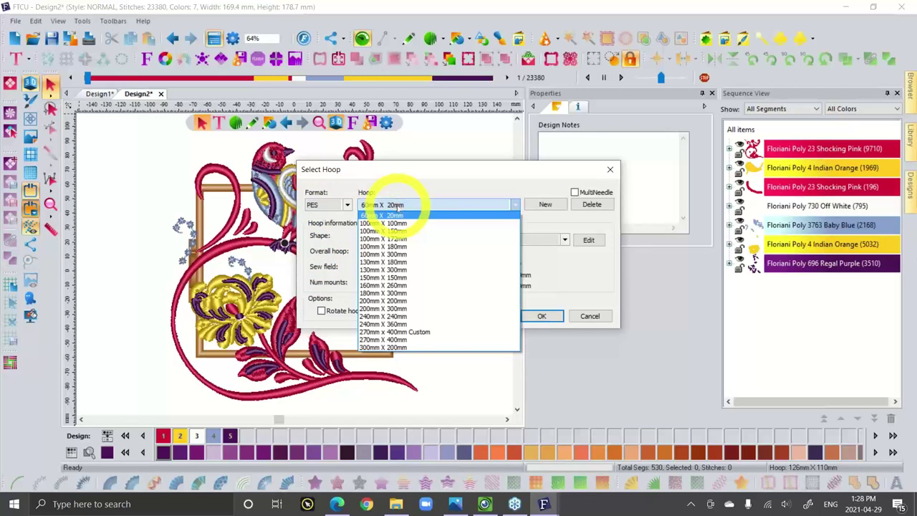
pyautogui.click(401, 339)
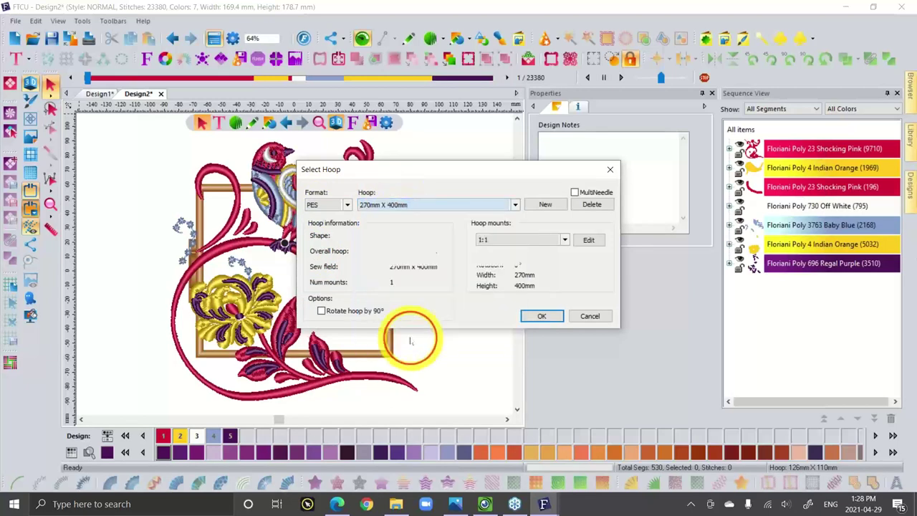
pyautogui.click(542, 316)
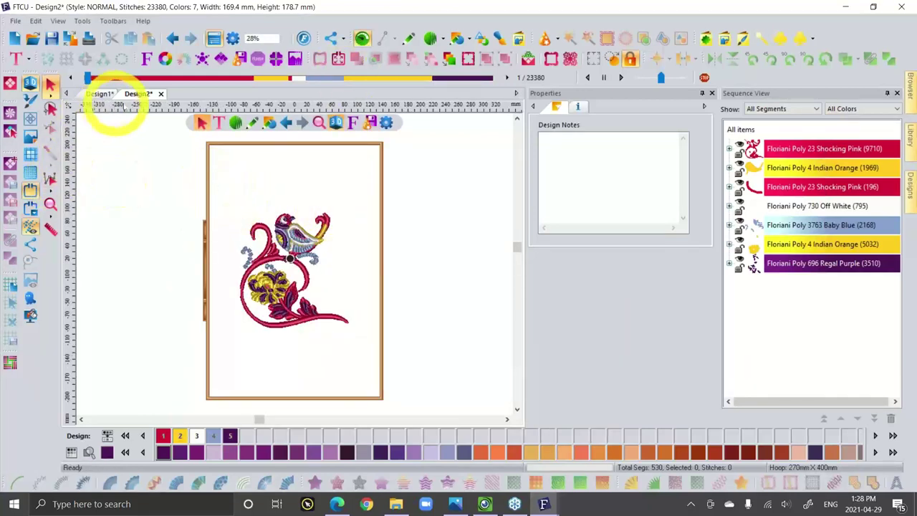
# Play the bird's stitch-out simulation, view the first leaf stitches up close, and slow down the simulation speed.
pyautogui.click(622, 79)
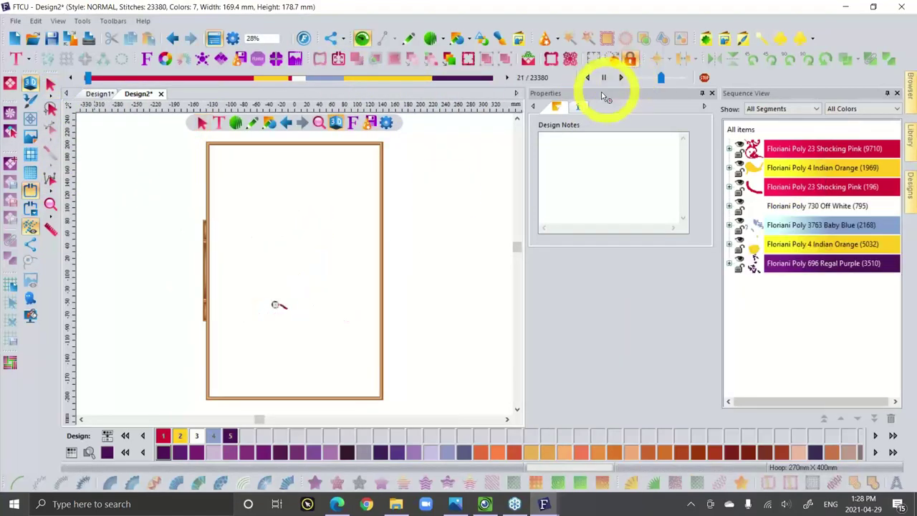
pyautogui.scroll(4, 297, 320)
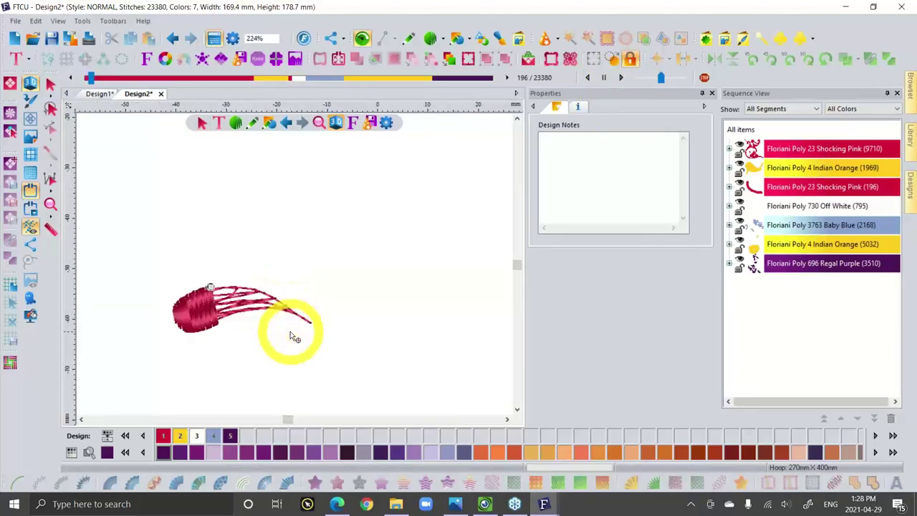
pyautogui.click(683, 80)
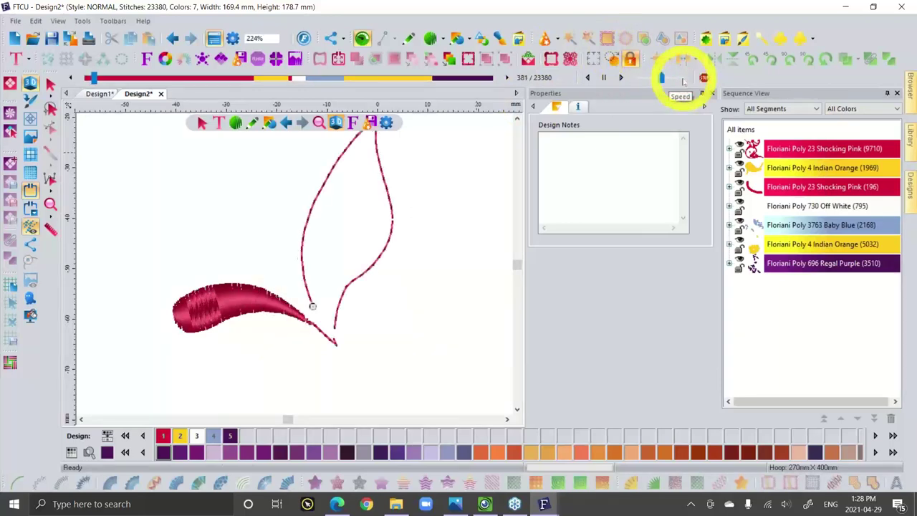
pyautogui.moveTo(682, 81); pyautogui.dragTo(604, 77)
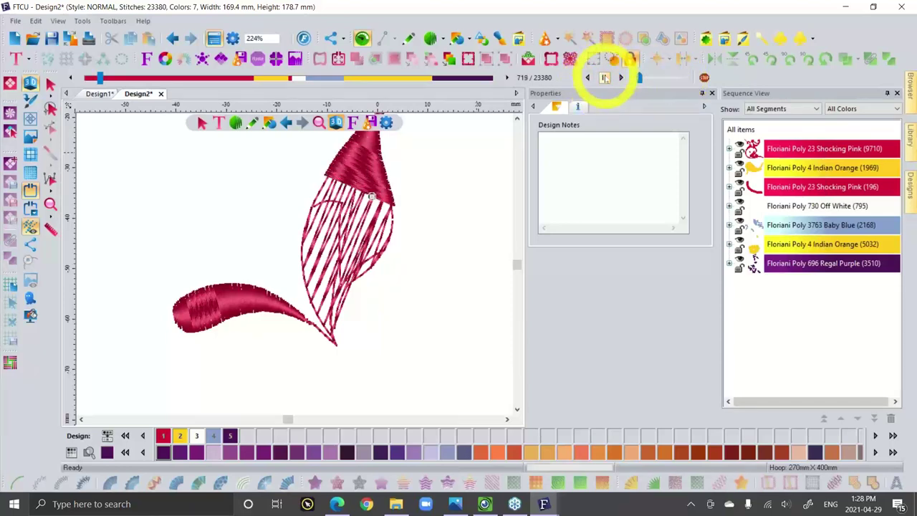
# Advance the simulation through the pink leaves to the final stitch of the bird design, and exit the simulation.
pyautogui.click(506, 78)
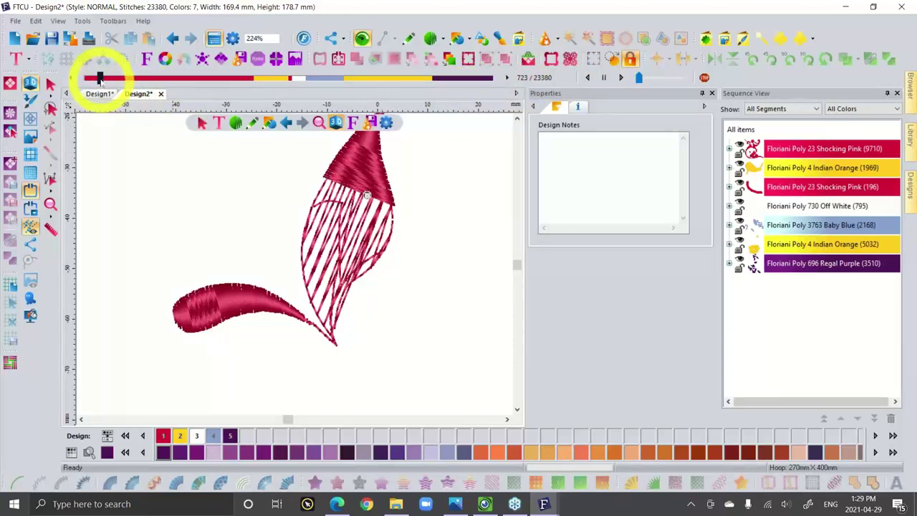
pyautogui.moveTo(104, 80); pyautogui.dragTo(133, 91)
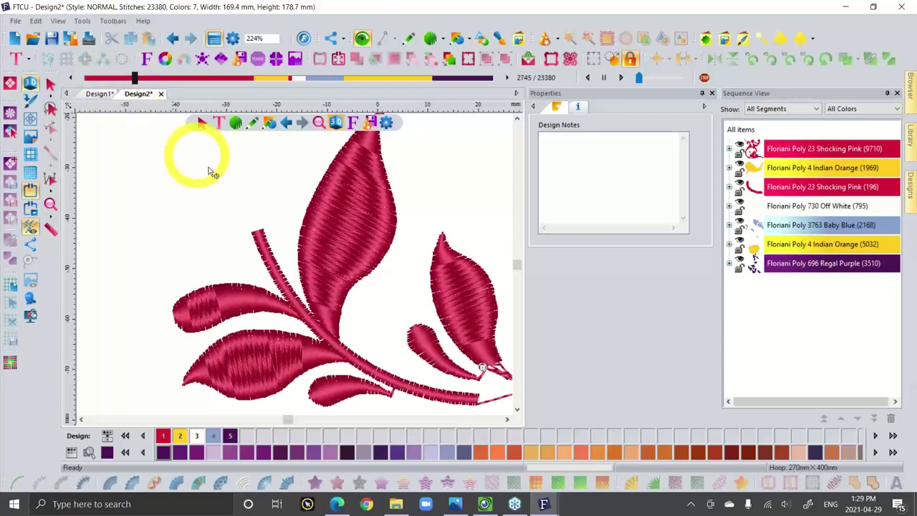
pyautogui.scroll(-2, 281, 250)
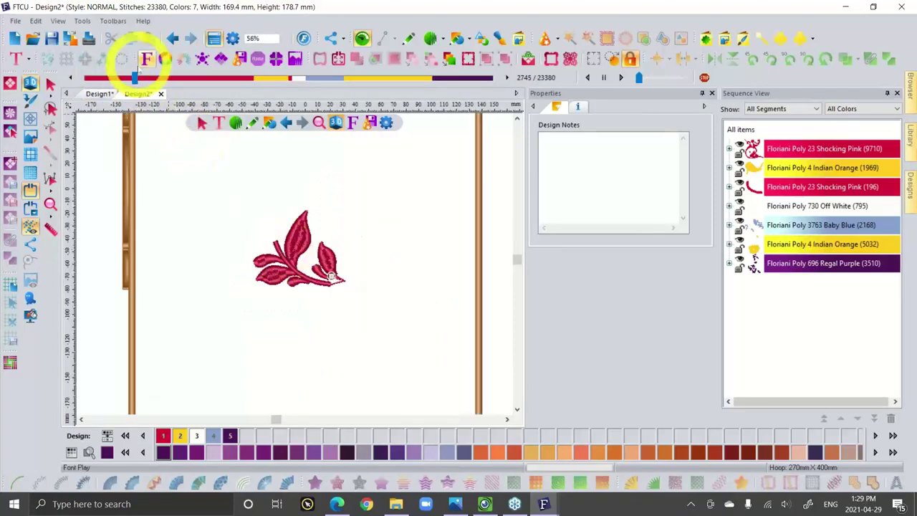
pyautogui.moveTo(134, 79)
pyautogui.mouseDown()
pyautogui.moveTo(286, 94)
pyautogui.moveTo(365, 81)
pyautogui.moveTo(511, 81)
pyautogui.mouseUp()
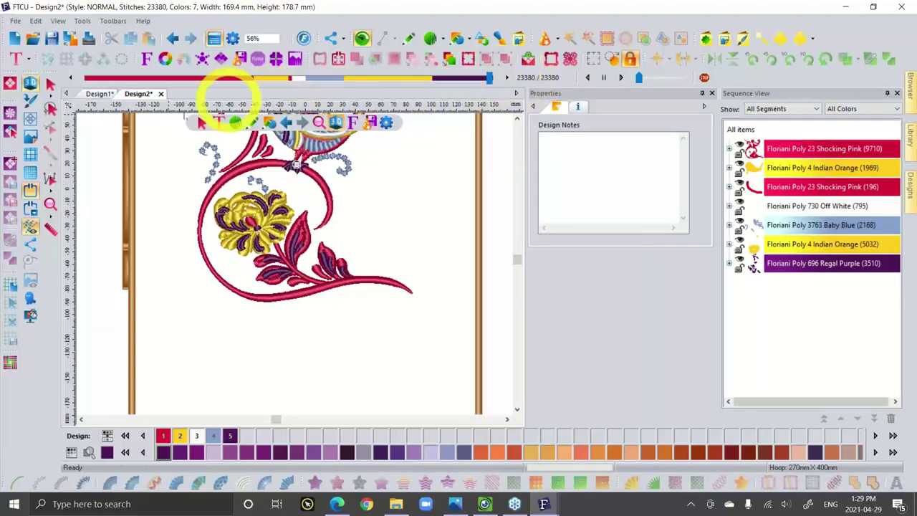
pyautogui.click(51, 83)
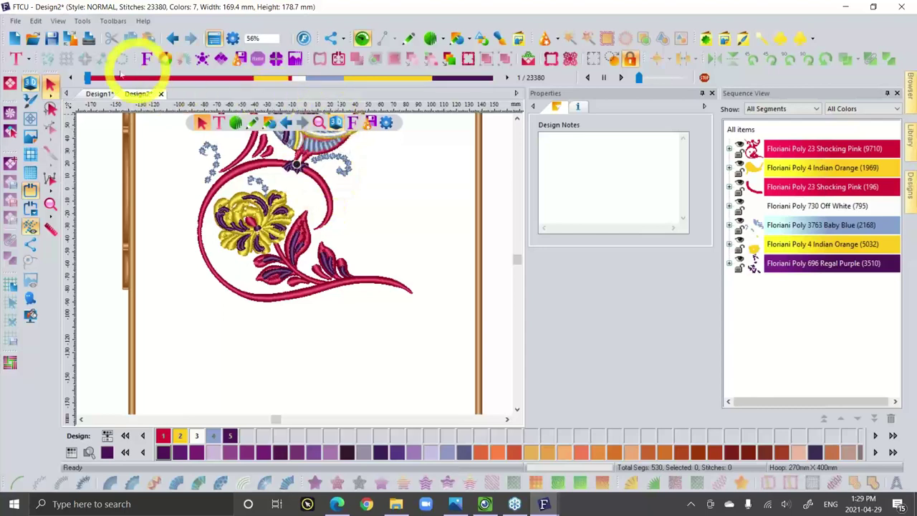
# Advance the simulation to the Baby Blue thread, inspect the star stitches and their travel stitches up close, and return to the whole design.
pyautogui.moveTo(85, 77); pyautogui.dragTo(313, 79)
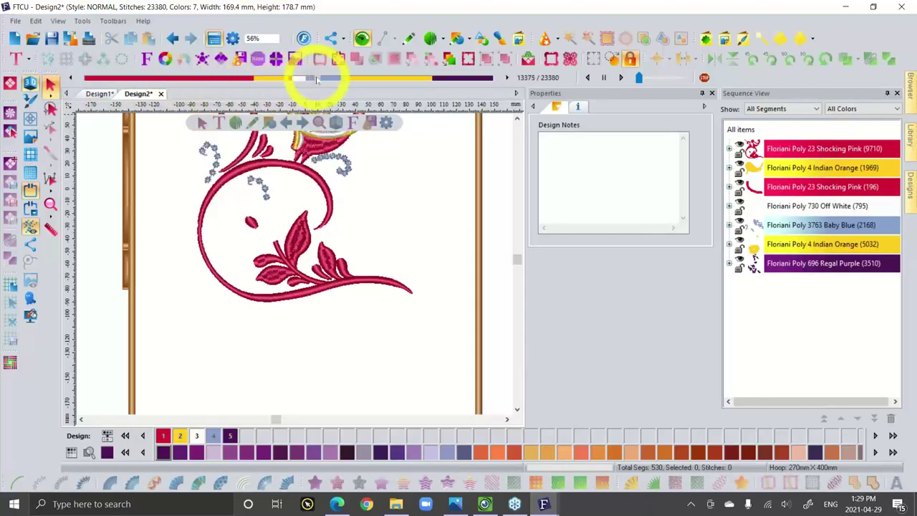
pyautogui.scroll(4, 248, 181)
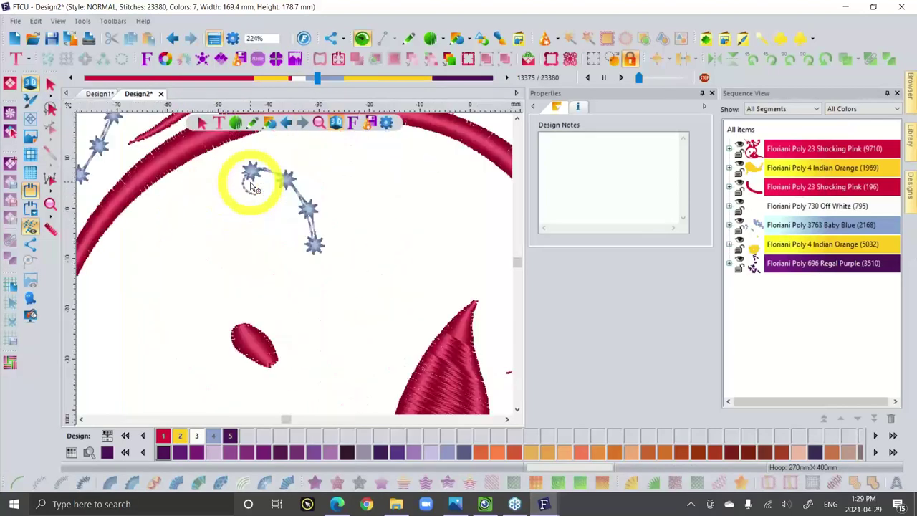
pyautogui.scroll(6, 253, 188)
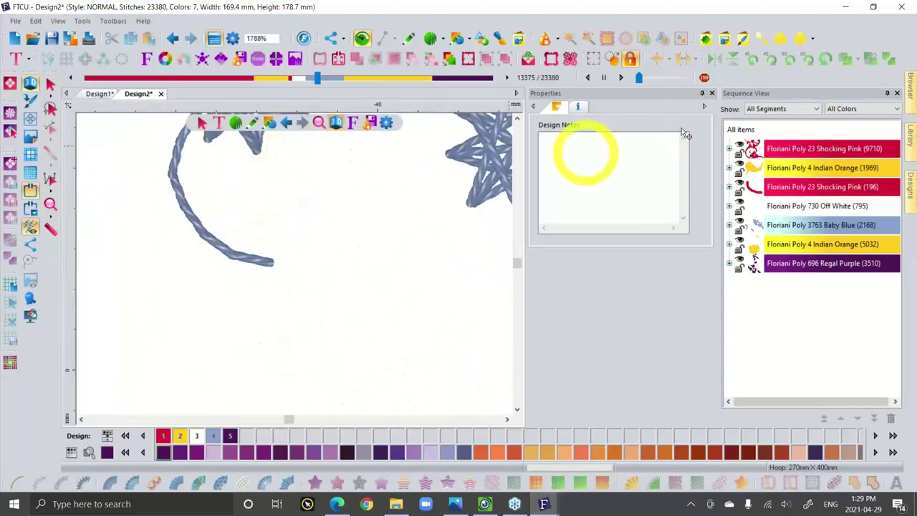
pyautogui.click(517, 121)
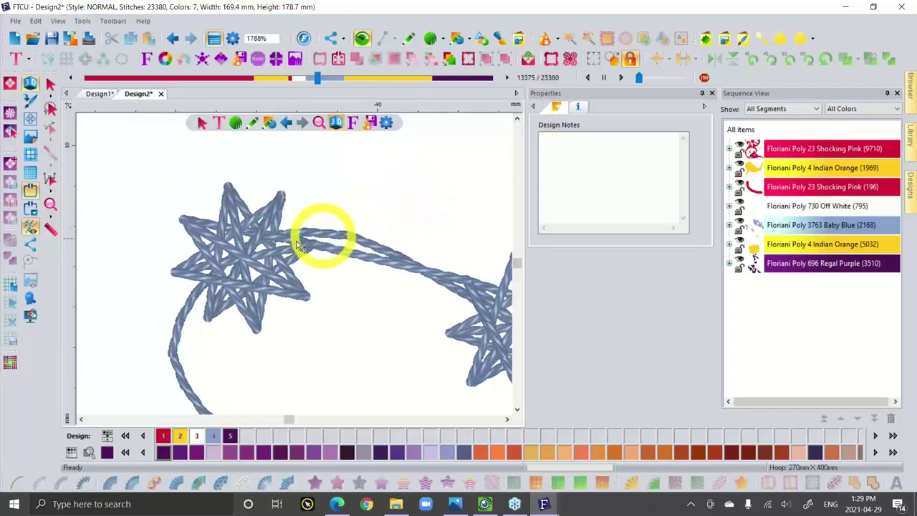
pyautogui.scroll(2, 272, 252)
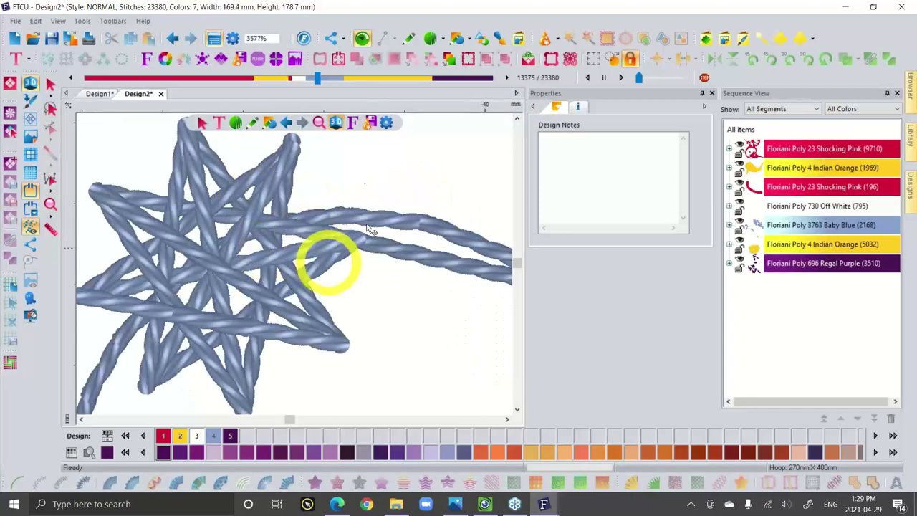
pyautogui.scroll(-3, 263, 243)
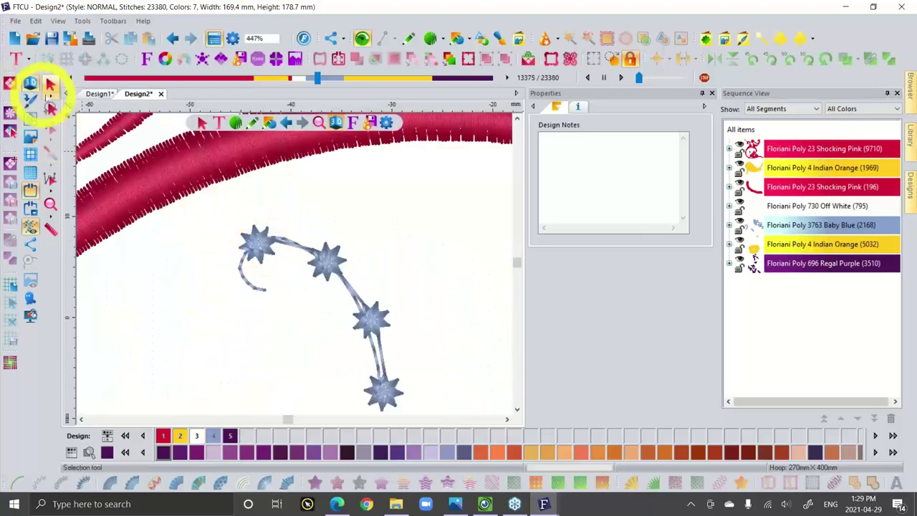
pyautogui.click(49, 84)
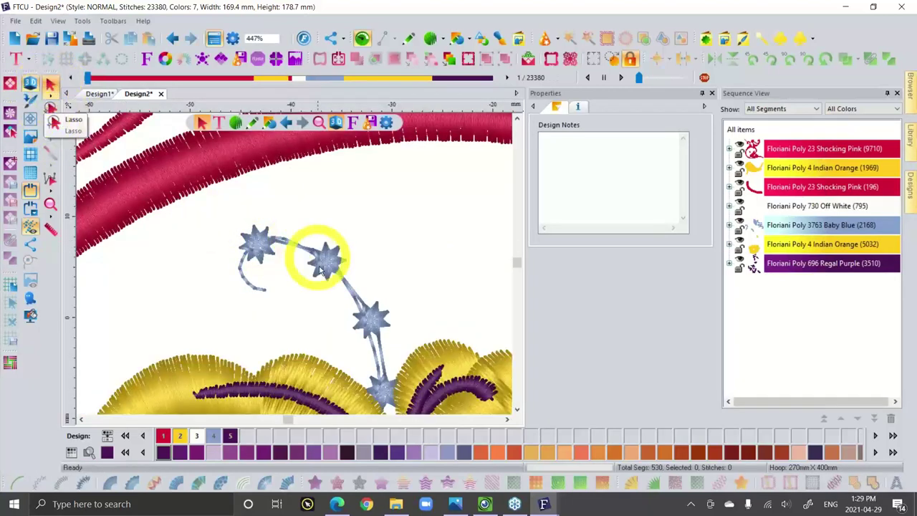
pyautogui.scroll(-3, 397, 281)
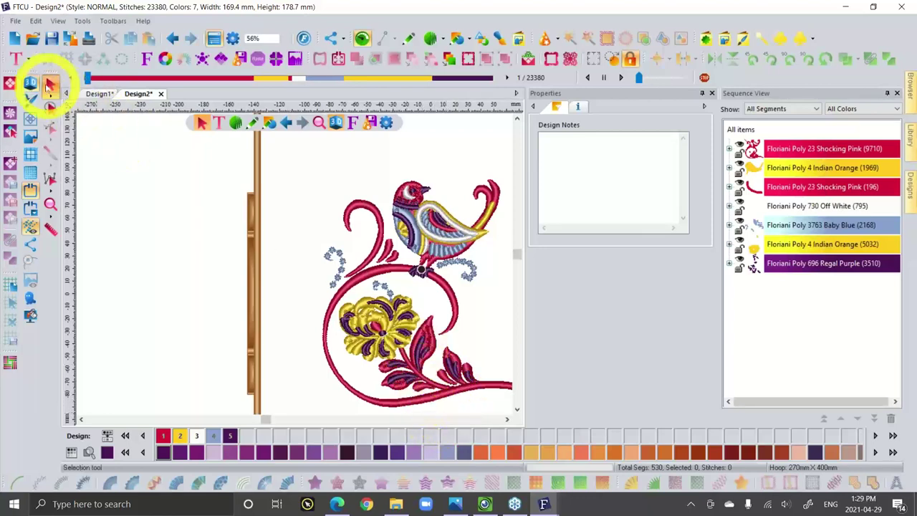
pyautogui.click(205, 178)
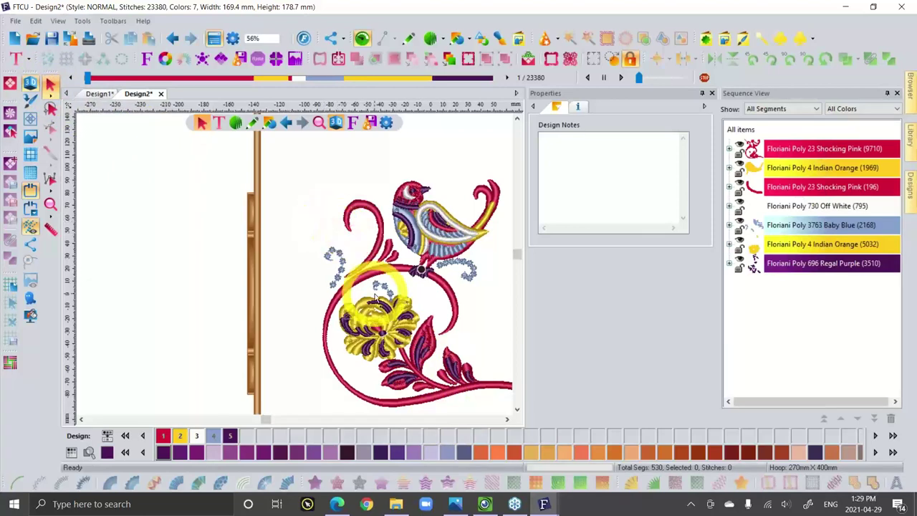
pyautogui.scroll(-2, 374, 299)
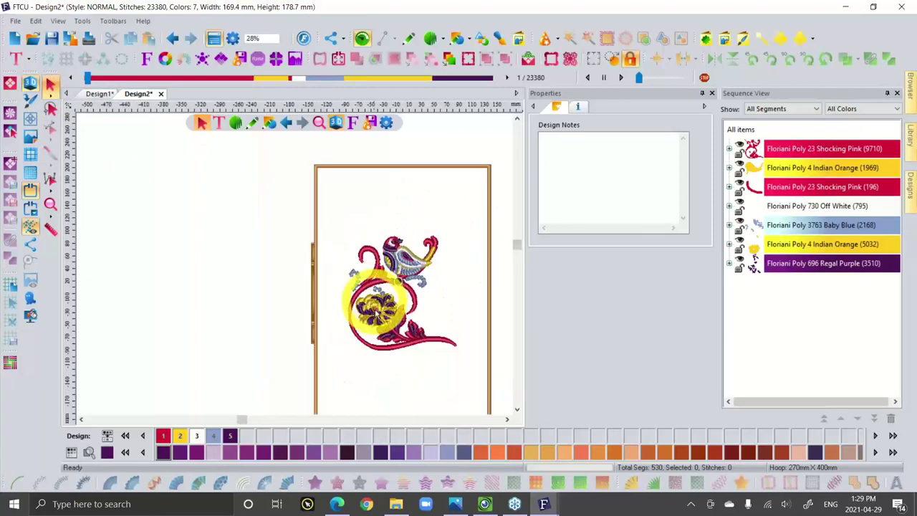
# Switch to the class slides in Photos and advance from the Floriani Thread Converter slide to the Adjust Sewing Sequence slide.
pyautogui.click(462, 507)
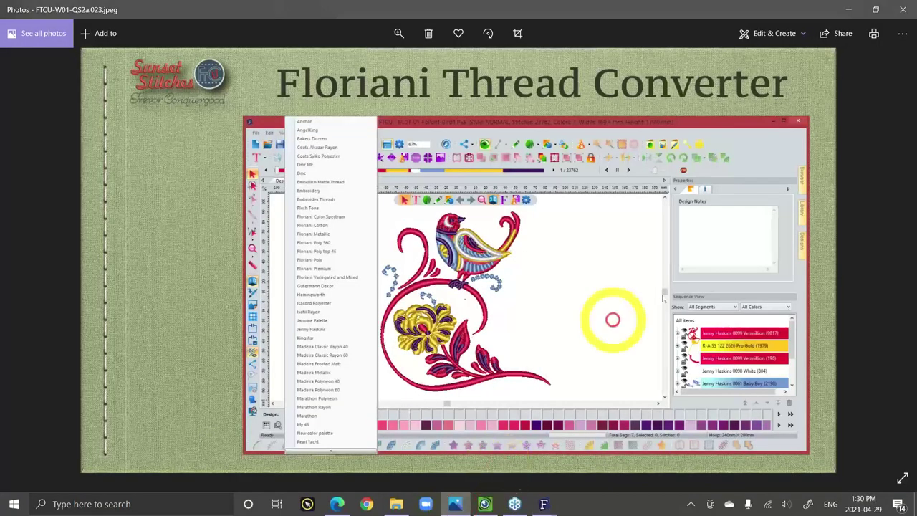
pyautogui.click(886, 257)
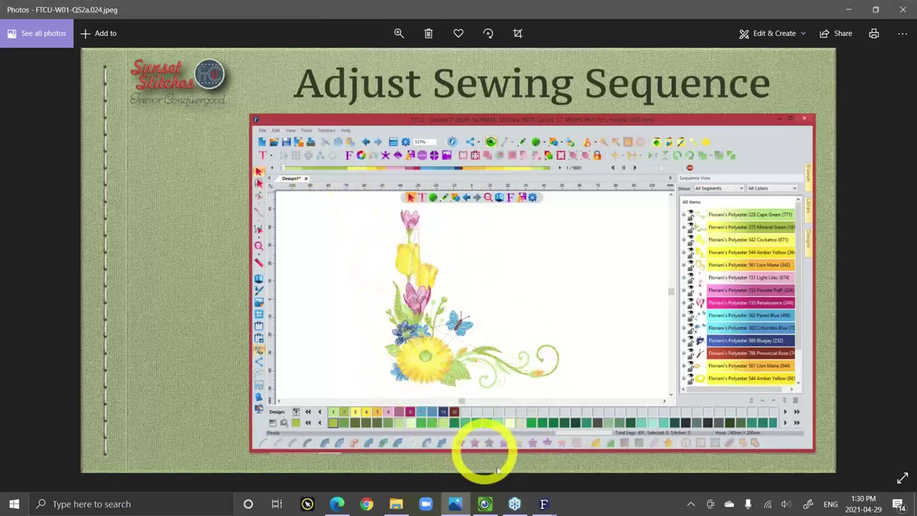
pyautogui.moveTo(514, 504)
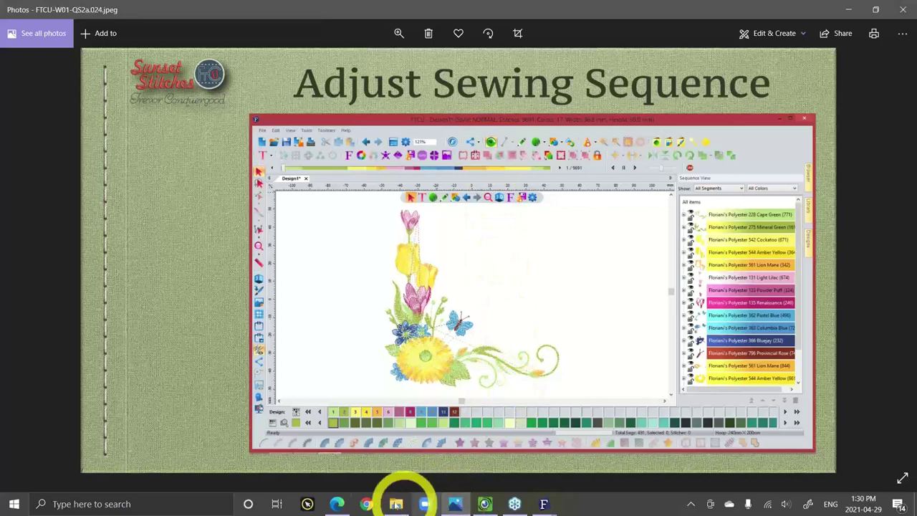
# Switch back to Design2 in FTCU and highlight the bird's first Shocking Pink block, then its first Indian Orange block.
pyautogui.moveTo(543, 504)
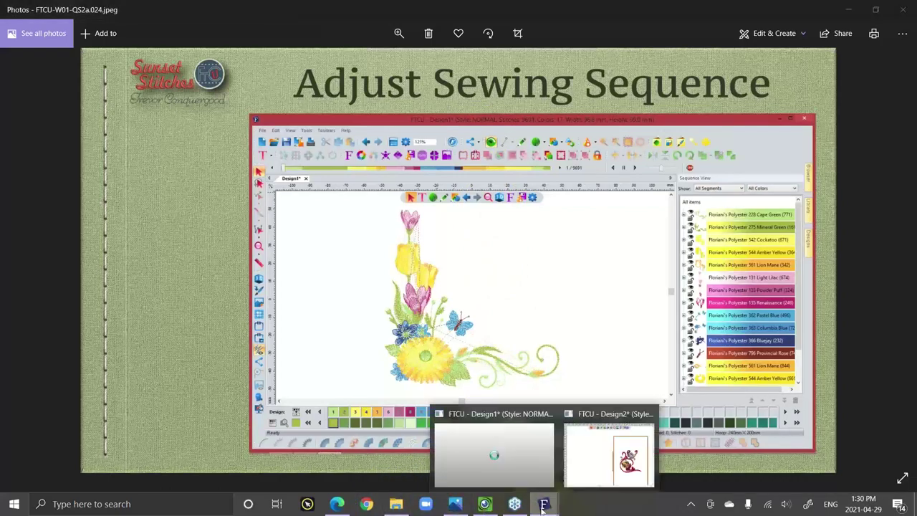
pyautogui.click(581, 451)
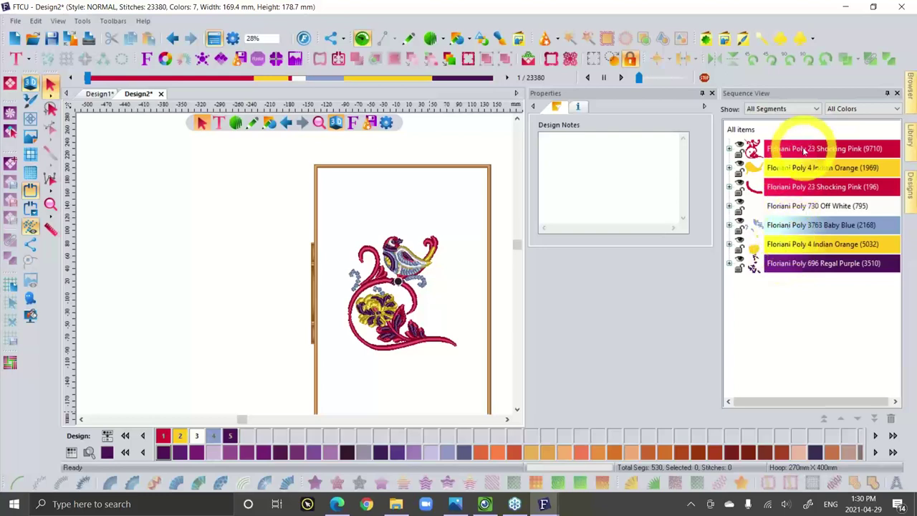
pyautogui.click(804, 150)
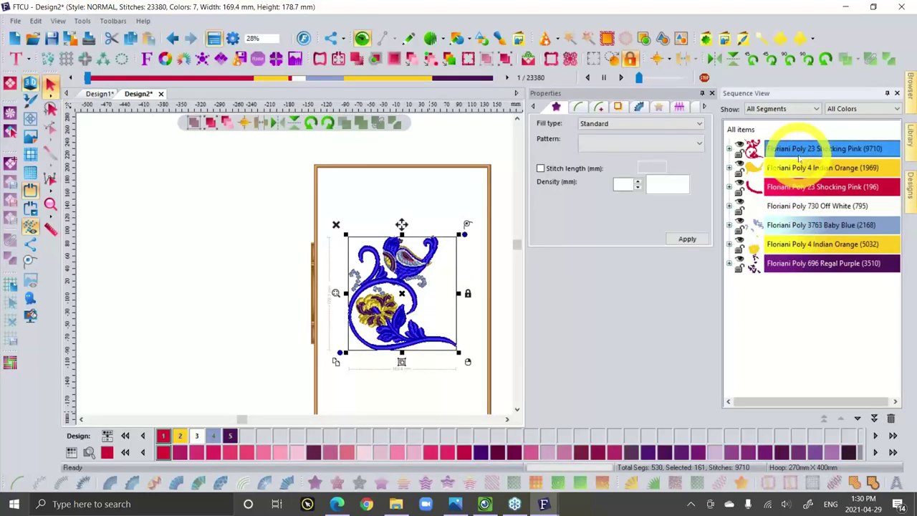
pyautogui.click(802, 168)
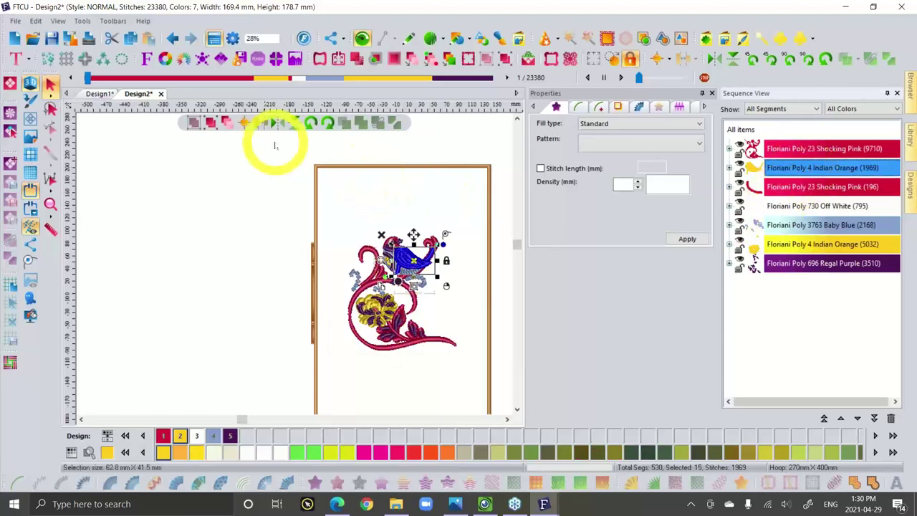
# Create a new design page and place flower corner.waf from the class designs library folder on it.
pyautogui.click(14, 39)
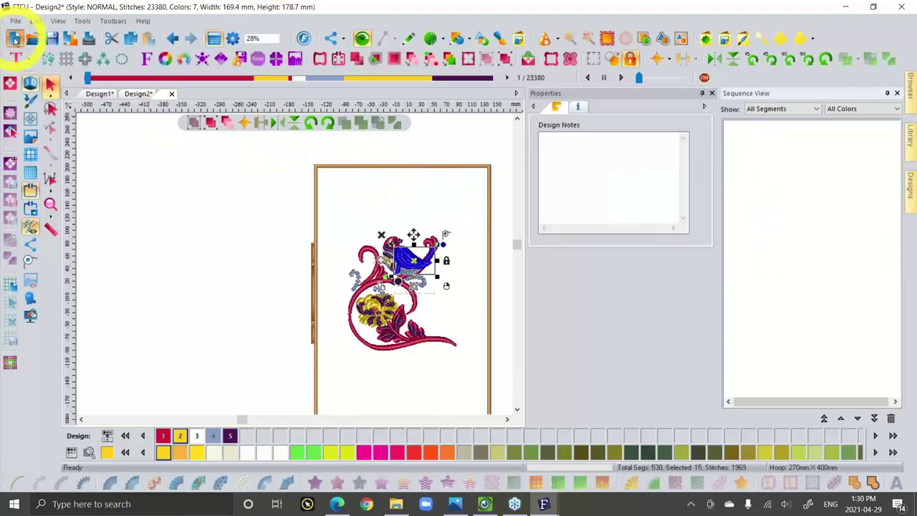
pyautogui.click(908, 144)
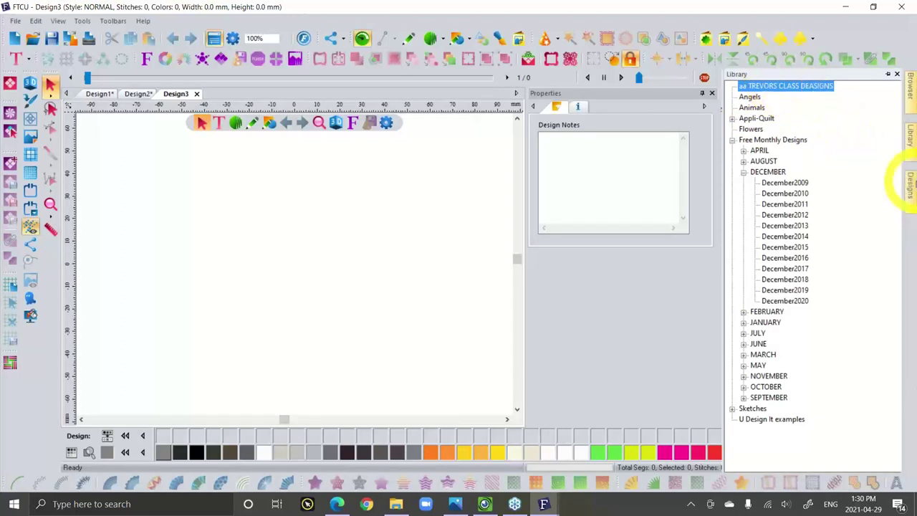
pyautogui.click(908, 182)
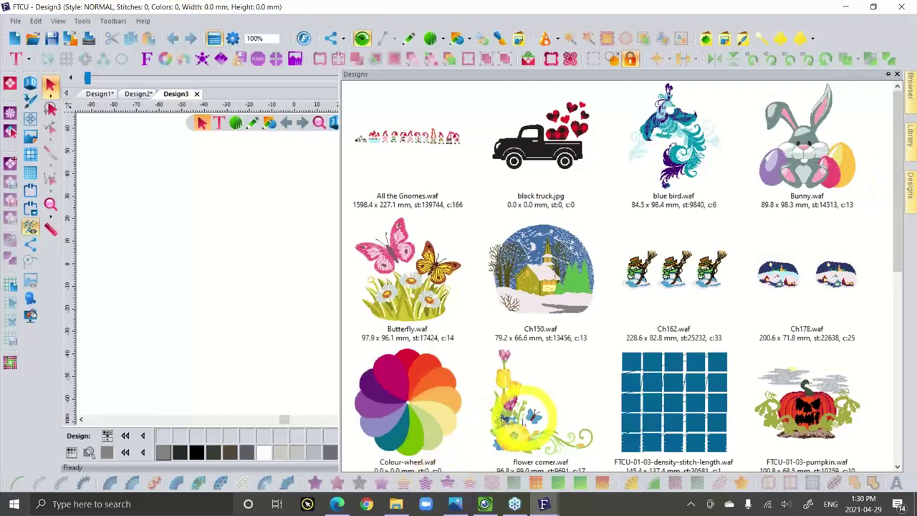
pyautogui.moveTo(530, 419); pyautogui.dragTo(176, 266)
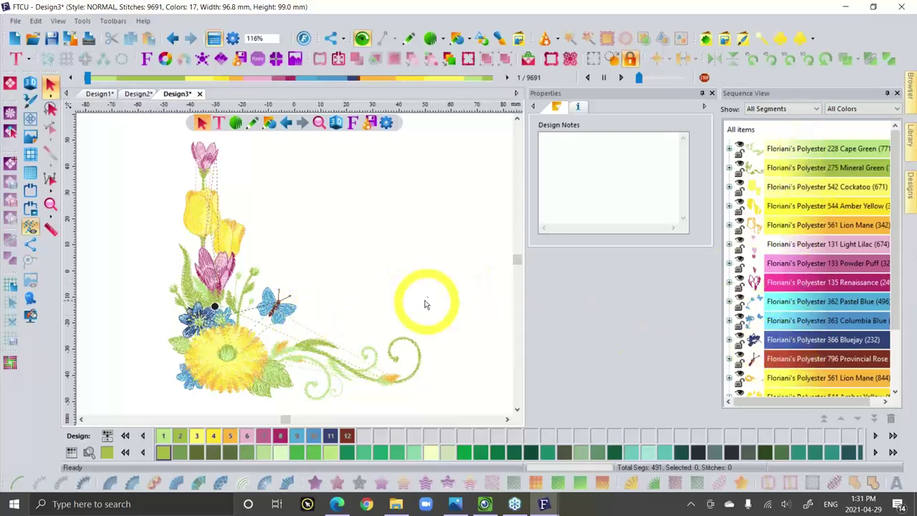
# Examine the flower corner's sewing sequence by highlighting its first five thread blocks, Cape Green to Lion Mane, and reviewing the remaining blocks.
pyautogui.click(797, 149)
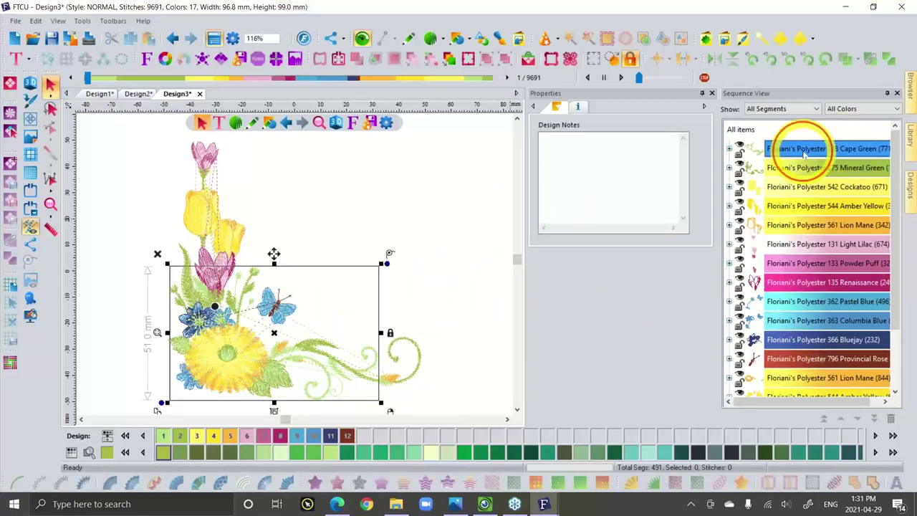
pyautogui.click(795, 168)
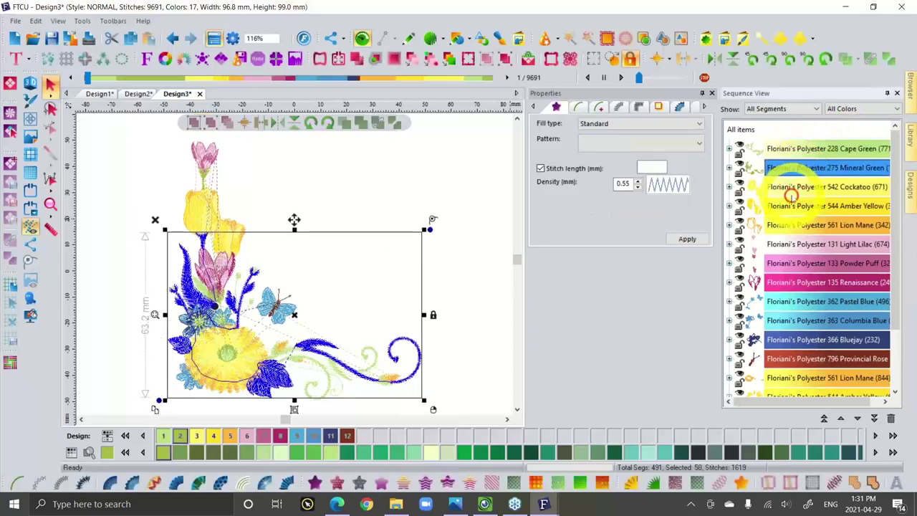
pyautogui.click(791, 188)
pyautogui.click(787, 205)
pyautogui.click(787, 226)
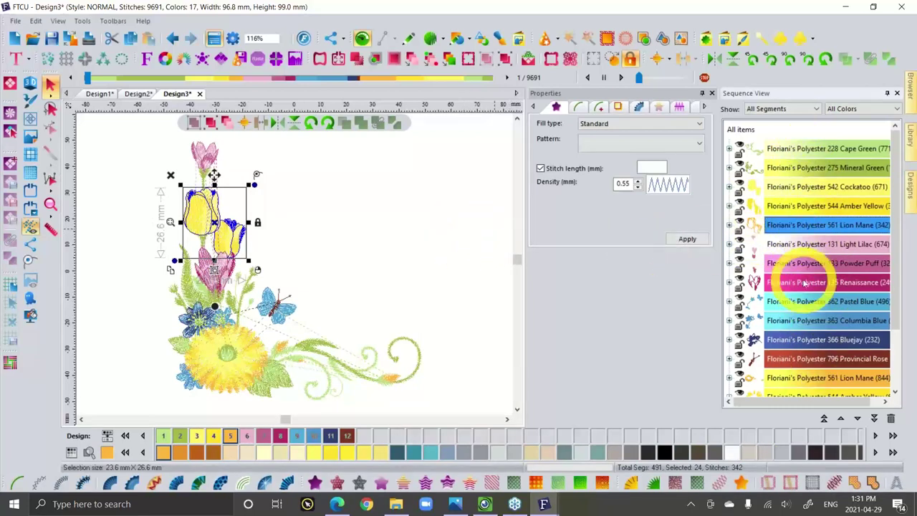
pyautogui.scroll(-1, 804, 283)
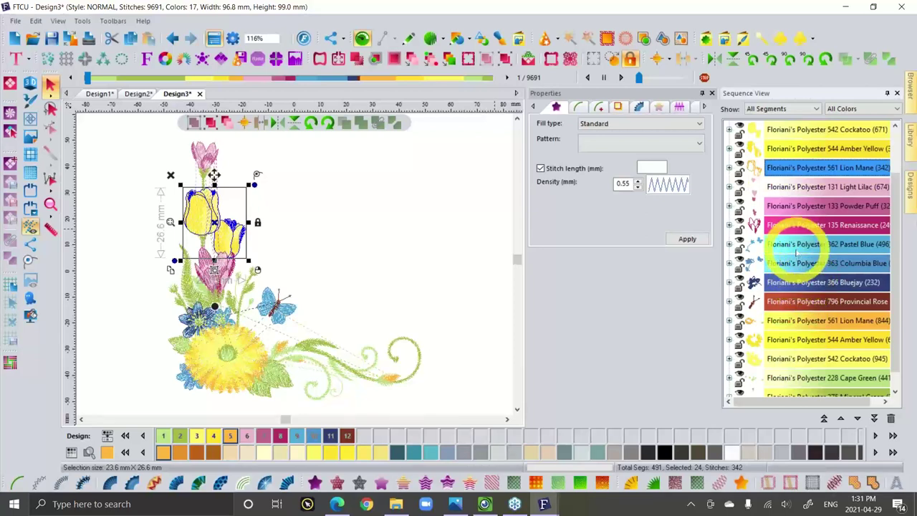
pyautogui.scroll(-1, 797, 252)
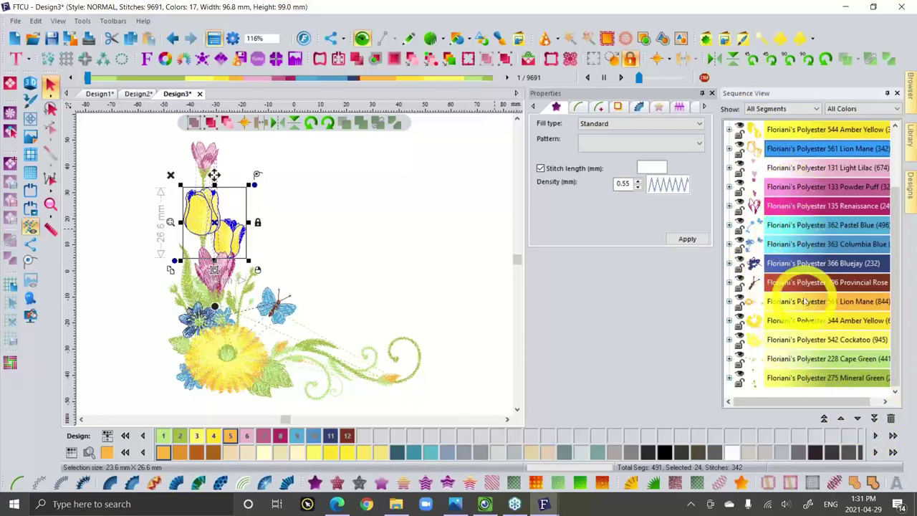
# Create a cascade outline around the entire flower corner design with 1 ripple and 3 mm spacing.
pyautogui.click(434, 235)
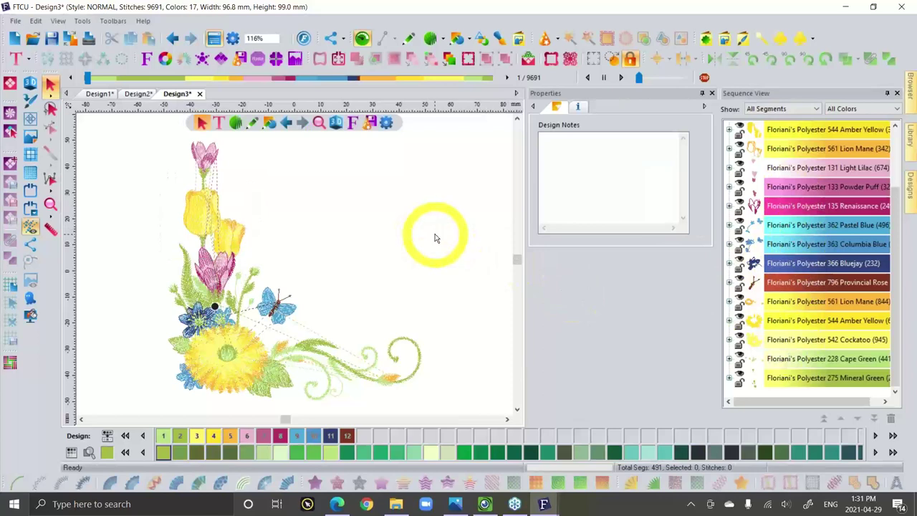
pyautogui.scroll(-3, 434, 238)
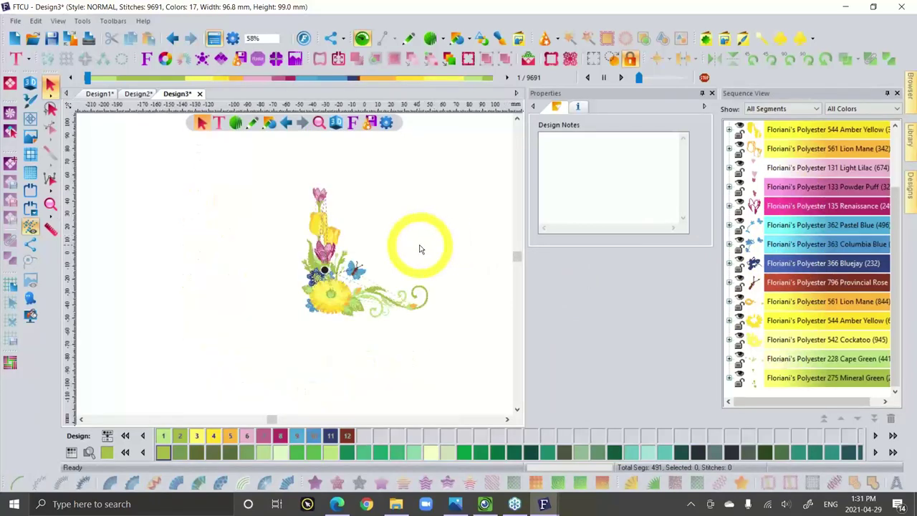
pyautogui.click(343, 276)
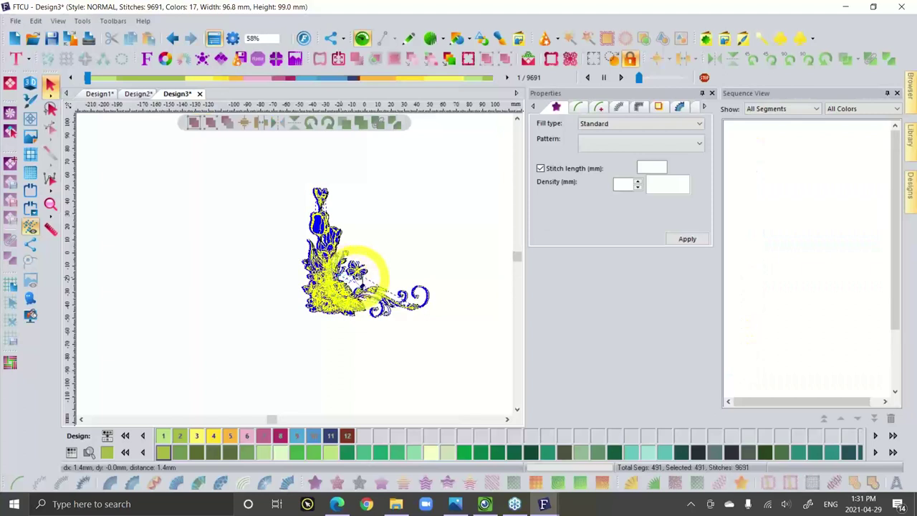
pyautogui.click(360, 275)
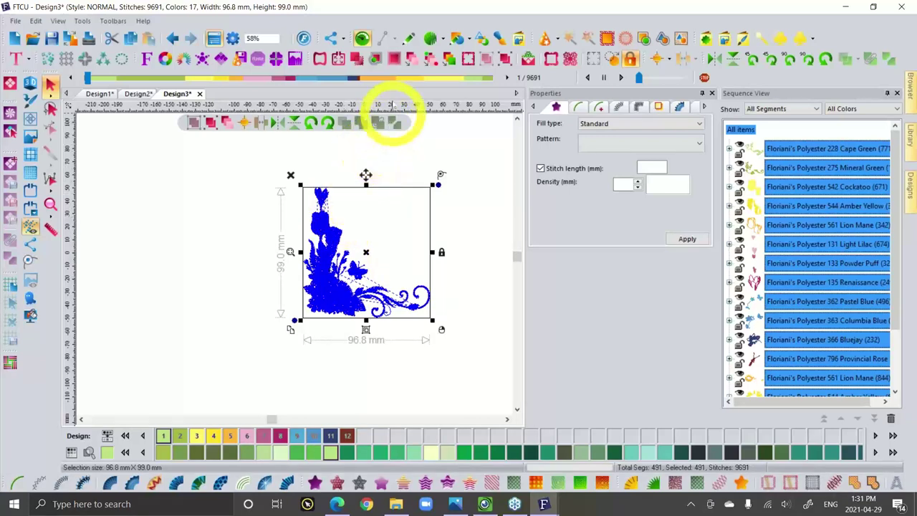
pyautogui.click(375, 60)
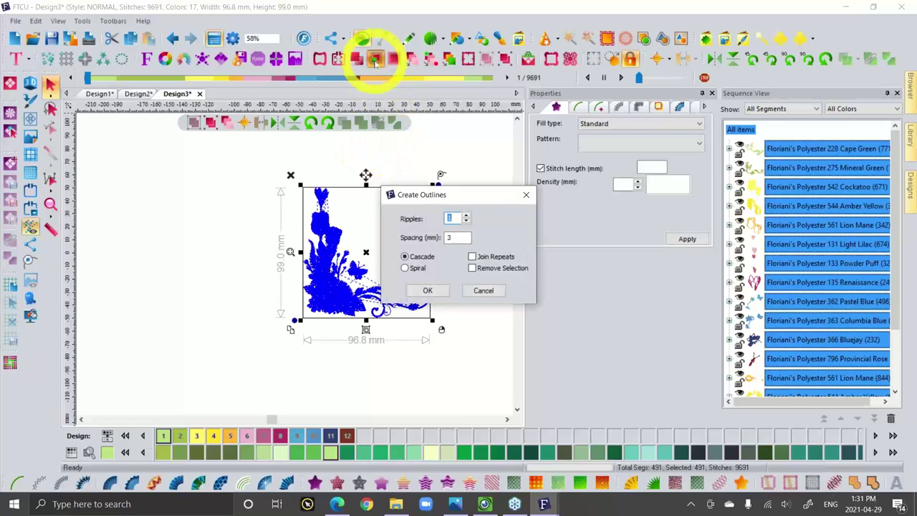
pyautogui.click(419, 291)
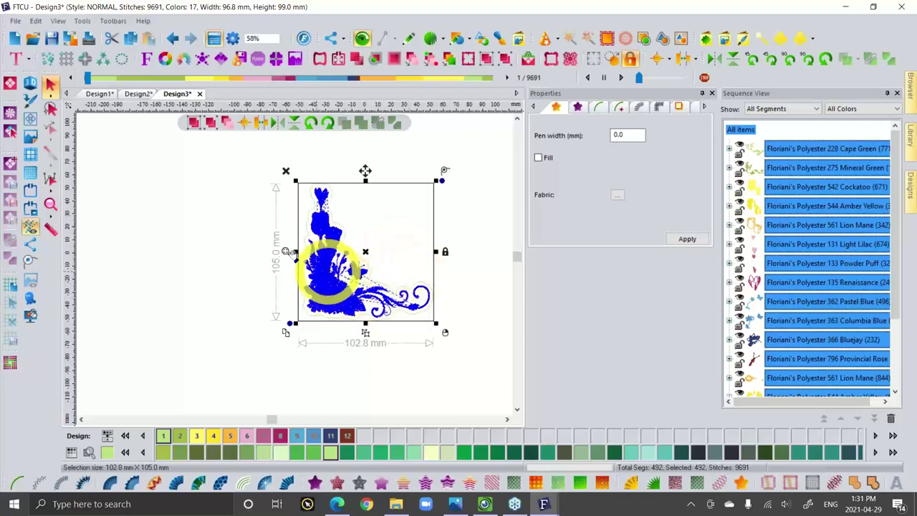
pyautogui.click(263, 242)
pyautogui.scroll(5, 331, 257)
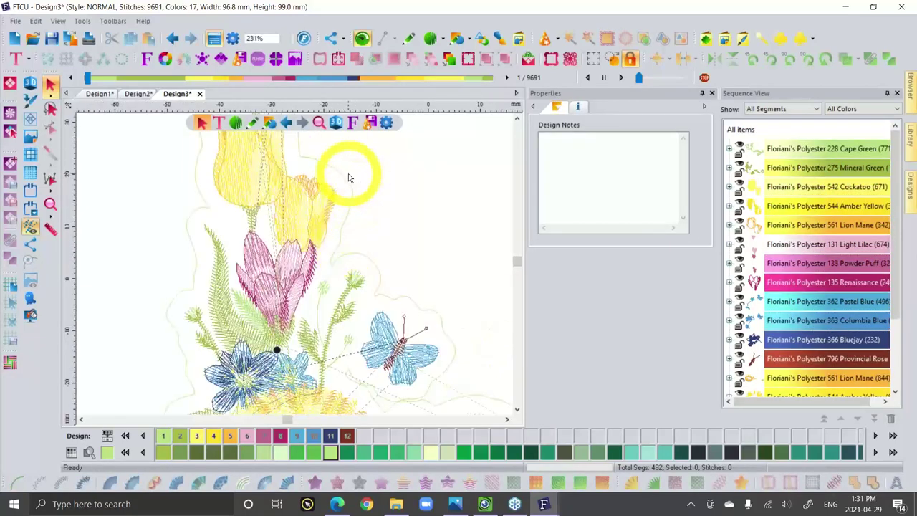
# Examine where the outline artwork sits at the end of the sequence, and reselect the flower design to point out Create Outlines.
pyautogui.scroll(-5, 348, 173)
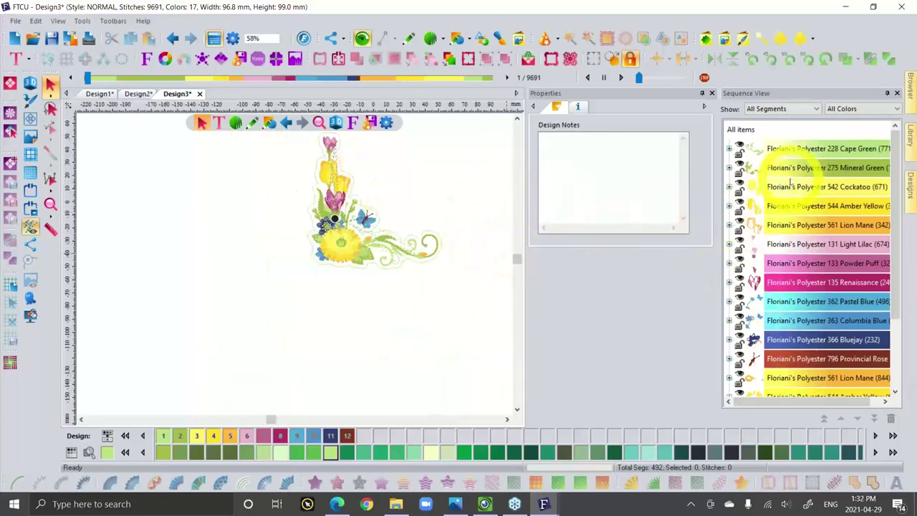
pyautogui.scroll(-2, 790, 181)
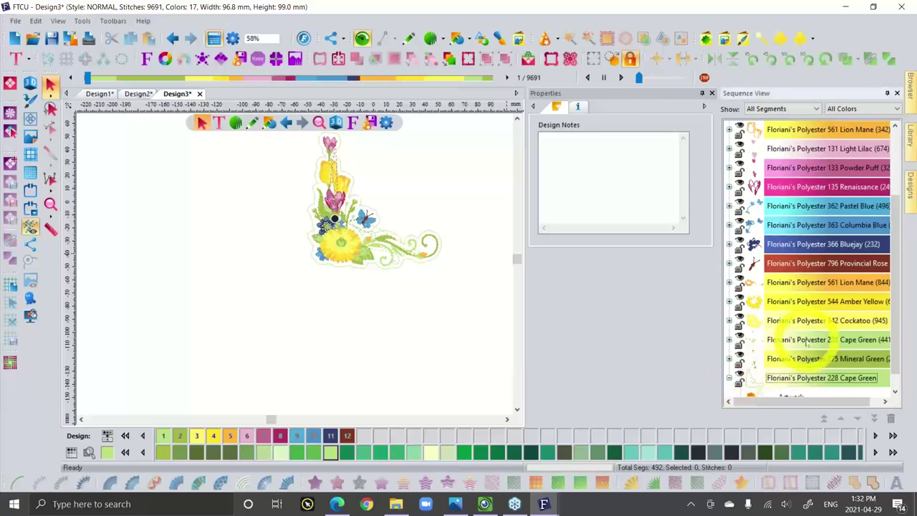
pyautogui.scroll(-1, 802, 347)
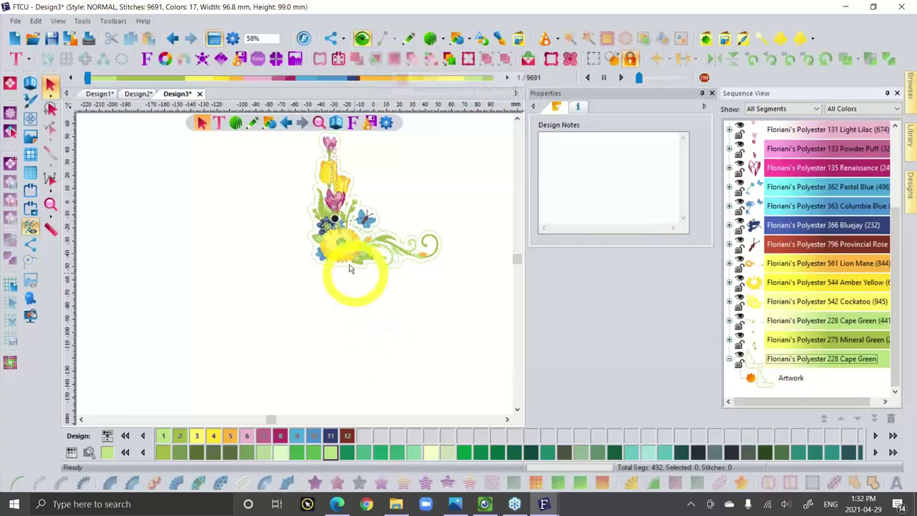
pyautogui.click(350, 236)
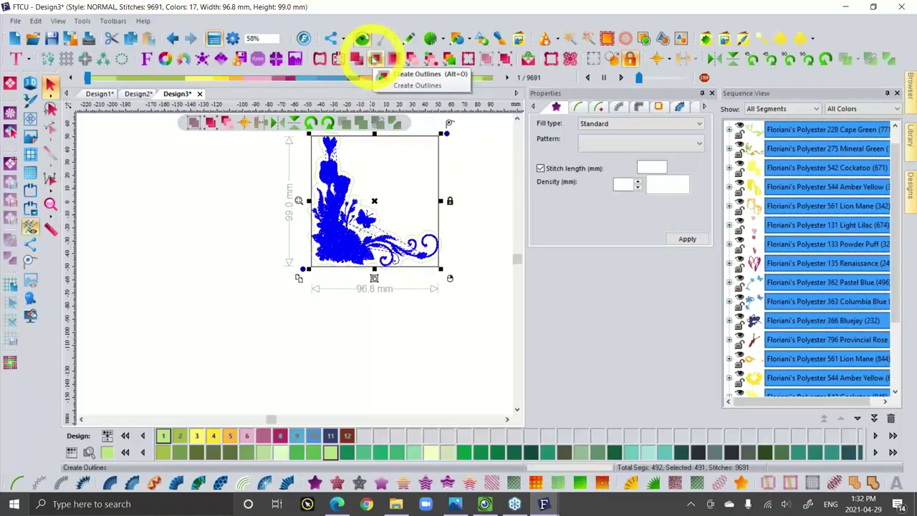
pyautogui.click(375, 59)
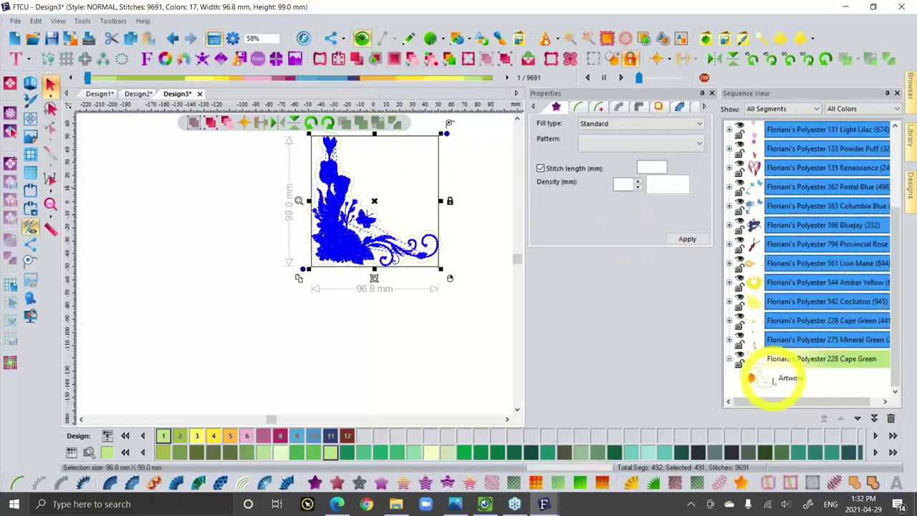
# Convert the outline artwork at the end of the sequence into a standard fill.
pyautogui.click(772, 378)
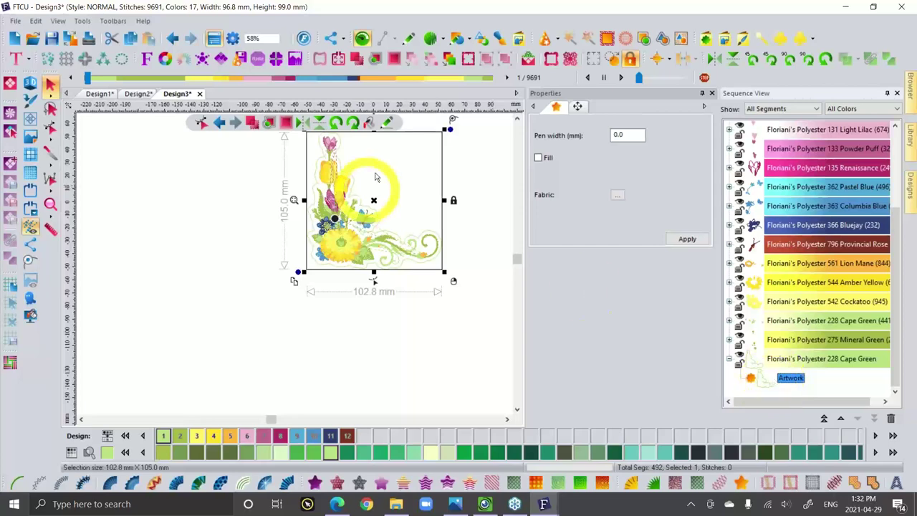
pyautogui.click(517, 122)
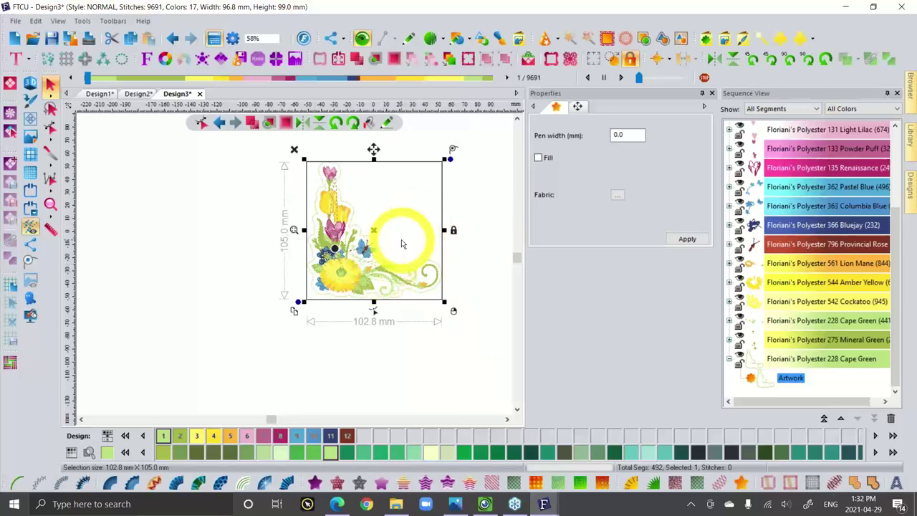
pyautogui.scroll(1, 404, 239)
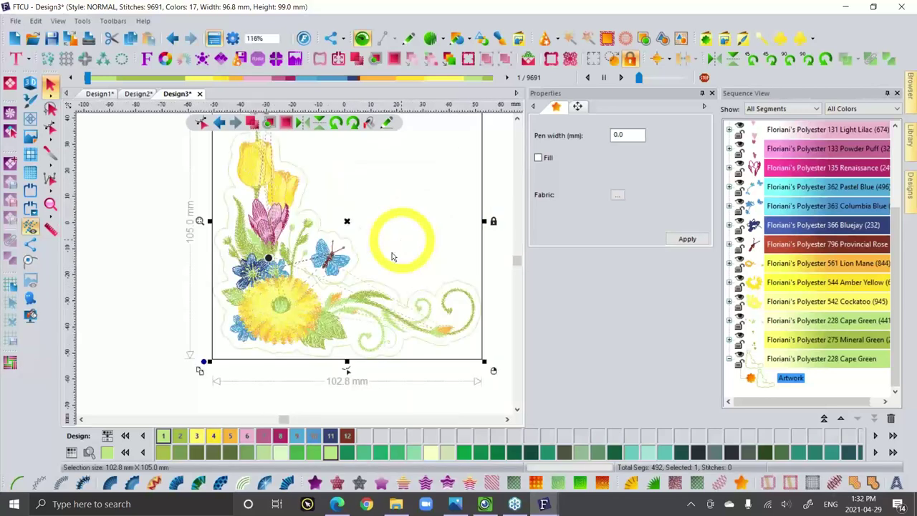
pyautogui.click(314, 483)
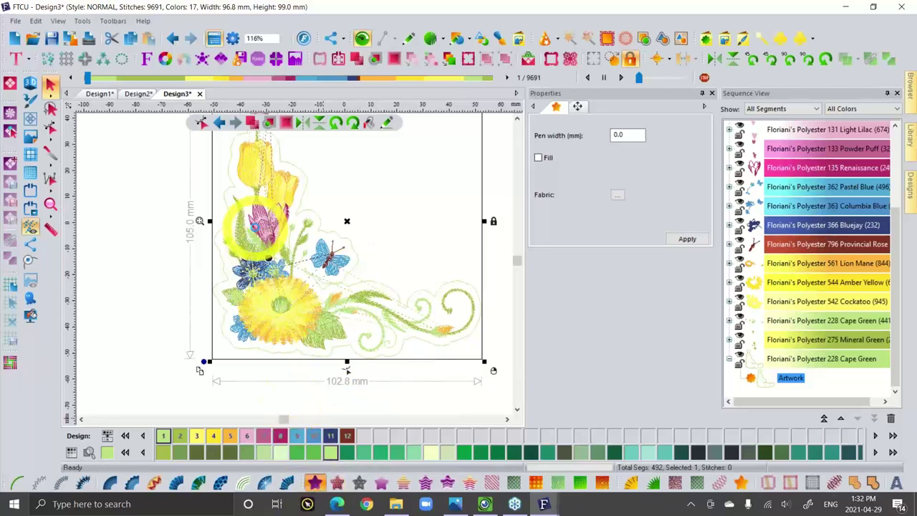
pyautogui.click(346, 258)
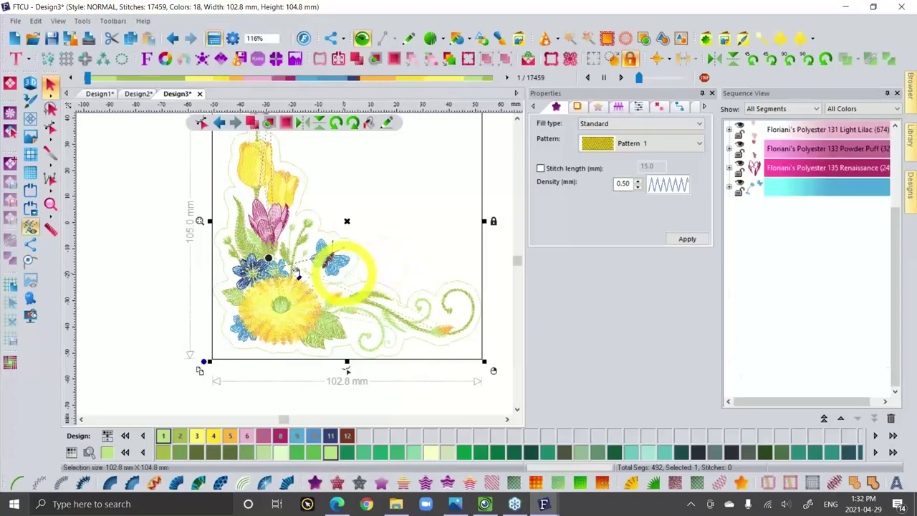
pyautogui.click(127, 184)
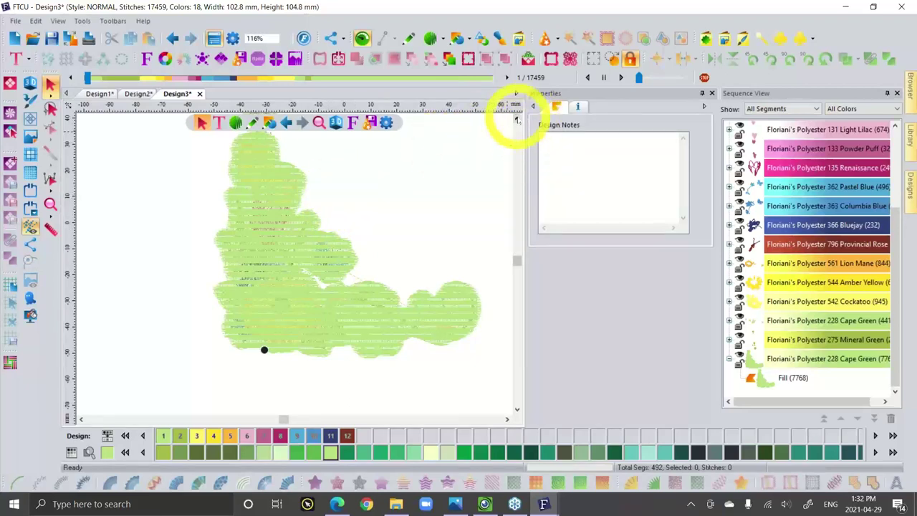
pyautogui.click(517, 120)
pyautogui.click(516, 119)
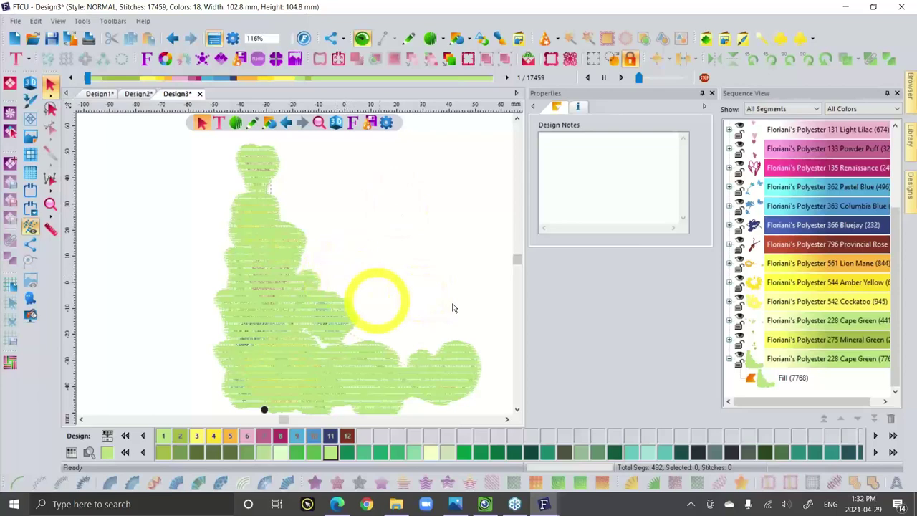
# Move the outline-shaped Cape Green fill up one place and on to the start of the sewing sequence.
pyautogui.click(770, 380)
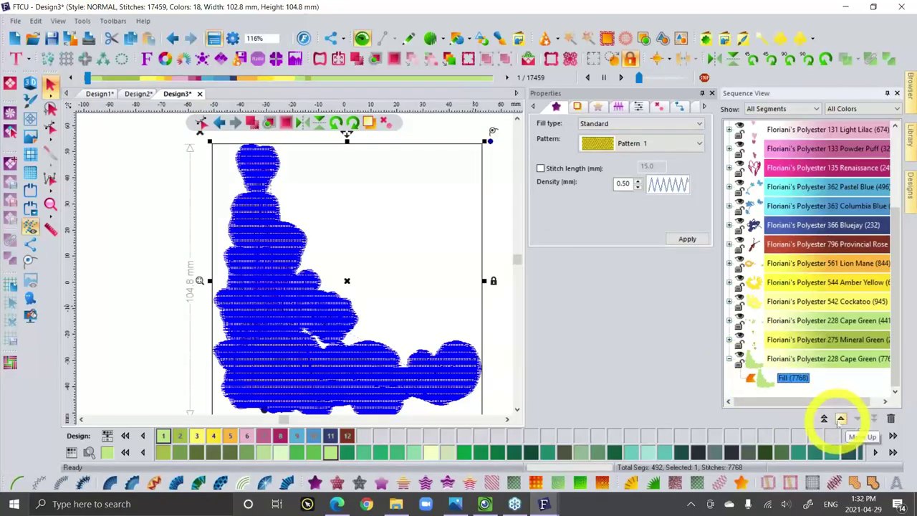
pyautogui.click(838, 419)
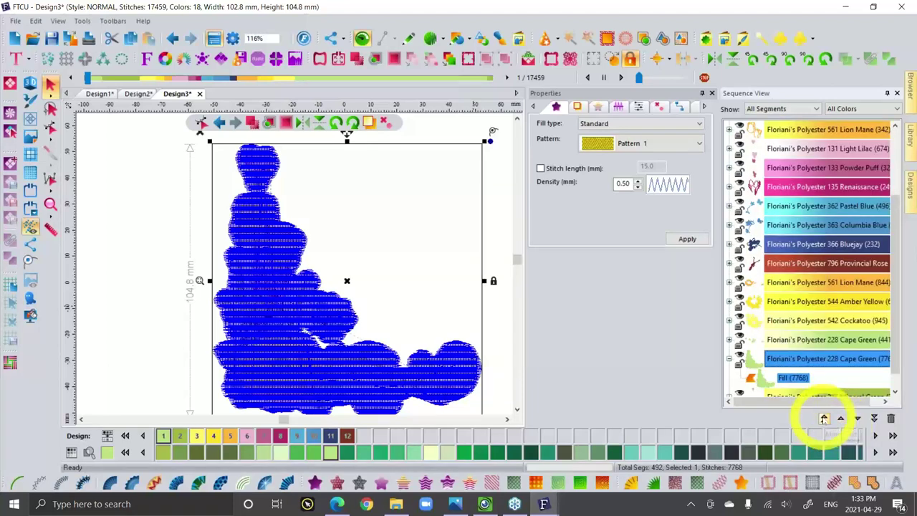
pyautogui.click(822, 417)
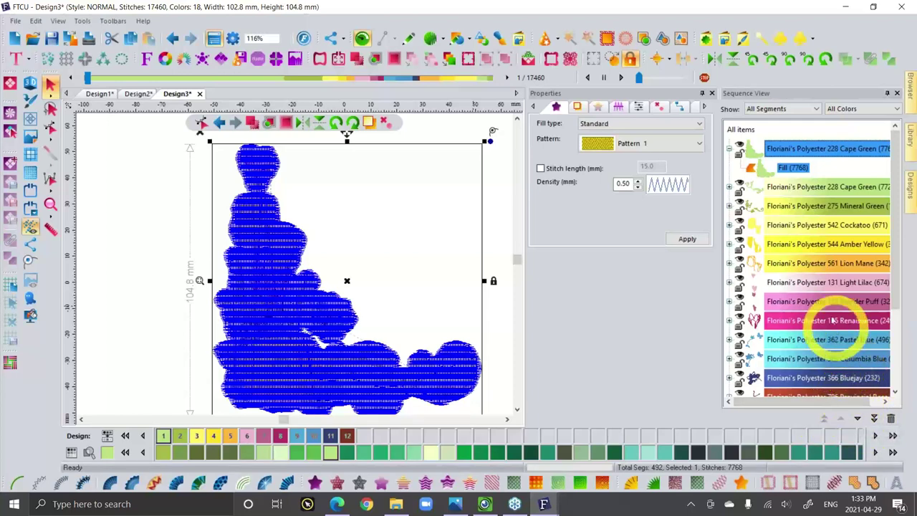
# Move the outline-shaped fill down the sewing sequence to sit between the Renaissance and Pastel Blue blocks.
pyautogui.click(792, 150)
pyautogui.moveTo(785, 217); pyautogui.dragTo(783, 326)
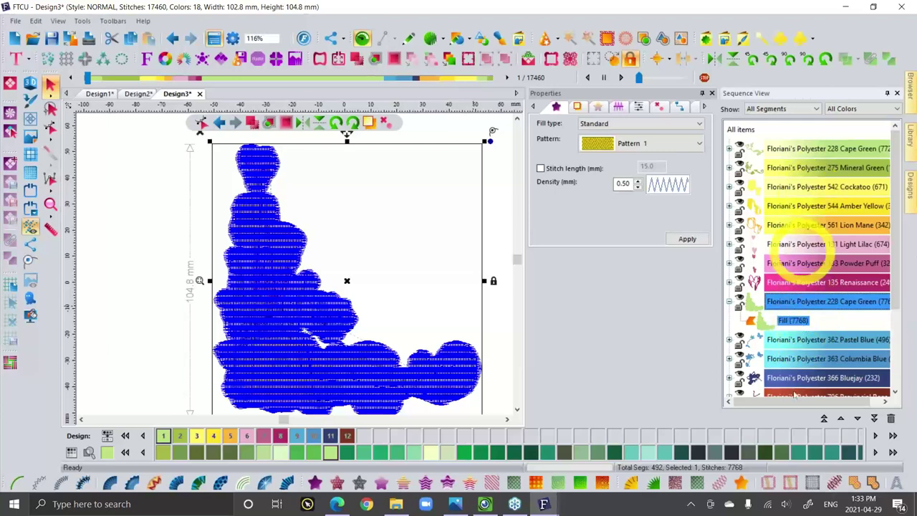
pyautogui.click(163, 224)
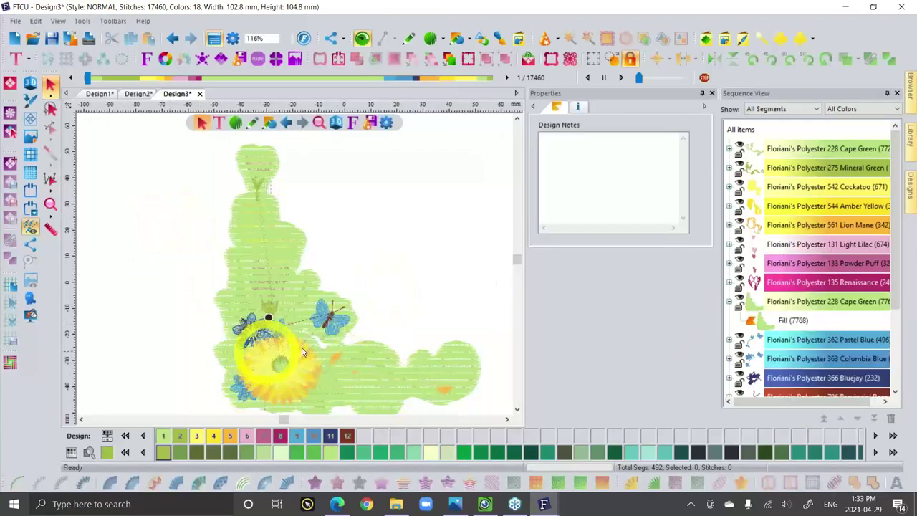
# Return the outline-shaped fill to the first position so that it sews behind the flowers.
pyautogui.click(781, 320)
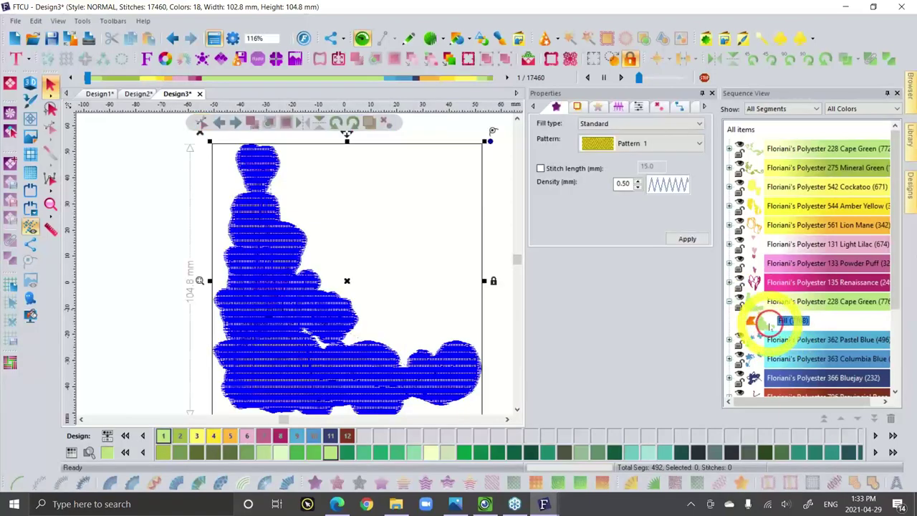
pyautogui.click(823, 419)
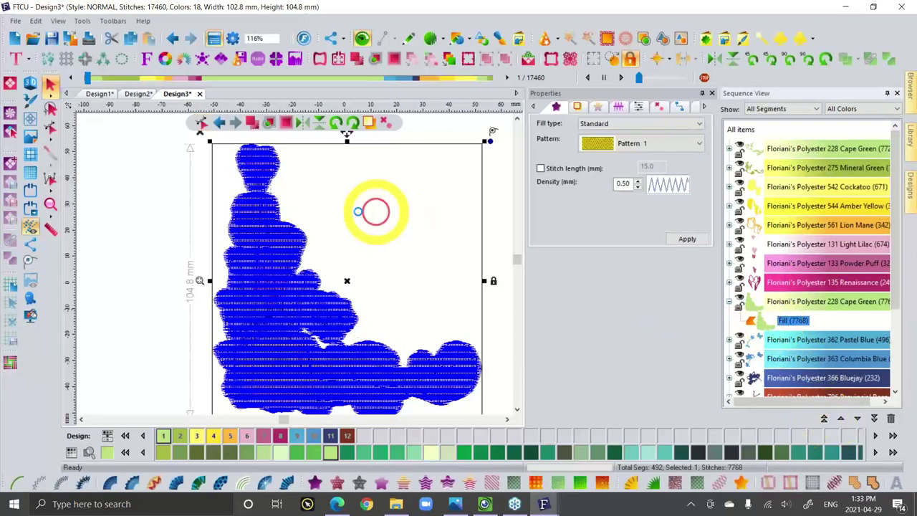
pyautogui.click(164, 232)
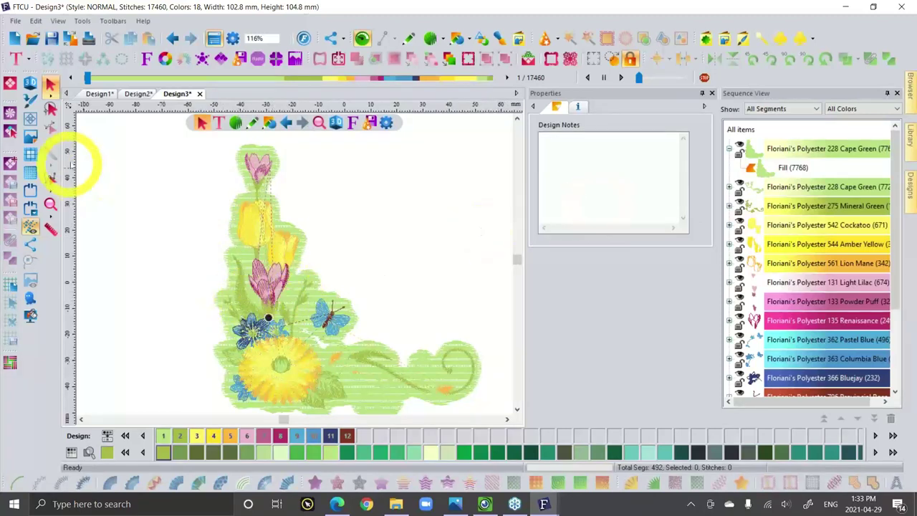
# Compare the design with and without 3D stitch rendering, and leave the 3D view on.
pyautogui.click(30, 83)
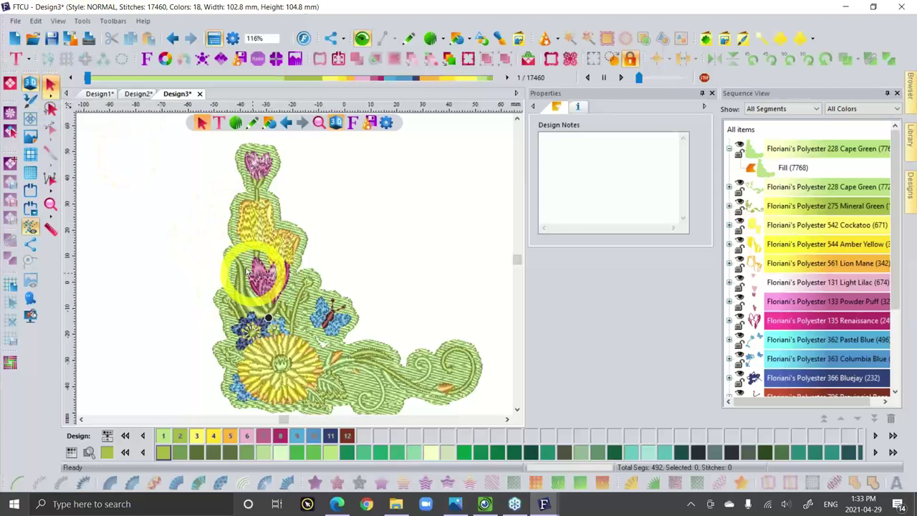
pyautogui.click(30, 82)
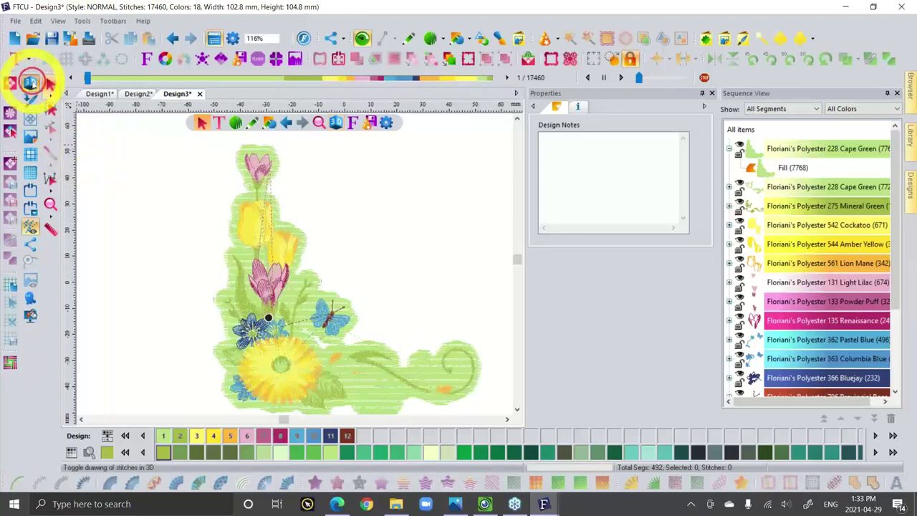
pyautogui.click(30, 83)
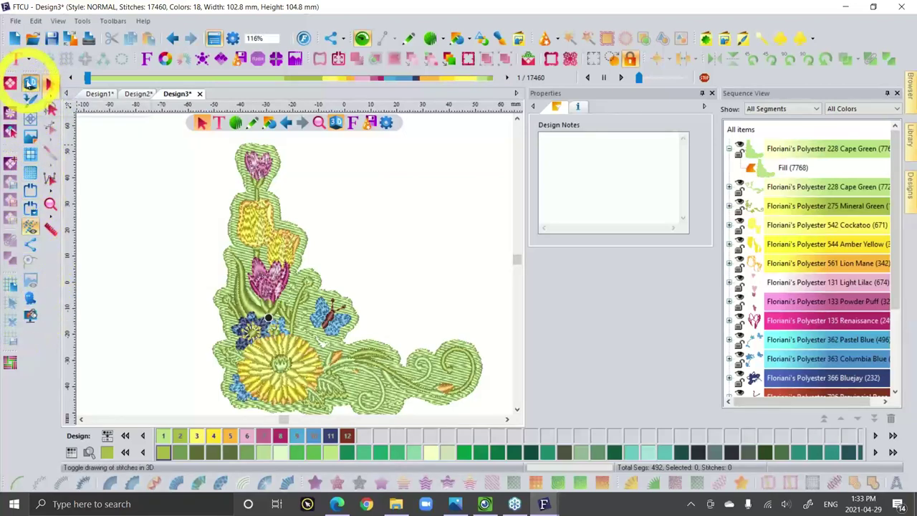
pyautogui.click(29, 83)
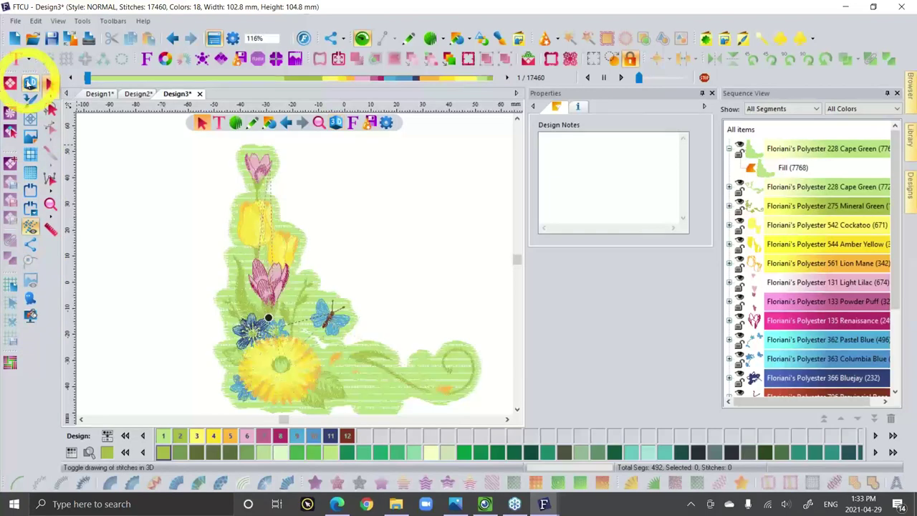
pyautogui.click(30, 83)
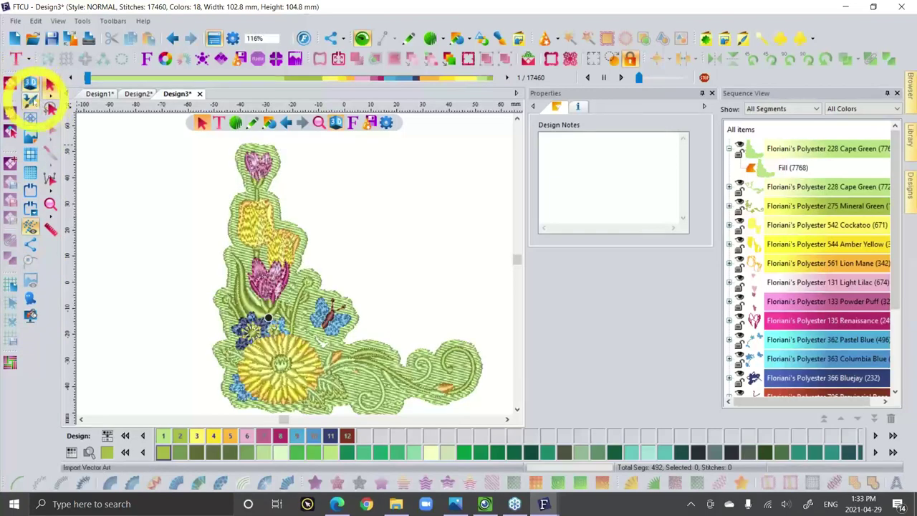
# Show and hide the grid, and display the cutting mat behind the design.
pyautogui.click(29, 100)
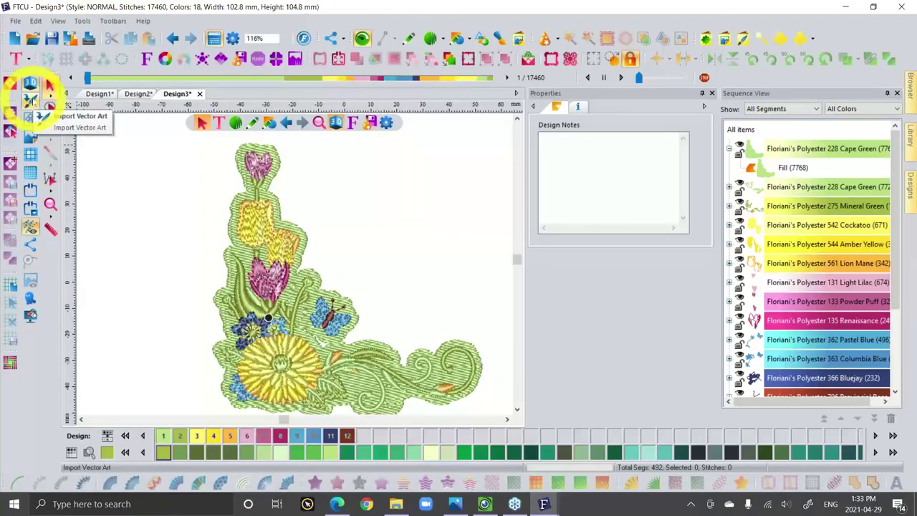
pyautogui.click(31, 154)
pyautogui.click(30, 155)
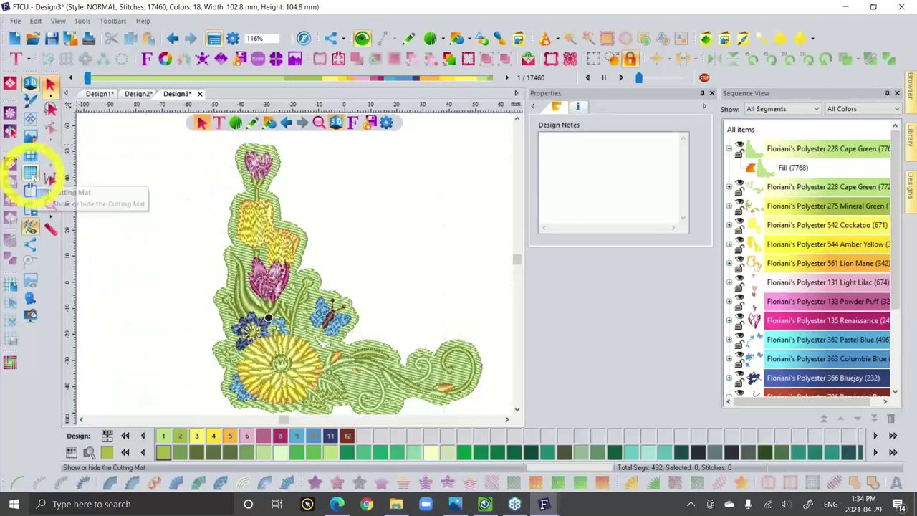
pyautogui.click(31, 173)
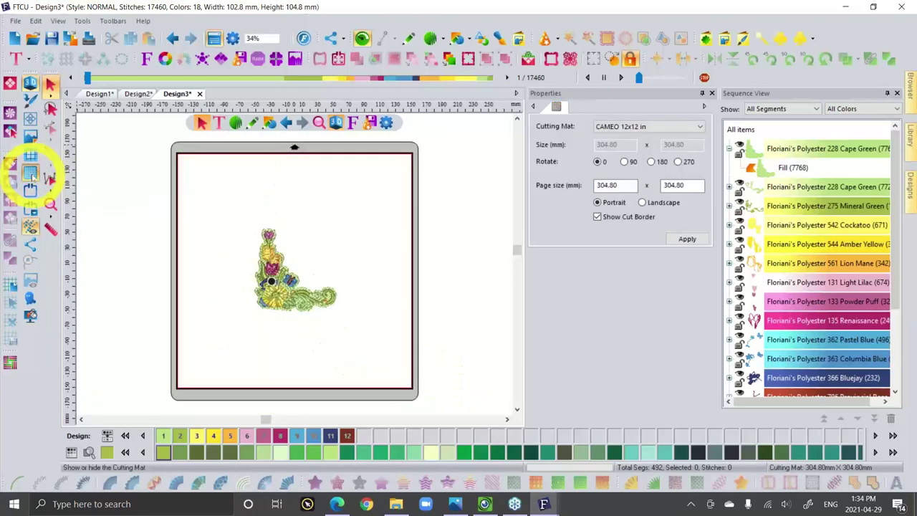
# Replace the cutting mat display with the 270mm X 400mm hoop and turn off its 90° rotation.
pyautogui.click(30, 173)
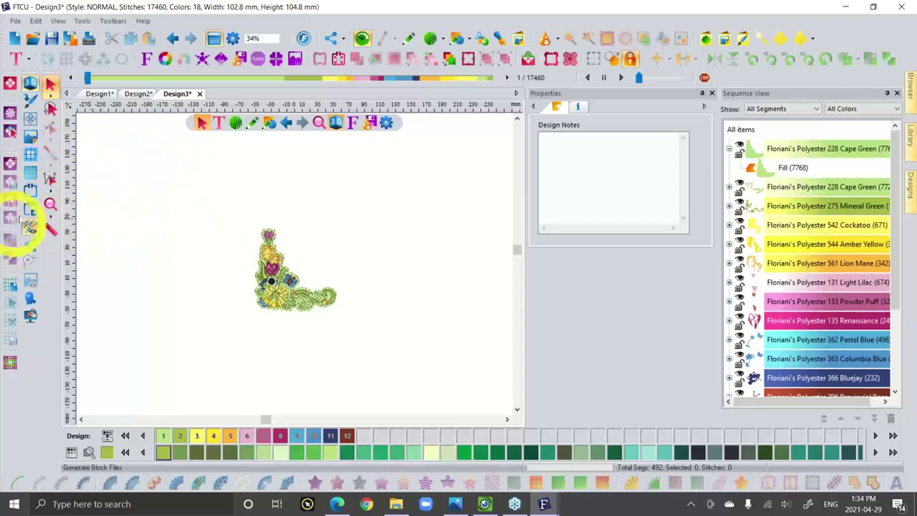
pyautogui.click(30, 189)
pyautogui.click(31, 189)
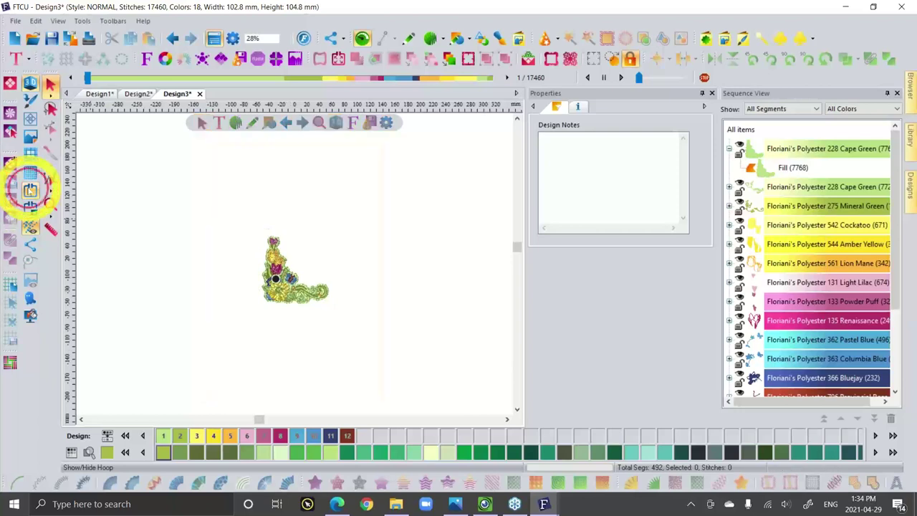
pyautogui.click(30, 190)
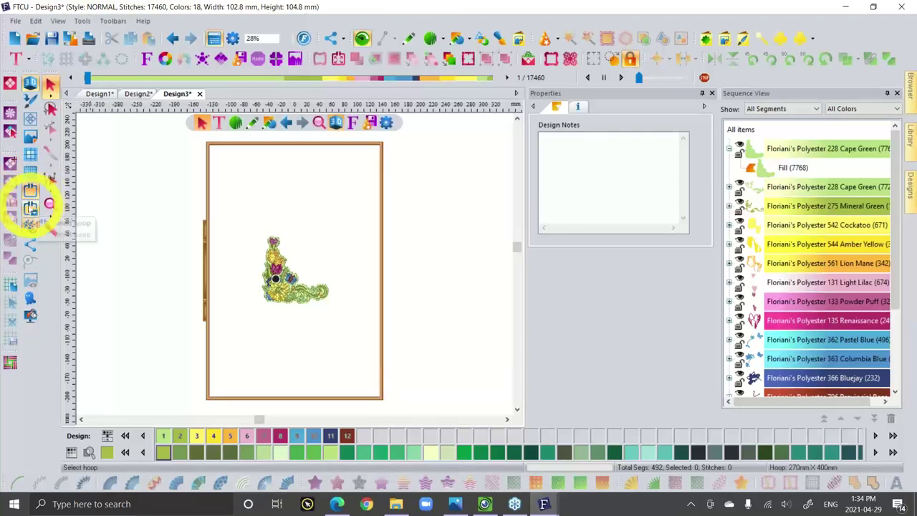
pyautogui.doubleClick(30, 190)
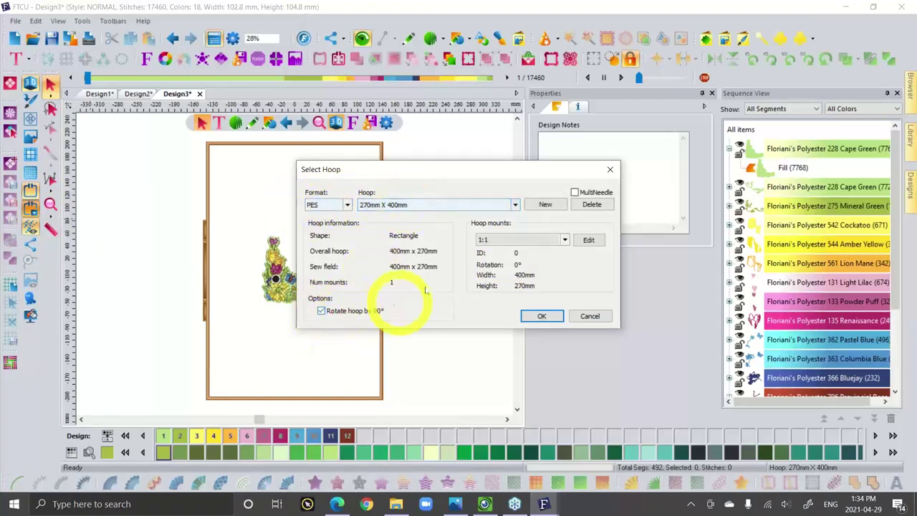
pyautogui.click(542, 316)
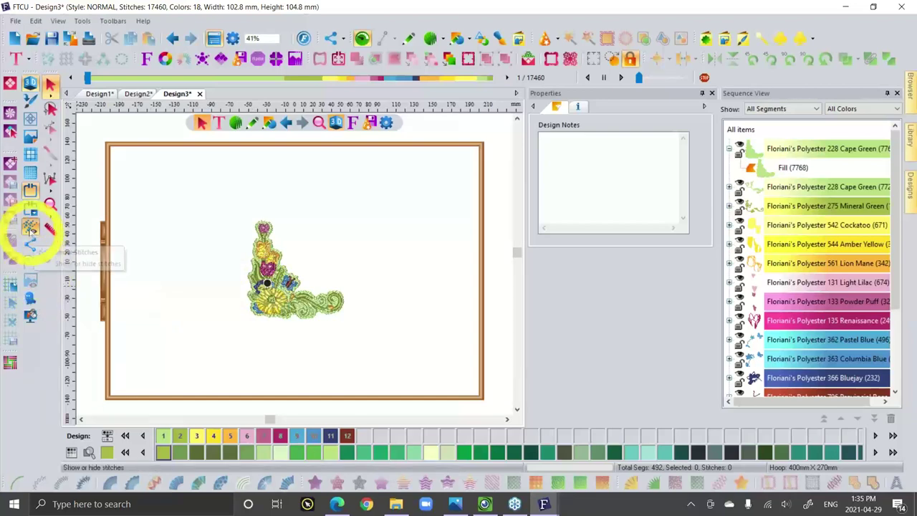
# Hide the design's stitches and show them again, and switch off 3D stitch rendering for a close-up of the flowers.
pyautogui.click(30, 227)
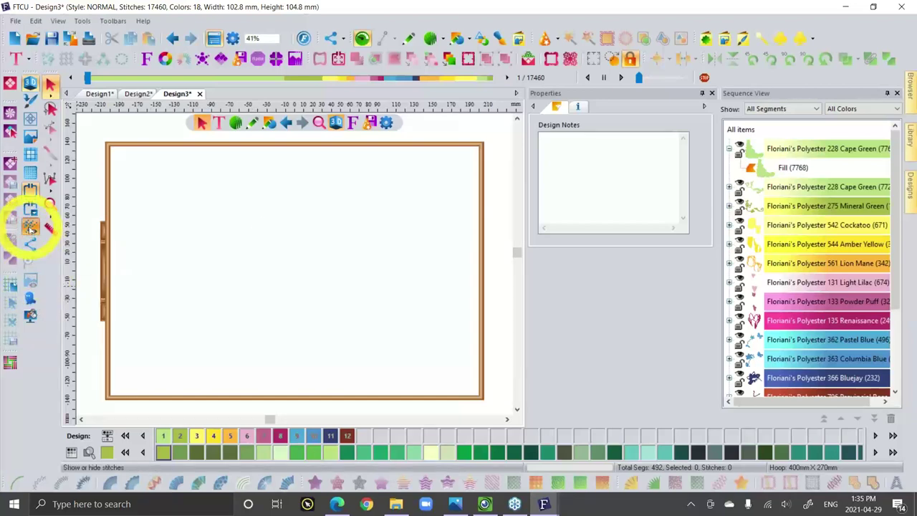
pyautogui.click(30, 227)
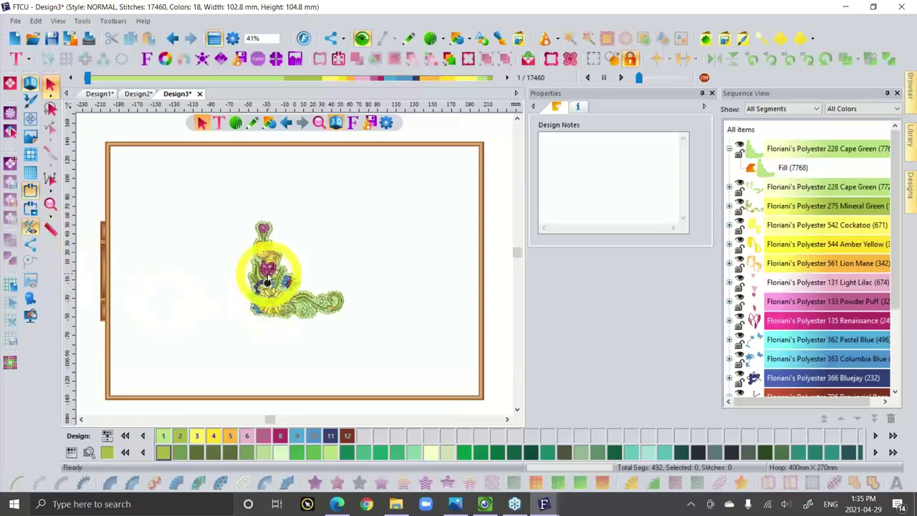
pyautogui.scroll(2, 269, 278)
pyautogui.scroll(2, 269, 278)
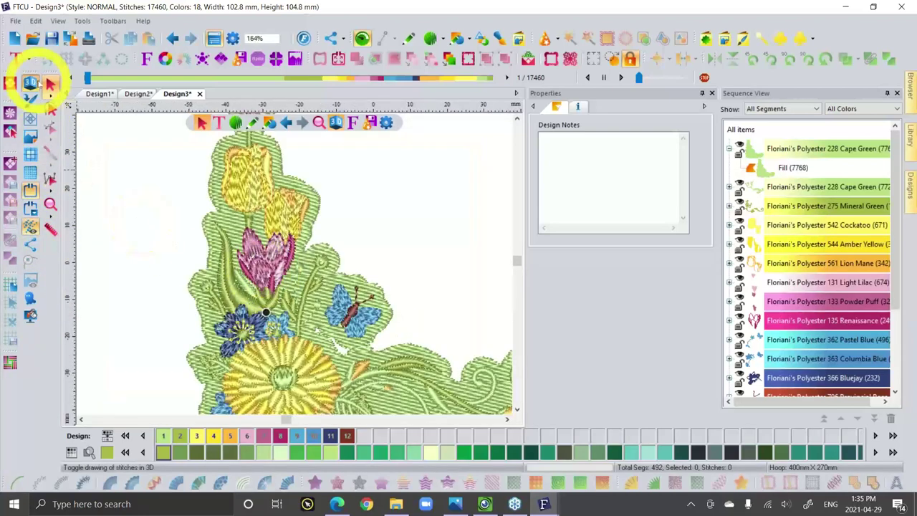
pyautogui.click(31, 83)
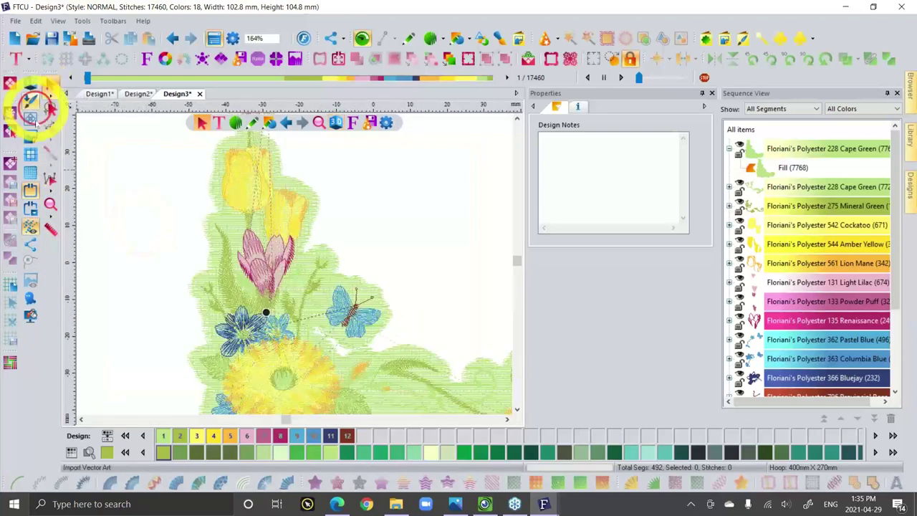
# Show the individual stitch points on the tulips, hide them again, and restore 3D stitch rendering.
pyautogui.click(30, 244)
pyautogui.scroll(4, 221, 195)
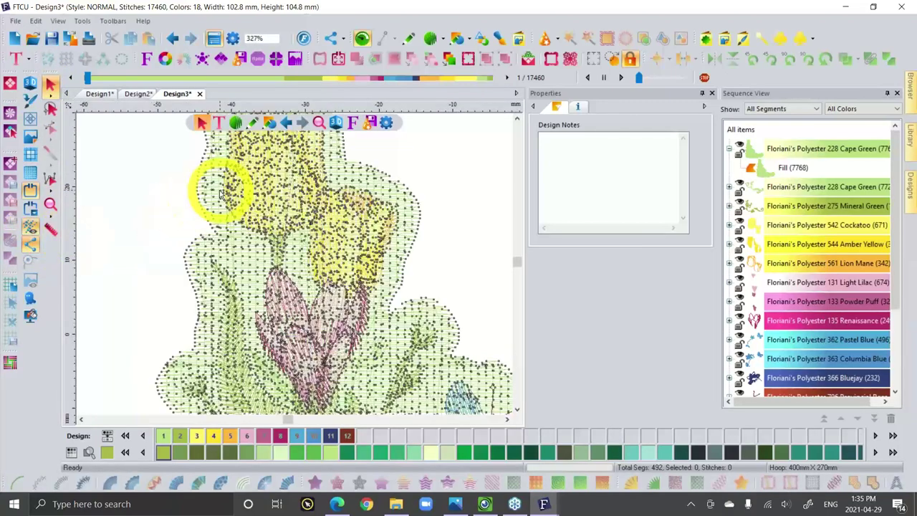
pyautogui.click(30, 243)
pyautogui.click(30, 243)
pyautogui.click(30, 244)
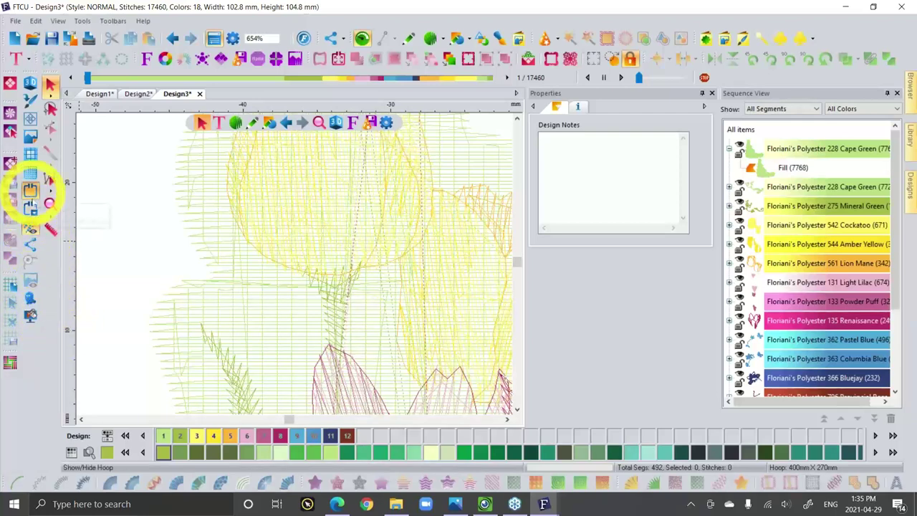
pyautogui.click(29, 244)
pyautogui.click(29, 244)
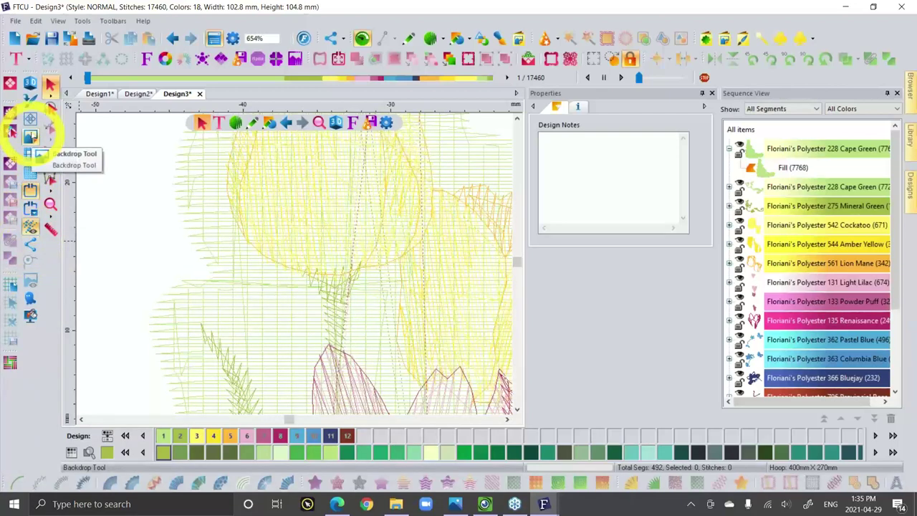
pyautogui.click(29, 84)
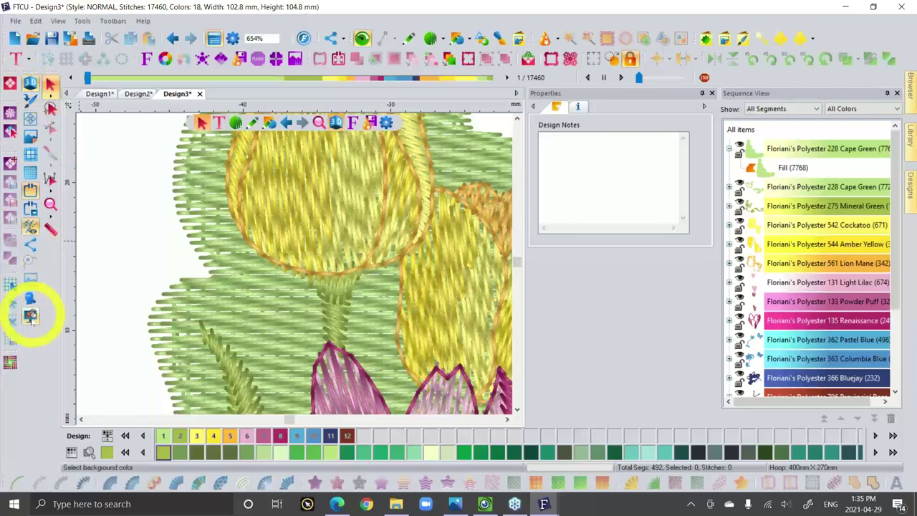
# Set the workspace background to a plain light grey colour.
pyautogui.click(30, 313)
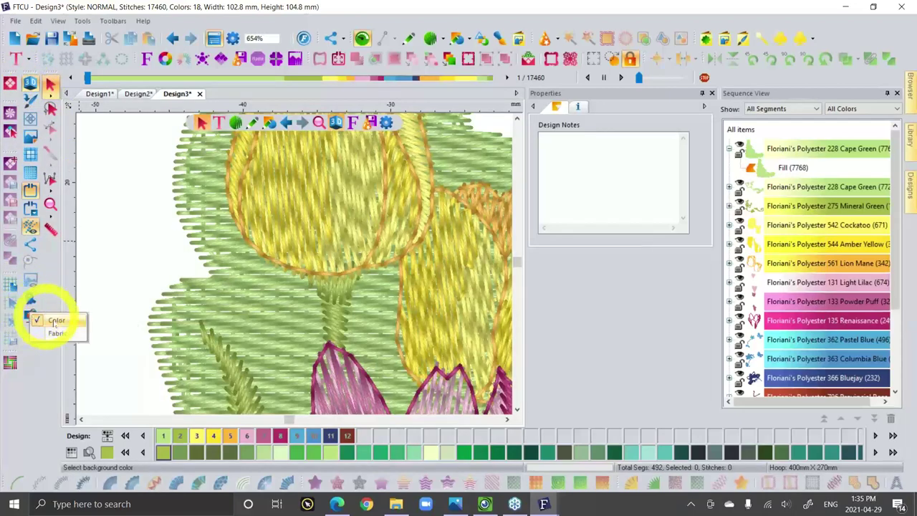
pyautogui.click(55, 321)
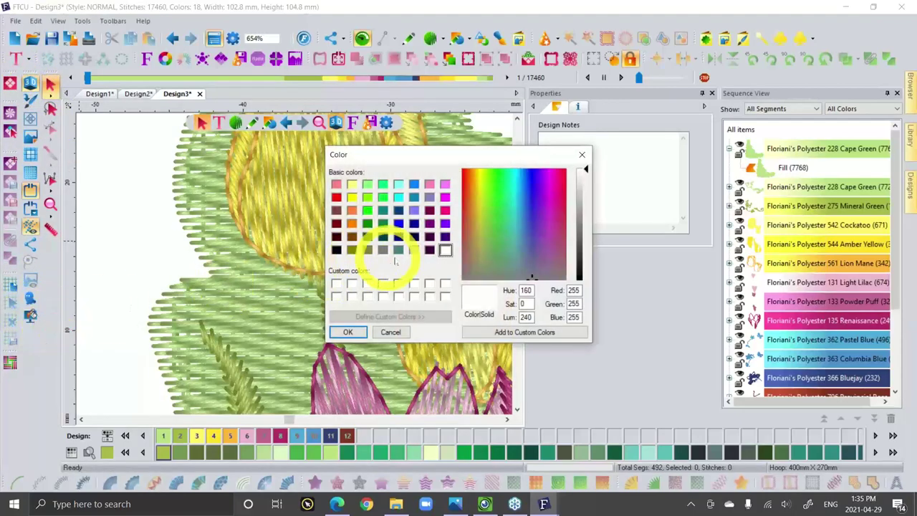
pyautogui.click(414, 249)
pyautogui.click(356, 333)
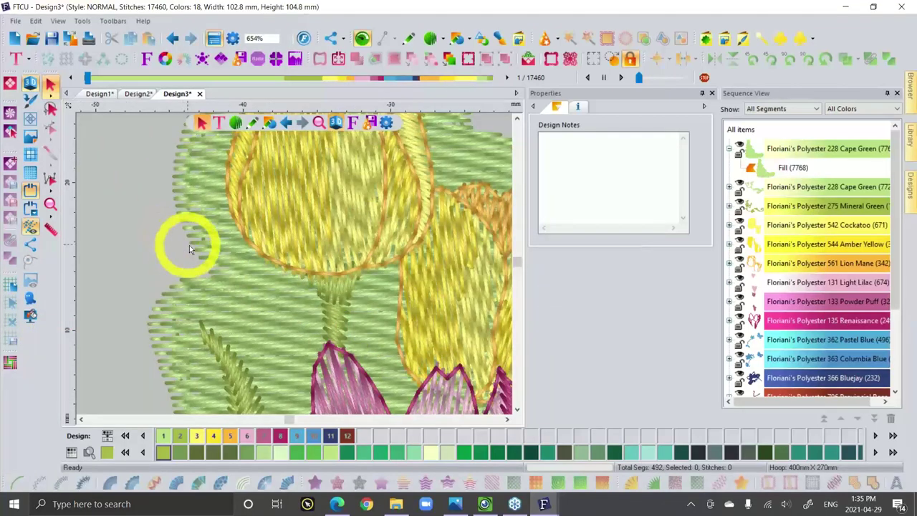
pyautogui.scroll(-5, 195, 261)
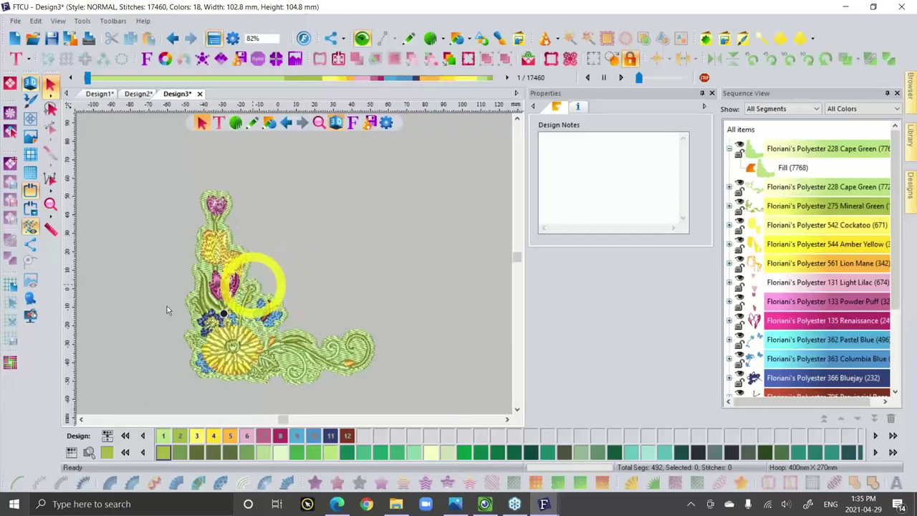
# Set the workspace background to the AF_Fuchsia Glitter.jpg fabric.
pyautogui.click(30, 315)
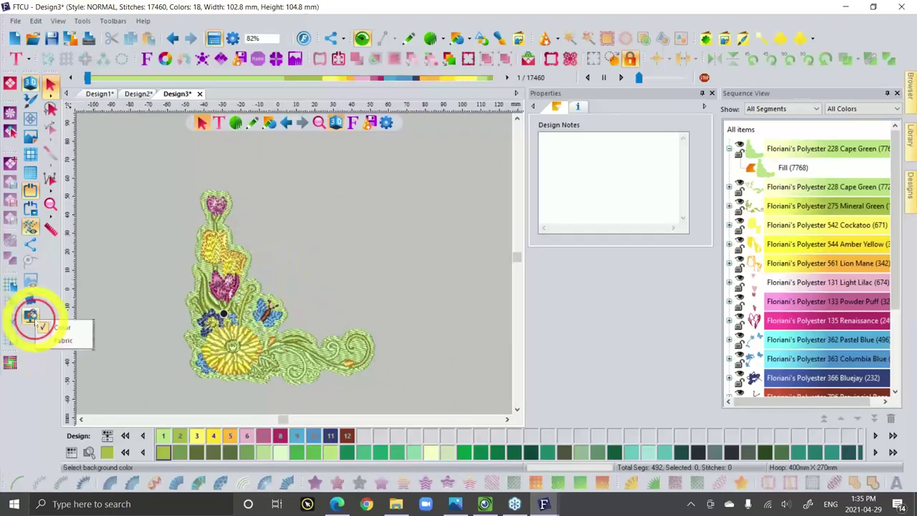
pyautogui.click(71, 343)
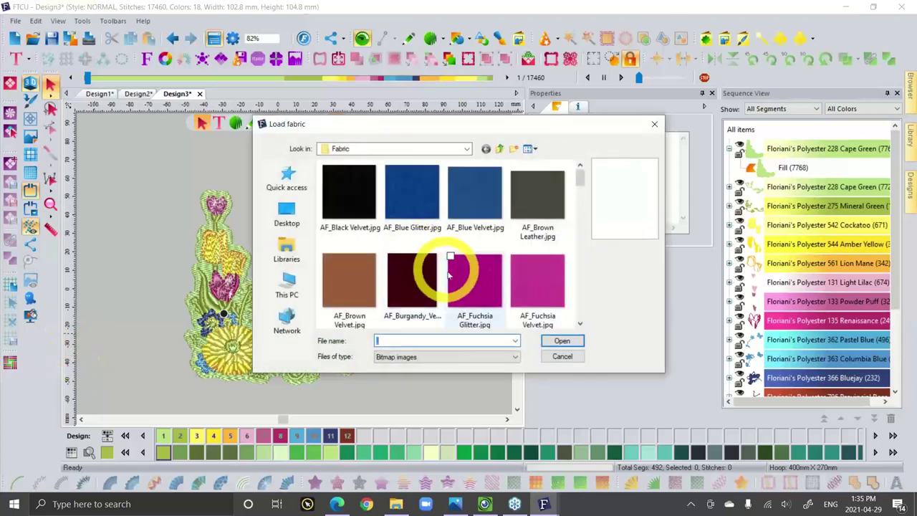
pyautogui.click(459, 279)
pyautogui.click(562, 340)
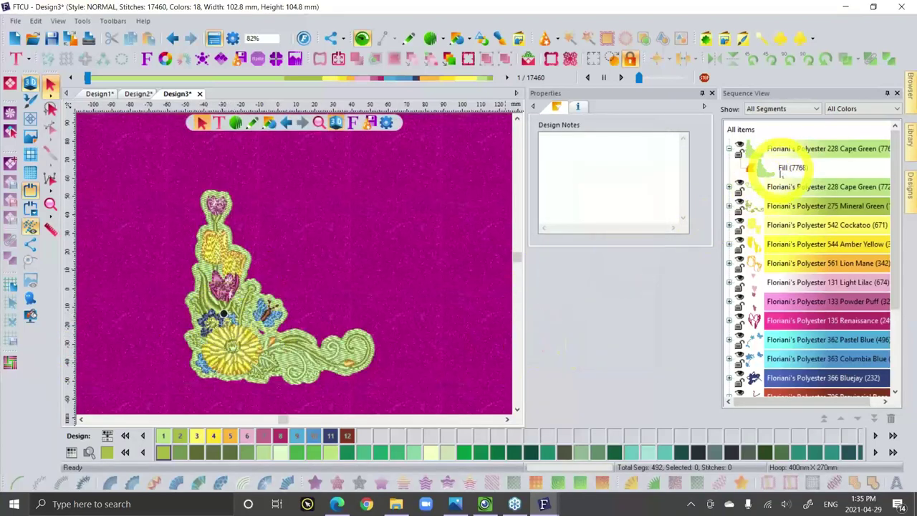
# Recolour the outline-shaped fill behind the flowers to Floriani Poly 261 Mint.
pyautogui.click(786, 168)
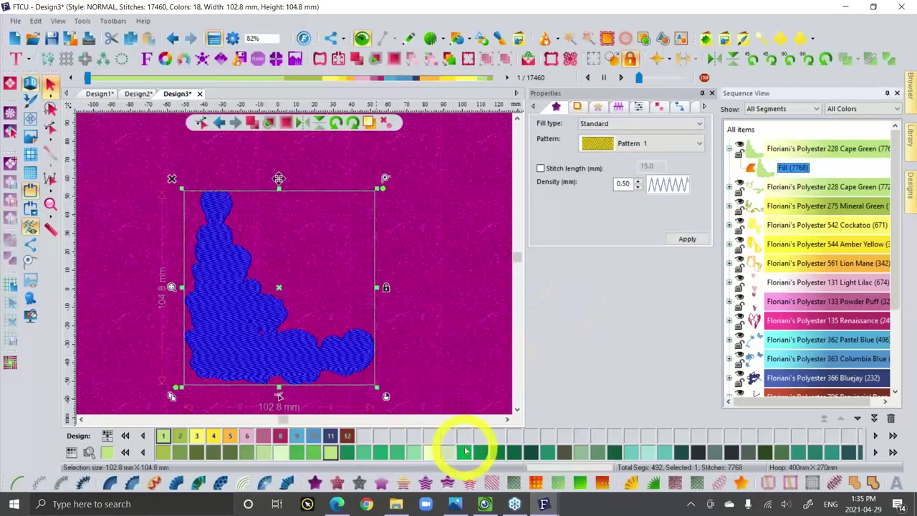
pyautogui.click(415, 452)
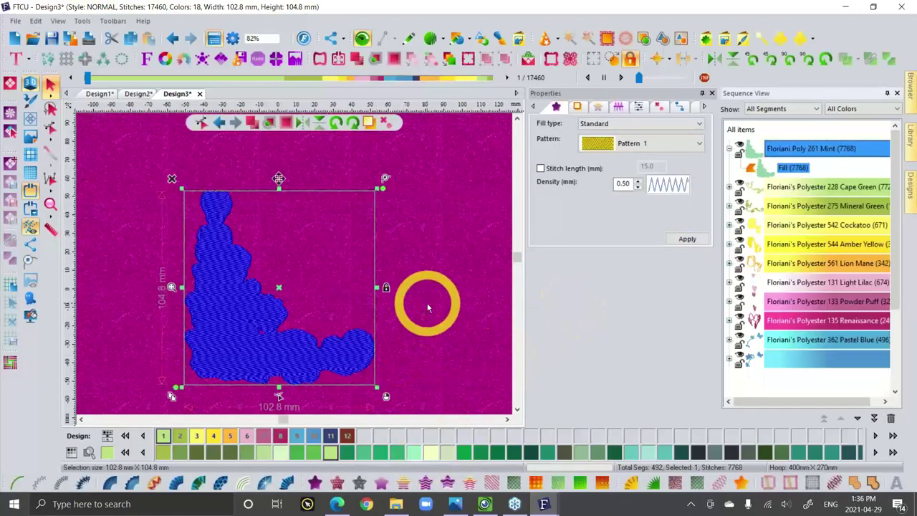
pyautogui.click(427, 305)
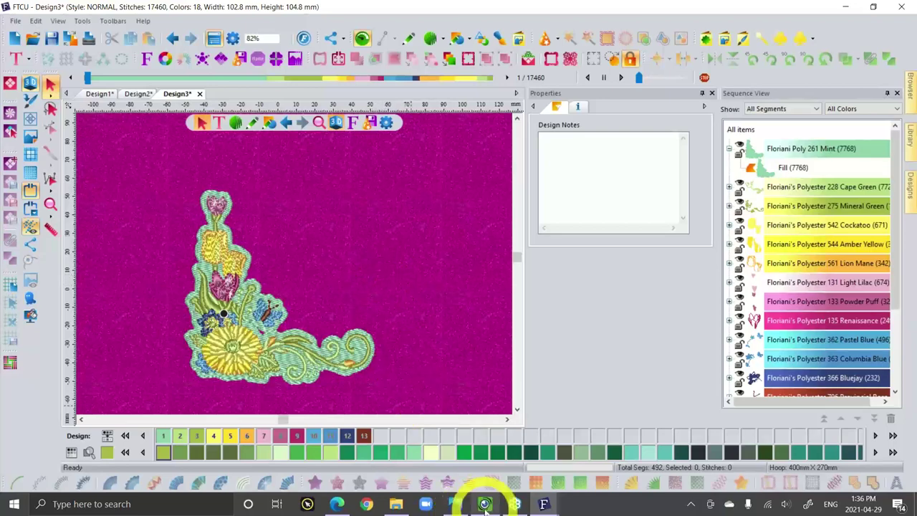
# Switch to Photos, advance to the Print Design Info Pages slide, and return to FTCU.
pyautogui.click(455, 503)
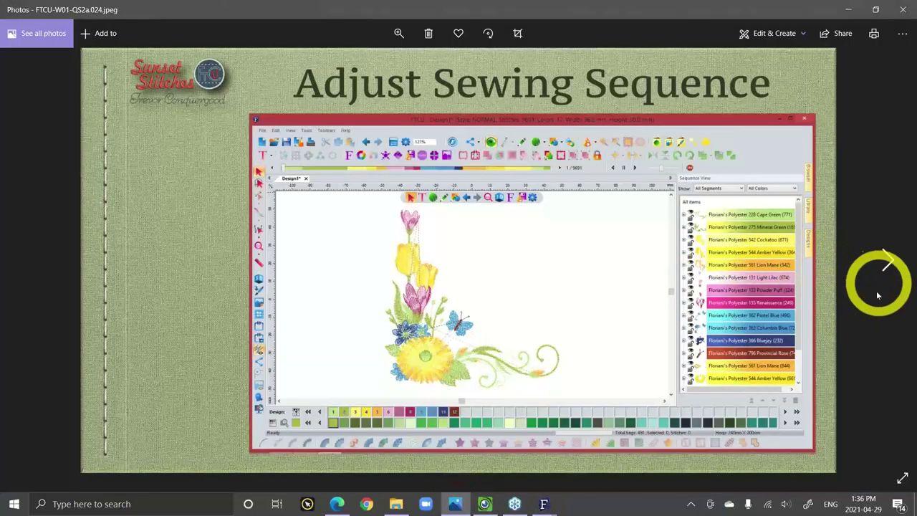
pyautogui.click(883, 262)
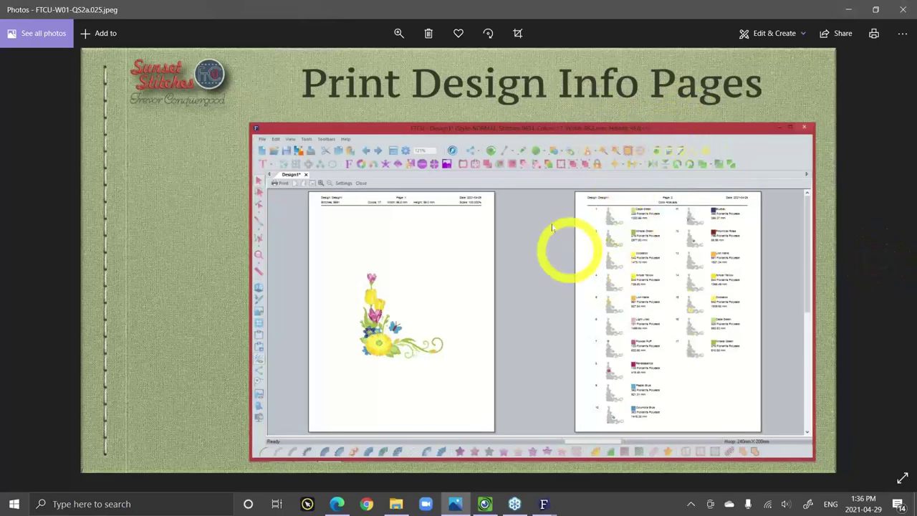
pyautogui.click(543, 501)
pyautogui.click(693, 440)
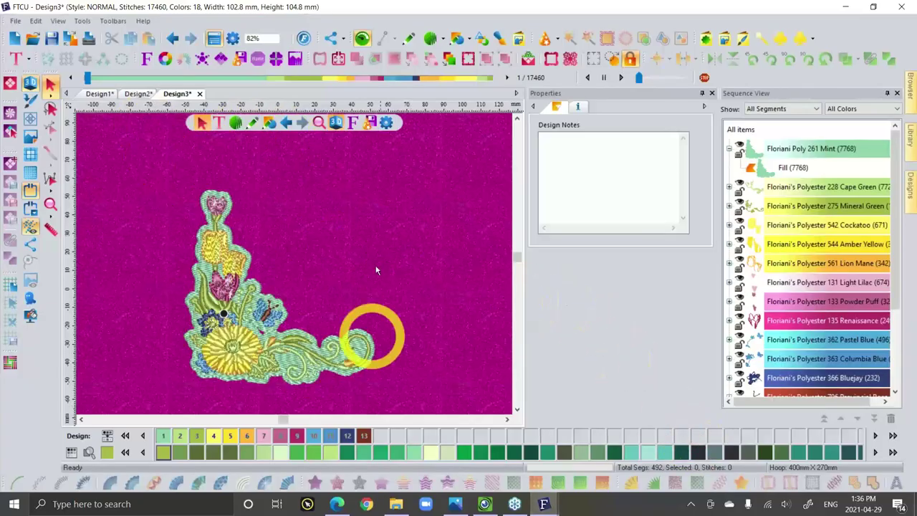
# Hide the hoop to view the design on the fabric alone, and show the hoop again.
pyautogui.click(31, 189)
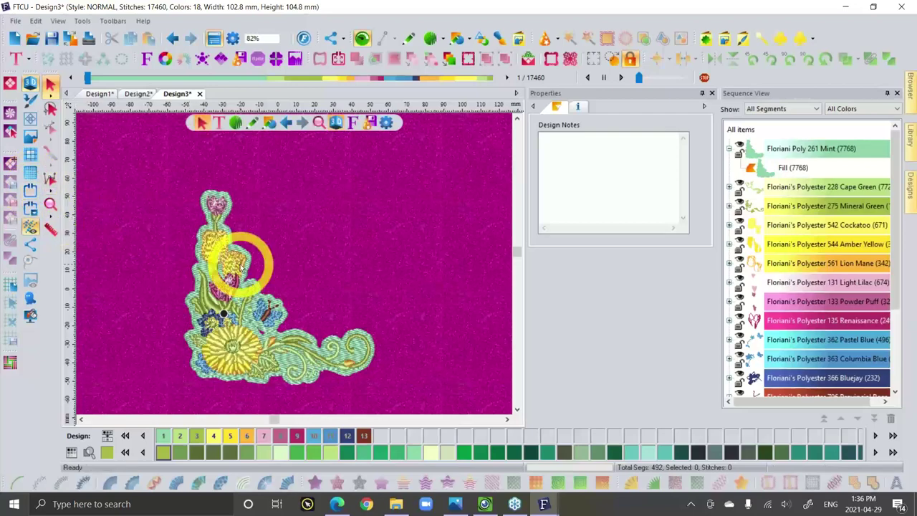
pyautogui.scroll(-5, 240, 269)
pyautogui.scroll(2, 240, 269)
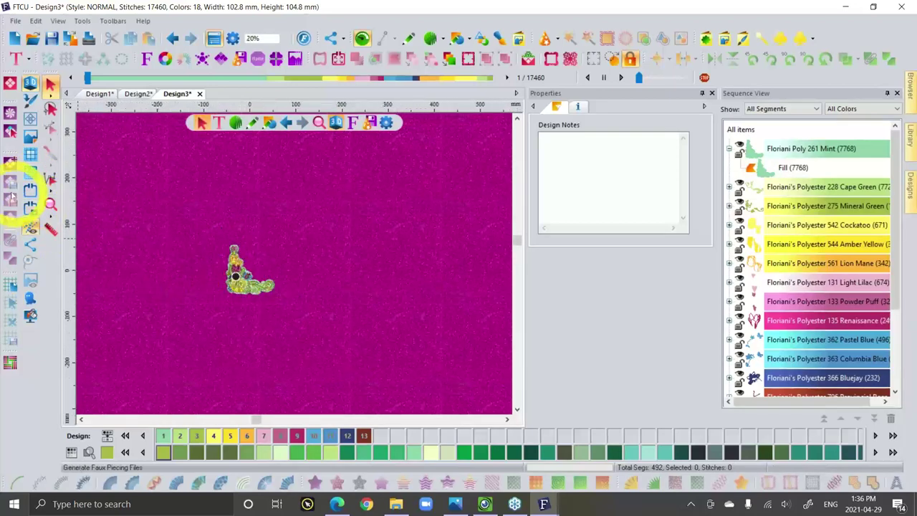
pyautogui.click(29, 189)
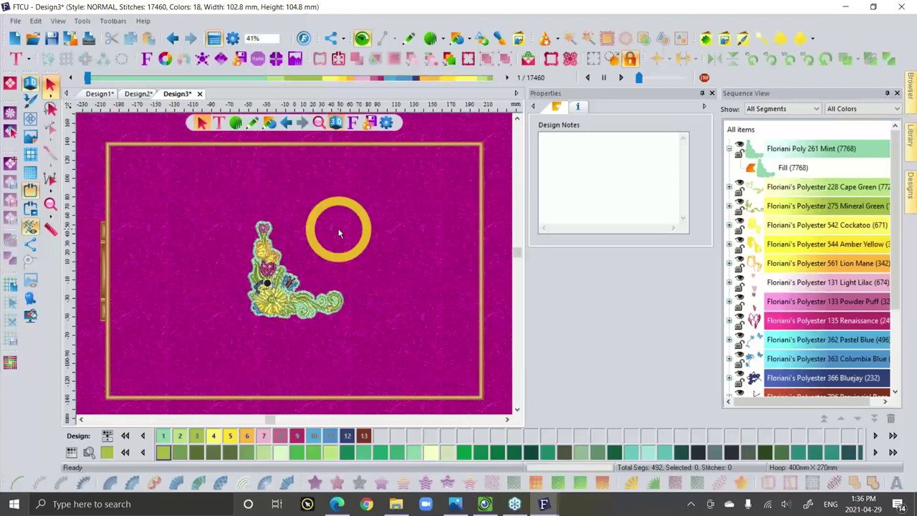
pyautogui.click(484, 501)
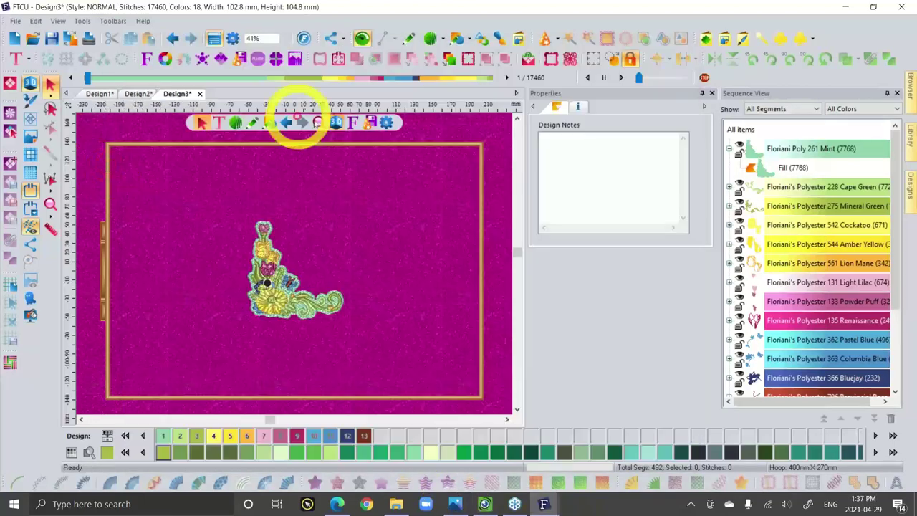
# Open the print preview of the design and enable Show Crosshair in the print settings.
pyautogui.click(89, 37)
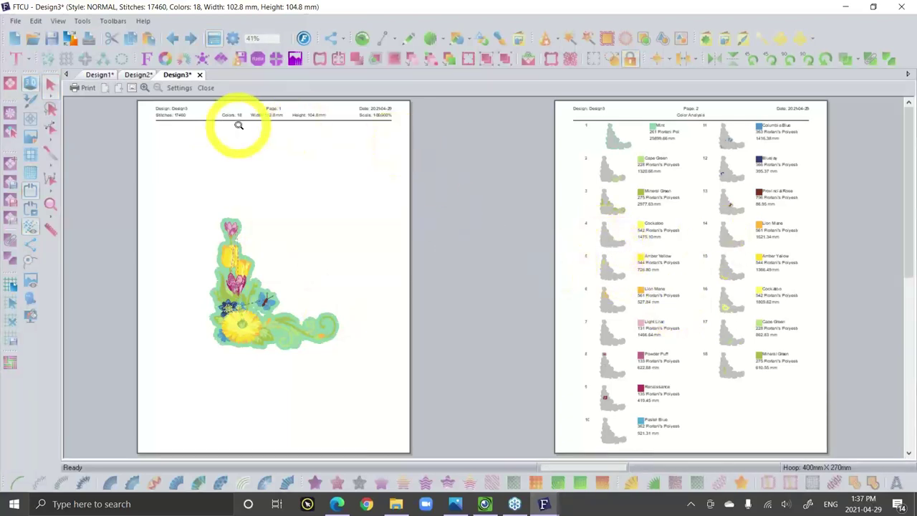
pyautogui.click(181, 88)
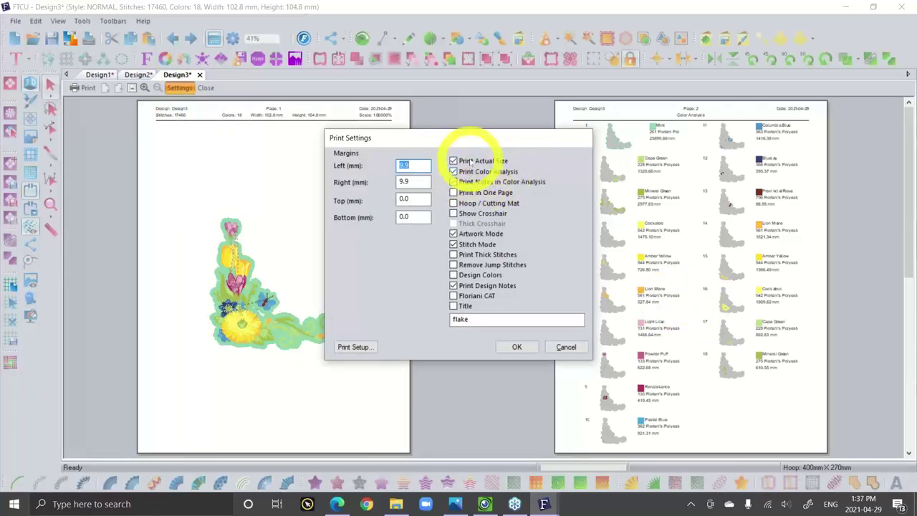
pyautogui.click(505, 162)
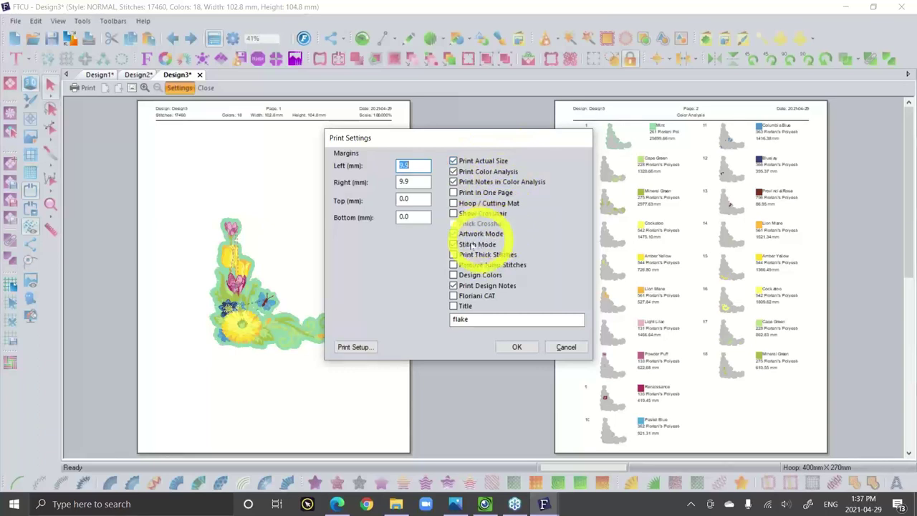
pyautogui.click(473, 245)
pyautogui.click(488, 233)
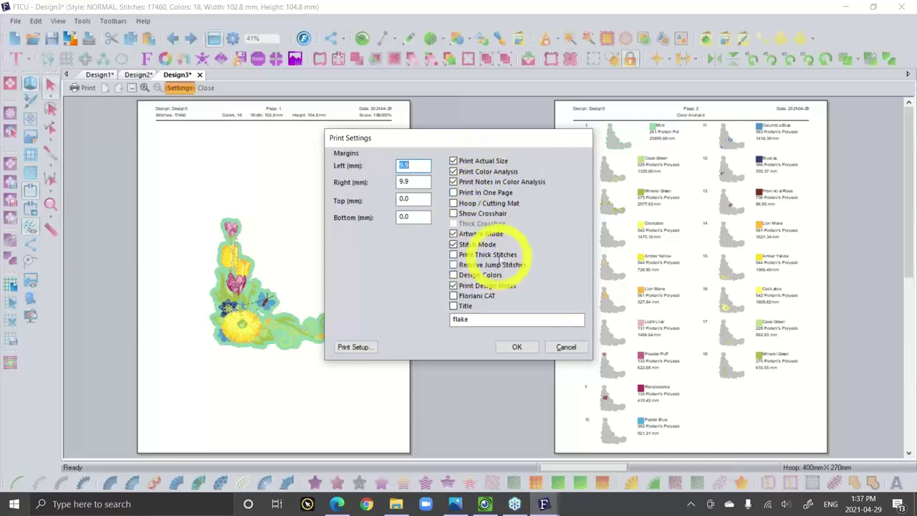
pyautogui.click(454, 214)
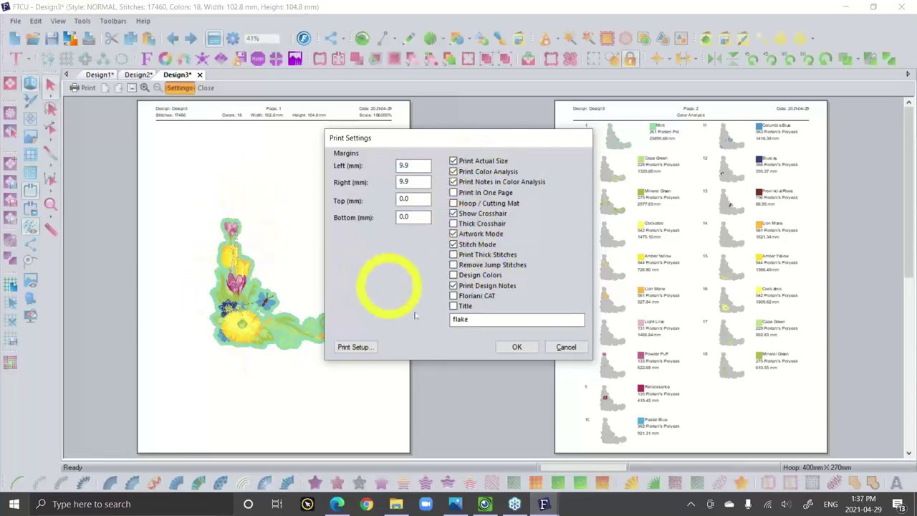
pyautogui.click(516, 347)
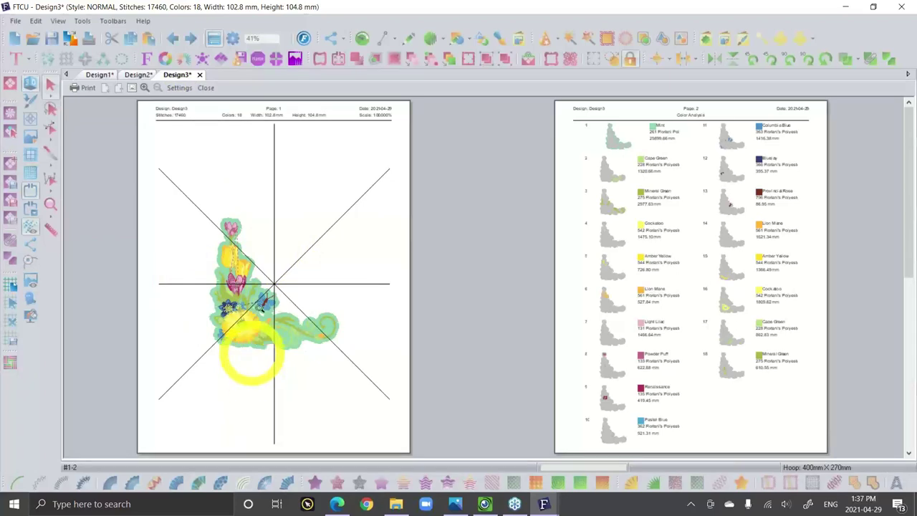
# Check the Print Design Notes option in the print settings, close the preview and go to the Design Notes box.
pyautogui.click(179, 89)
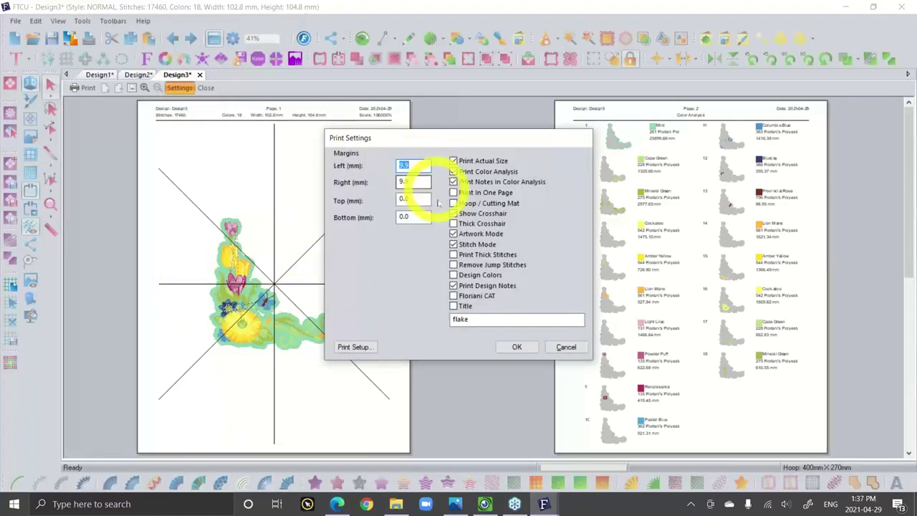
pyautogui.click(497, 286)
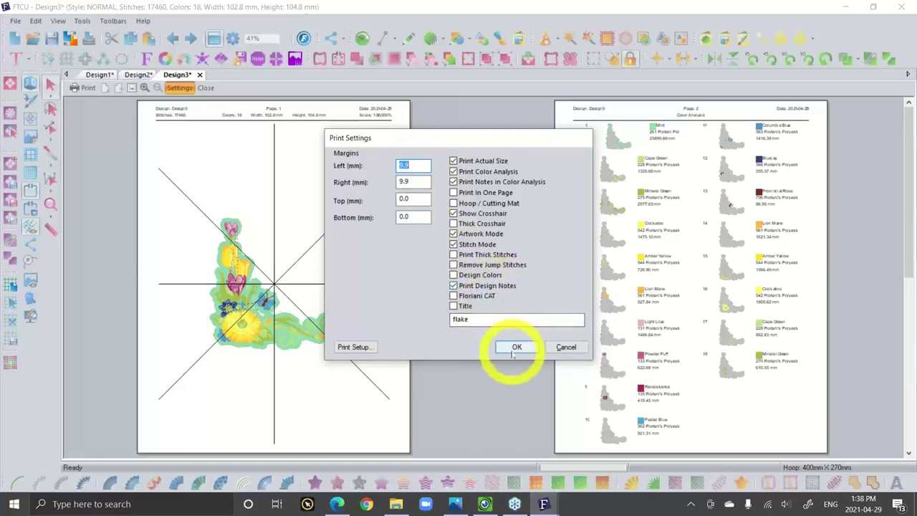
pyautogui.click(515, 347)
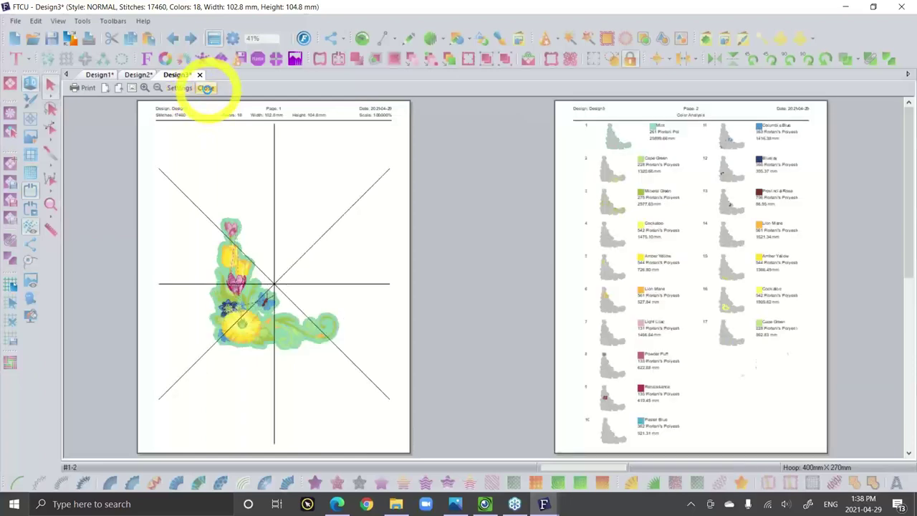
pyautogui.click(207, 88)
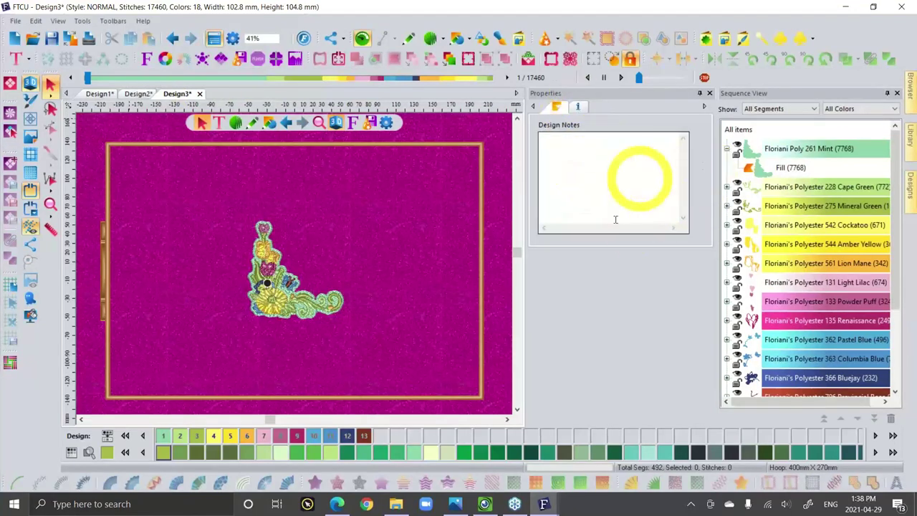
pyautogui.click(649, 175)
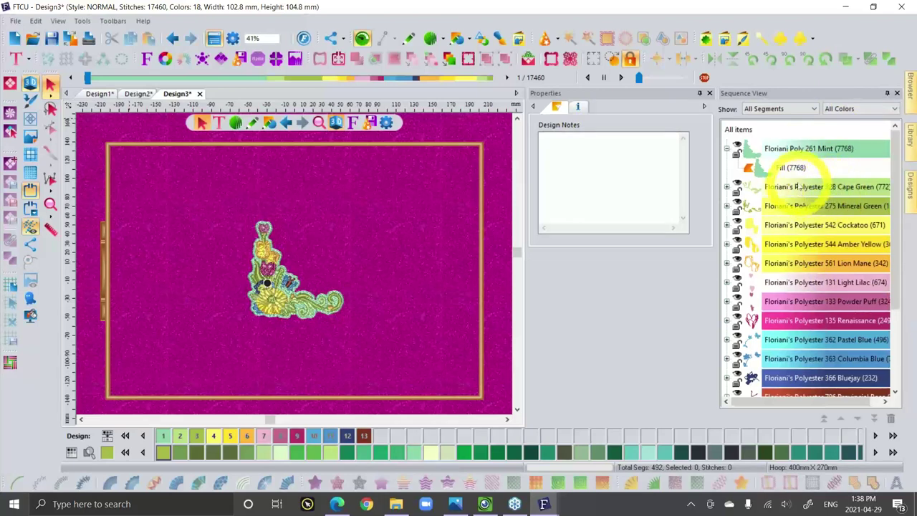
# Reset the workspace to its default layout and dock the Sequence View and Properties panels side by side.
pyautogui.click(114, 21)
pyautogui.moveTo(138, 419)
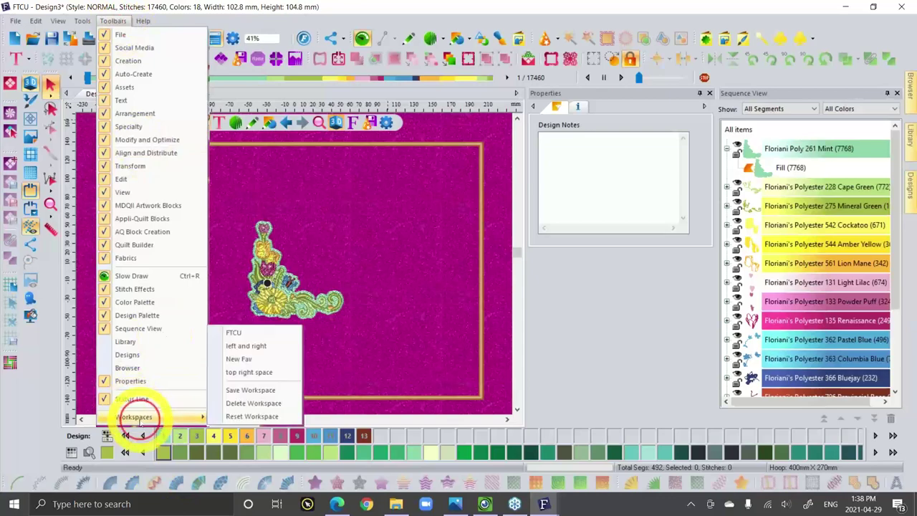
pyautogui.click(247, 415)
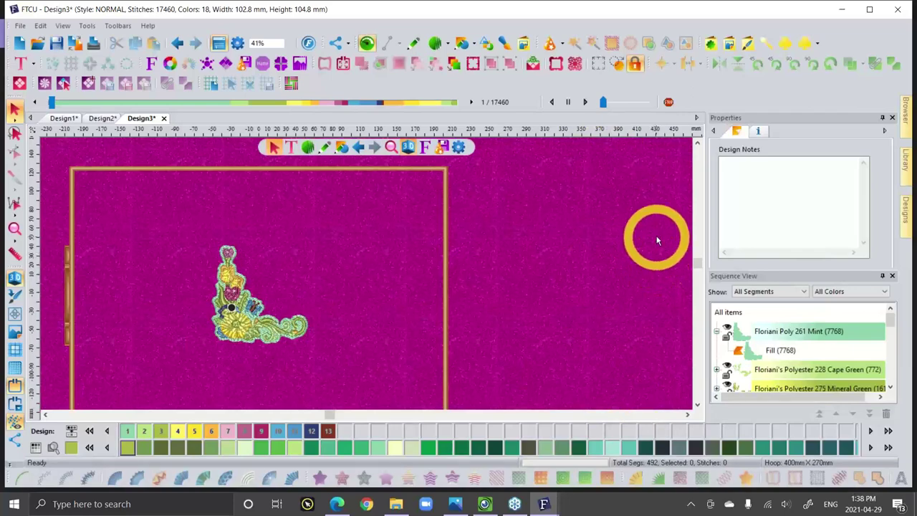
pyautogui.moveTo(782, 119); pyautogui.dragTo(821, 266)
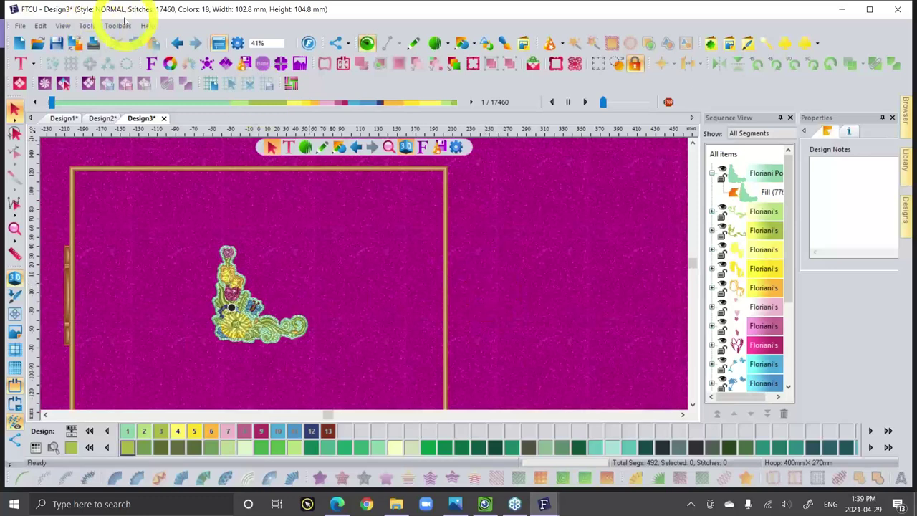
# Load the saved New Fav workspace layout.
pyautogui.click(118, 26)
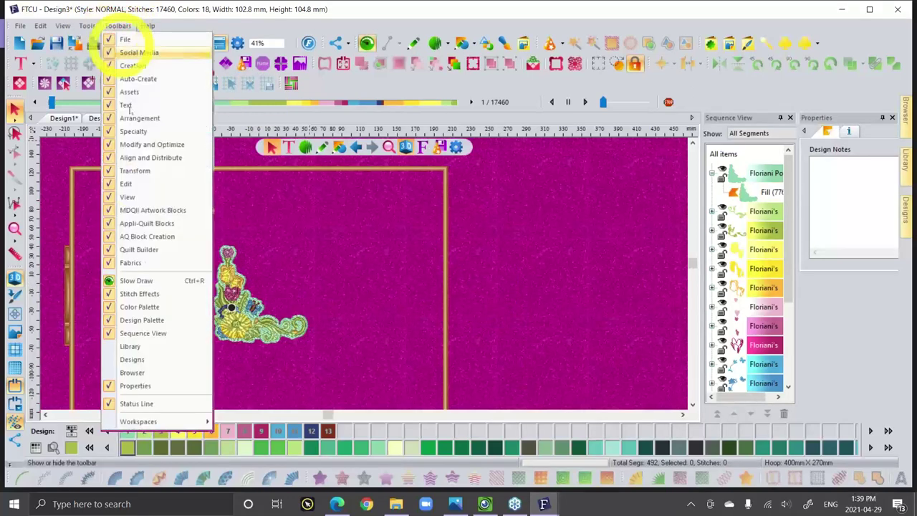
pyautogui.moveTo(161, 421)
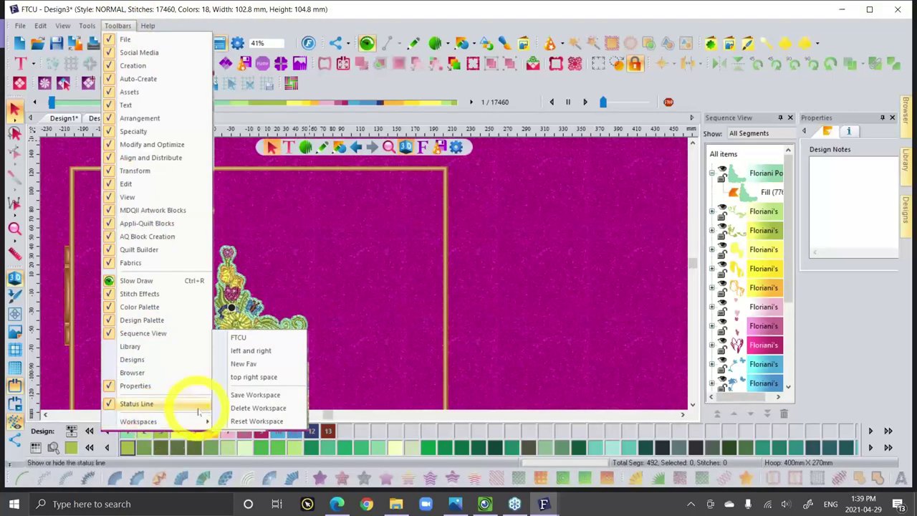
pyautogui.click(247, 364)
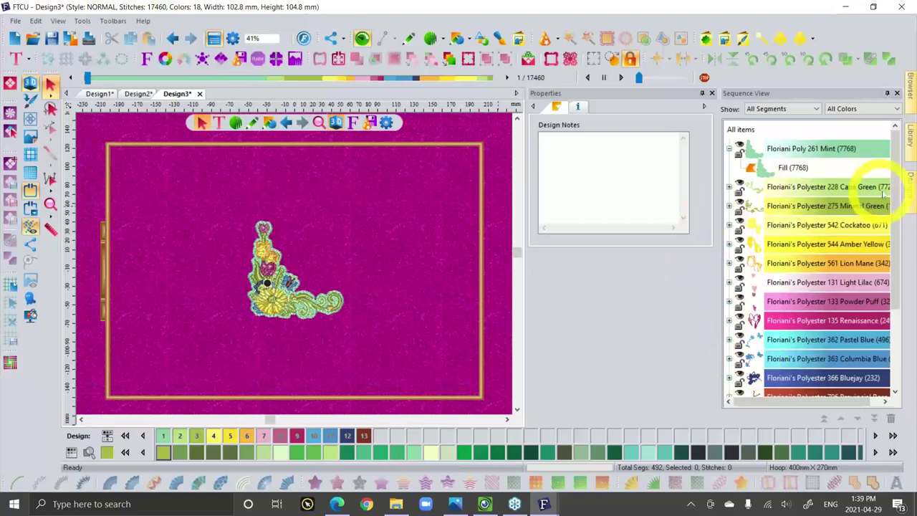
pyautogui.click(908, 184)
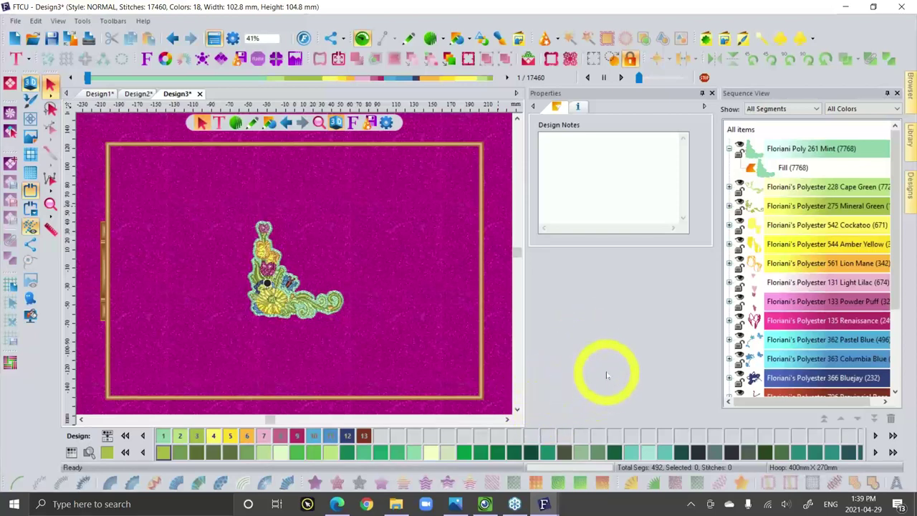
# Enter the design notes "This is the design we made of rhe the purple shit=rts." and "Add Mlar for sparcle." on separate lines.
pyautogui.click(598, 174)
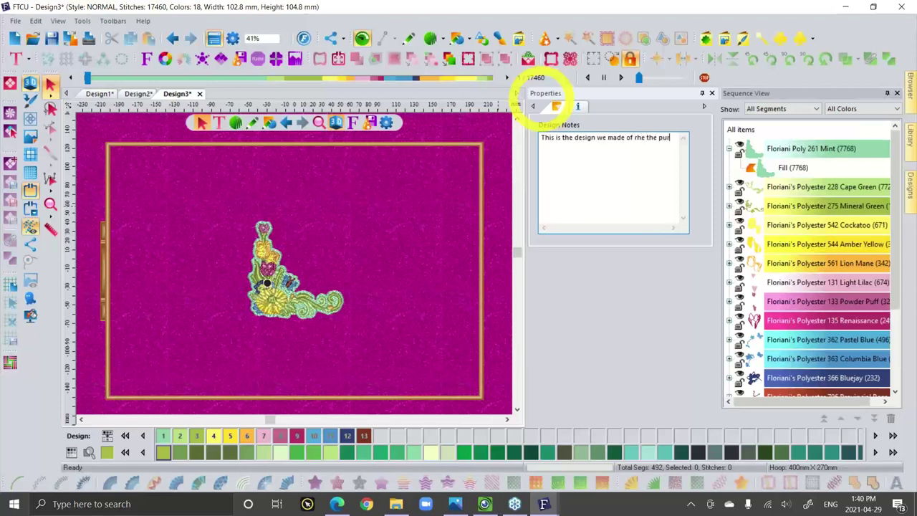
pyautogui.write('e shi')
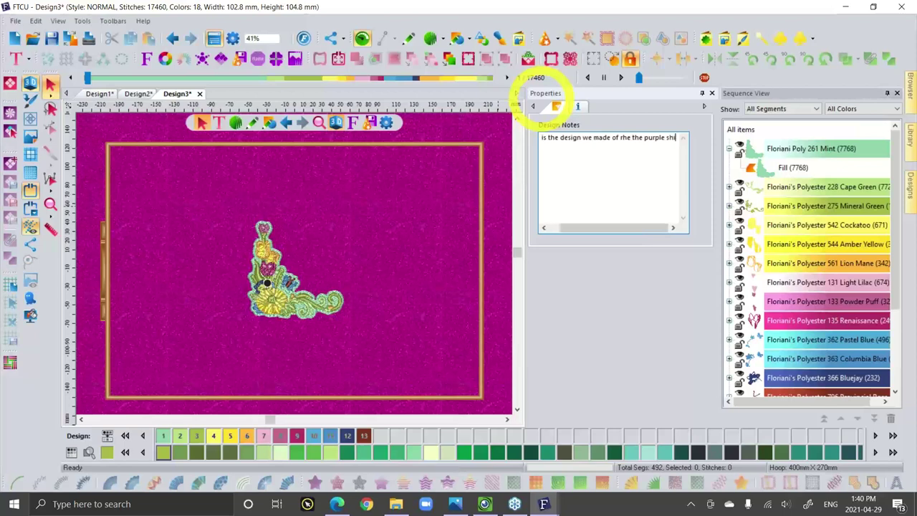
pyautogui.write('t=rts.')
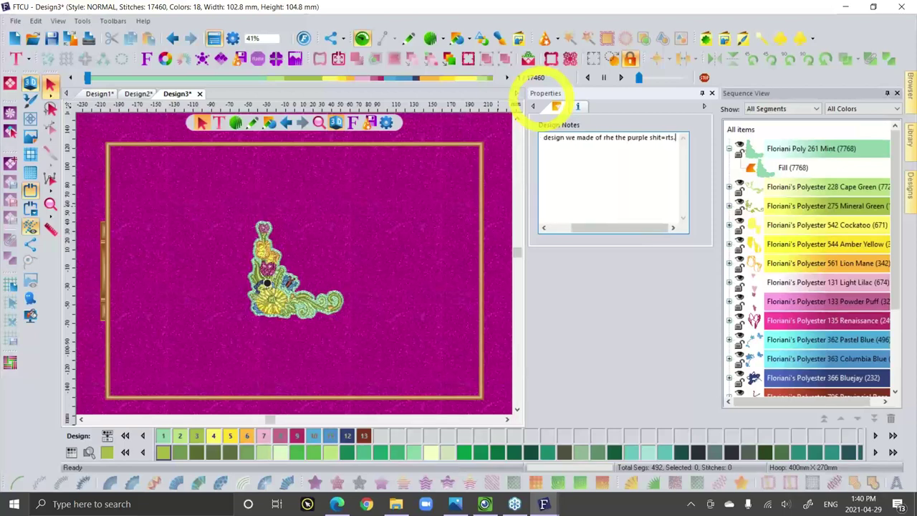
pyautogui.press('Return')
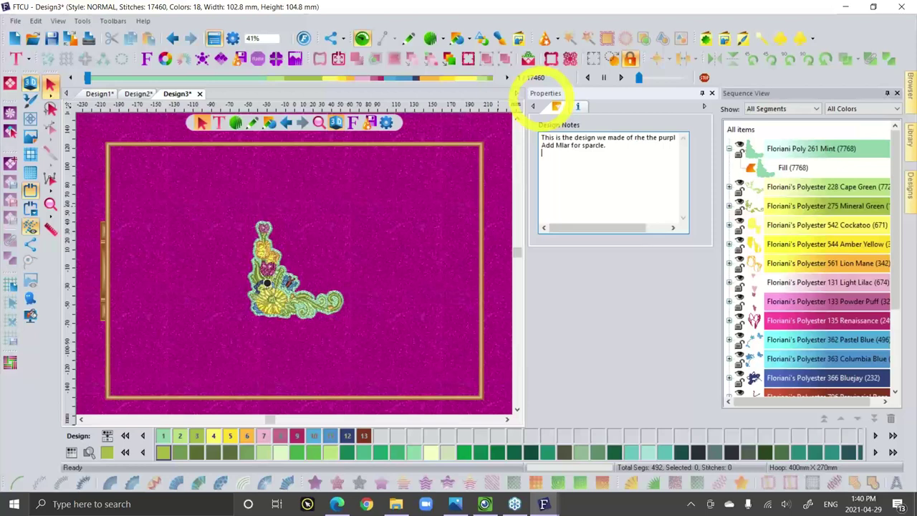
# Bring up the webcam window and return to FTCU.
pyautogui.click(487, 503)
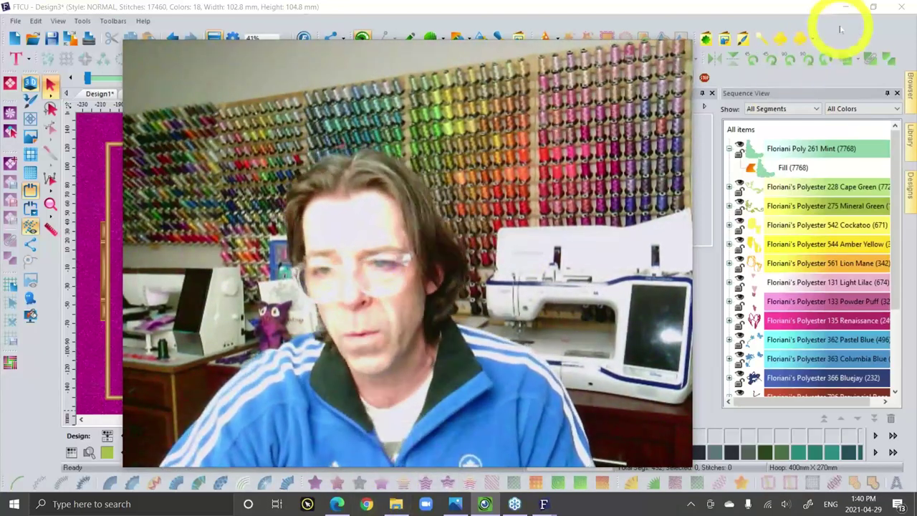
pyautogui.click(659, 174)
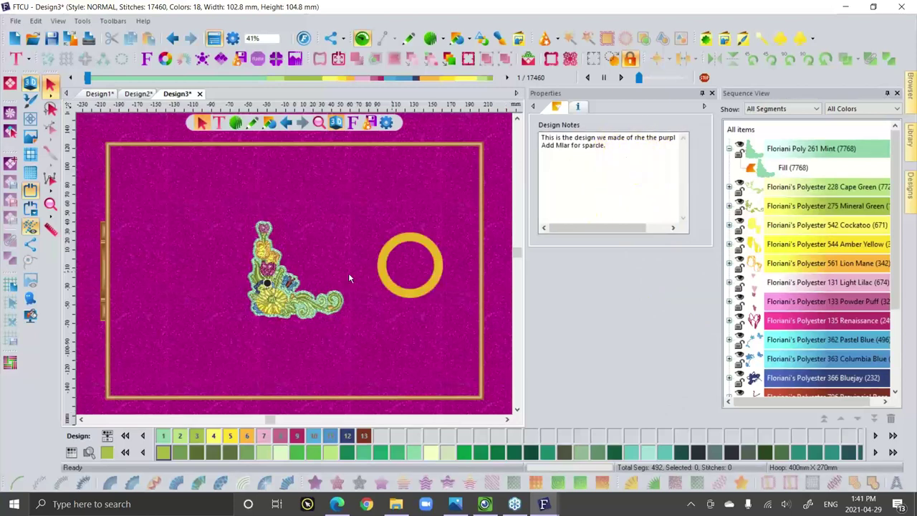
# Select the Cape Green segments and the Mint fill in the sequence, clear the selection, and inspect the flowers up close.
pyautogui.click(768, 186)
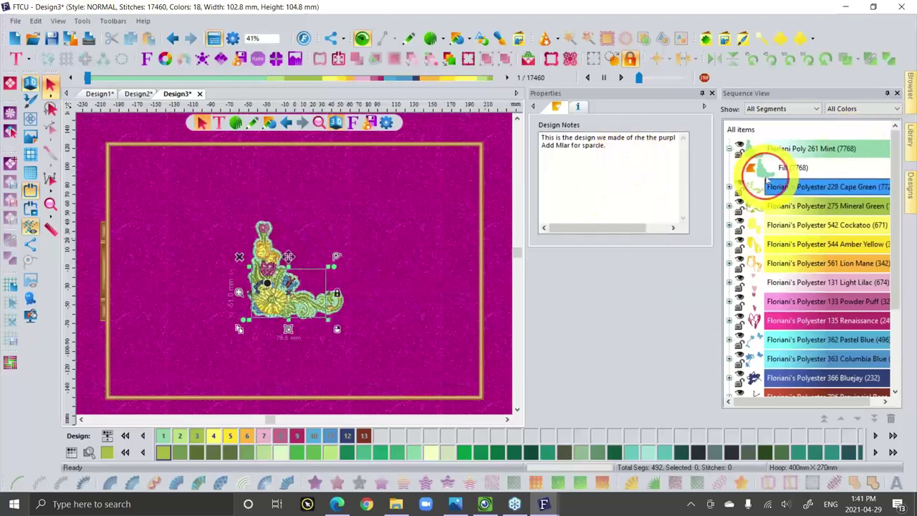
pyautogui.click(760, 151)
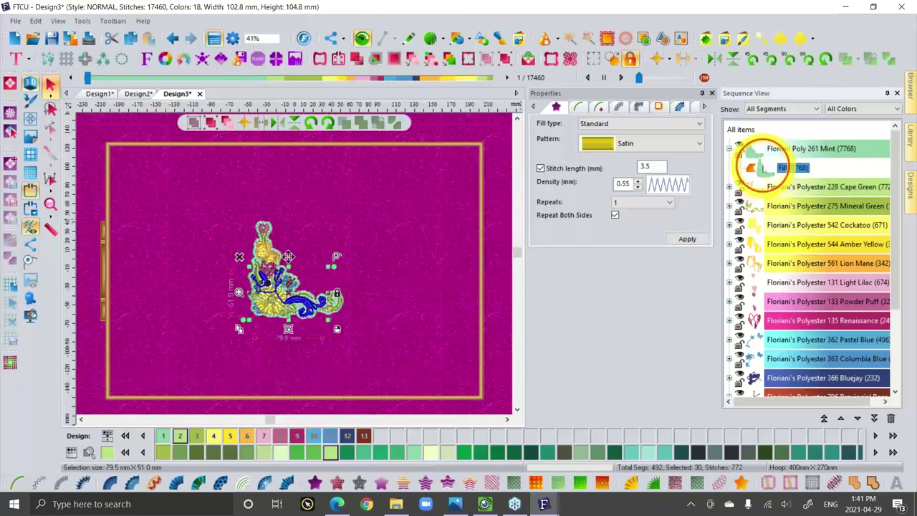
pyautogui.click(391, 179)
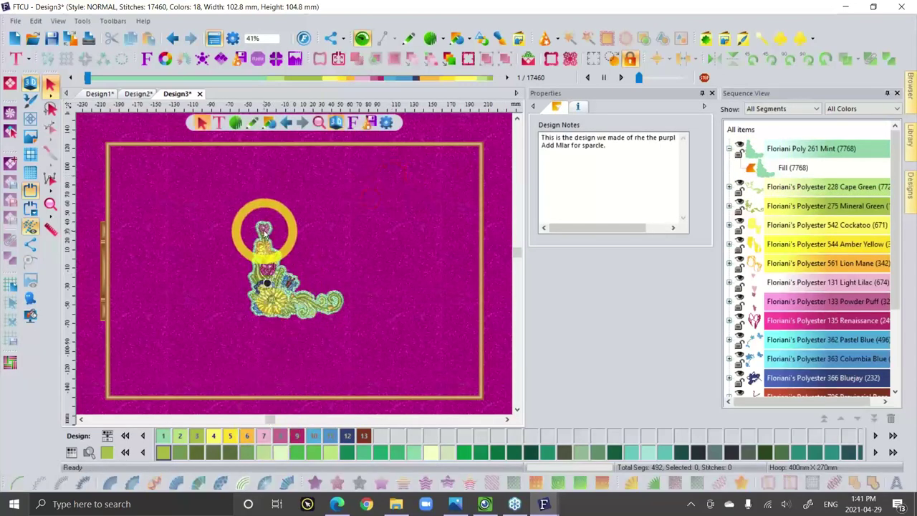
pyautogui.scroll(2, 264, 229)
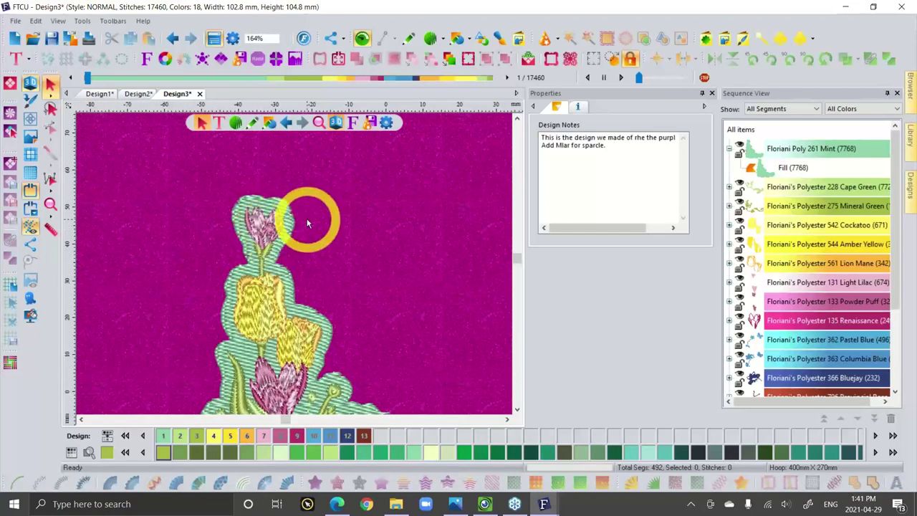
pyautogui.scroll(-1, 308, 224)
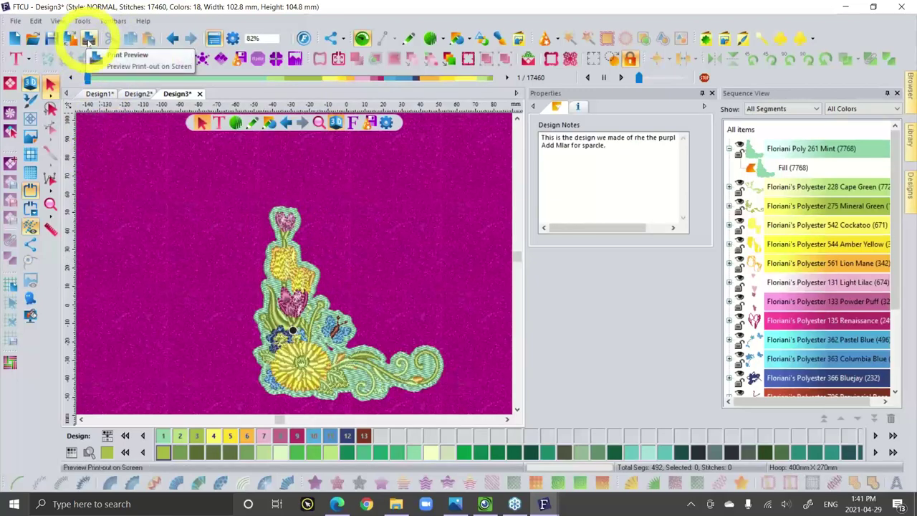
# Preview the print-out, enlarge the design notes at the foot of the first page, and close the preview.
pyautogui.click(89, 39)
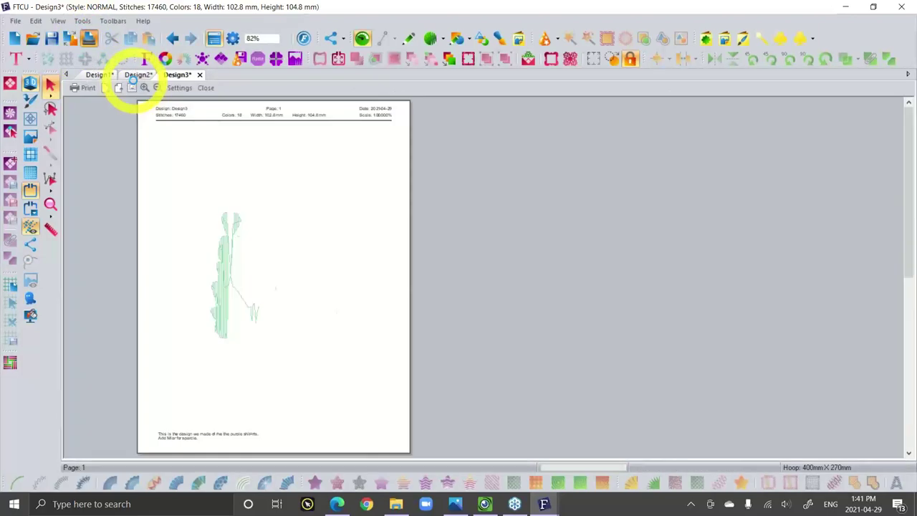
pyautogui.click(165, 431)
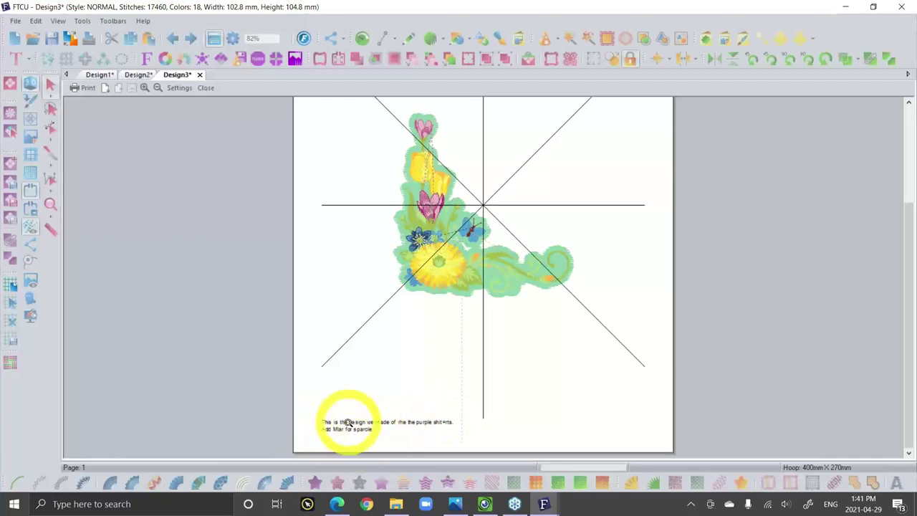
pyautogui.click(206, 87)
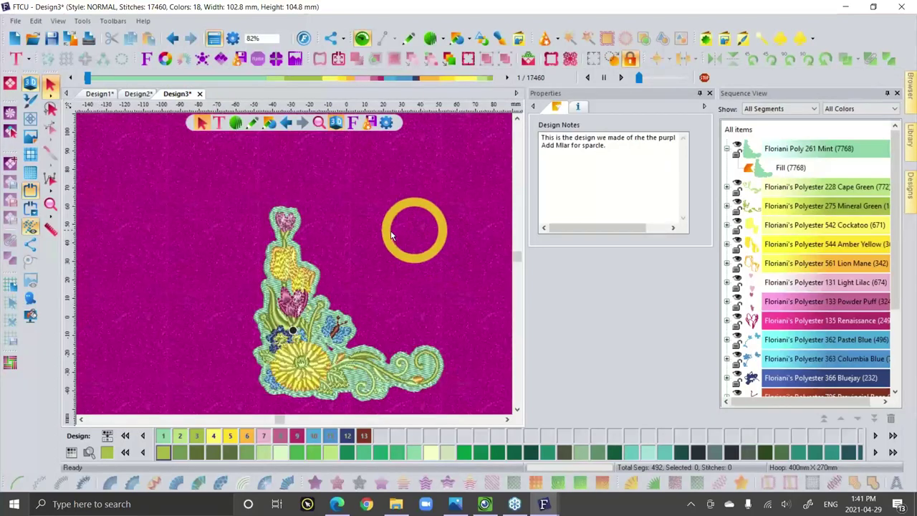
# View the design's file, size and stitch information and check its stitching speed setting.
pyautogui.click(577, 108)
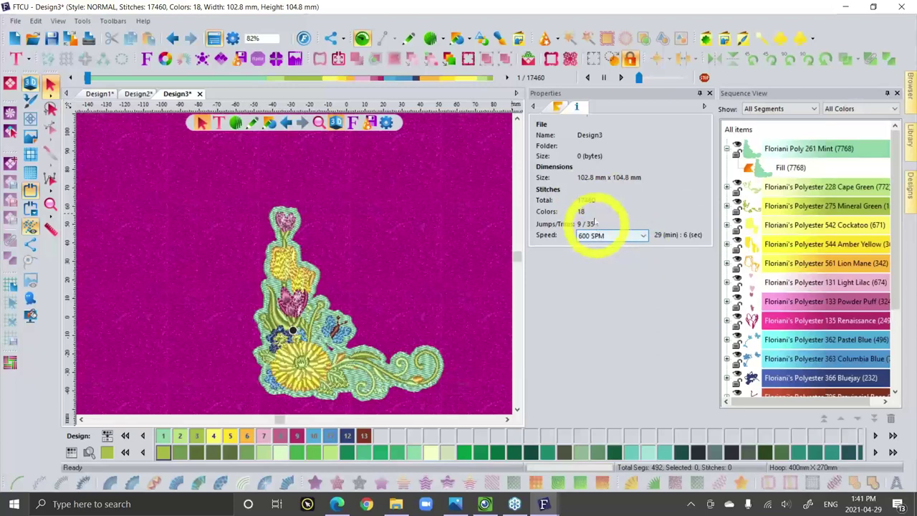
pyautogui.click(620, 235)
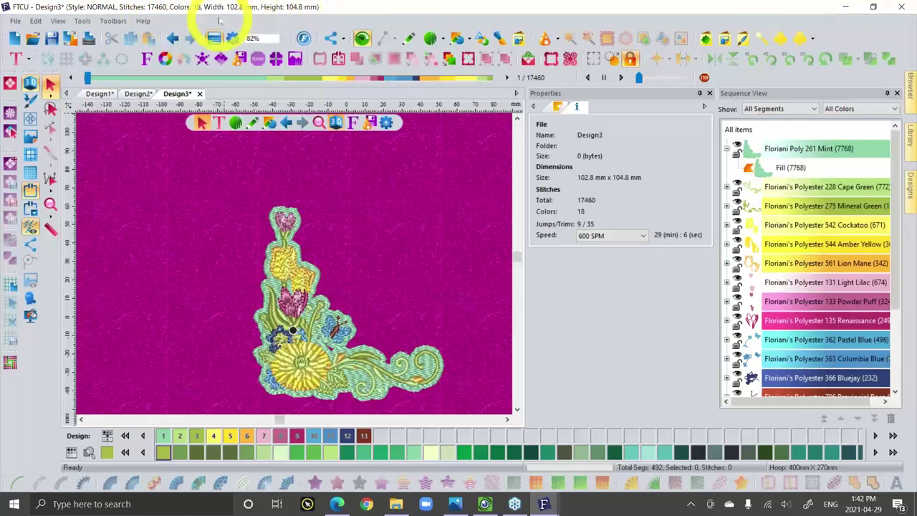
# Select the floral segments on top of the mint fill and change the workspace background to plain white.
pyautogui.click(309, 362)
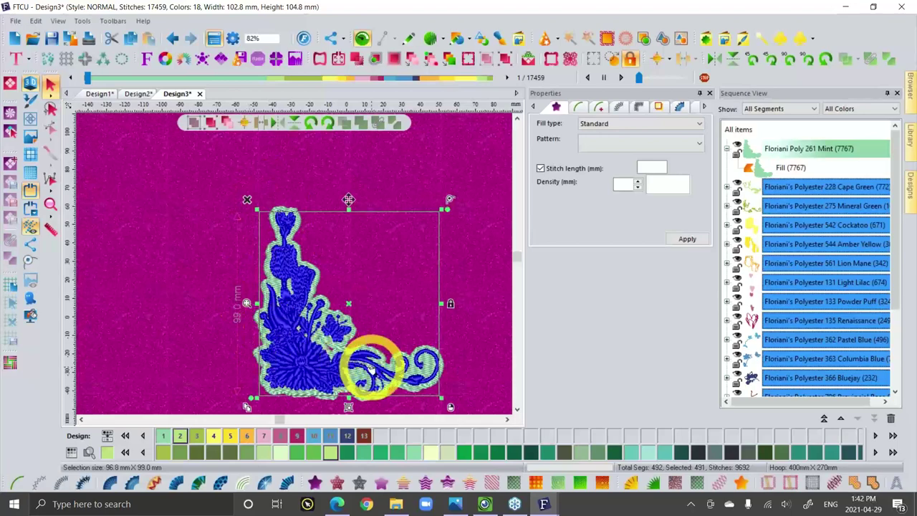
pyautogui.click(29, 315)
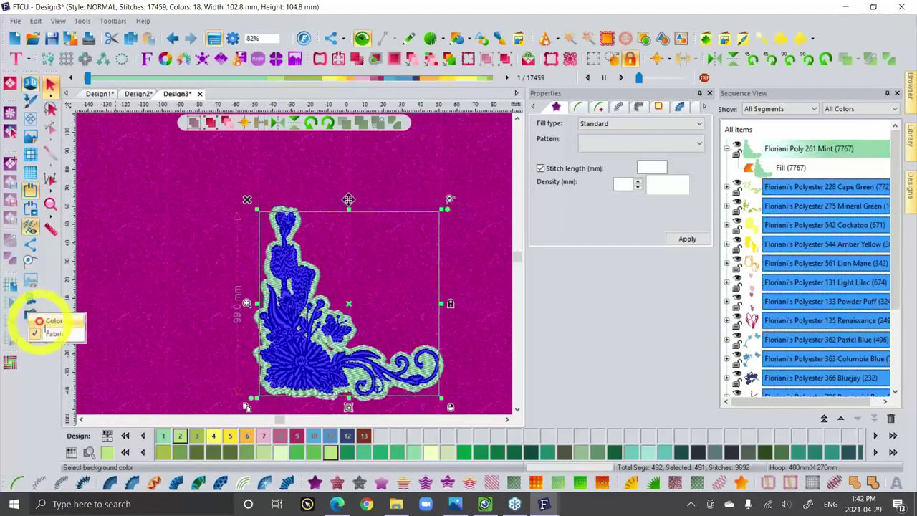
pyautogui.click(53, 321)
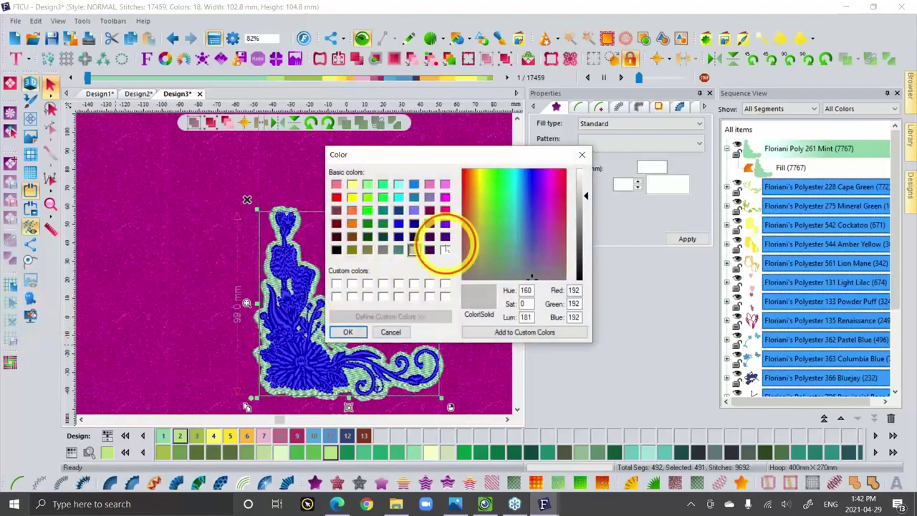
pyautogui.click(445, 249)
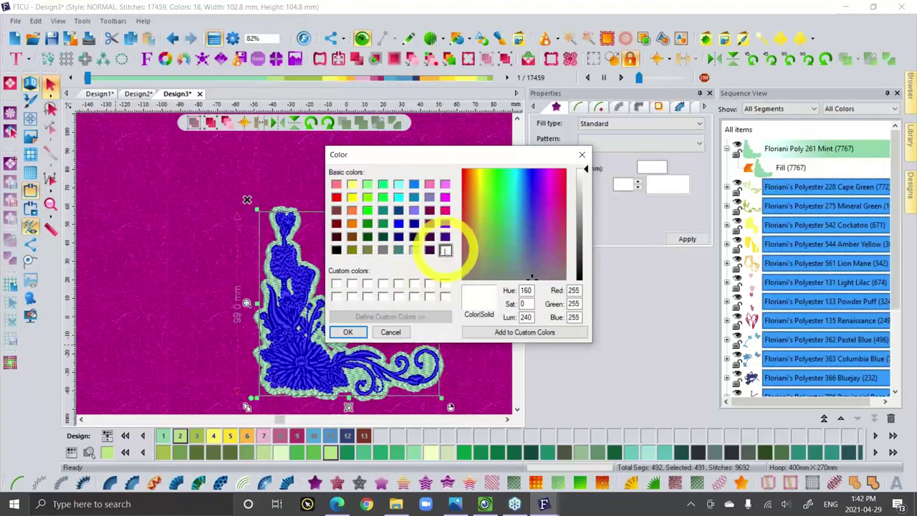
pyautogui.click(351, 330)
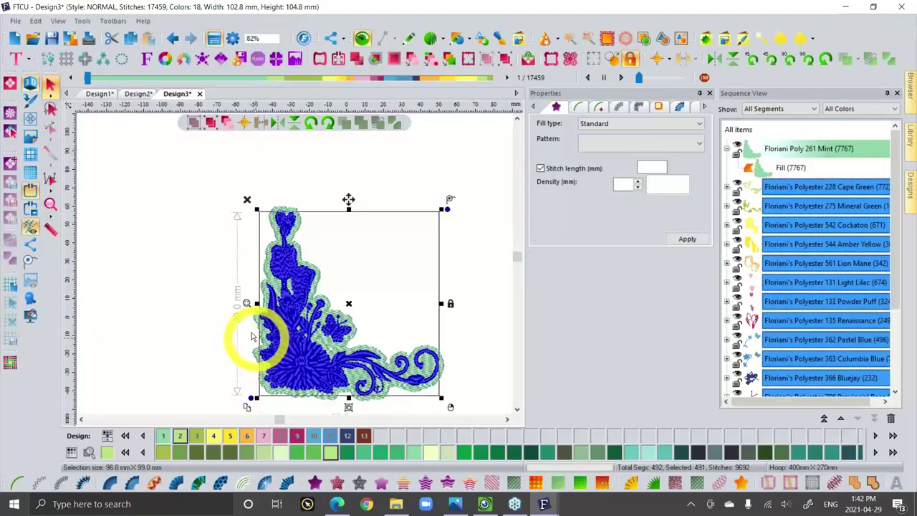
# Switch the measurement units to inches, clear the selection, and fit the whole hoop in view.
pyautogui.scroll(2, 250, 333)
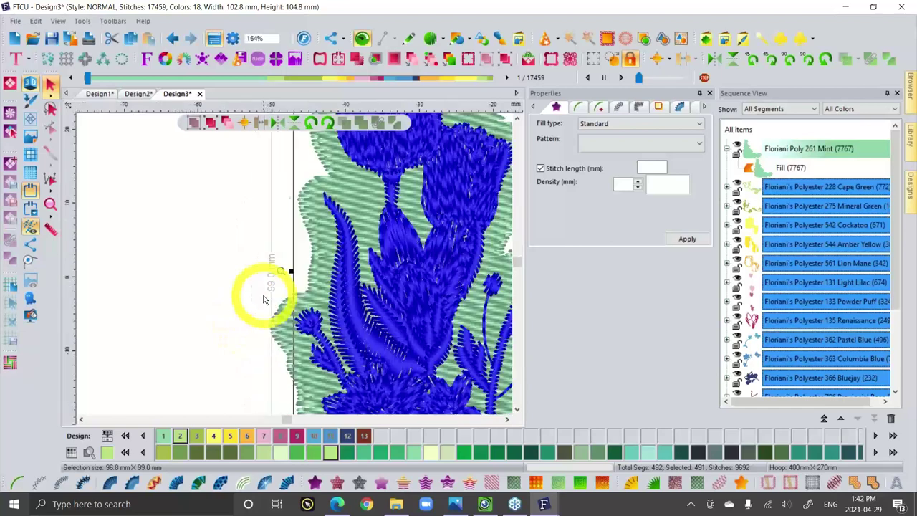
pyautogui.scroll(1, 373, 197)
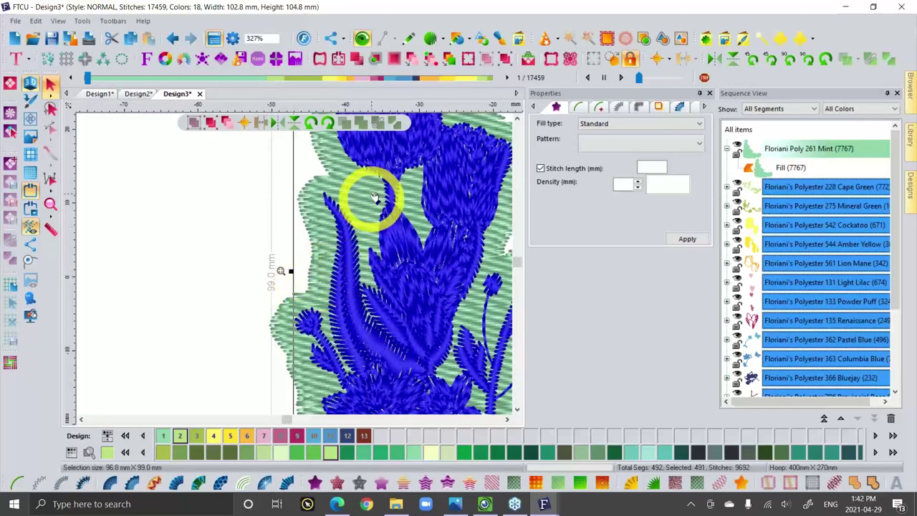
pyautogui.rightClick(372, 105)
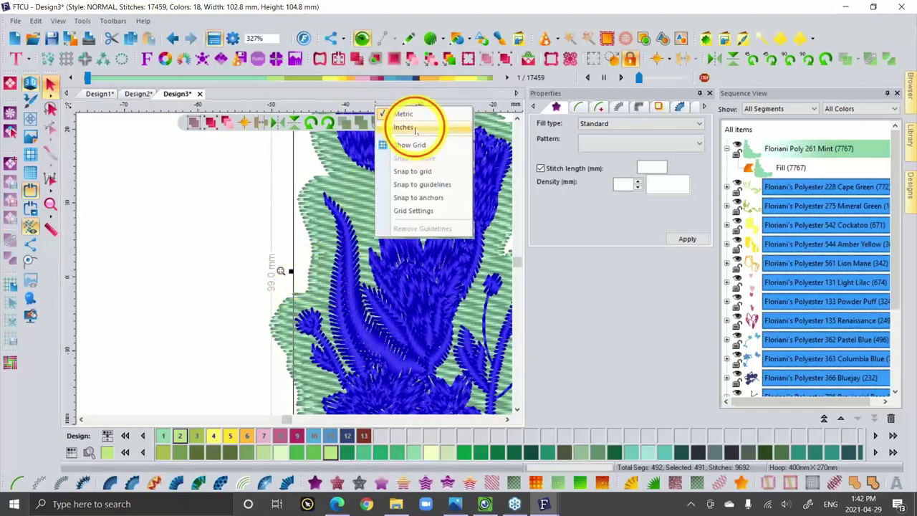
pyautogui.click(405, 128)
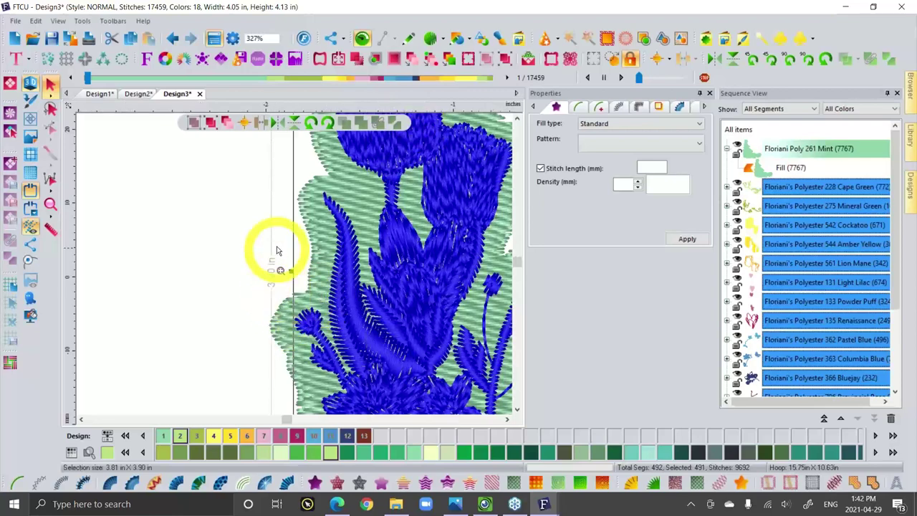
pyautogui.click(222, 257)
pyautogui.scroll(-1, 368, 256)
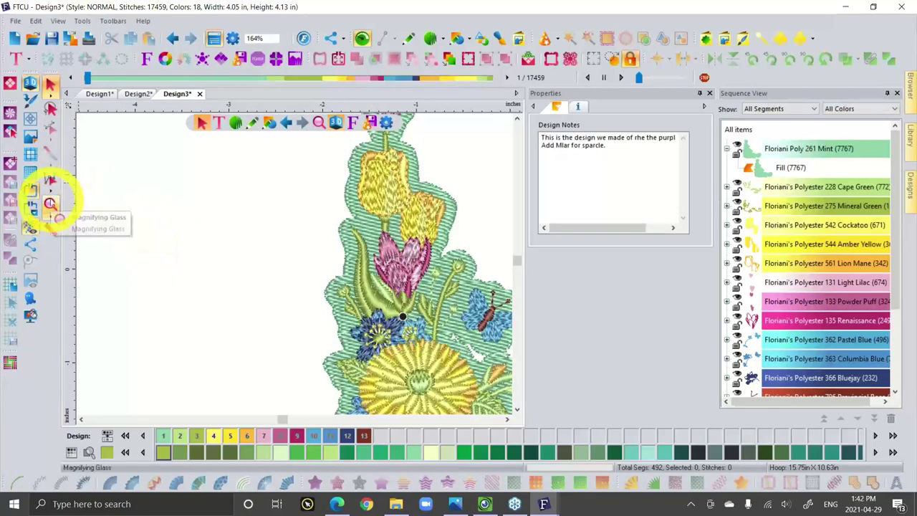
pyautogui.doubleClick(51, 203)
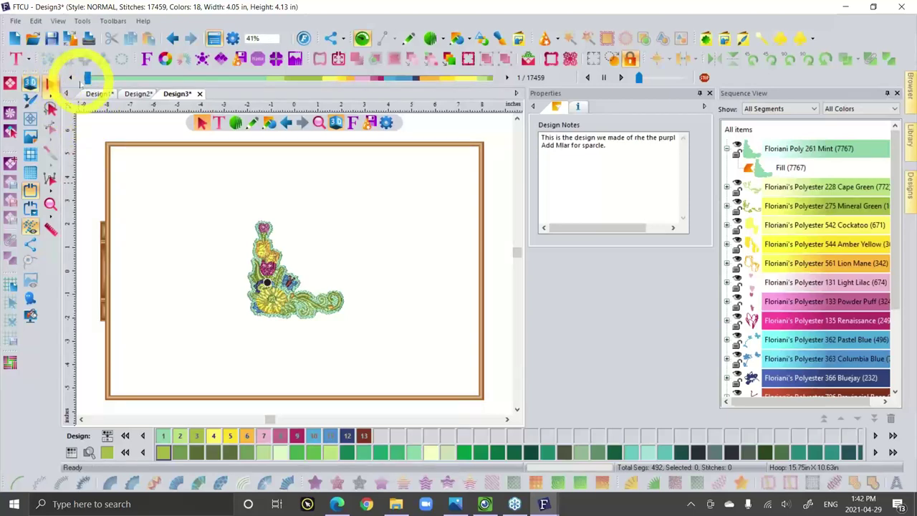
# Bring up the webcam window, show the "FTCU - How it Works" slide in Photos, and return to Design3 in FTCU.
pyautogui.click(485, 504)
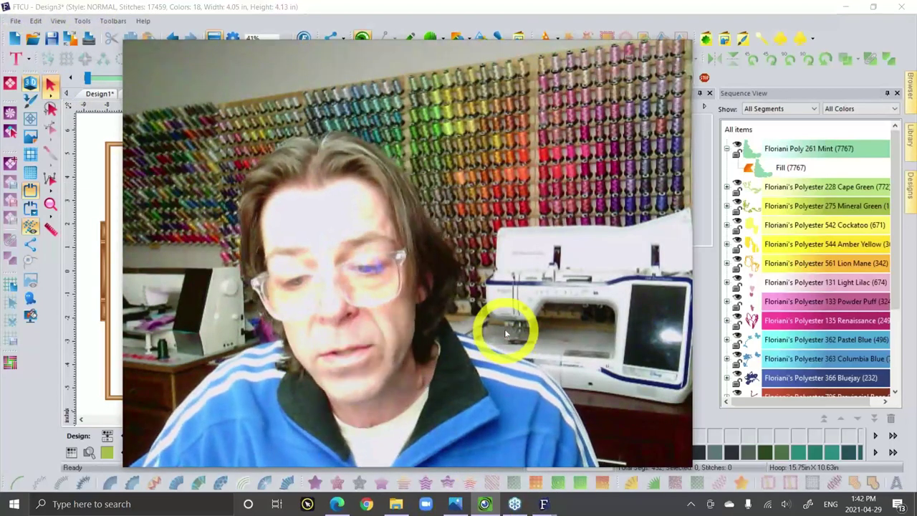
pyautogui.click(456, 504)
pyautogui.press('Right')
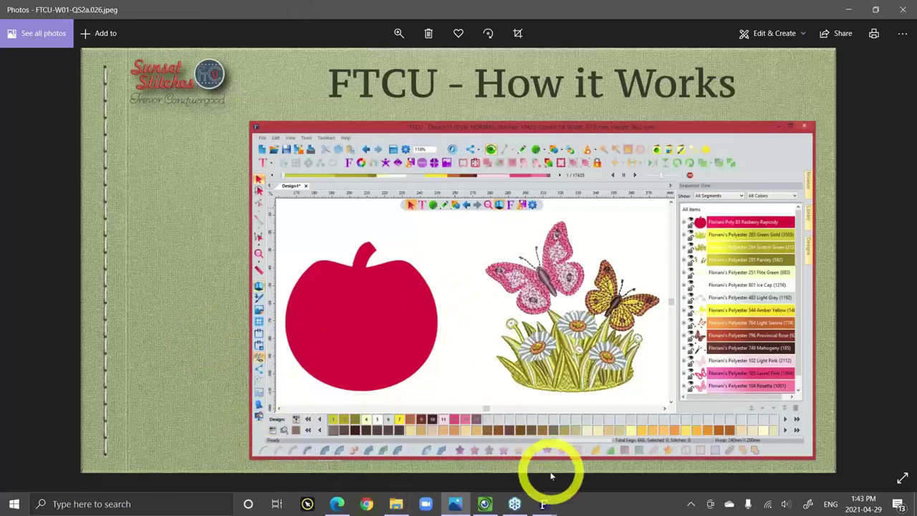
pyautogui.click(543, 501)
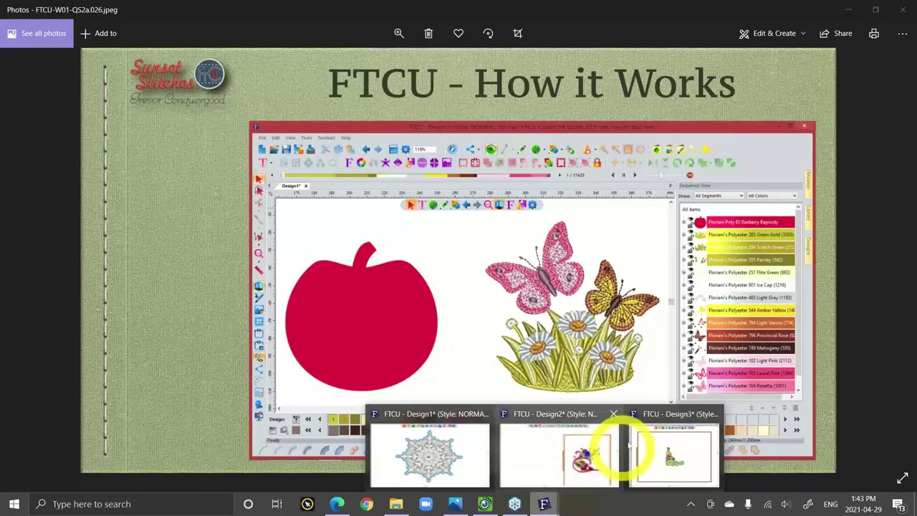
pyautogui.click(663, 440)
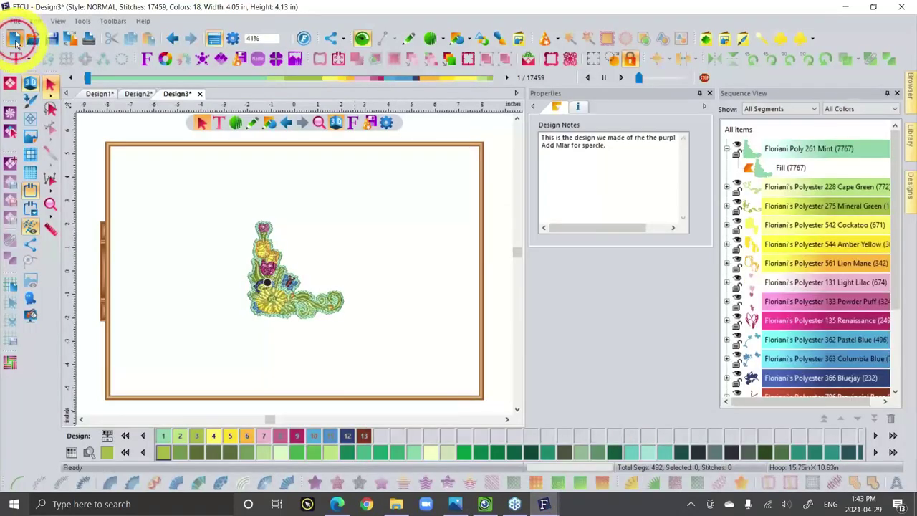
# Create a new design, insert the "apple" shape from the Custom Shapes library, and clear the selection.
pyautogui.click(16, 40)
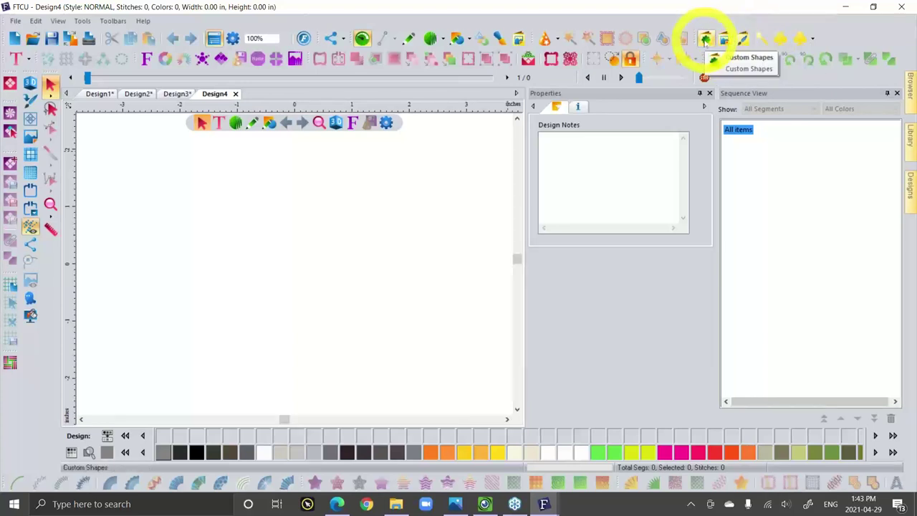
pyautogui.click(705, 40)
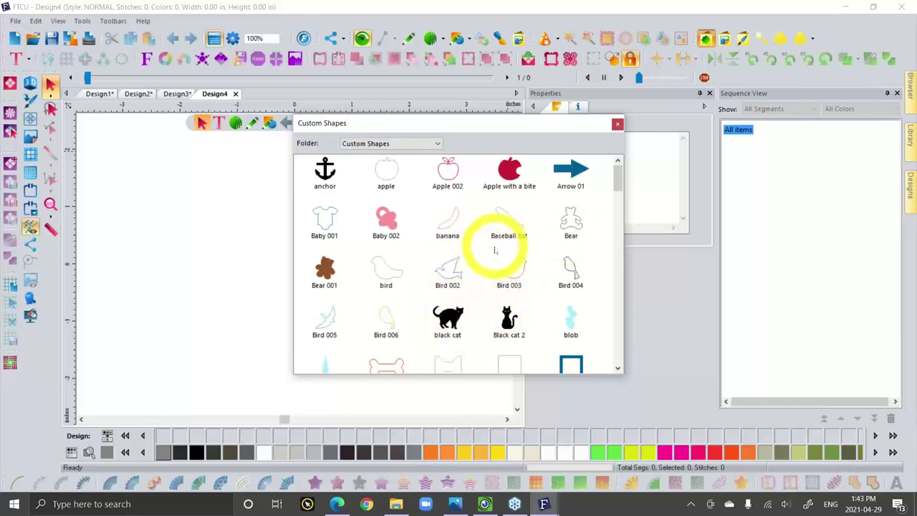
pyautogui.doubleClick(387, 169)
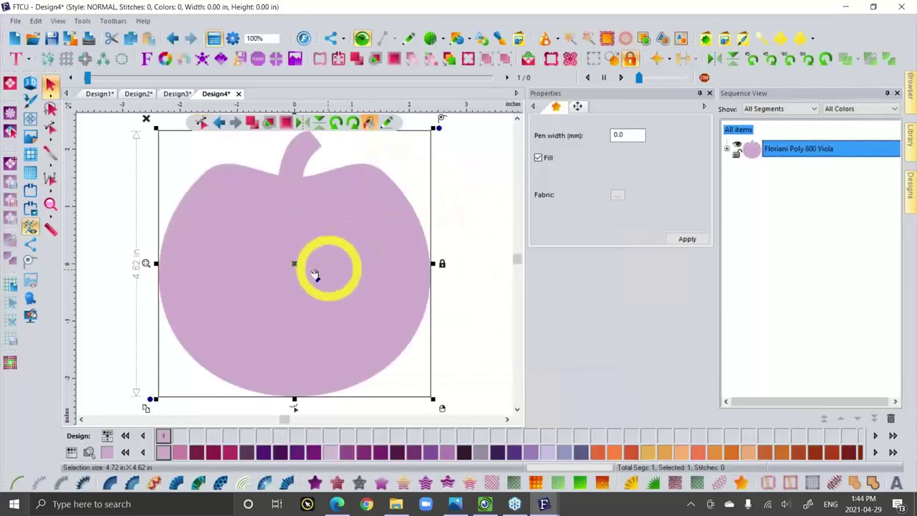
pyautogui.scroll(-2, 275, 279)
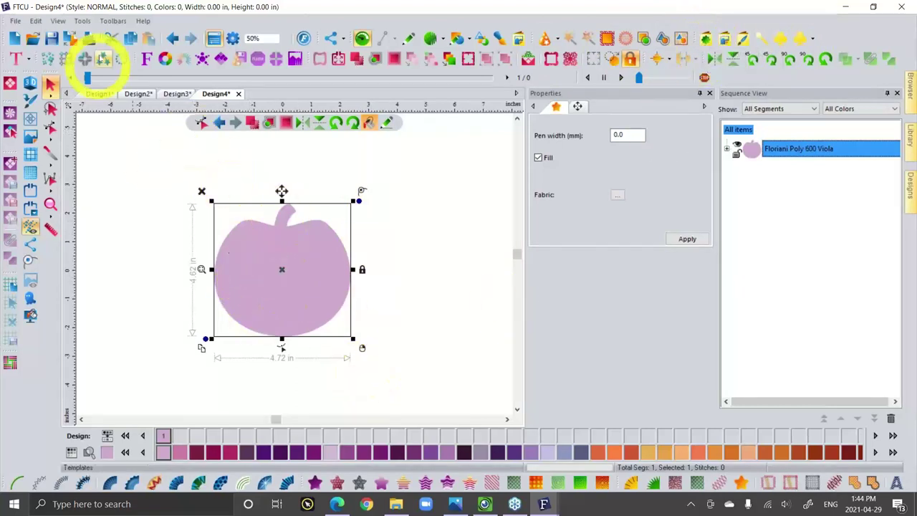
pyautogui.click(83, 21)
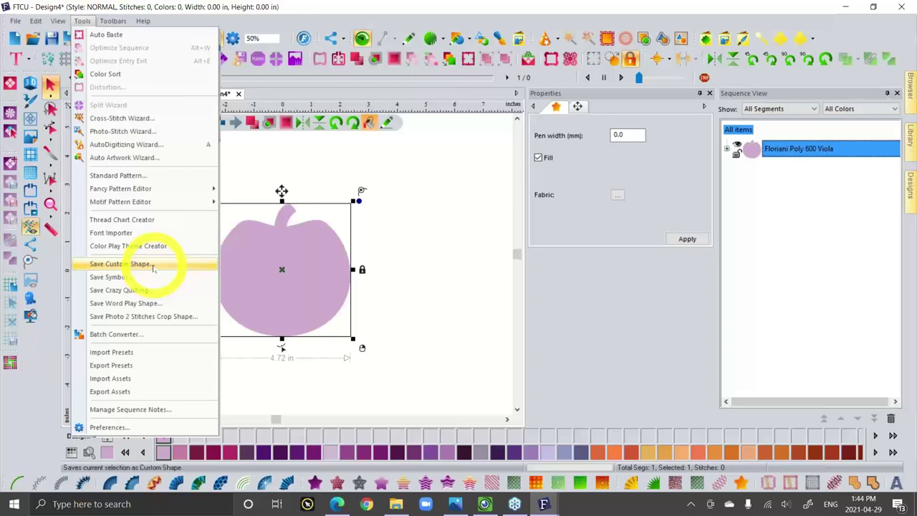
pyautogui.click(399, 238)
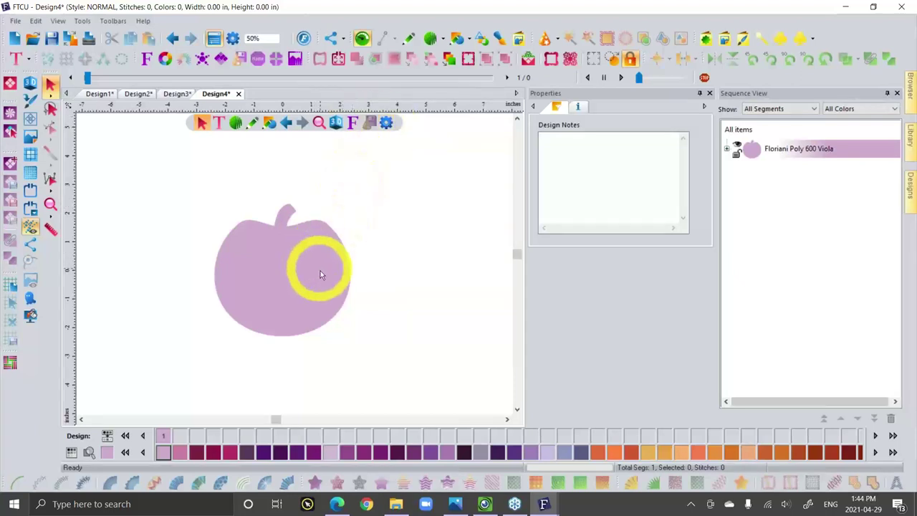
# Recolour the apple with the thread colour Floriani Poly 83 Rasberry Rapsody.
pyautogui.click(306, 246)
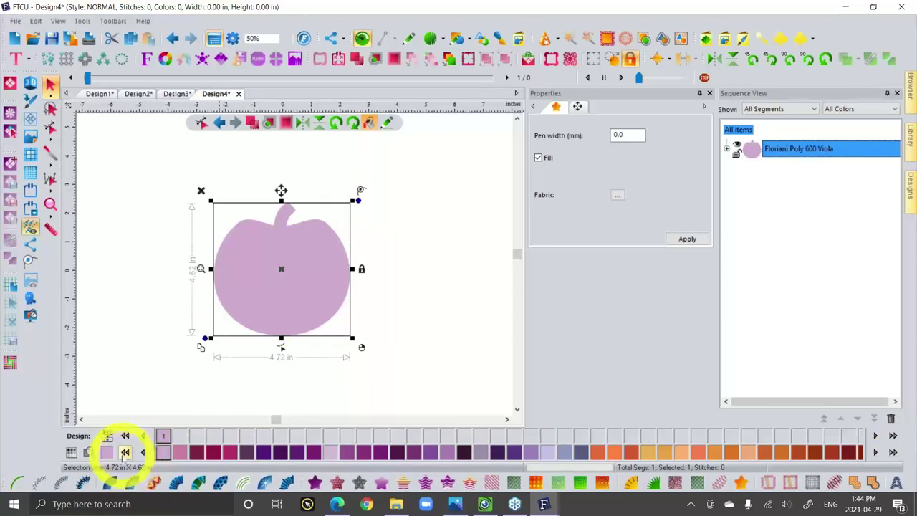
pyautogui.click(125, 451)
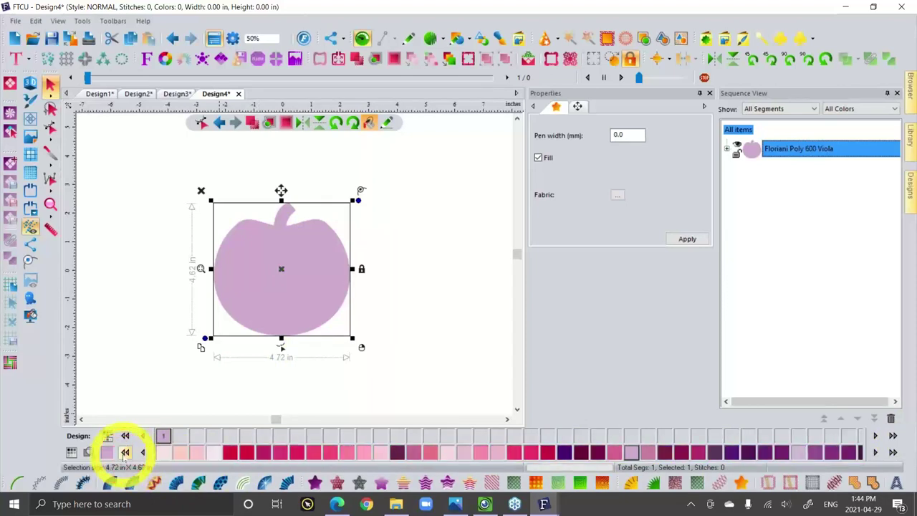
pyautogui.click(229, 453)
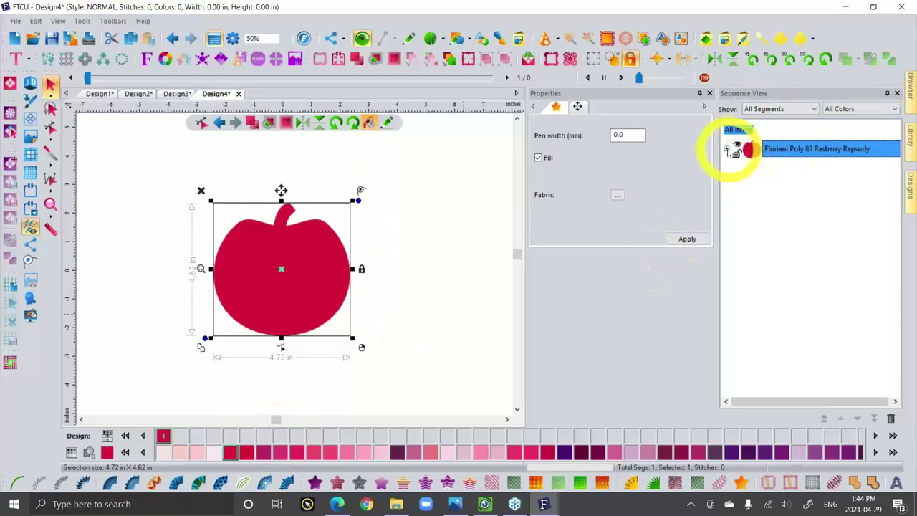
# Expand the apple's colour entry in the sequence, select its Artwork item, and point out the shape on the canvas.
pyautogui.click(727, 148)
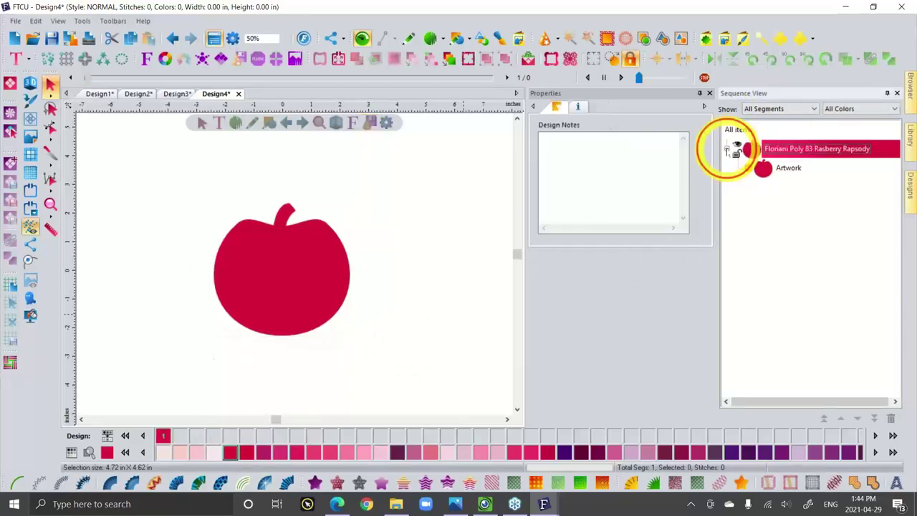
pyautogui.click(787, 169)
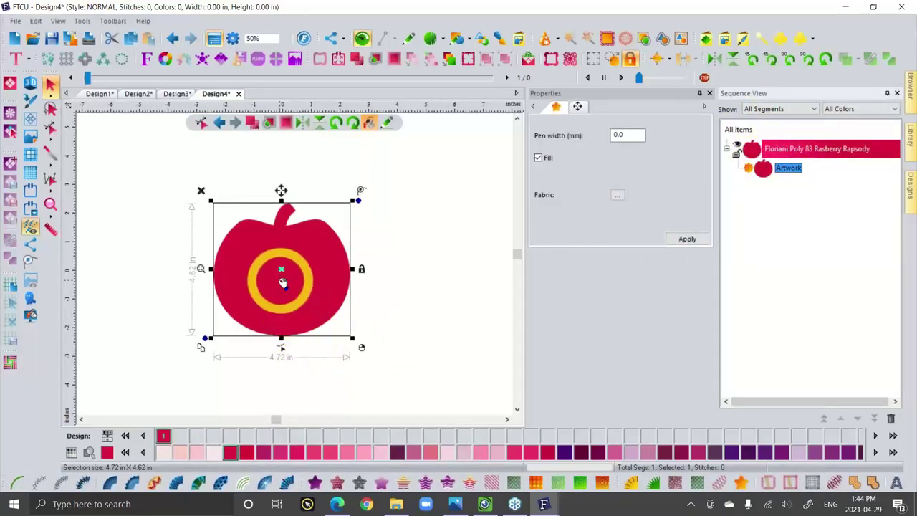
pyautogui.moveTo(283, 283); pyautogui.dragTo(319, 326)
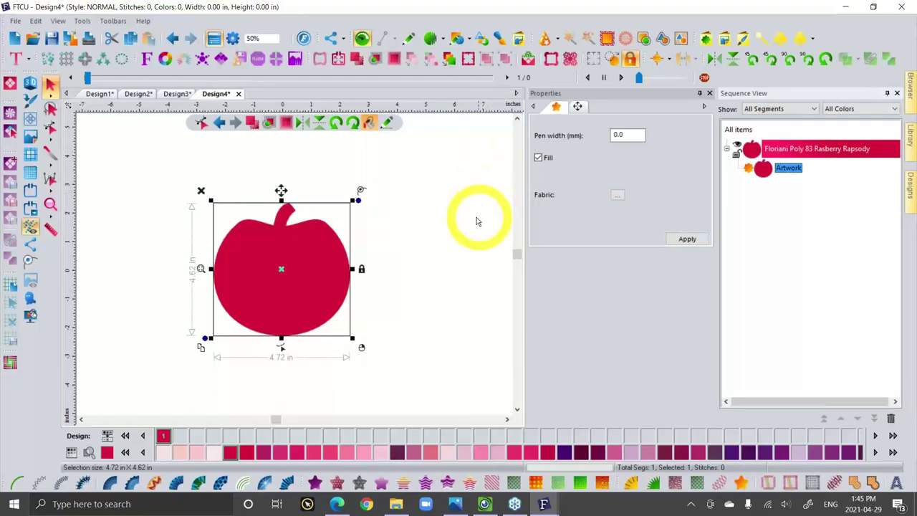
pyautogui.click(303, 262)
pyautogui.click(263, 247)
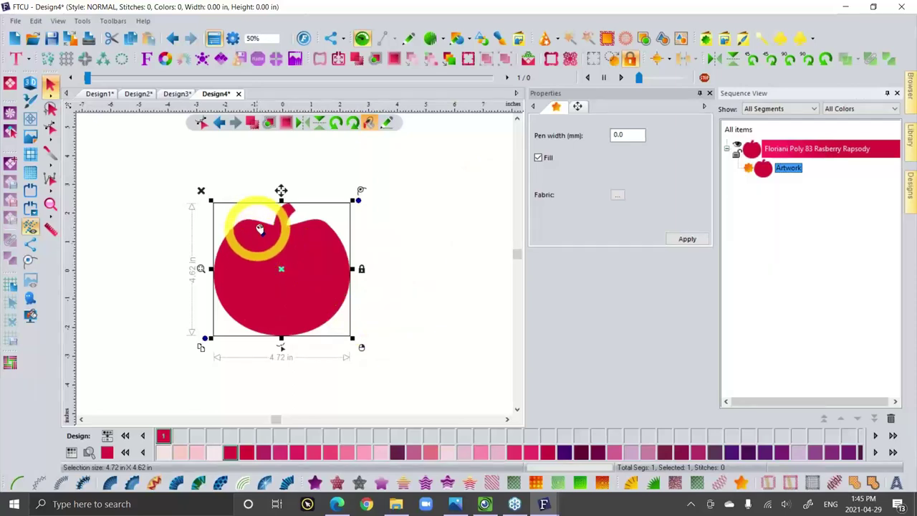
pyautogui.moveTo(278, 234); pyautogui.dragTo(312, 225)
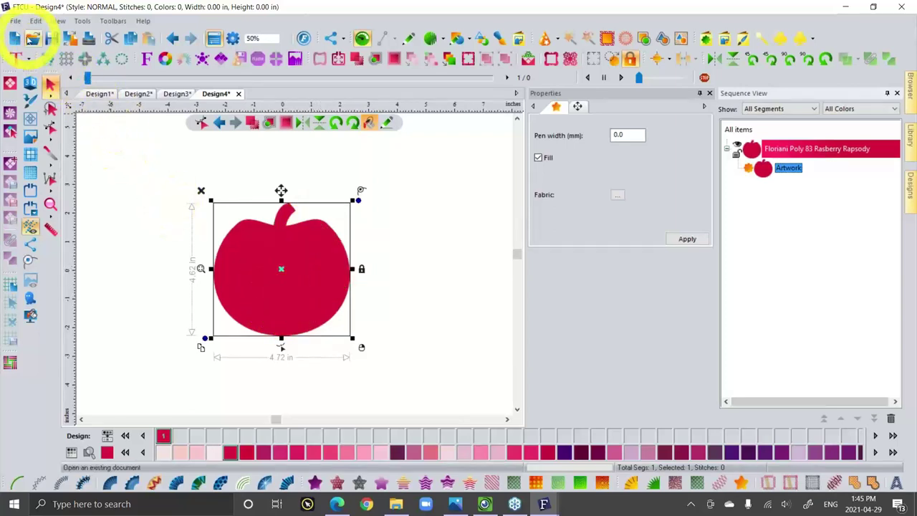
# Browse to the Desktop in the Open File dialog and preview the design E01-intro-Crochet-Doiley-200.waf.
pyautogui.click(31, 39)
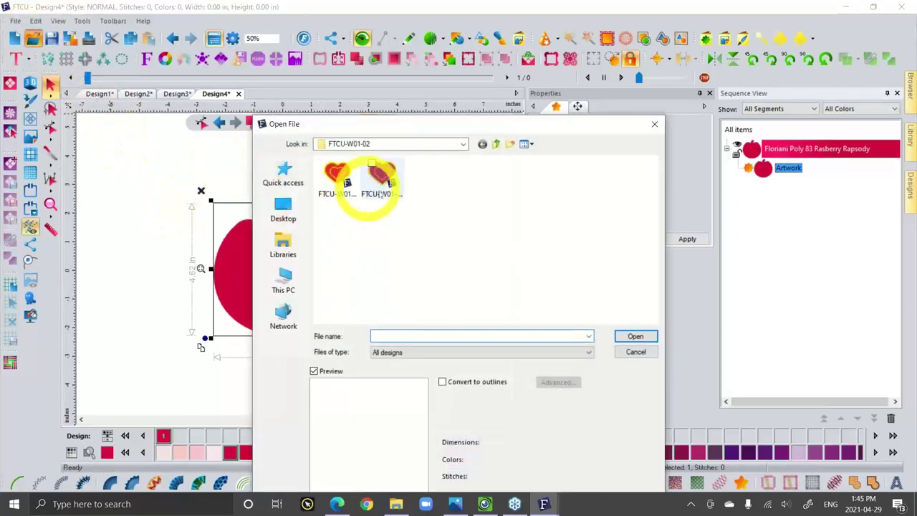
pyautogui.click(496, 143)
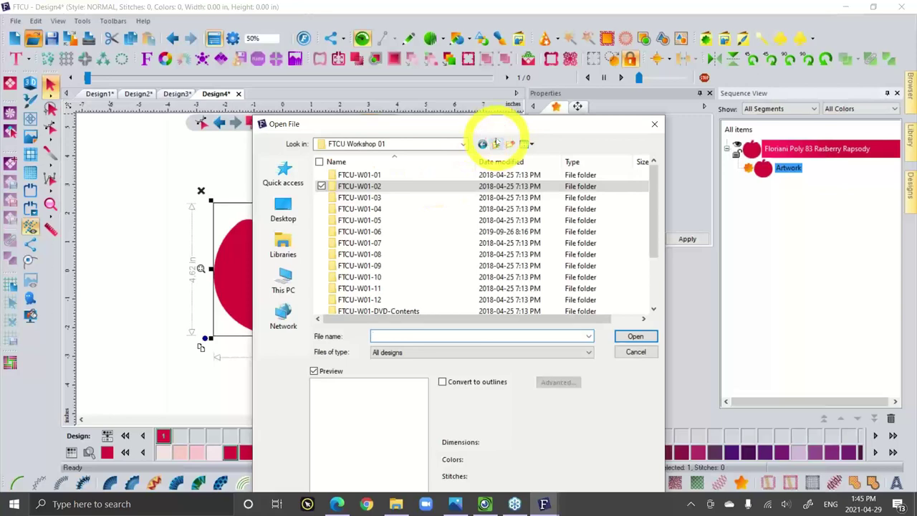
pyautogui.click(283, 208)
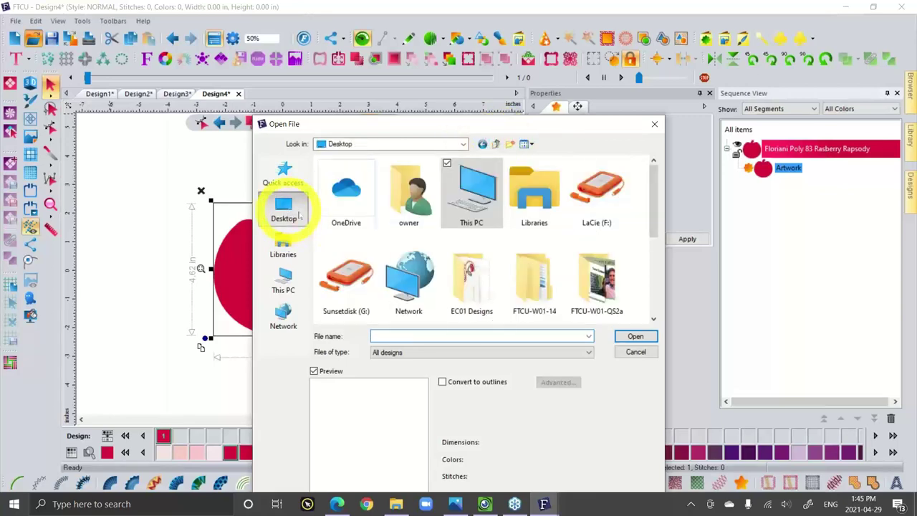
pyautogui.scroll(-3, 565, 233)
pyautogui.scroll(-2, 566, 233)
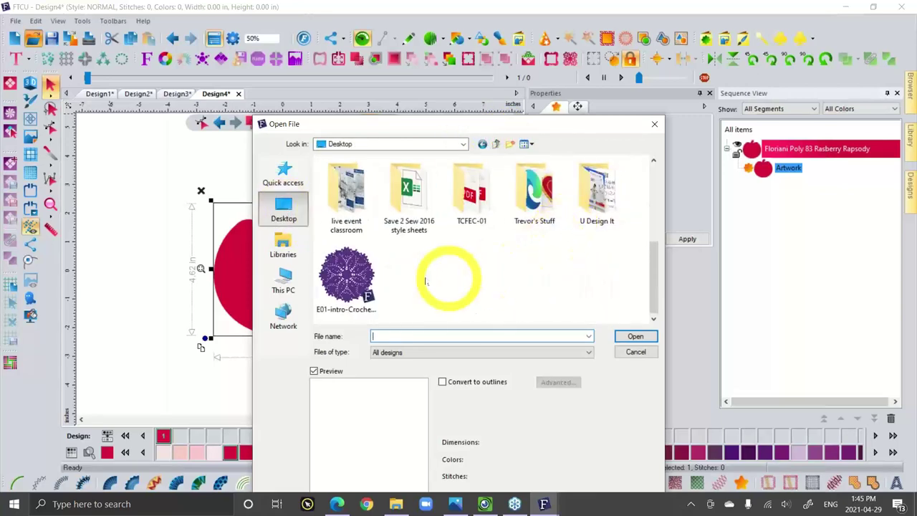
pyautogui.click(348, 275)
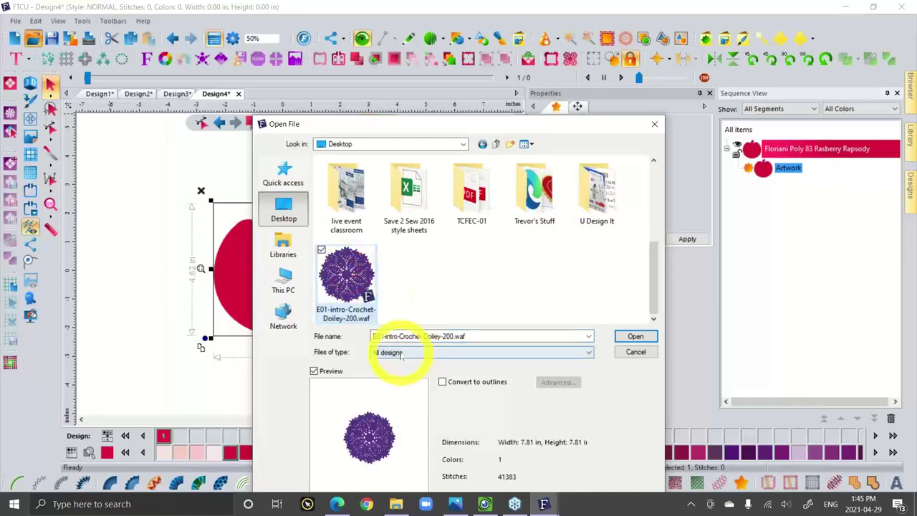
# Review the list of file types that can be opened, from Floriani WAF to ZIP, and cancel the Open File dialog.
pyautogui.click(467, 352)
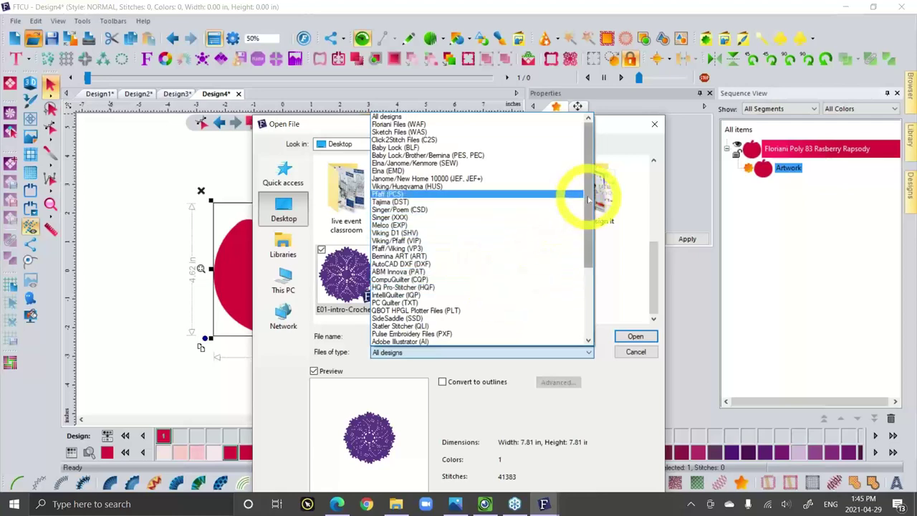
pyautogui.moveTo(587, 201); pyautogui.dragTo(586, 284)
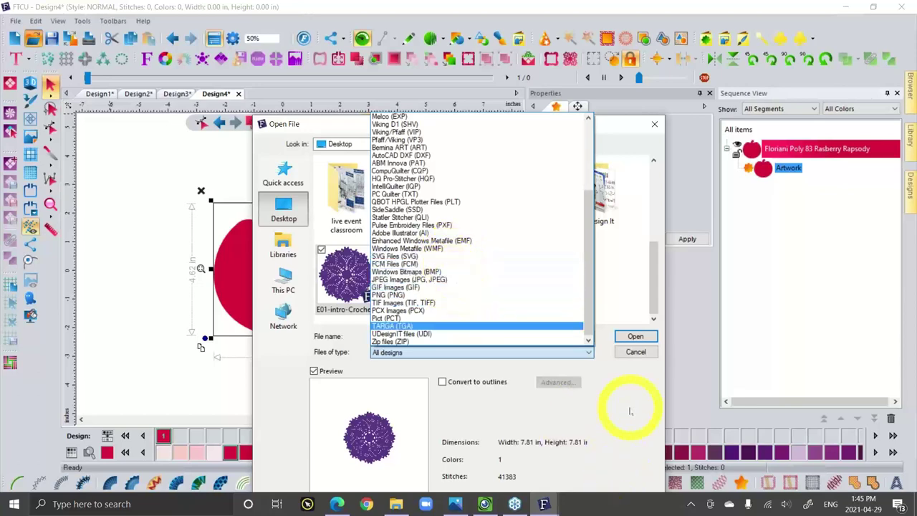
pyautogui.click(641, 370)
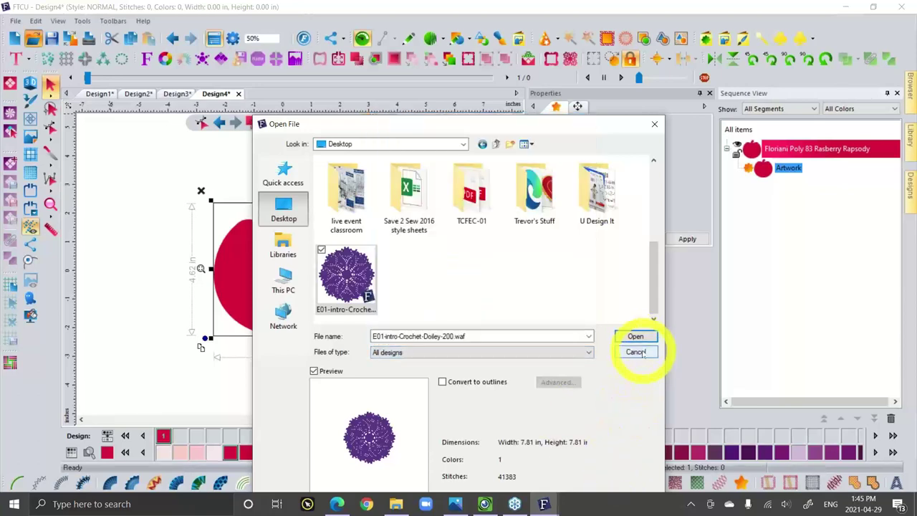
pyautogui.click(636, 352)
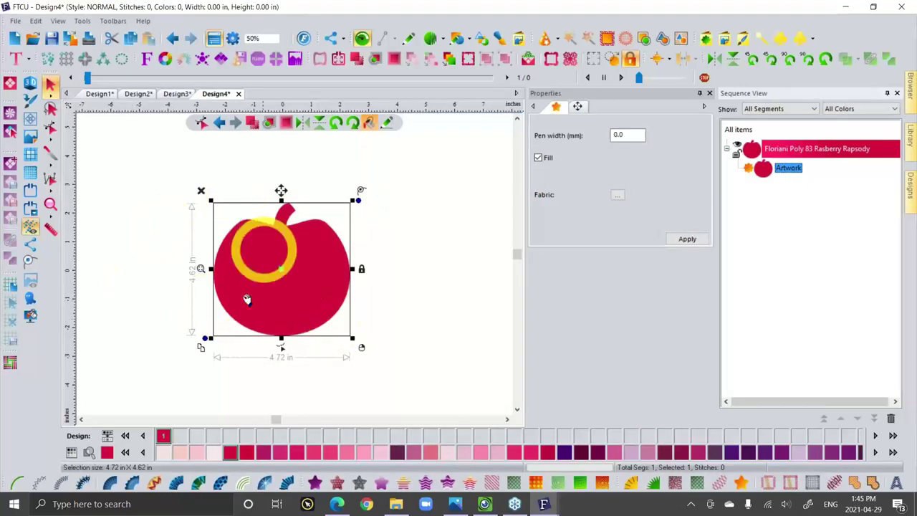
# Clear the selection and draw an open, curved five-point artwork path about 3.1 in wide beside the apple.
pyautogui.click(481, 196)
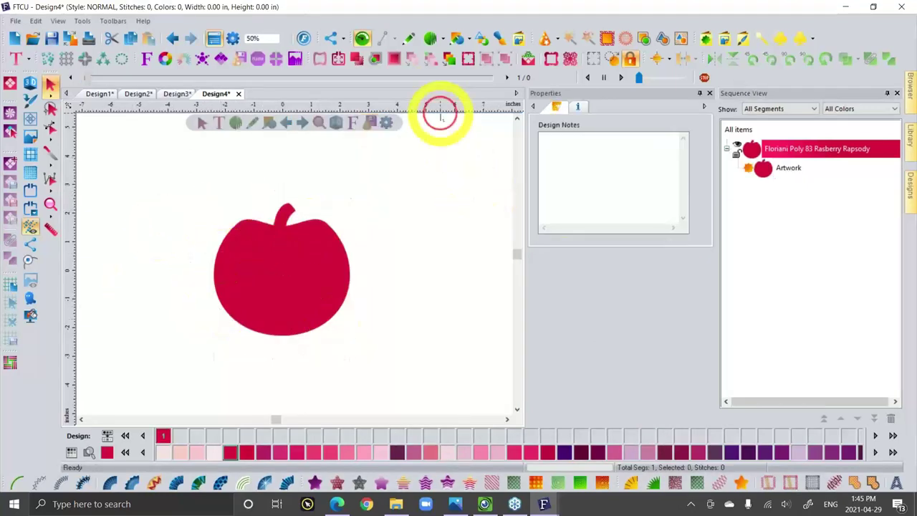
pyautogui.click(408, 38)
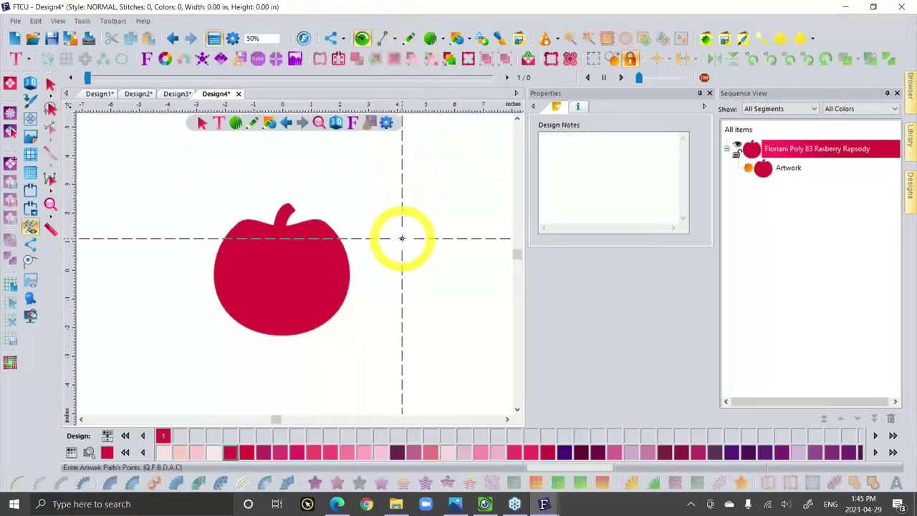
pyautogui.click(401, 238)
pyautogui.click(433, 215)
pyautogui.click(455, 274)
pyautogui.click(396, 349)
pyautogui.click(368, 266)
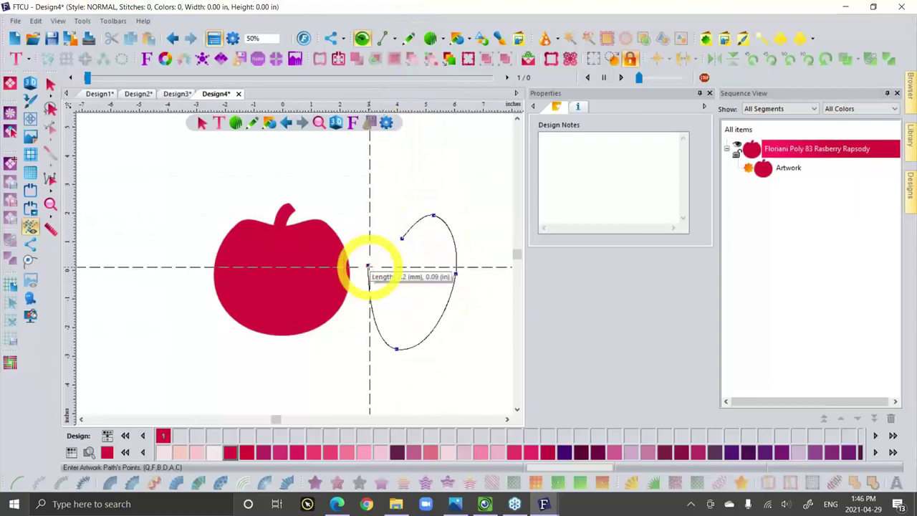
pyautogui.click(368, 266)
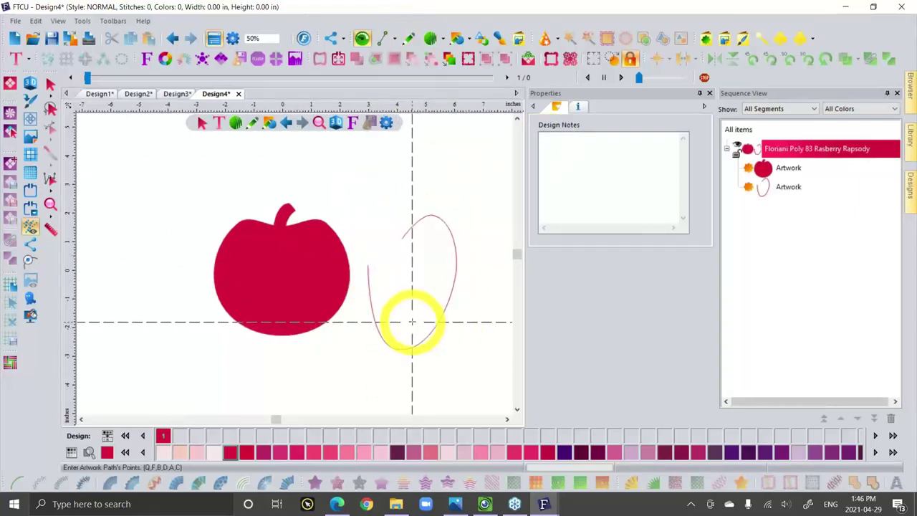
# Edit the open curve's outline by moving its upper end point above the other end, then add a node and pull it upward.
pyautogui.click(779, 188)
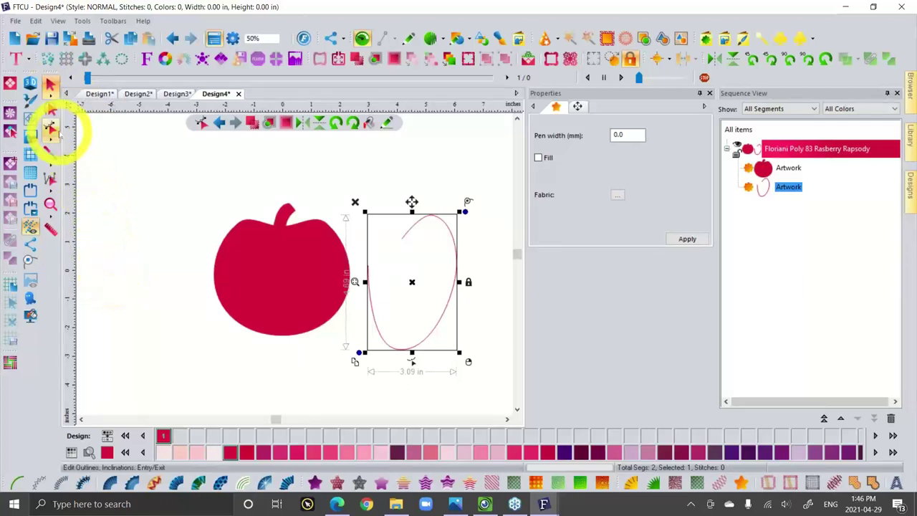
pyautogui.click(50, 127)
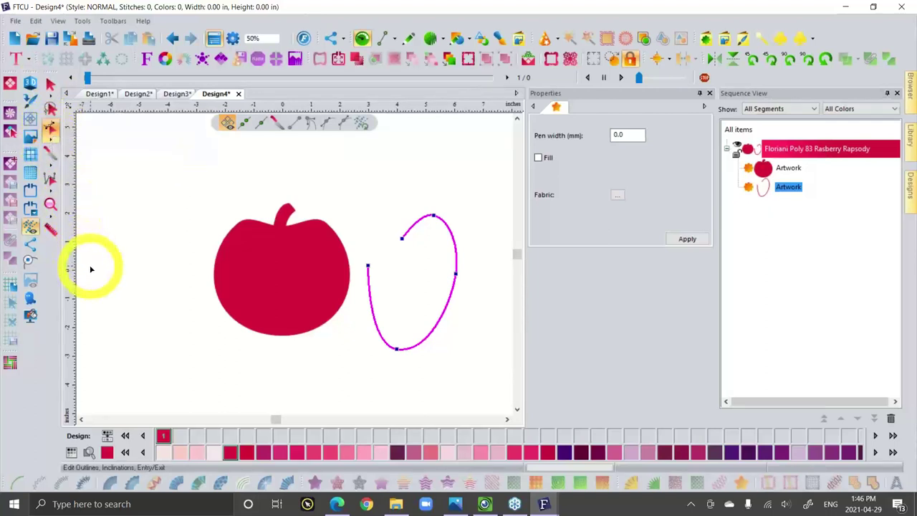
pyautogui.hscroll(-3, 91, 269)
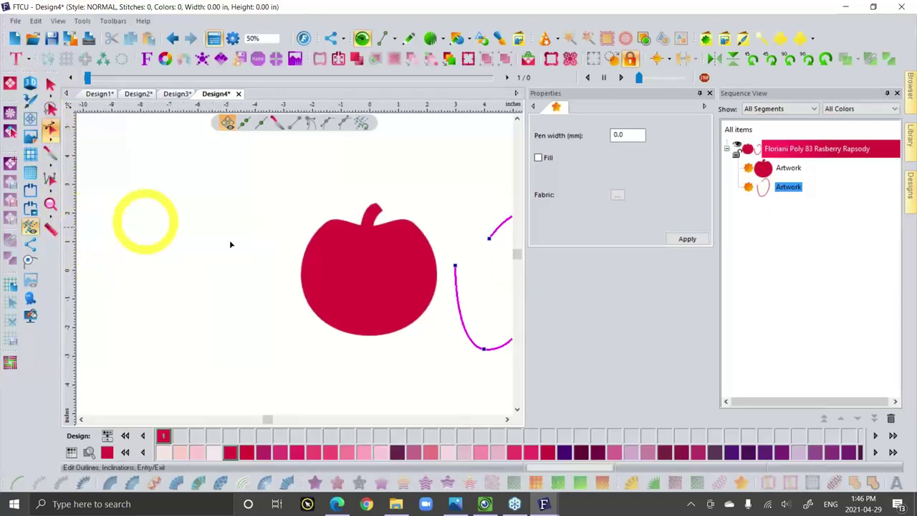
pyautogui.click(506, 419)
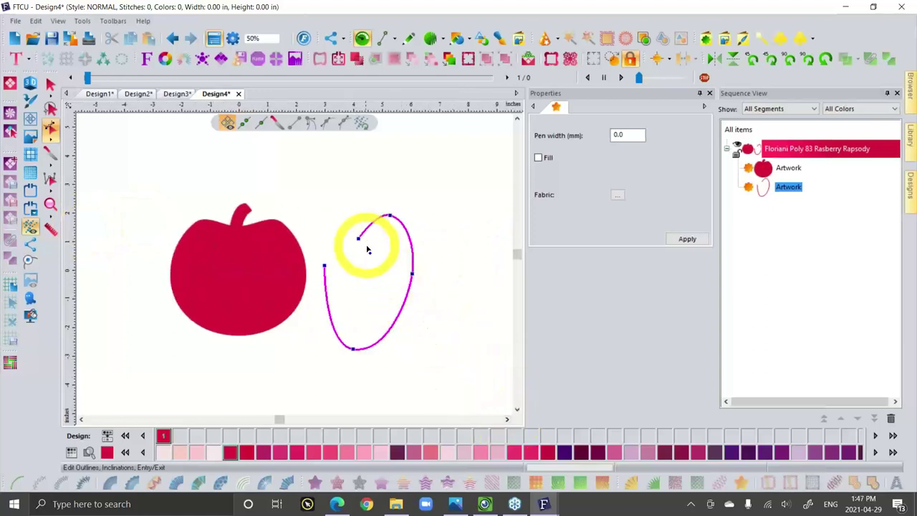
pyautogui.moveTo(359, 241); pyautogui.dragTo(324, 243)
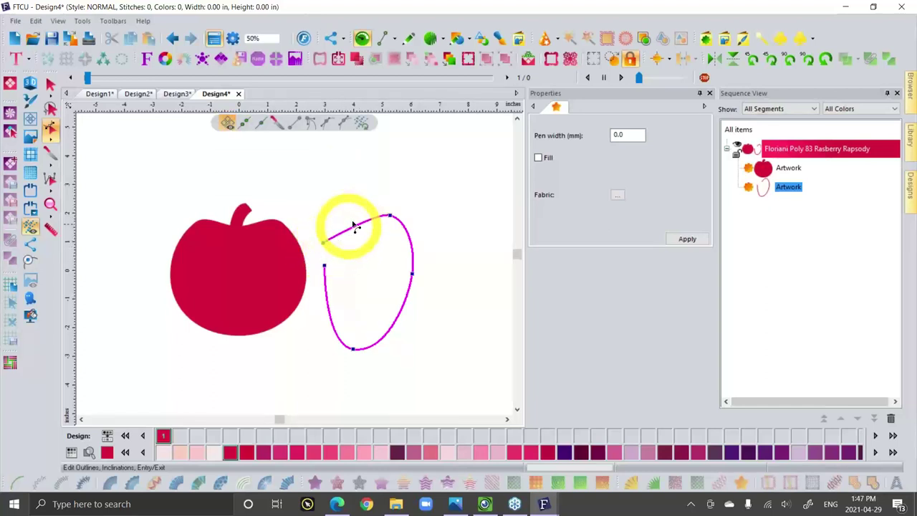
pyautogui.rightClick(356, 227)
pyautogui.click(374, 246)
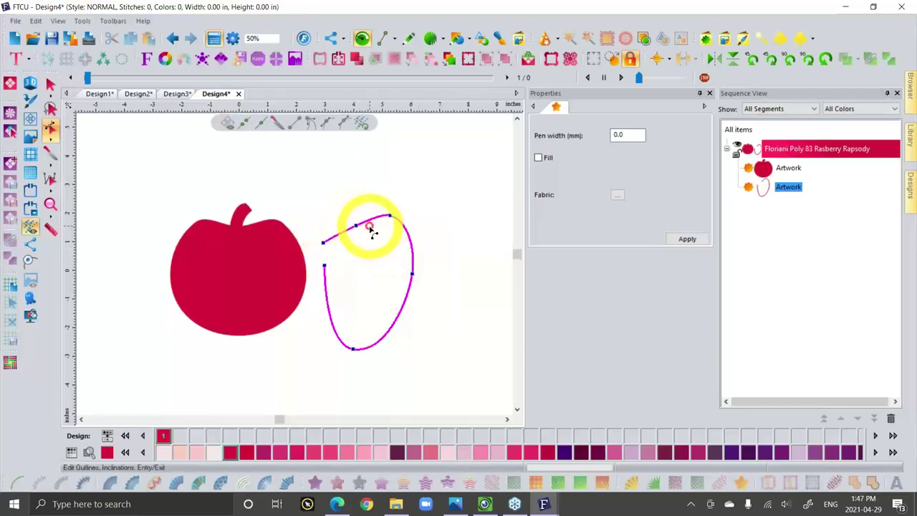
pyautogui.moveTo(356, 227); pyautogui.dragTo(344, 192)
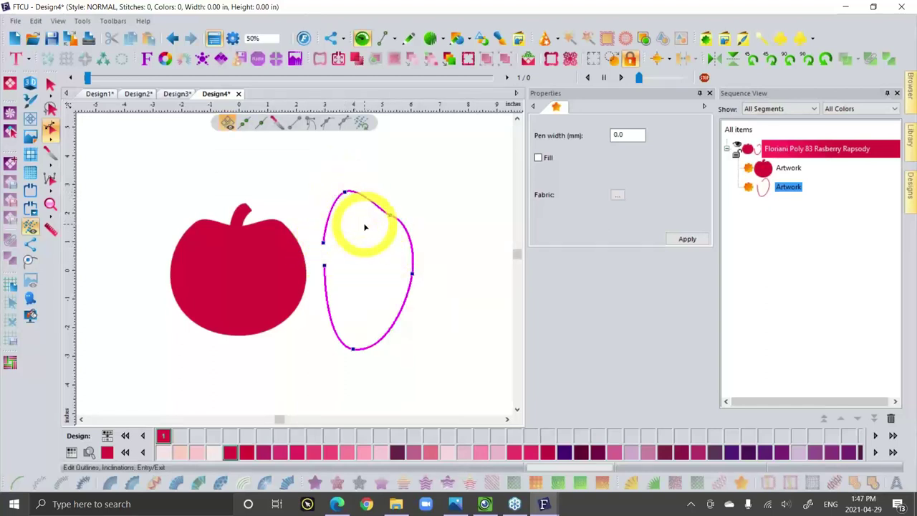
# Select the edited curve, move it away from the apple, and resize it freely to about 2.49 in wide by 7.45 in high.
pyautogui.click(10, 84)
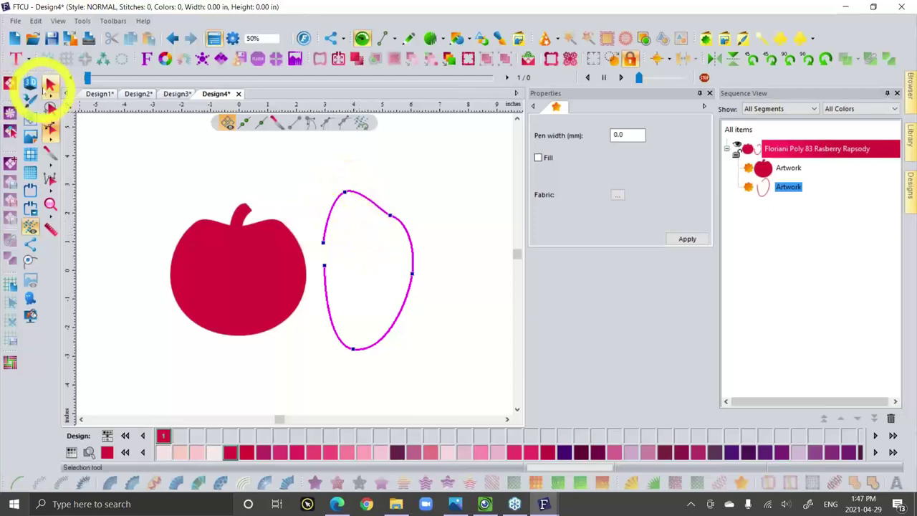
pyautogui.click(52, 86)
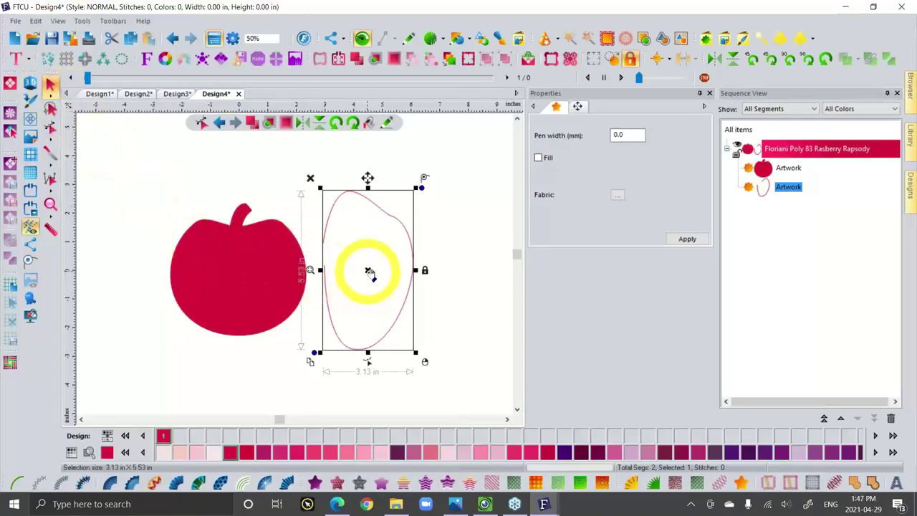
pyautogui.moveTo(369, 272); pyautogui.dragTo(418, 267)
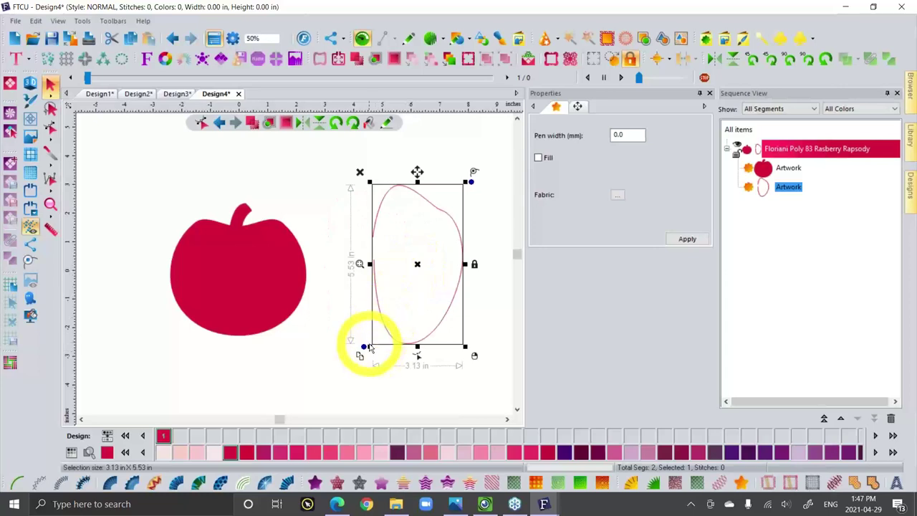
pyautogui.moveTo(369, 344); pyautogui.dragTo(321, 375)
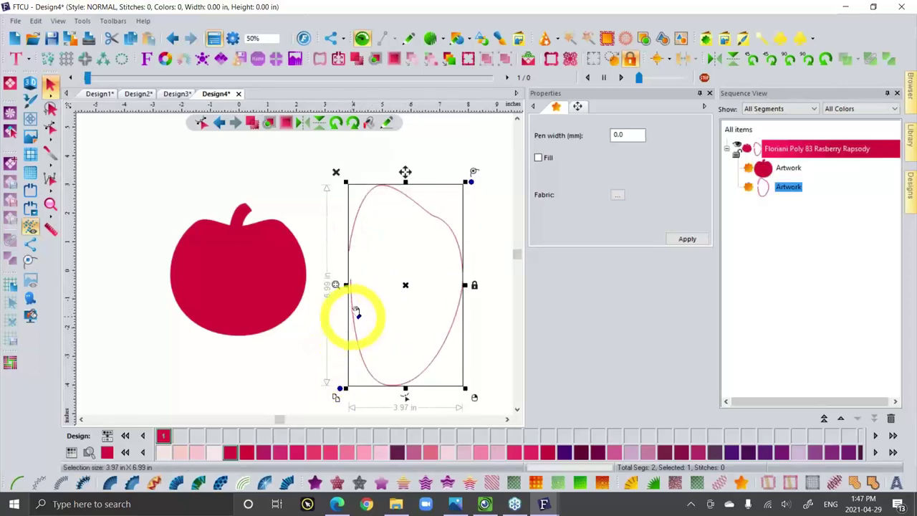
pyautogui.moveTo(342, 285); pyautogui.dragTo(373, 290)
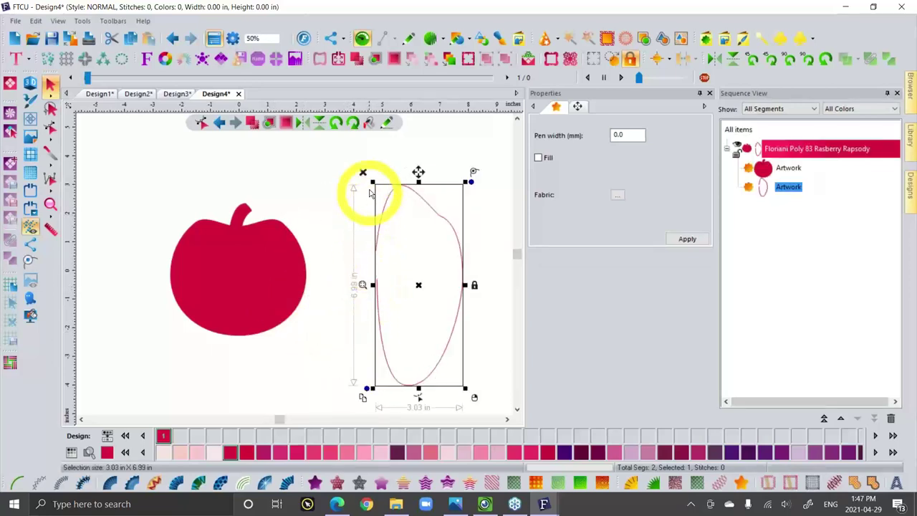
pyautogui.moveTo(372, 182); pyautogui.dragTo(408, 168)
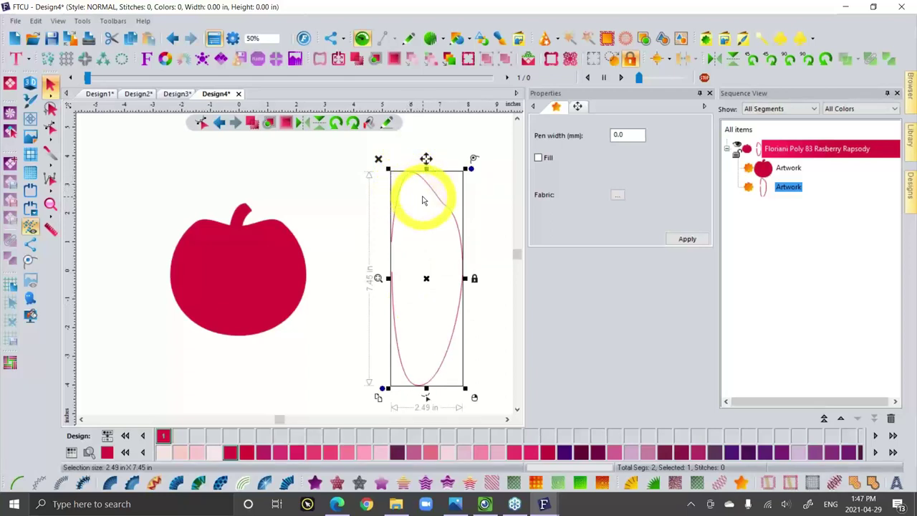
# Delete the drawn curve artwork beside the apple.
pyautogui.moveTo(449, 206); pyautogui.dragTo(452, 209)
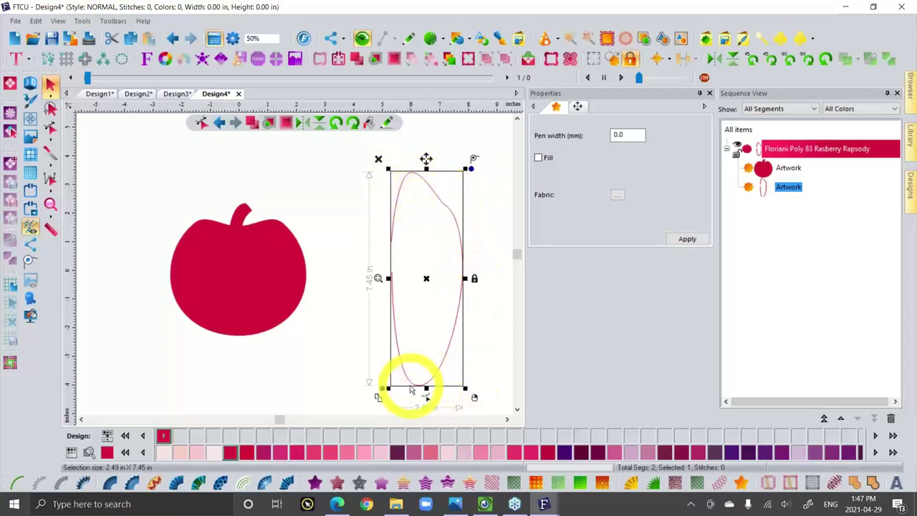
pyautogui.click(507, 421)
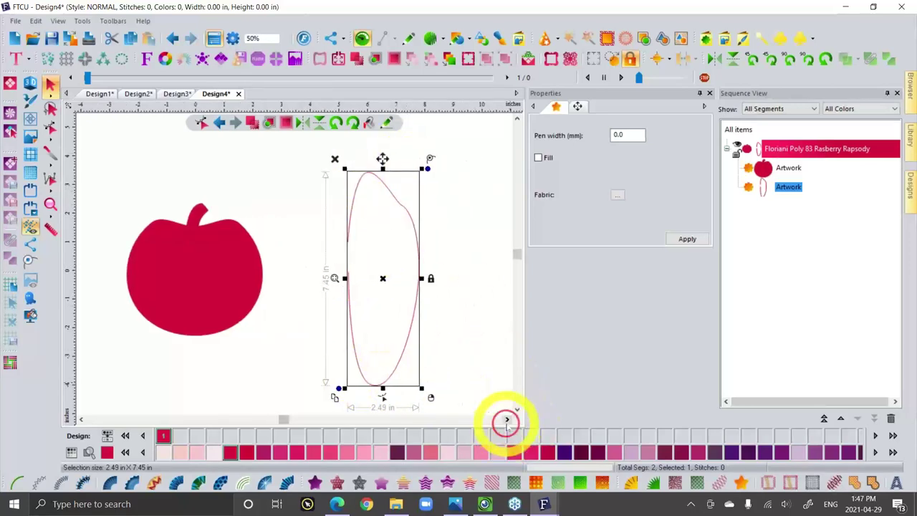
pyautogui.click(334, 160)
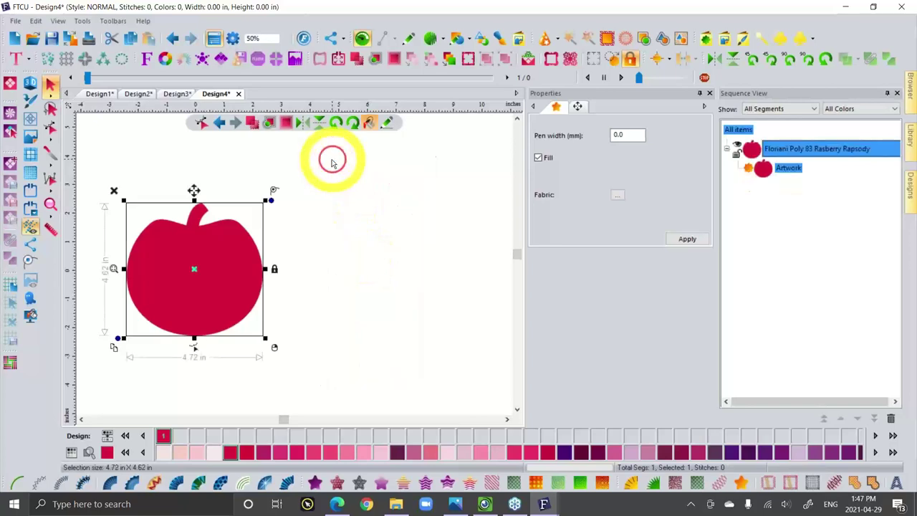
# Undo the last edits to restore the open outline beside the apple, and switch to the webcam window.
pyautogui.click(173, 37)
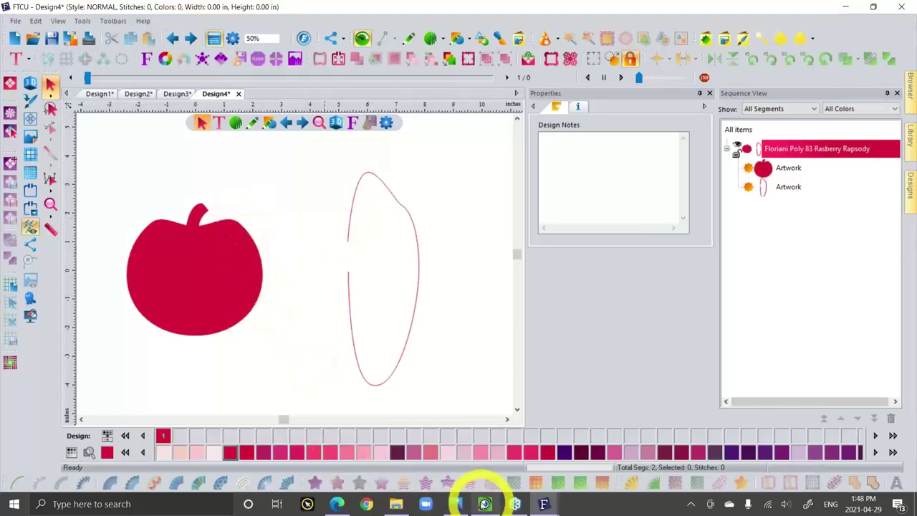
pyautogui.moveTo(483, 502)
pyautogui.click(469, 455)
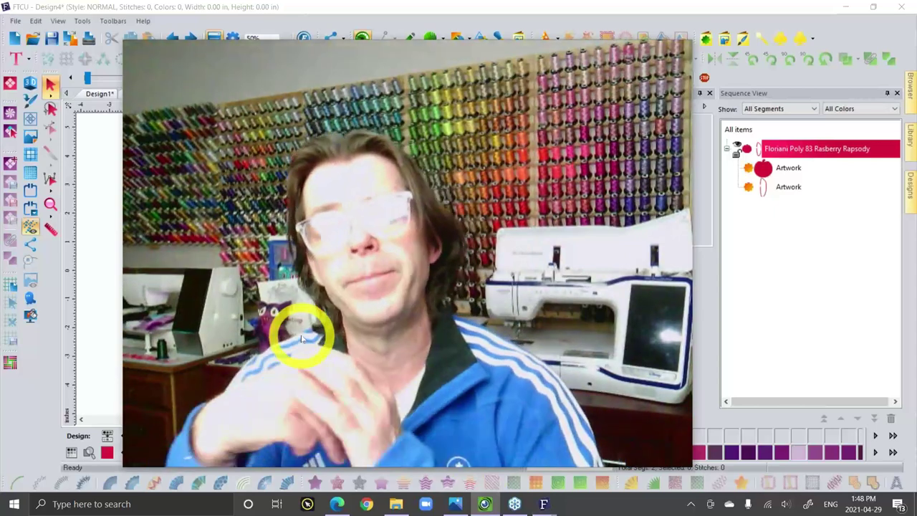
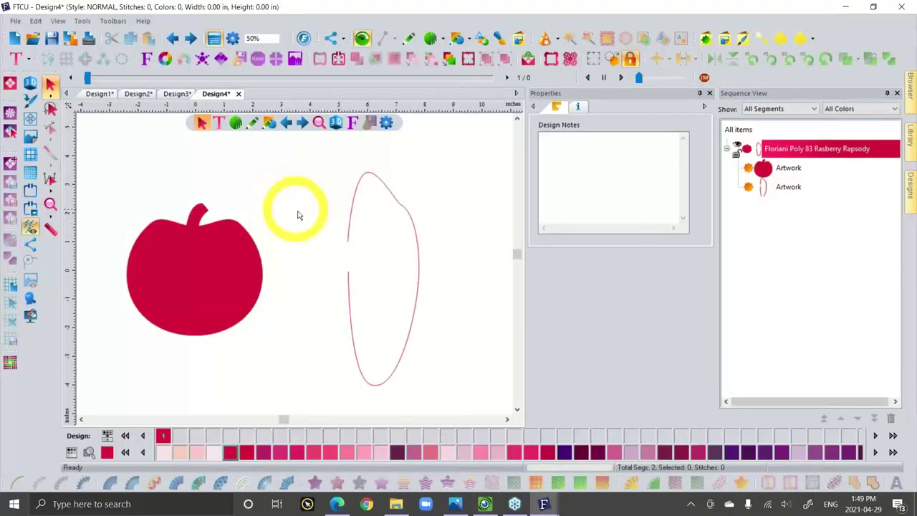
# Select the tall open outline and change the ruler units from inches to millimetres.
pyautogui.click(219, 263)
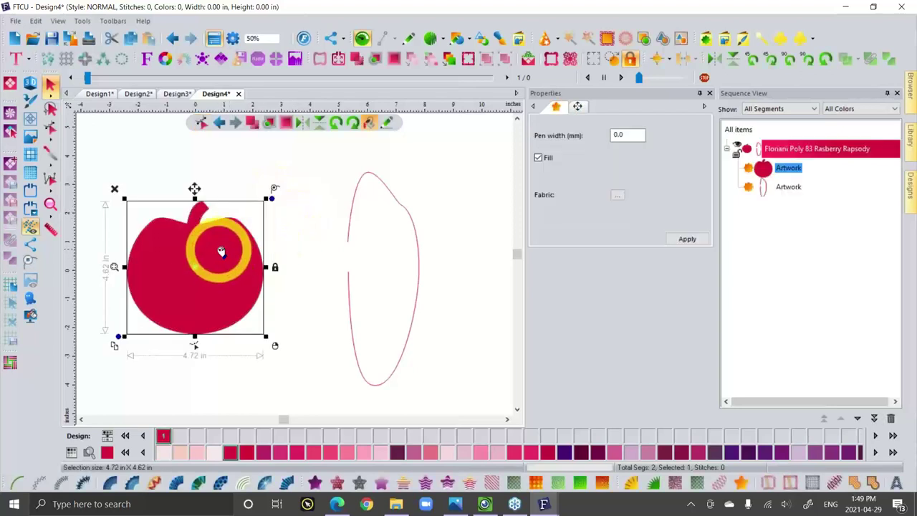
pyautogui.click(382, 178)
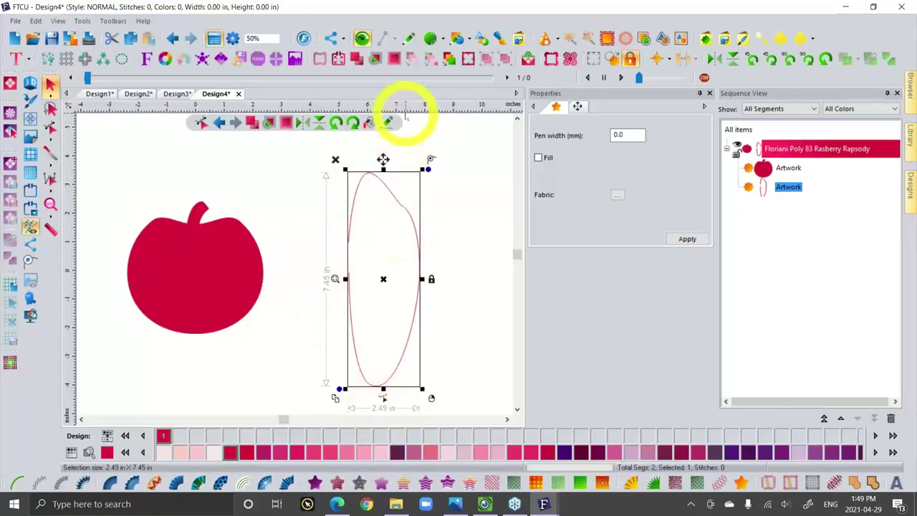
pyautogui.rightClick(405, 106)
pyautogui.click(434, 124)
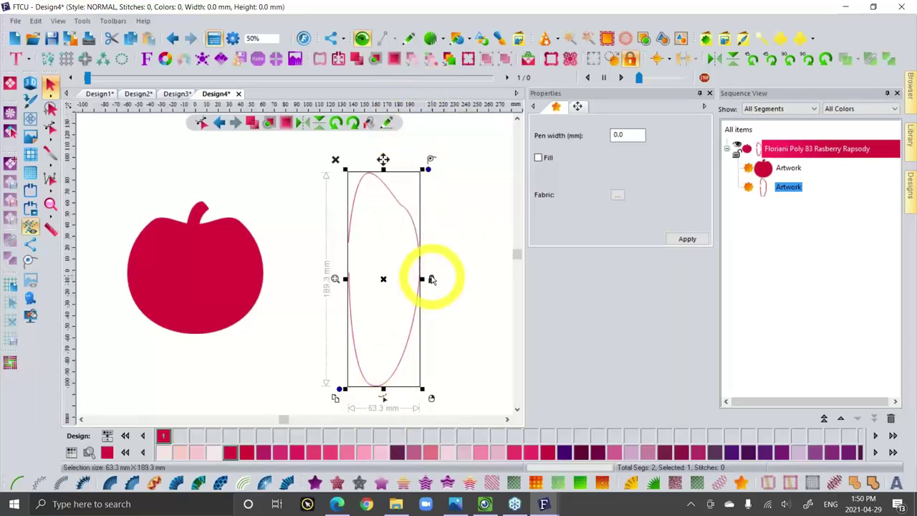
# Close the gap in the tall open outline and undo the closure.
pyautogui.click(430, 162)
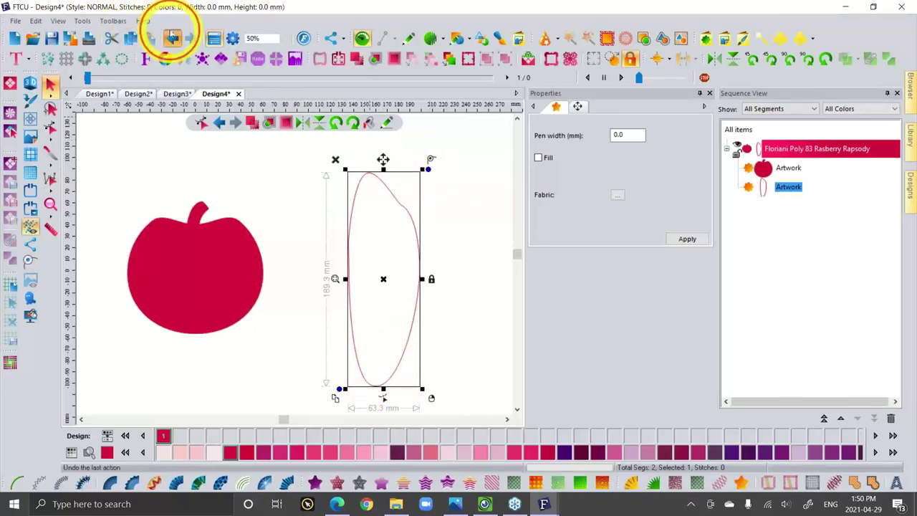
pyautogui.click(172, 37)
pyautogui.click(172, 37)
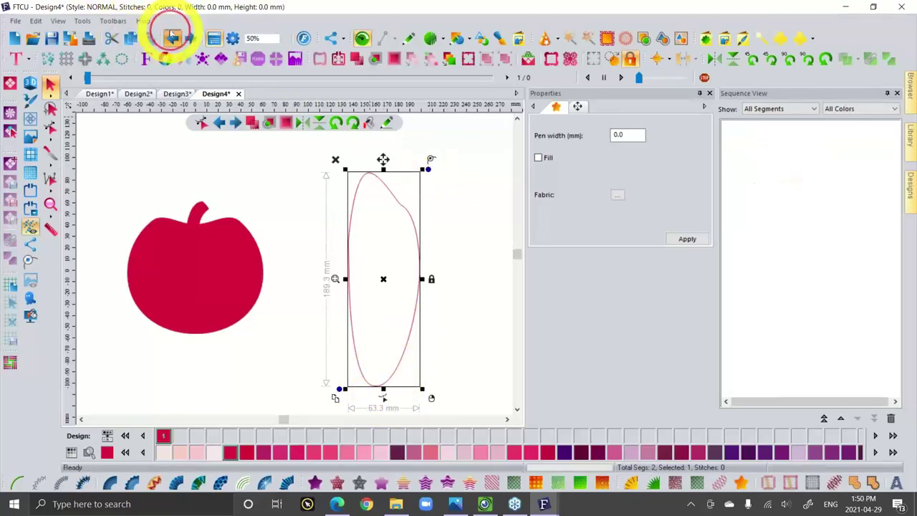
pyautogui.click(263, 206)
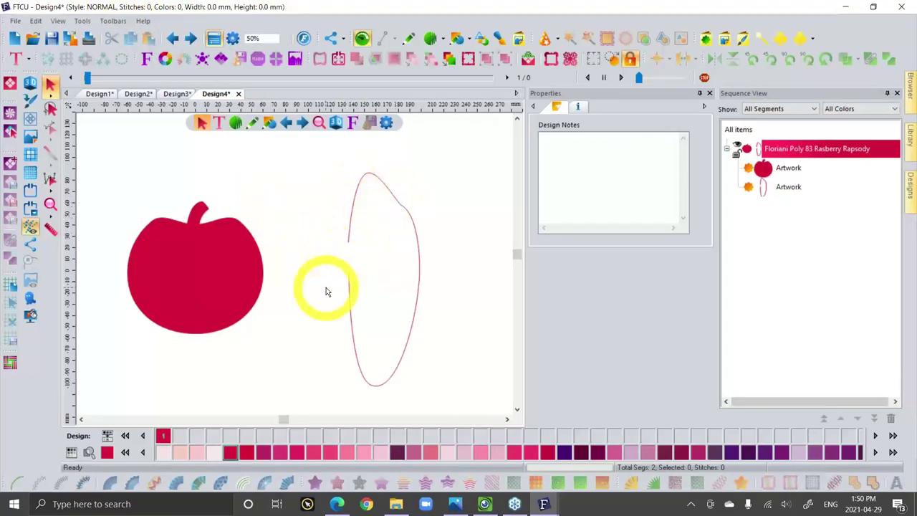
# Duplicate the tall open outline to a spot beside the original, and delete the copy.
pyautogui.scroll(1, 337, 265)
pyautogui.scroll(-1, 337, 245)
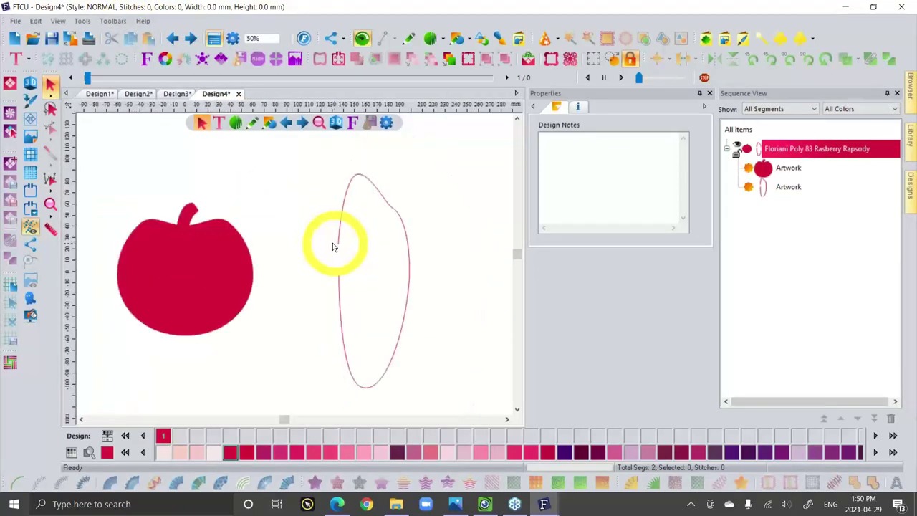
pyautogui.click(380, 201)
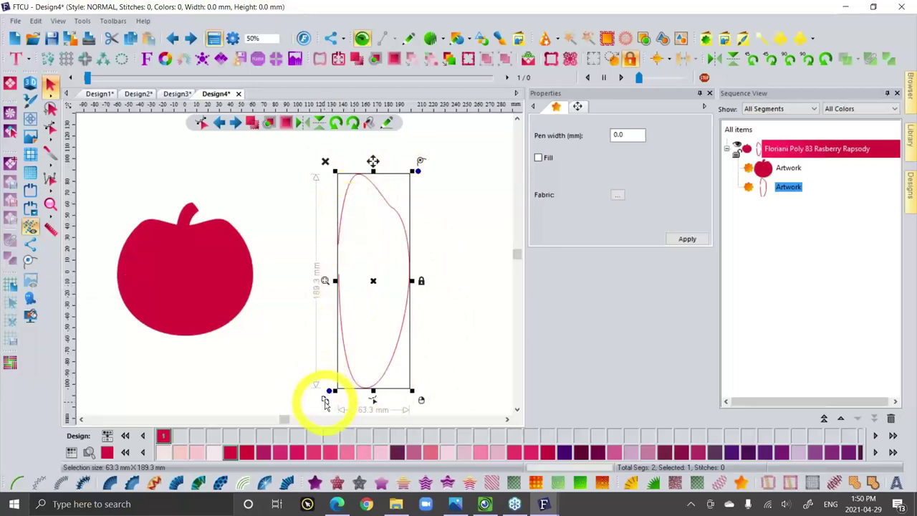
pyautogui.hotkey('ctrl', 'd')
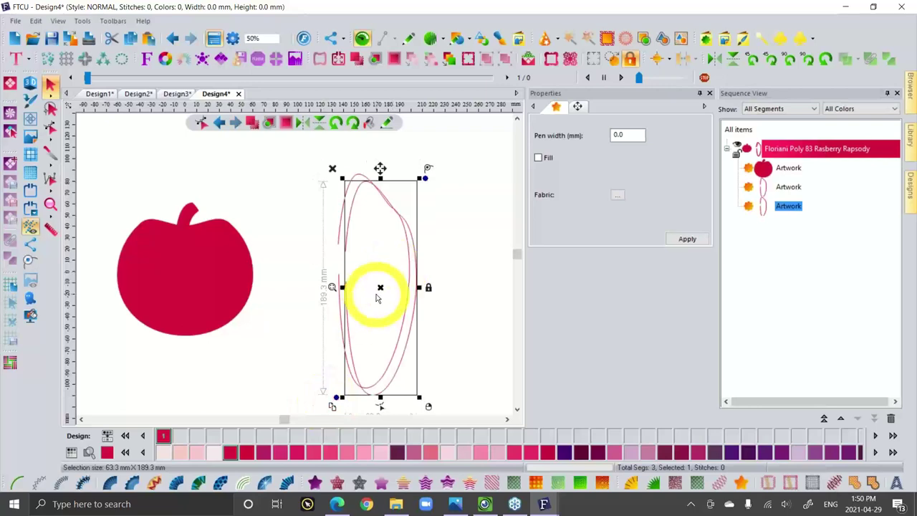
pyautogui.click(379, 289)
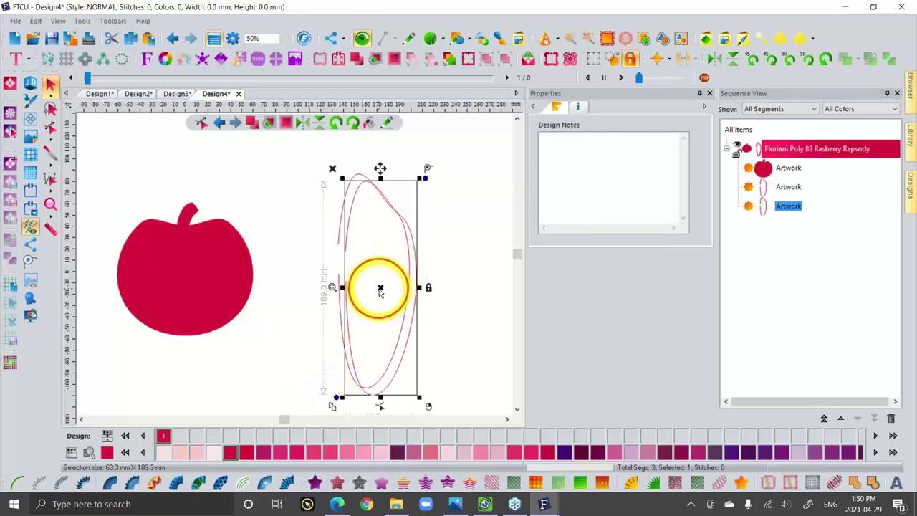
pyautogui.click(415, 293)
pyautogui.moveTo(418, 294); pyautogui.dragTo(509, 254)
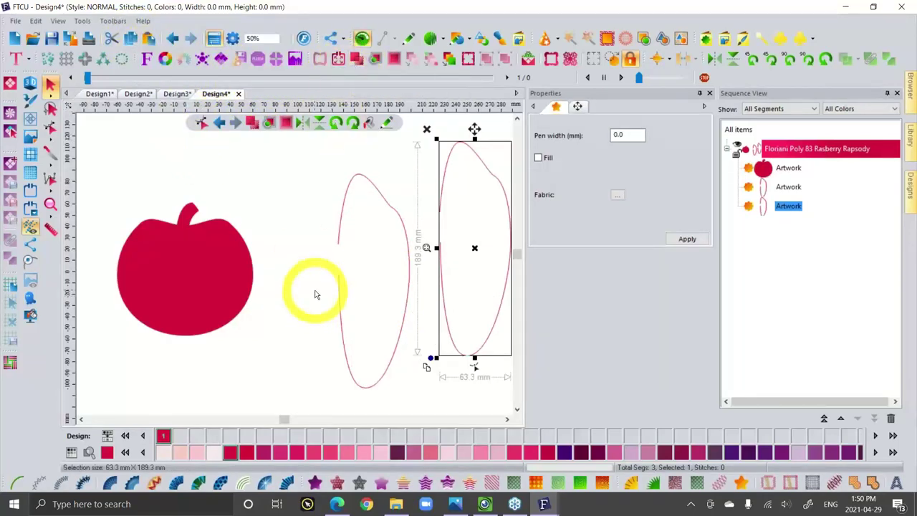
pyautogui.press('Delete')
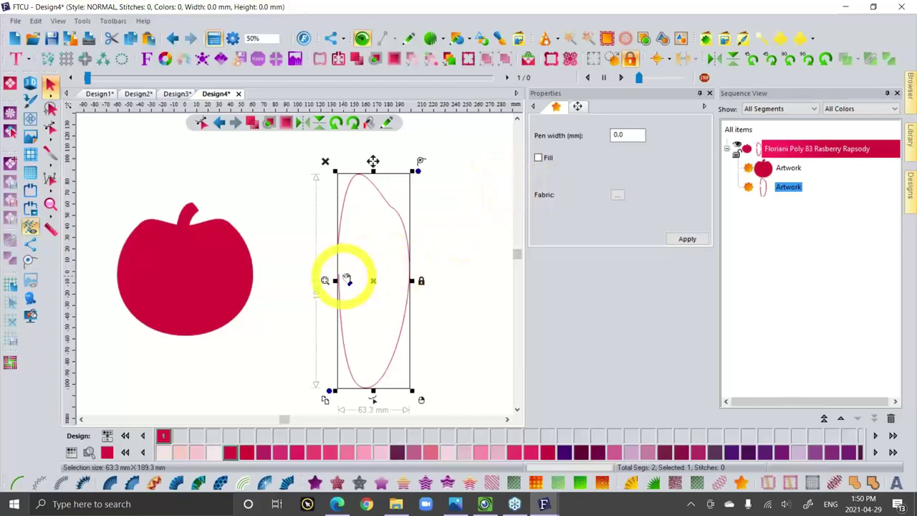
# Select the apple and zoom the view to the selection.
pyautogui.scroll(-2, 333, 280)
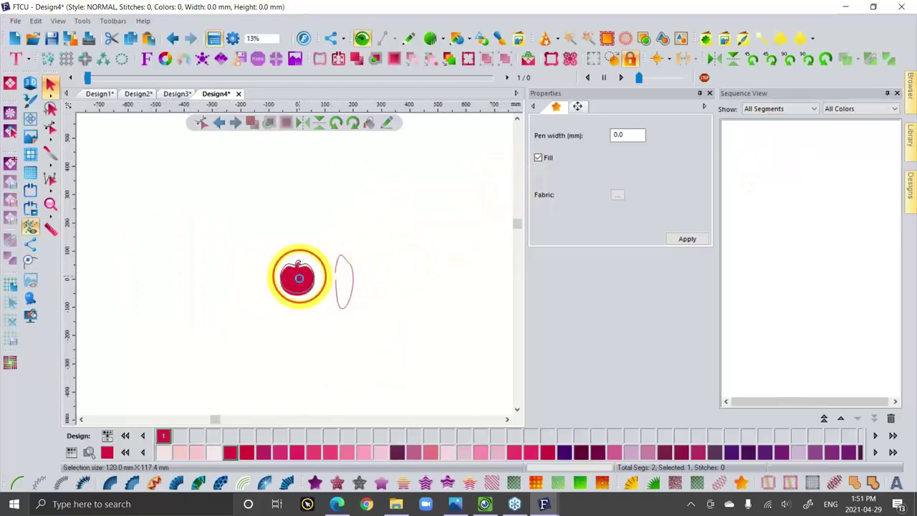
pyautogui.click(297, 276)
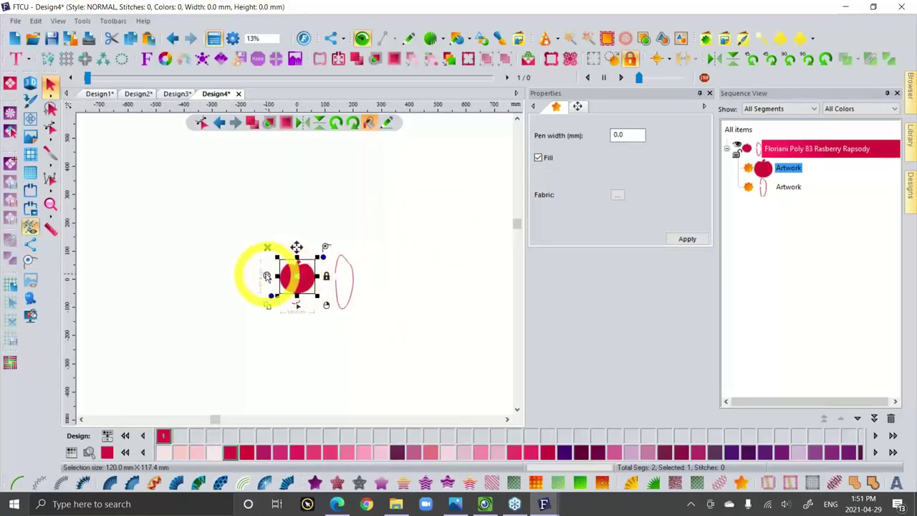
pyautogui.press('z')
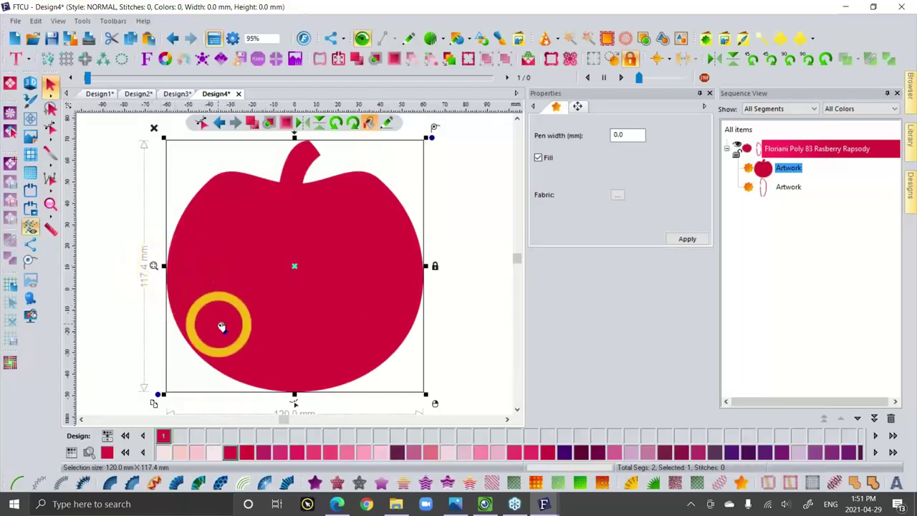
pyautogui.scroll(-2, 222, 326)
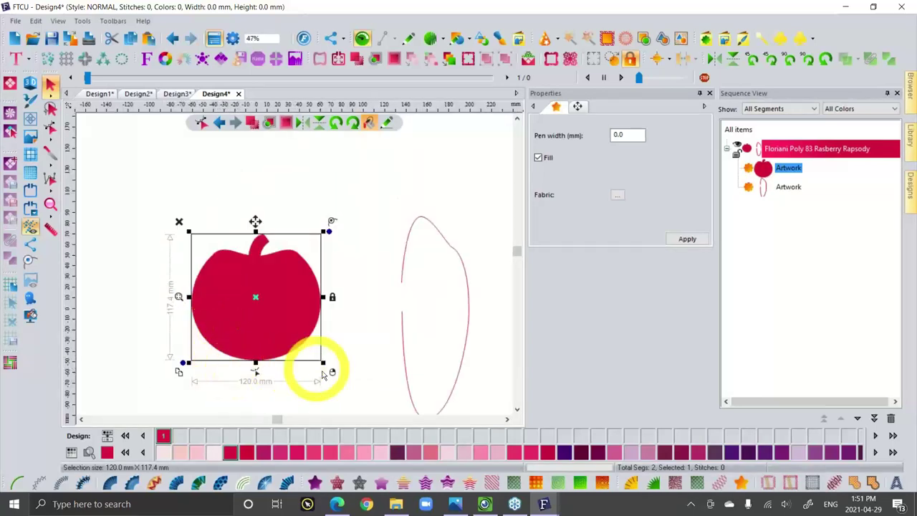
# Display the apple's outline points briefly, and move the whole apple up and slightly left.
pyautogui.doubleClick(255, 372)
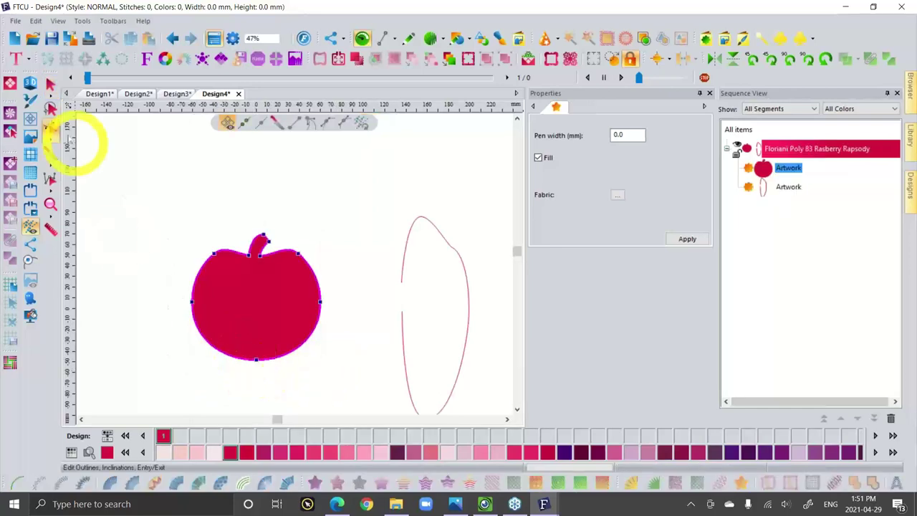
pyautogui.click(50, 84)
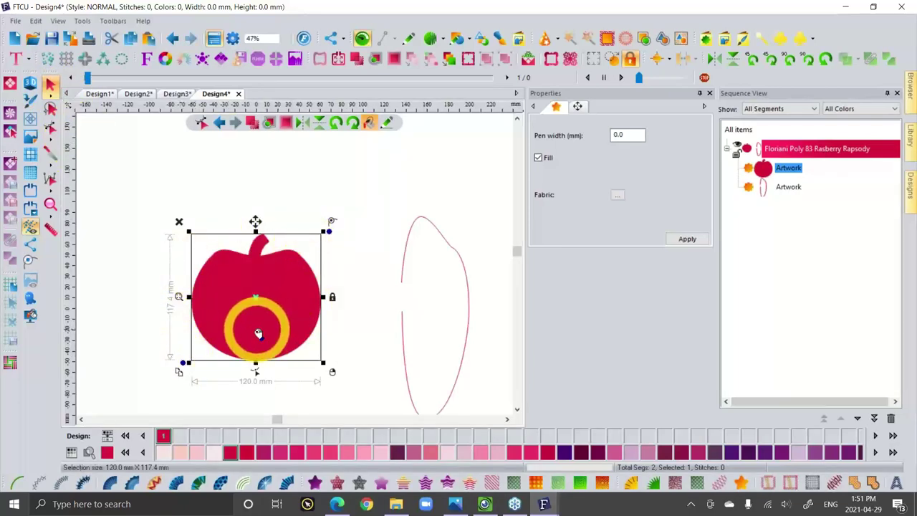
pyautogui.moveTo(258, 333); pyautogui.dragTo(239, 297)
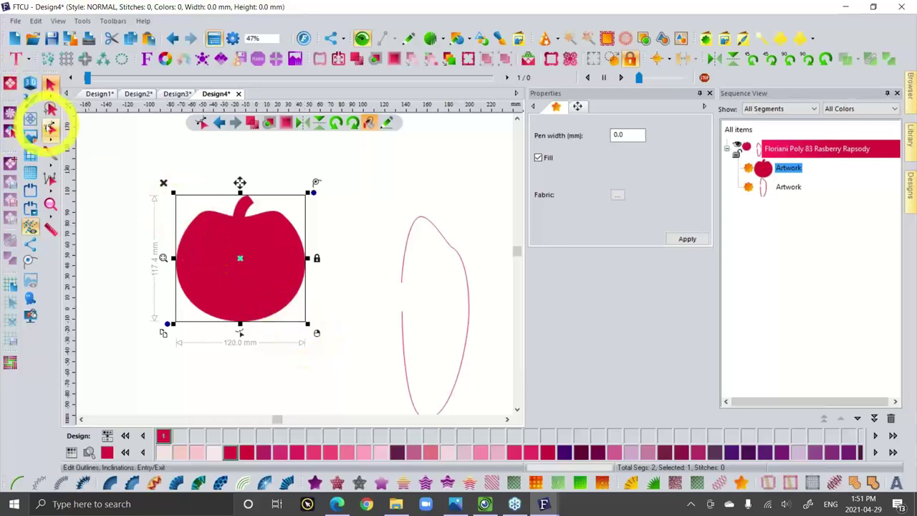
# Edit the apple's outline, reshaping its lower right side by pulling the curve handles of the right and bottom points.
pyautogui.click(49, 127)
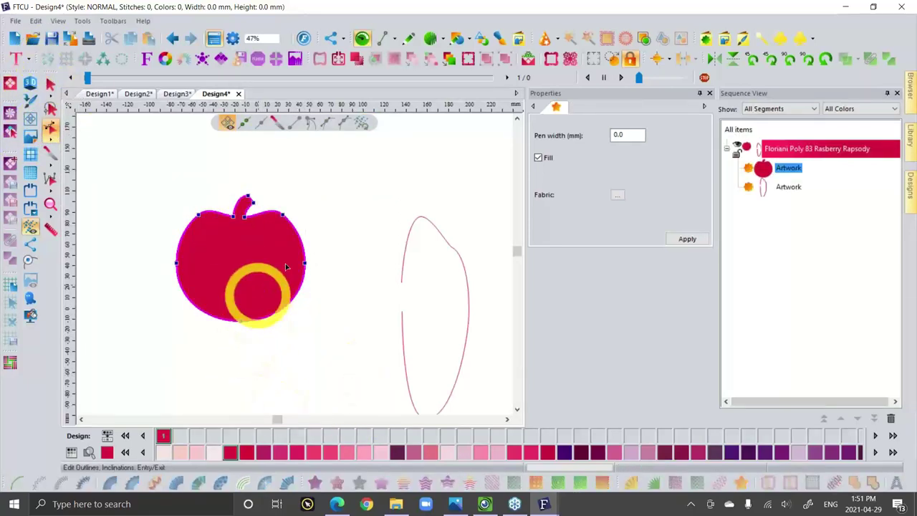
pyautogui.scroll(3, 325, 288)
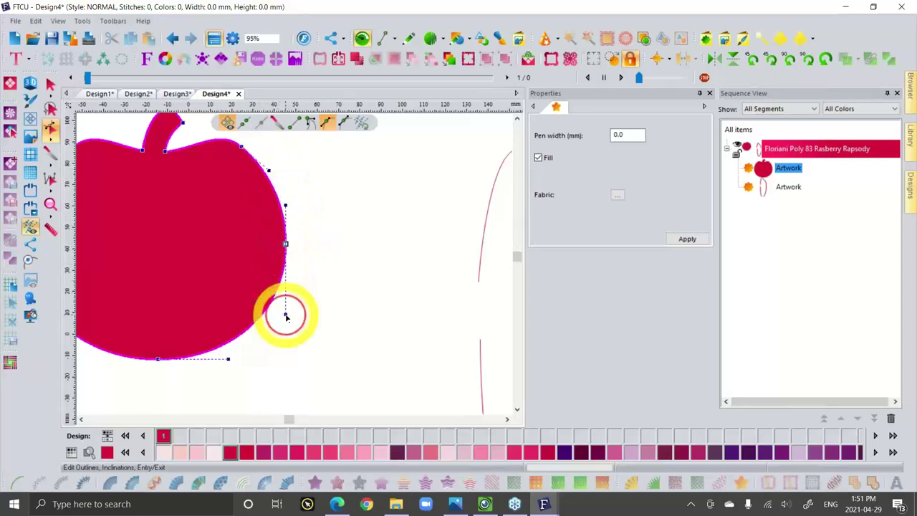
pyautogui.moveTo(285, 316); pyautogui.dragTo(344, 362)
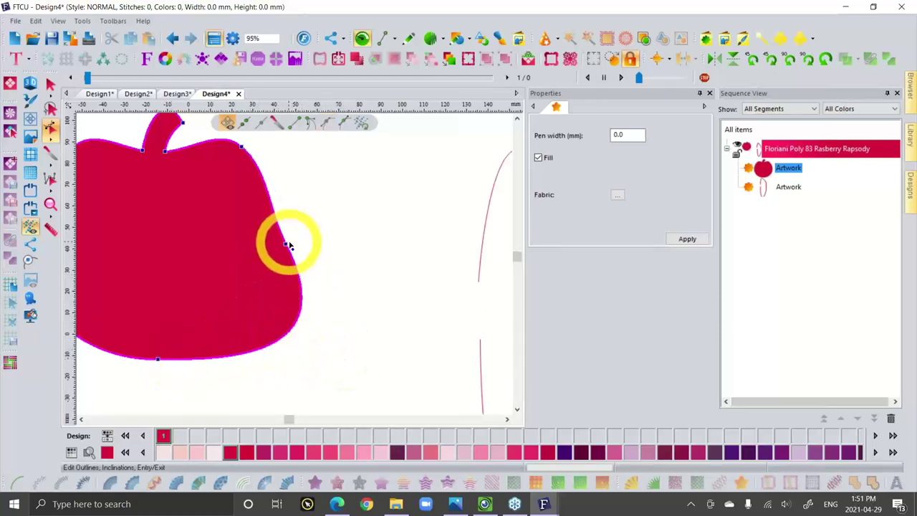
pyautogui.click(286, 246)
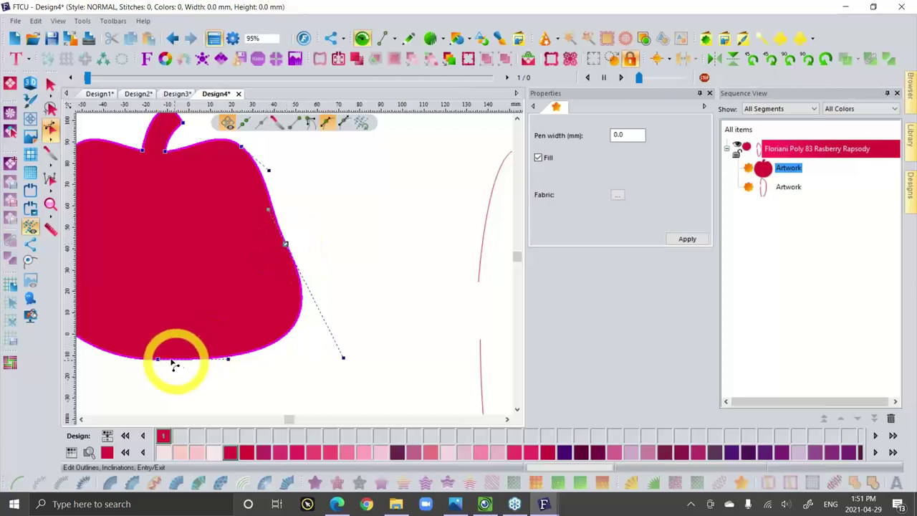
pyautogui.click(244, 364)
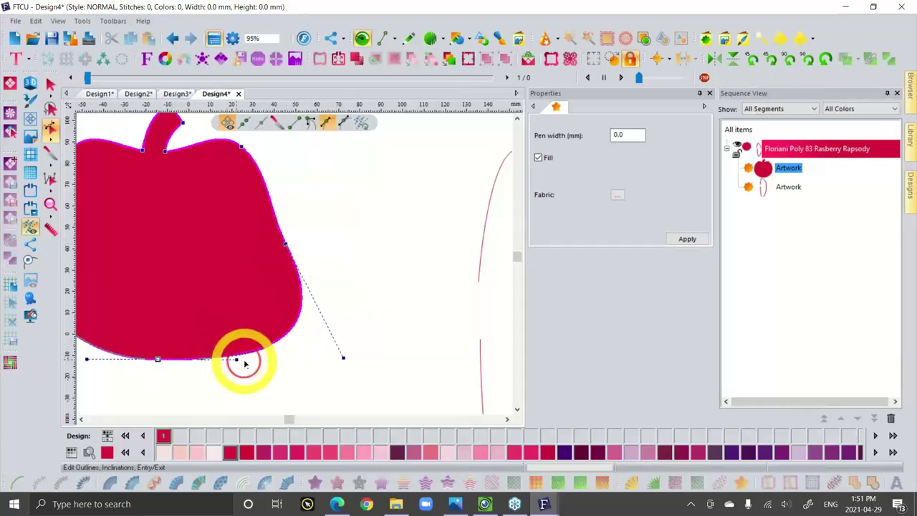
pyautogui.click(301, 317)
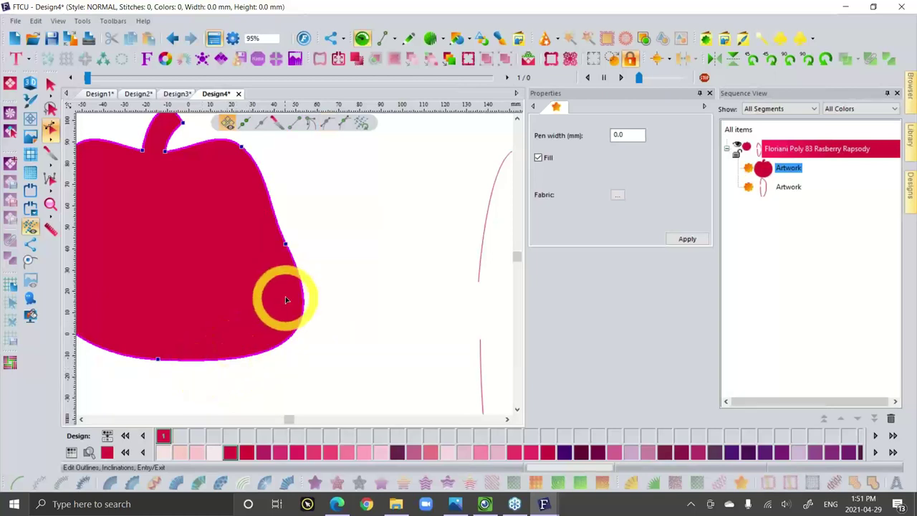
# Convert the apple's right side point to Line and move it outward and down.
pyautogui.rightClick(286, 244)
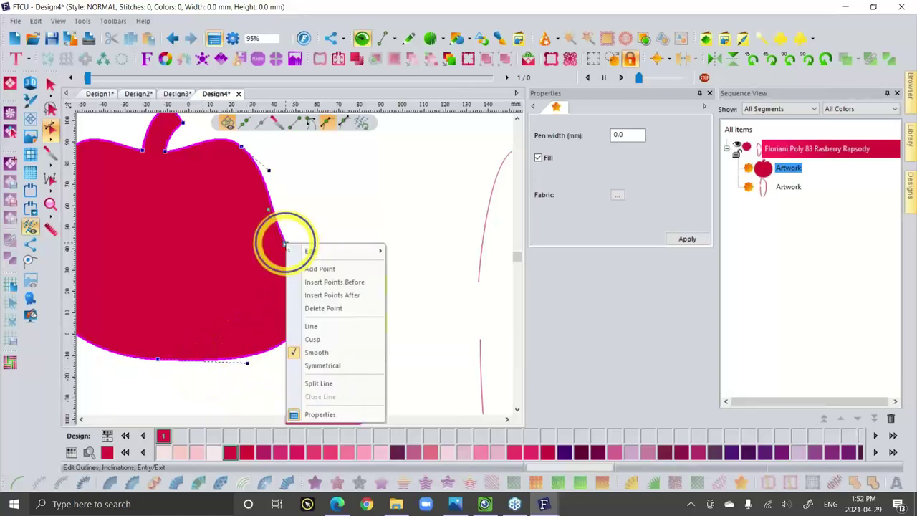
pyautogui.click(322, 326)
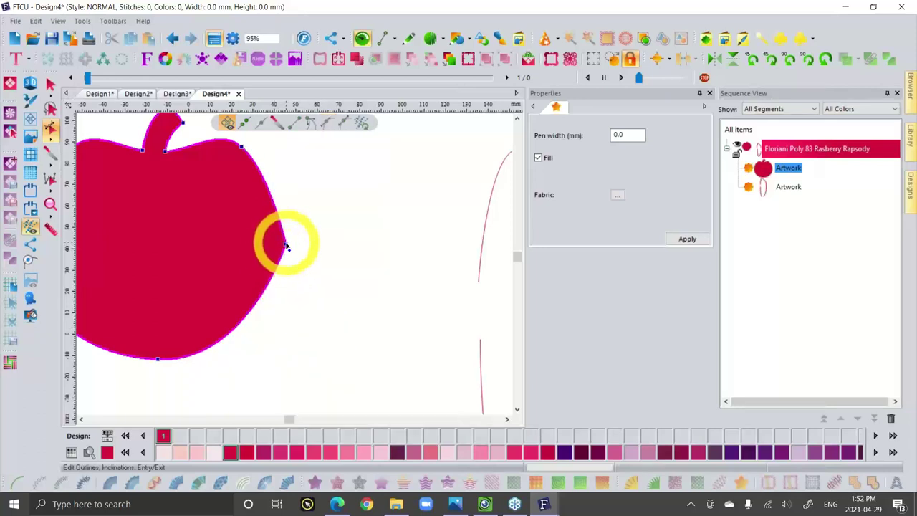
pyautogui.moveTo(285, 244); pyautogui.dragTo(329, 269)
# Convert the apple's right side outline point to Smooth, followed by Symmetrical.
pyautogui.rightClick(329, 270)
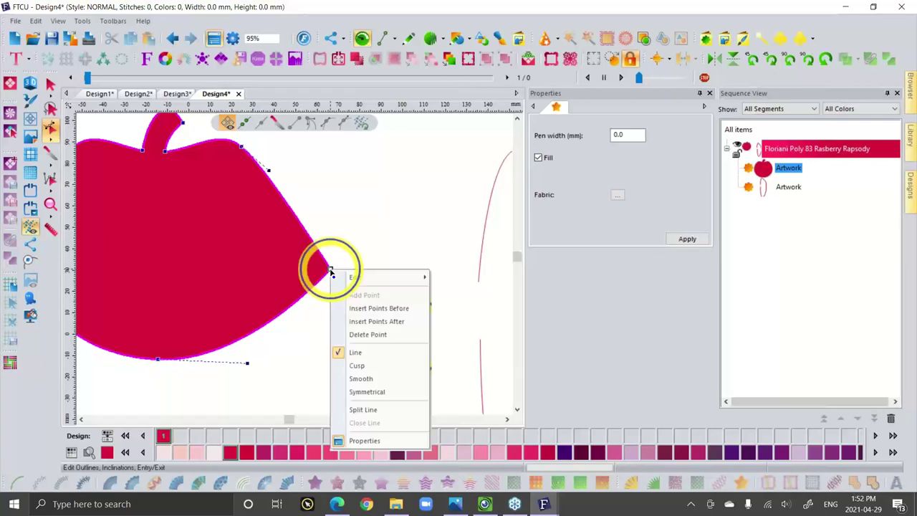
pyautogui.click(374, 381)
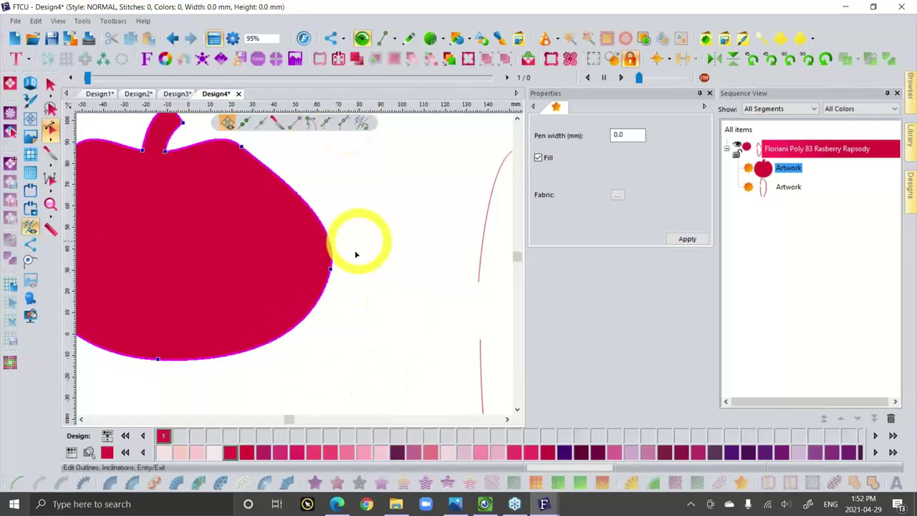
pyautogui.rightClick(330, 270)
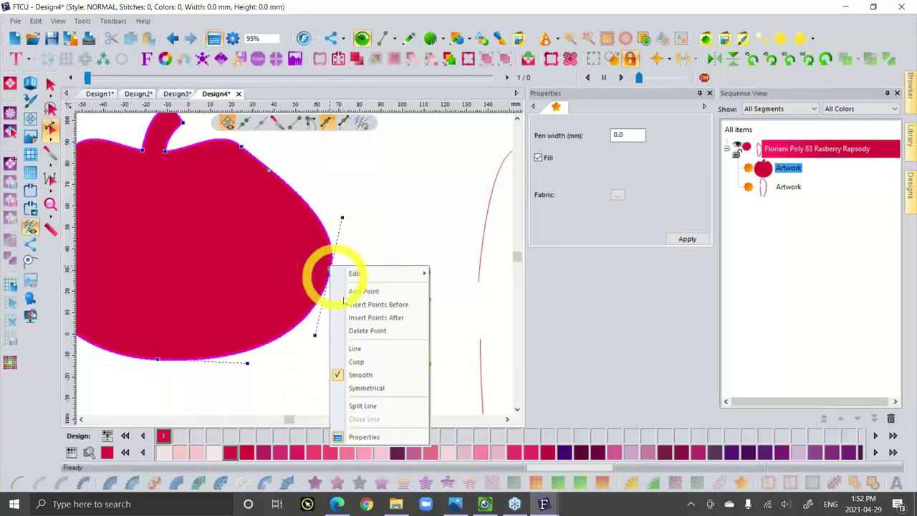
pyautogui.click(375, 385)
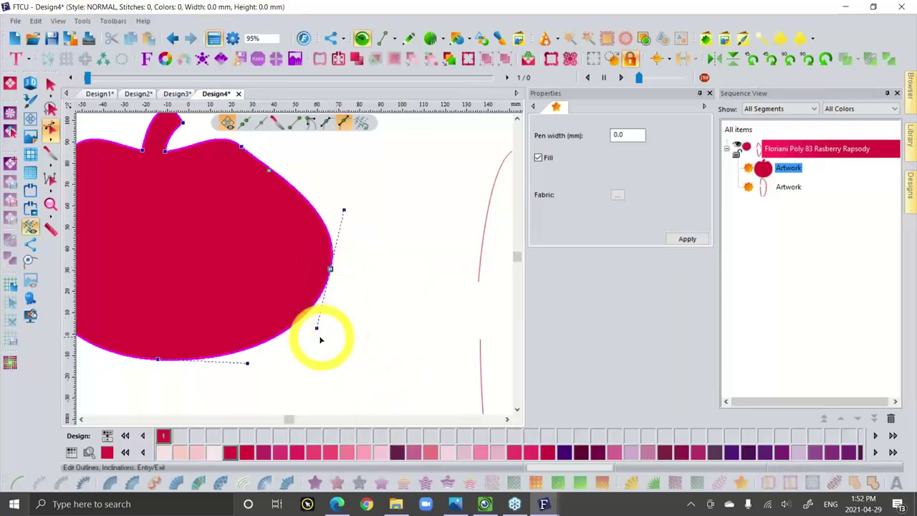
# Reshape the apple's right side by pulling the side point's lower curve handle down and toward the bottom of the apple.
pyautogui.moveTo(316, 331); pyautogui.dragTo(321, 313)
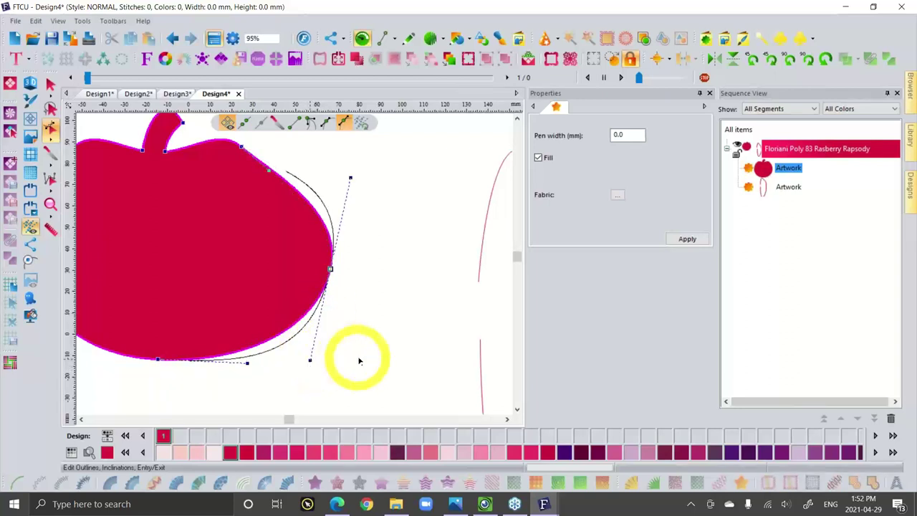
pyautogui.moveTo(359, 359); pyautogui.dragTo(356, 358)
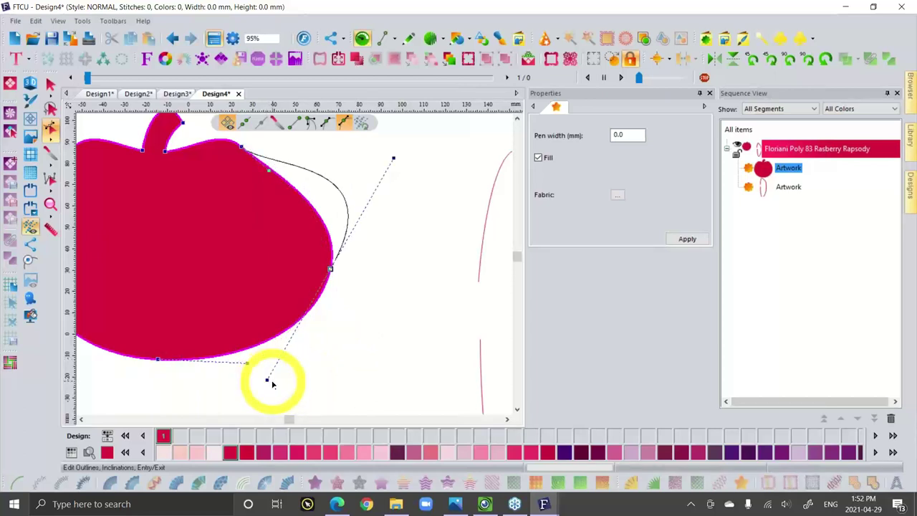
pyautogui.moveTo(271, 380); pyautogui.dragTo(272, 379)
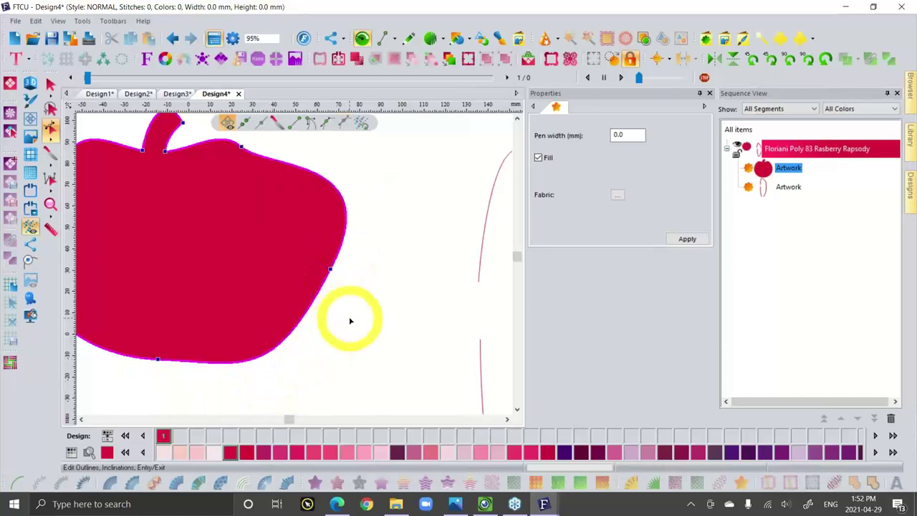
# Convert the right side point to Cusp, swing its lower handle outward to form a notch, and leave outline editing.
pyautogui.rightClick(331, 270)
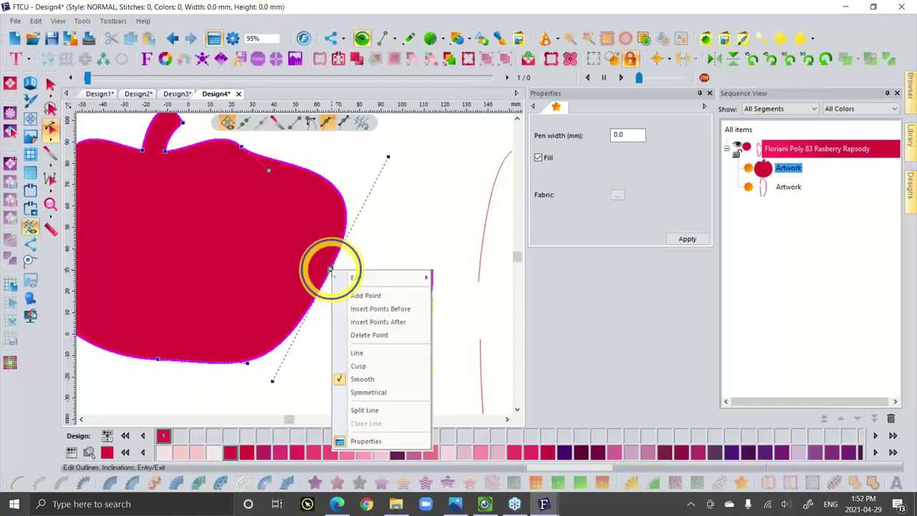
pyautogui.click(379, 366)
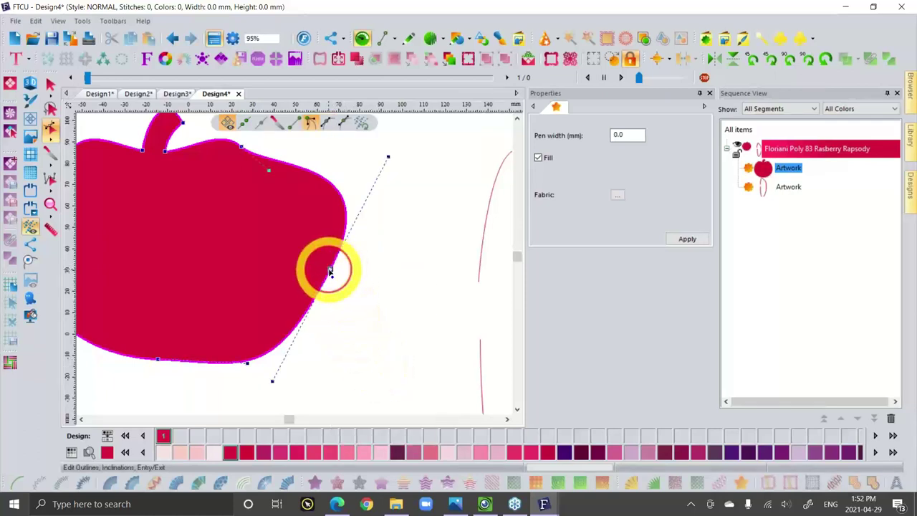
pyautogui.moveTo(272, 381); pyautogui.dragTo(407, 338)
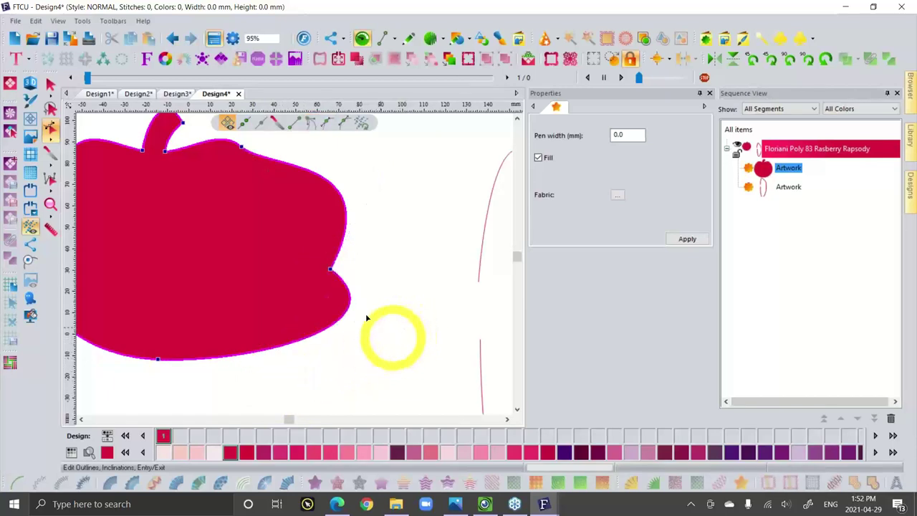
pyautogui.click(50, 84)
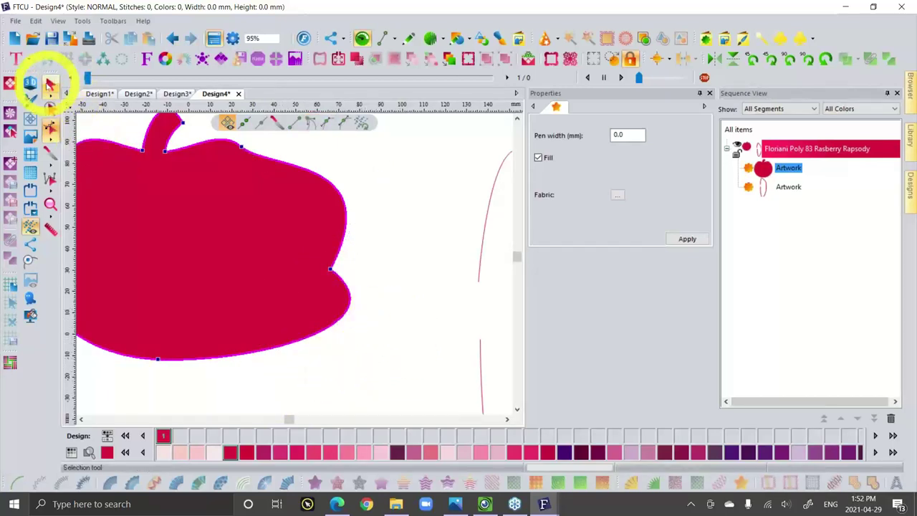
pyautogui.click(50, 83)
# Deselect and reselect the apple, and display its outline points briefly.
pyautogui.scroll(-2, 209, 206)
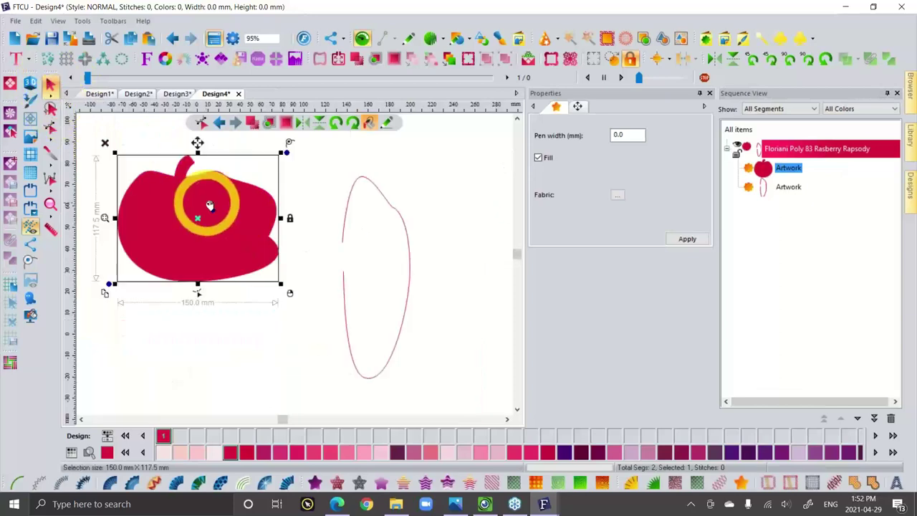
pyautogui.click(91, 128)
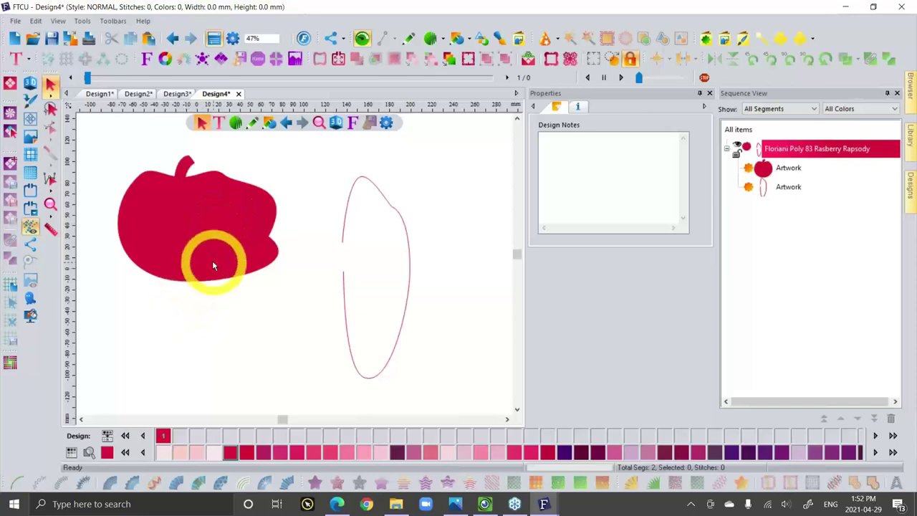
pyautogui.click(209, 179)
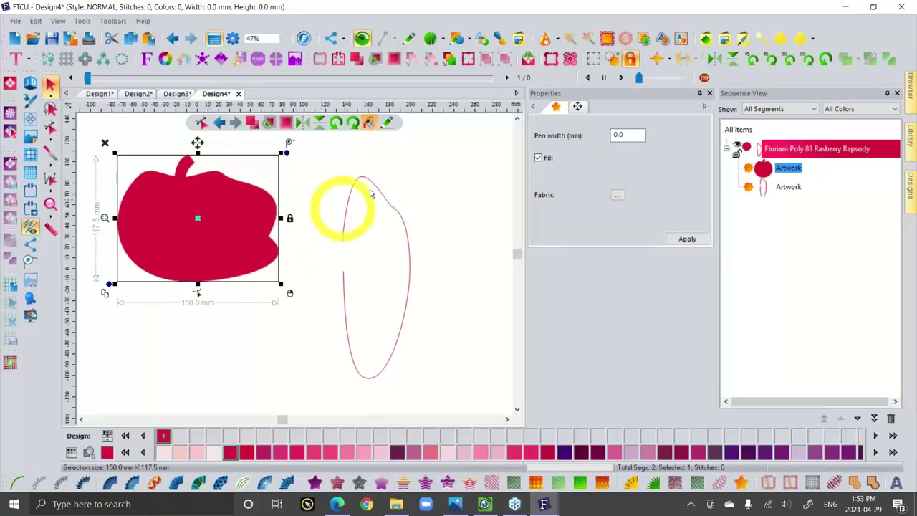
pyautogui.click(45, 139)
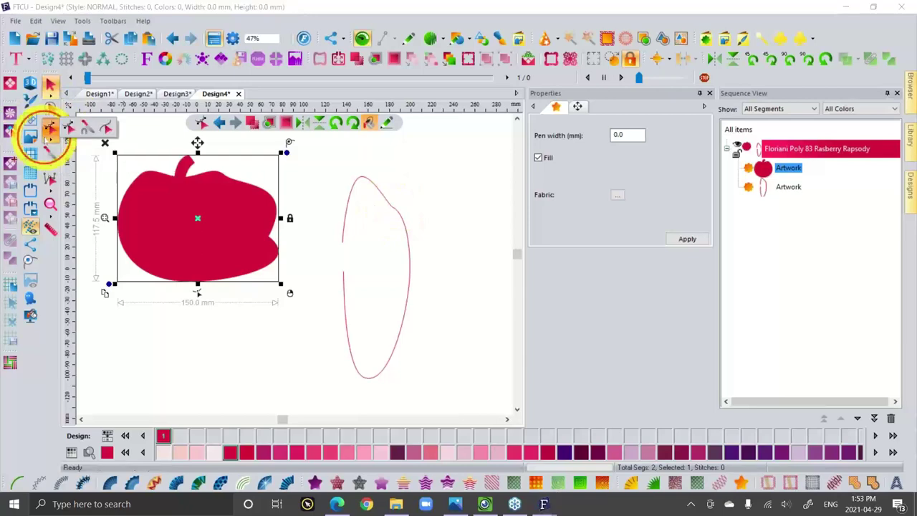
pyautogui.click(68, 125)
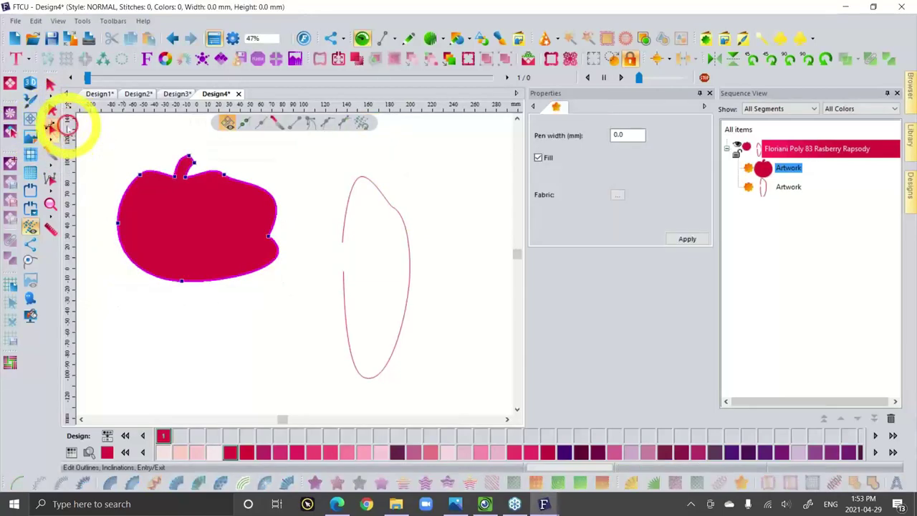
pyautogui.click(50, 83)
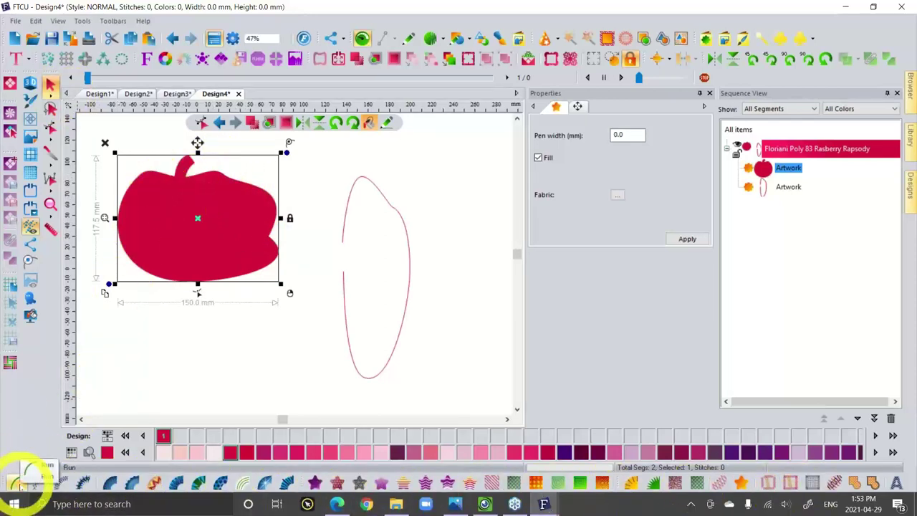
# Convert the apple artwork to a Run stitch and inspect its outline in the 3D view.
pyautogui.click(18, 482)
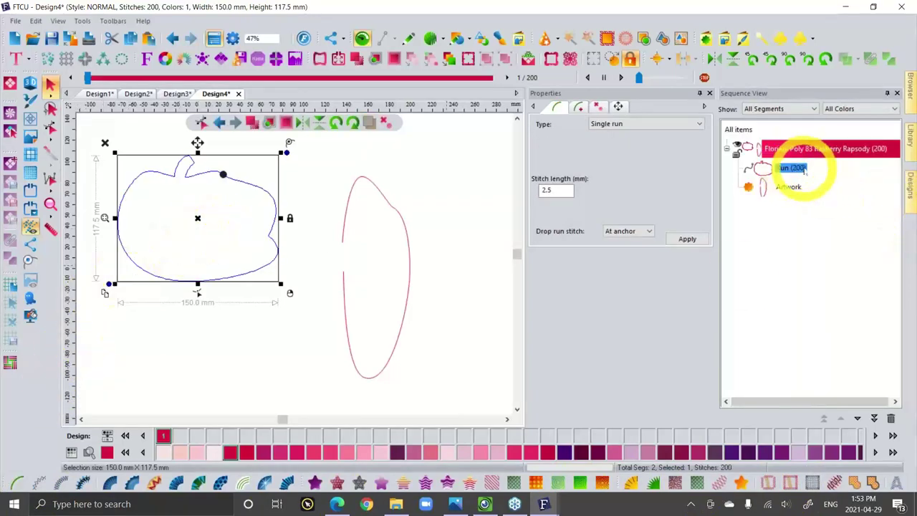
pyautogui.click(313, 374)
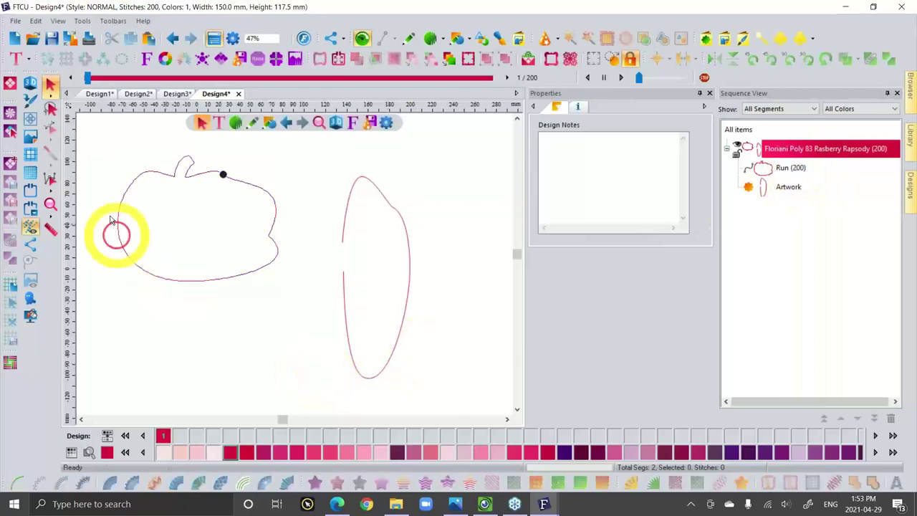
pyautogui.click(31, 85)
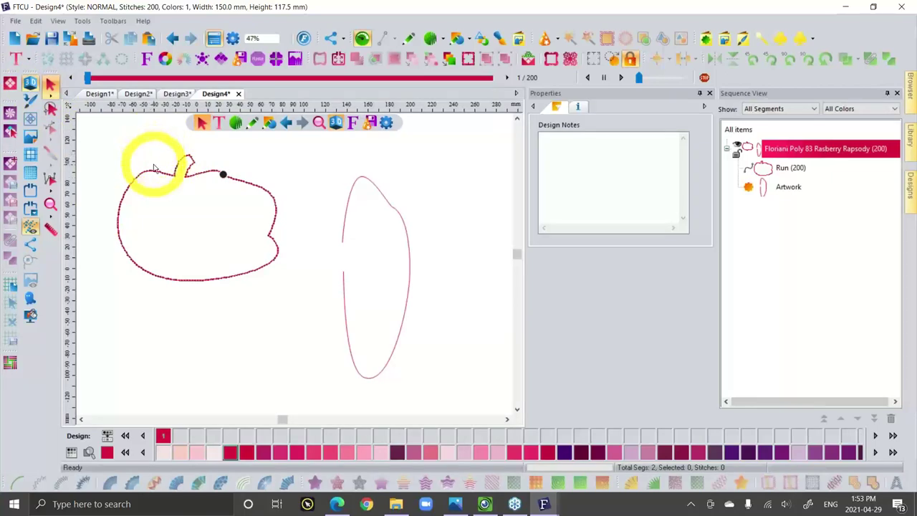
pyautogui.scroll(2, 157, 199)
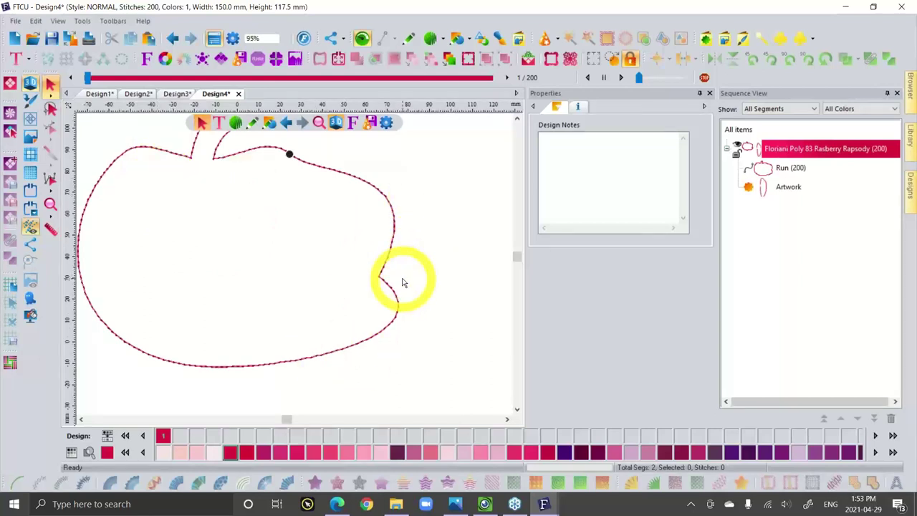
pyautogui.scroll(-2, 377, 252)
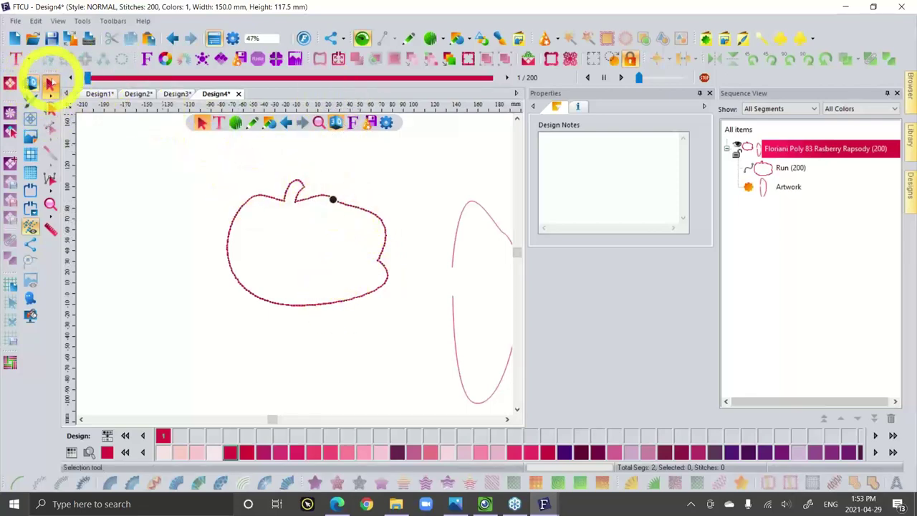
pyautogui.click(334, 201)
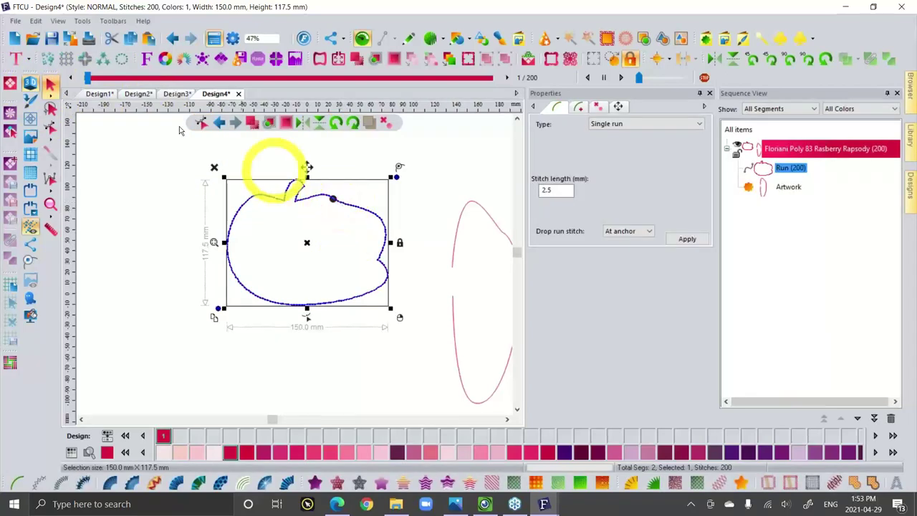
pyautogui.click(82, 21)
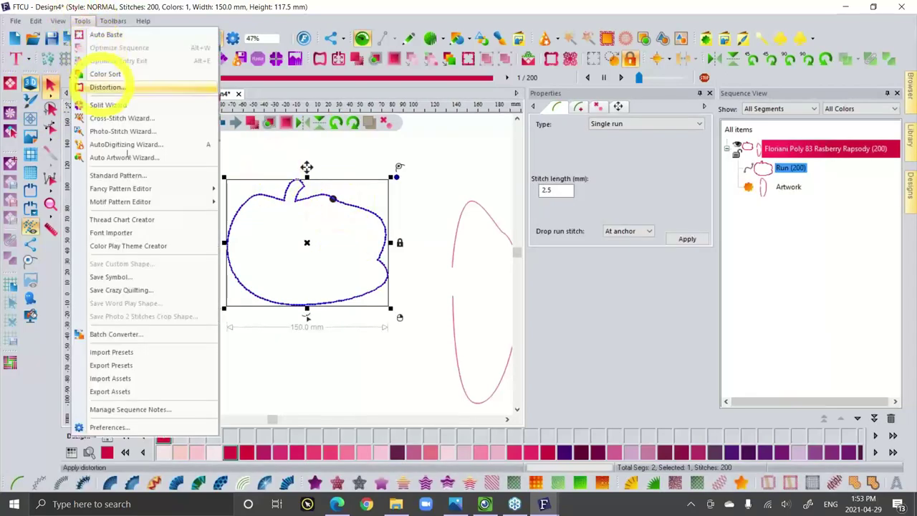
pyautogui.click(330, 390)
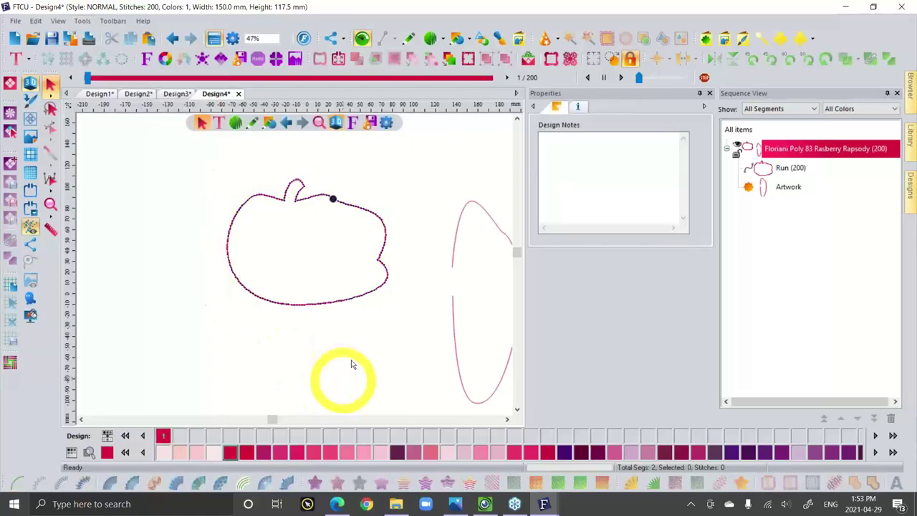
# Convert the run-stitched apple back to Artwork and reapply the Run stitch.
pyautogui.click(367, 215)
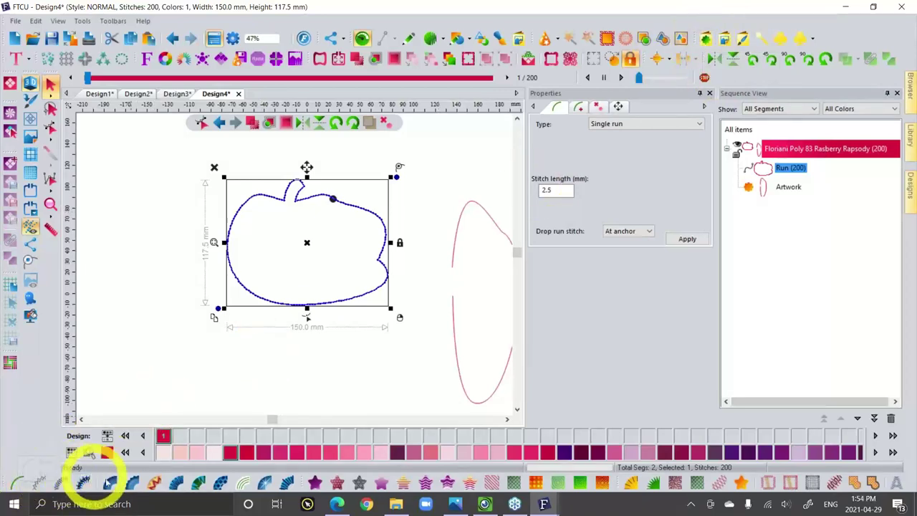
pyautogui.click(741, 484)
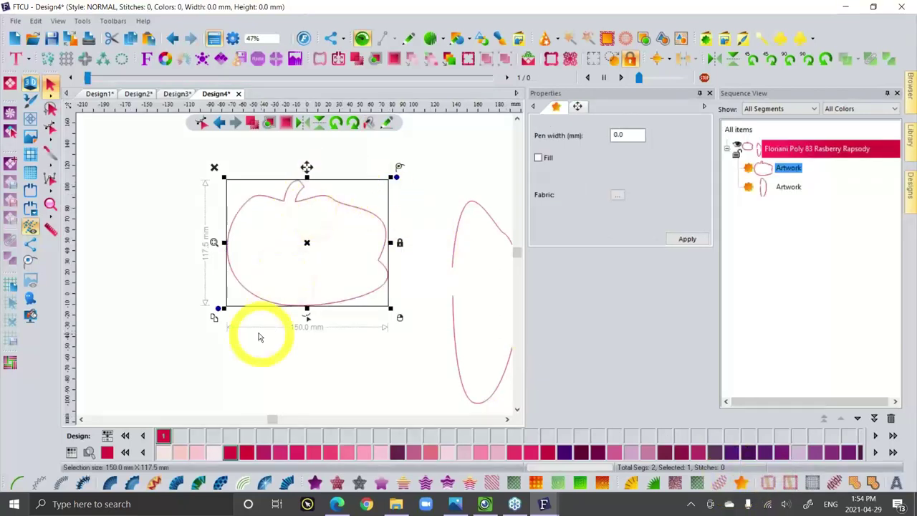
pyautogui.click(15, 482)
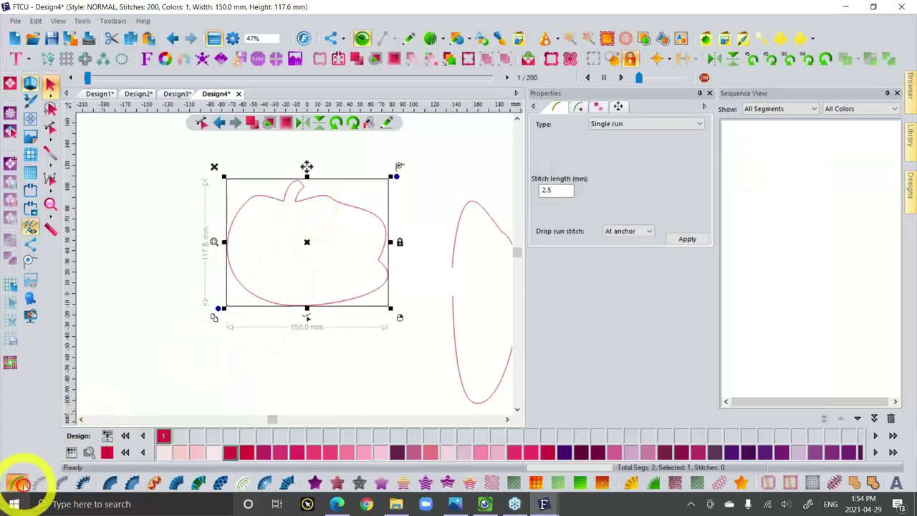
# Apply a Motif run to the apple outline, replace it with Steil, and inspect the stitches up close.
pyautogui.click(39, 482)
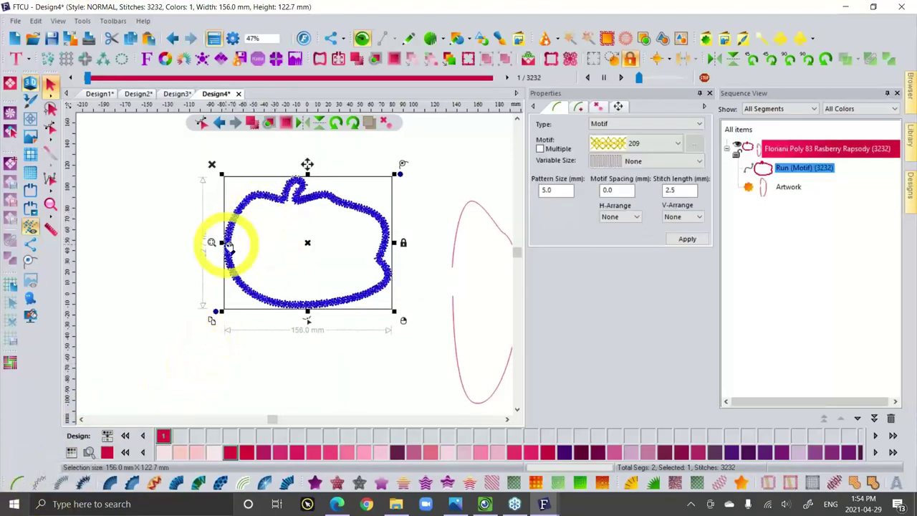
pyautogui.scroll(2, 227, 244)
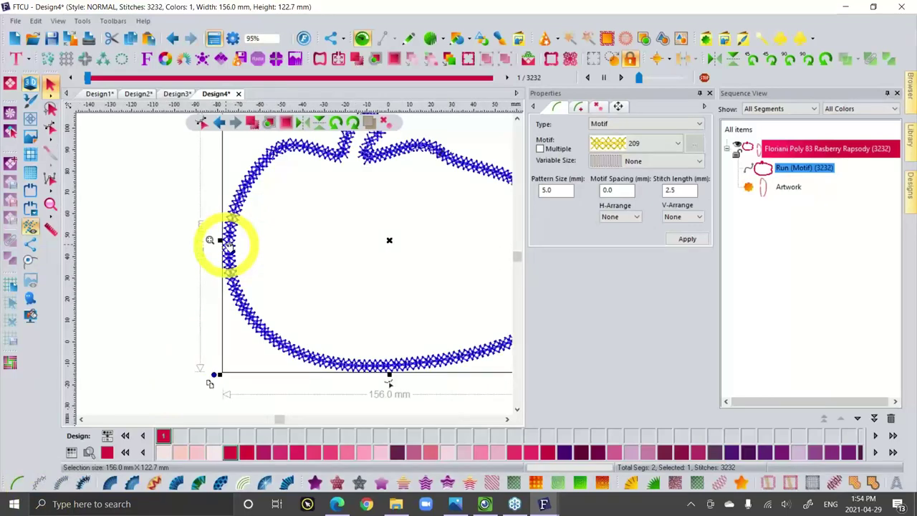
pyautogui.click(62, 482)
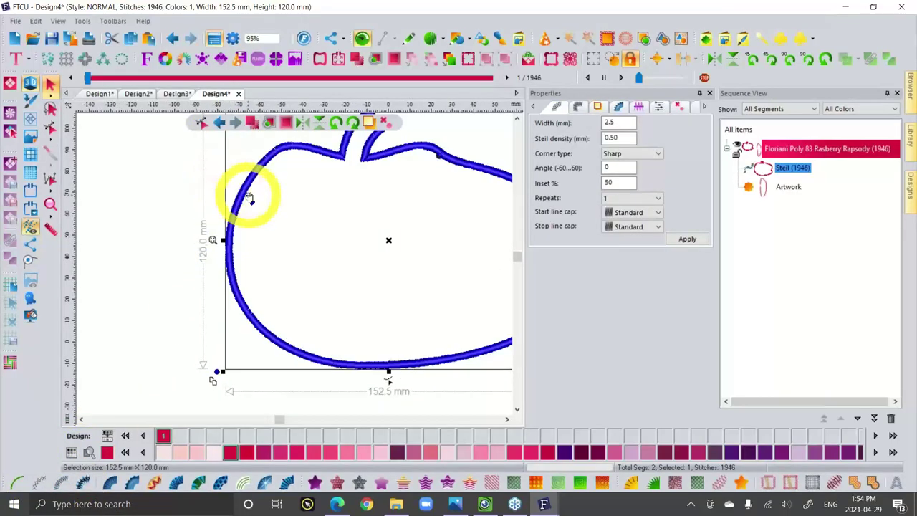
pyautogui.scroll(2, 242, 198)
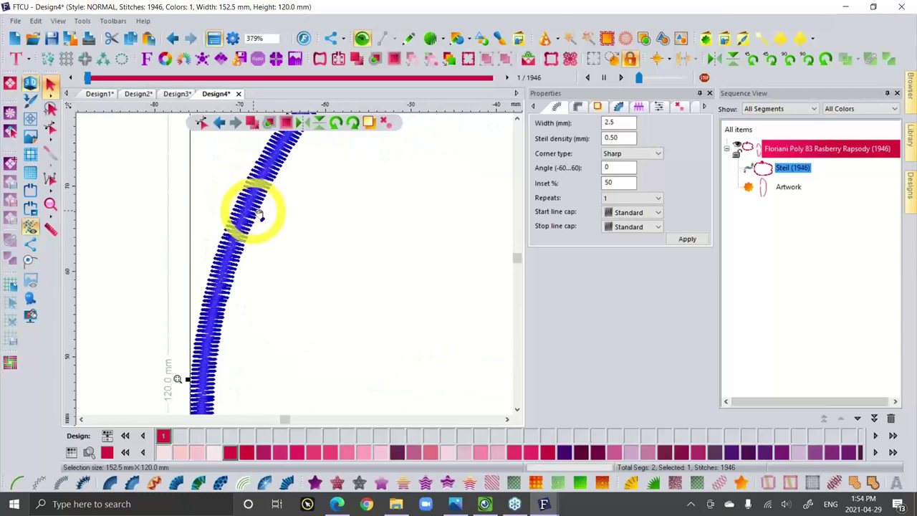
pyautogui.scroll(-4, 265, 217)
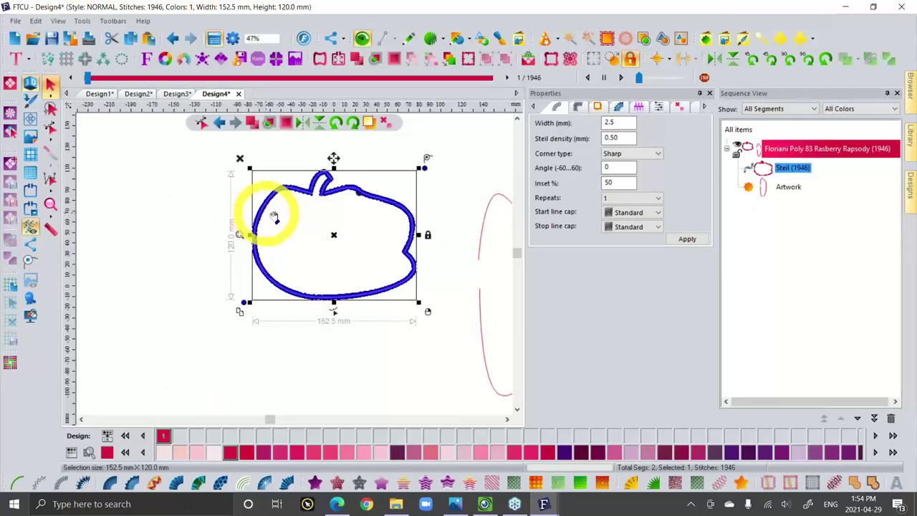
# Convert the elongated oval artwork to a Steil stitch and replace it with a Standard fill.
pyautogui.click(507, 420)
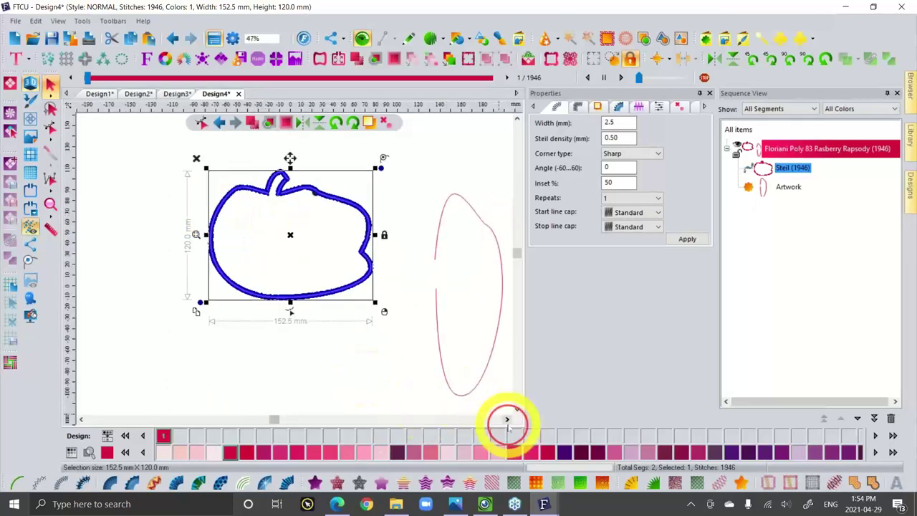
pyautogui.click(491, 219)
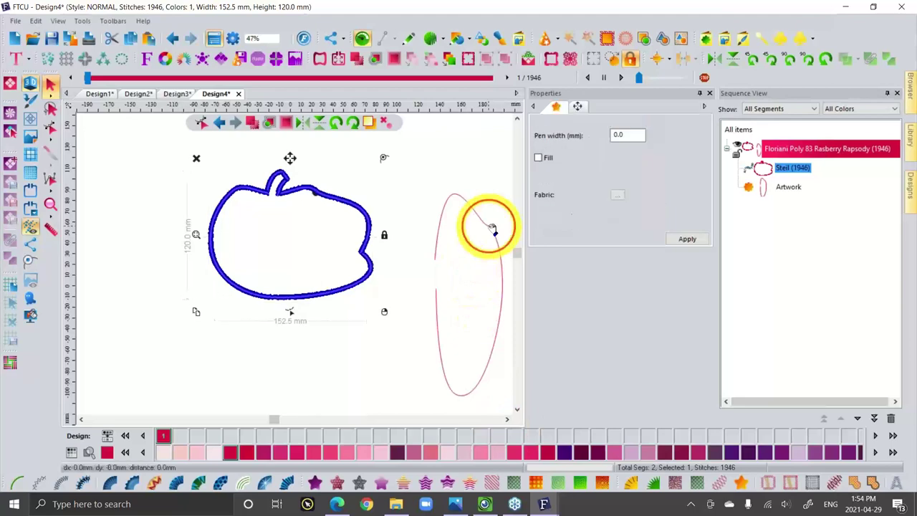
pyautogui.click(62, 481)
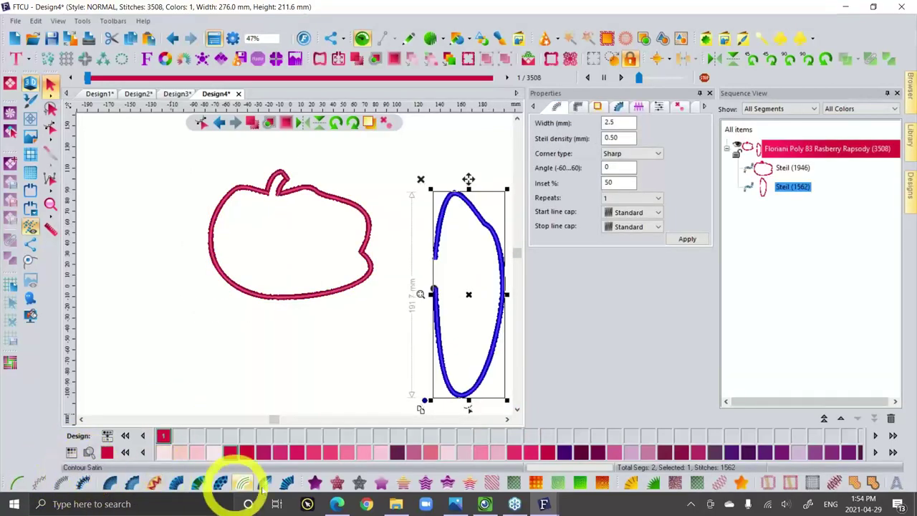
pyautogui.click(315, 481)
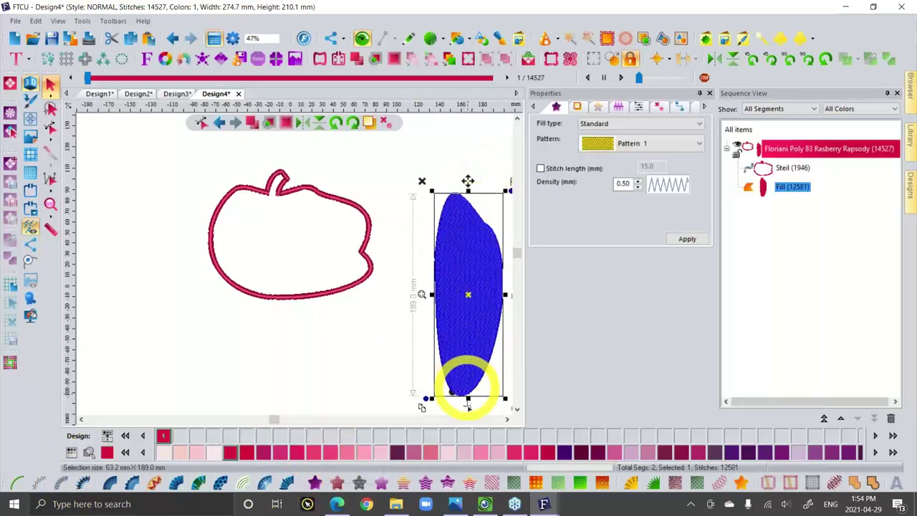
# Convert the apple's Steil outline to a Fancy Fill and inspect the embossed pattern up close.
pyautogui.click(361, 206)
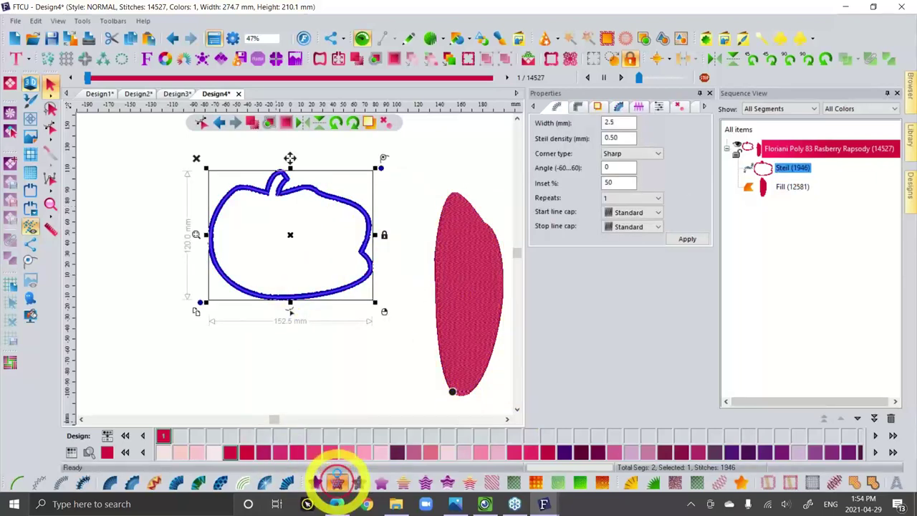
pyautogui.click(336, 481)
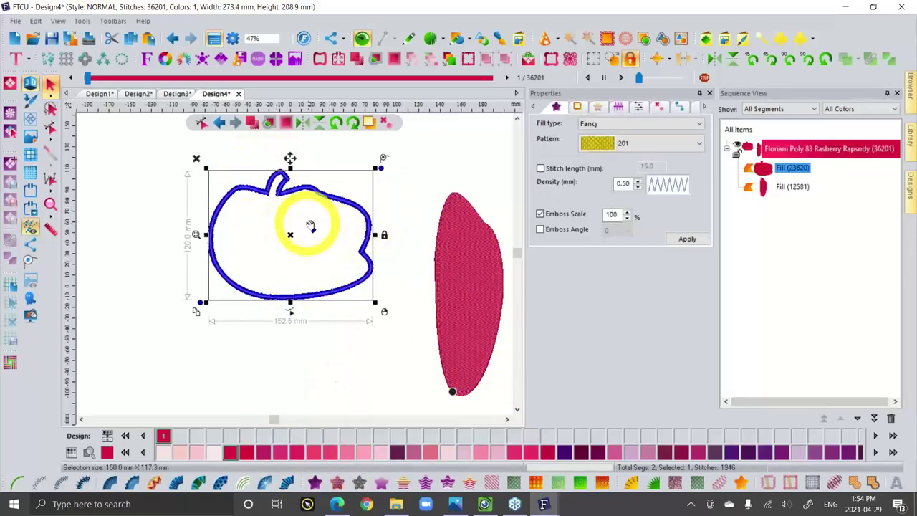
pyautogui.click(375, 184)
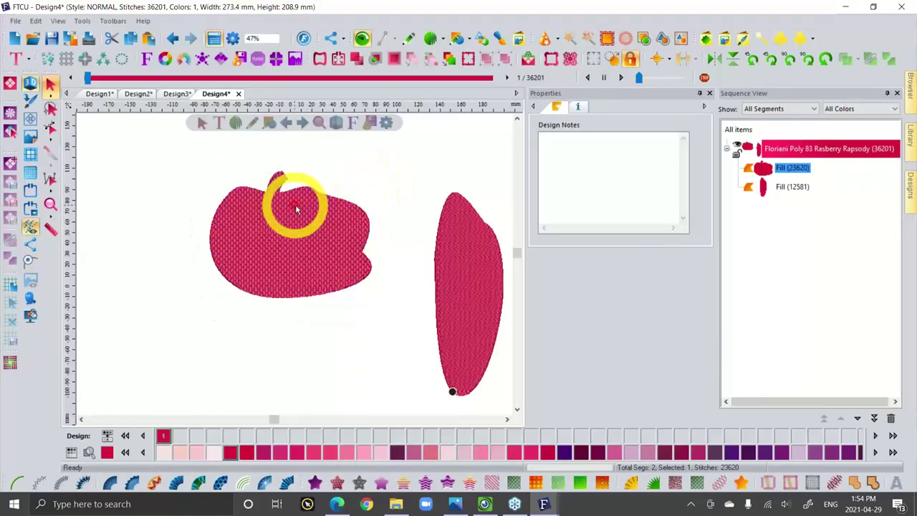
pyautogui.scroll(4, 308, 218)
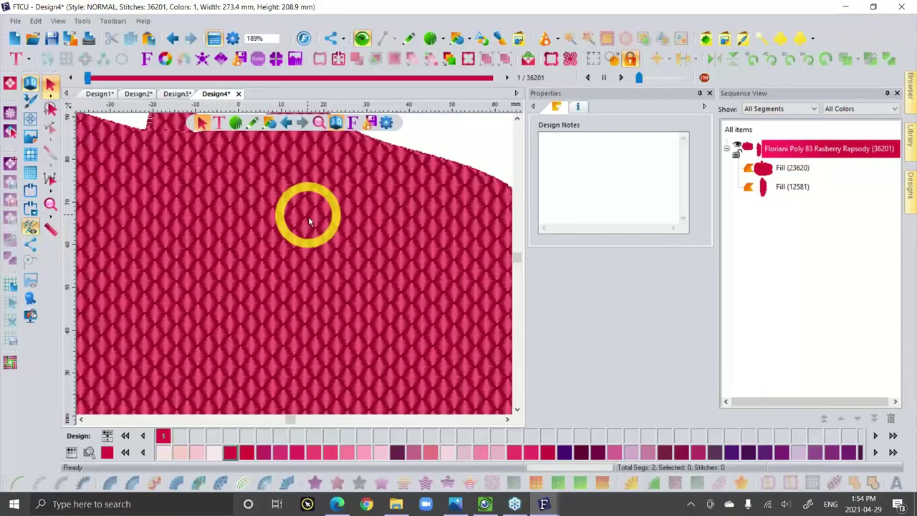
pyautogui.scroll(-2, 335, 249)
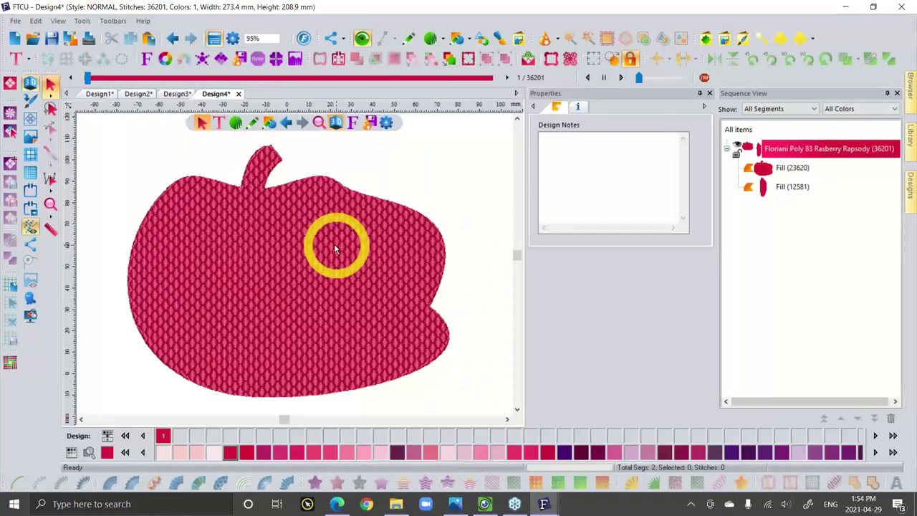
# Change the apple to a Motif fill and enable Mixed Patterns for it.
pyautogui.click(248, 174)
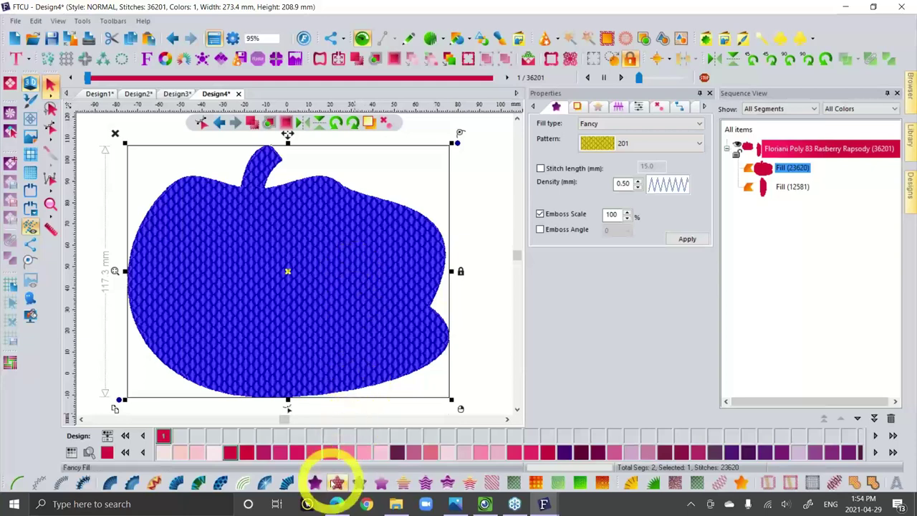
pyautogui.click(359, 480)
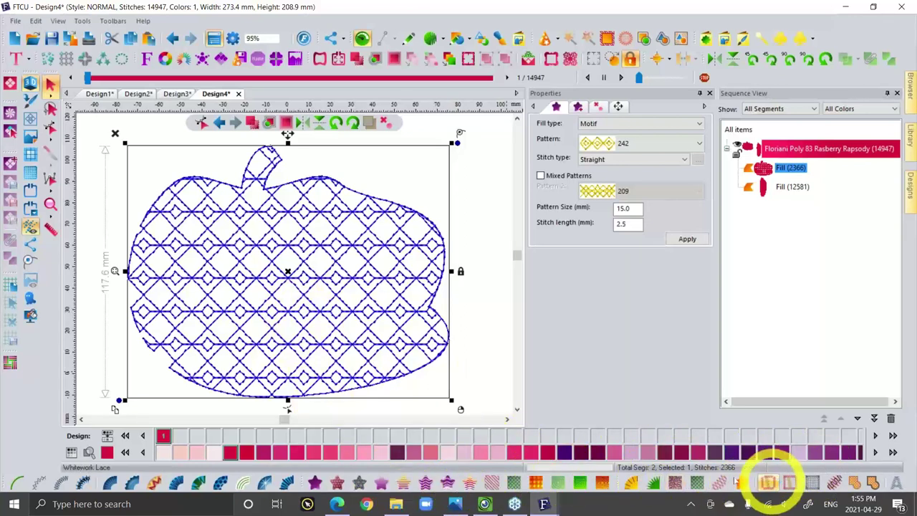
pyautogui.click(548, 176)
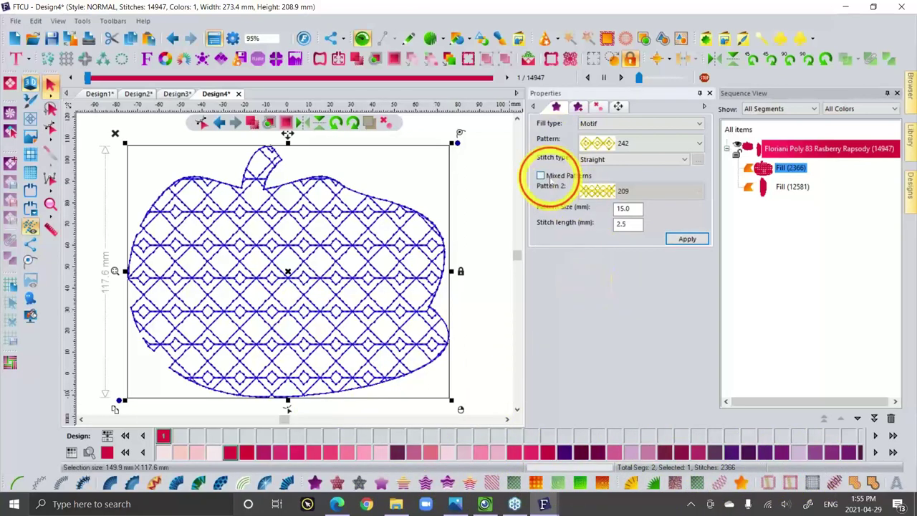
pyautogui.click(684, 239)
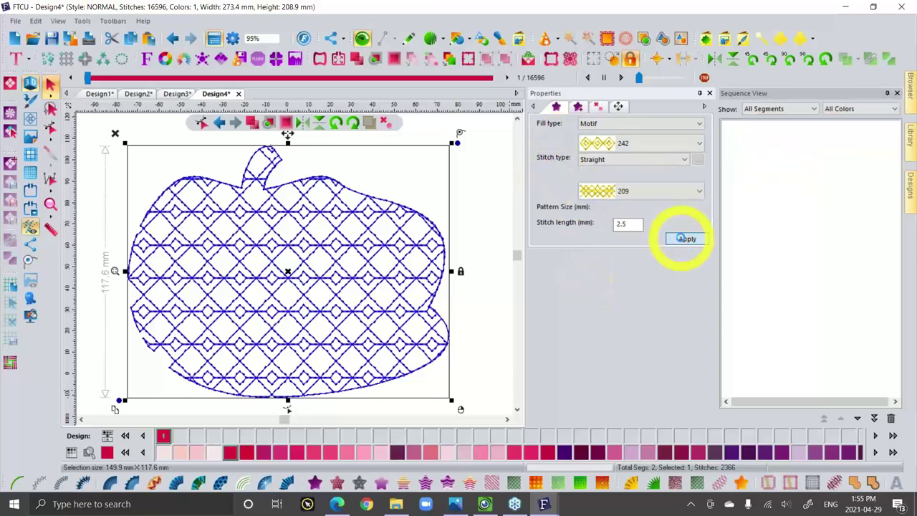
# Set the second pattern of the apple's mixed motif fill to 213.
pyautogui.click(605, 188)
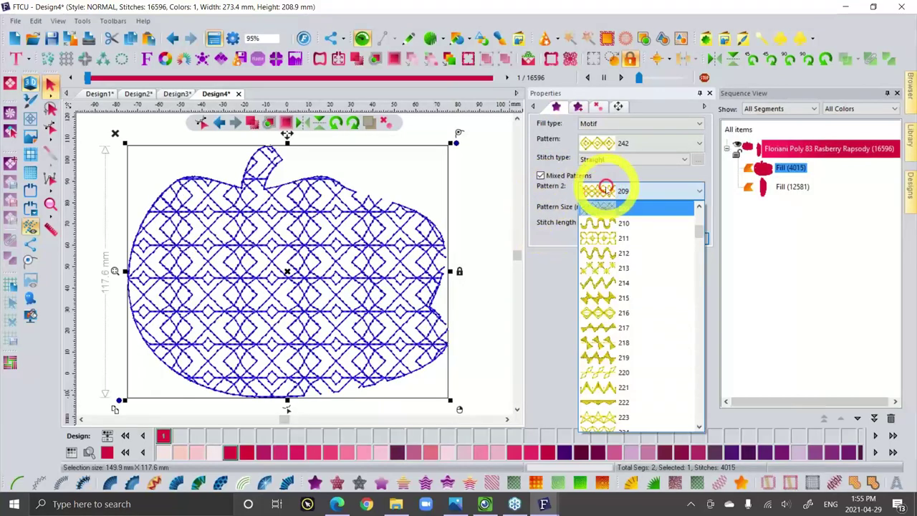
pyautogui.click(614, 268)
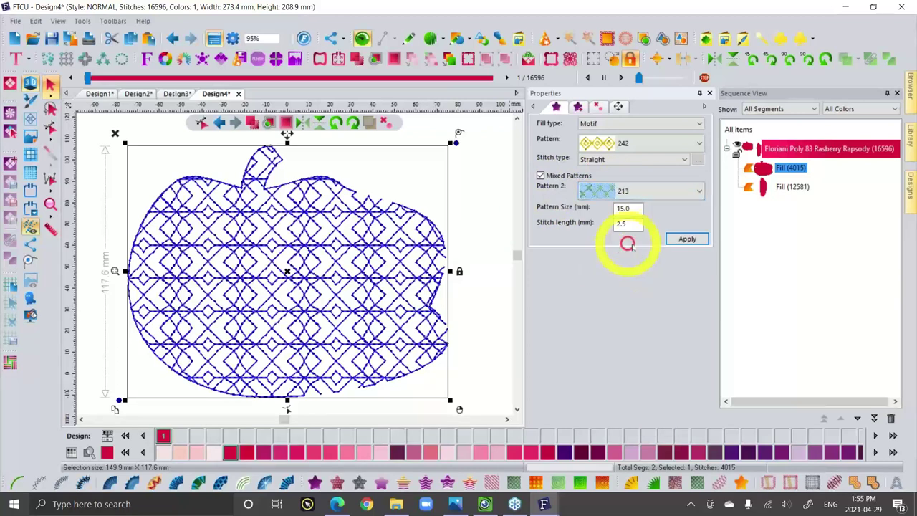
pyautogui.click(686, 239)
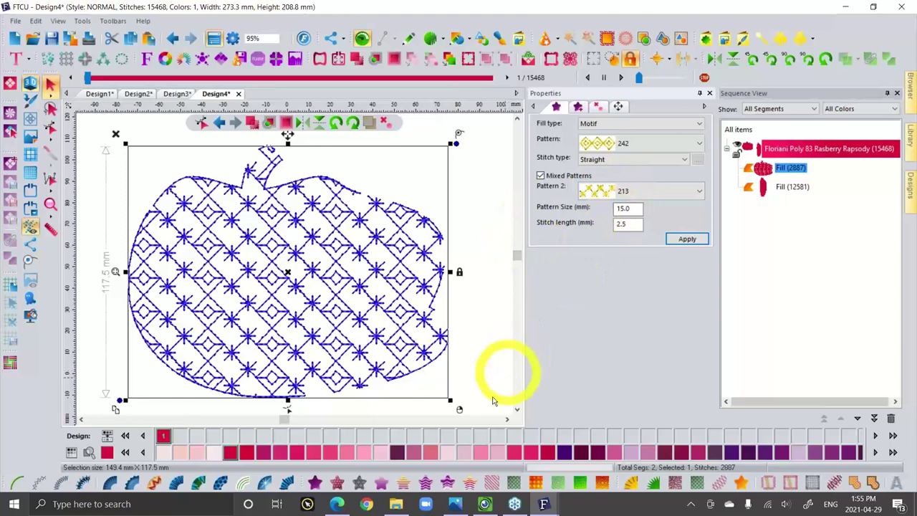
# Apply a linear gradient fill to the apple, replace it with a Color Blend Fill, and view the result deselected.
pyautogui.click(380, 482)
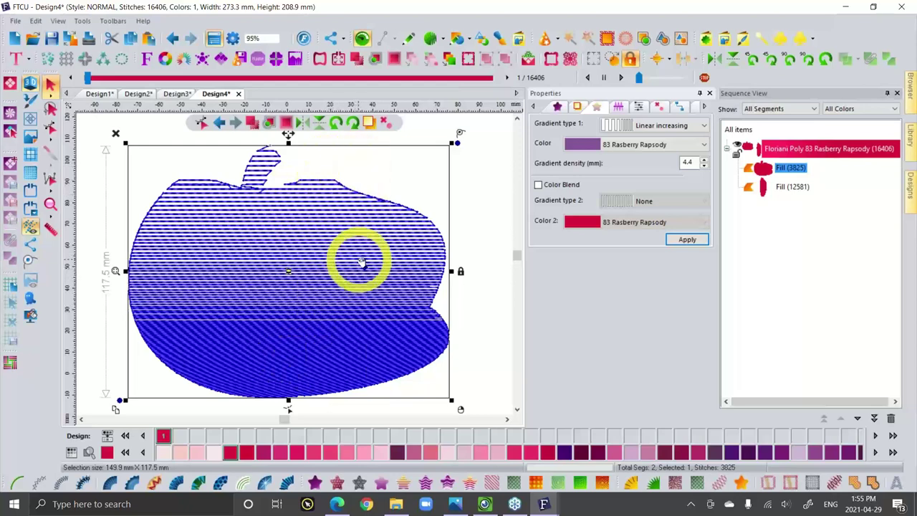
pyautogui.click(404, 485)
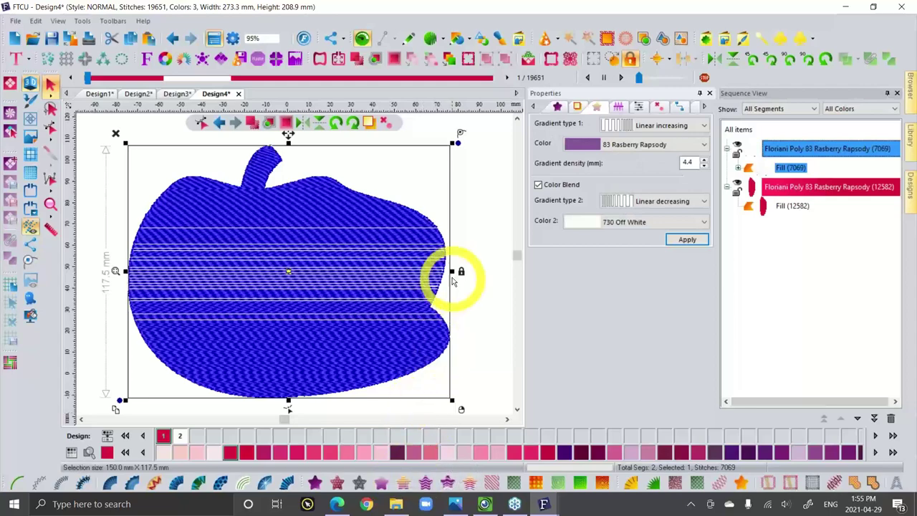
pyautogui.click(467, 222)
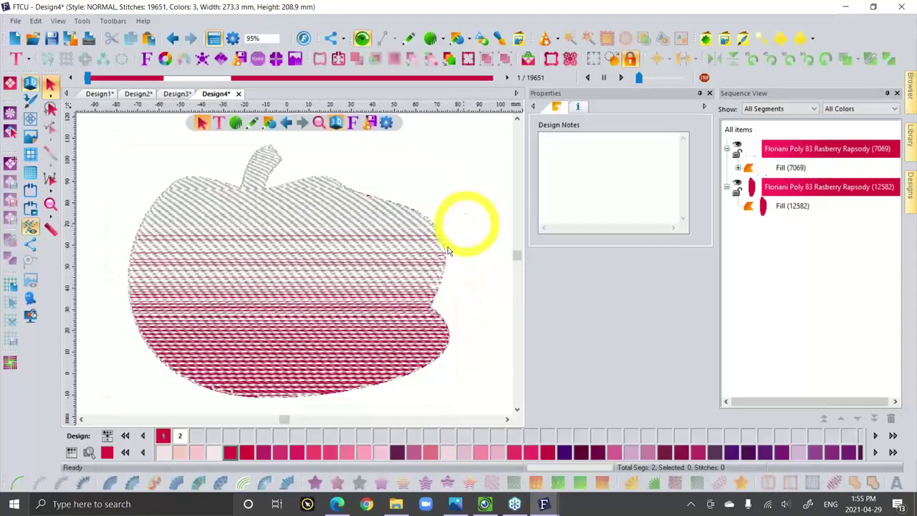
# Switch the apple's fill in turn to Wave, Wave Gradient and the hatch fill with a 4.00 mm density.
pyautogui.click(433, 253)
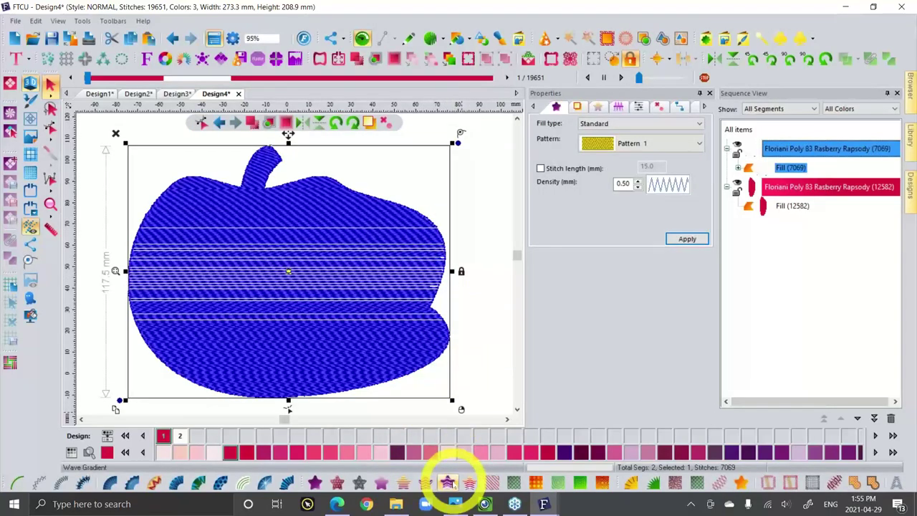
pyautogui.click(427, 481)
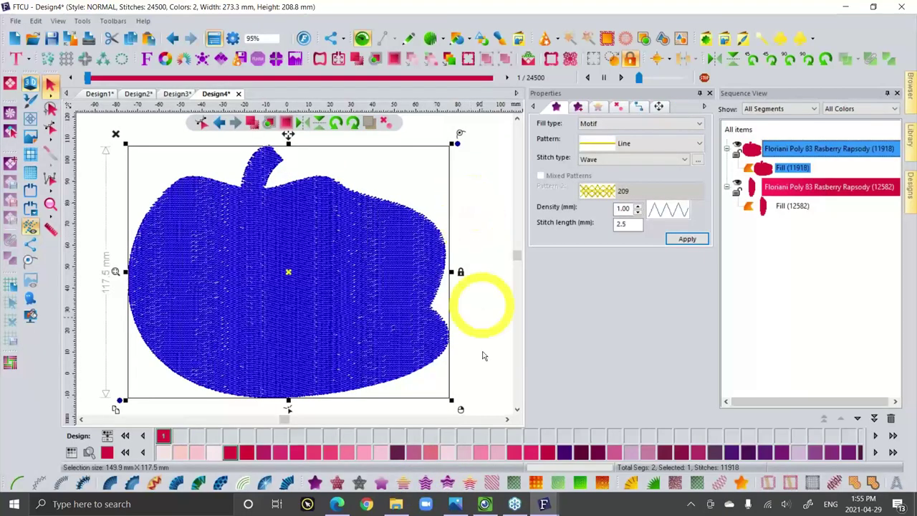
pyautogui.click(447, 481)
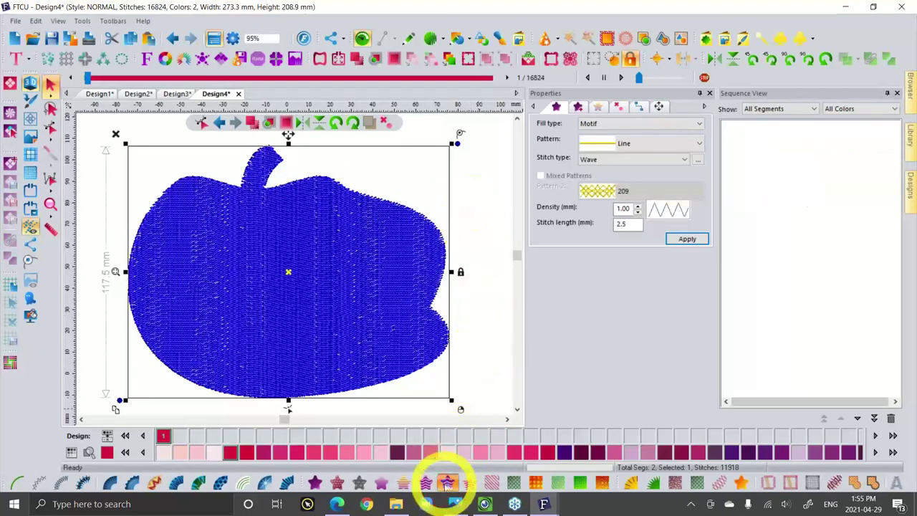
pyautogui.click(487, 482)
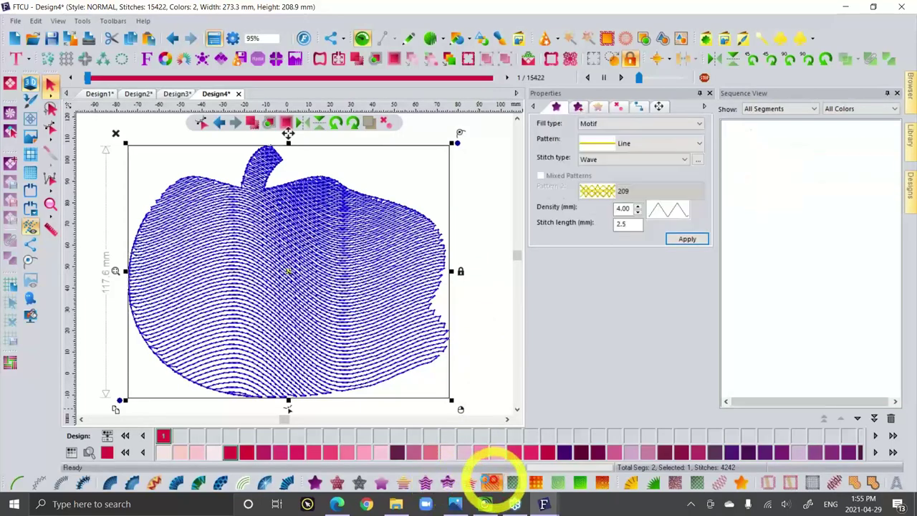
# Apply Wave Color Blend to the apple, view its stitches deselected, and reapply the blend.
pyautogui.click(469, 481)
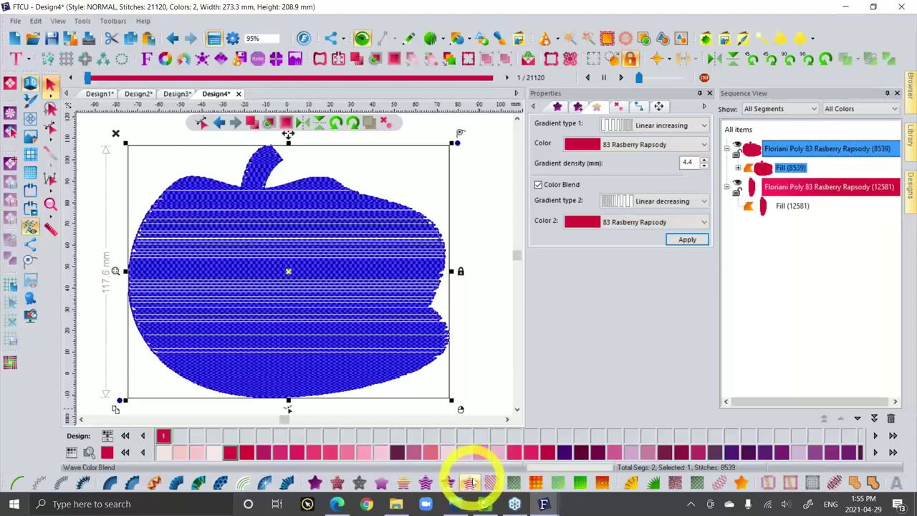
pyautogui.click(469, 481)
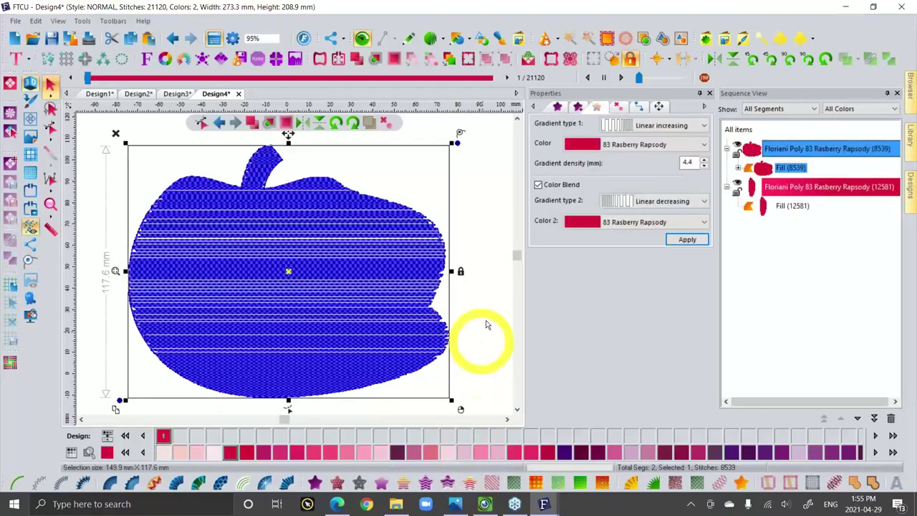
pyautogui.click(469, 482)
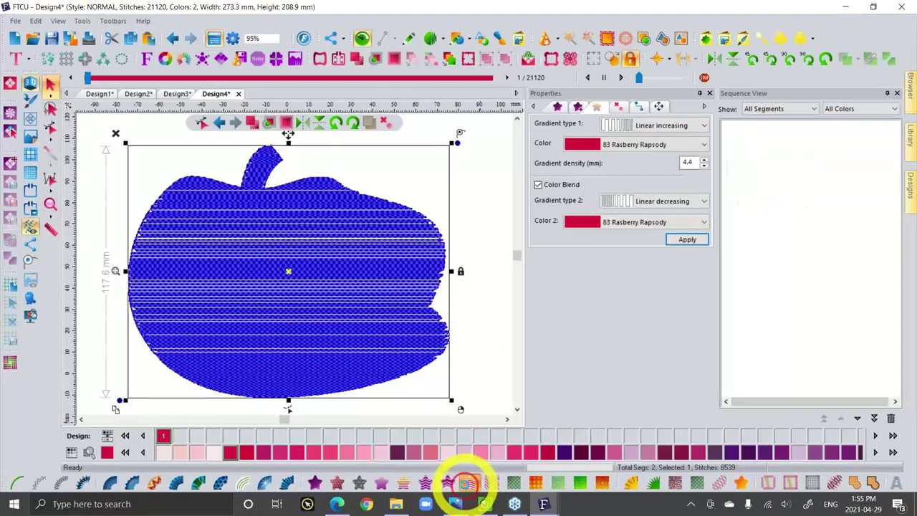
pyautogui.click(485, 240)
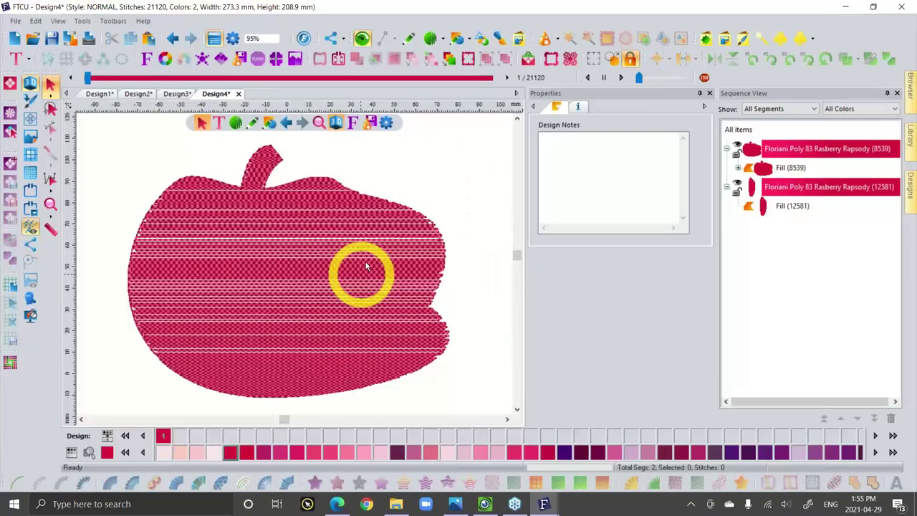
pyautogui.click(366, 266)
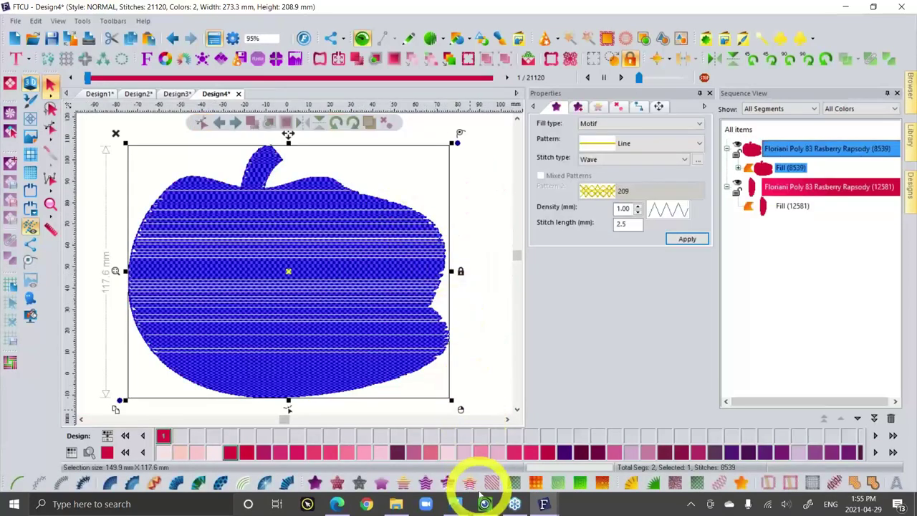
pyautogui.click(469, 483)
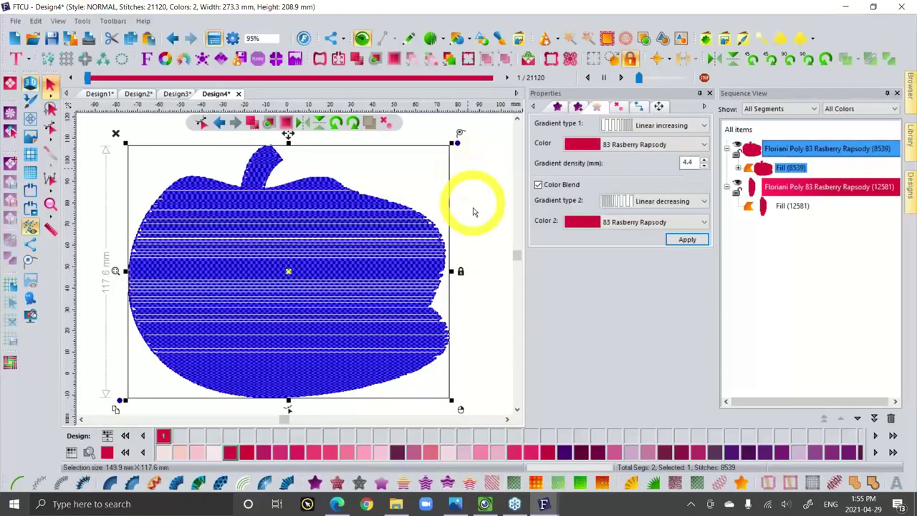
# Compare Wave Gradient and Color Blend Fill on the apple, and return it to Wave Color Blend.
pyautogui.click(448, 478)
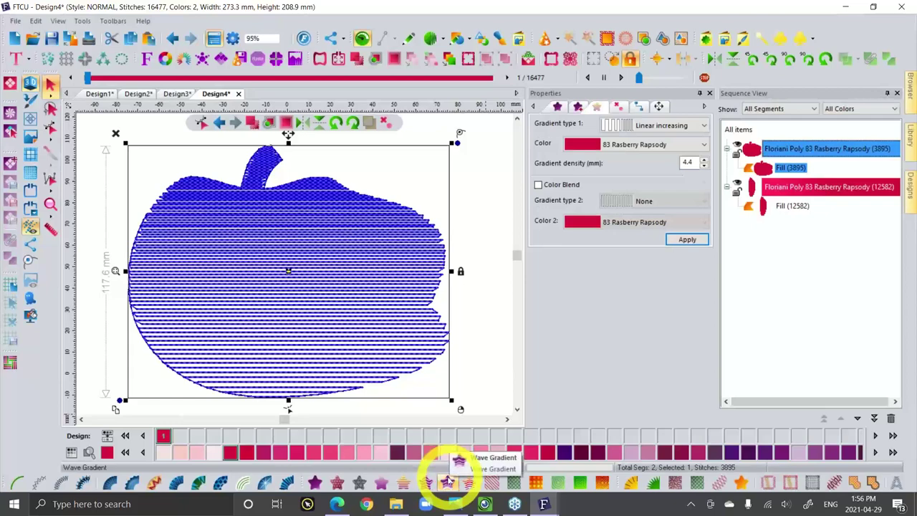
pyautogui.click(400, 480)
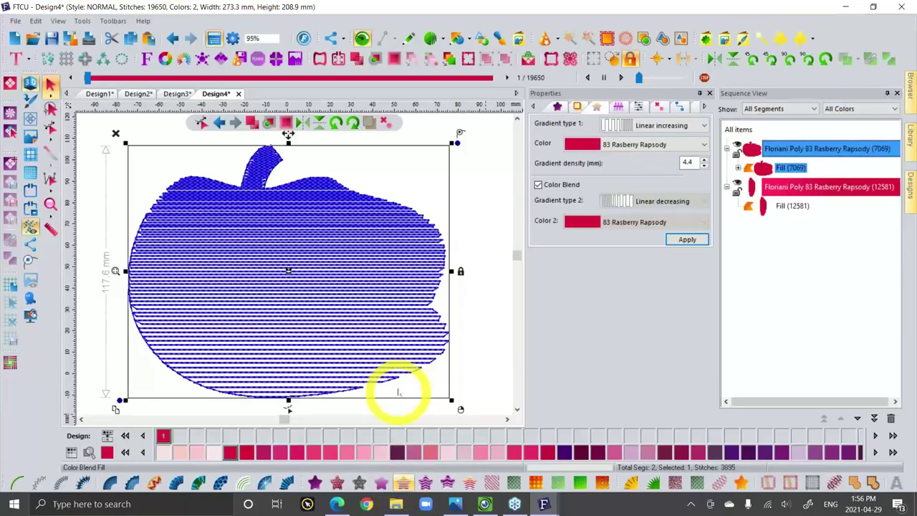
pyautogui.click(466, 484)
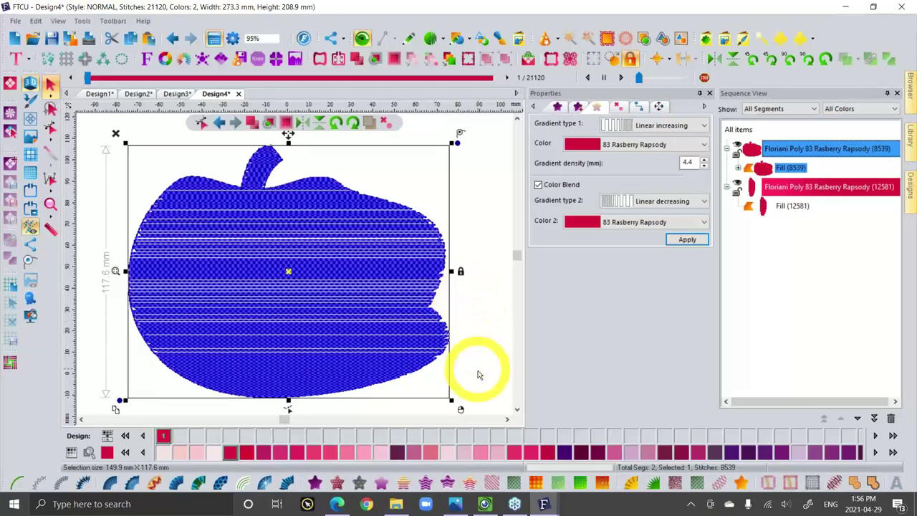
# Convert the apple back to Artwork and apply Wave Color Blend to it afresh.
pyautogui.scroll(-2, 479, 294)
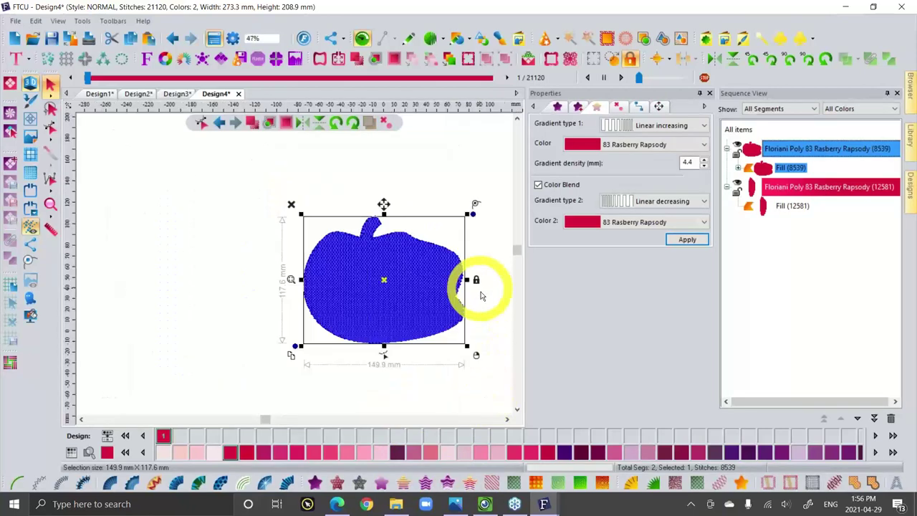
pyautogui.click(741, 482)
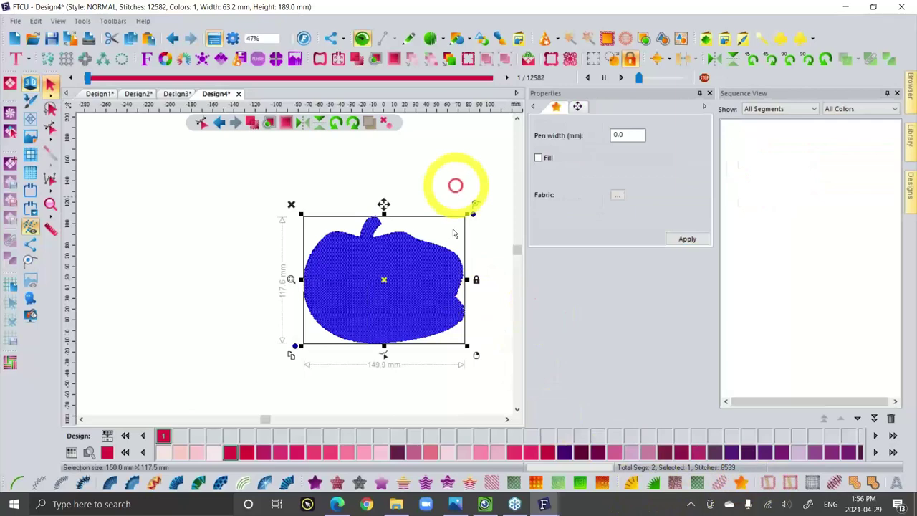
pyautogui.click(469, 481)
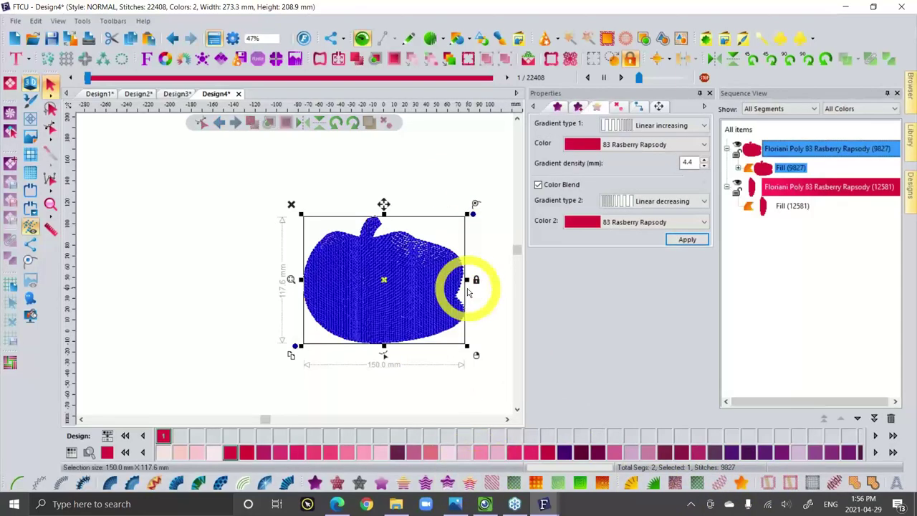
# Convert the apple to Artwork, reapply Wave Color Blend, view its stitches deselected, and select the apple again.
pyautogui.scroll(2, 469, 292)
pyautogui.click(514, 480)
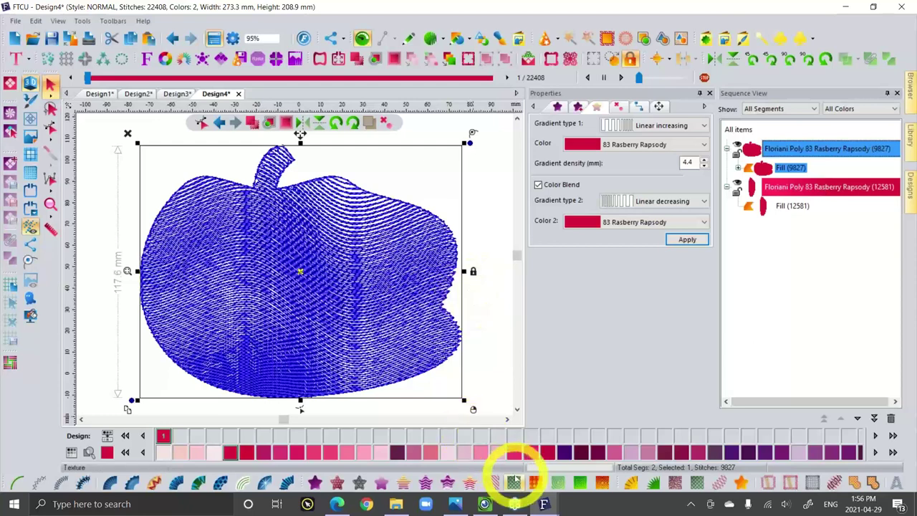
pyautogui.click(740, 482)
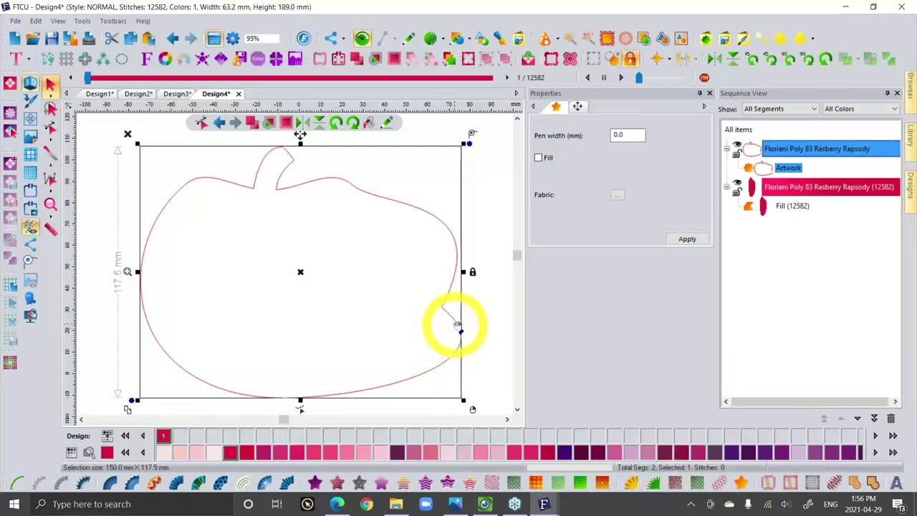
pyautogui.click(470, 481)
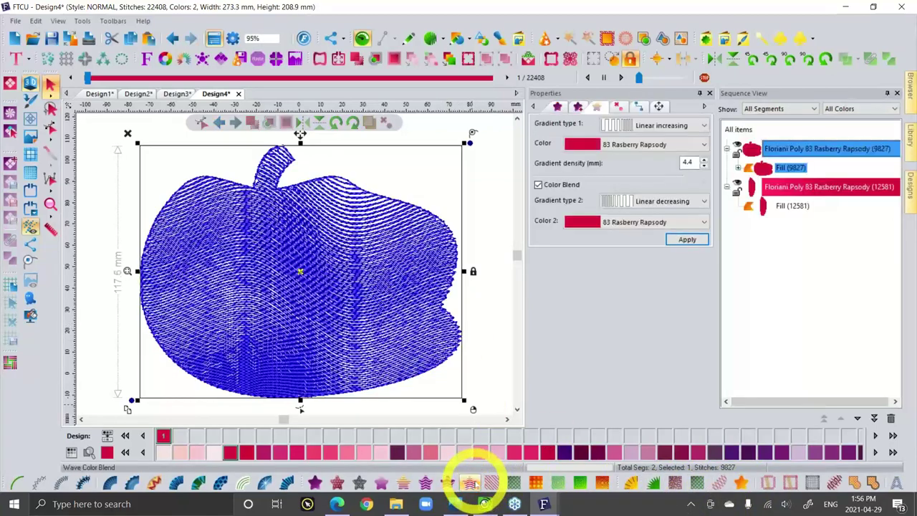
pyautogui.click(486, 210)
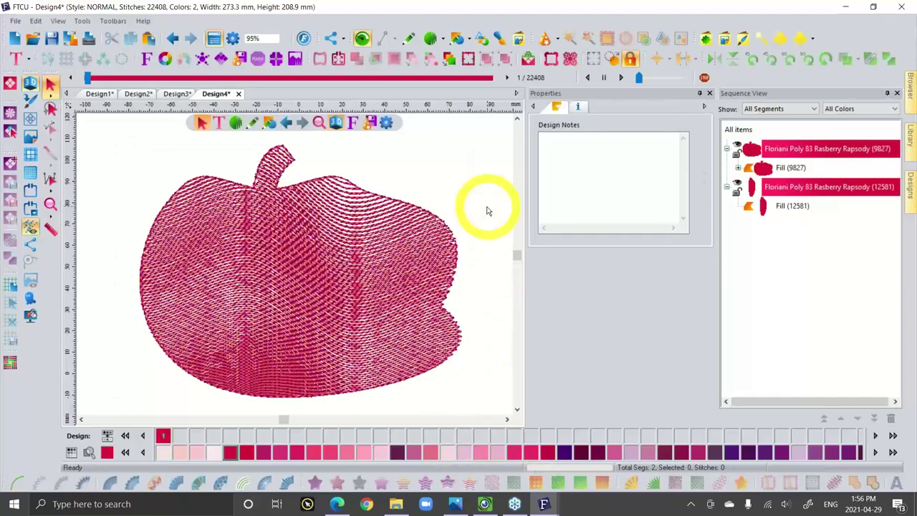
pyautogui.click(303, 273)
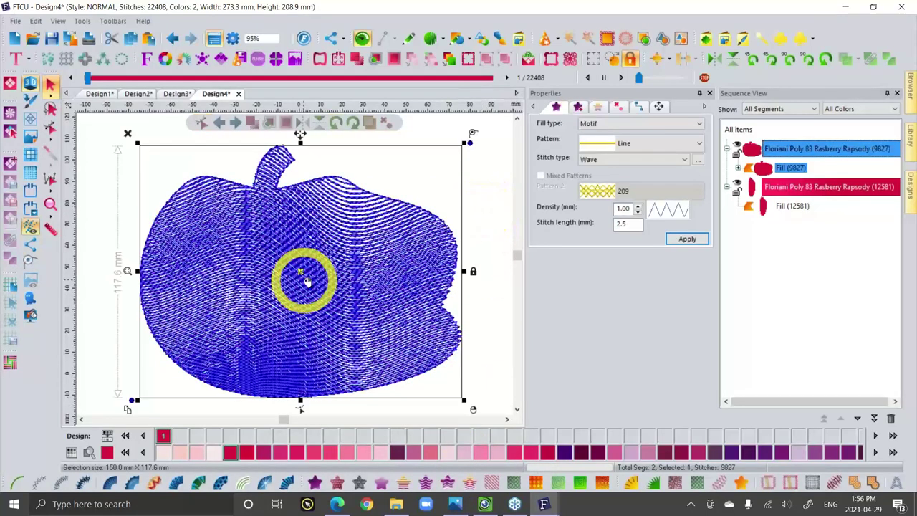
# Change the apple to the hatch fill, choose the last crossed wavy Mesh Fill pattern, and view the stitches up close.
pyautogui.click(487, 481)
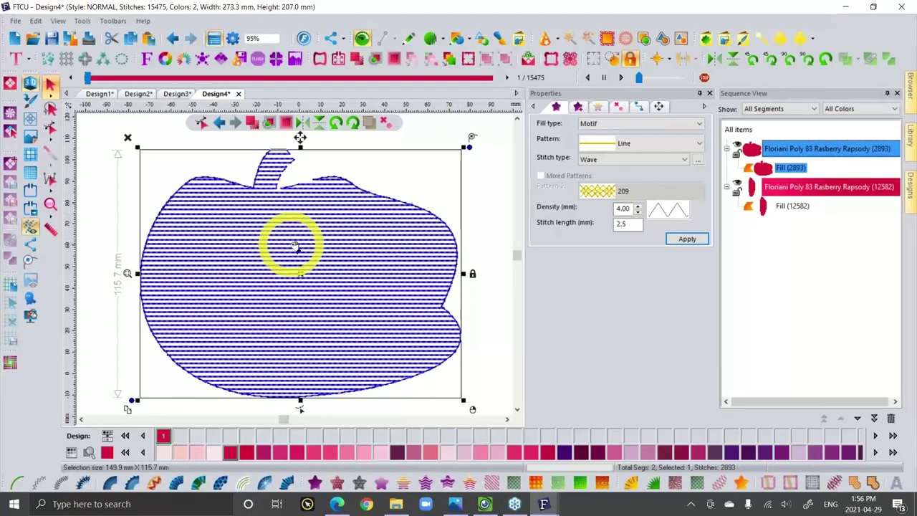
pyautogui.click(698, 160)
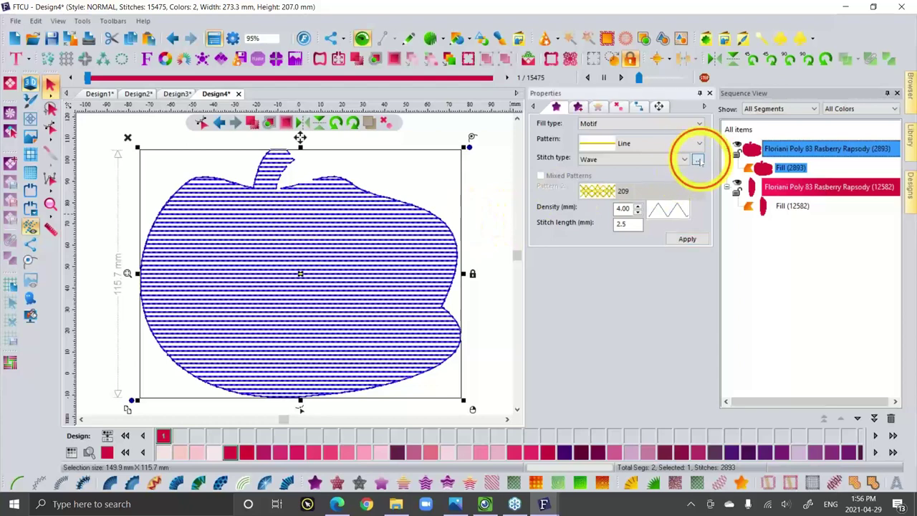
pyautogui.click(506, 245)
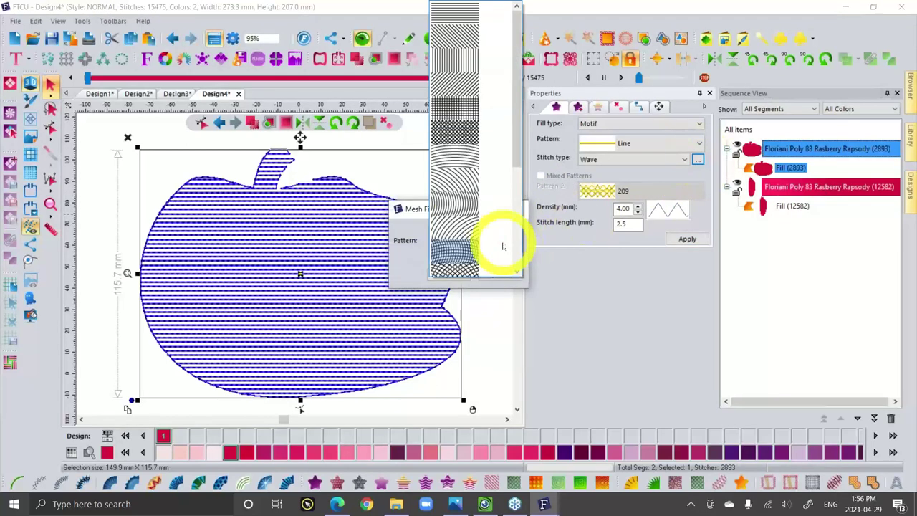
pyautogui.scroll(-5, 503, 246)
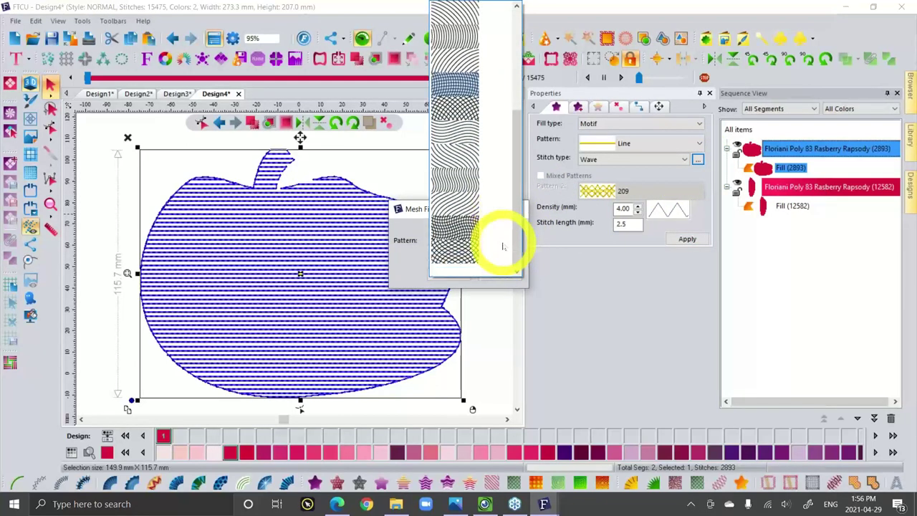
pyautogui.click(453, 247)
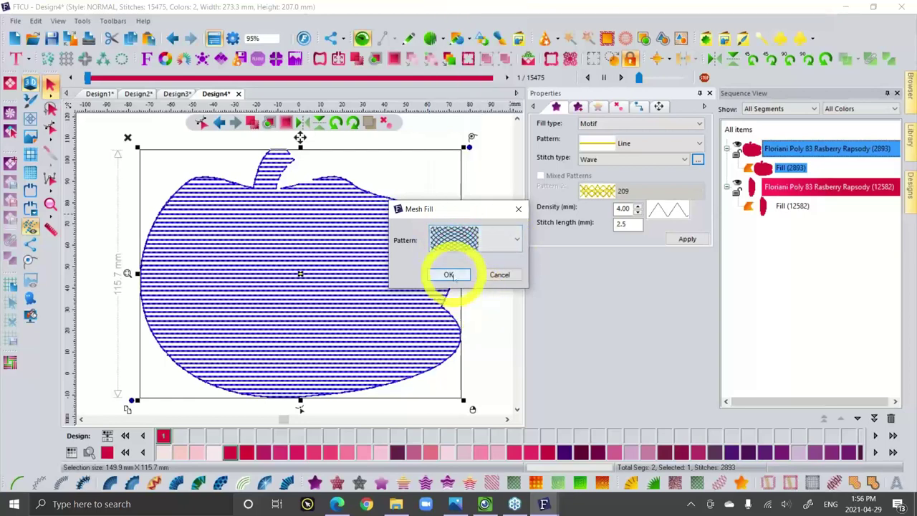
pyautogui.click(446, 275)
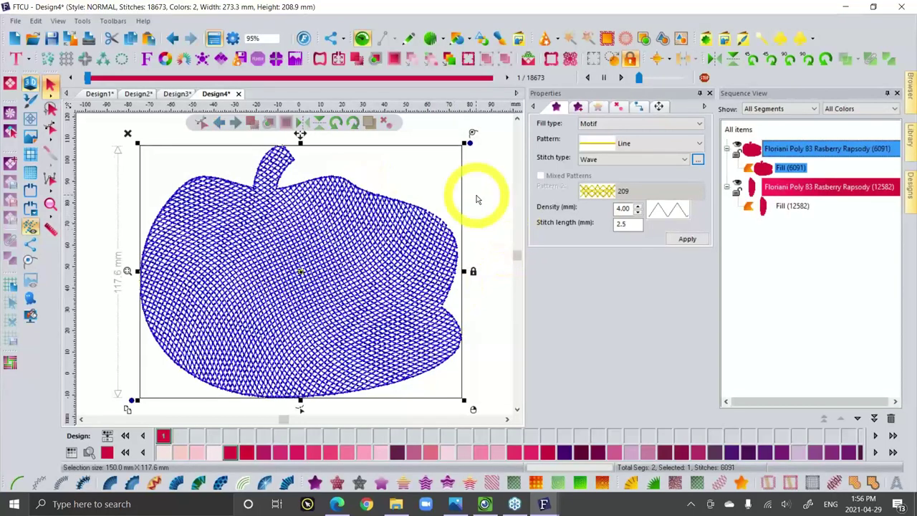
pyautogui.click(475, 200)
pyautogui.scroll(3, 314, 331)
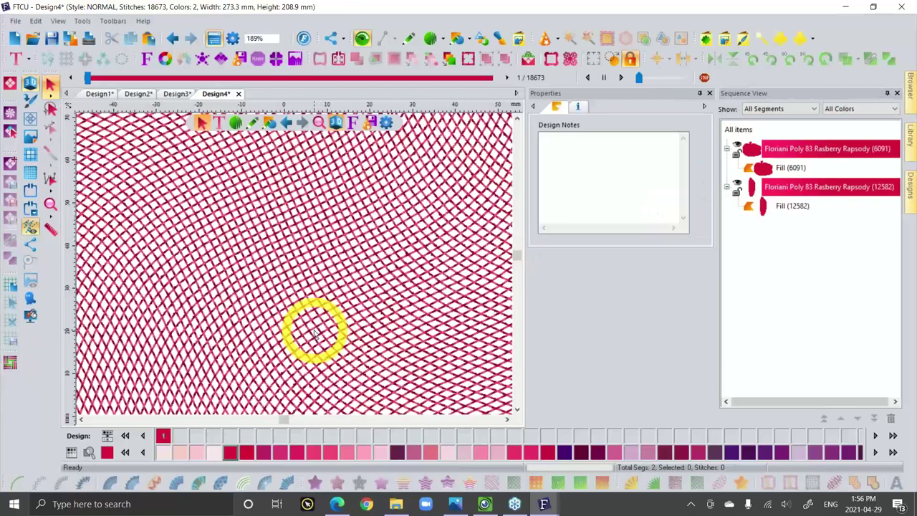
pyautogui.scroll(-5, 314, 331)
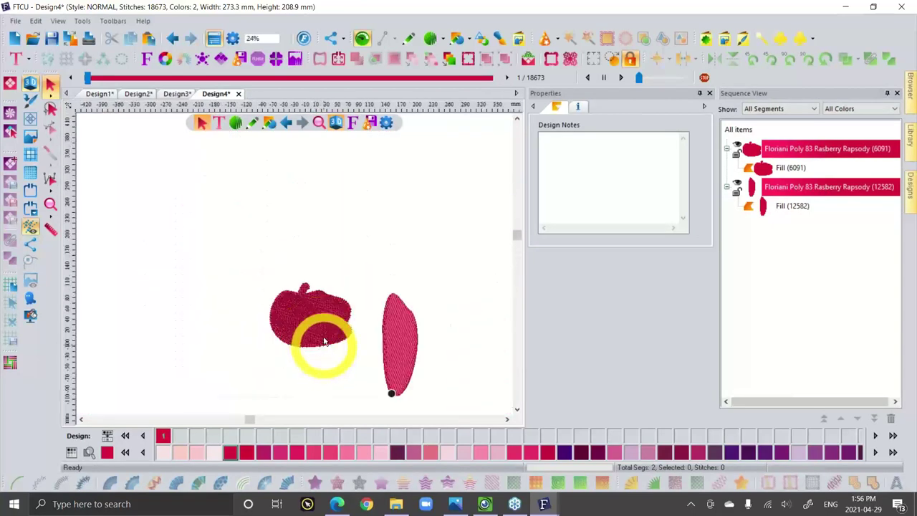
# Delete both the apple and the oval from the design.
pyautogui.click(404, 322)
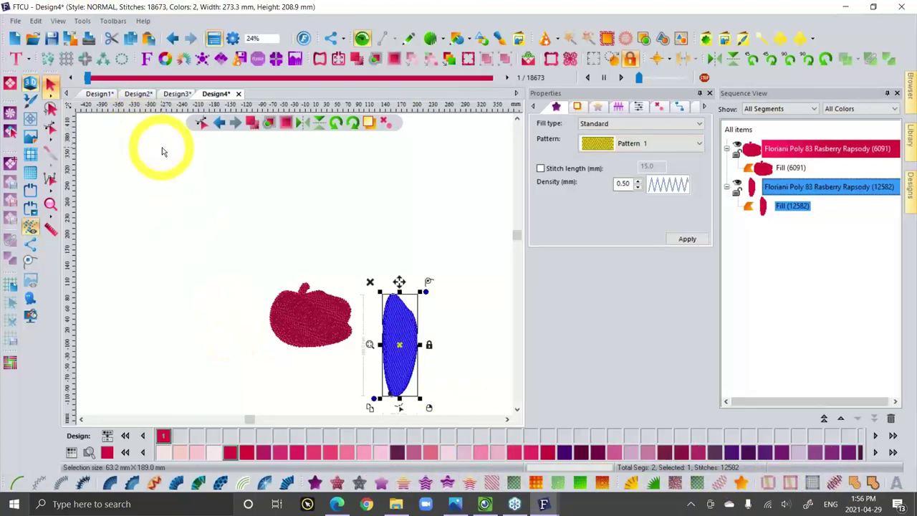
pyautogui.click(235, 207)
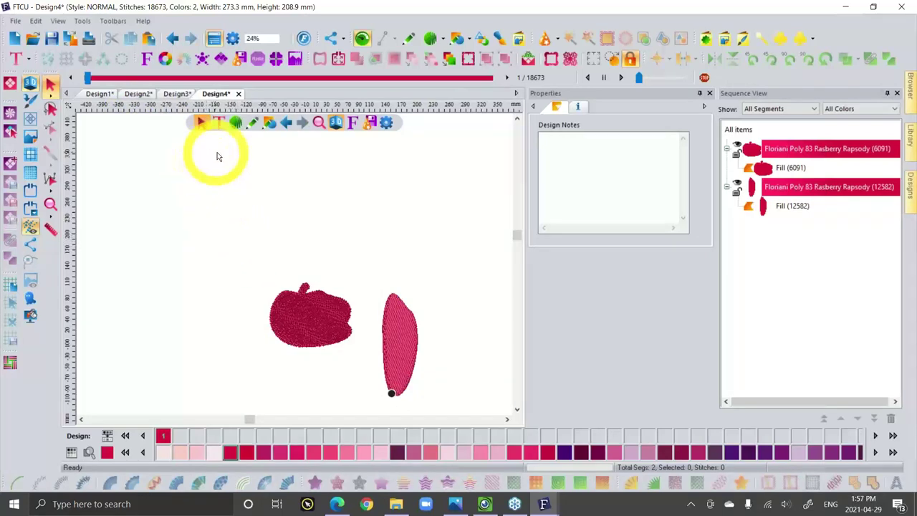
pyautogui.moveTo(233, 236); pyautogui.dragTo(501, 422)
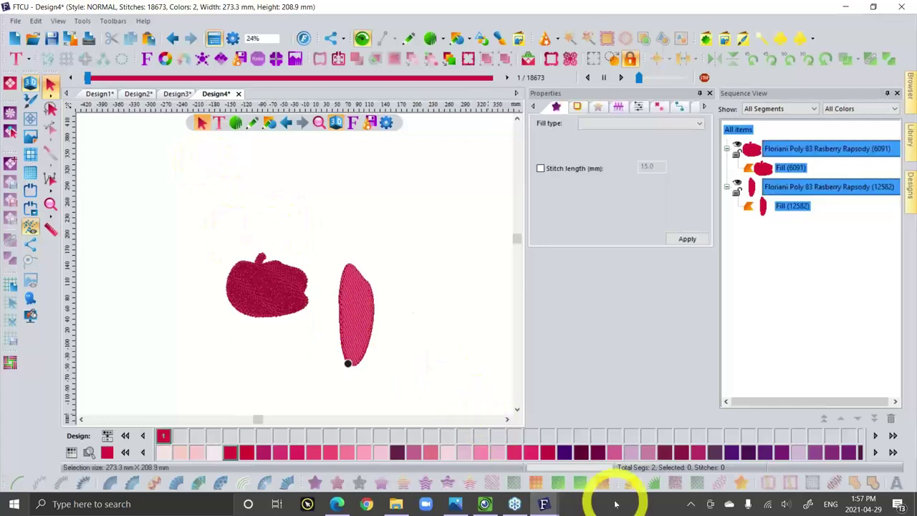
pyautogui.press('Delete')
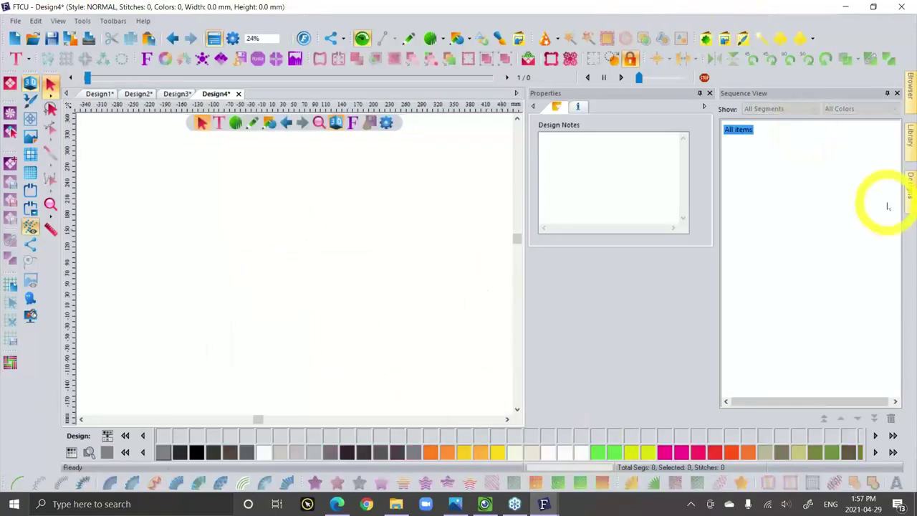
# Add Bunny.waf from the class designs folder of the library to the empty design.
pyautogui.click(907, 134)
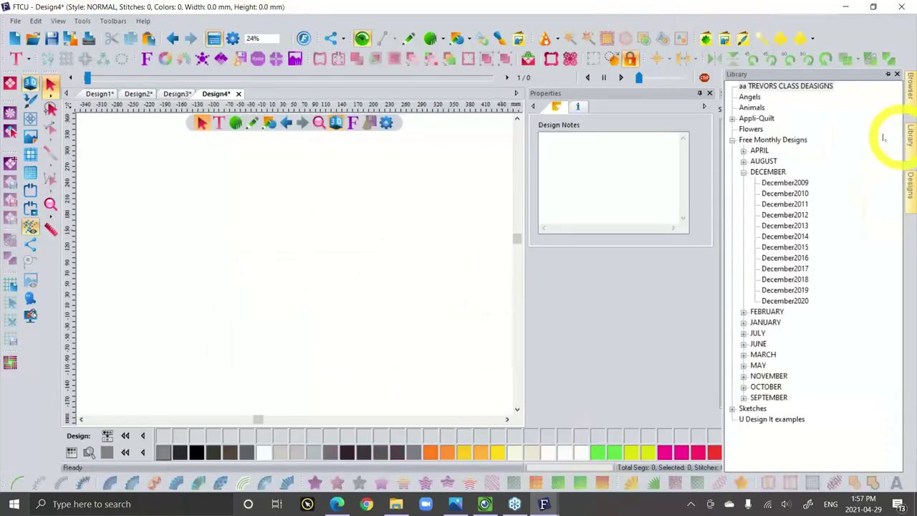
pyautogui.click(810, 86)
pyautogui.click(909, 181)
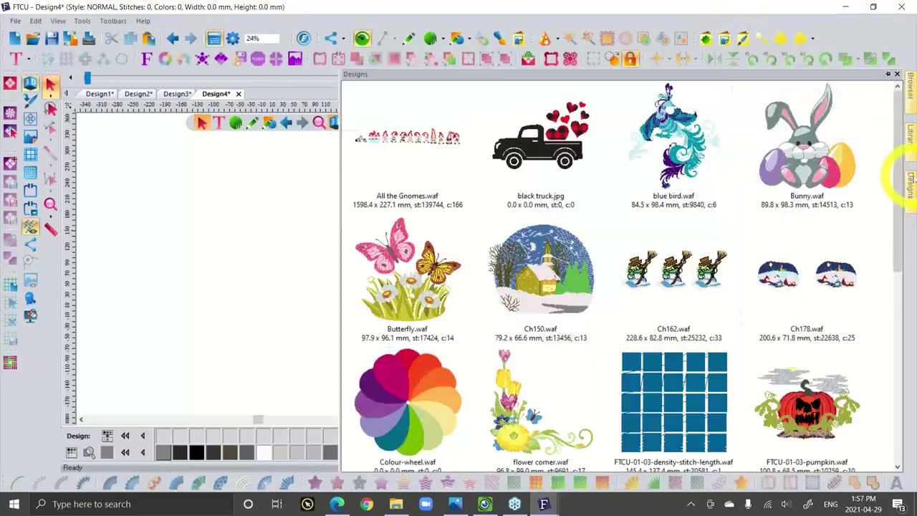
pyautogui.moveTo(808, 154); pyautogui.dragTo(323, 273)
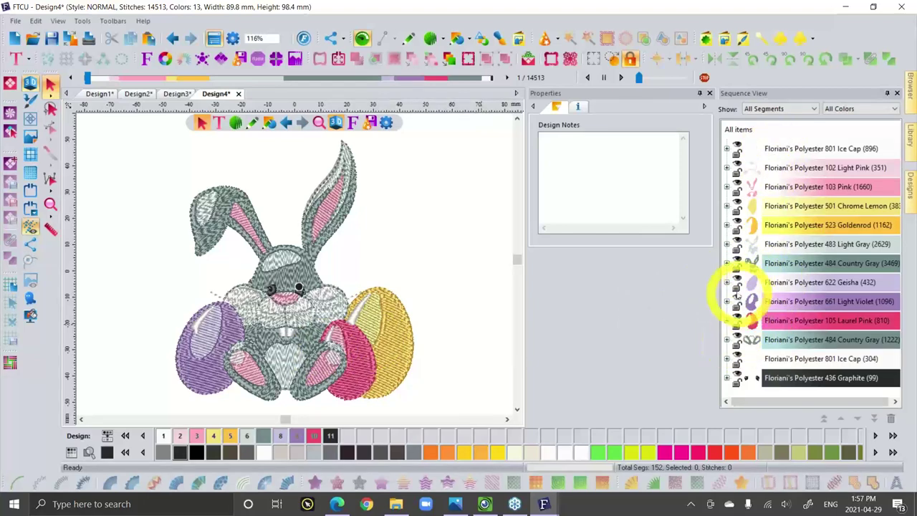
# Examine the run and fill segments of the purple egg in the 622 Geisha and 661 Light Violet colors.
pyautogui.click(726, 282)
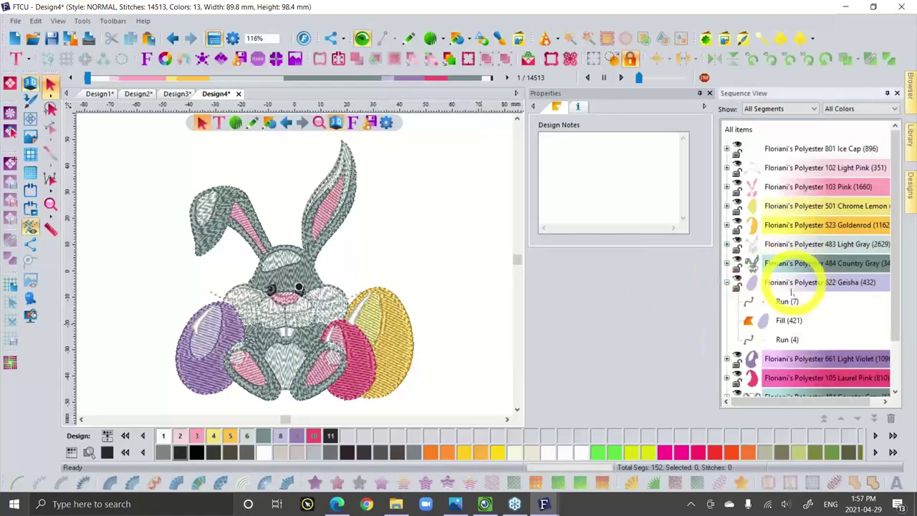
pyautogui.click(763, 322)
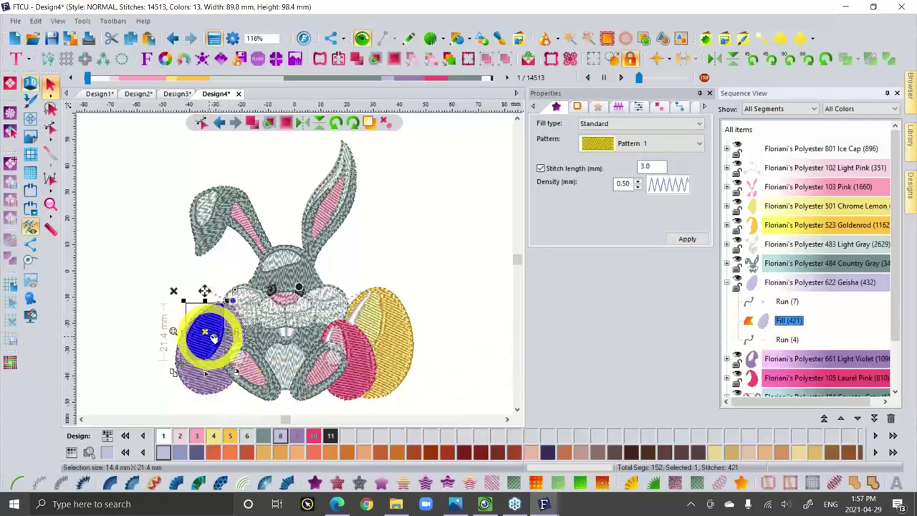
pyautogui.click(785, 301)
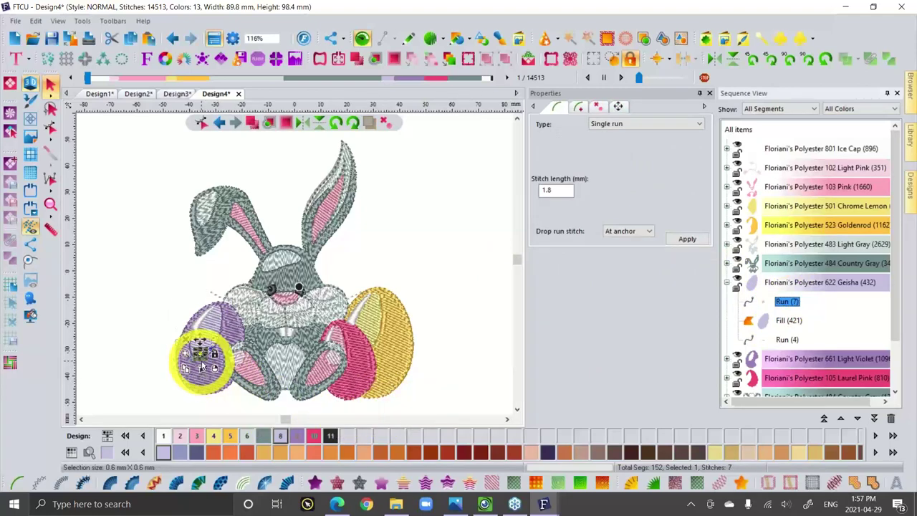
pyautogui.click(105, 335)
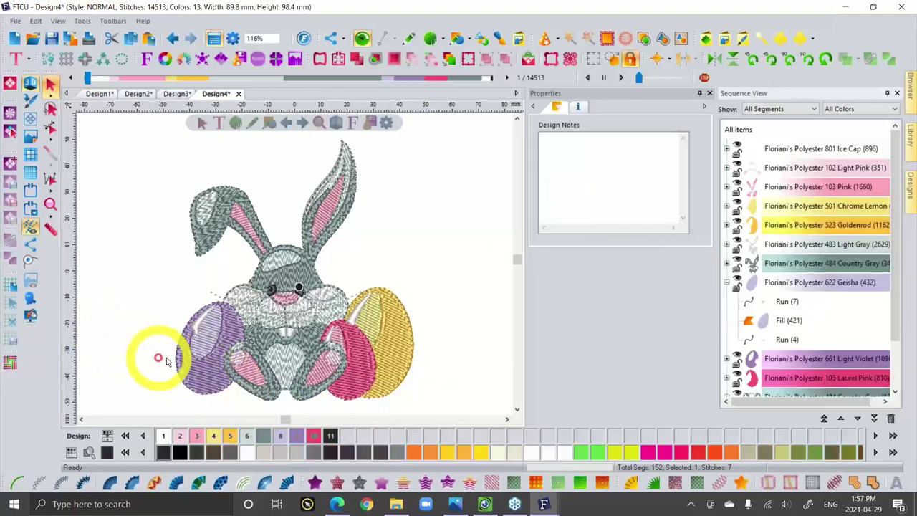
pyautogui.scroll(2, 201, 360)
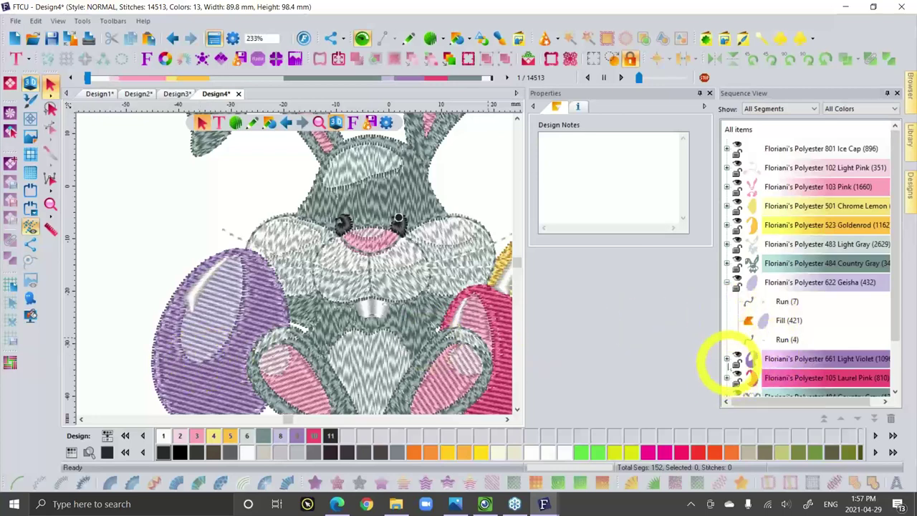
pyautogui.click(726, 358)
pyautogui.scroll(-2, 784, 337)
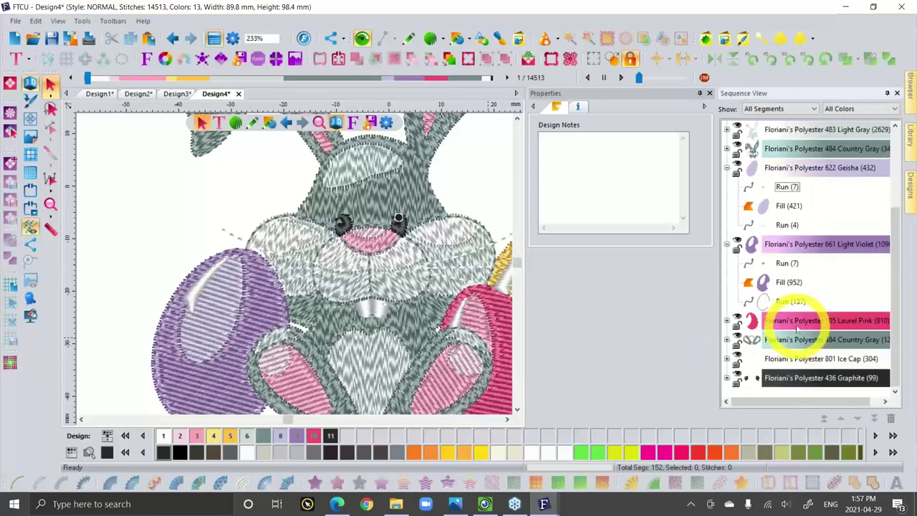
pyautogui.click(788, 281)
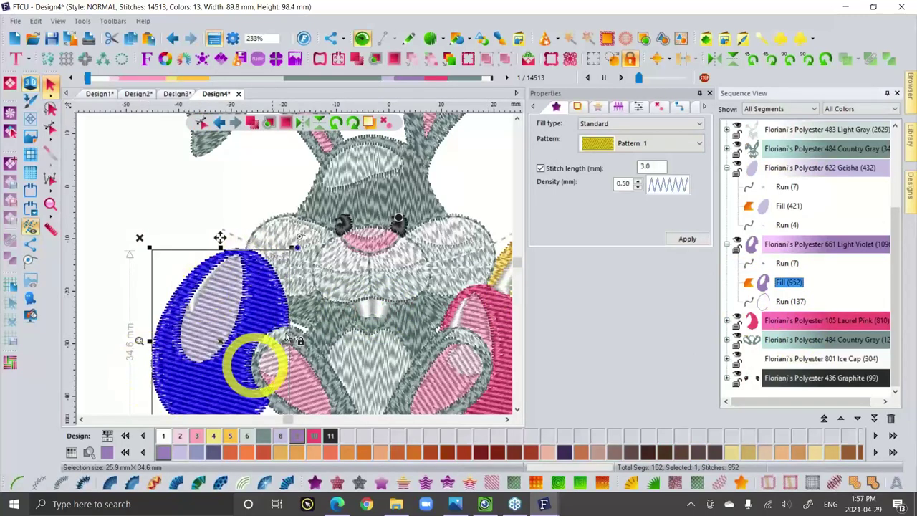
# Convert the purple egg's outline run to a Steil stitch with a 1.5 mm width, and view it deselected.
pyautogui.click(780, 300)
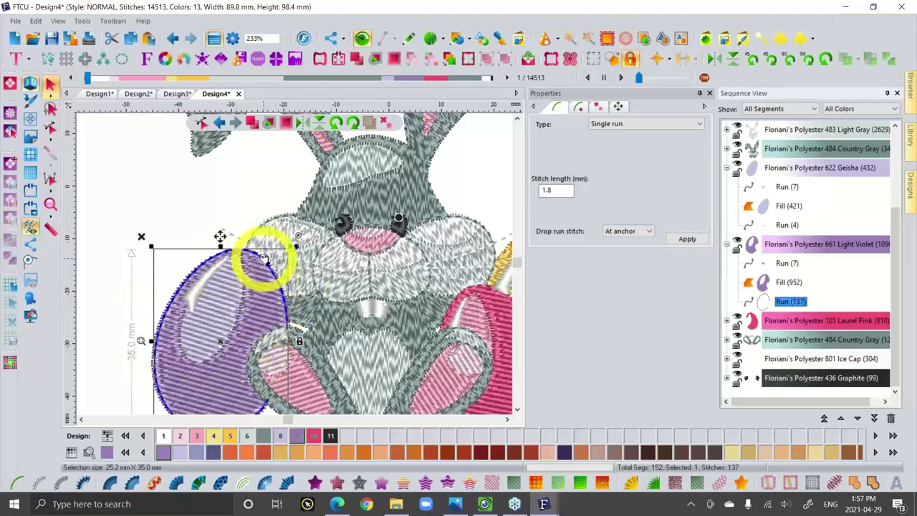
pyautogui.scroll(1, 161, 306)
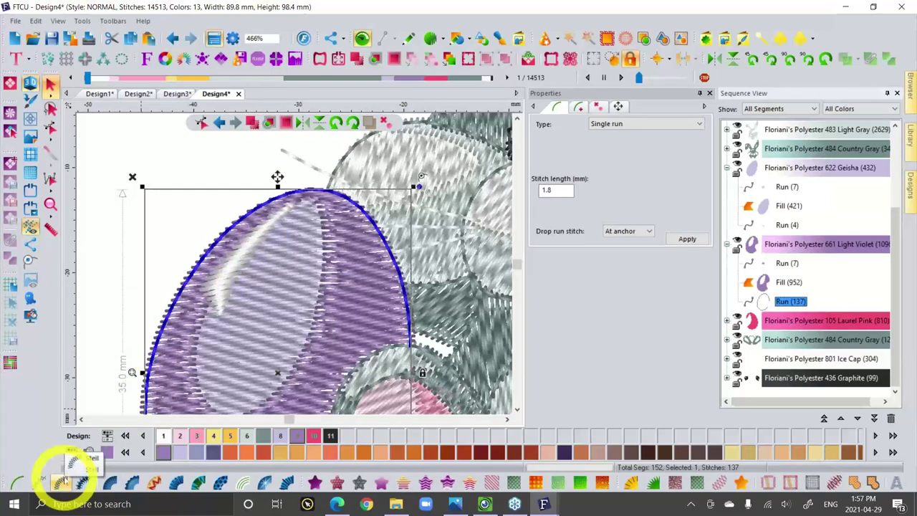
pyautogui.click(61, 481)
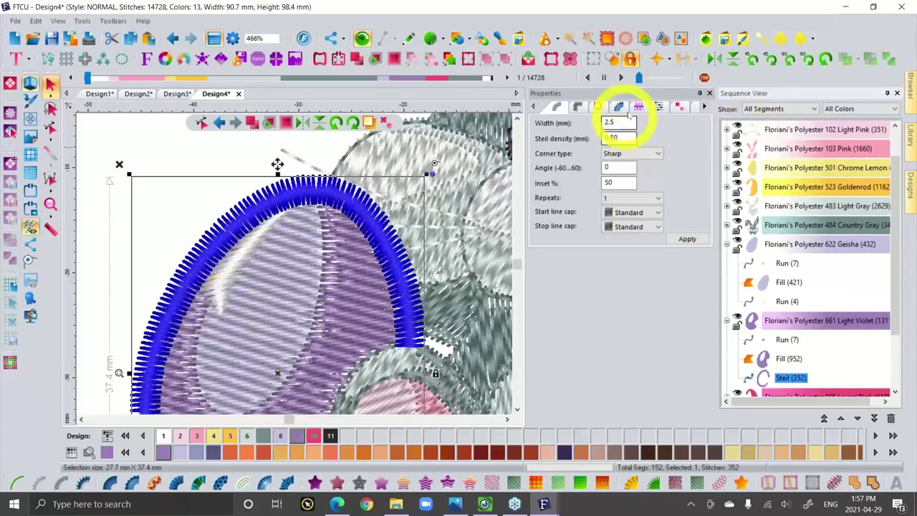
pyautogui.moveTo(618, 123); pyautogui.dragTo(575, 129)
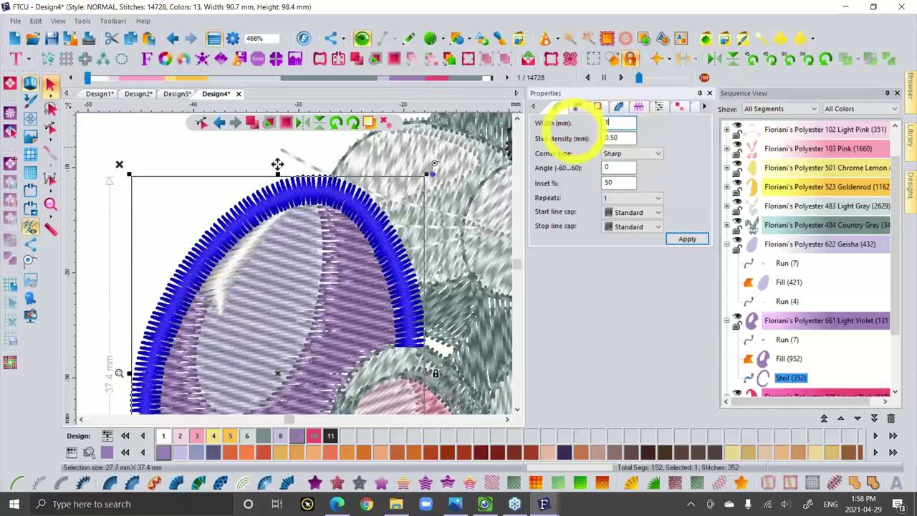
pyautogui.write('1.5')
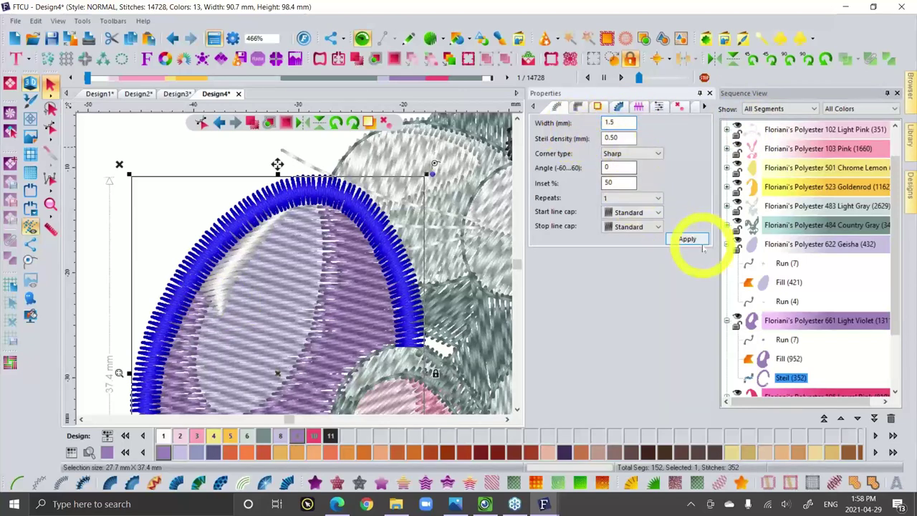
pyautogui.click(689, 239)
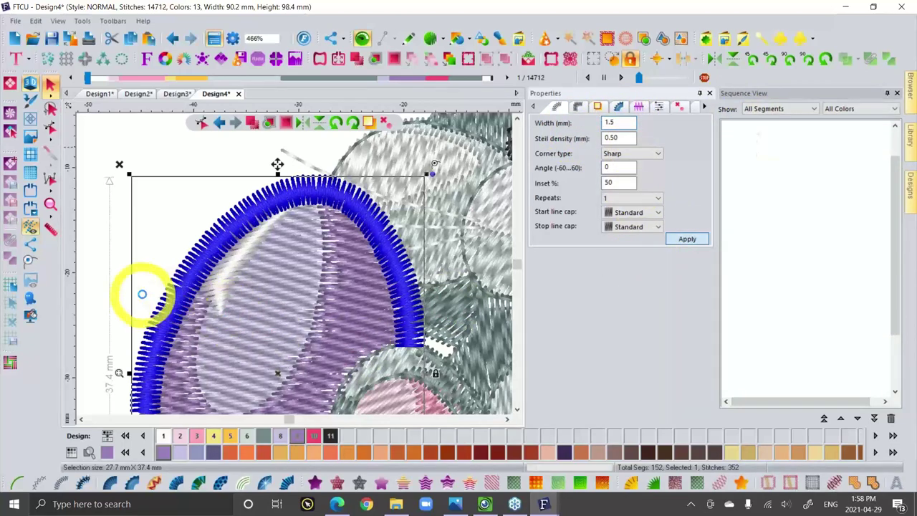
pyautogui.click(98, 159)
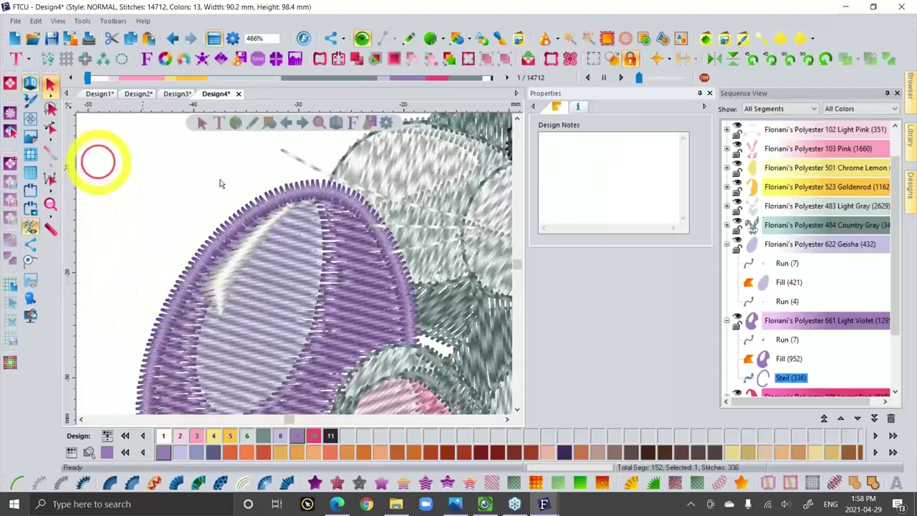
pyautogui.scroll(-2, 260, 192)
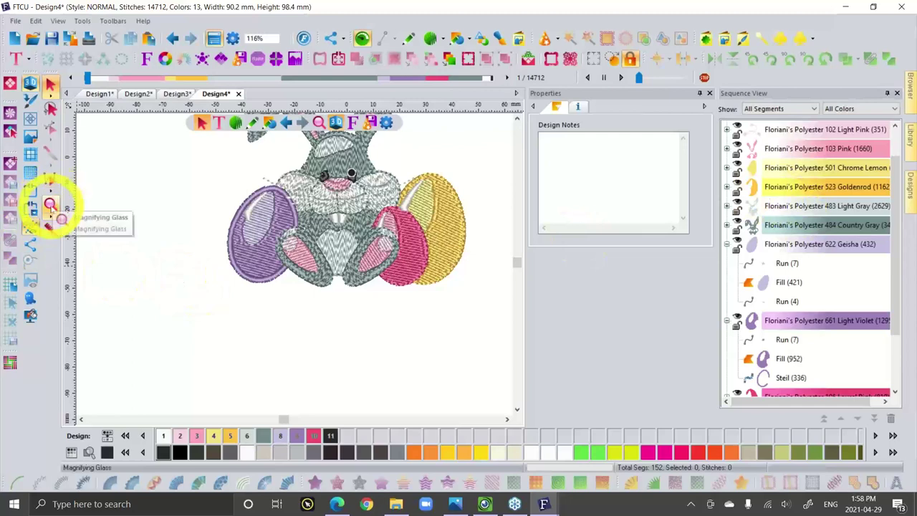
# Select the entire bunny design and scale it down proportionally to about 83 mm wide by 90 mm high.
pyautogui.click(51, 205)
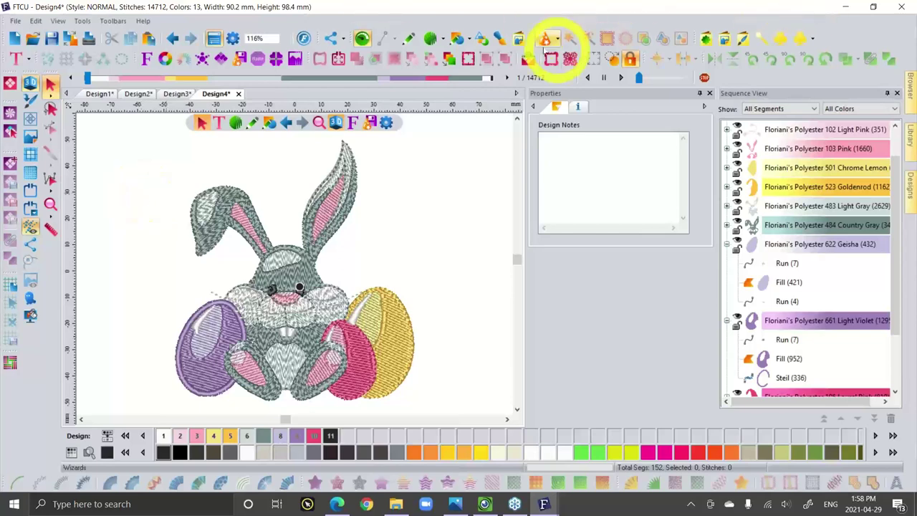
pyautogui.hotkey('ctrl', 'a')
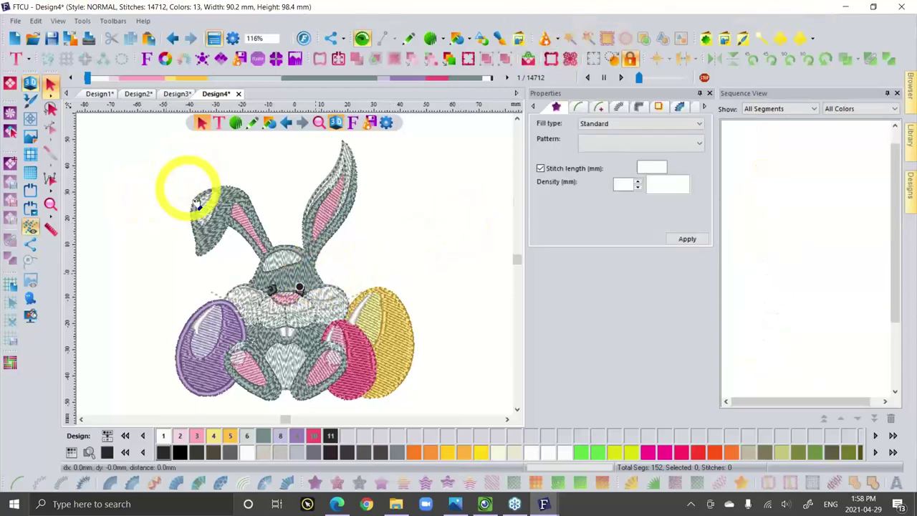
pyautogui.scroll(-1, 304, 289)
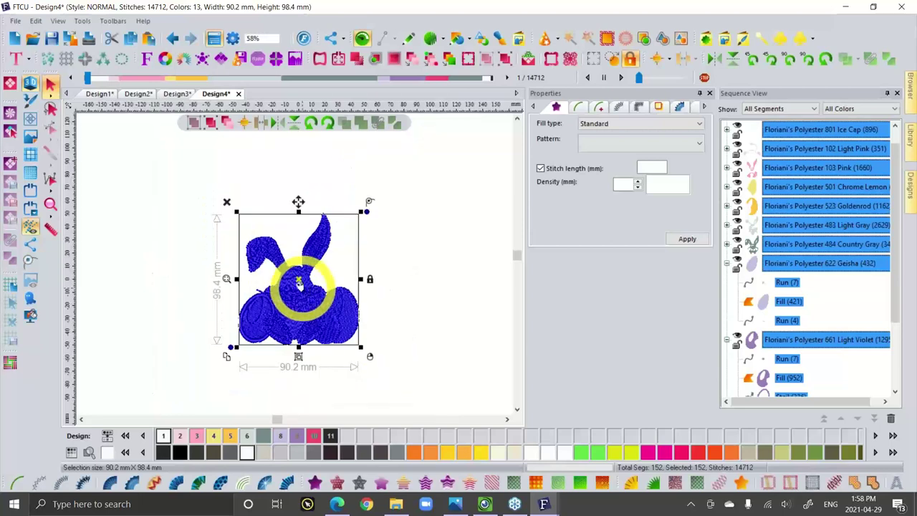
pyautogui.moveTo(237, 213); pyautogui.dragTo(262, 258)
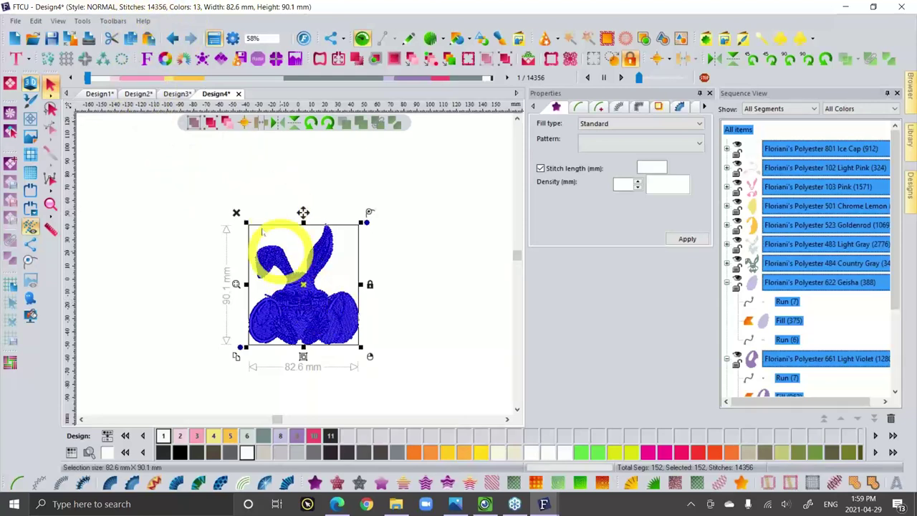
# Add a text object above the bunny reading "FTCU" and "Workshop" on two lines.
pyautogui.click(16, 60)
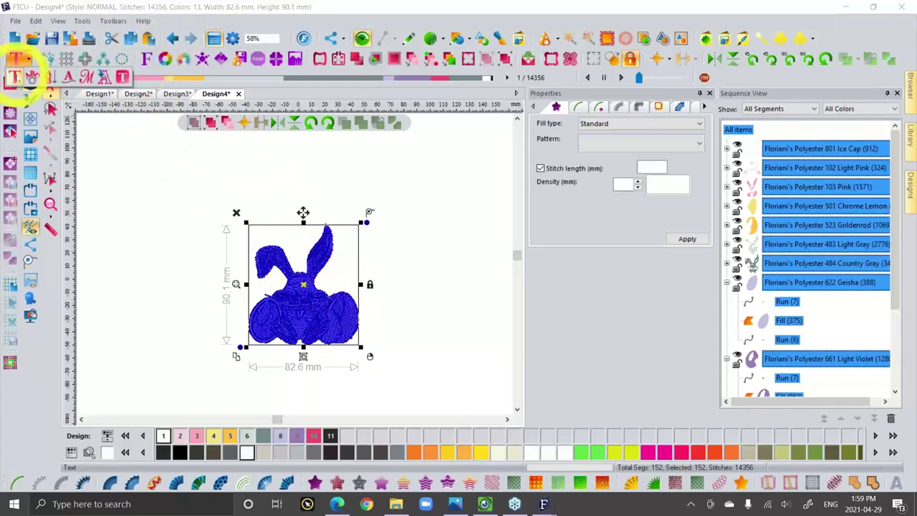
pyautogui.click(14, 77)
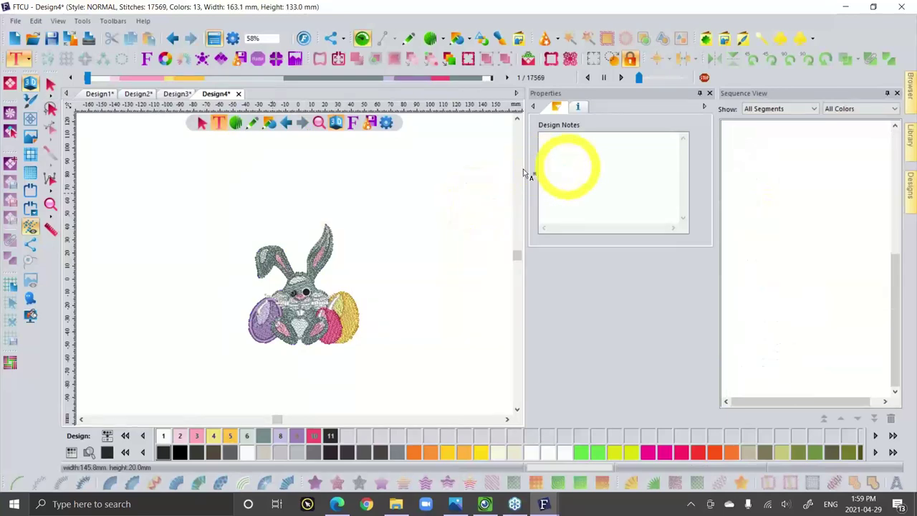
pyautogui.click(362, 192)
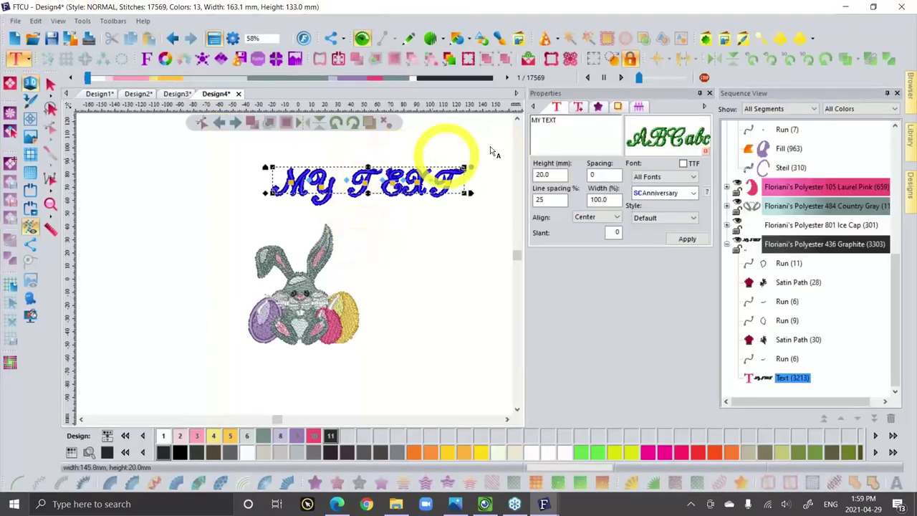
pyautogui.tripleClick(562, 124)
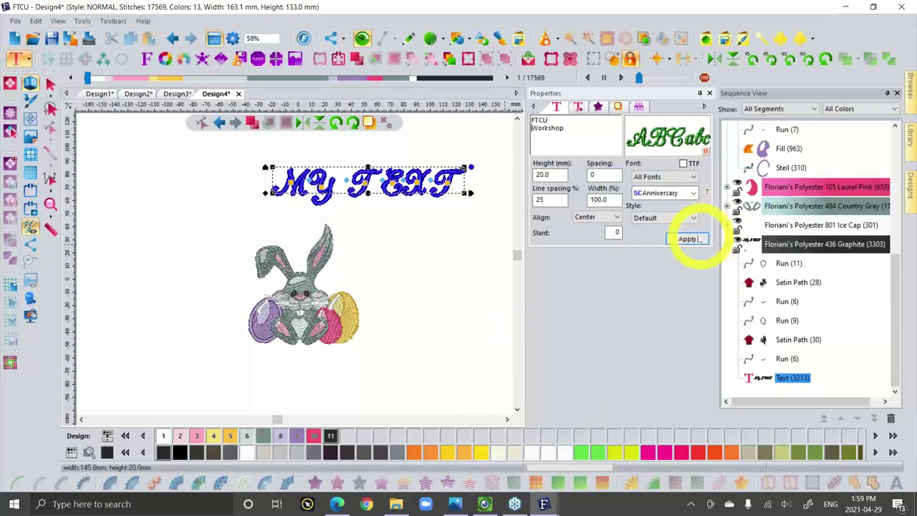
pyautogui.click(686, 240)
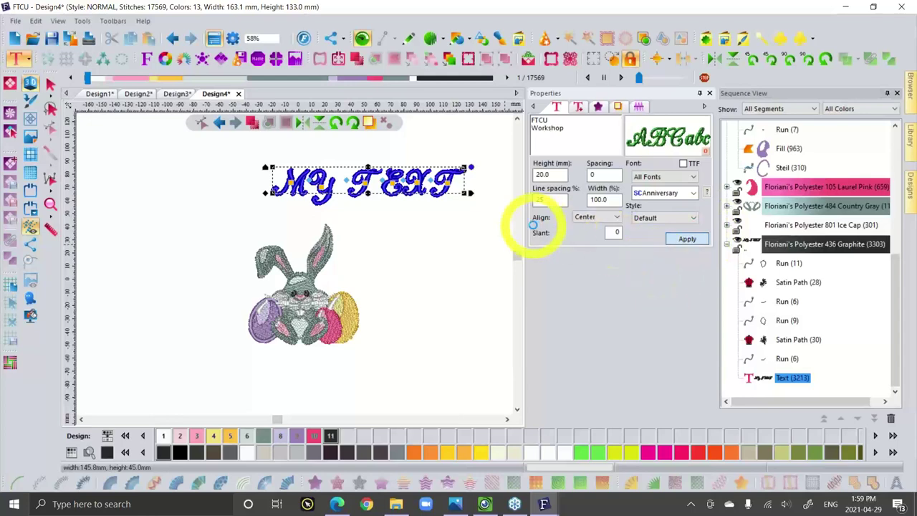
# Change the lettering's font to Playground.
pyautogui.click(664, 193)
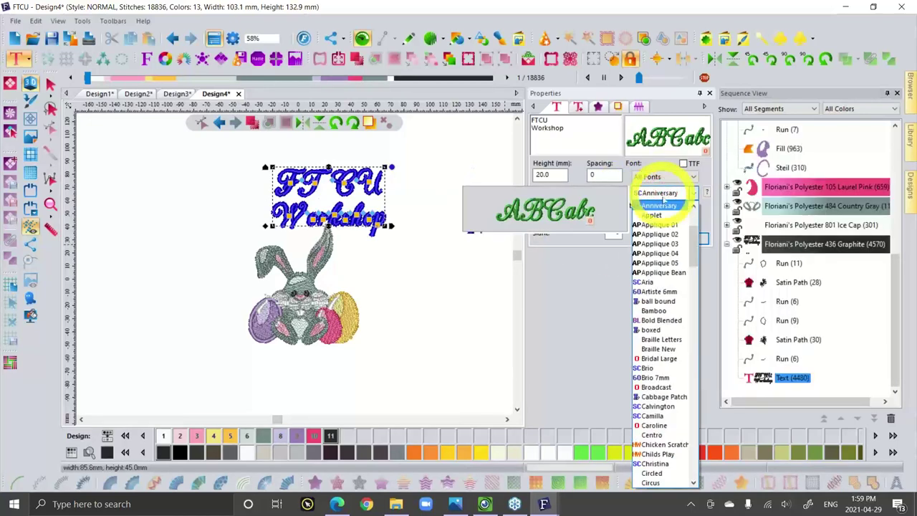
pyautogui.moveTo(691, 246); pyautogui.dragTo(672, 381)
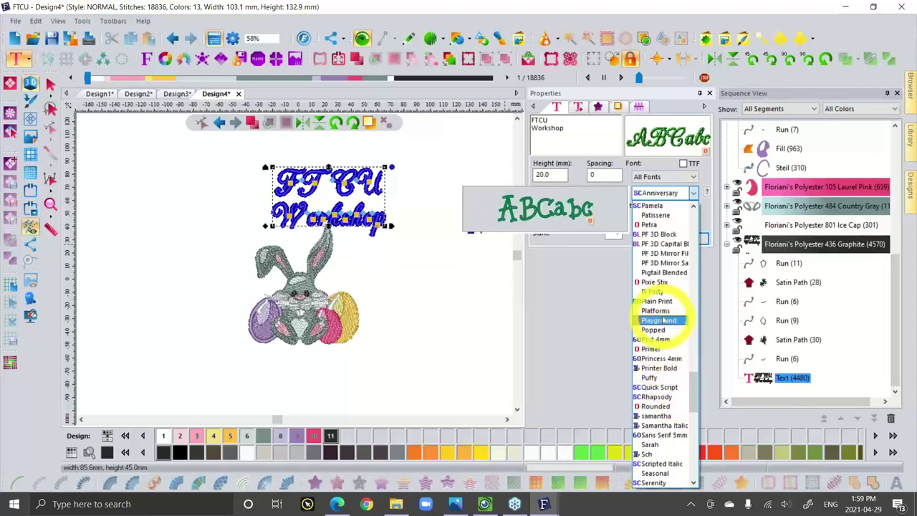
pyautogui.click(662, 319)
pyautogui.click(687, 239)
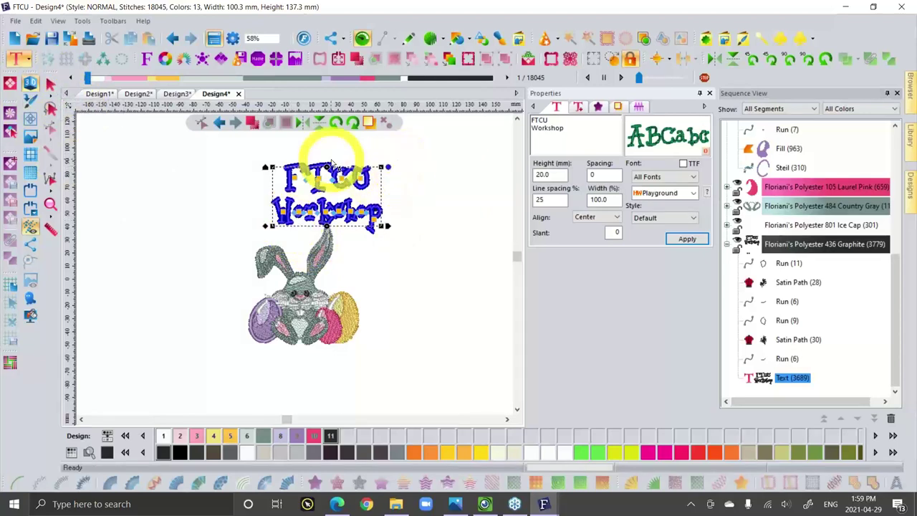
# Reposition individual letters of "FTCU": lower the C toward the T, and move the U up and closer to the C.
pyautogui.scroll(1, 331, 163)
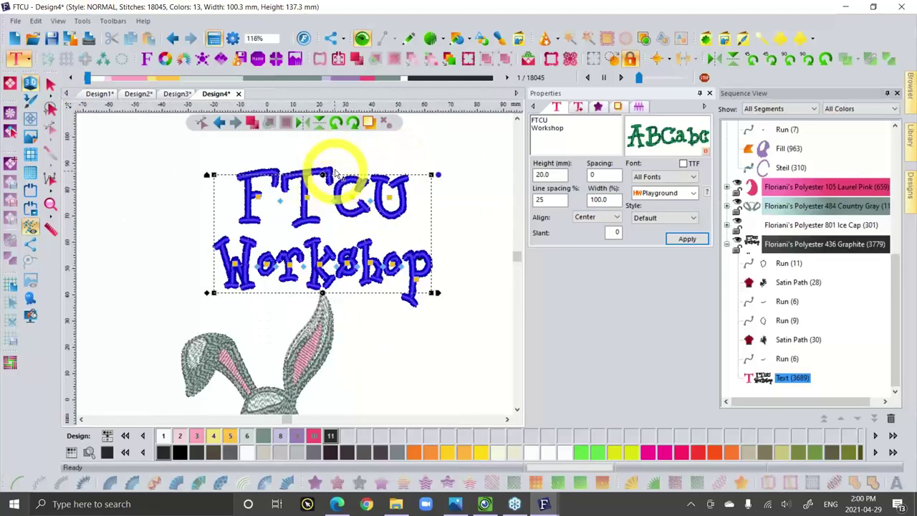
pyautogui.scroll(1, 336, 172)
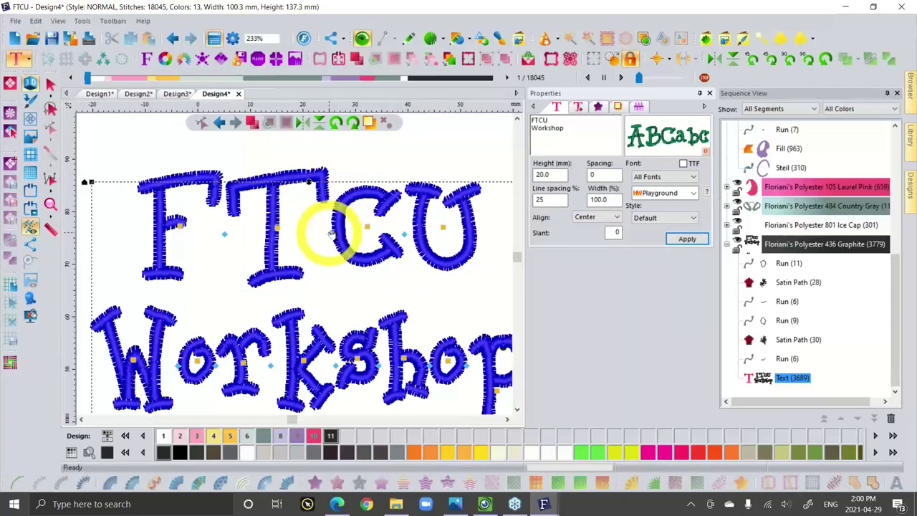
pyautogui.moveTo(330, 233)
pyautogui.mouseDown()
pyautogui.moveTo(358, 231)
pyautogui.moveTo(368, 219)
pyautogui.moveTo(331, 227)
pyautogui.mouseUp()
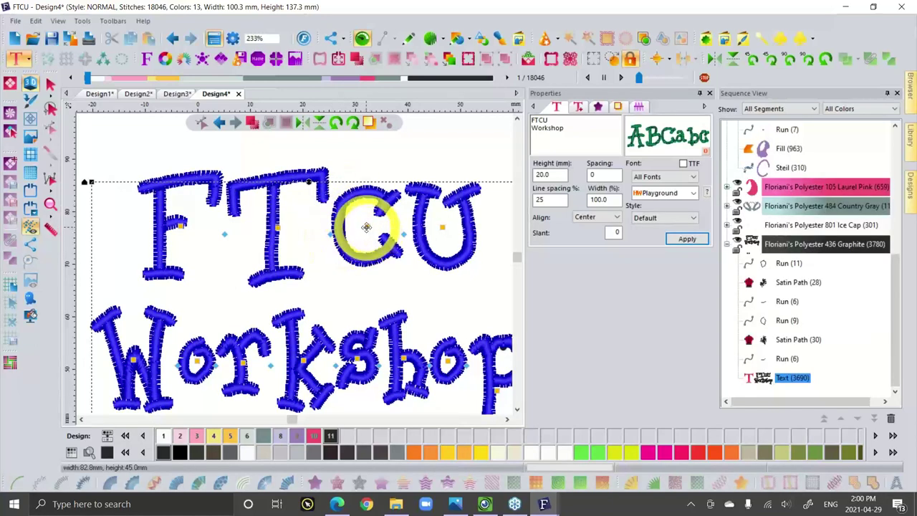
pyautogui.click(366, 227)
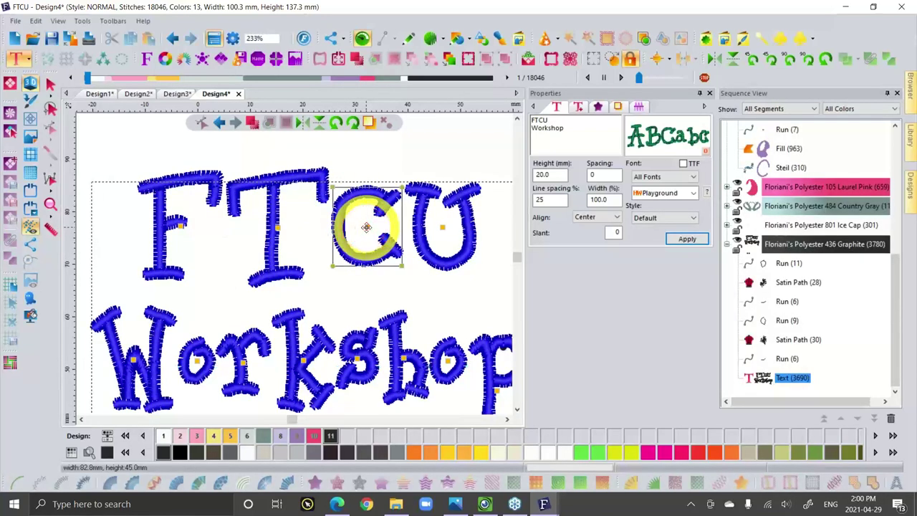
pyautogui.moveTo(366, 227); pyautogui.dragTo(365, 251)
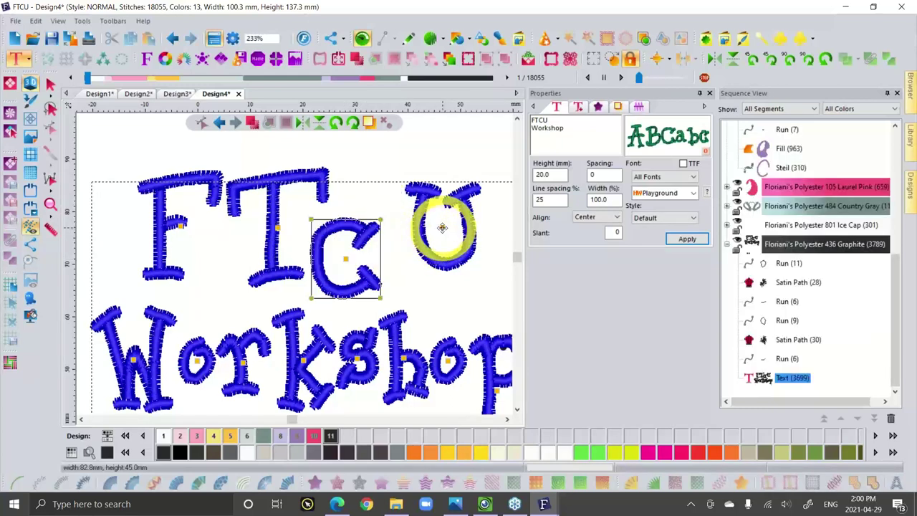
pyautogui.moveTo(442, 228); pyautogui.dragTo(409, 209)
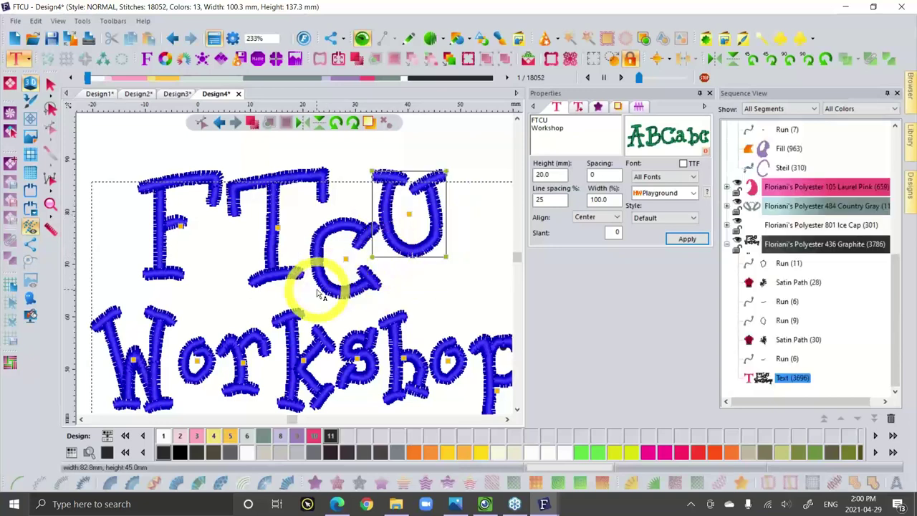
# Enlarge the letter F of "FTCU" and rotate it counterclockwise so it leans beside the T.
pyautogui.click(180, 224)
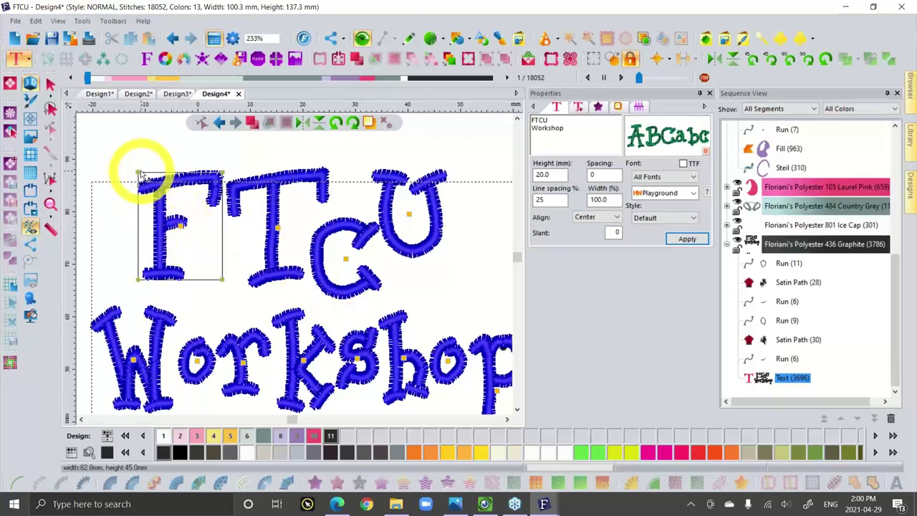
pyautogui.moveTo(137, 179); pyautogui.dragTo(122, 144)
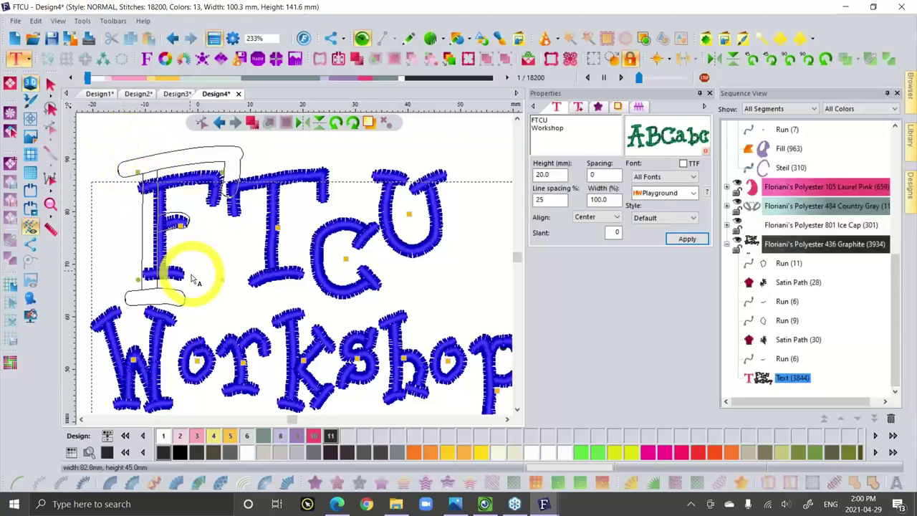
pyautogui.moveTo(117, 303); pyautogui.dragTo(165, 295)
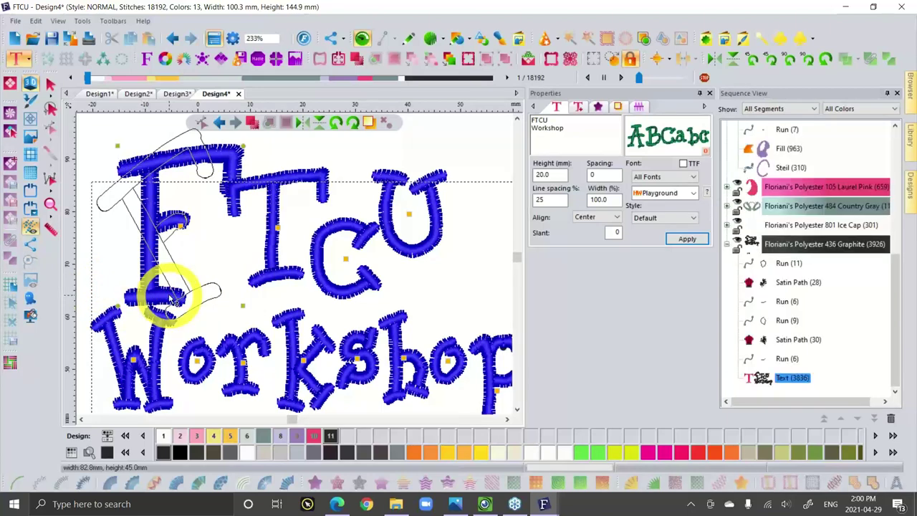
pyautogui.click(399, 302)
# Bend the "Workshop" line into an upward arch and move the whole lettering down and left over the bunny's ears.
pyautogui.scroll(-1, 394, 294)
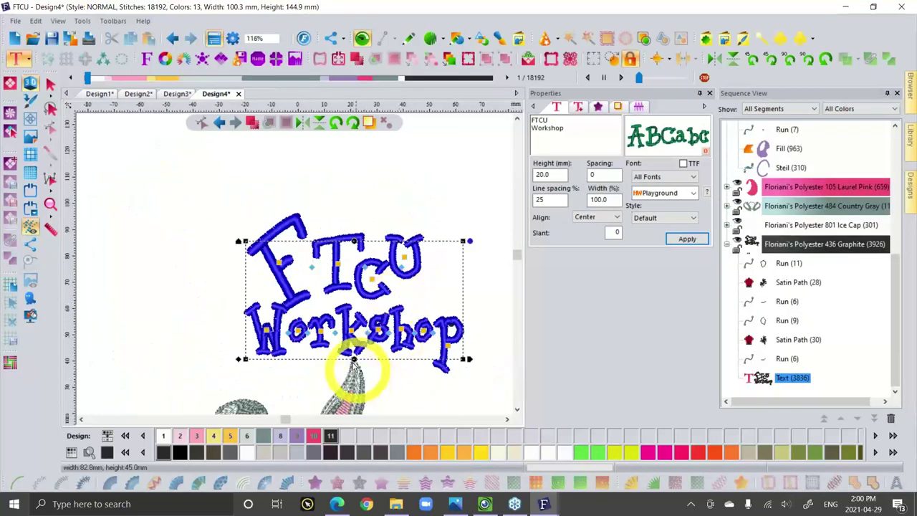
pyautogui.moveTo(353, 358); pyautogui.dragTo(349, 337)
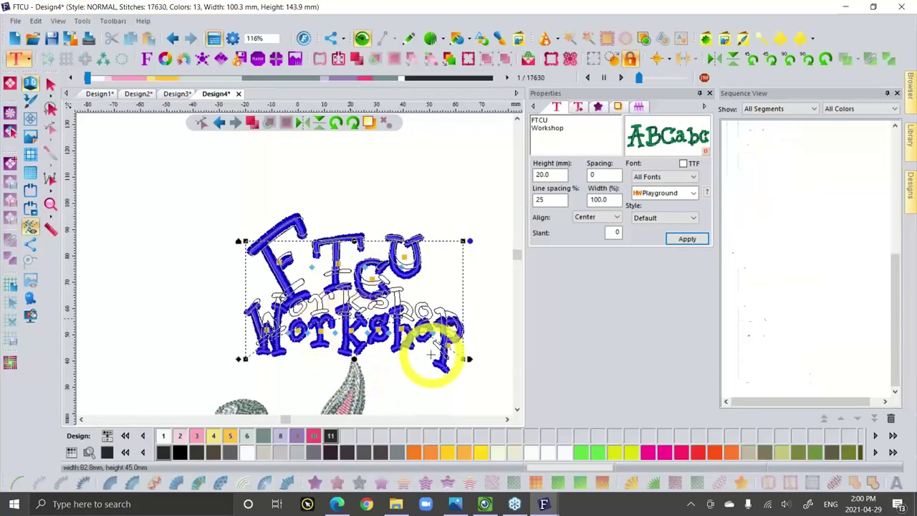
pyautogui.click(50, 86)
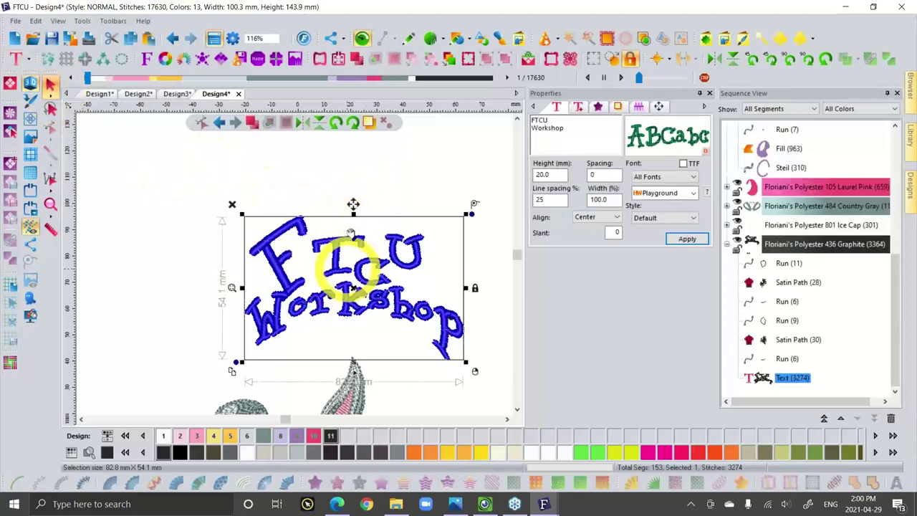
pyautogui.moveTo(346, 280); pyautogui.dragTo(308, 294)
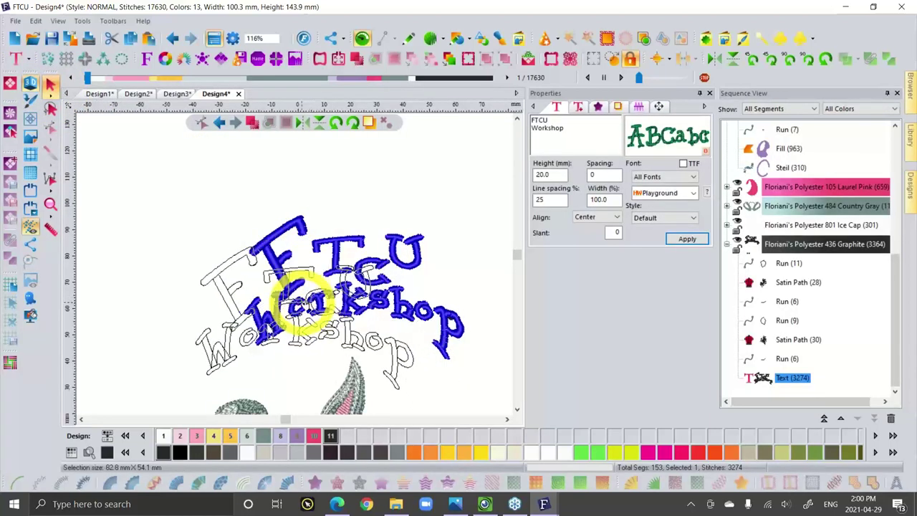
pyautogui.click(320, 169)
pyautogui.scroll(-5, 304, 330)
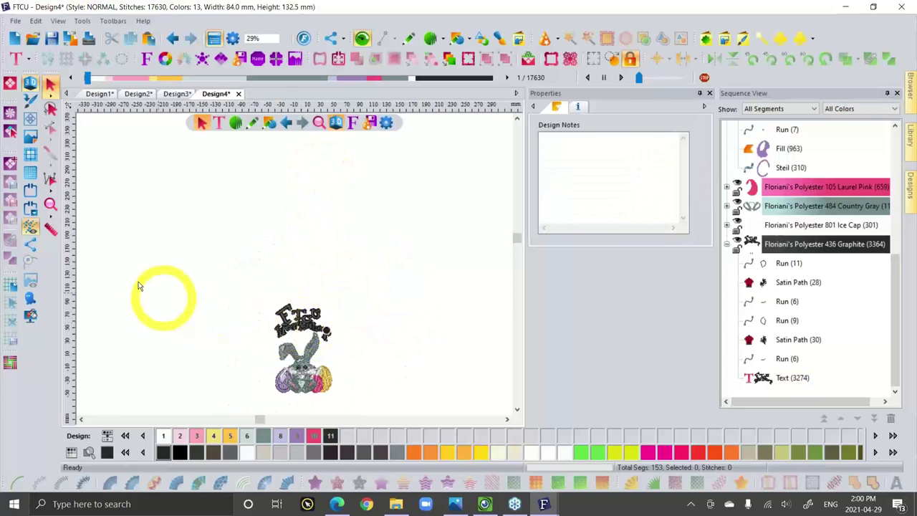
# Show the hoop, select the lettering and bunny together, and center them to the rulers.
pyautogui.click(31, 190)
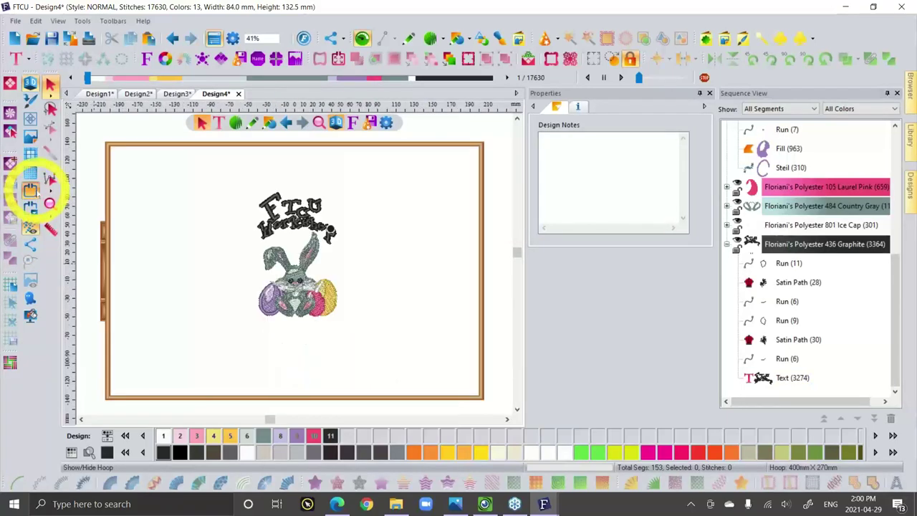
pyautogui.moveTo(210, 177); pyautogui.dragTo(357, 319)
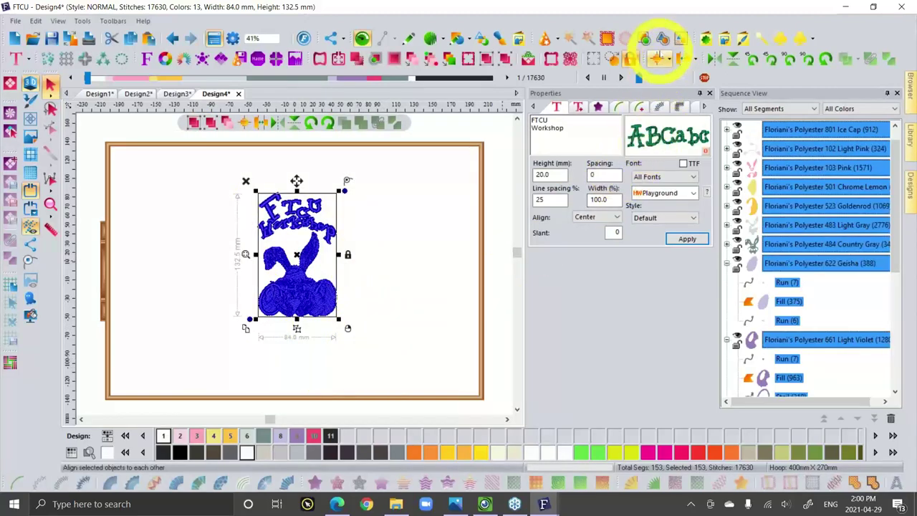
pyautogui.click(661, 57)
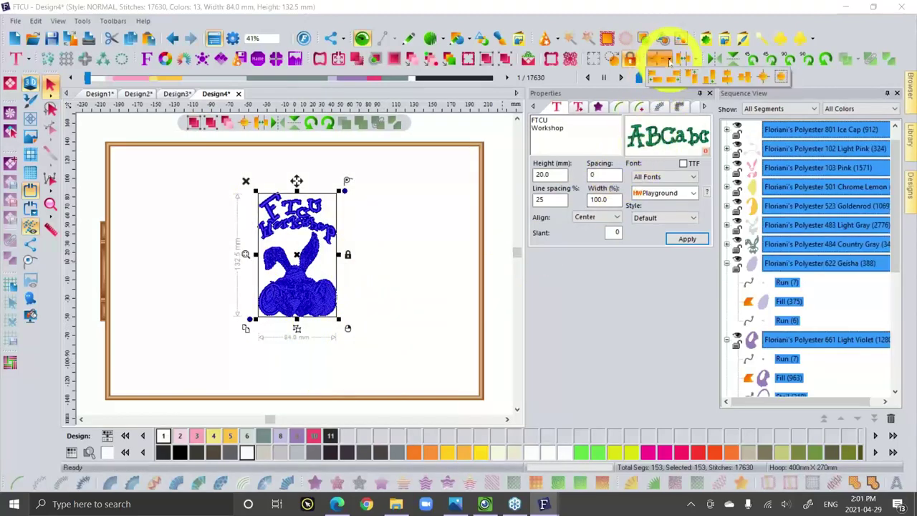
pyautogui.click(669, 60)
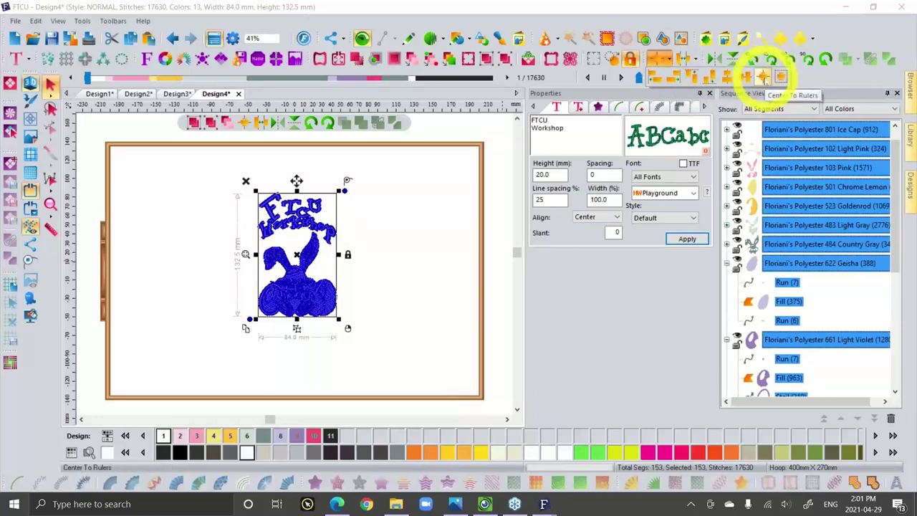
pyautogui.click(763, 77)
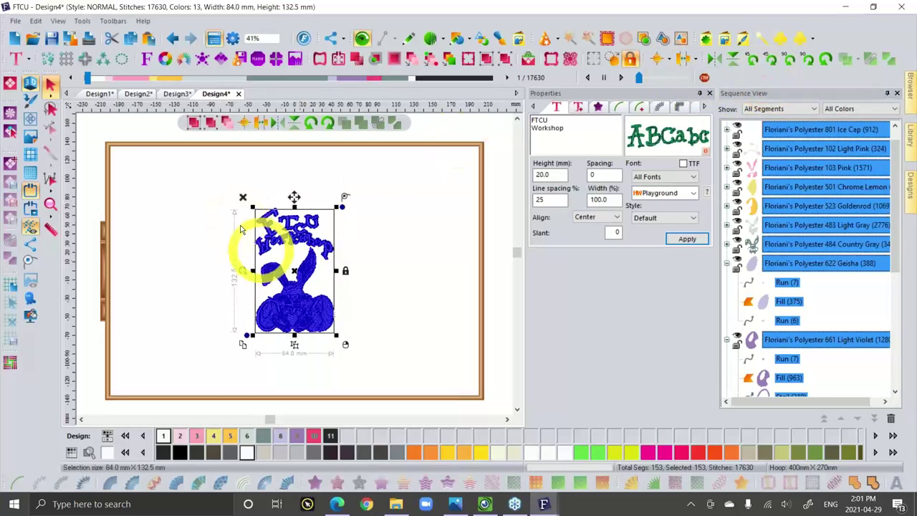
pyautogui.click(437, 303)
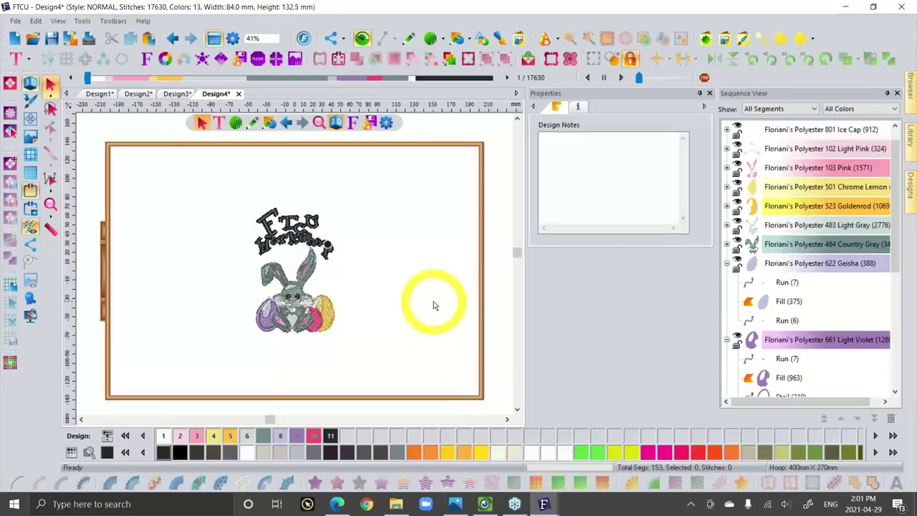
# Review the embroidery file formats and the Desktop and This PC save locations offered when saving the design, without saving it.
pyautogui.click(15, 21)
pyautogui.click(51, 104)
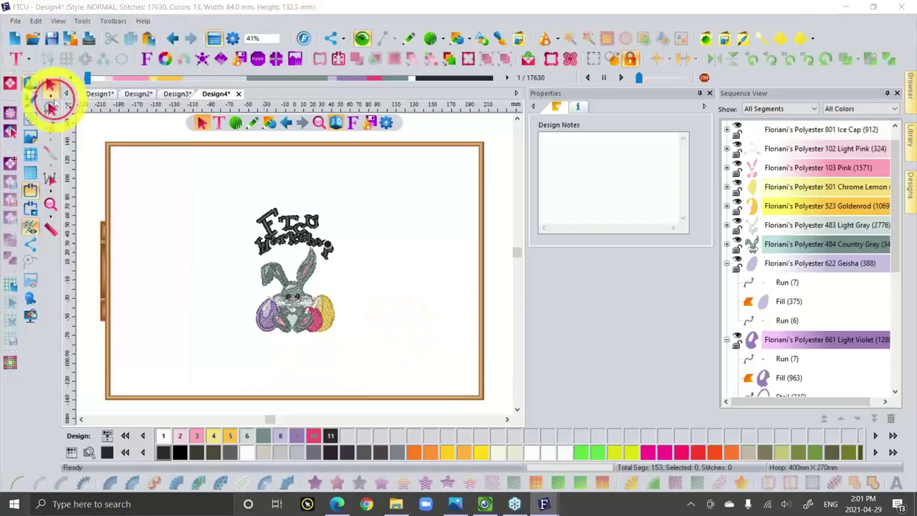
pyautogui.click(504, 448)
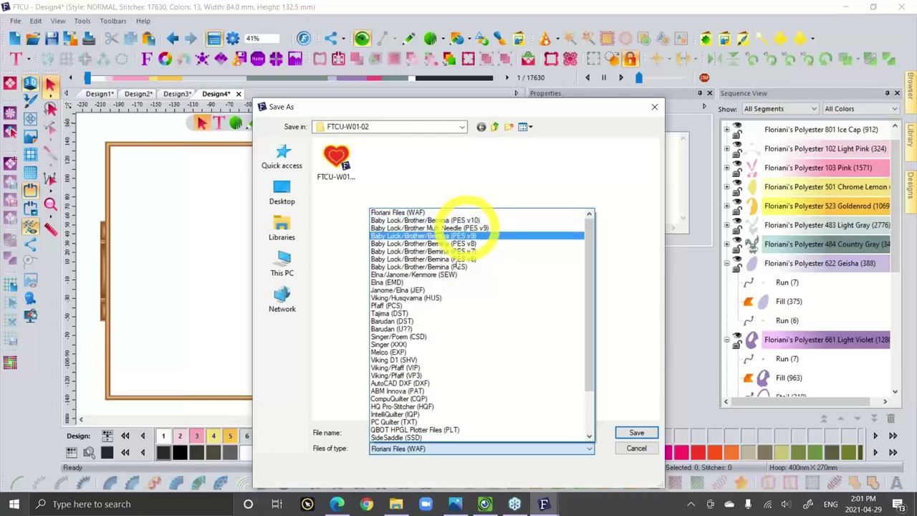
pyautogui.click(355, 480)
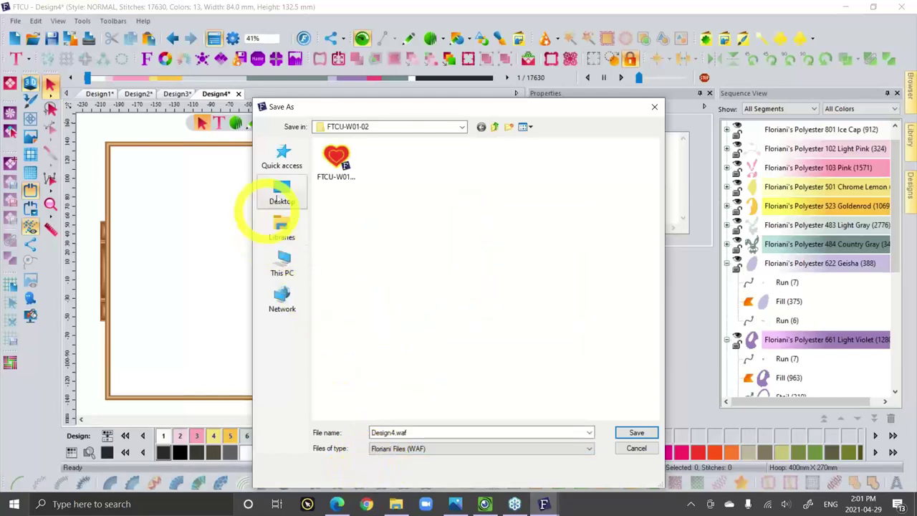
pyautogui.click(281, 188)
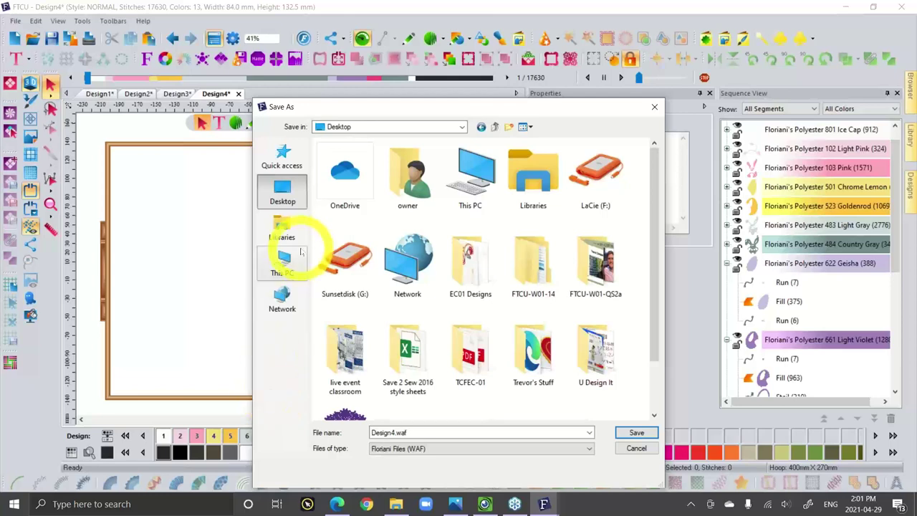
pyautogui.click(282, 264)
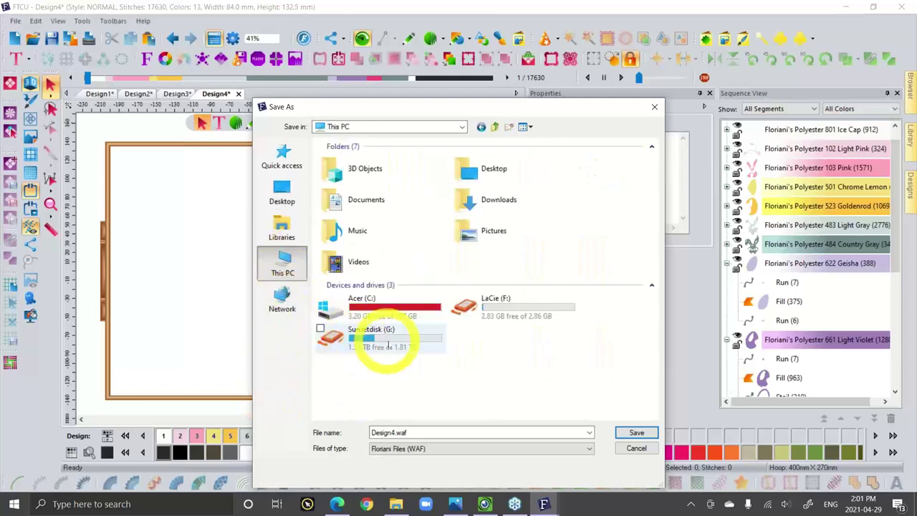
pyautogui.click(638, 448)
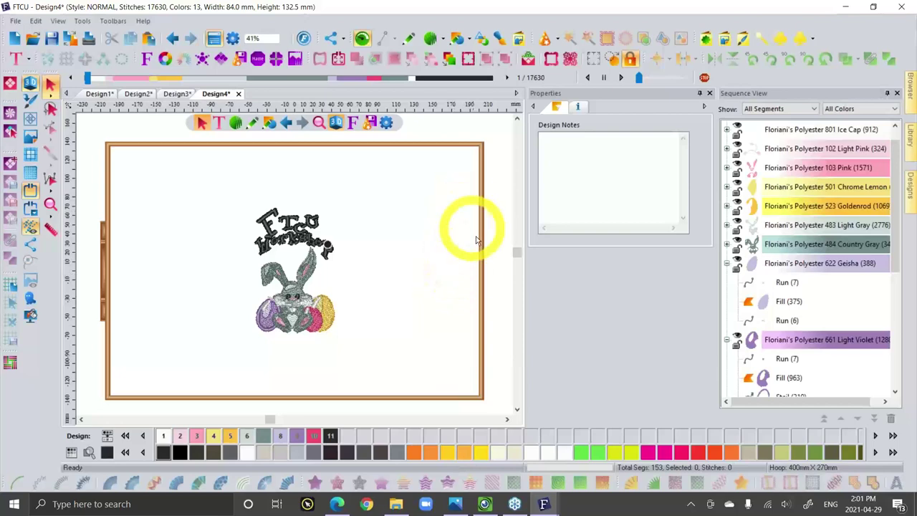
# Switch to the Photos app and advance through the presentation to the "Save 2 Sew = Excellence" slide.
pyautogui.click(454, 503)
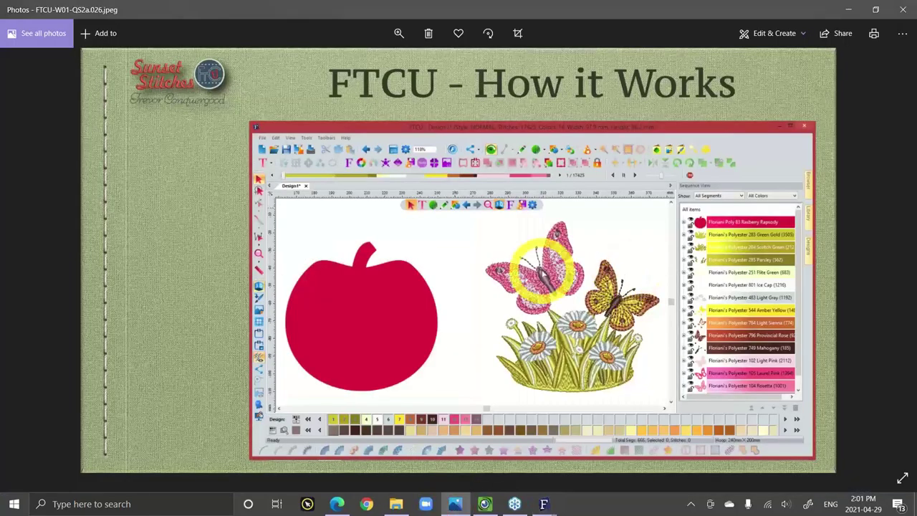
pyautogui.press('Right')
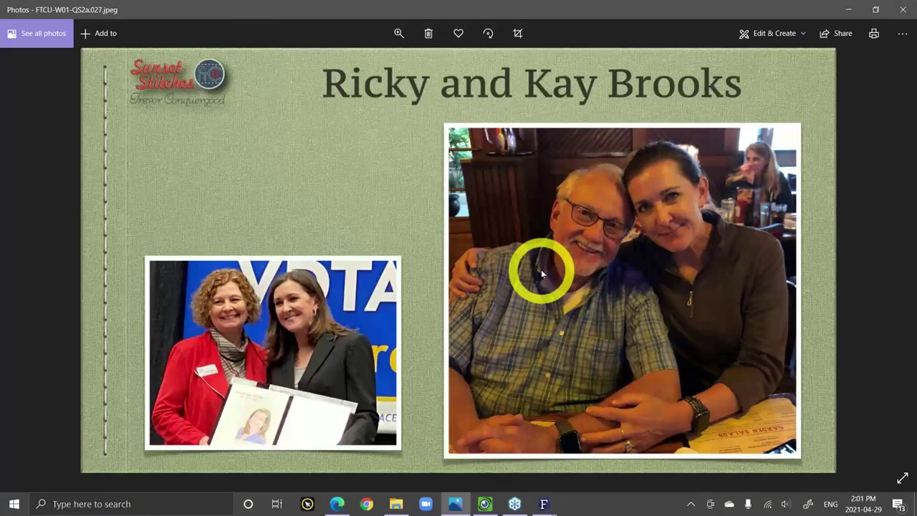
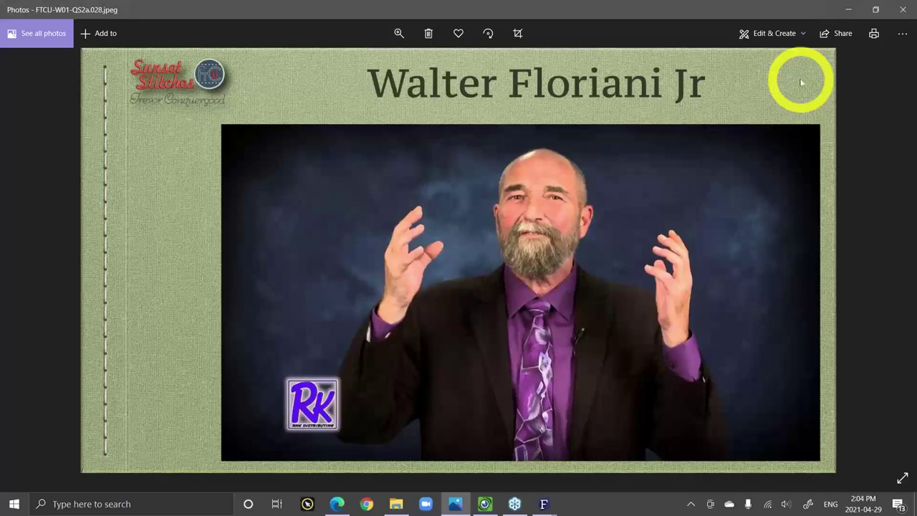
pyautogui.press('Right')
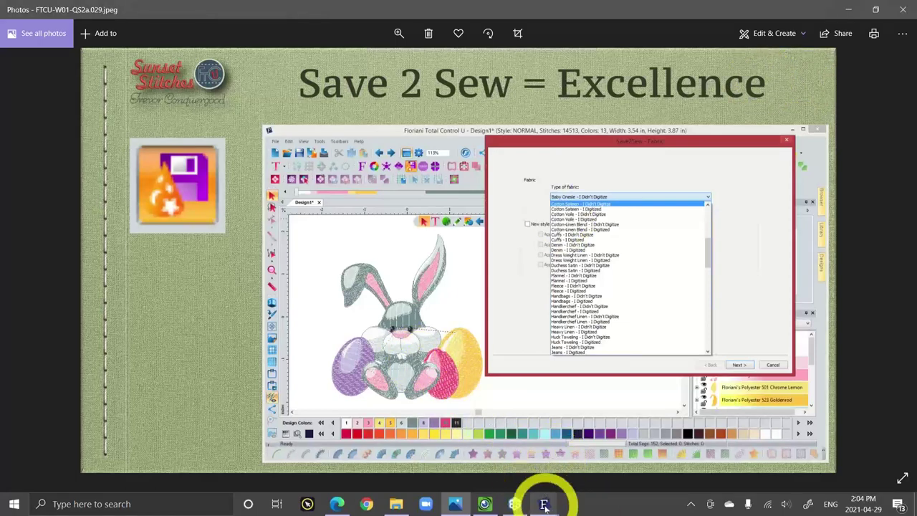
# Switch back to FTCU and start Save2Sew for the bunny design with the fabric type "Flannel - I Digitized".
pyautogui.moveTo(544, 502)
pyautogui.click(707, 451)
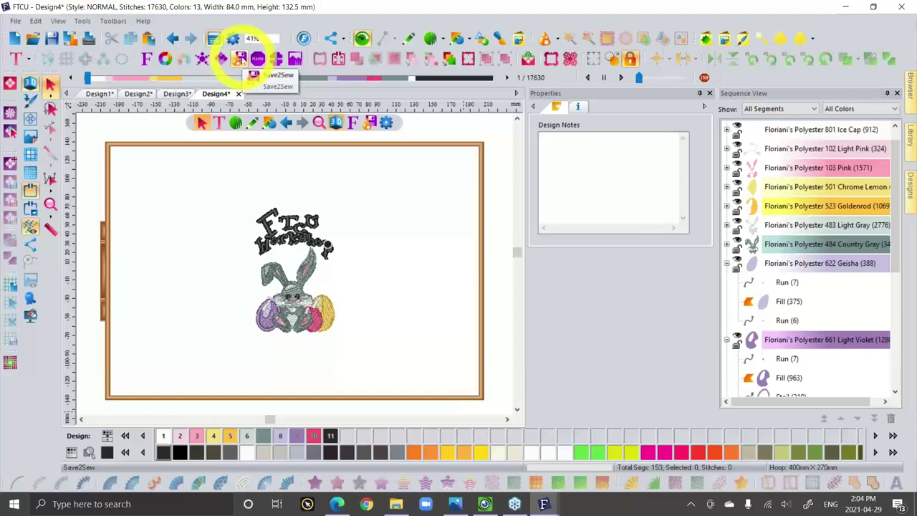
pyautogui.click(240, 59)
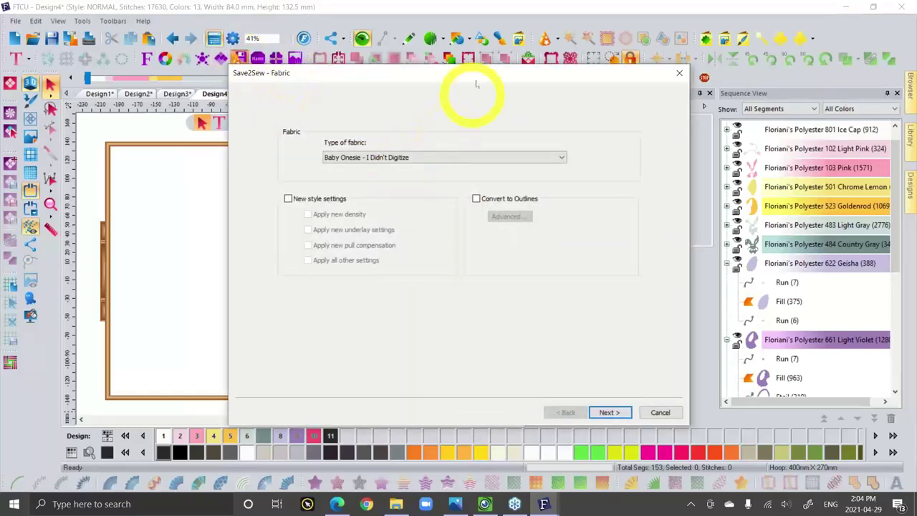
pyautogui.moveTo(480, 74); pyautogui.dragTo(498, 33)
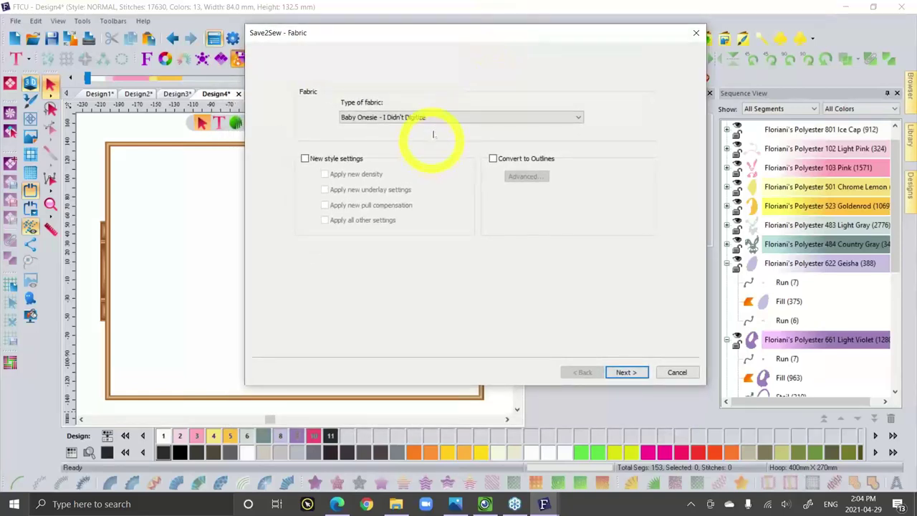
pyautogui.click(434, 118)
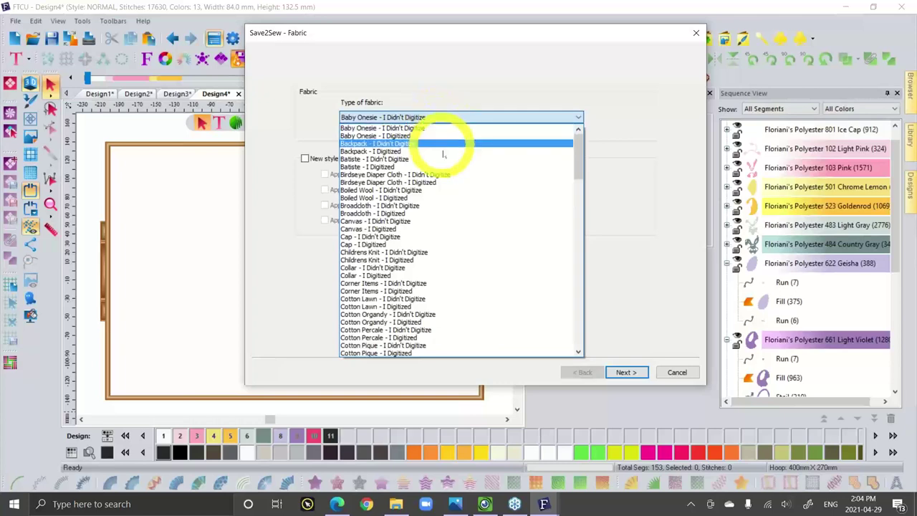
pyautogui.scroll(-5, 447, 154)
pyautogui.scroll(-3, 452, 181)
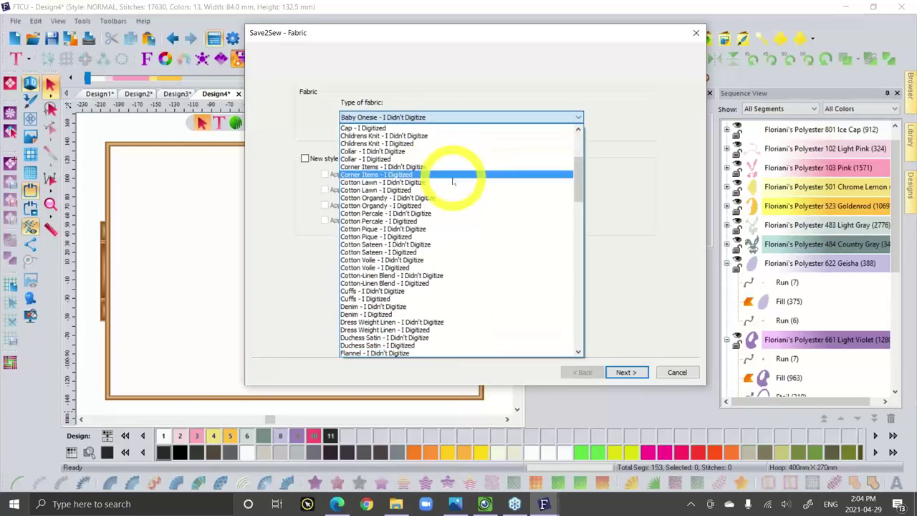
pyautogui.scroll(-1, 433, 205)
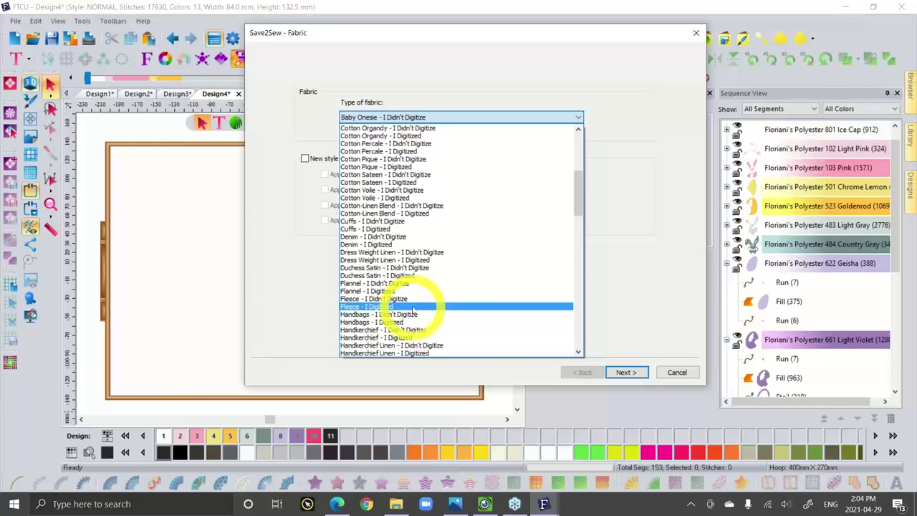
pyautogui.click(409, 291)
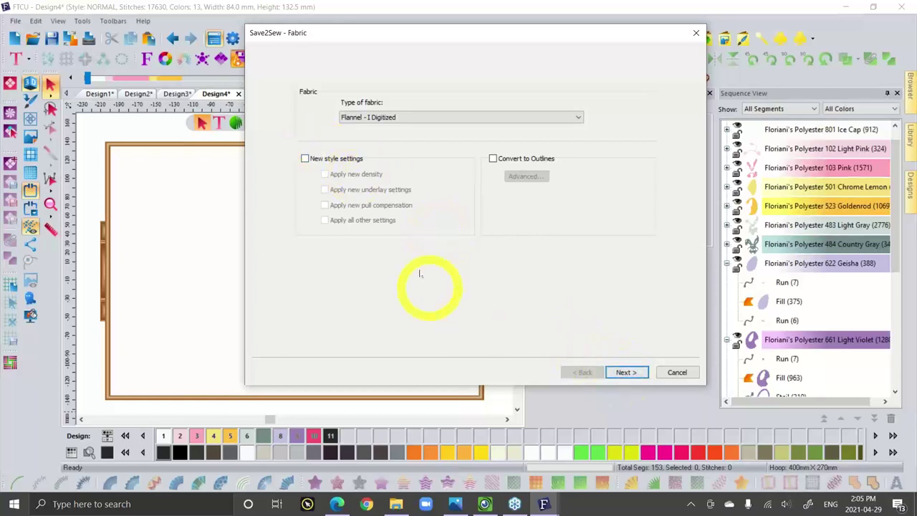
# Apply new density, underlay, pull compensation and all other style settings to the design, and finish Save2Sew without saving a file.
pyautogui.click(305, 159)
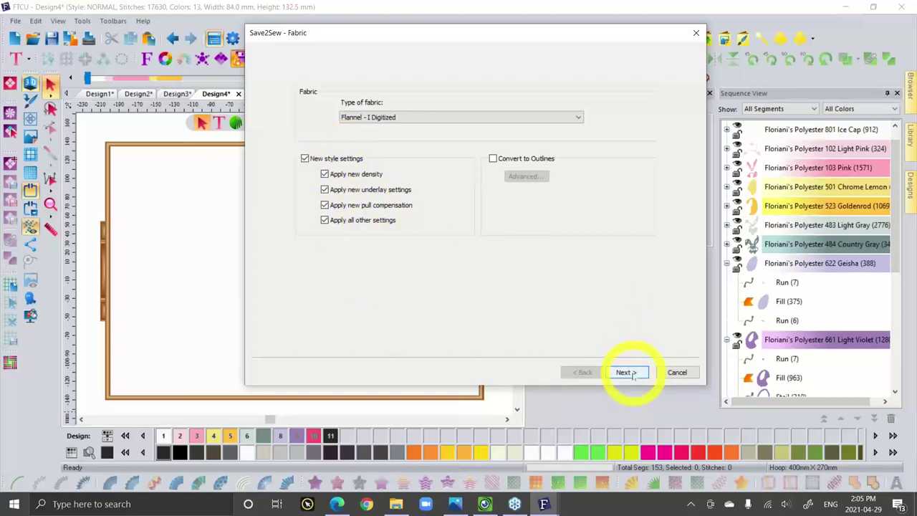
pyautogui.press('Return')
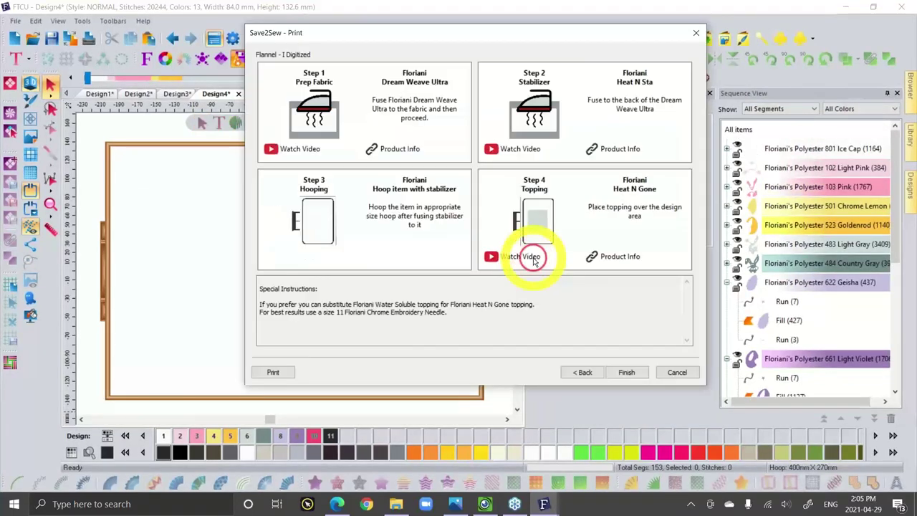
pyautogui.click(532, 262)
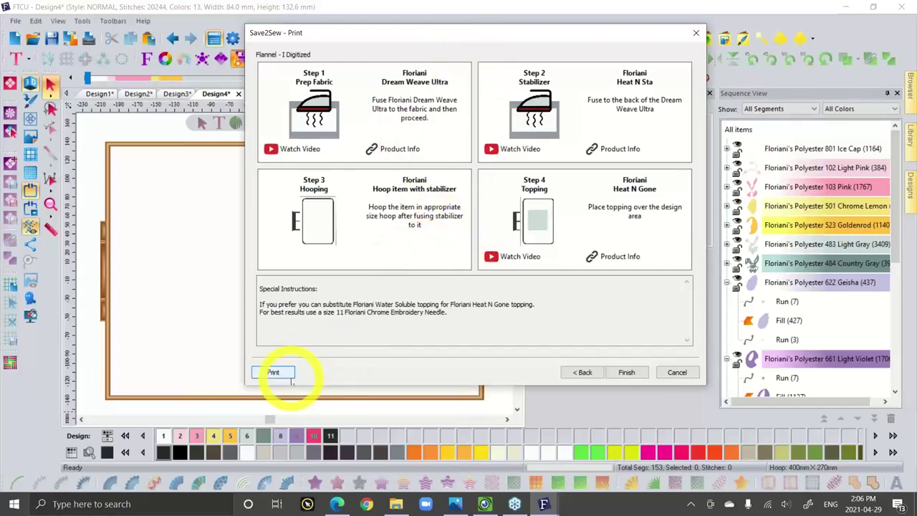
pyautogui.click(627, 373)
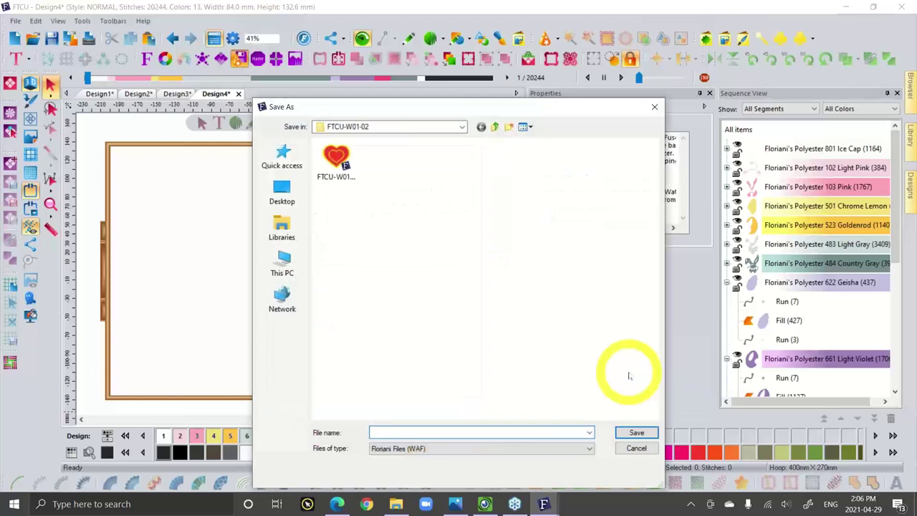
pyautogui.click(636, 449)
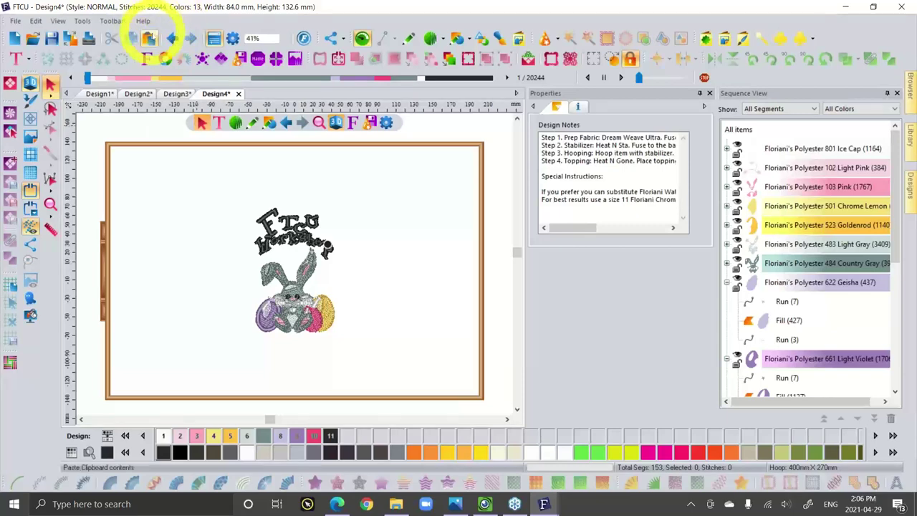
# Compare the yellow egg's stitches before and after Save2Sew by undoing and redoing the changes, with the 3D stitch display turned off.
pyautogui.click(172, 38)
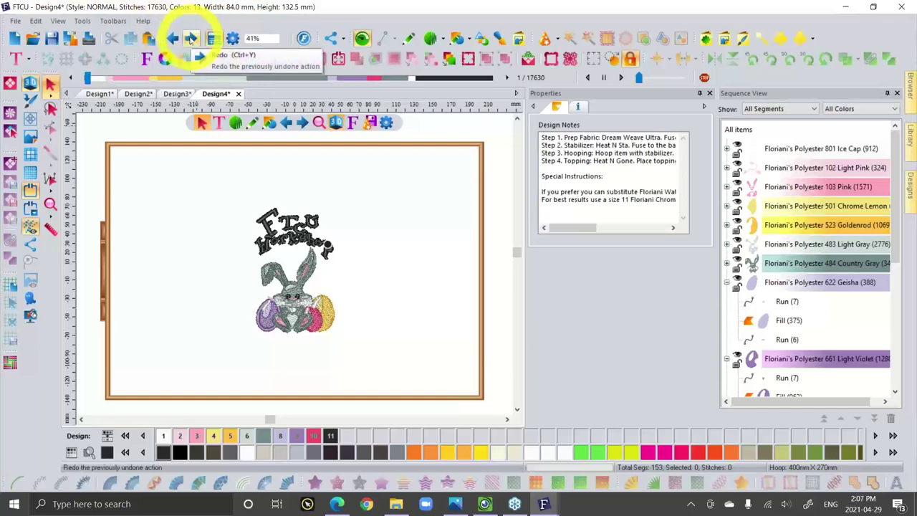
pyautogui.click(190, 38)
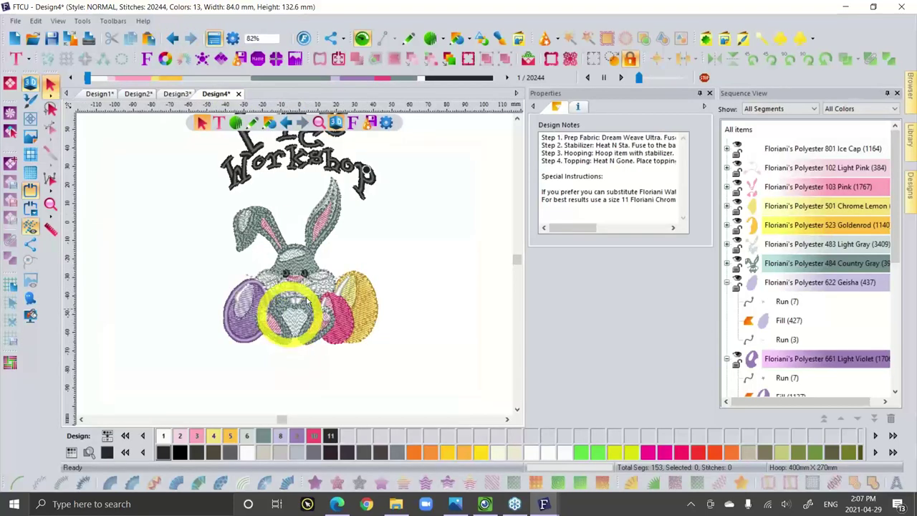
pyautogui.scroll(2, 368, 303)
pyautogui.scroll(2, 352, 273)
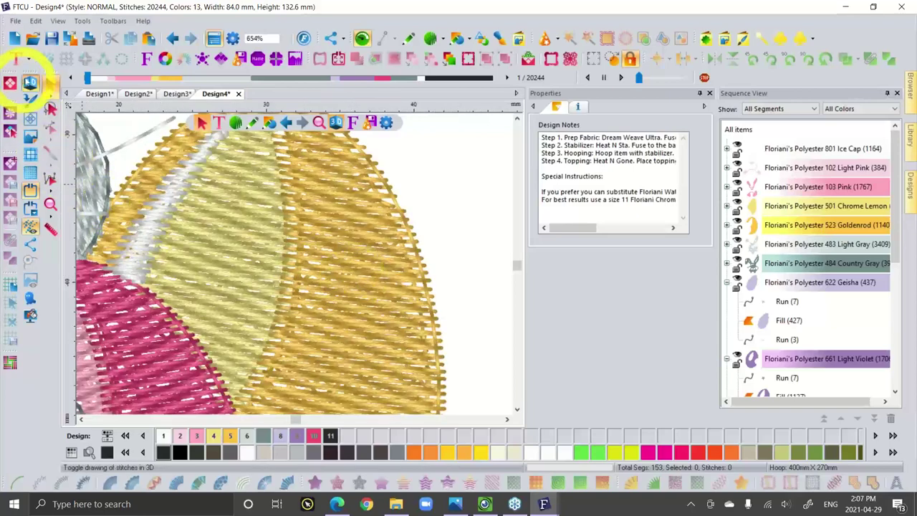
pyautogui.click(30, 85)
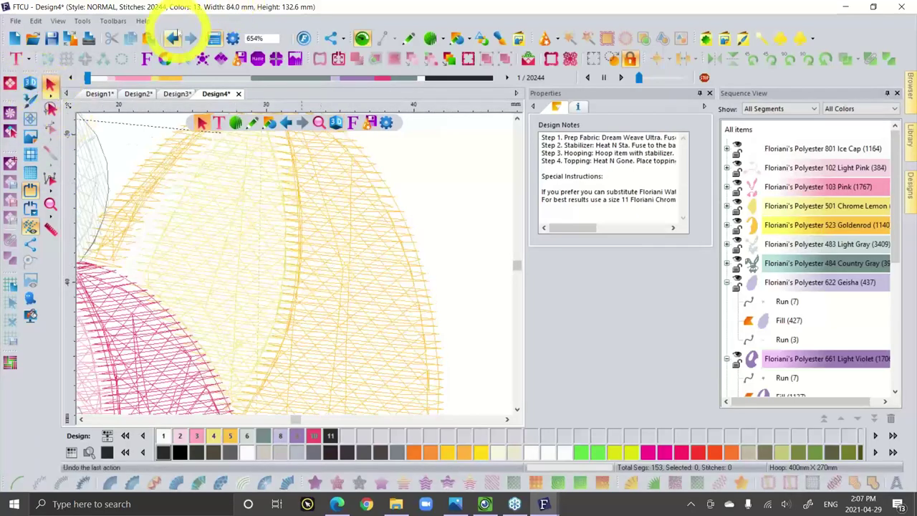
pyautogui.click(173, 38)
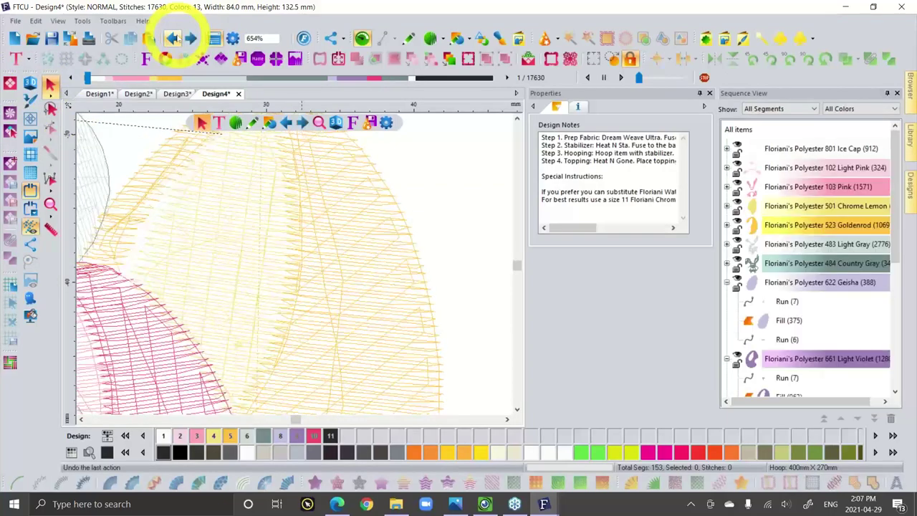
pyautogui.click(191, 38)
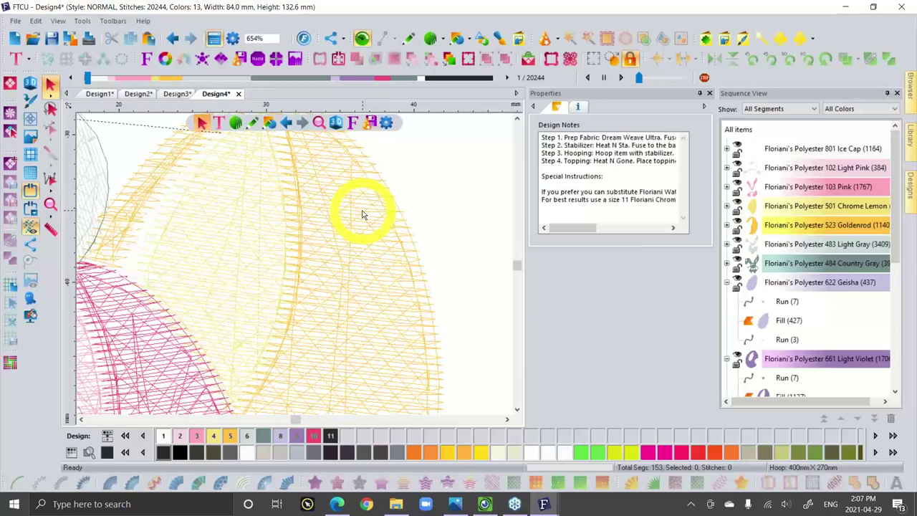
pyautogui.scroll(-5, 361, 214)
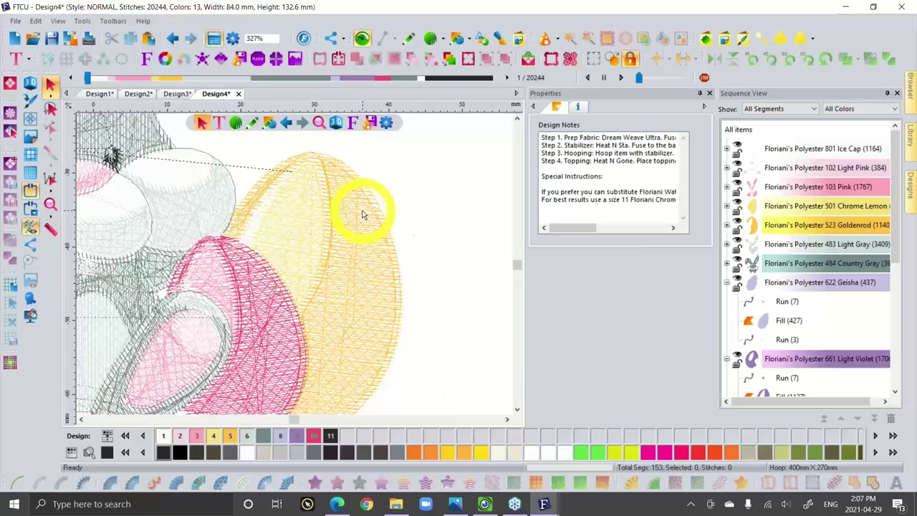
pyautogui.click(598, 143)
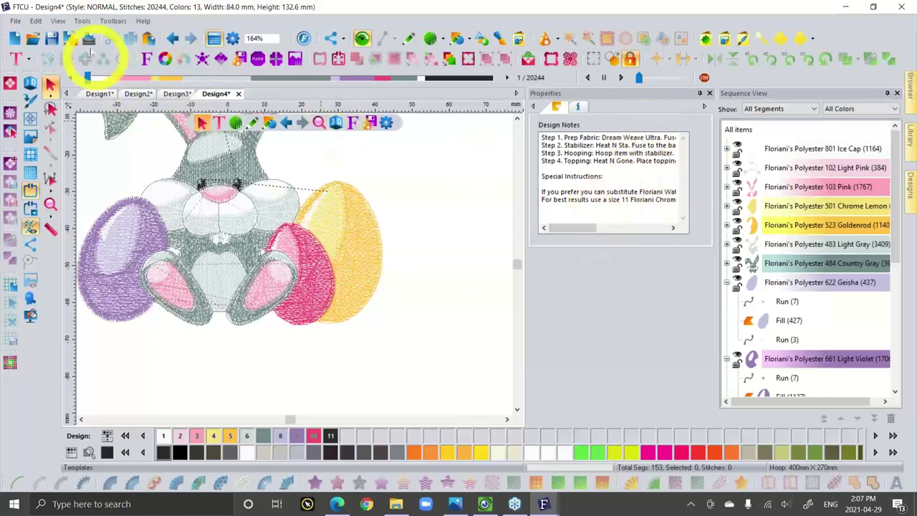
# Preview the design's printout, enable Print In One Page in the print settings, and close the preview.
pyautogui.click(89, 39)
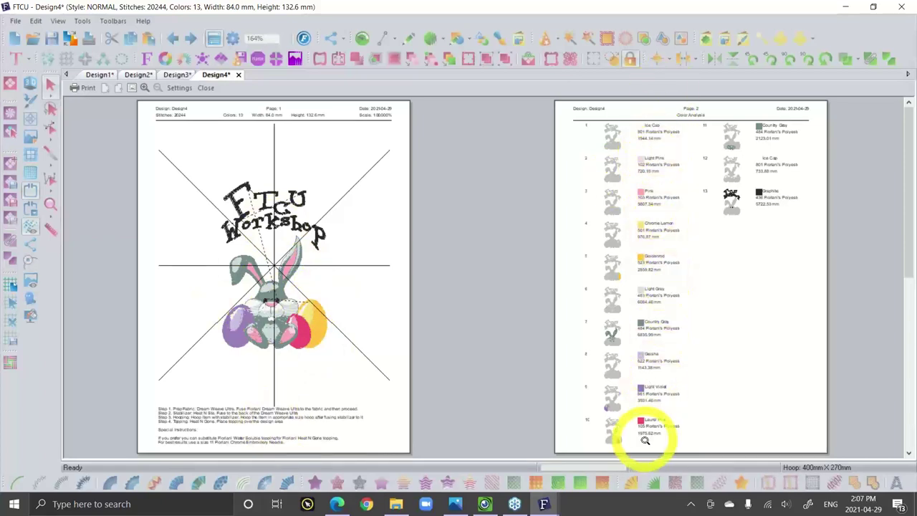
pyautogui.click(179, 87)
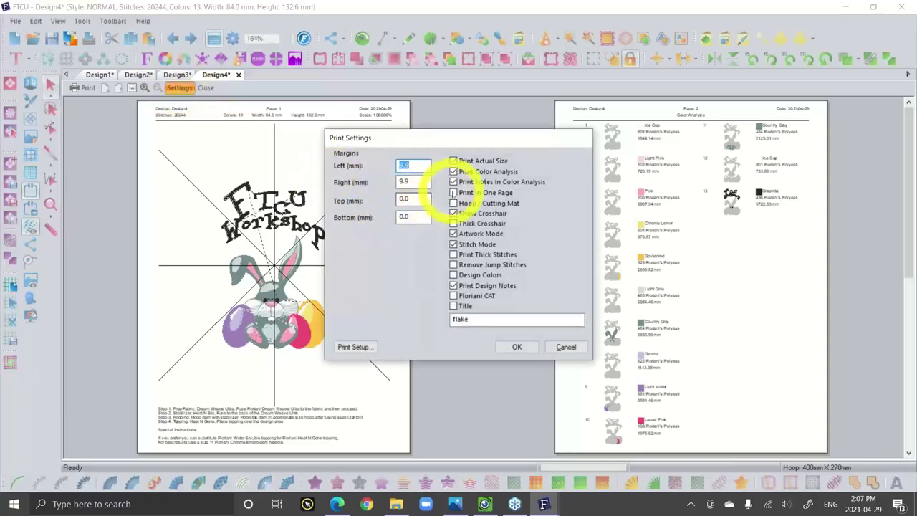
pyautogui.click(454, 192)
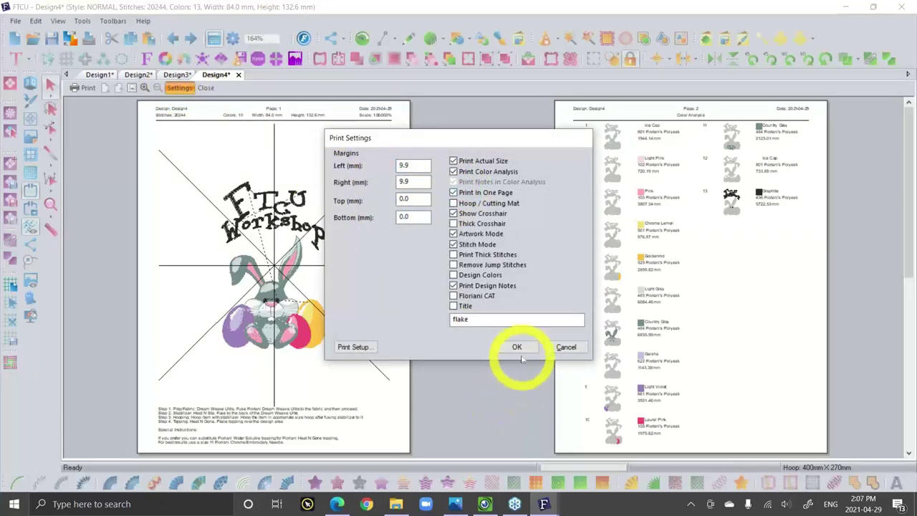
pyautogui.click(517, 347)
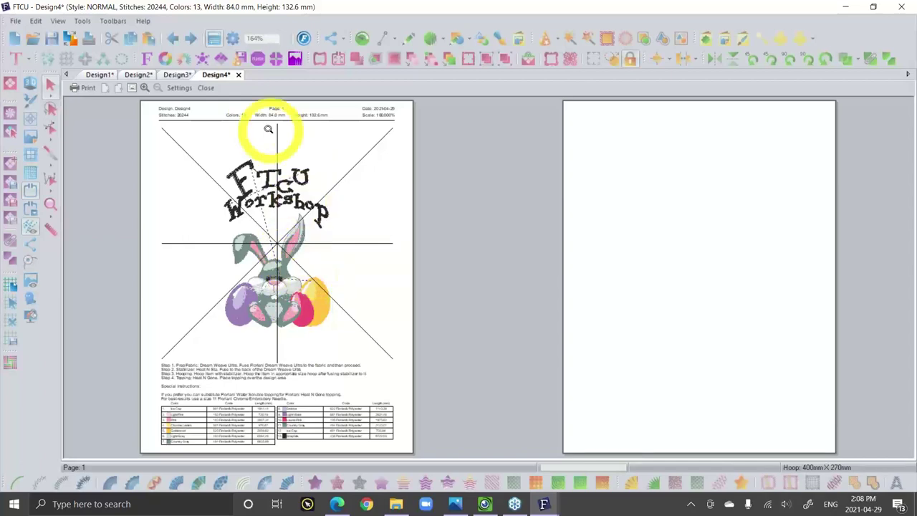
pyautogui.click(205, 87)
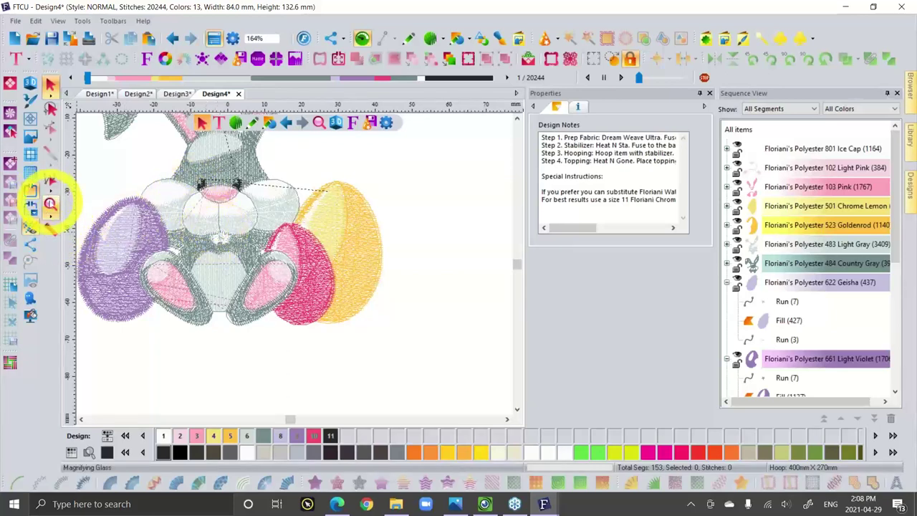
# Set the underlay of the light highlight fill on the purple egg to Lattice and apply the change.
pyautogui.click(50, 205)
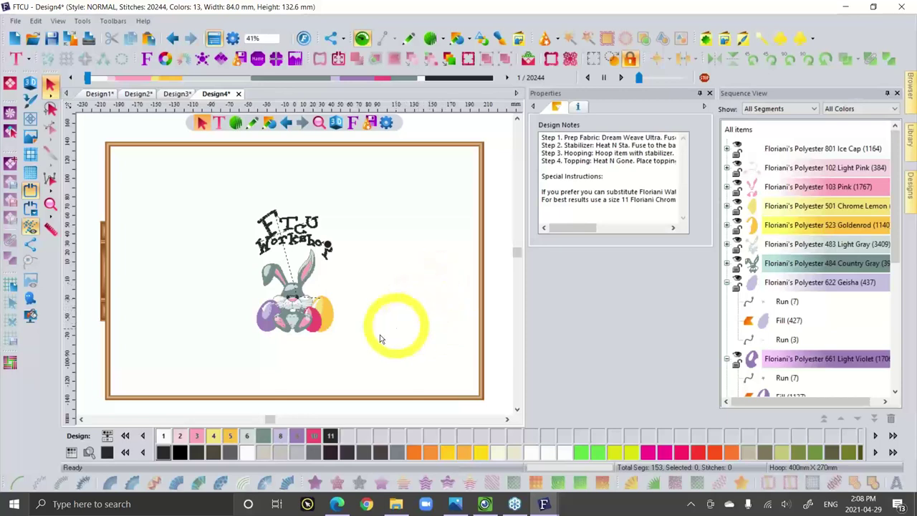
pyautogui.scroll(6, 246, 313)
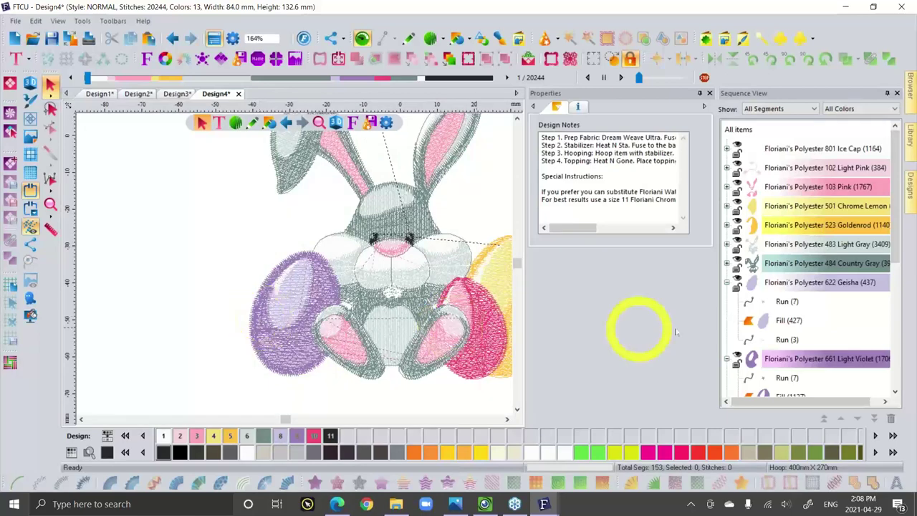
pyautogui.click(762, 322)
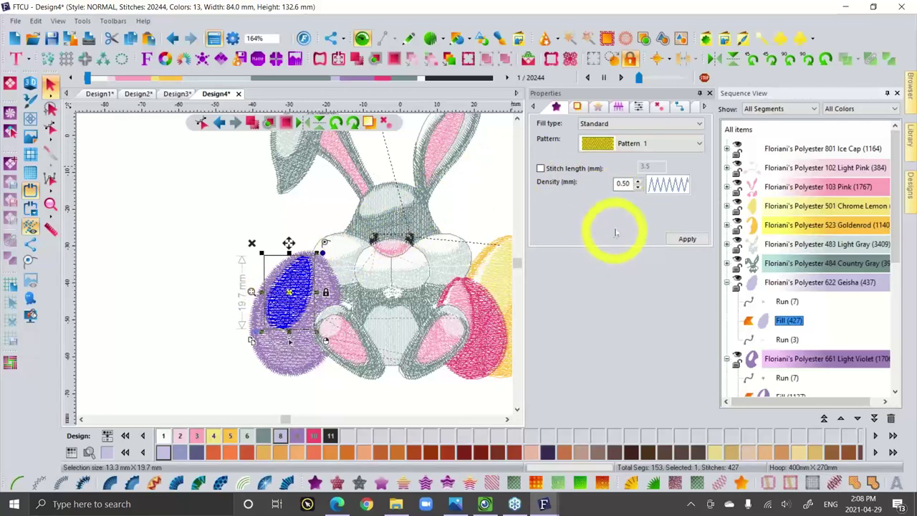
pyautogui.click(576, 106)
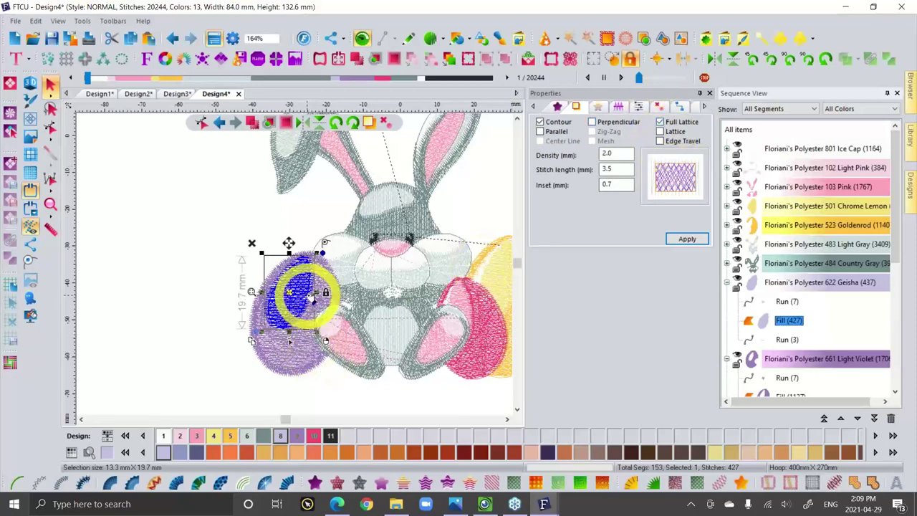
pyautogui.scroll(2, 312, 297)
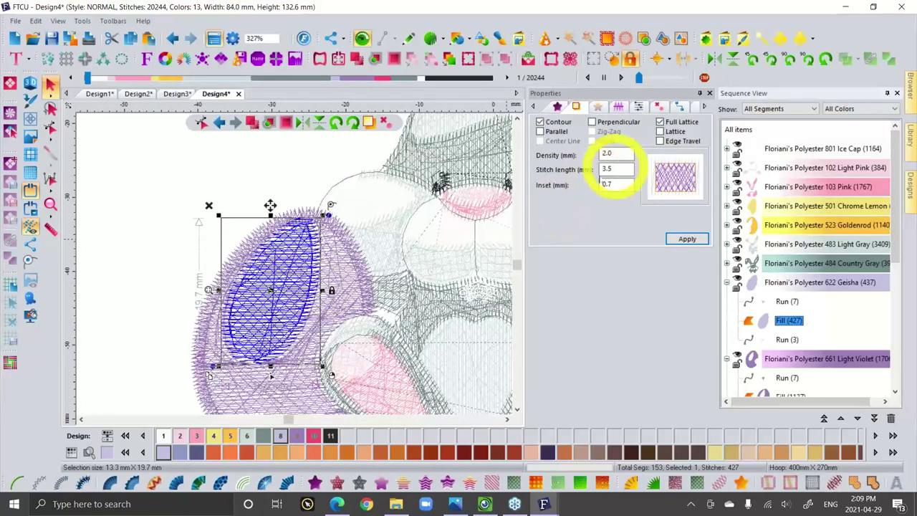
pyautogui.click(659, 132)
pyautogui.click(687, 239)
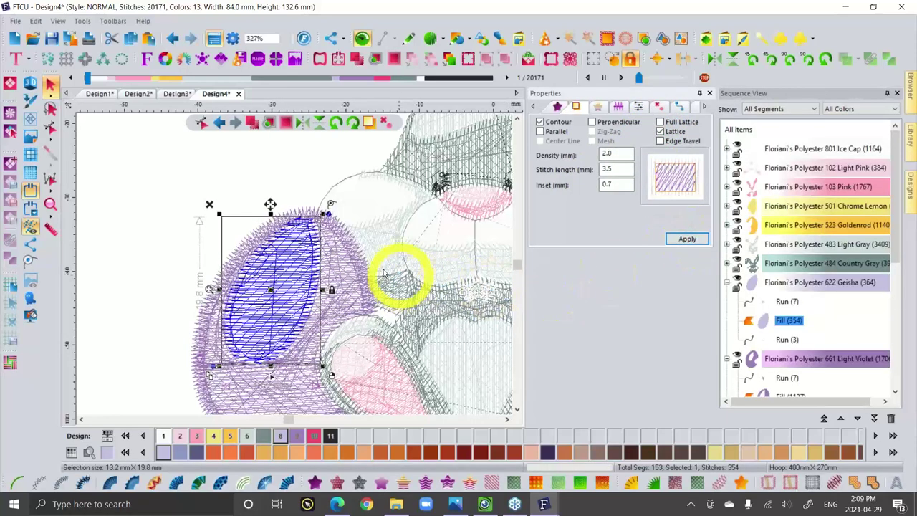
pyautogui.click(158, 199)
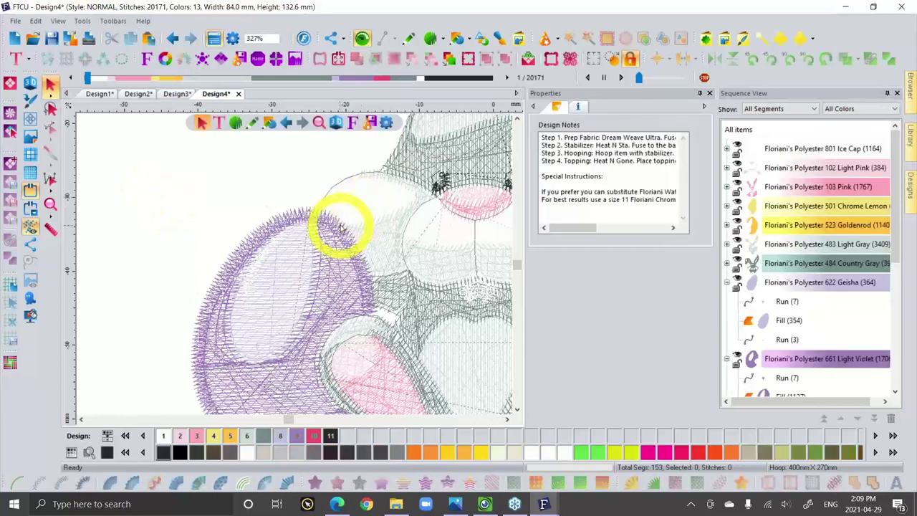
pyautogui.scroll(-4, 342, 227)
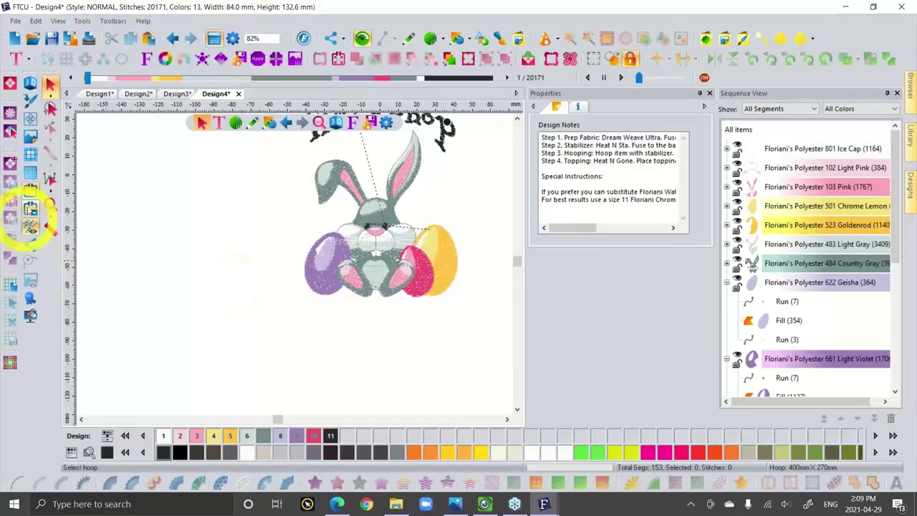
pyautogui.click(49, 208)
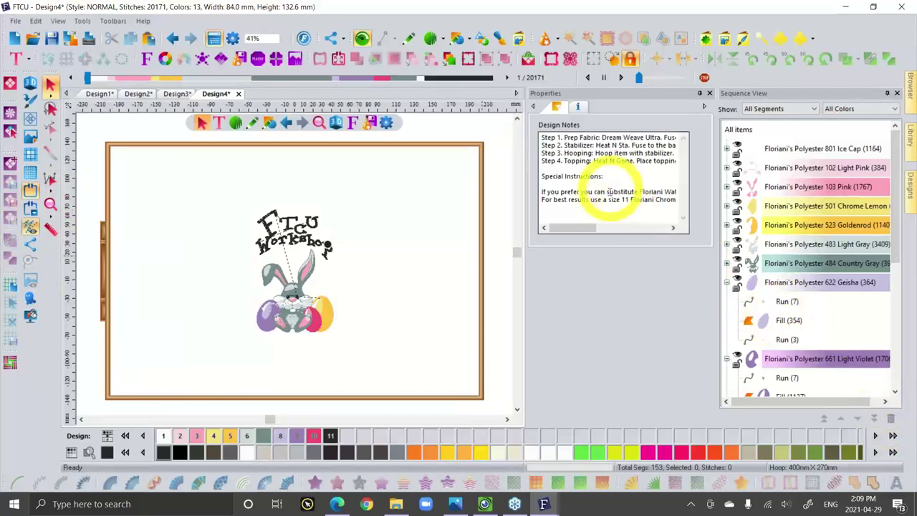
# Switch to Photos and advance to the slide on opening and saving designs and understanding design formats.
pyautogui.click(486, 504)
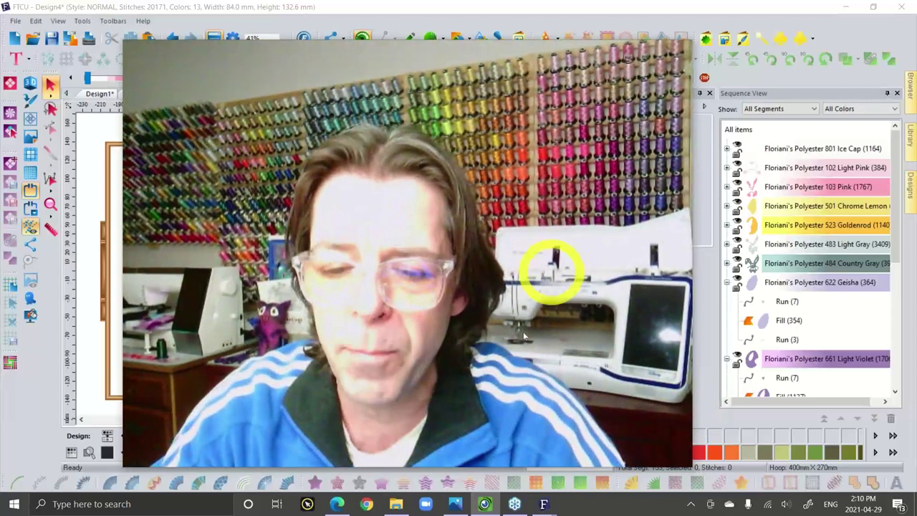
pyautogui.moveTo(452, 509)
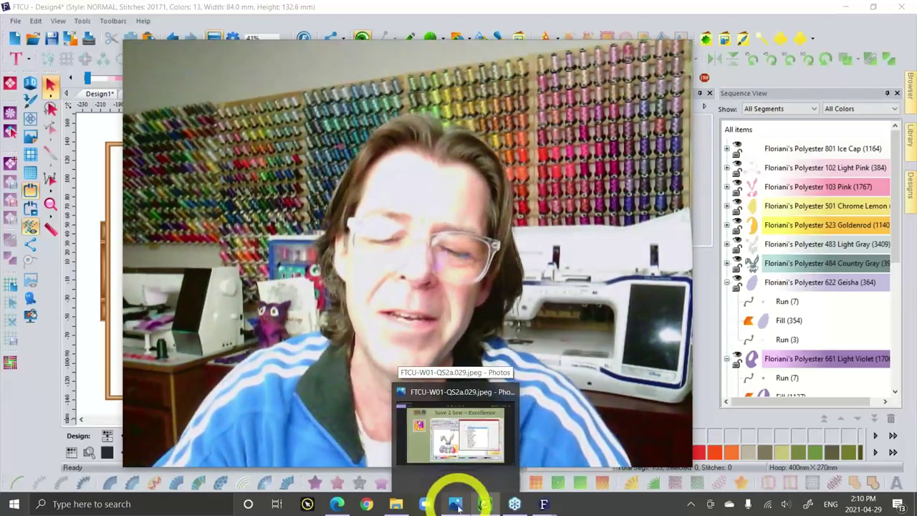
pyautogui.click(455, 506)
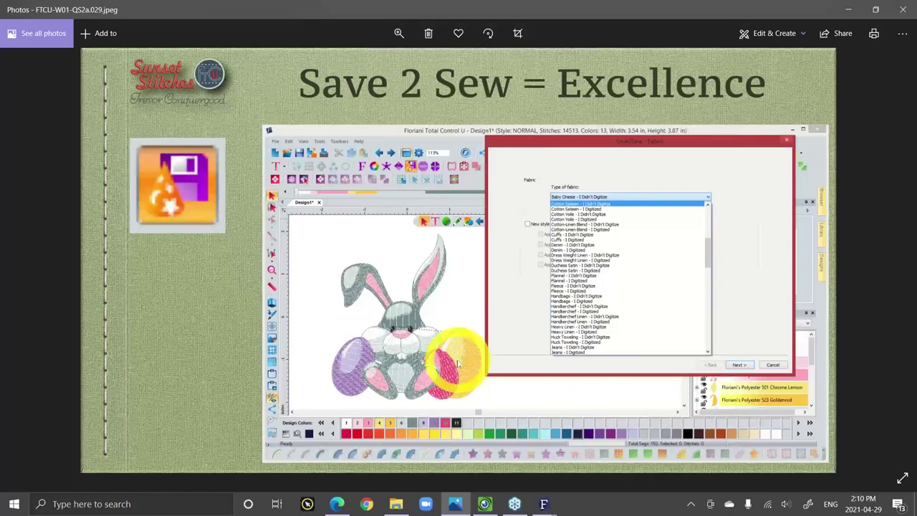
pyautogui.press('Right')
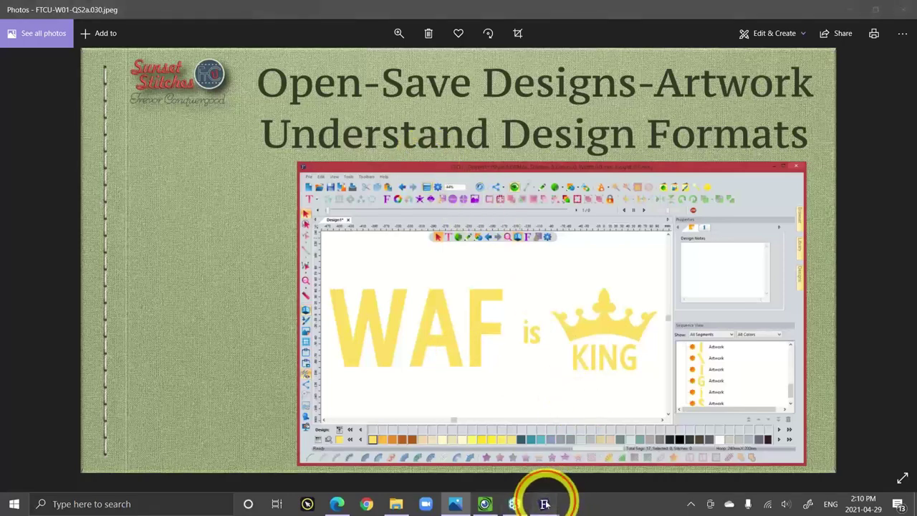
# Switch back to FTCU, look through the file browser and library, and add blue bird.waf to the hoop beside the bunny.
pyautogui.moveTo(544, 501)
pyautogui.click(723, 451)
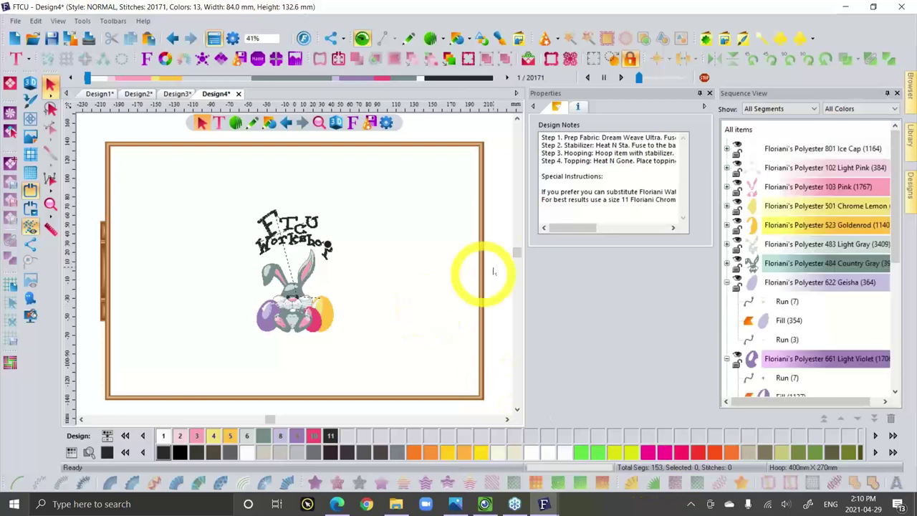
pyautogui.click(908, 85)
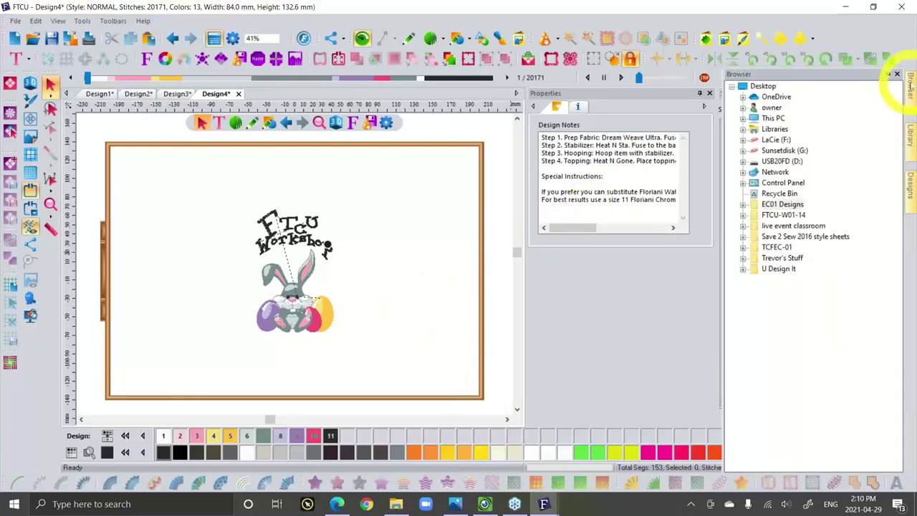
pyautogui.click(908, 140)
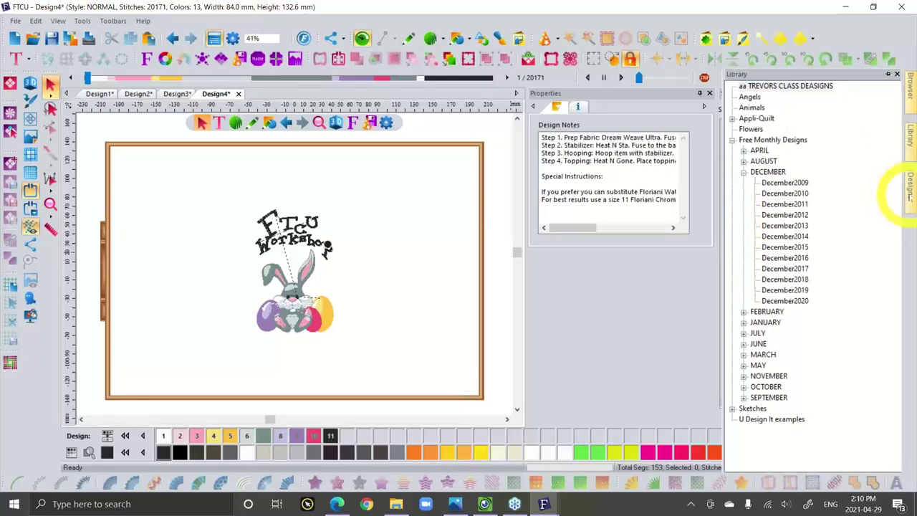
pyautogui.click(908, 186)
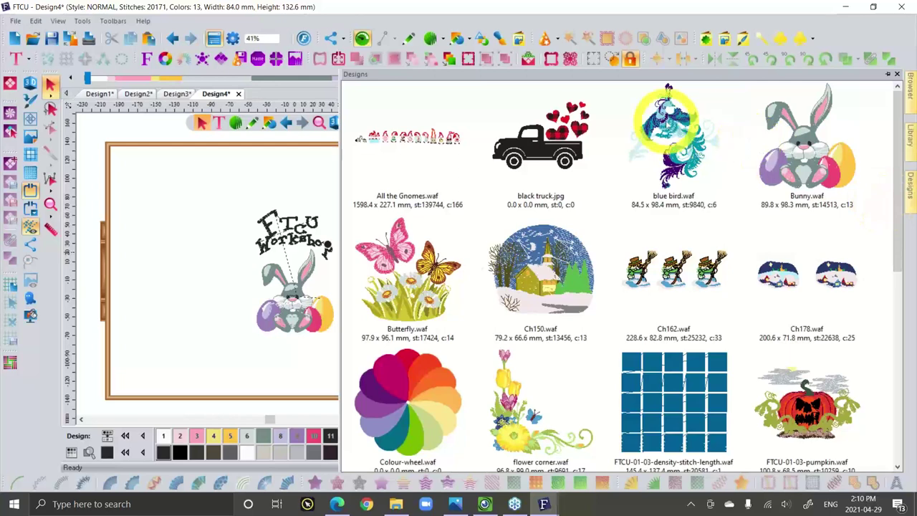
pyautogui.moveTo(666, 118); pyautogui.dragTo(197, 269)
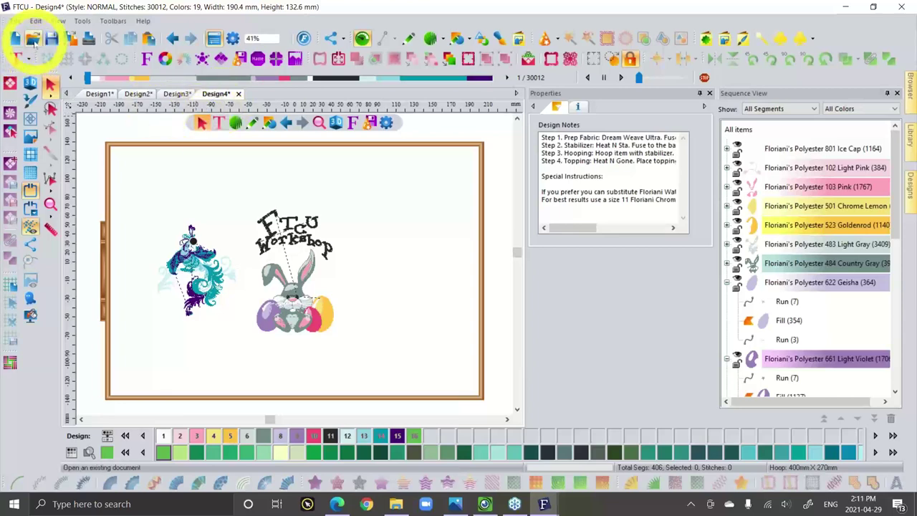
# Open EC01-01-Ecole-de-Couture-Roses-on-Denim-front.PES from the EC01 Designs folder on the desktop.
pyautogui.click(34, 41)
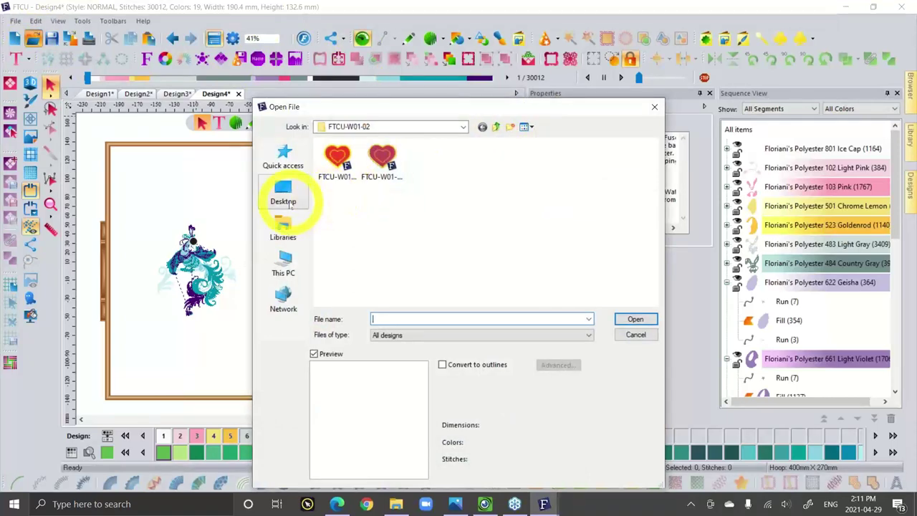
pyautogui.click(290, 204)
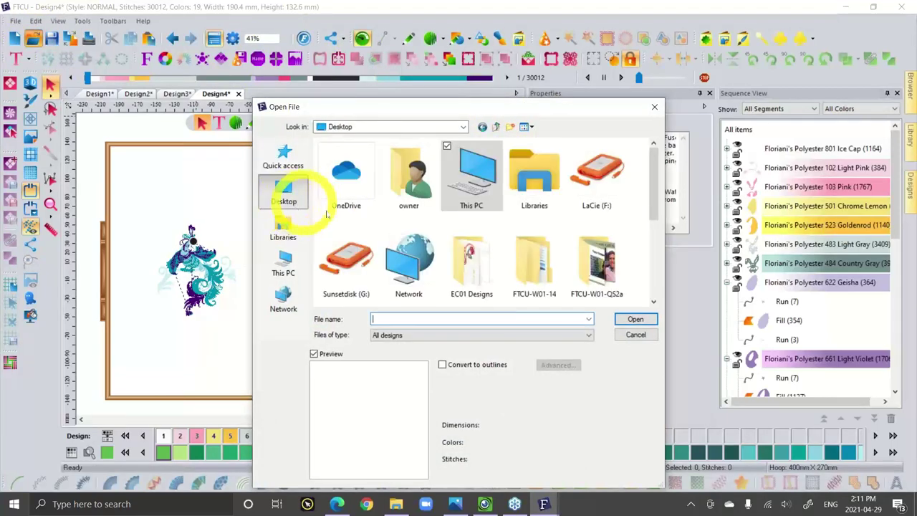
pyautogui.doubleClick(469, 267)
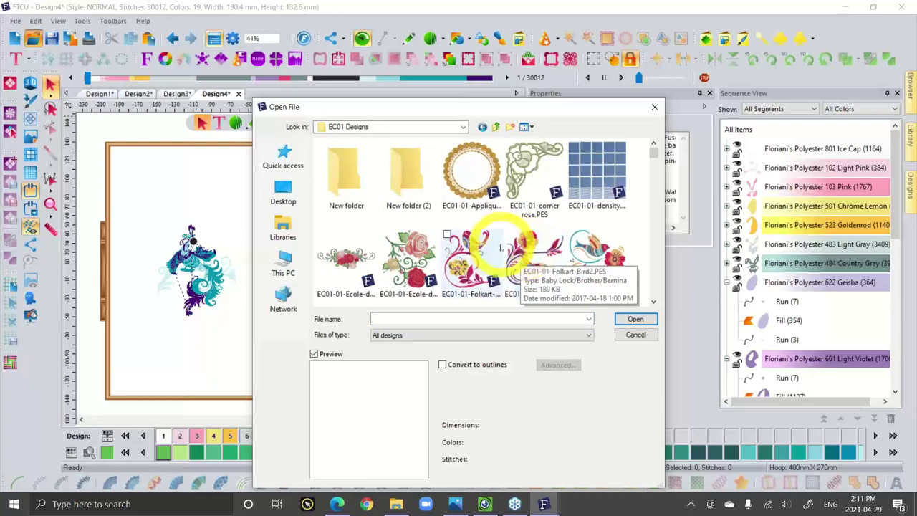
pyautogui.click(410, 261)
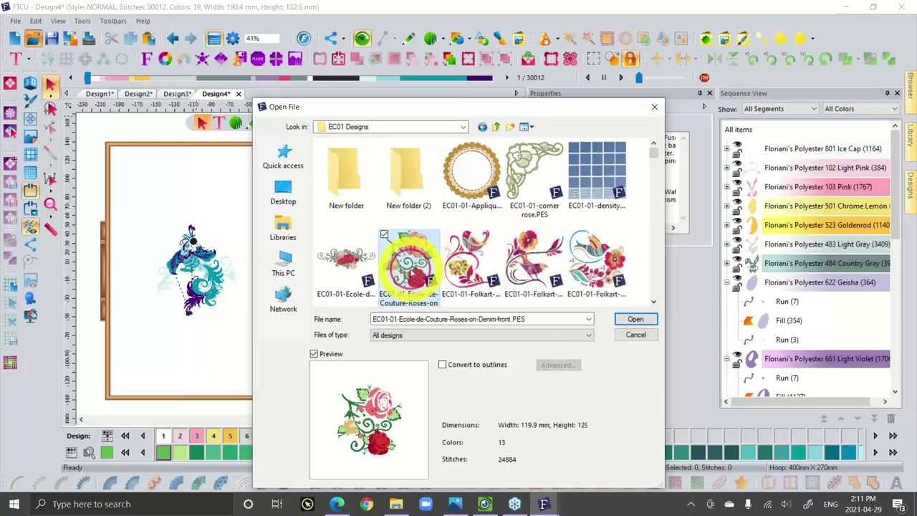
pyautogui.click(636, 320)
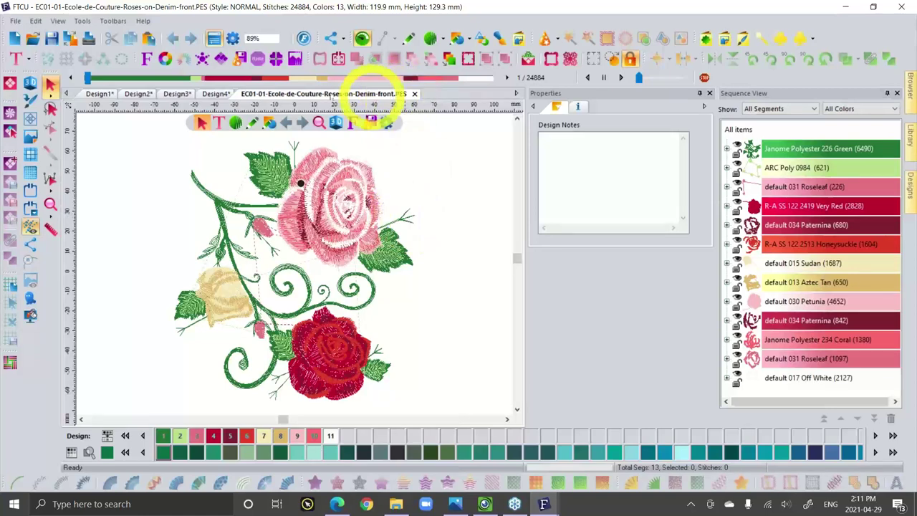
# Review the file formats that can be opened, keep All designs, and open EC01-01-Folkart-Bird4.PES.
pyautogui.click(33, 38)
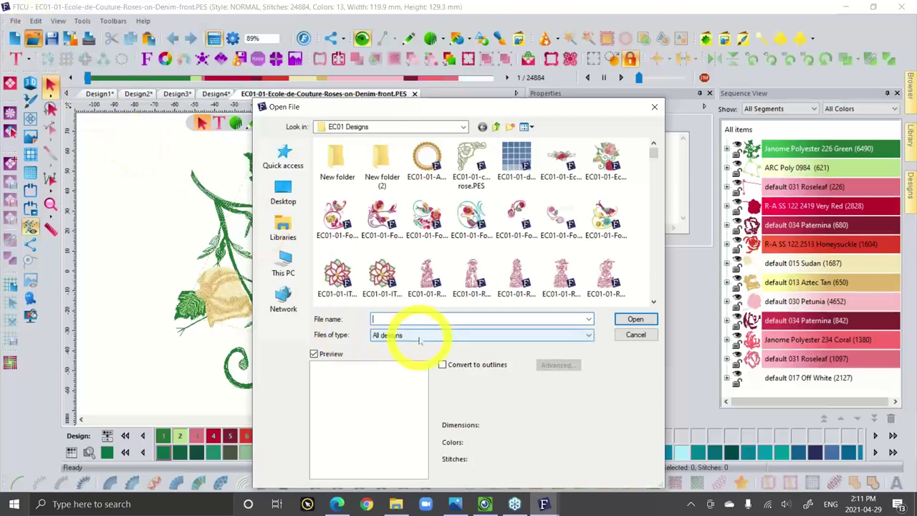
pyautogui.click(420, 334)
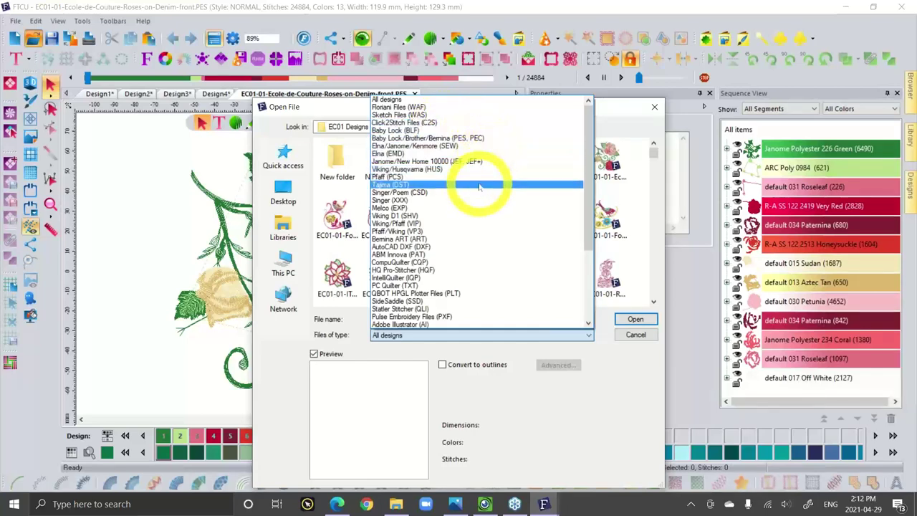
pyautogui.scroll(-1, 472, 289)
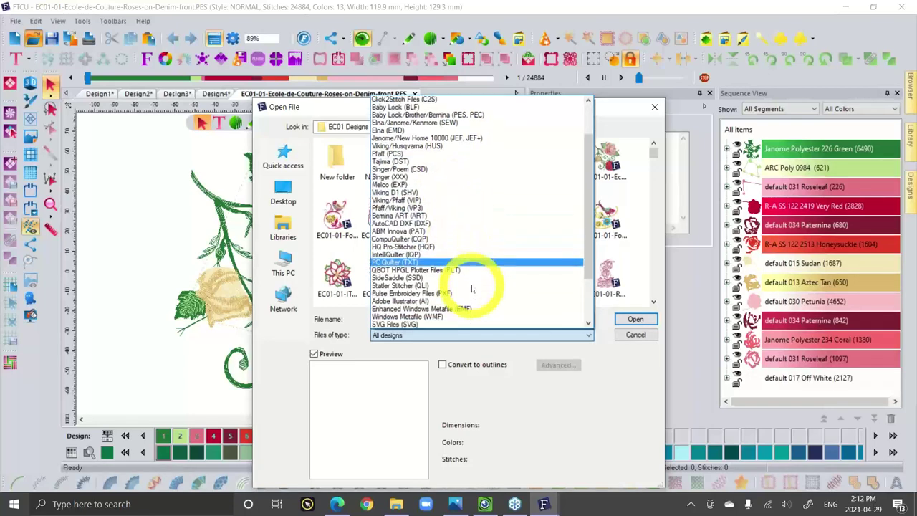
pyautogui.scroll(-3, 472, 289)
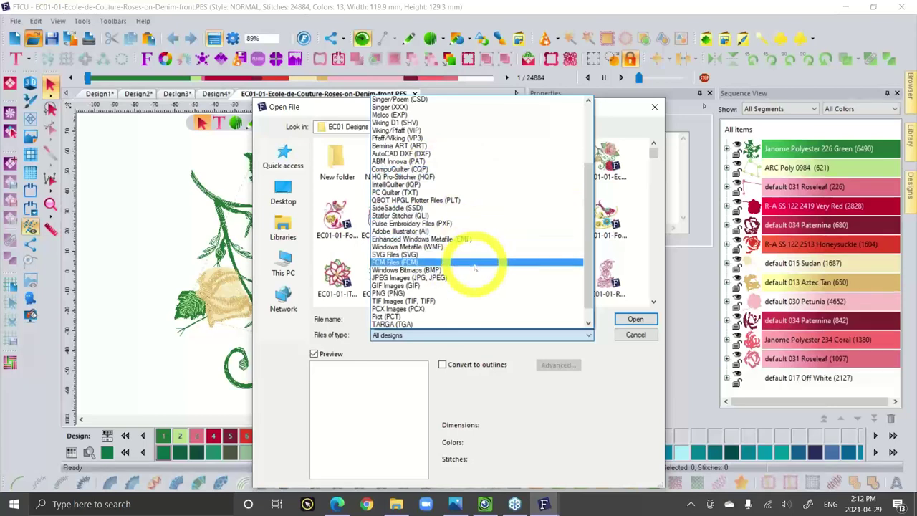
pyautogui.scroll(4, 476, 261)
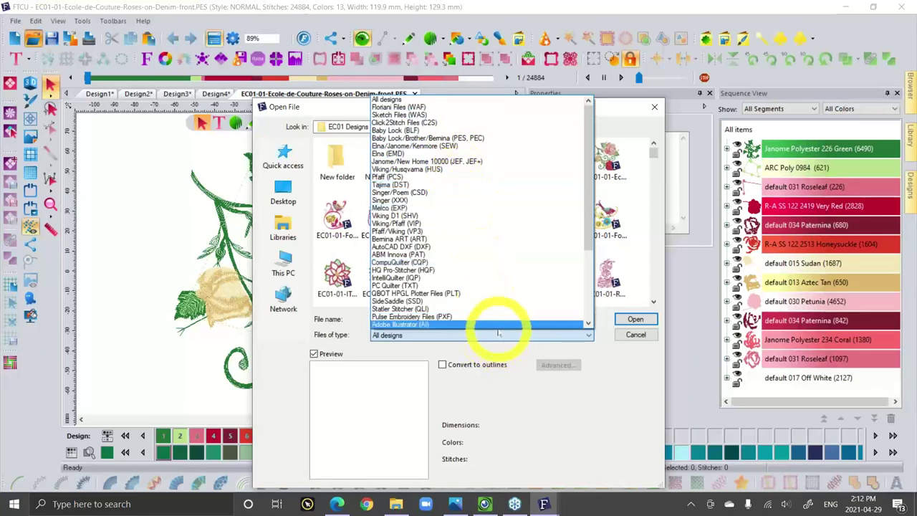
pyautogui.click(518, 439)
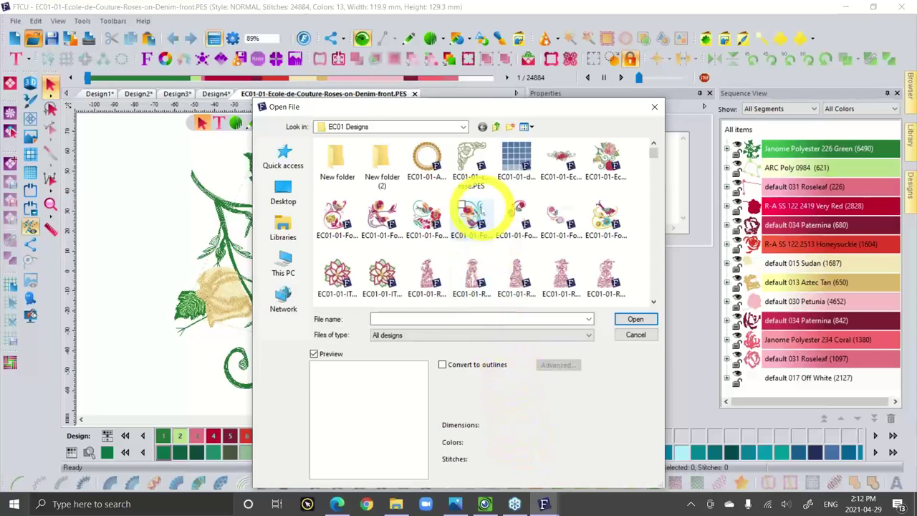
pyautogui.click(473, 209)
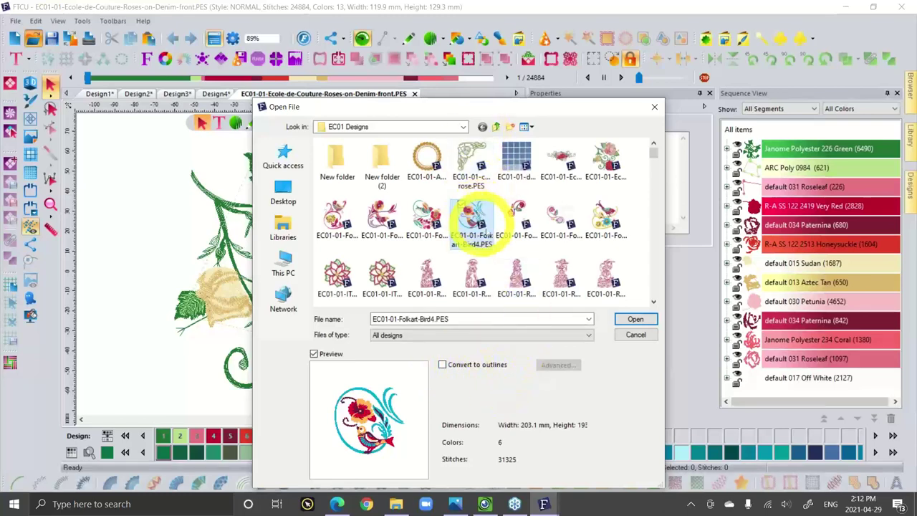
pyautogui.click(634, 321)
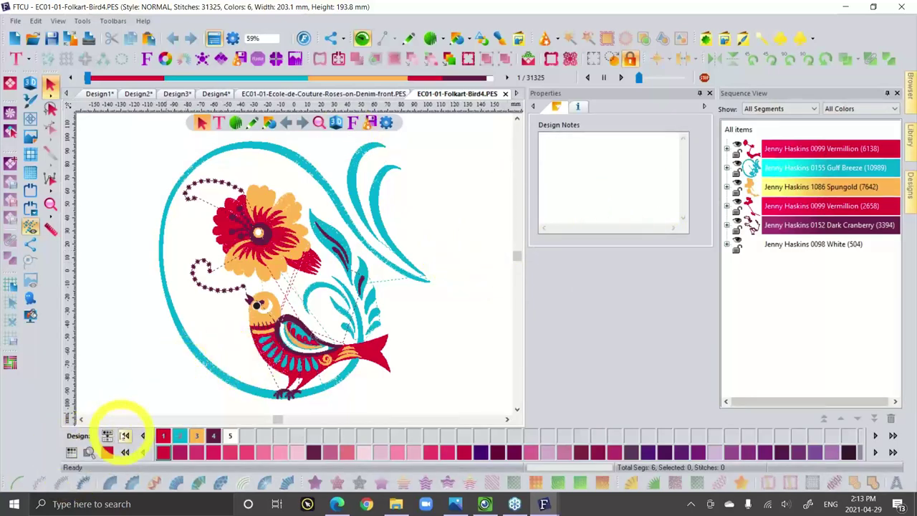
# Convert all thread colors of the folk-art bird design to the Floriani Poly palette.
pyautogui.click(106, 437)
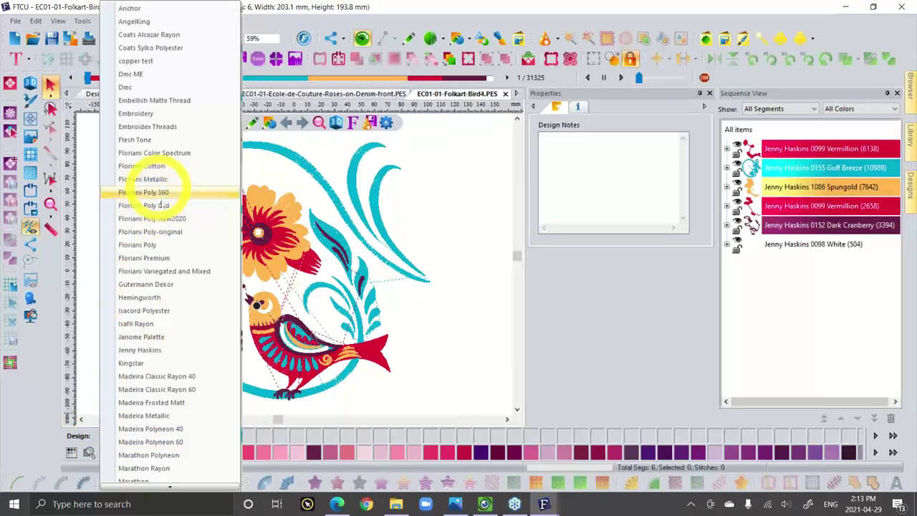
pyautogui.click(164, 245)
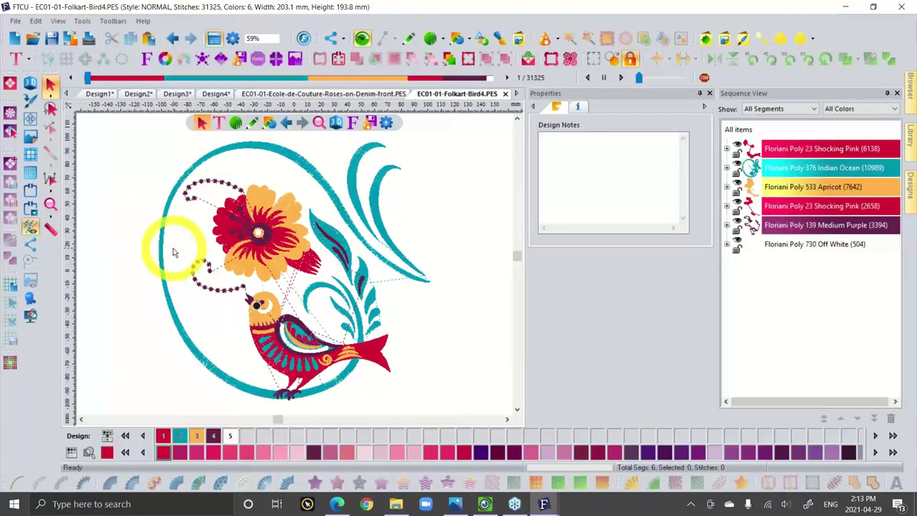
# Select the flower's apricot color block, then try selecting the whole folk-art bird design in the workspace and clear the selection.
pyautogui.click(258, 233)
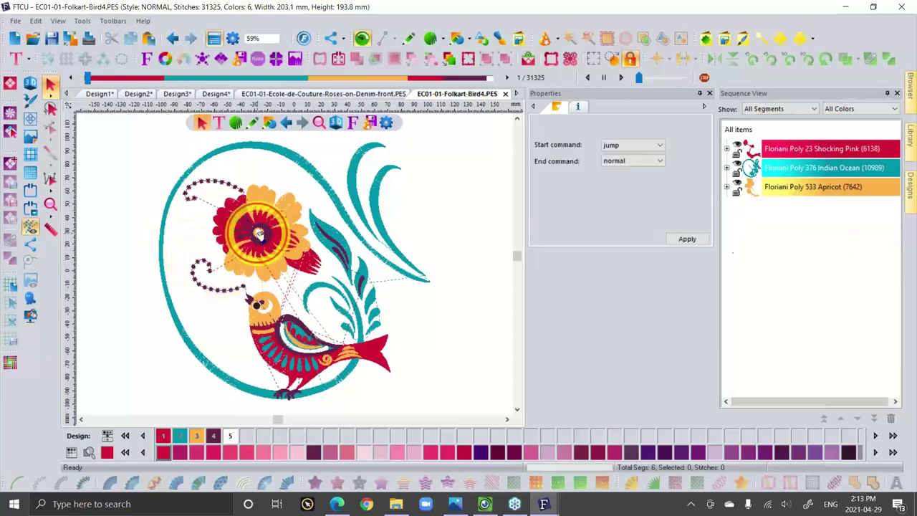
pyautogui.scroll(-3, 258, 233)
pyautogui.moveTo(160, 155); pyautogui.dragTo(335, 301)
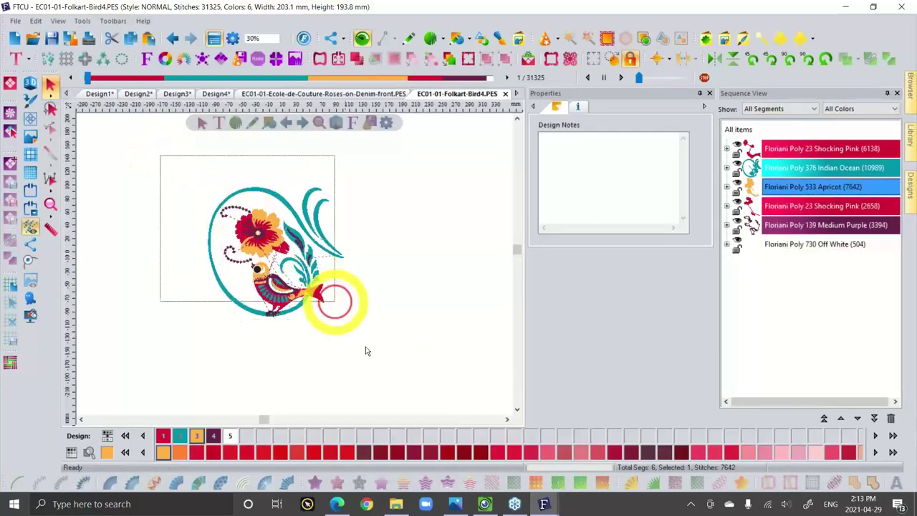
pyautogui.hotkey('ctrl', 'a')
pyautogui.click(407, 281)
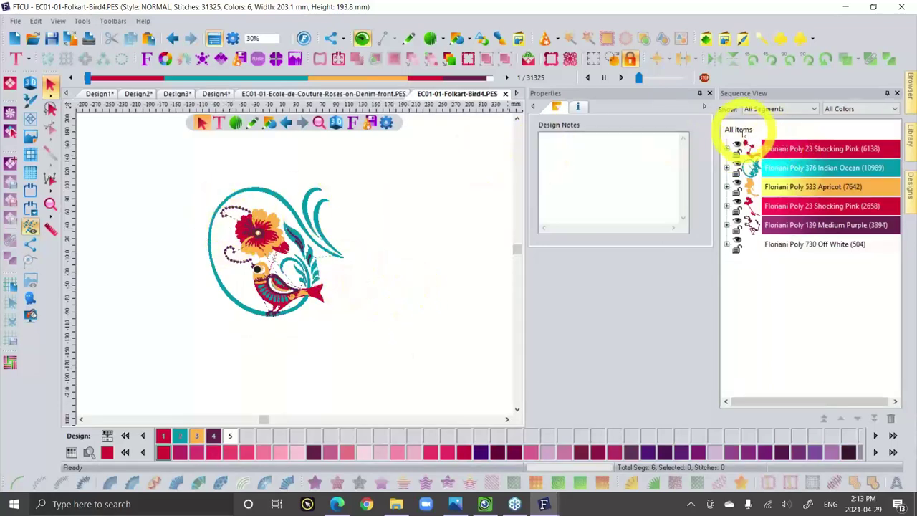
# Select all items in the sequence, followed by the Shocking Pink, Indian Ocean and Apricot color blocks individually, and clear the selection.
pyautogui.click(739, 129)
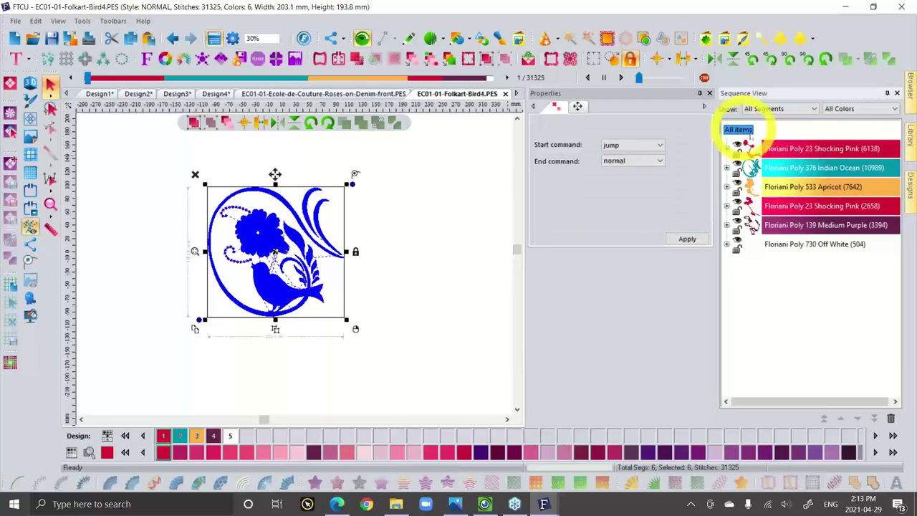
pyautogui.click(785, 148)
pyautogui.click(787, 166)
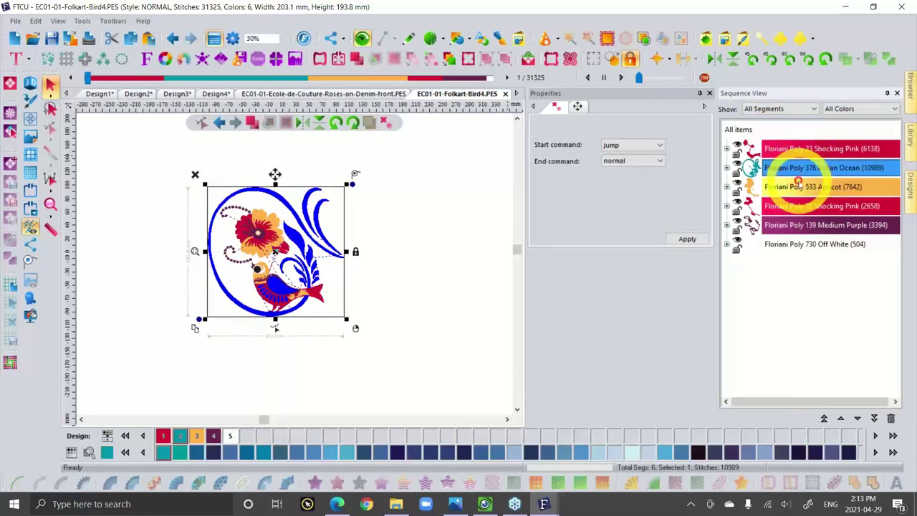
pyautogui.click(797, 184)
pyautogui.click(402, 301)
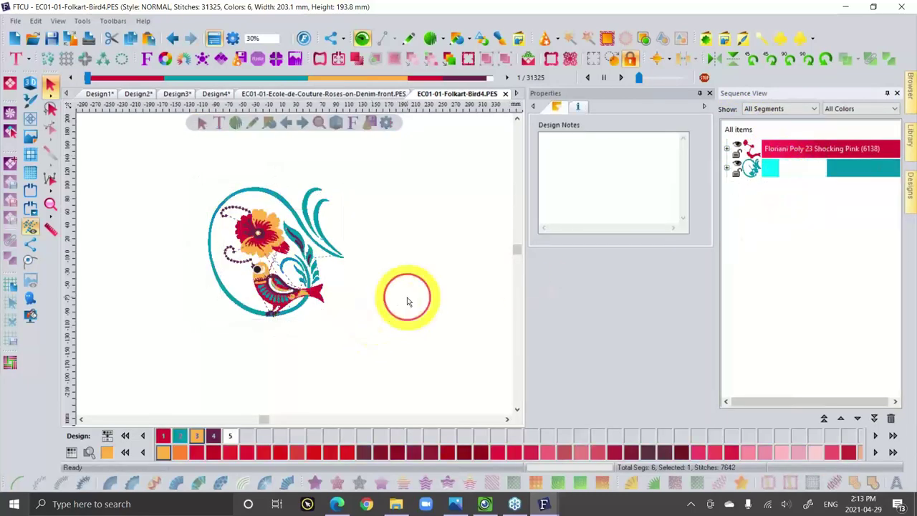
# Select the whole folk-art bird design with a selection box, enlarge it proportionally to 227.2 × 216.8 mm, and deselect it.
pyautogui.moveTo(179, 170); pyautogui.dragTo(366, 348)
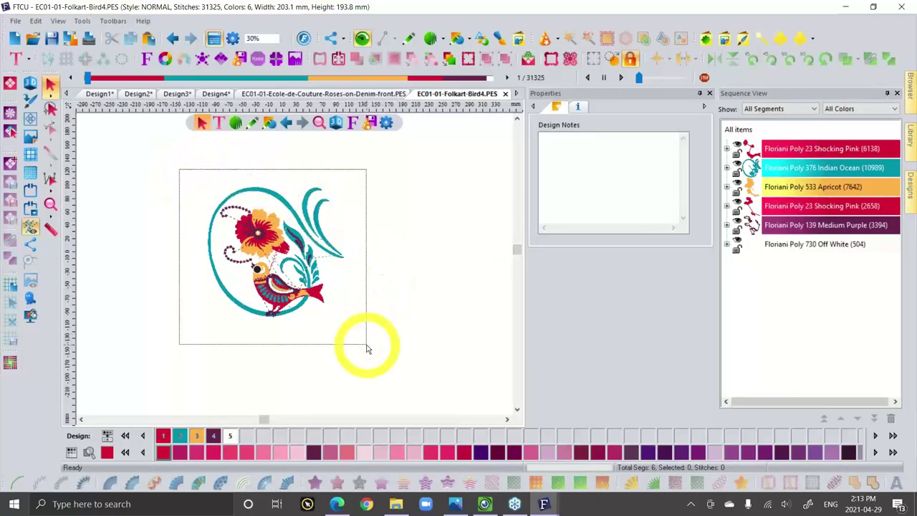
pyautogui.click(395, 225)
pyautogui.moveTo(389, 172); pyautogui.dragTo(220, 279)
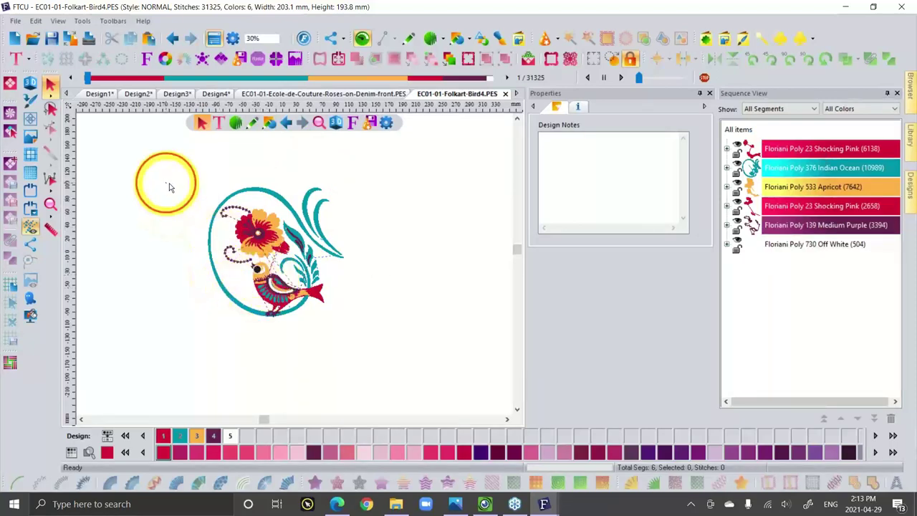
pyautogui.moveTo(170, 188); pyautogui.dragTo(360, 360)
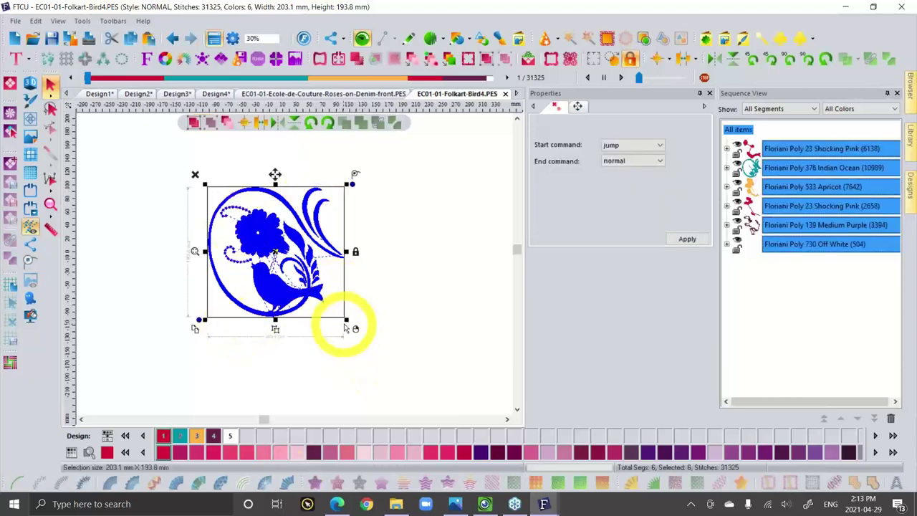
pyautogui.moveTo(345, 320); pyautogui.dragTo(362, 334)
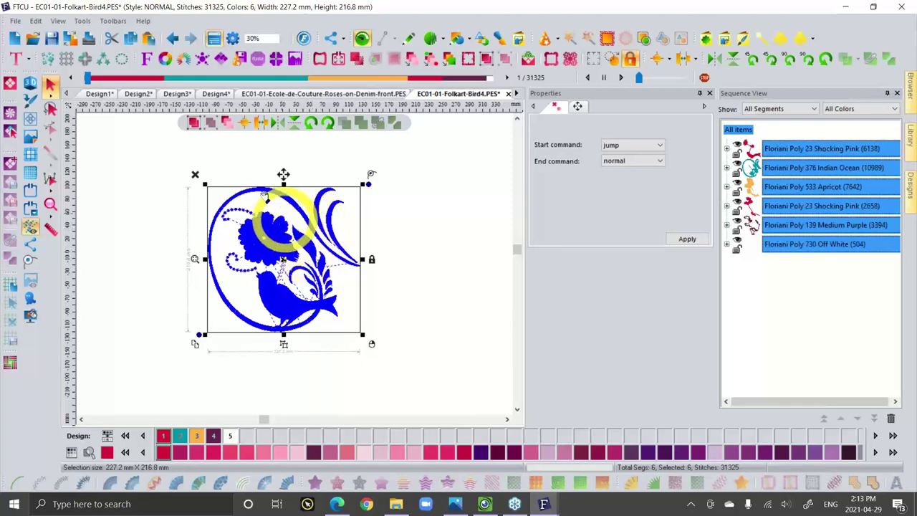
pyautogui.click(242, 153)
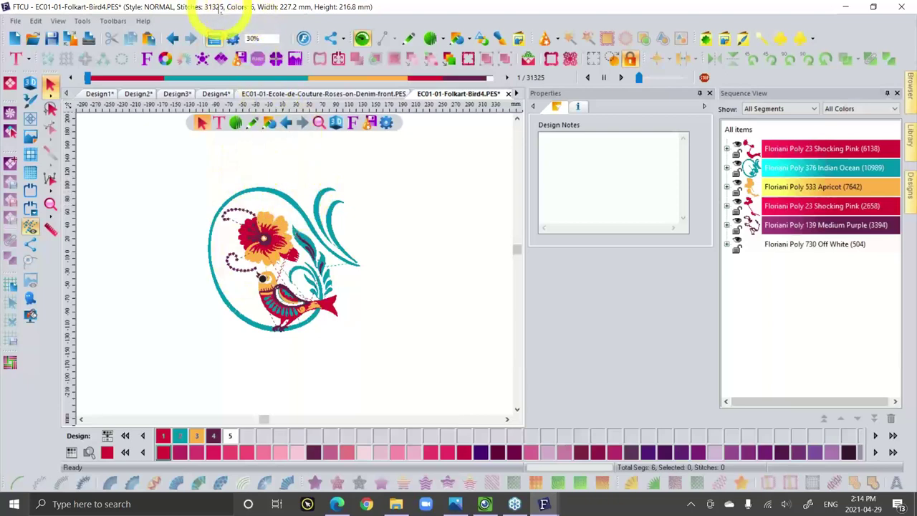
# Open EC01-01-Folkart-Bird1.PES from the EC01 Designs folder and expand its first two color blocks in the sequence.
pyautogui.click(32, 39)
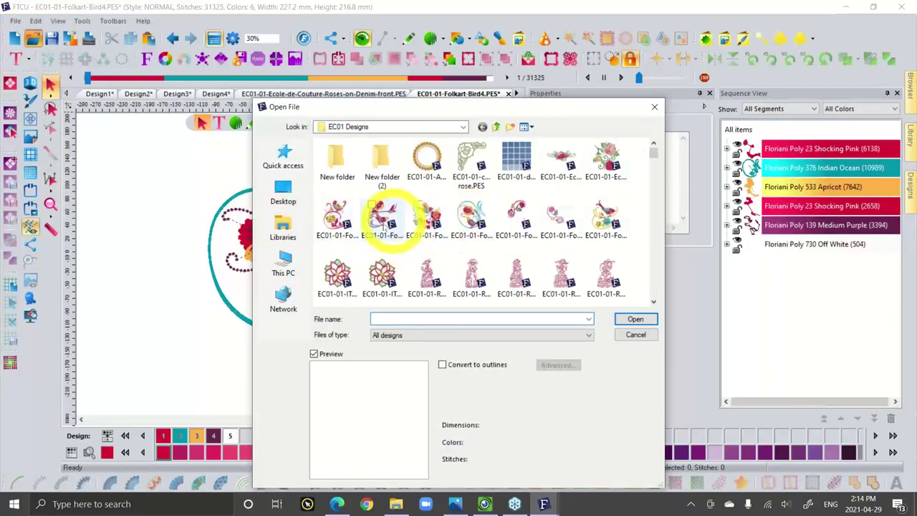
pyautogui.click(337, 222)
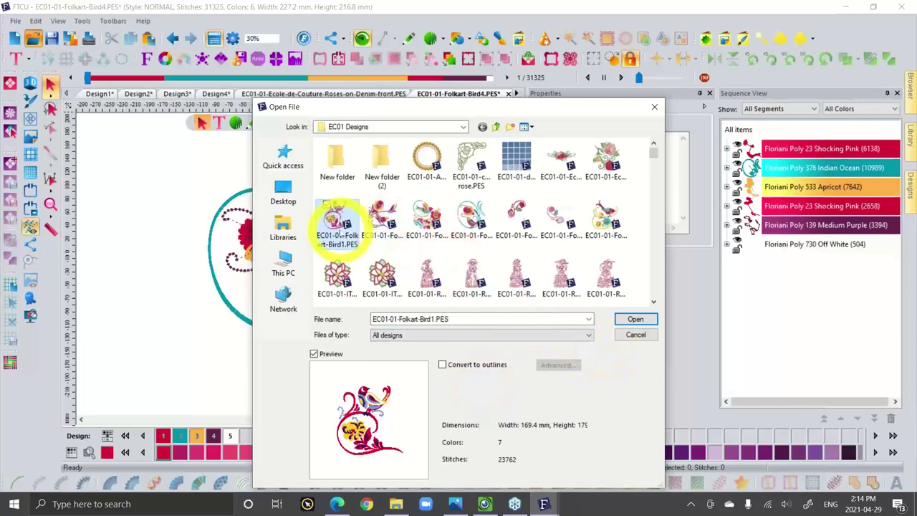
pyautogui.click(630, 320)
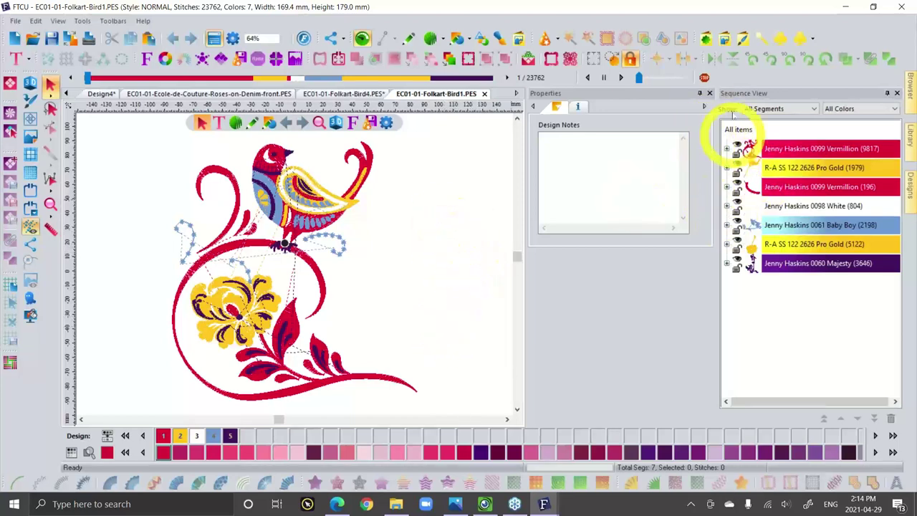
pyautogui.click(727, 148)
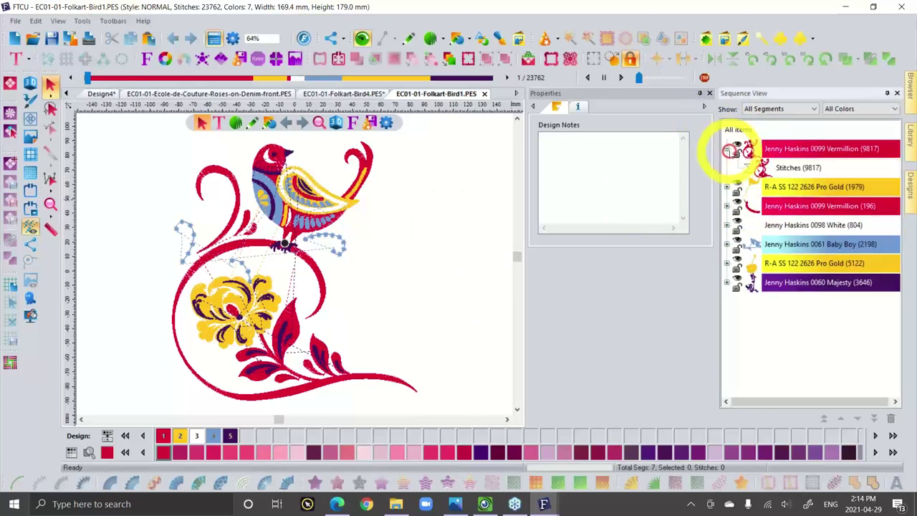
pyautogui.click(727, 187)
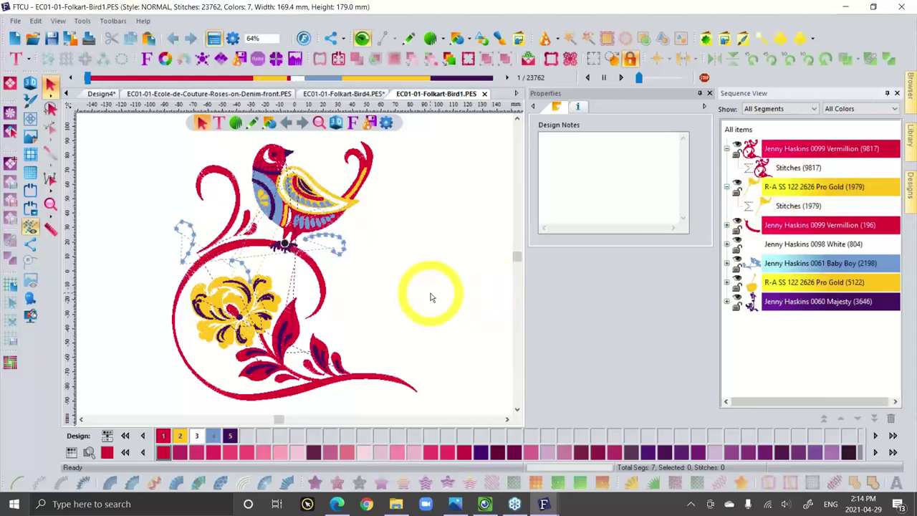
# Draw a U-shaped artwork path about 40.8 × 54.6 mm in the empty space beside the bird and select it.
pyautogui.click(507, 419)
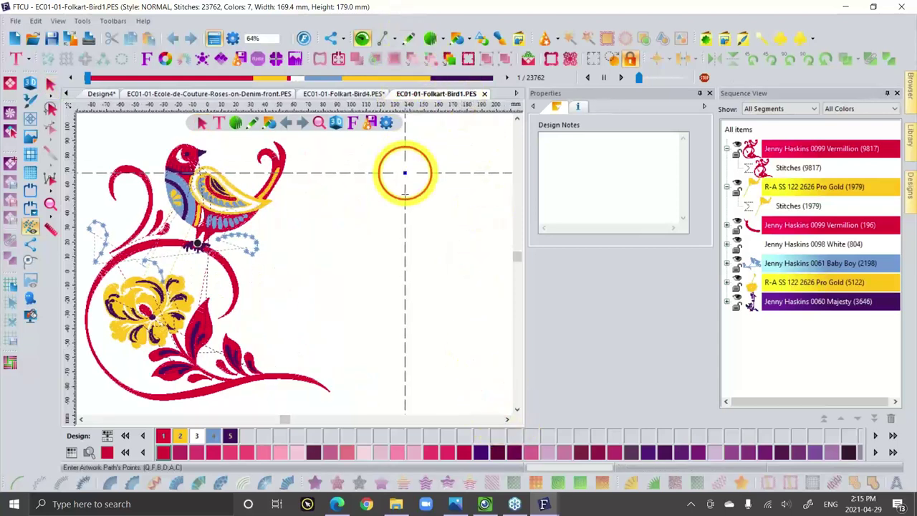
pyautogui.click(405, 173)
pyautogui.click(408, 233)
pyautogui.click(439, 230)
pyautogui.click(459, 158)
pyautogui.press('Return')
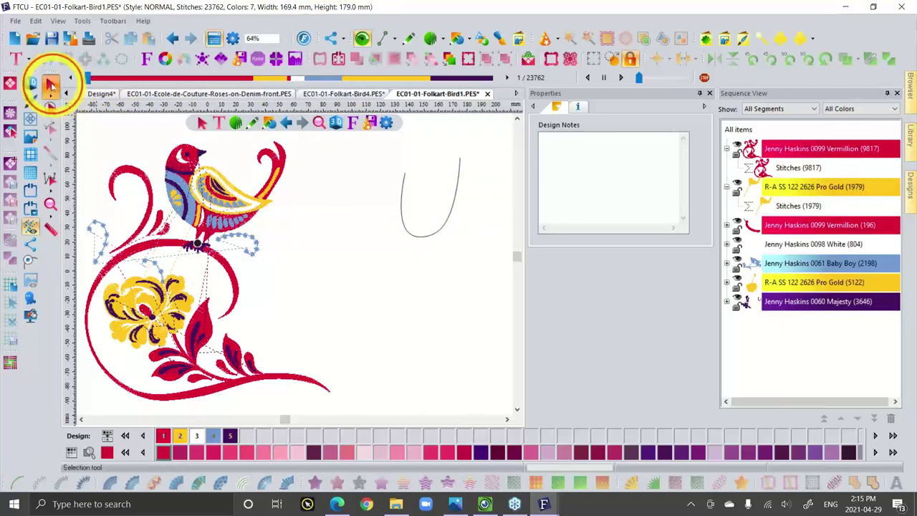
pyautogui.click(50, 84)
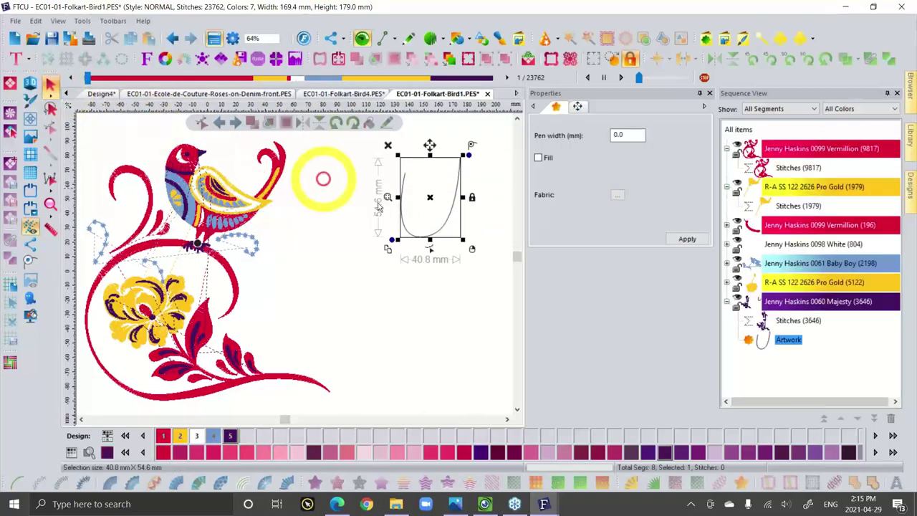
# Convert the U-shaped artwork to a Fancy fill with pattern 201 and compare it with the first Pro Gold block's stitches segment.
pyautogui.click(336, 480)
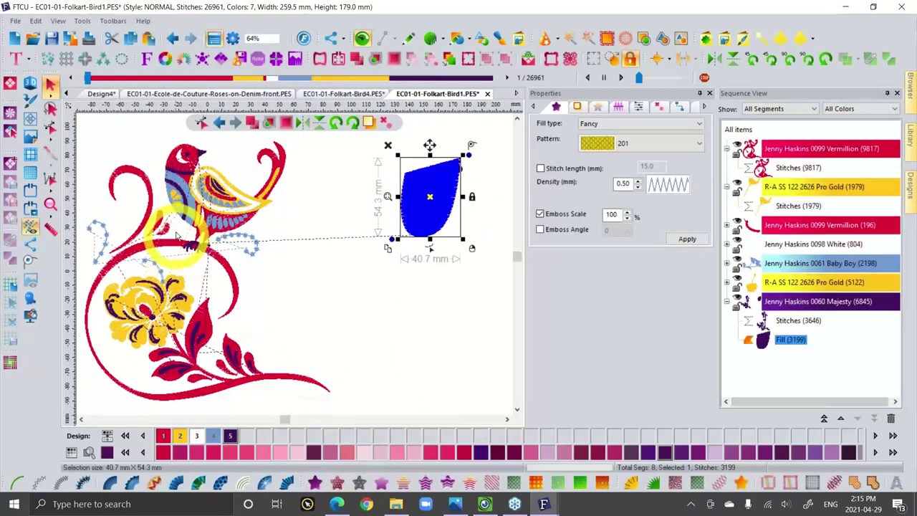
pyautogui.click(337, 315)
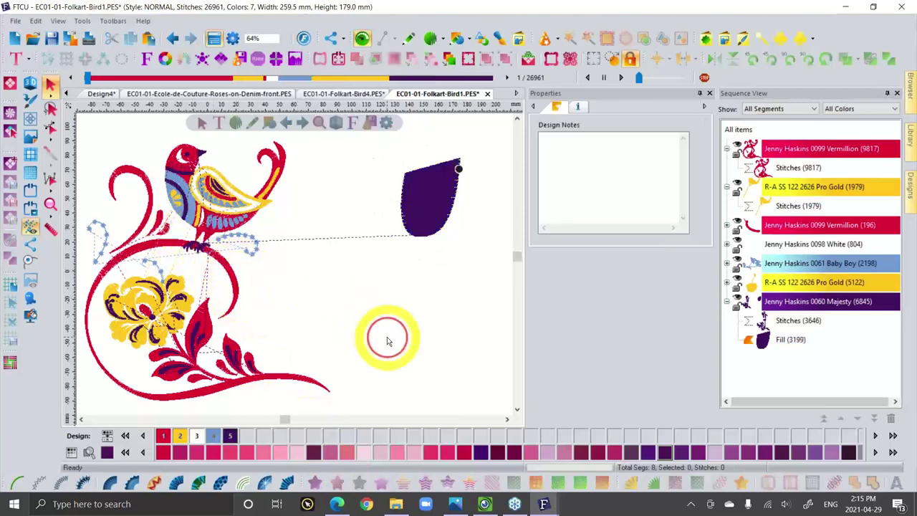
pyautogui.click(765, 203)
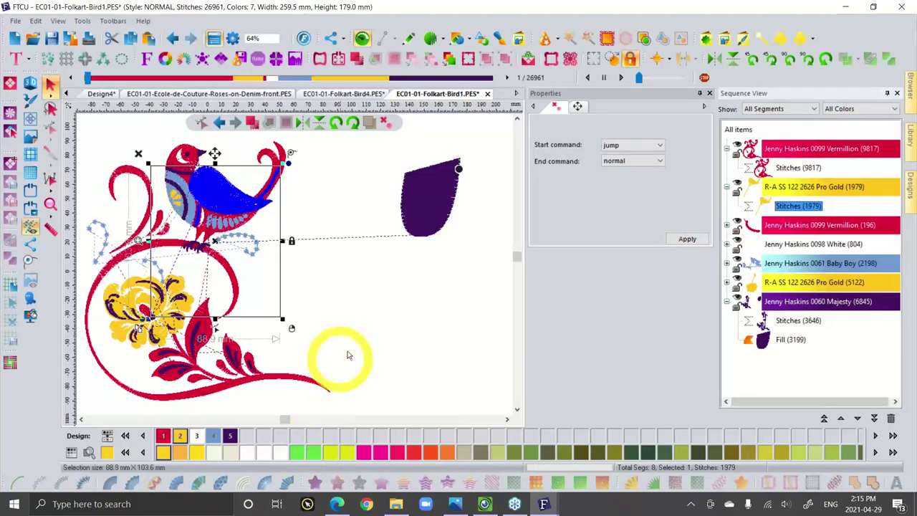
pyautogui.click(428, 353)
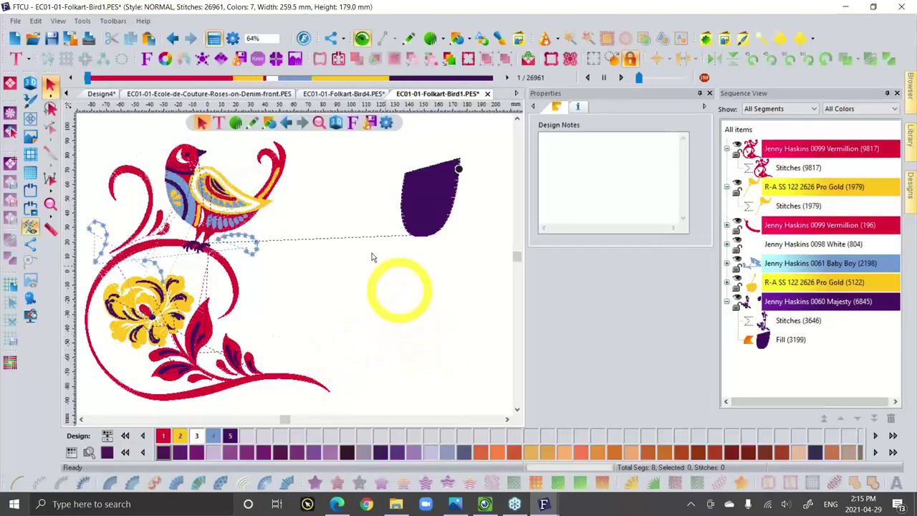
# Open EC01-01-Folkart-Bird1.PES again with conversion to outlines enabled.
pyautogui.click(34, 41)
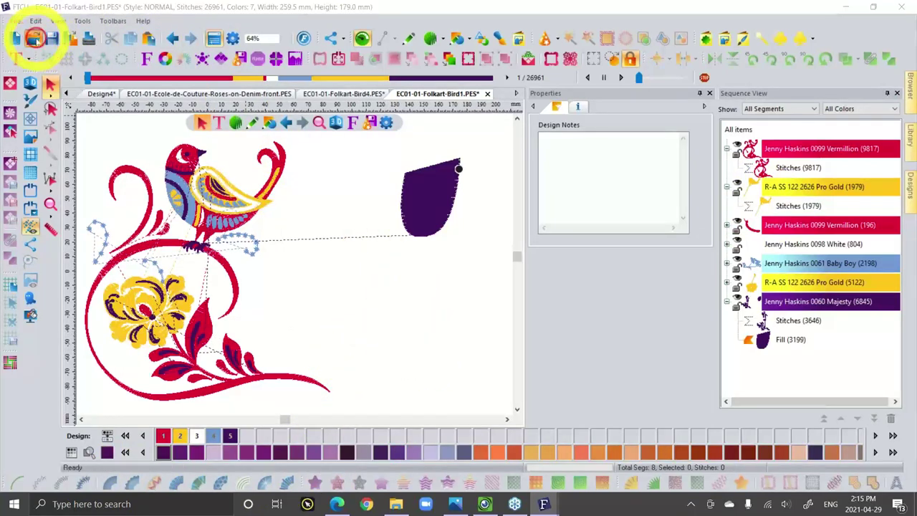
pyautogui.click(331, 218)
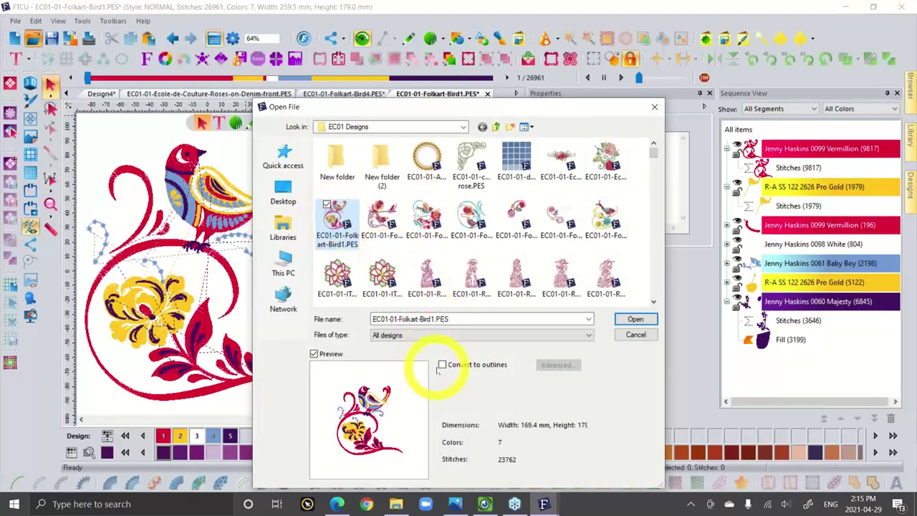
pyautogui.click(443, 365)
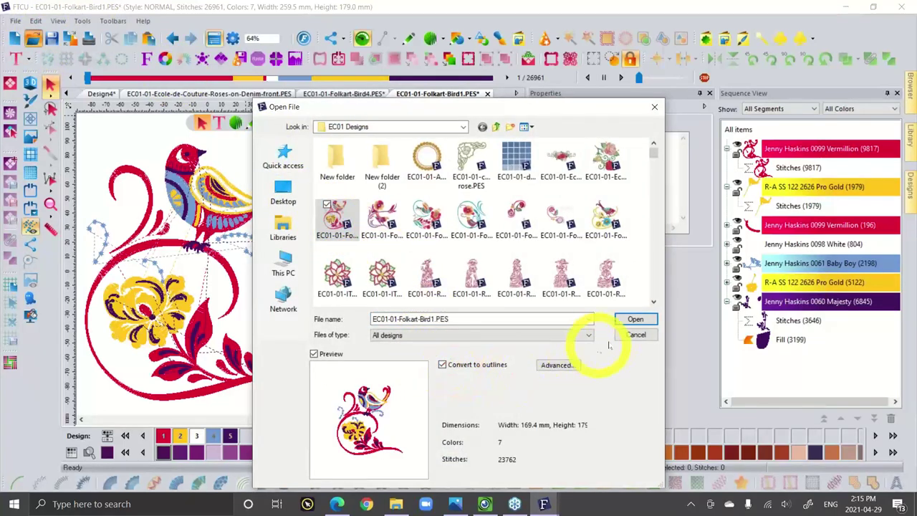
pyautogui.click(634, 319)
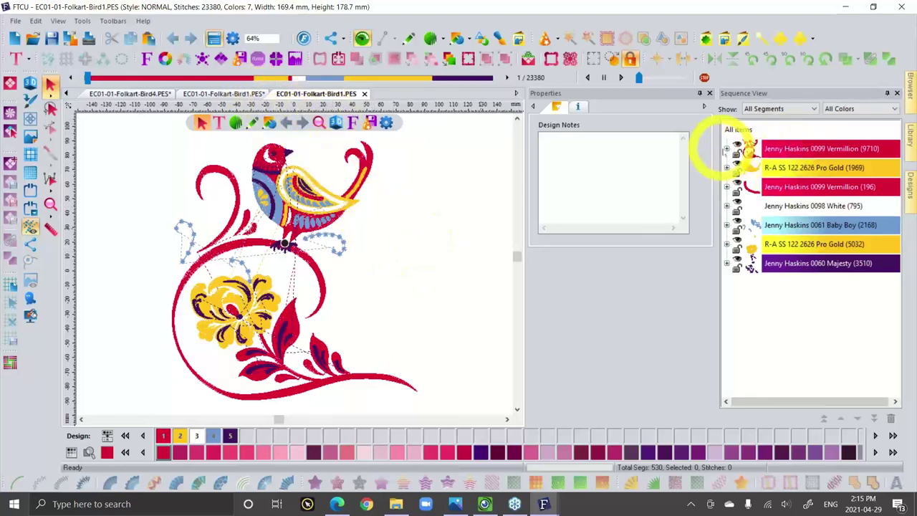
# Expand the first Vermillion color block and examine the properties of the leaf's Run (116) and Satin Path (193) segments.
pyautogui.click(726, 148)
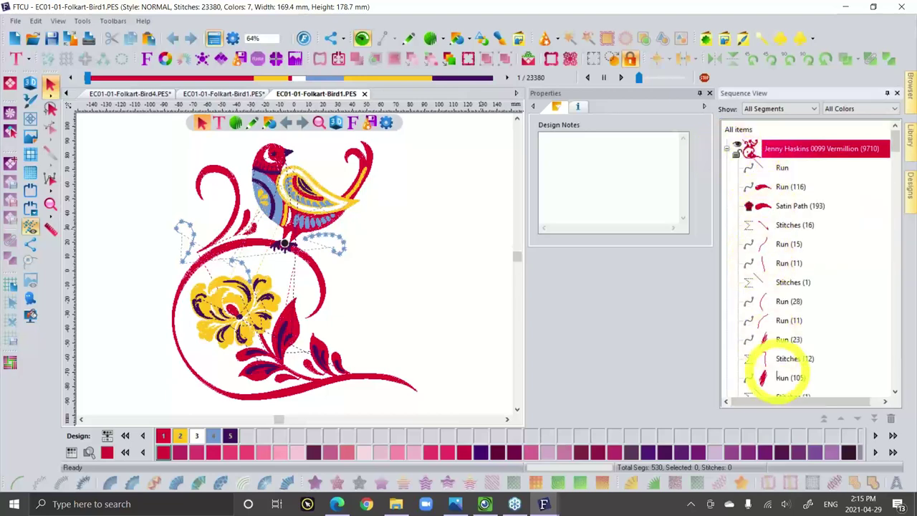
pyautogui.click(786, 186)
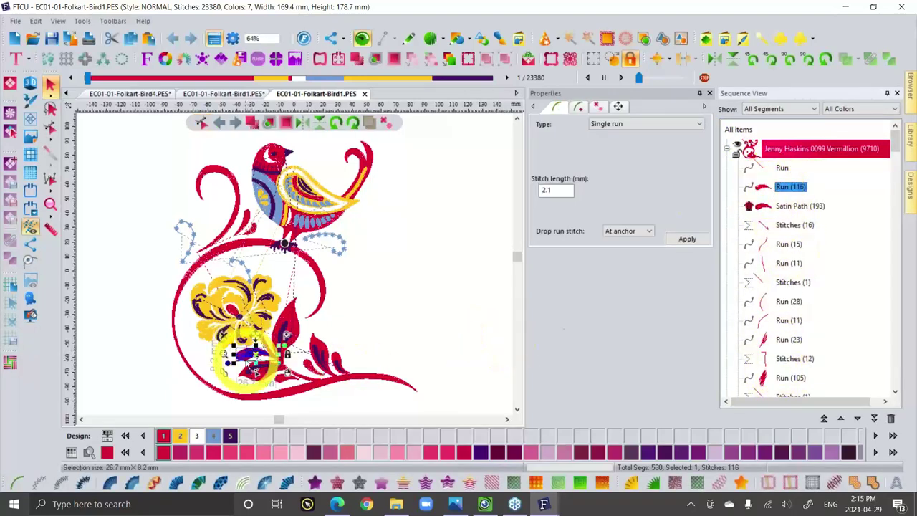
pyautogui.scroll(4, 241, 358)
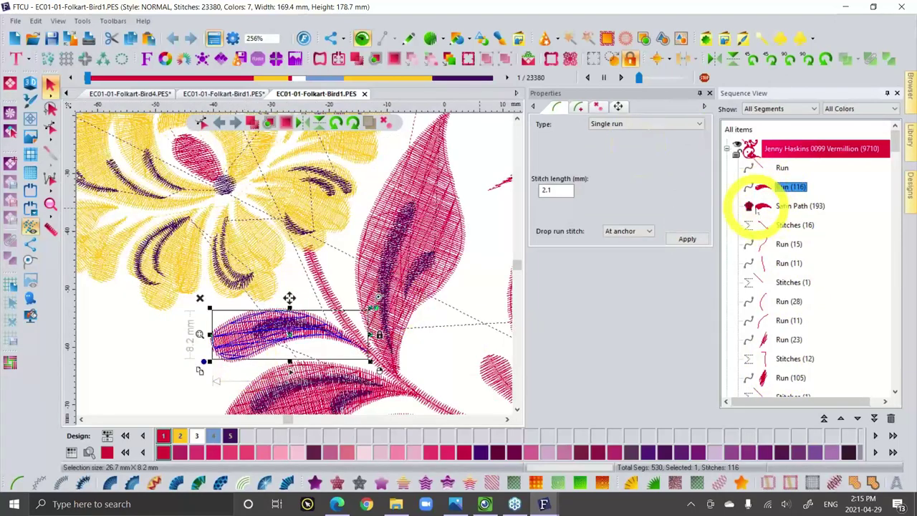
pyautogui.click(759, 207)
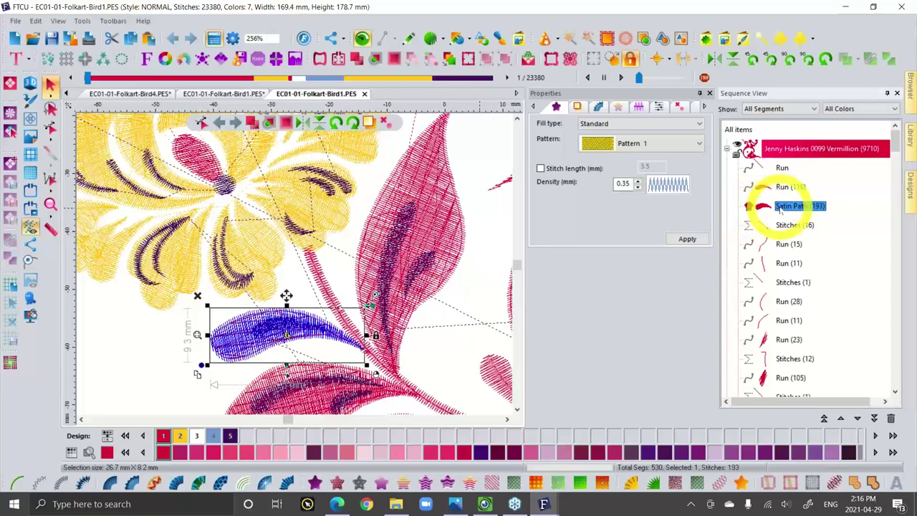
pyautogui.click(627, 183)
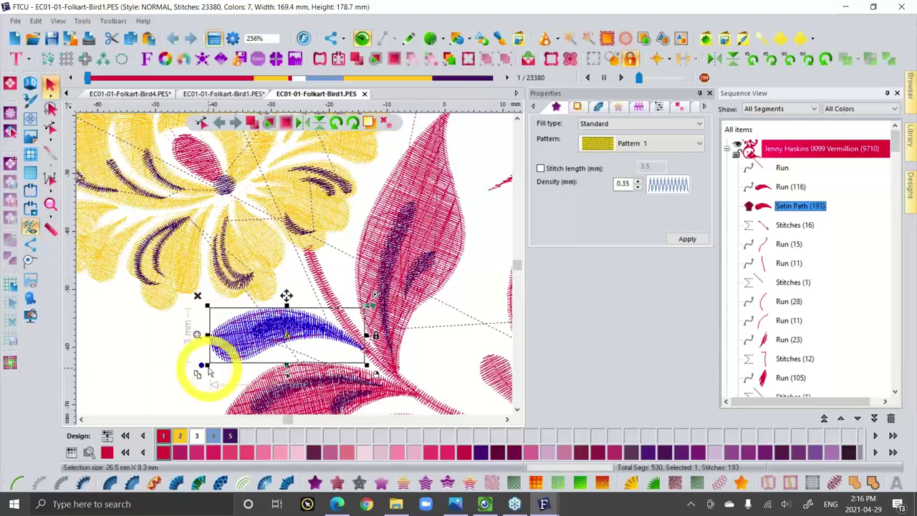
# Try enlarging the leaf's satin path proportionally to about 14.9 mm high, and undo the resize.
pyautogui.moveTo(202, 367); pyautogui.dragTo(171, 369)
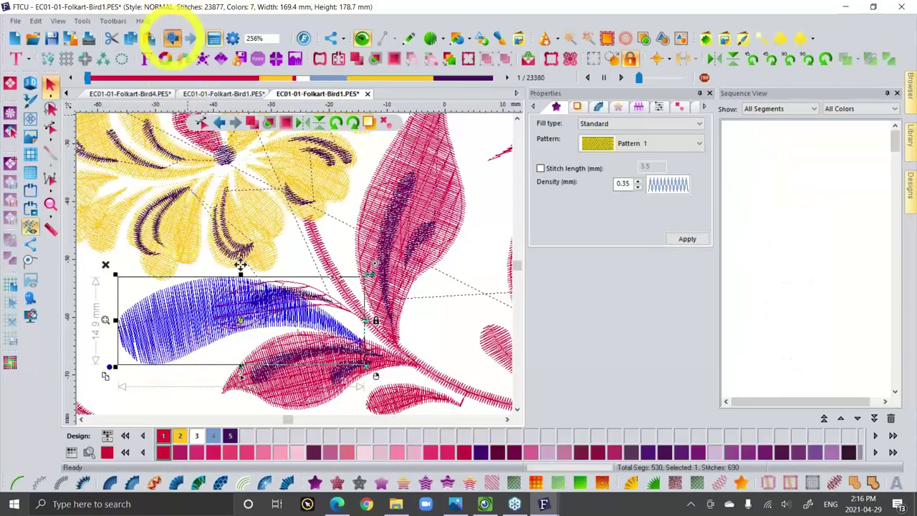
pyautogui.click(172, 38)
pyautogui.scroll(-6, 287, 265)
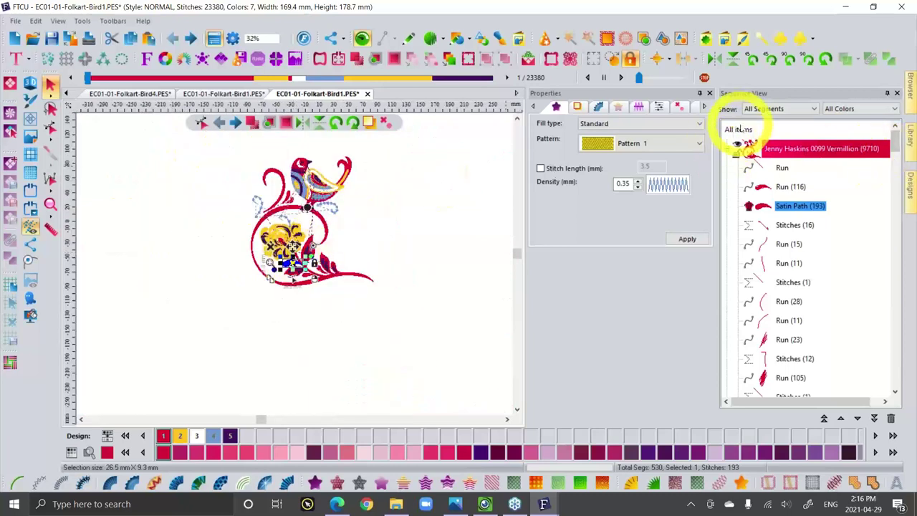
# Select the whole outline-converted bird design and enlarge it proportionally to about 184.6 × 195.0 mm.
pyautogui.click(745, 129)
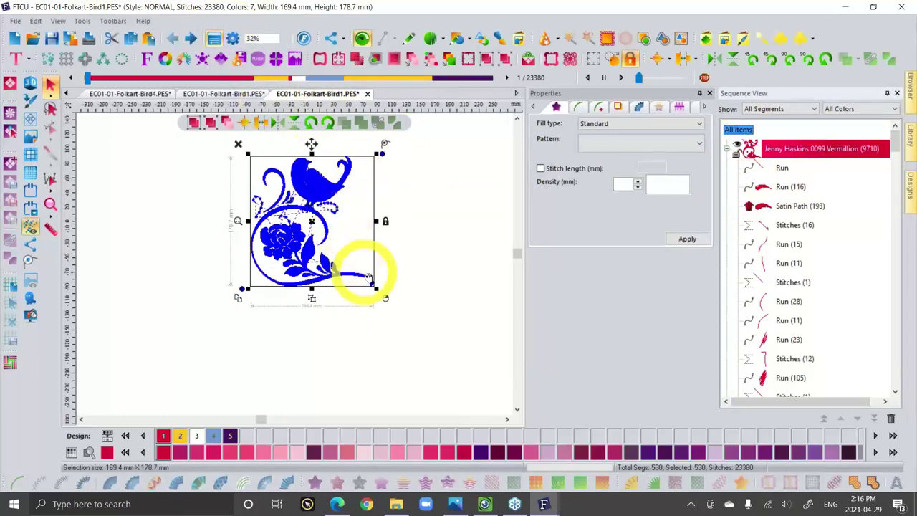
pyautogui.moveTo(375, 288); pyautogui.dragTo(387, 298)
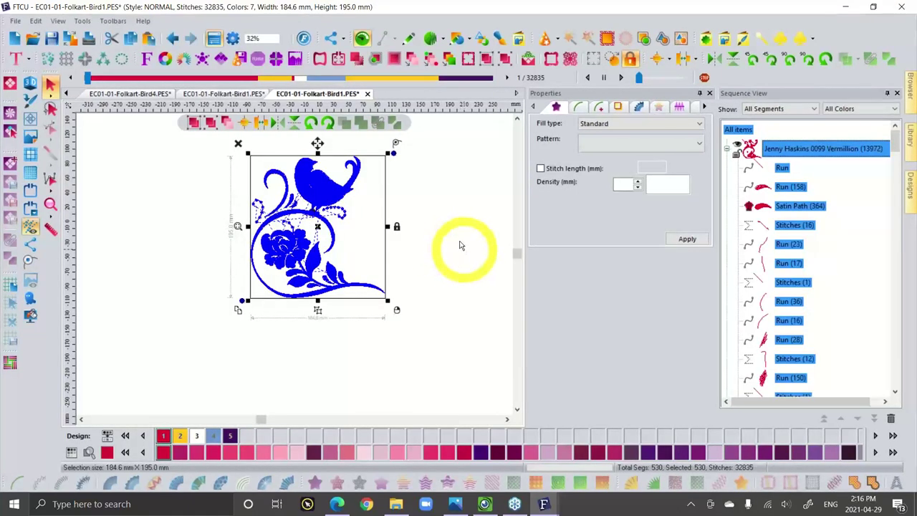
pyautogui.click(185, 226)
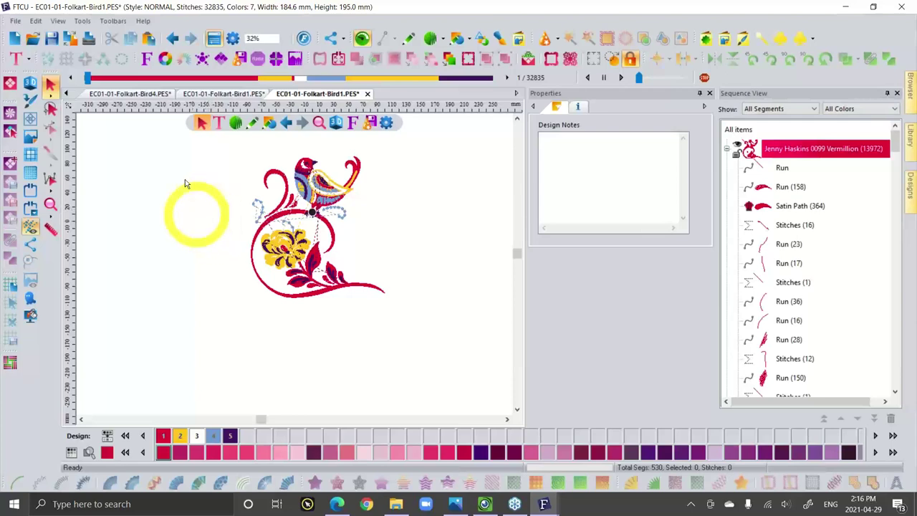
pyautogui.click(33, 38)
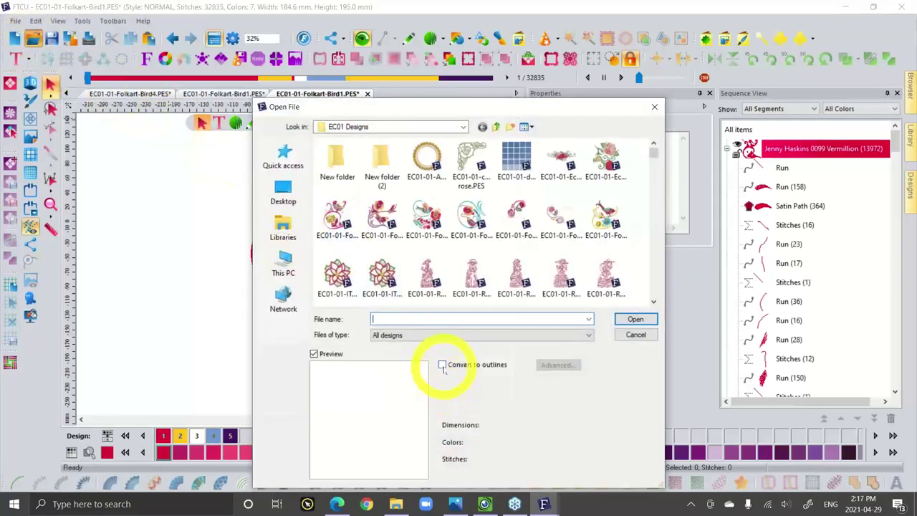
pyautogui.press('Tab')
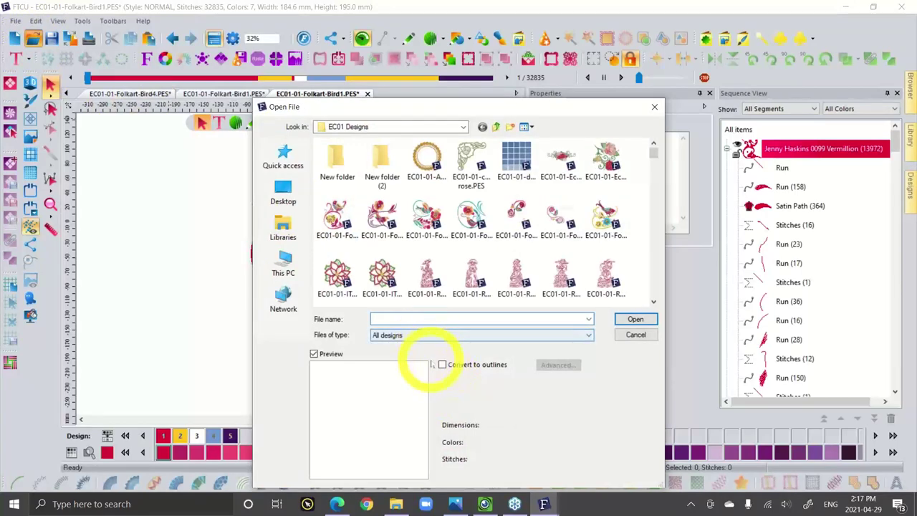
pyautogui.click(635, 334)
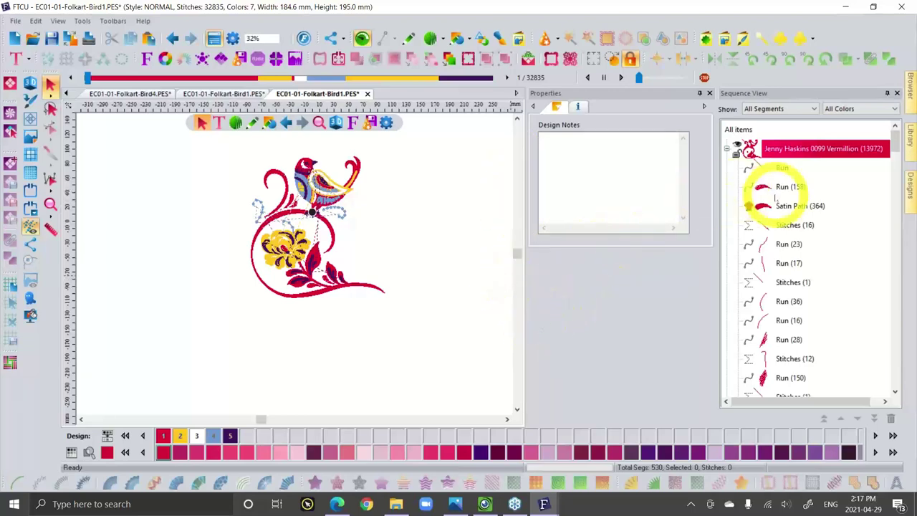
pyautogui.scroll(-5, 792, 215)
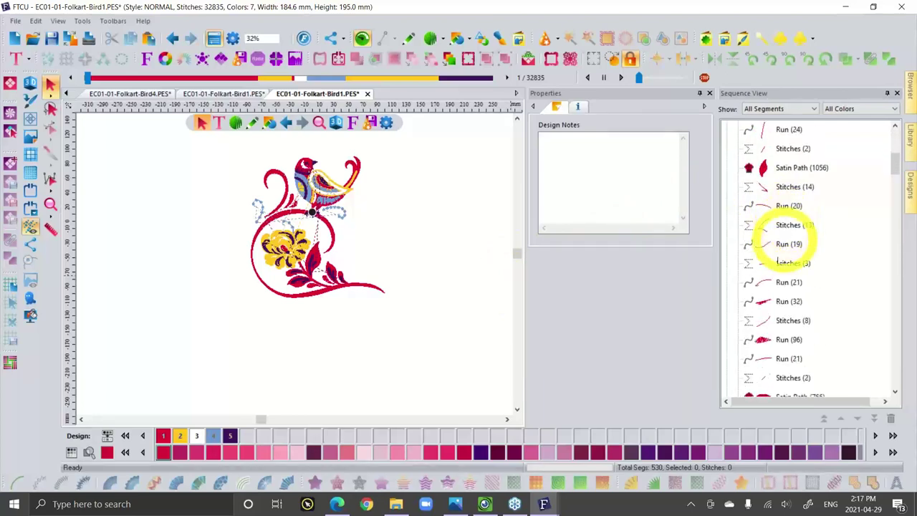
pyautogui.scroll(5, 781, 251)
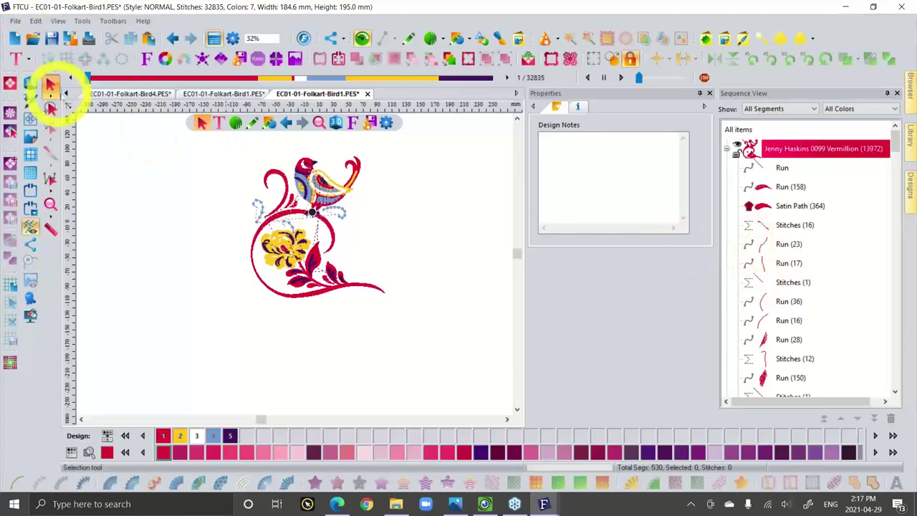
pyautogui.click(65, 94)
pyautogui.click(65, 94)
pyautogui.click(65, 94)
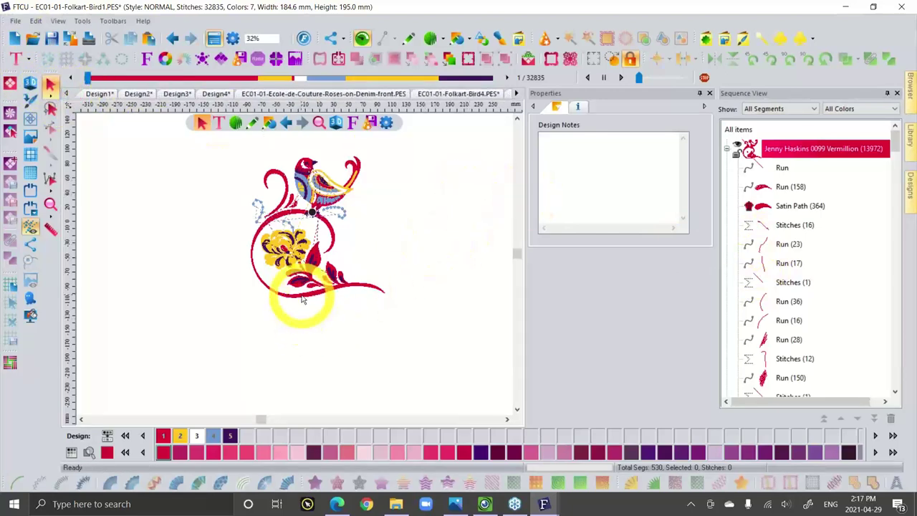
# Examine the first leaf's Run (158) and Satin Path (364) segments and the adjoining Stitches (16) segment up close.
pyautogui.scroll(2, 302, 289)
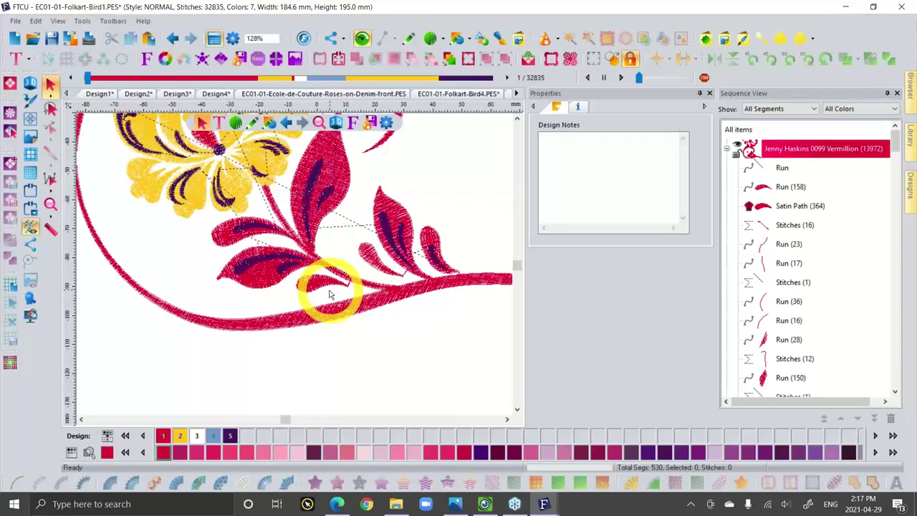
pyautogui.click(759, 187)
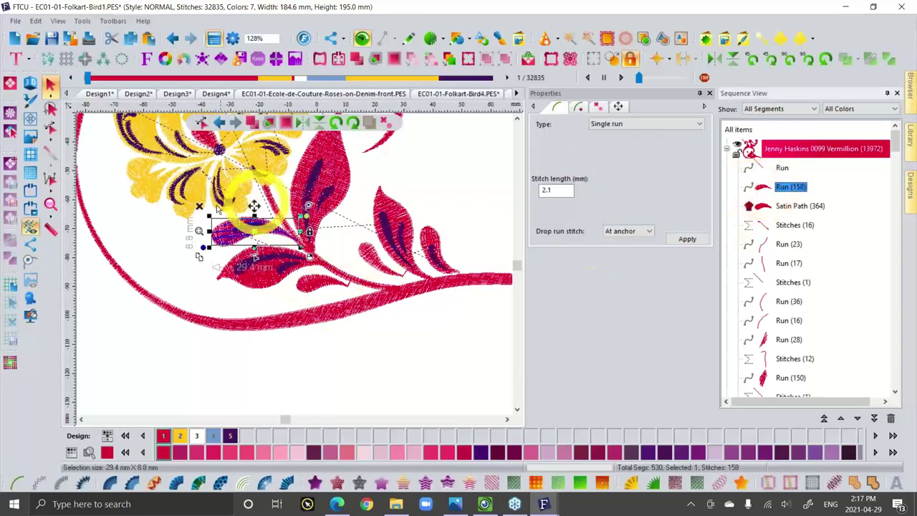
pyautogui.scroll(2, 234, 226)
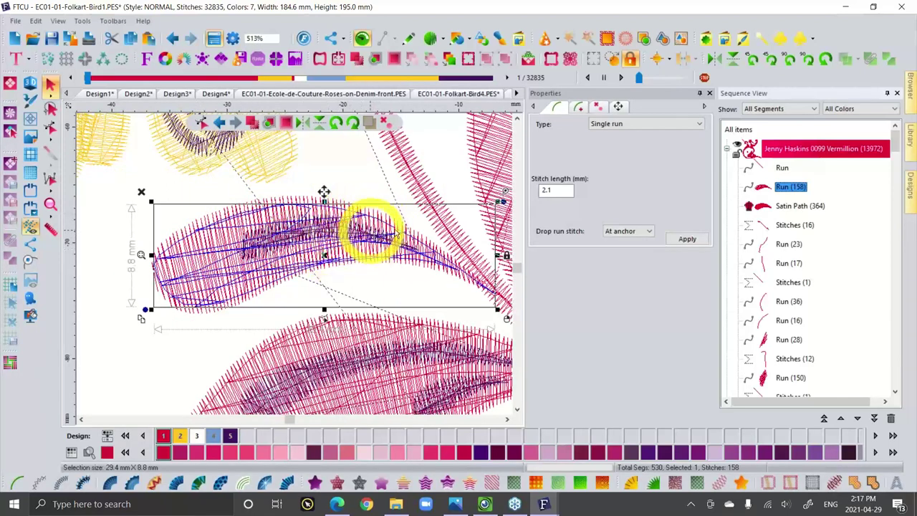
pyautogui.click(781, 206)
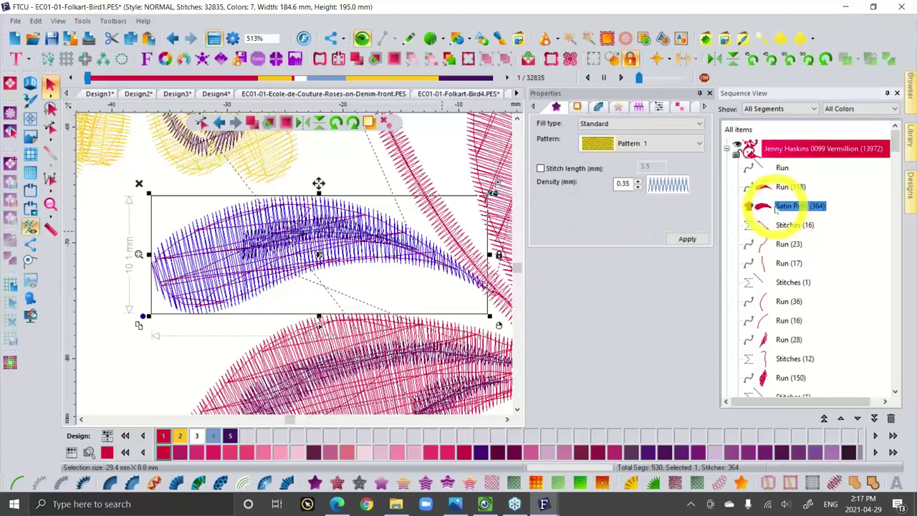
pyautogui.click(763, 225)
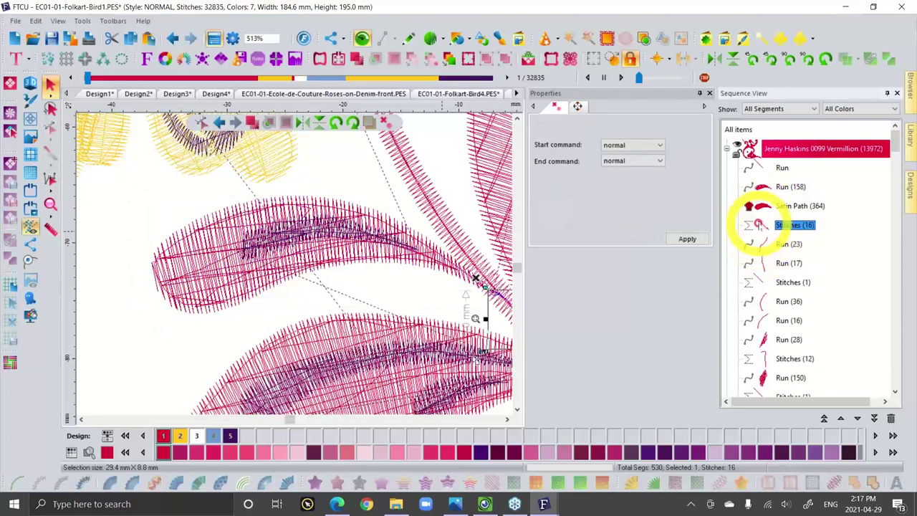
pyautogui.click(506, 419)
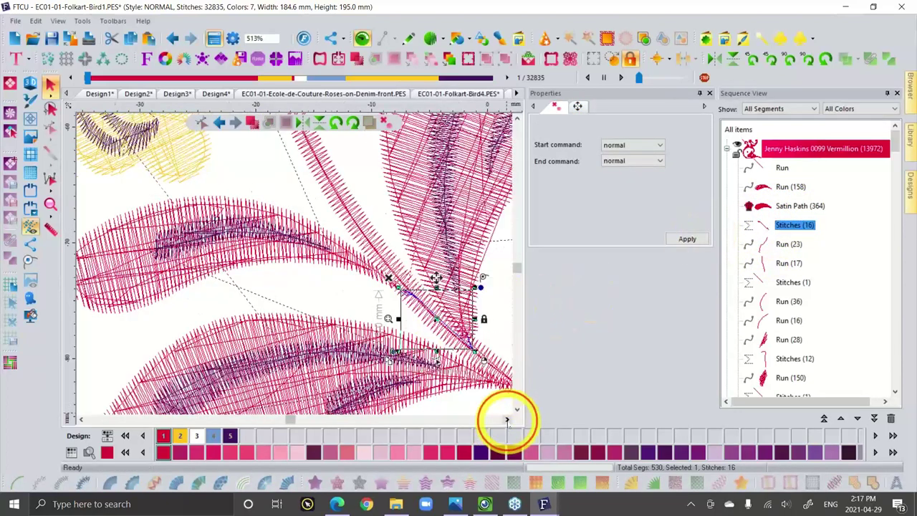
pyautogui.click(507, 419)
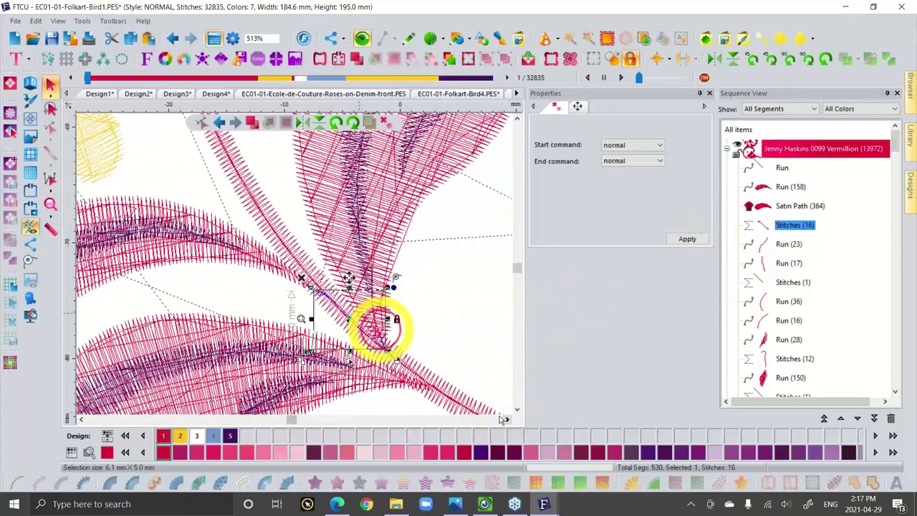
# Inspect the Run (23), Run (150) and Satin Path (1056) segments of the upright leaf, and clear the selection.
pyautogui.click(779, 244)
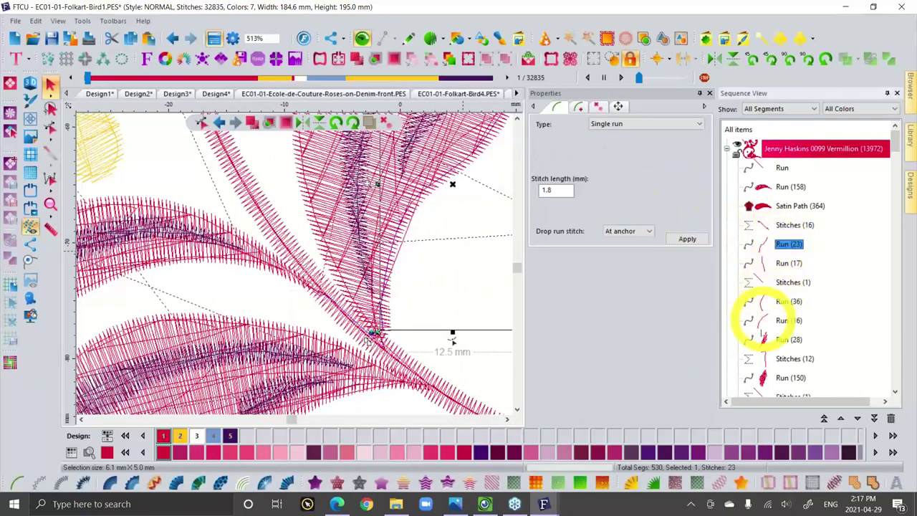
pyautogui.click(785, 378)
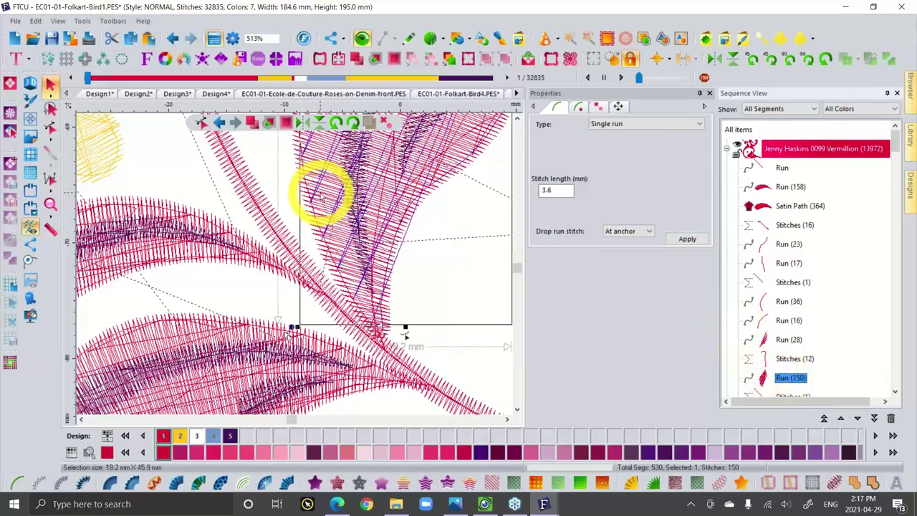
pyautogui.scroll(-2, 317, 194)
pyautogui.scroll(-2, 786, 265)
pyautogui.scroll(-1, 785, 265)
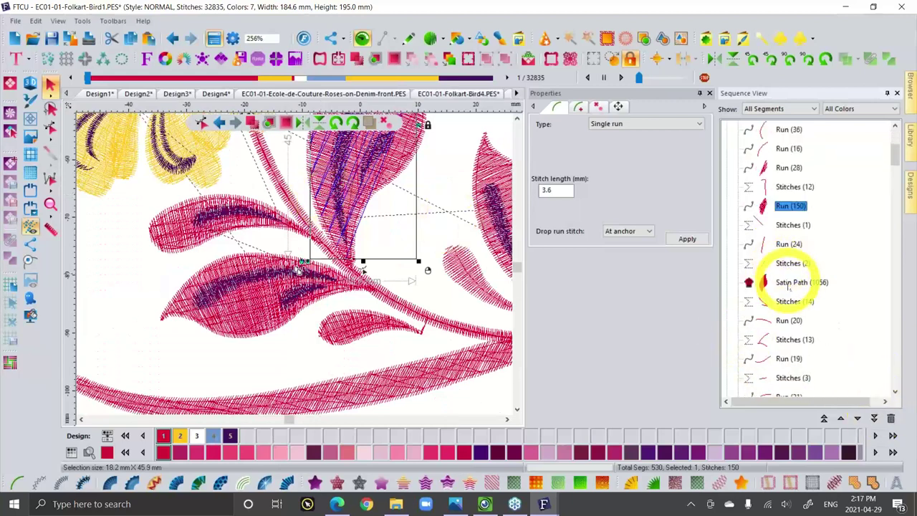
pyautogui.click(785, 282)
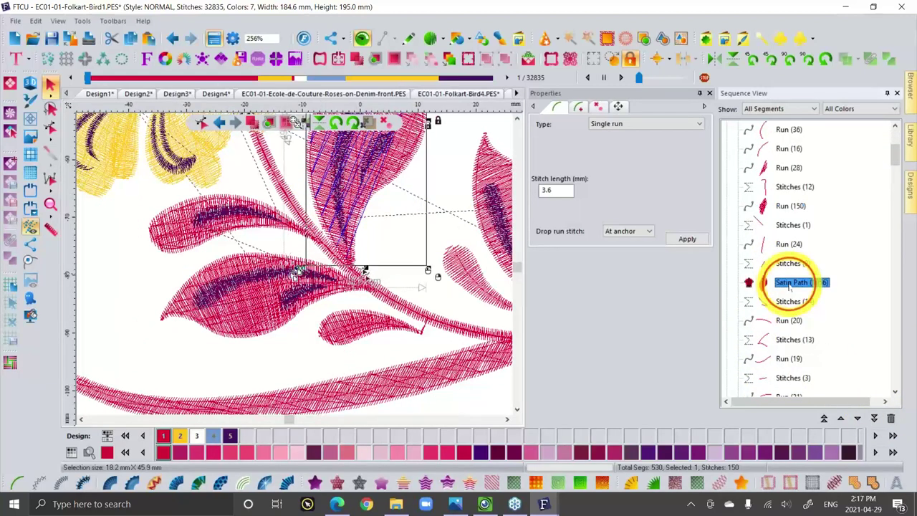
pyautogui.click(129, 269)
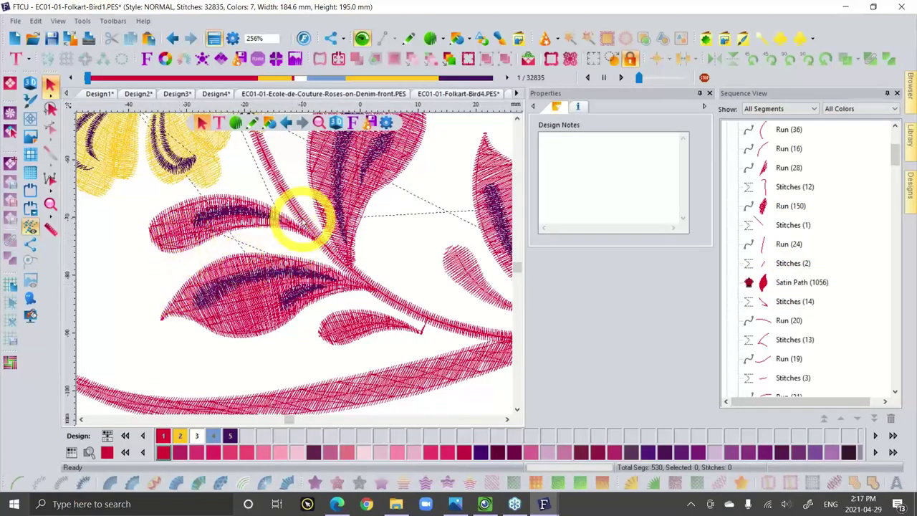
# Open EC01-01-Folkart-Bird2.PES from the EC01 Designs folder without converting it to outlines.
pyautogui.scroll(-1, 329, 254)
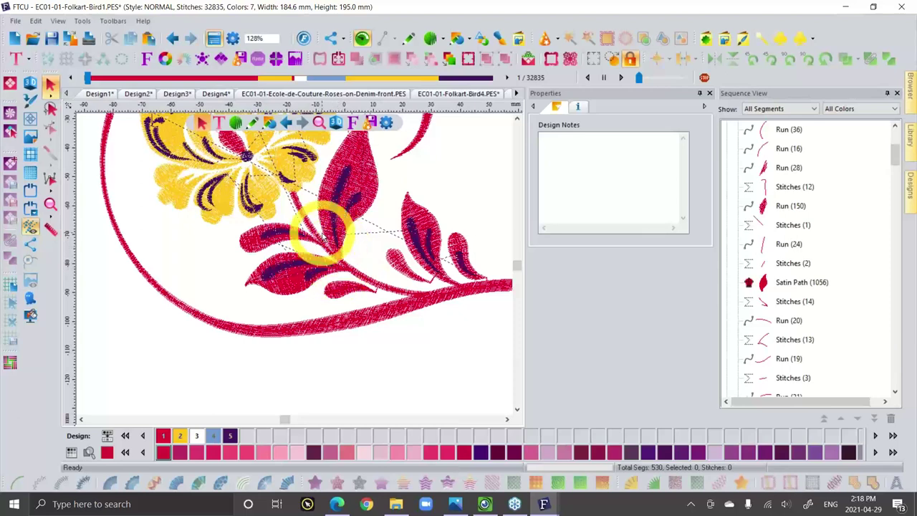
pyautogui.scroll(-2, 364, 188)
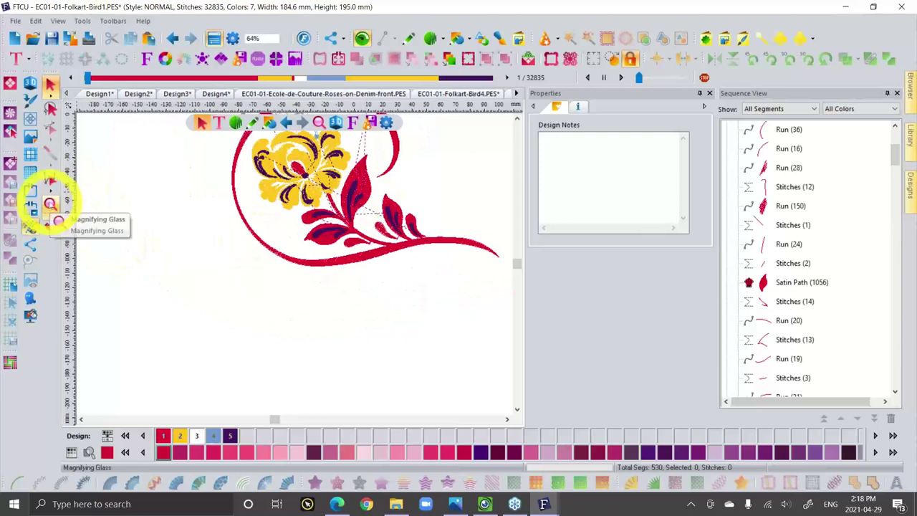
pyautogui.click(50, 204)
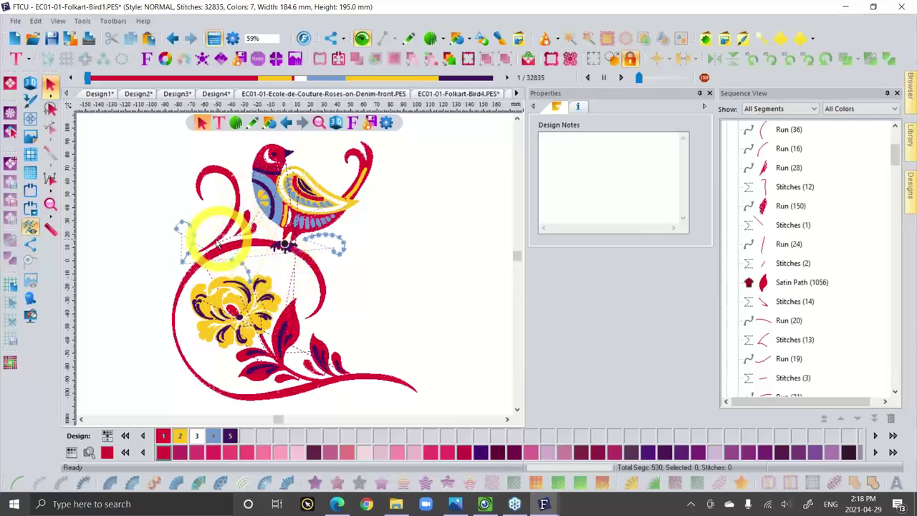
pyautogui.click(33, 38)
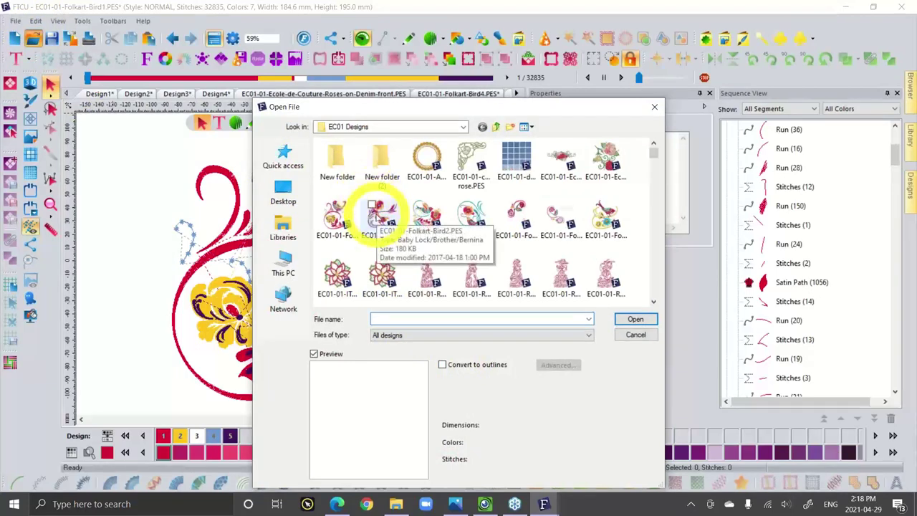
pyautogui.click(375, 215)
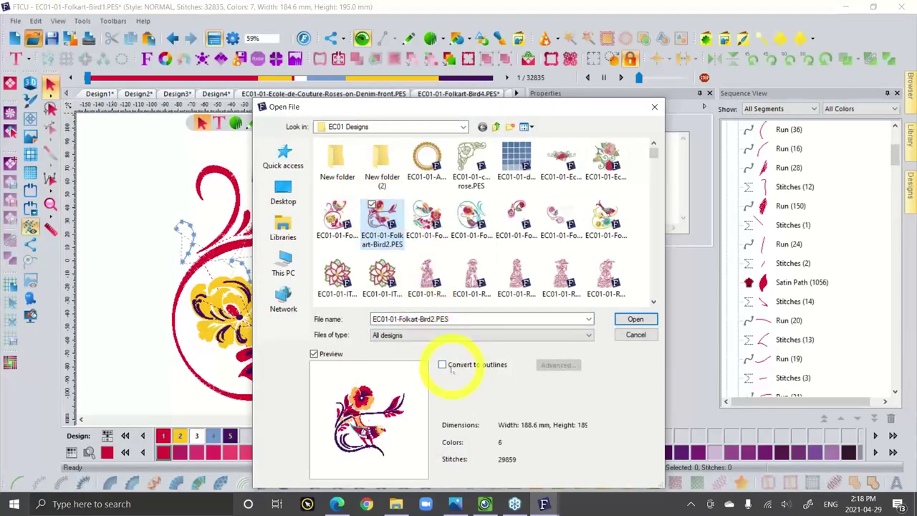
pyautogui.click(635, 320)
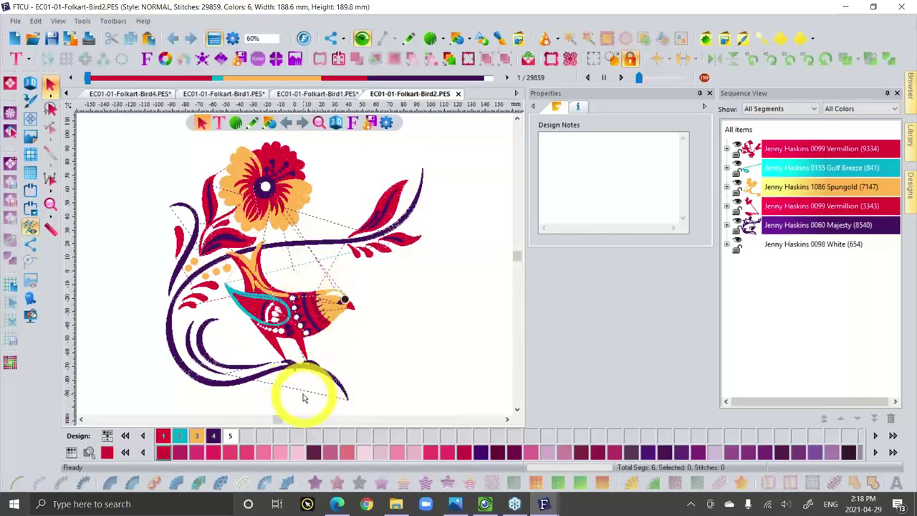
# Switch to Photos to view the slide on design formats, and return to the Folkart-Bird2 design in FTCU.
pyautogui.click(456, 504)
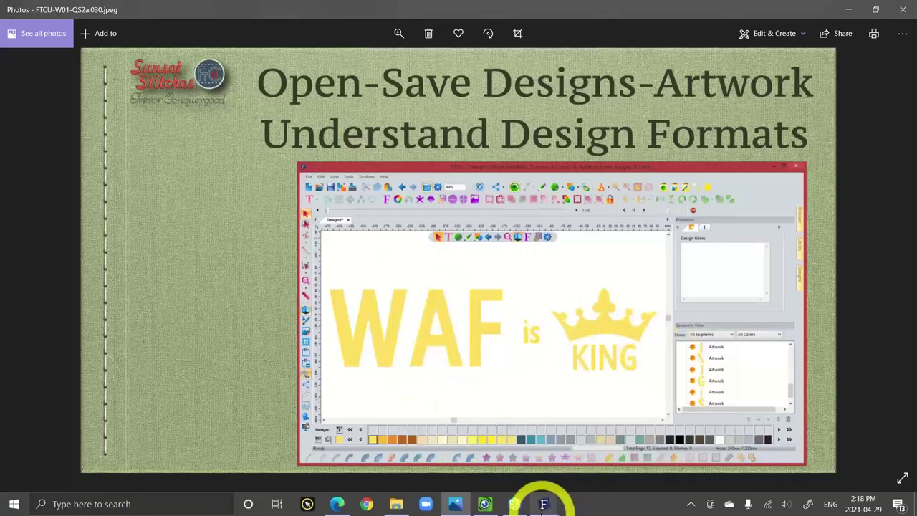
pyautogui.moveTo(543, 505)
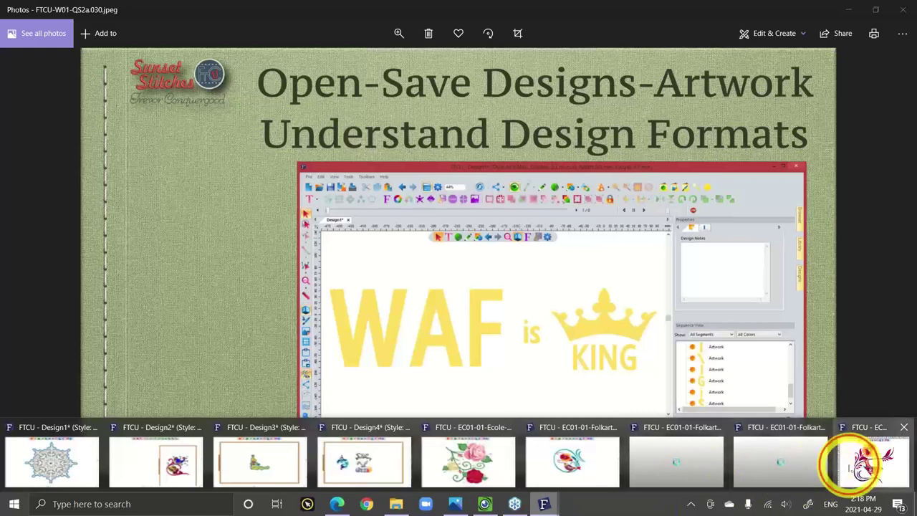
pyautogui.click(853, 465)
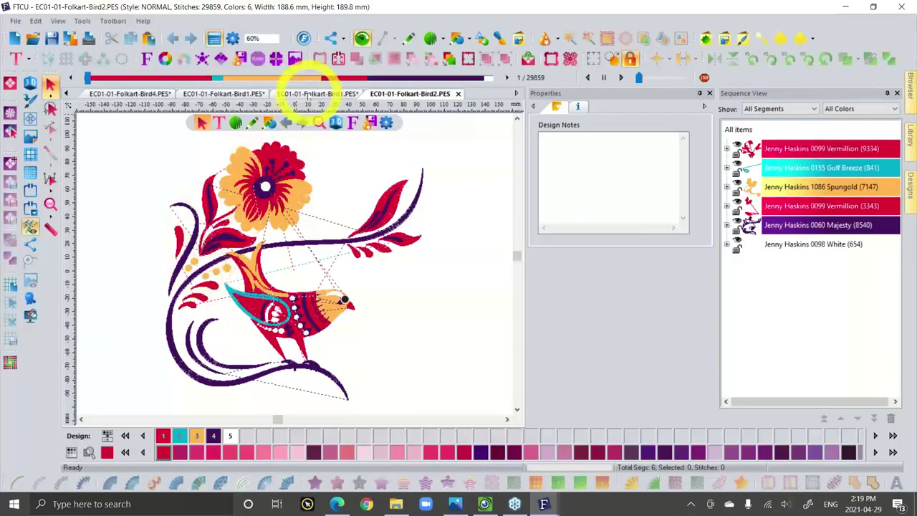
# Save the outline-converted Folkart-Bird1 design to the Desktop as the Floriani file EC01-01-Folkart-Bird1.waf.
pyautogui.click(310, 93)
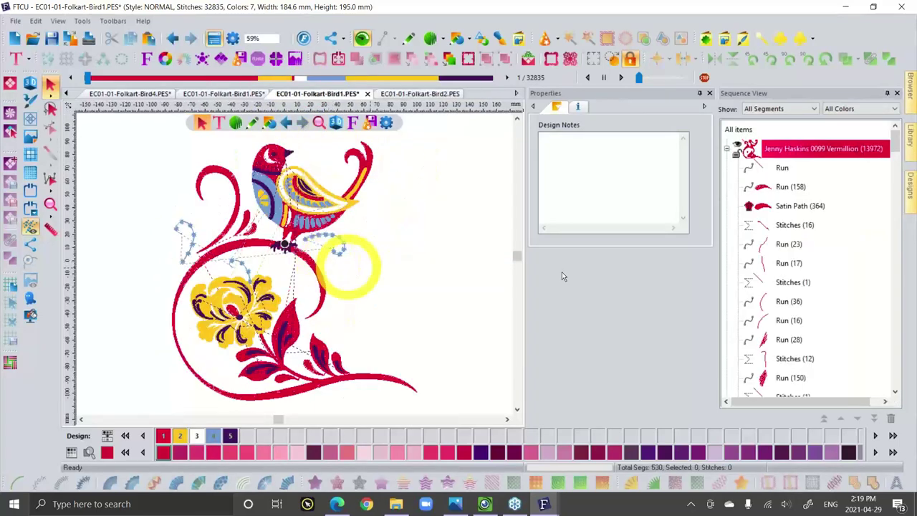
pyautogui.click(764, 206)
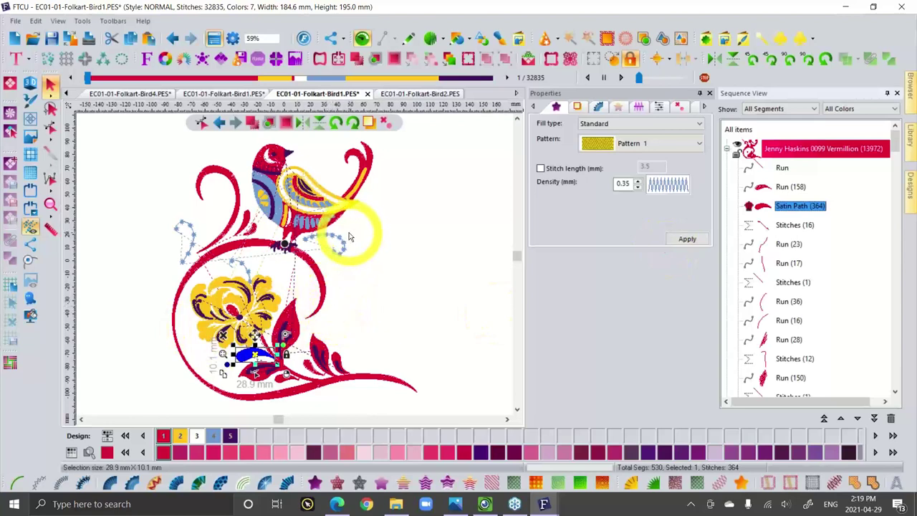
pyautogui.click(15, 21)
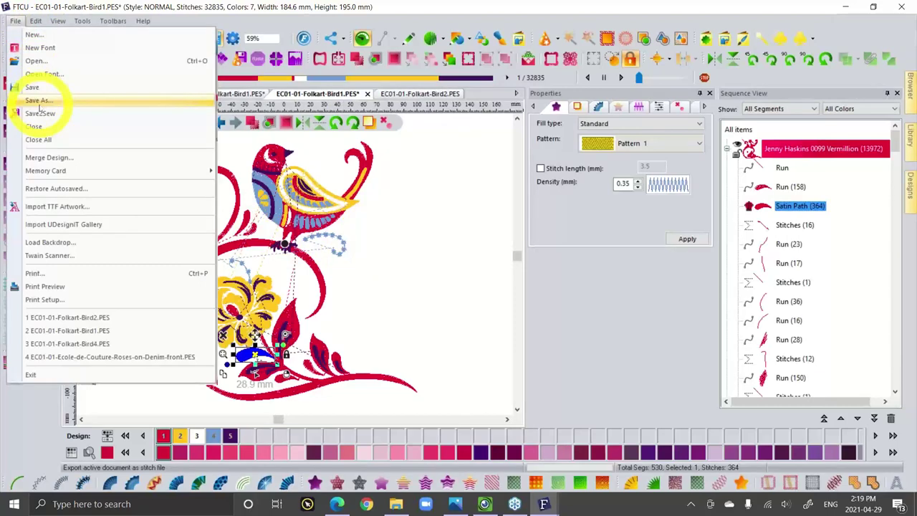
pyautogui.click(39, 100)
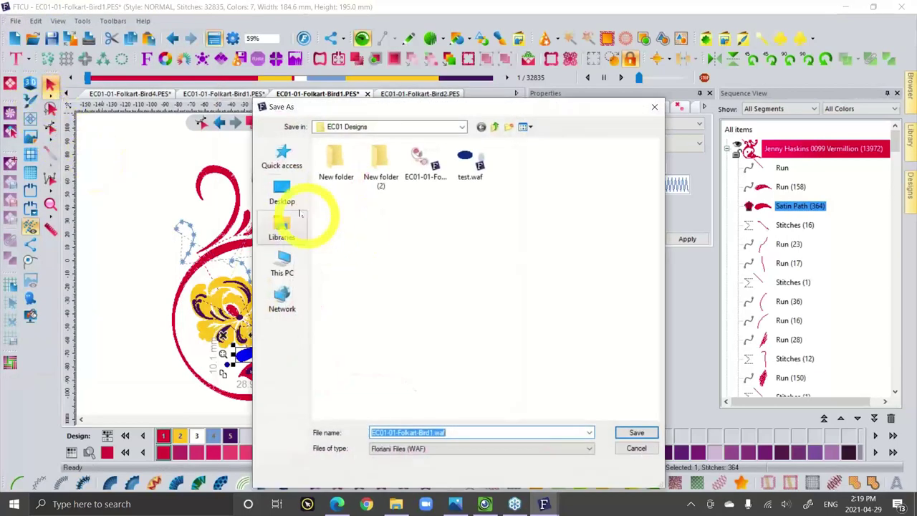
pyautogui.click(281, 190)
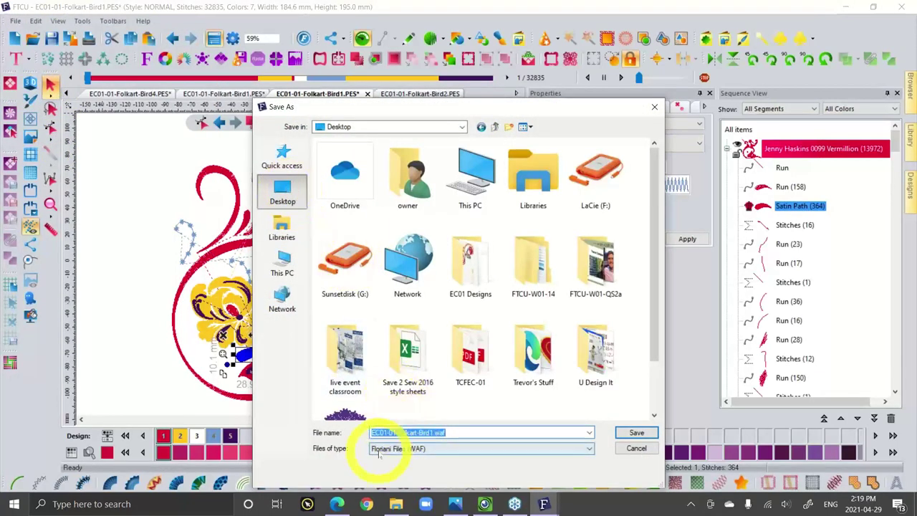
pyautogui.click(636, 434)
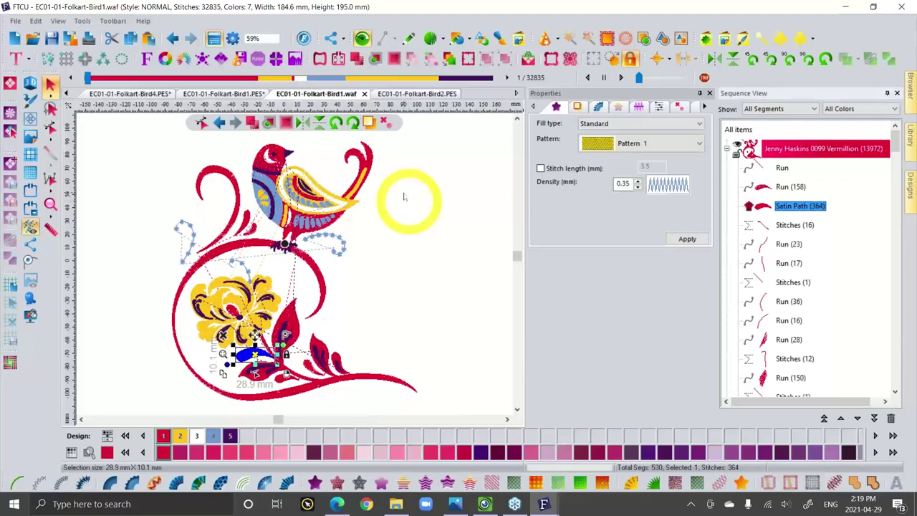
# Create a new design and draw an ellipse about 105.6 mm wide and 61.4 mm high in its centre.
pyautogui.click(16, 38)
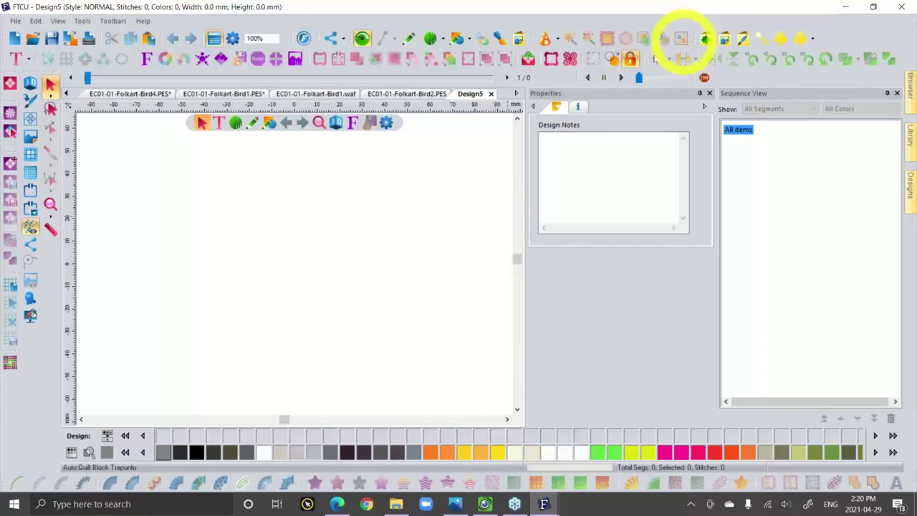
pyautogui.click(460, 39)
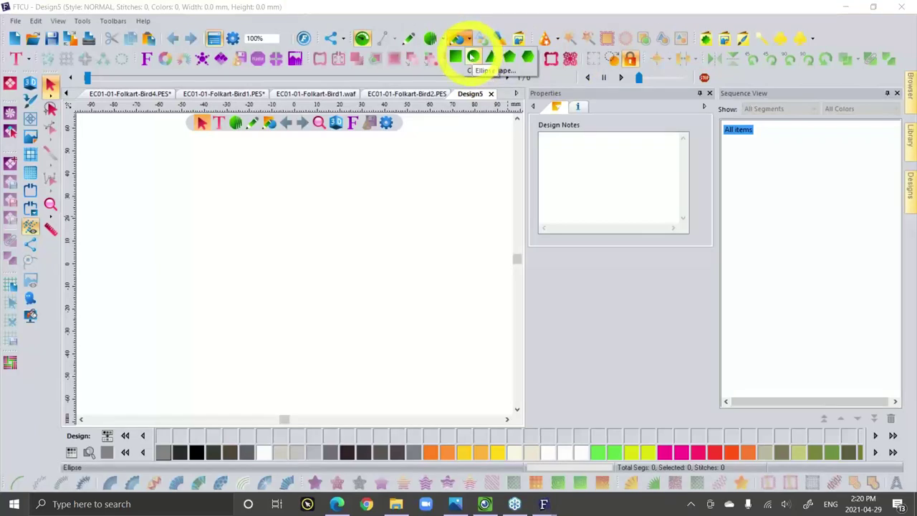
pyautogui.click(473, 57)
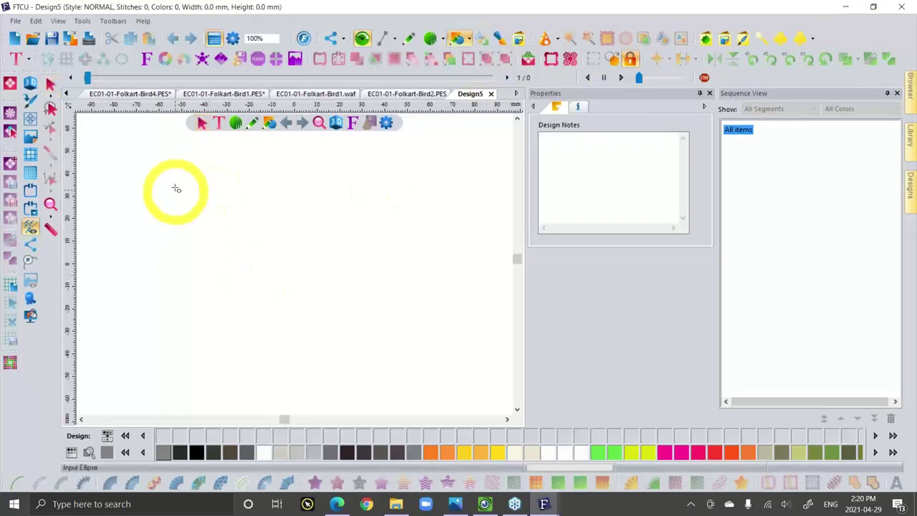
pyautogui.moveTo(176, 186); pyautogui.dragTo(413, 324)
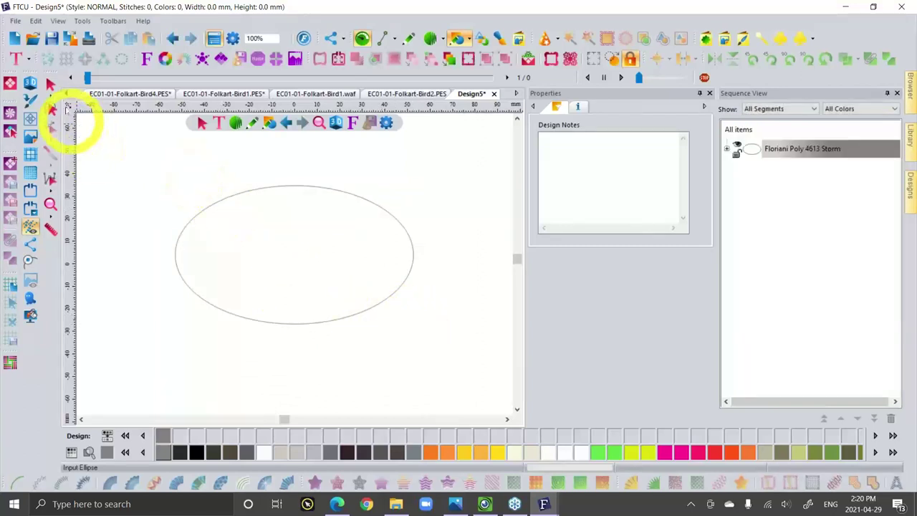
pyautogui.click(50, 85)
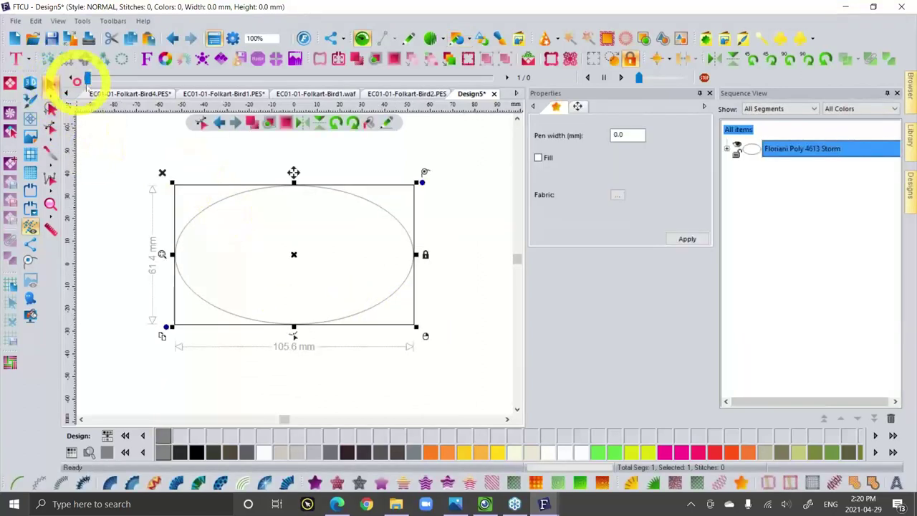
# Apply a Standard Fill to the ellipse and turn on the 3D stitch display.
pyautogui.click(315, 482)
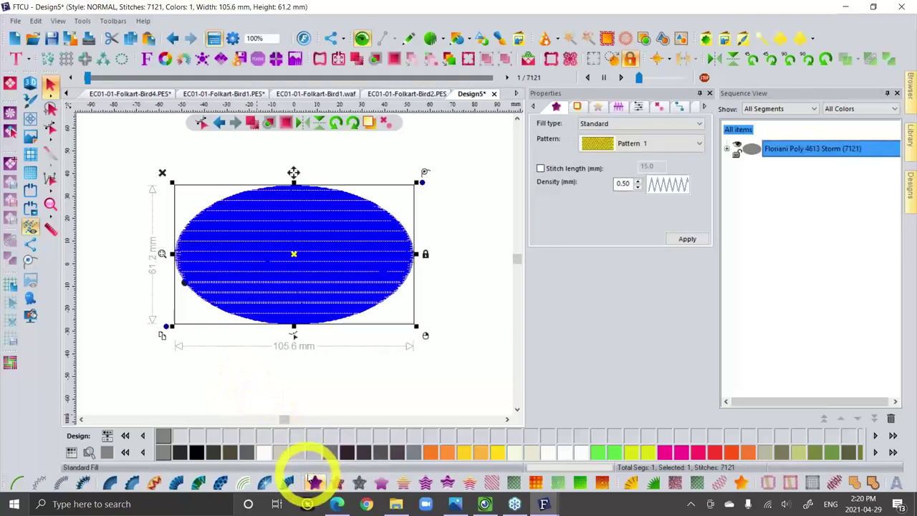
pyautogui.click(123, 155)
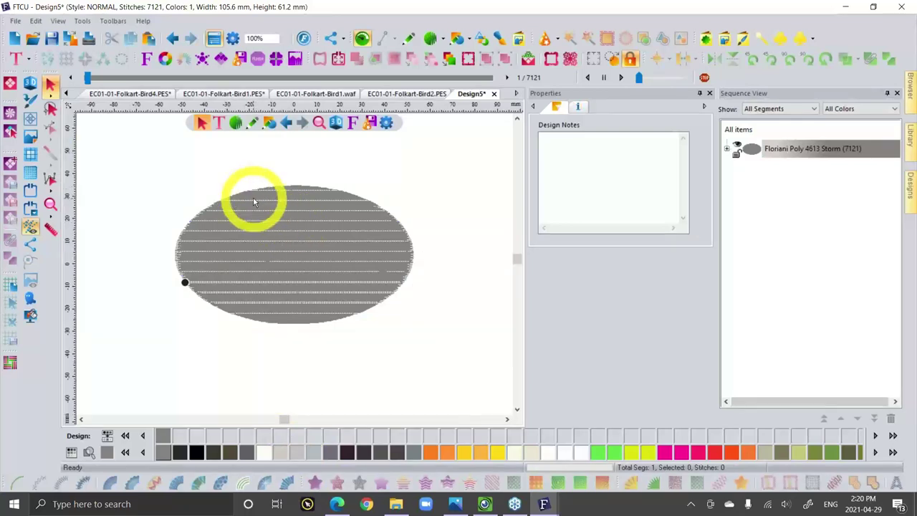
pyautogui.click(30, 83)
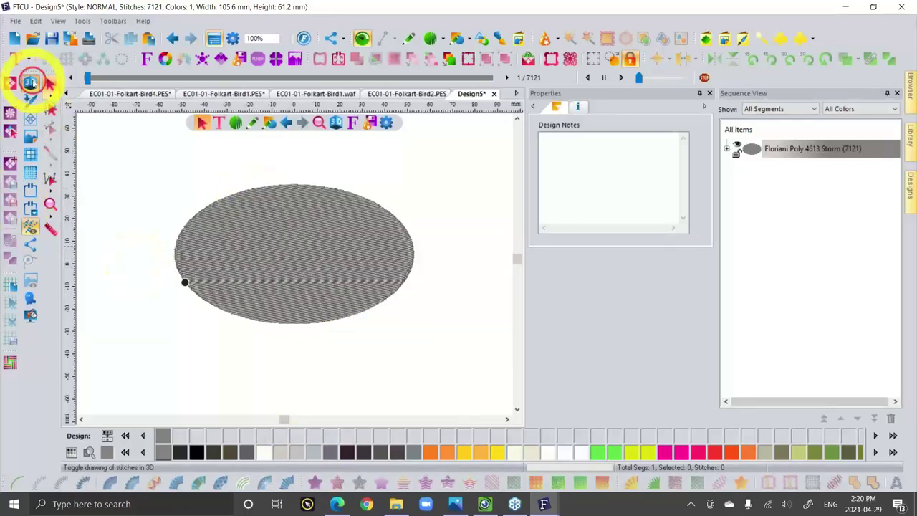
pyautogui.click(316, 192)
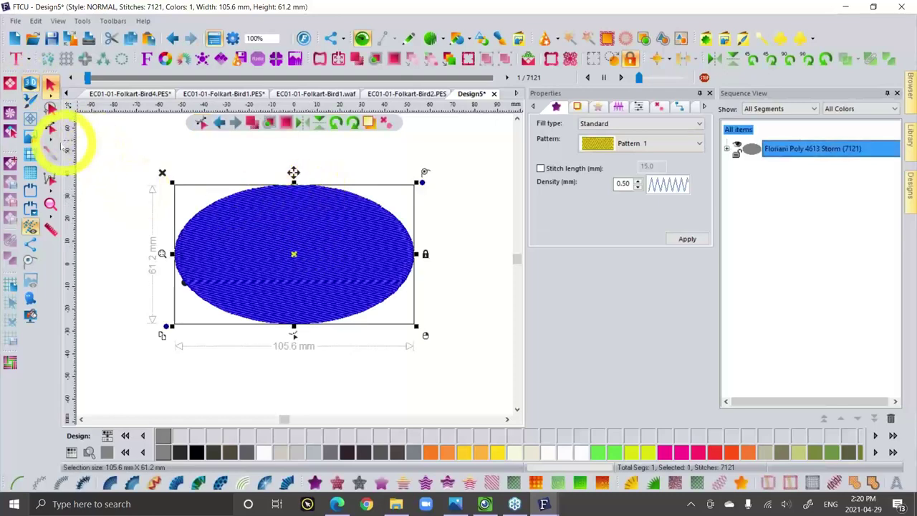
pyautogui.click(49, 137)
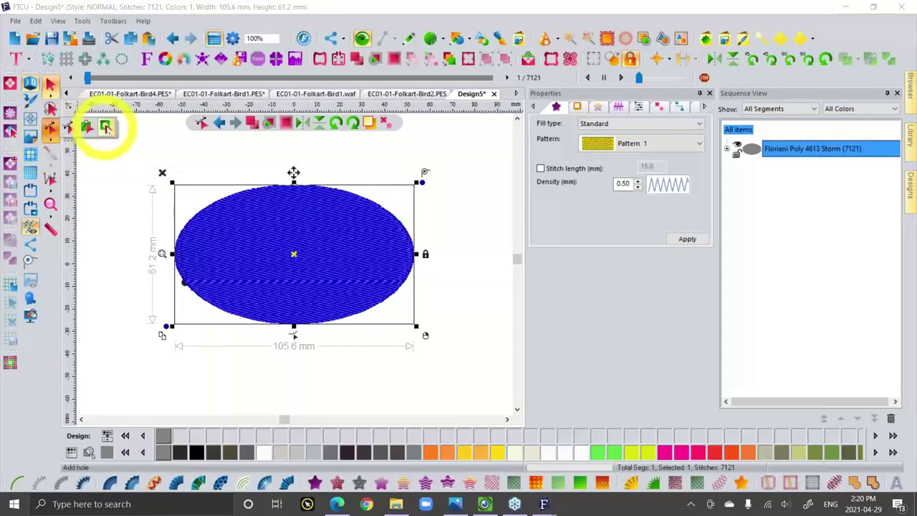
pyautogui.click(105, 127)
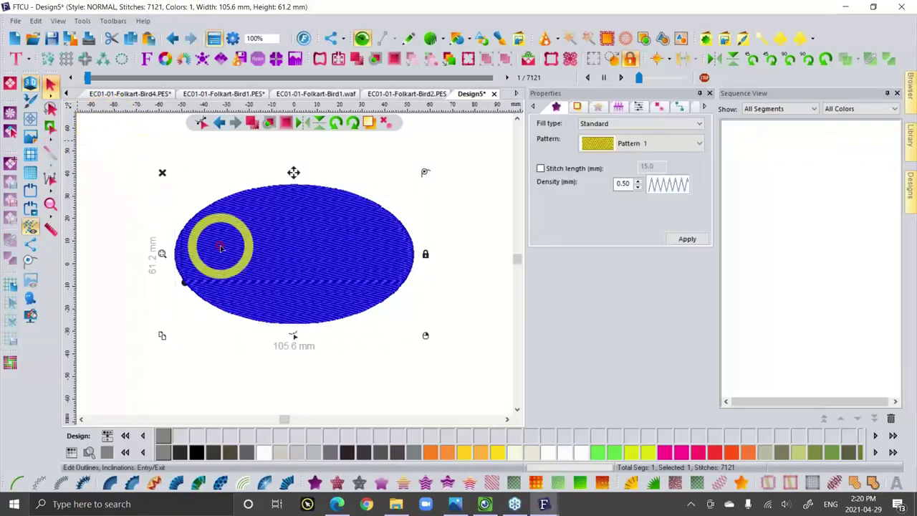
pyautogui.click(230, 243)
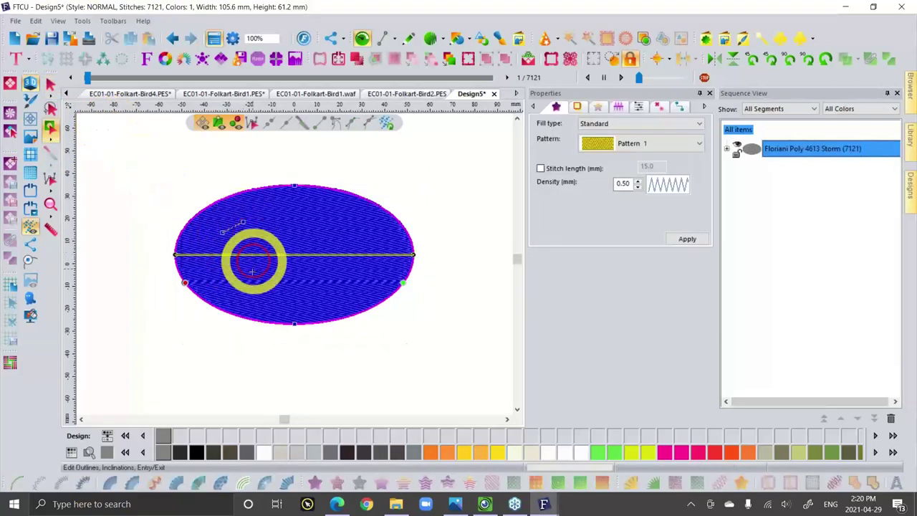
pyautogui.click(230, 265)
pyautogui.rightClick(230, 265)
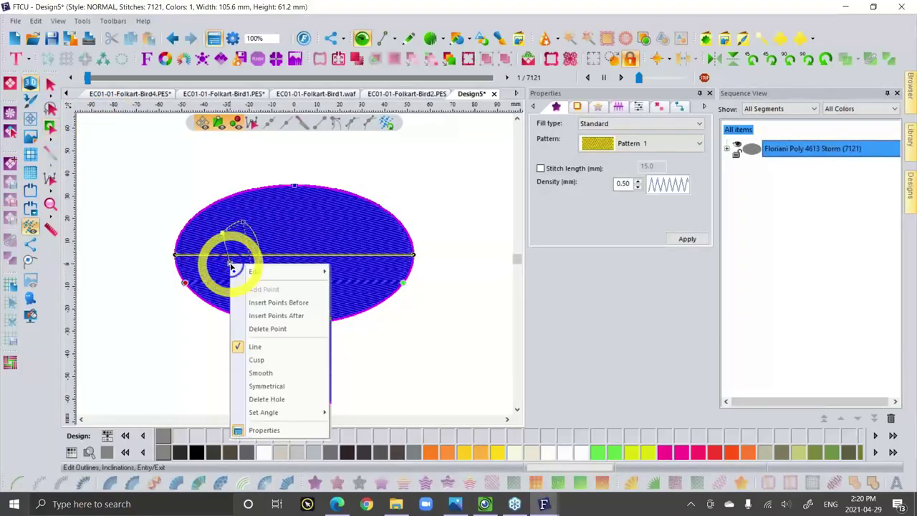
pyautogui.rightClick(232, 246)
pyautogui.click(266, 234)
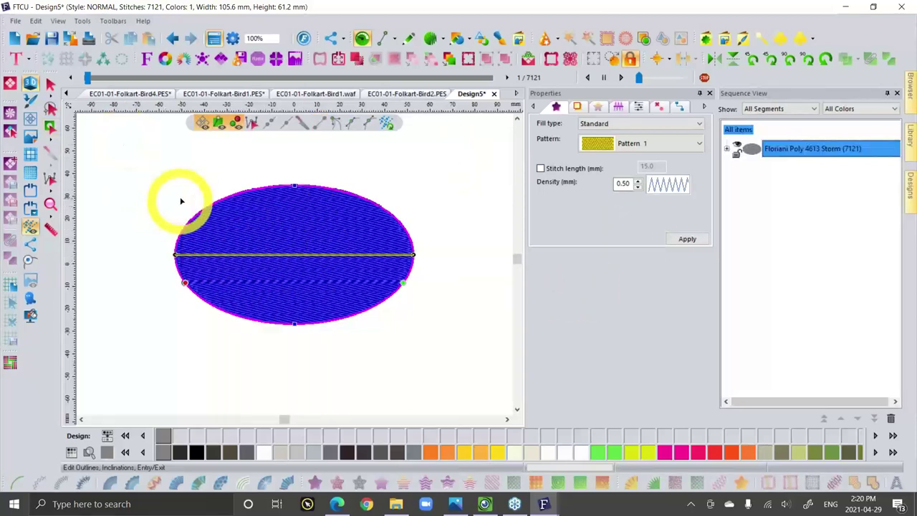
# Cut a rounded four-point hole into the ellipse's fill, just above and left of its centre.
pyautogui.click(50, 128)
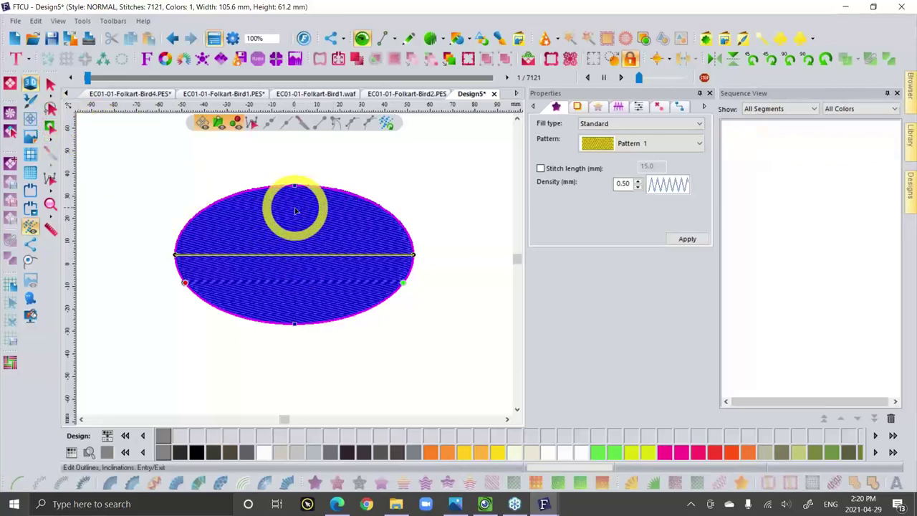
pyautogui.click(50, 128)
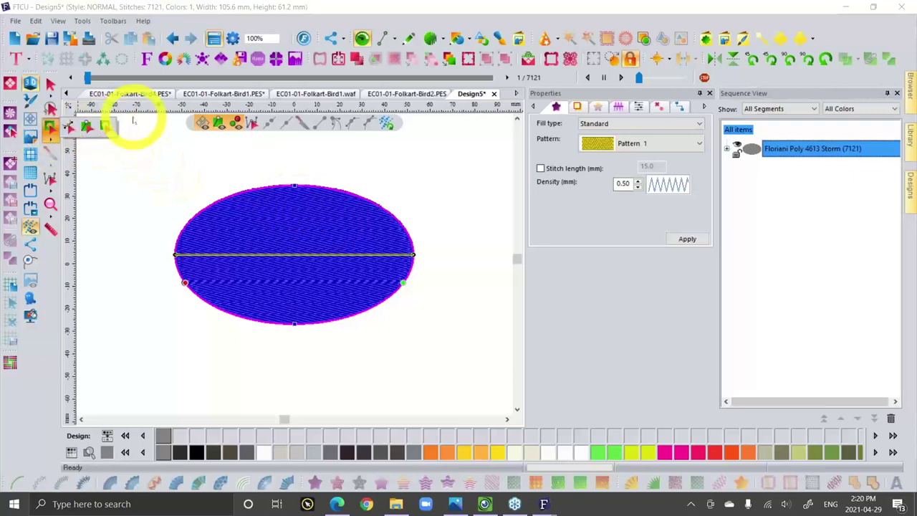
pyautogui.click(103, 126)
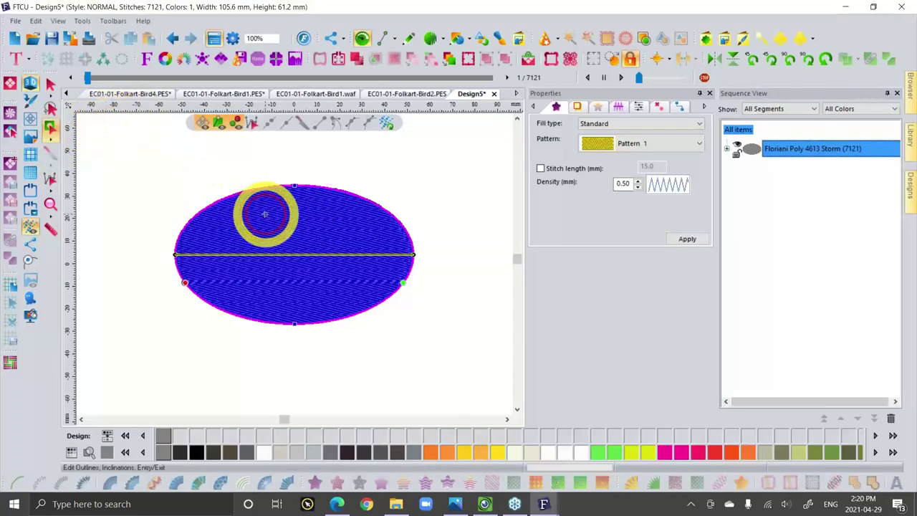
pyautogui.moveTo(265, 213); pyautogui.dragTo(299, 229)
pyautogui.click(260, 267)
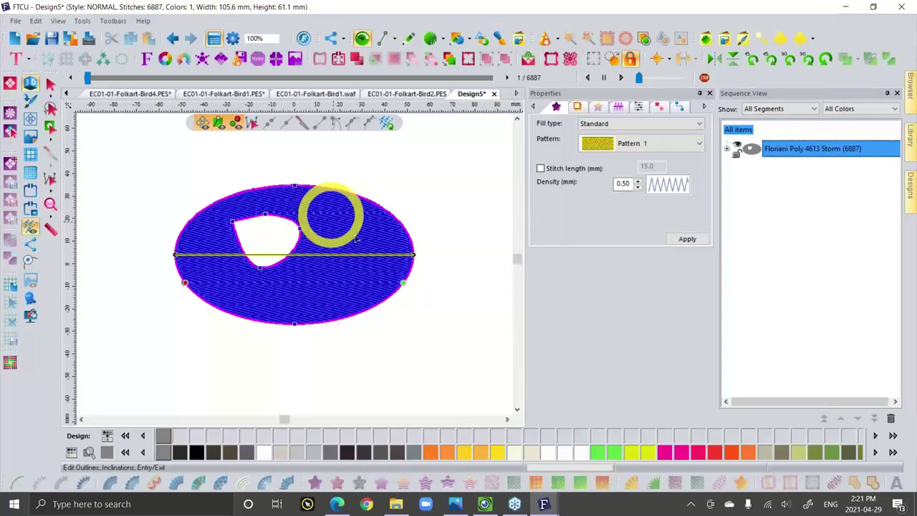
# Tilt the ellipse's stitch inclination line up to its upper-right edge, and clear the selection.
pyautogui.click(376, 202)
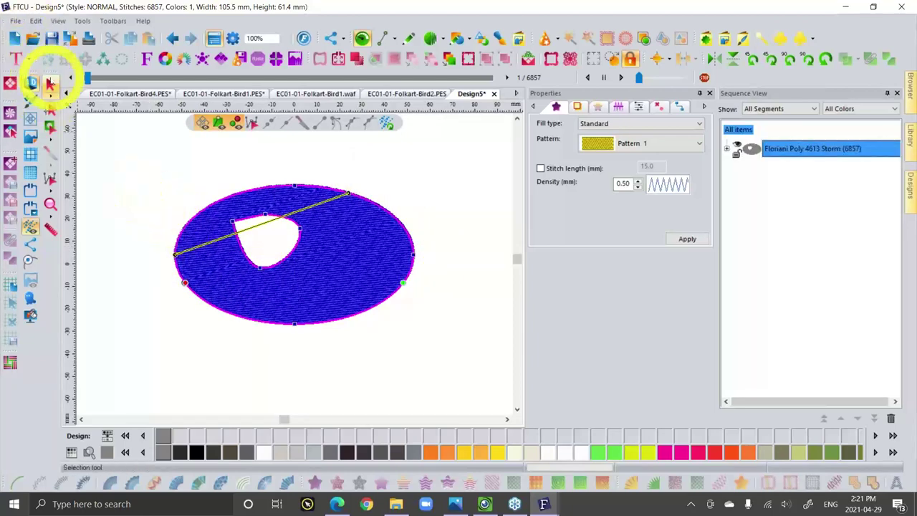
pyautogui.click(50, 83)
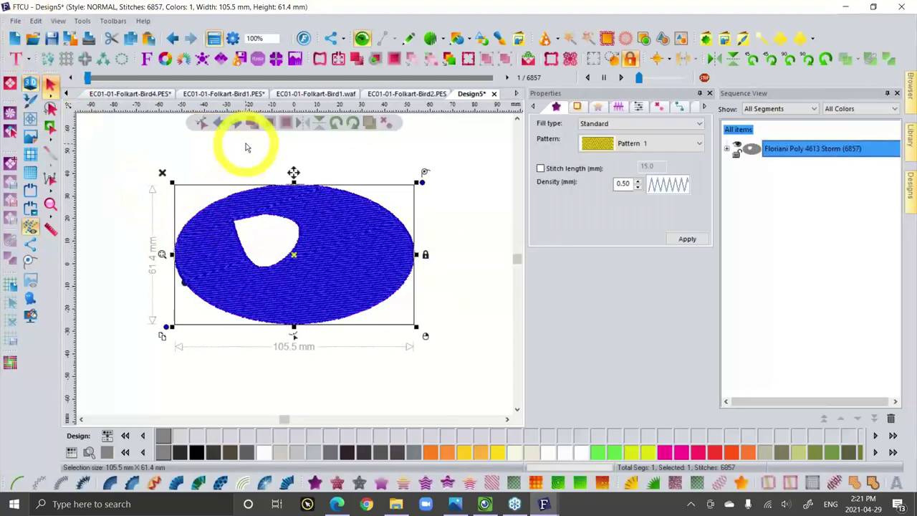
pyautogui.click(240, 147)
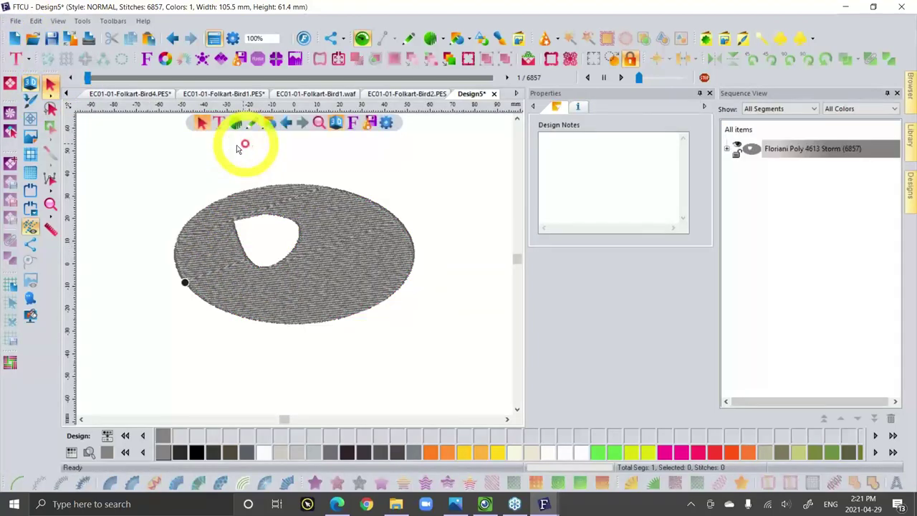
# Expand the ellipse's colour group in the sequence, select its Fill segment and move the shape toward the page's upper left.
pyautogui.click(272, 200)
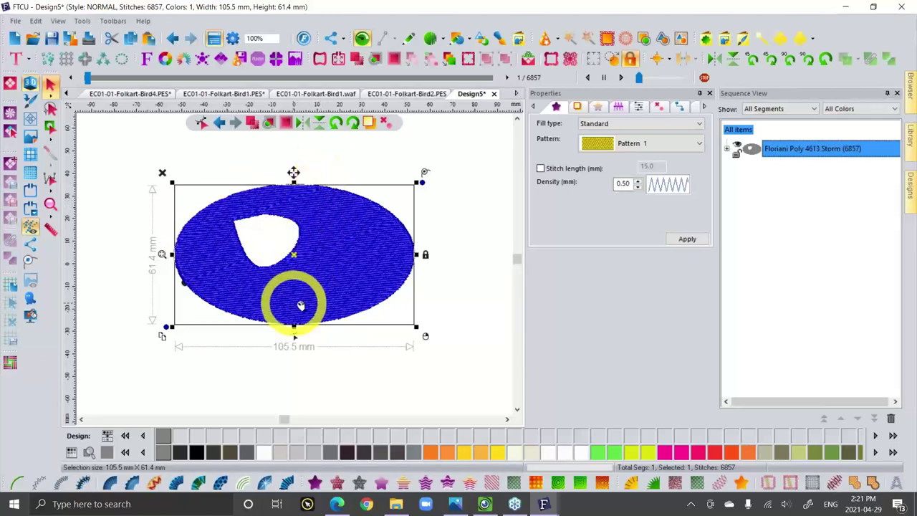
pyautogui.click(728, 149)
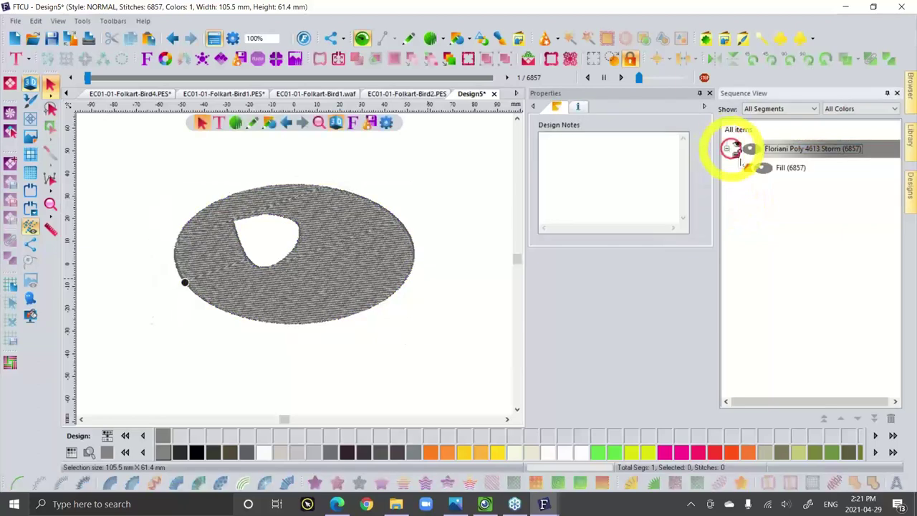
pyautogui.click(768, 169)
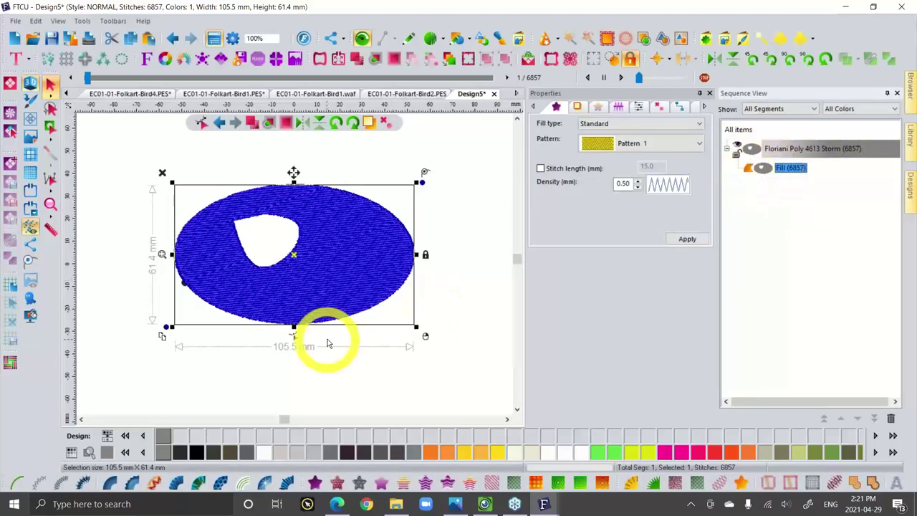
pyautogui.moveTo(366, 250); pyautogui.dragTo(297, 215)
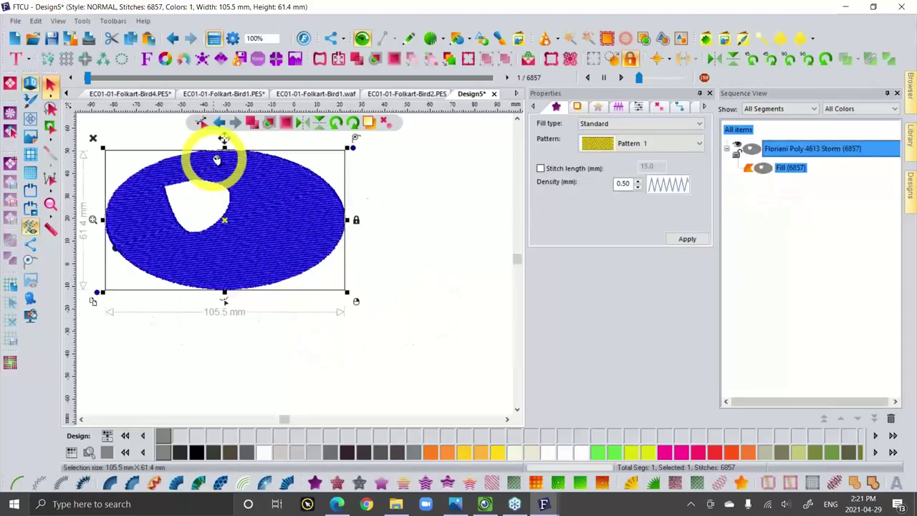
# Try a Motif fill on the ellipse, and convert the shape to unfilled artwork.
pyautogui.click(358, 481)
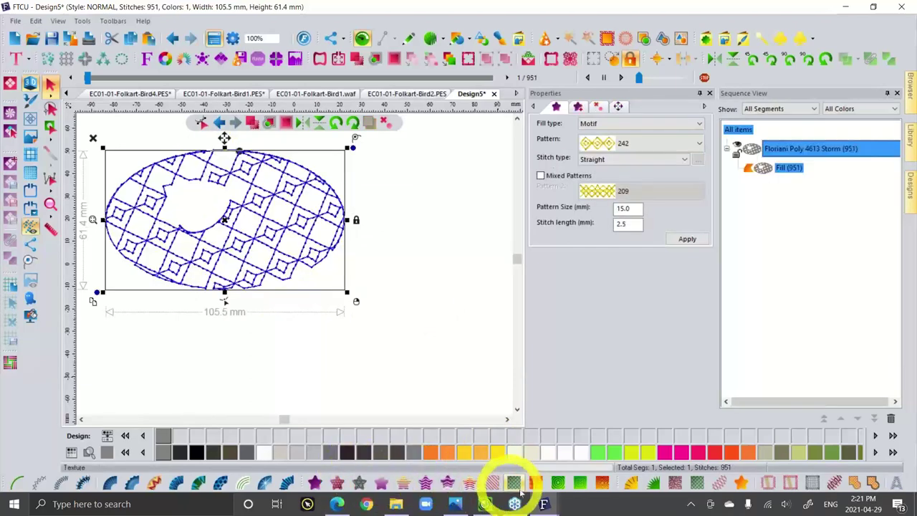
pyautogui.click(720, 482)
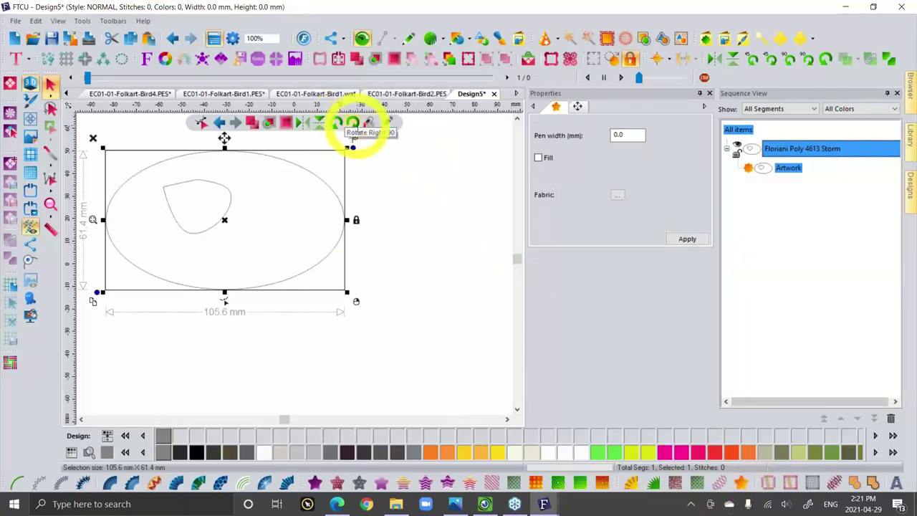
pyautogui.click(369, 123)
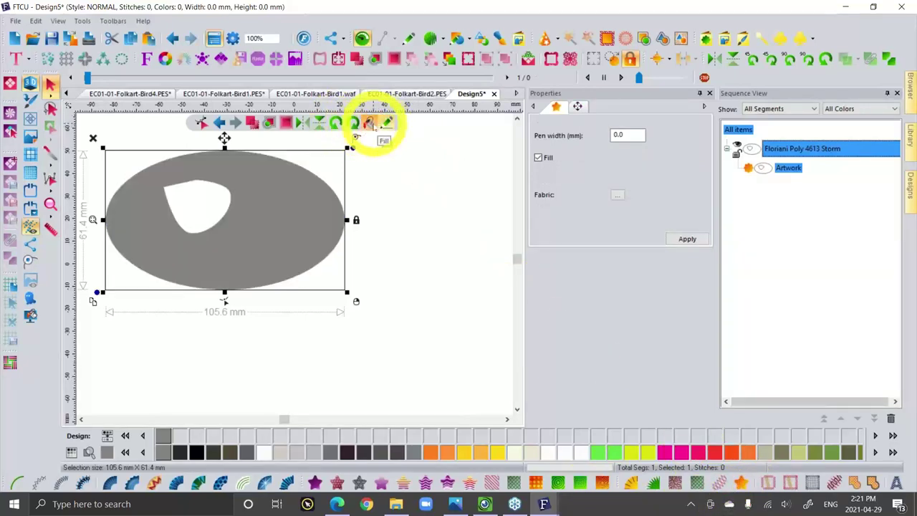
pyautogui.click(369, 124)
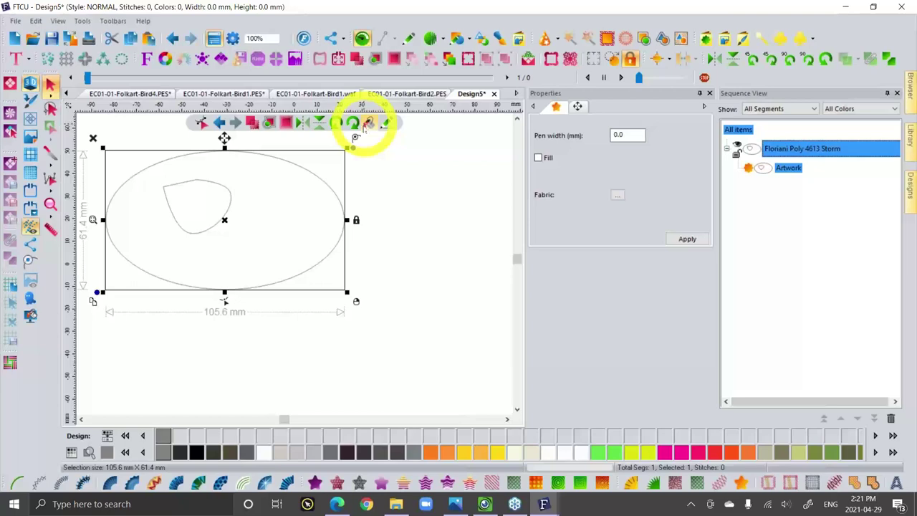
# Convert the ellipse artwork to a Standard fill and save the design to the Desktop as Design5.waf.
pyautogui.click(315, 482)
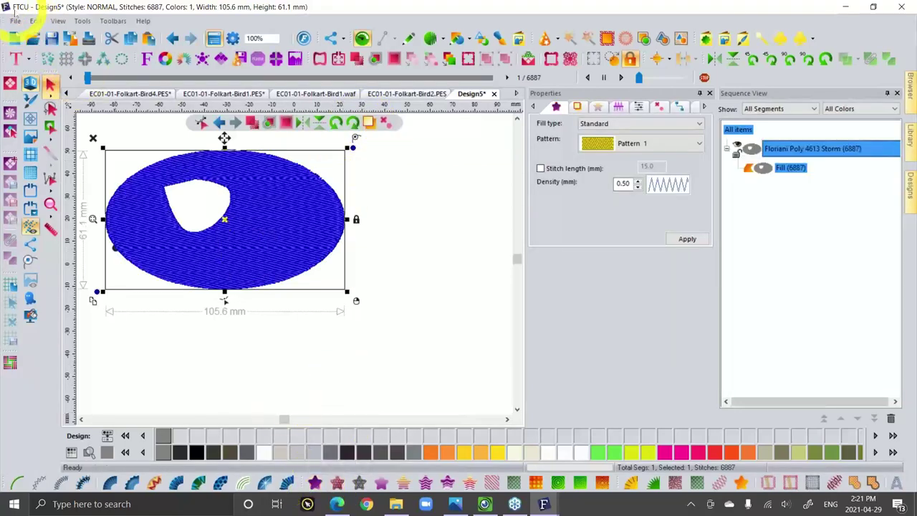
pyautogui.click(15, 21)
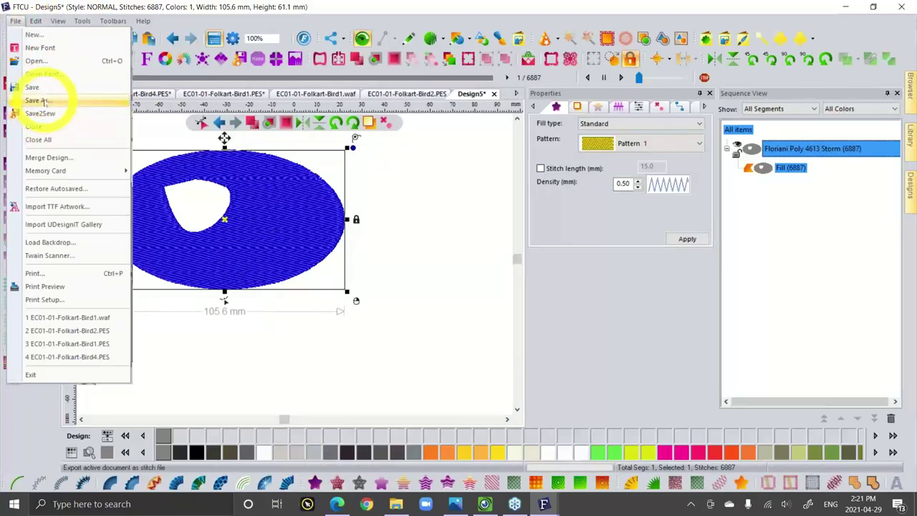
pyautogui.click(39, 100)
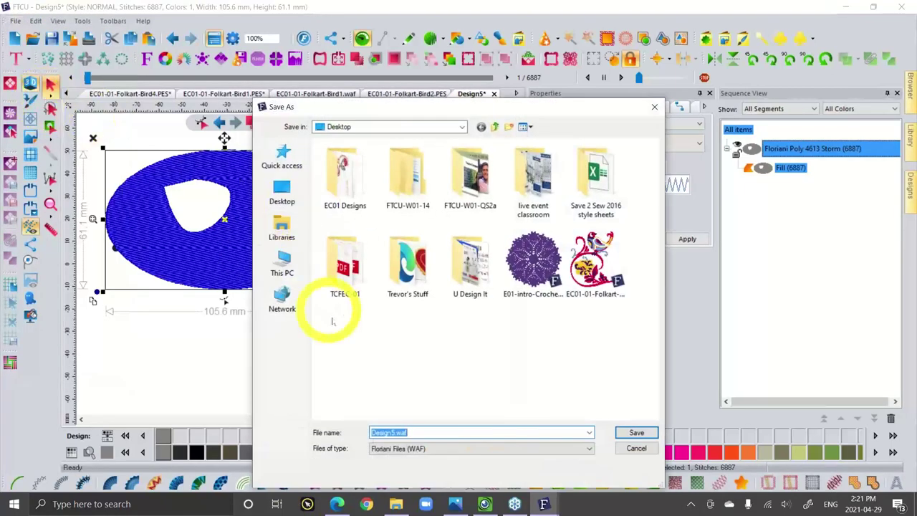
pyautogui.click(636, 432)
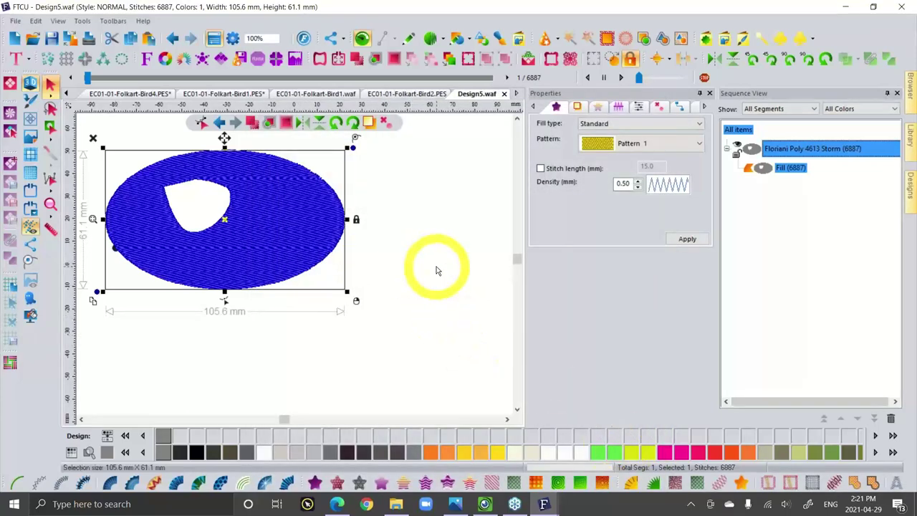
# Save a stitch-file copy to the Desktop as Design5.pes in Baby Lock/Brother/Bernina (PES v10) format.
pyautogui.click(15, 20)
pyautogui.click(43, 100)
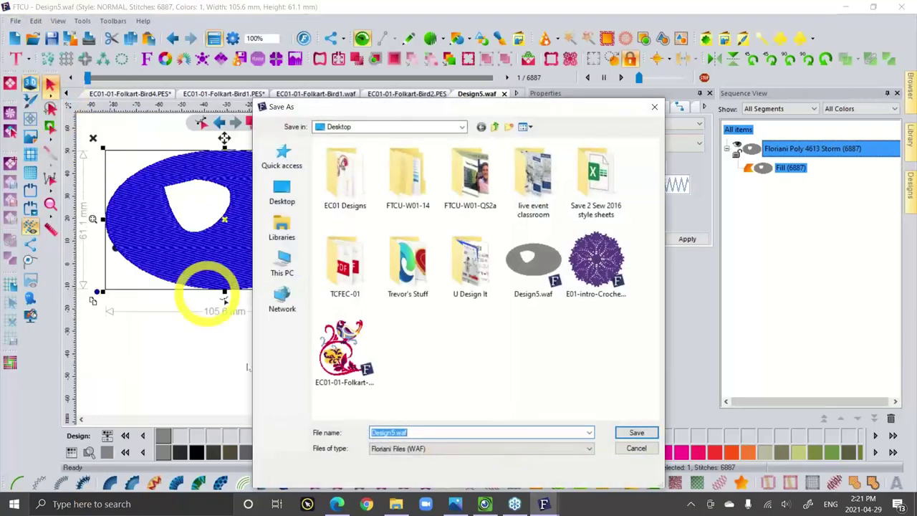
pyautogui.click(449, 454)
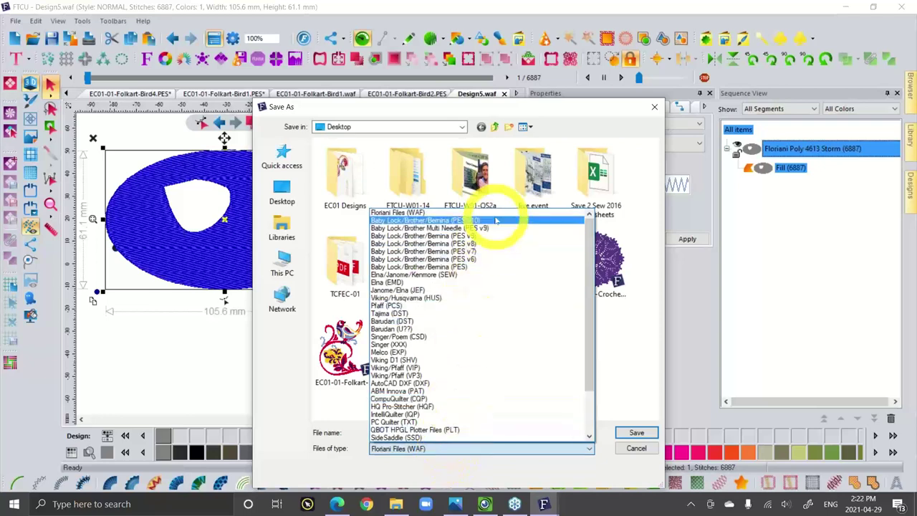
pyautogui.click(496, 220)
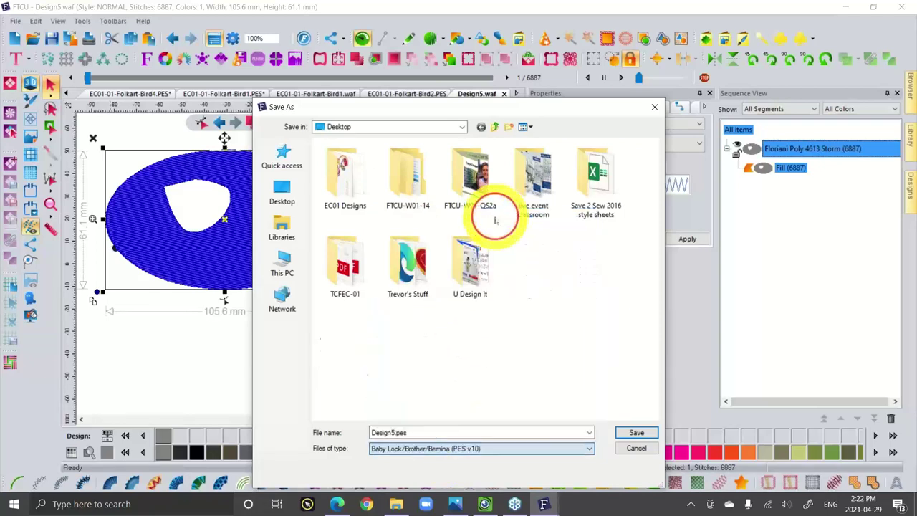
pyautogui.click(636, 433)
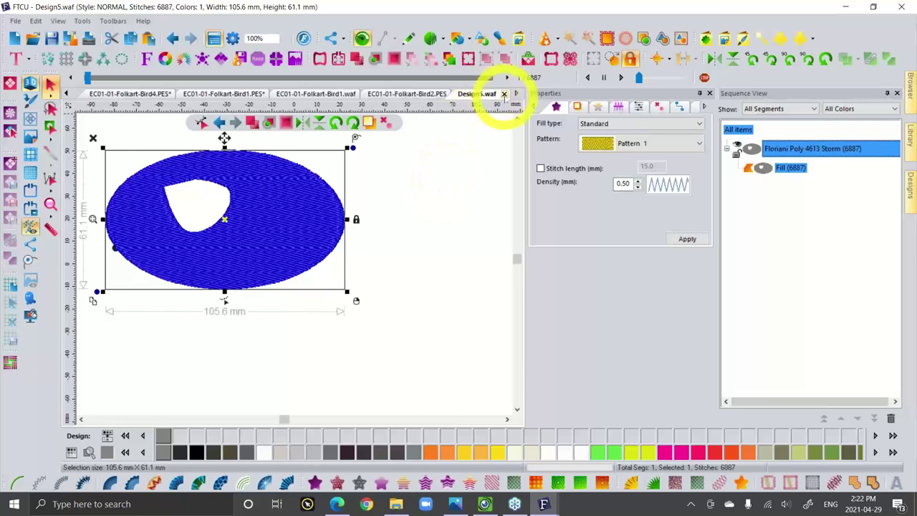
# Close the ellipse design and reopen Design5.waf from the Desktop.
pyautogui.click(504, 97)
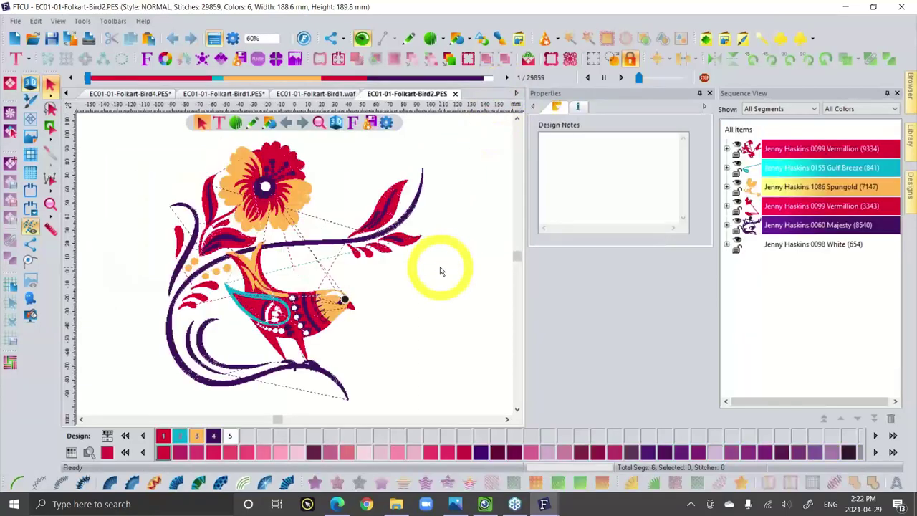
pyautogui.click(465, 156)
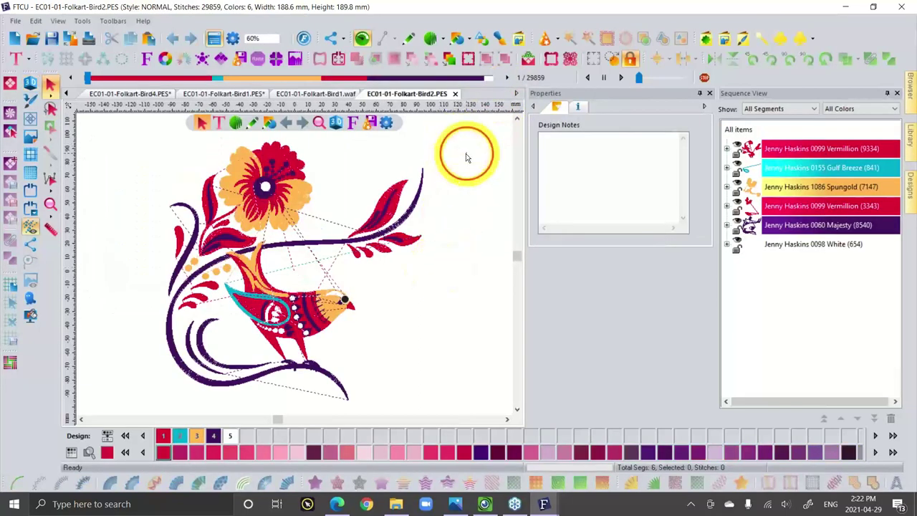
pyautogui.click(33, 39)
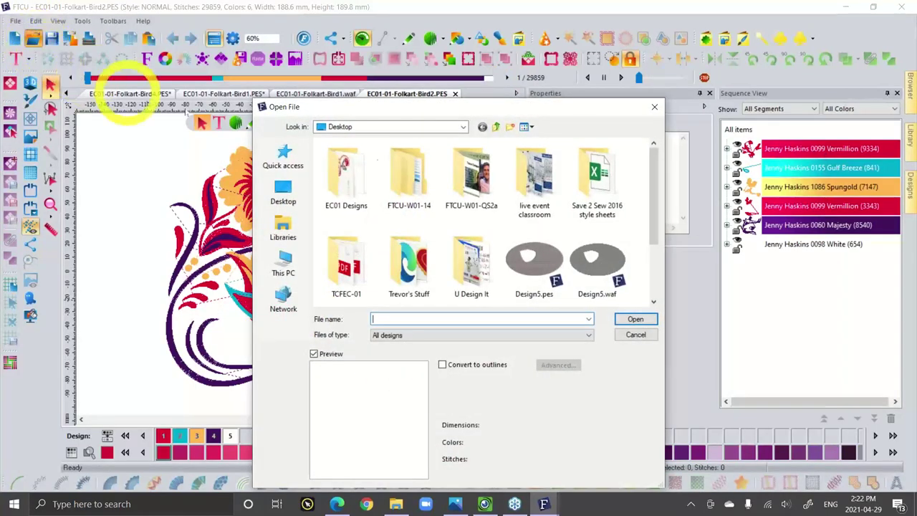
pyautogui.click(607, 265)
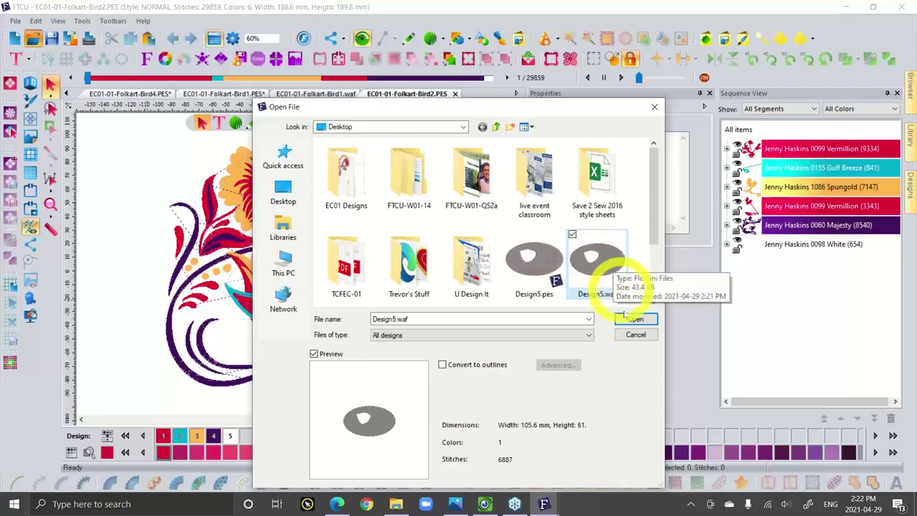
pyautogui.click(635, 319)
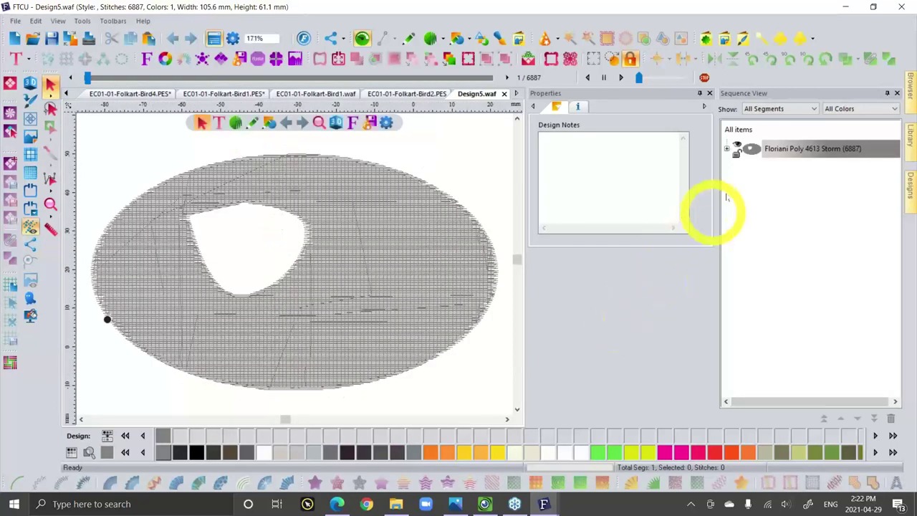
# Expand the reopened ellipse's colour group, select its Fill segment and add a Contour underlay.
pyautogui.click(725, 149)
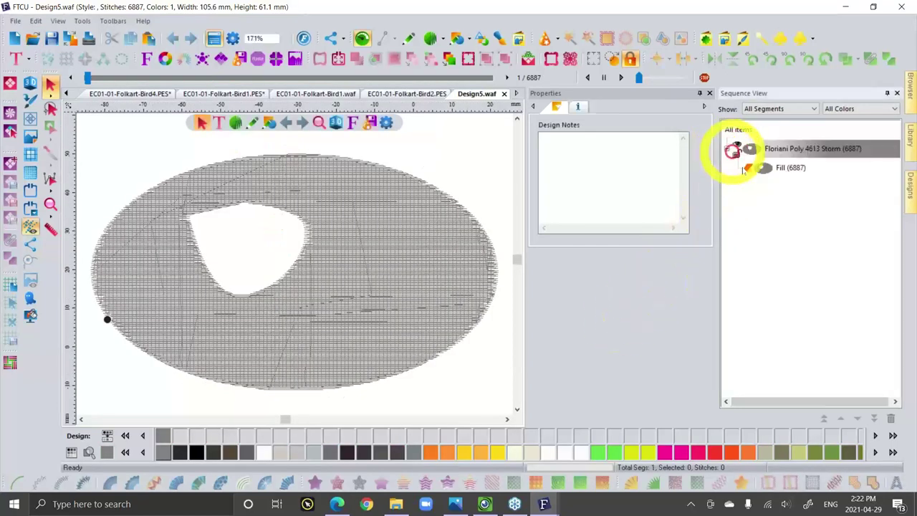
pyautogui.click(774, 172)
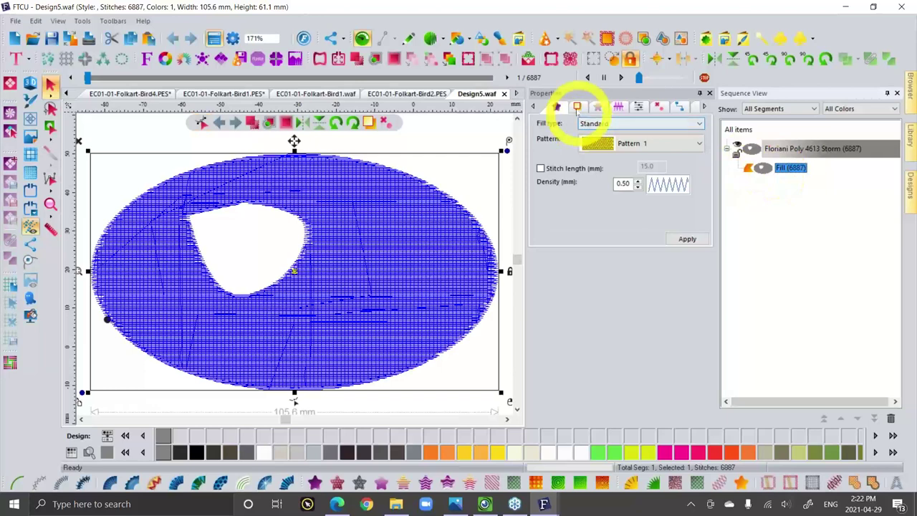
pyautogui.click(576, 106)
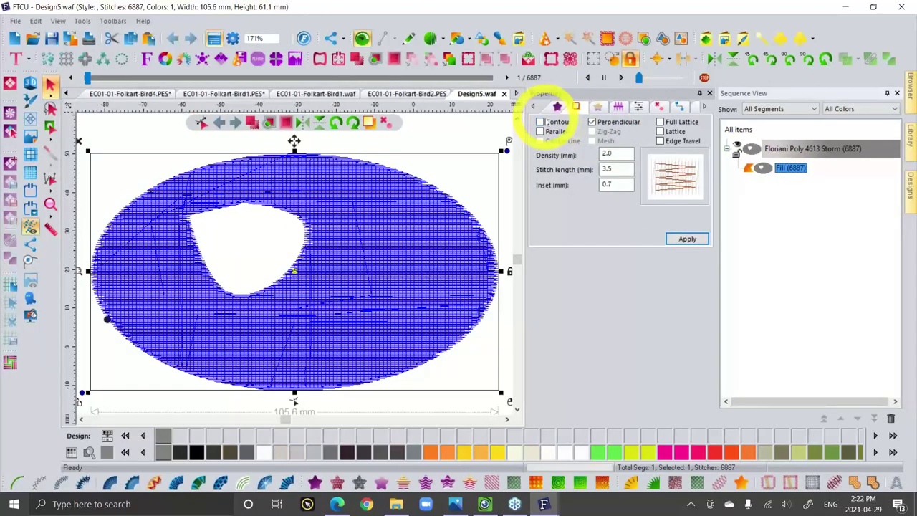
pyautogui.click(539, 121)
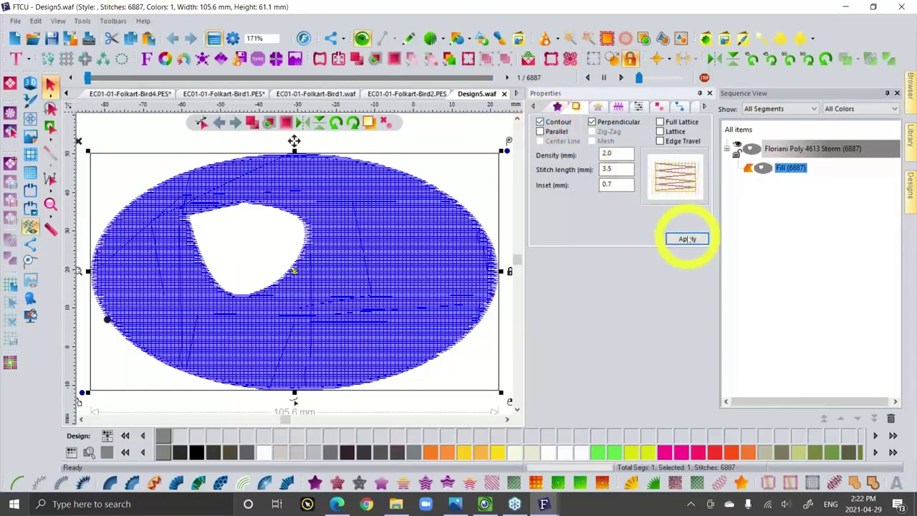
pyautogui.click(686, 239)
# Replace the fill's Perpendicular underlay with Full Lattice, and clear the selection.
pyautogui.click(592, 122)
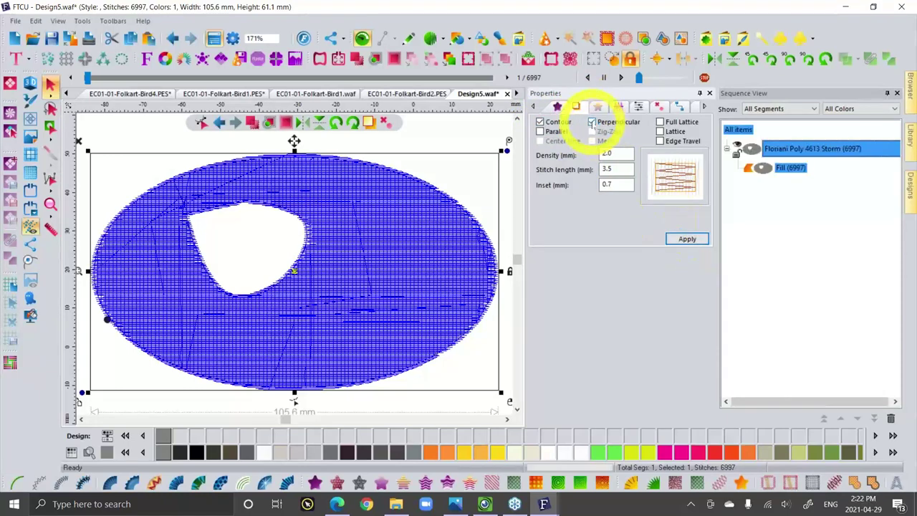
pyautogui.click(687, 239)
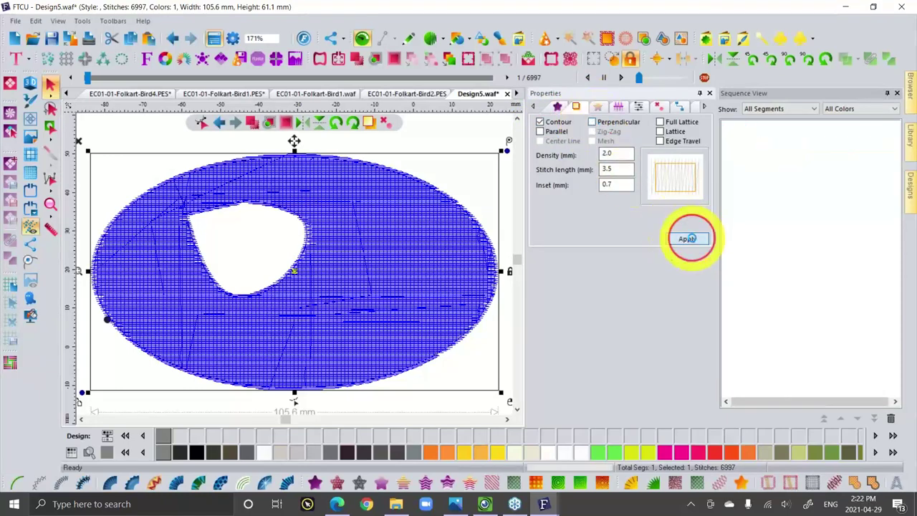
pyautogui.click(659, 122)
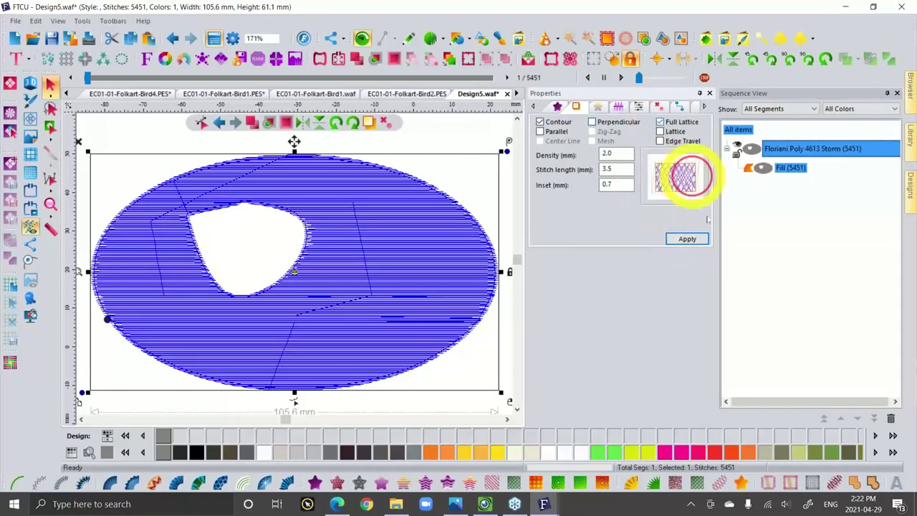
pyautogui.click(688, 240)
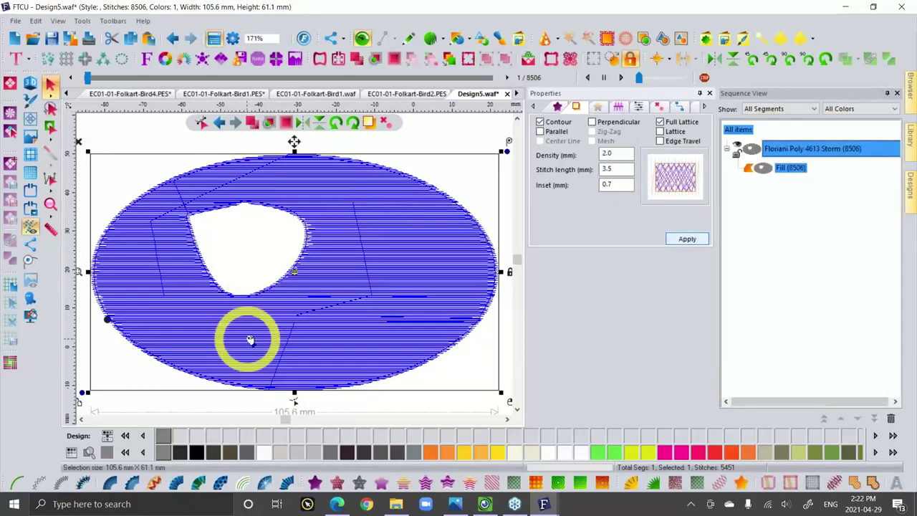
pyautogui.click(172, 131)
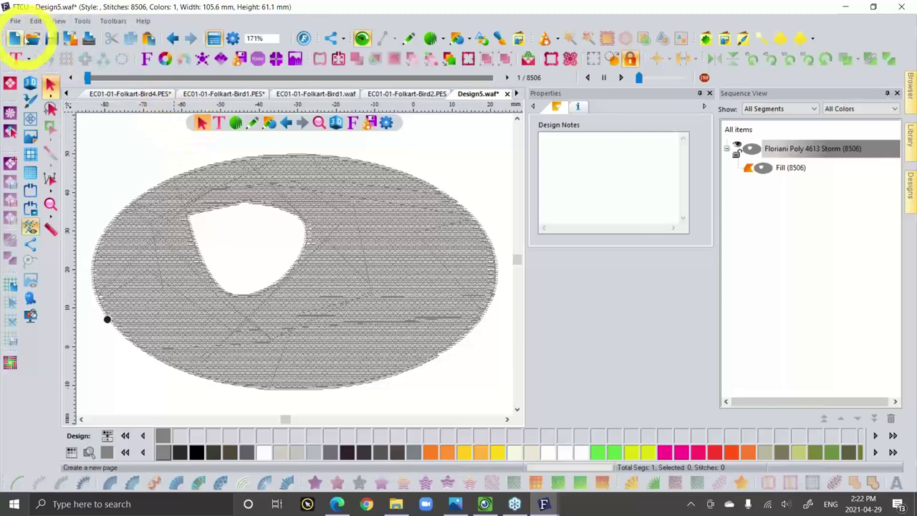
# Open Design5.pes from the Desktop with conversion to outlines enabled.
pyautogui.click(32, 40)
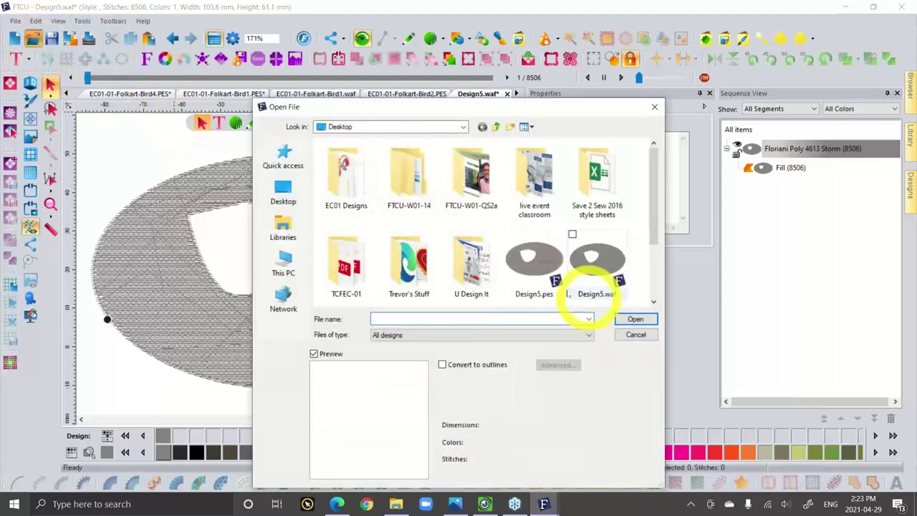
pyautogui.click(538, 272)
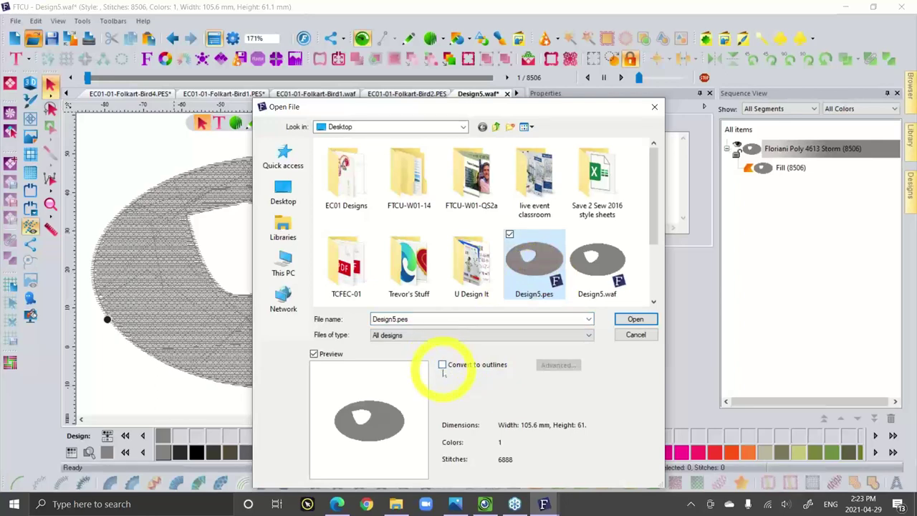
pyautogui.click(442, 365)
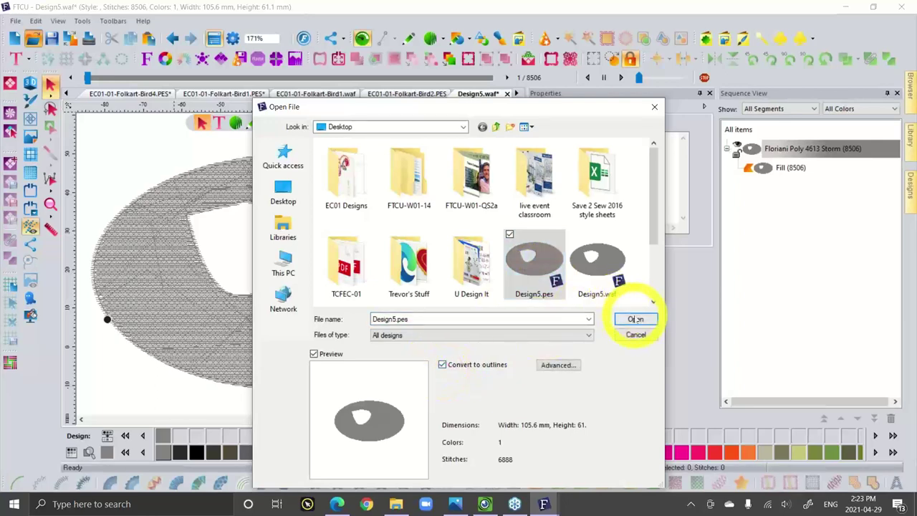
pyautogui.click(636, 320)
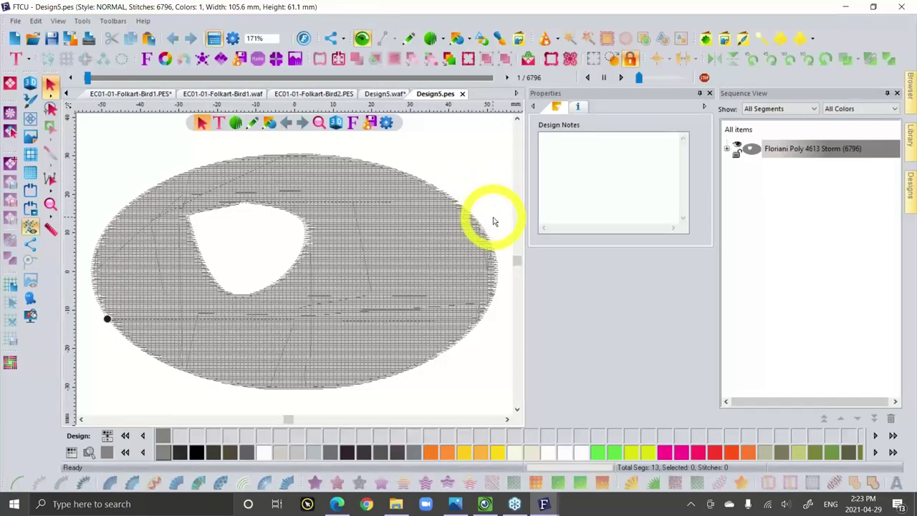
pyautogui.scroll(-2, 483, 228)
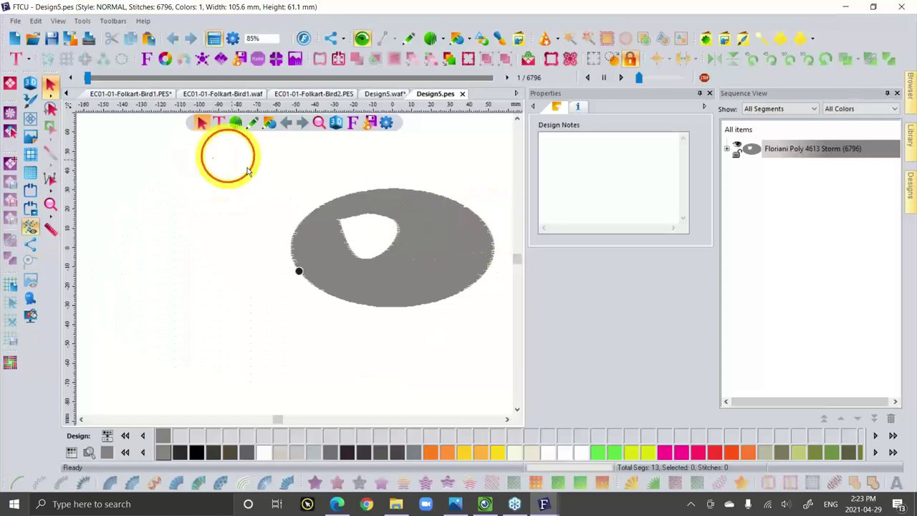
# Select the whole converted ellipse and enlarge it to about 116 × 67.3 mm, undoing and redoing the resize.
pyautogui.moveTo(247, 171); pyautogui.dragTo(497, 358)
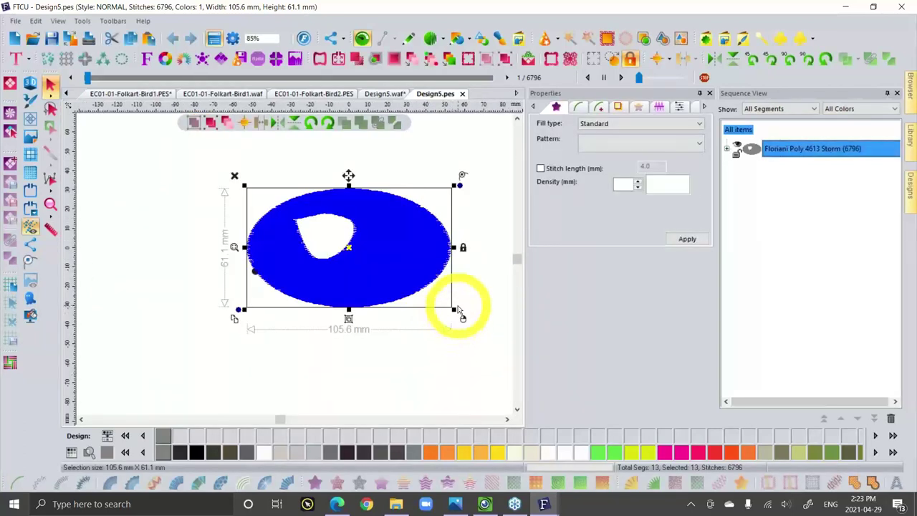
pyautogui.moveTo(454, 309); pyautogui.dragTo(473, 330)
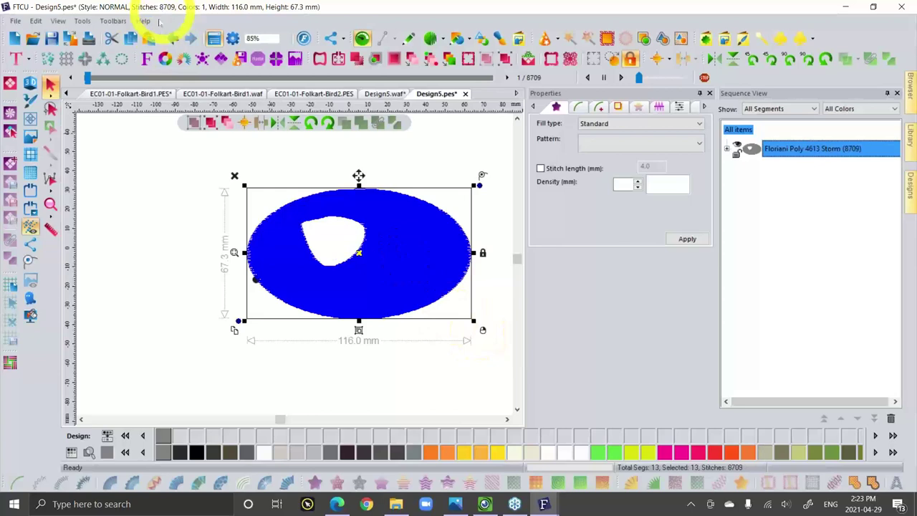
pyautogui.click(172, 40)
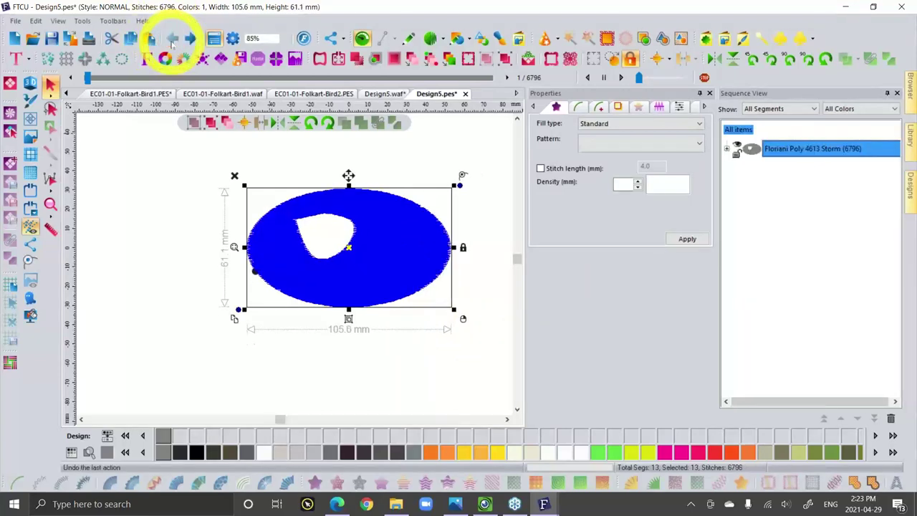
pyautogui.click(190, 38)
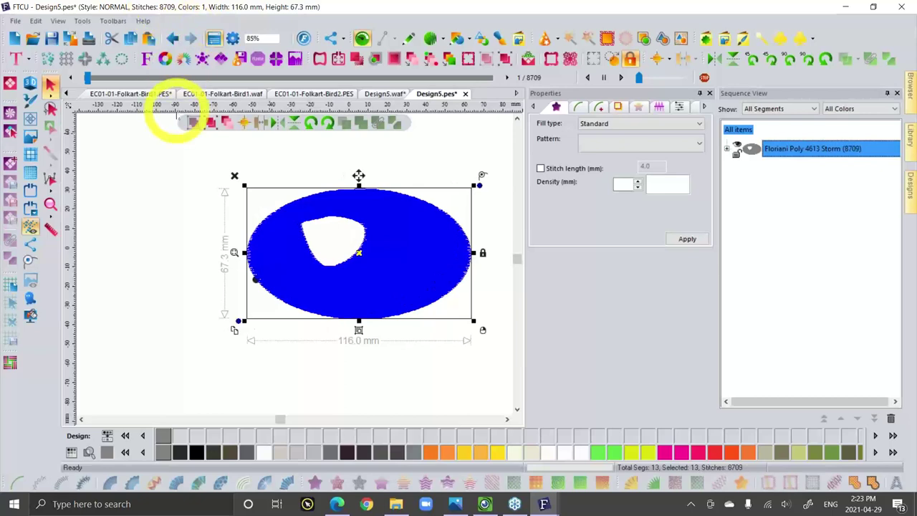
# Expand the converted ellipse's colour group and examine its first Run and first Fill segments.
pyautogui.click(491, 240)
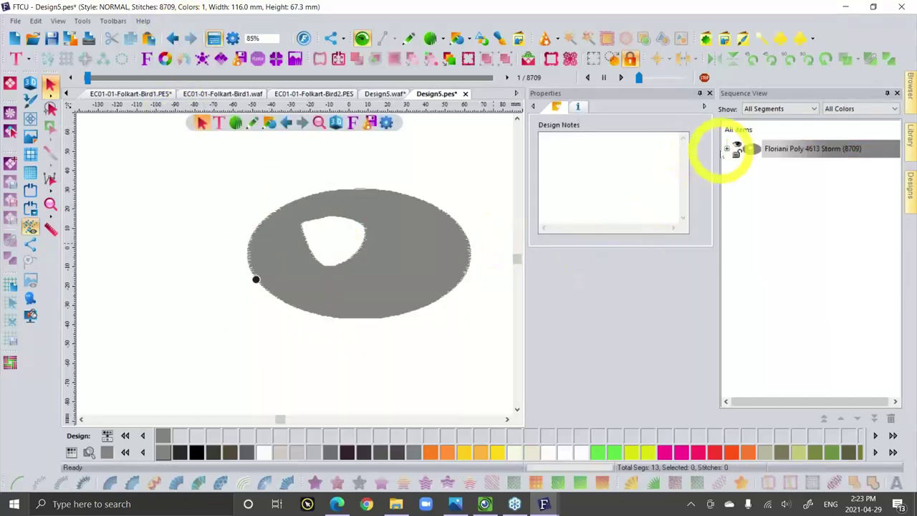
pyautogui.click(726, 148)
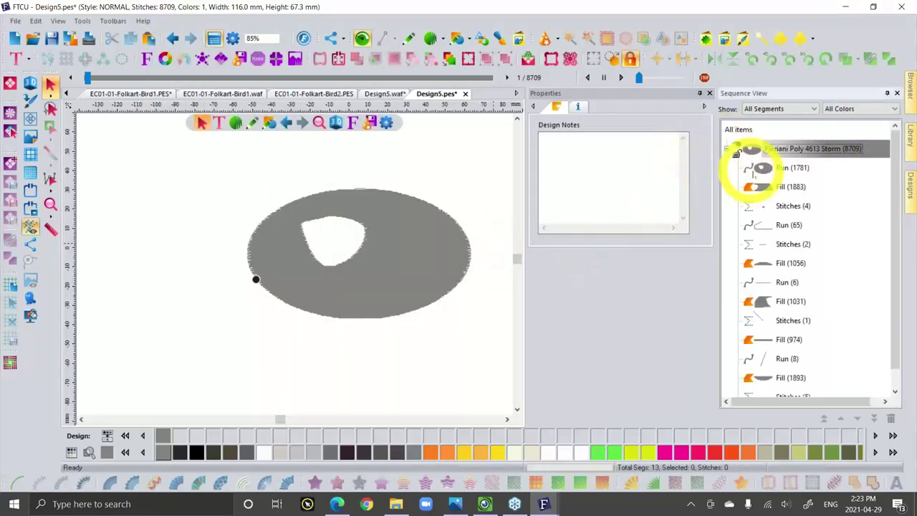
pyautogui.click(763, 168)
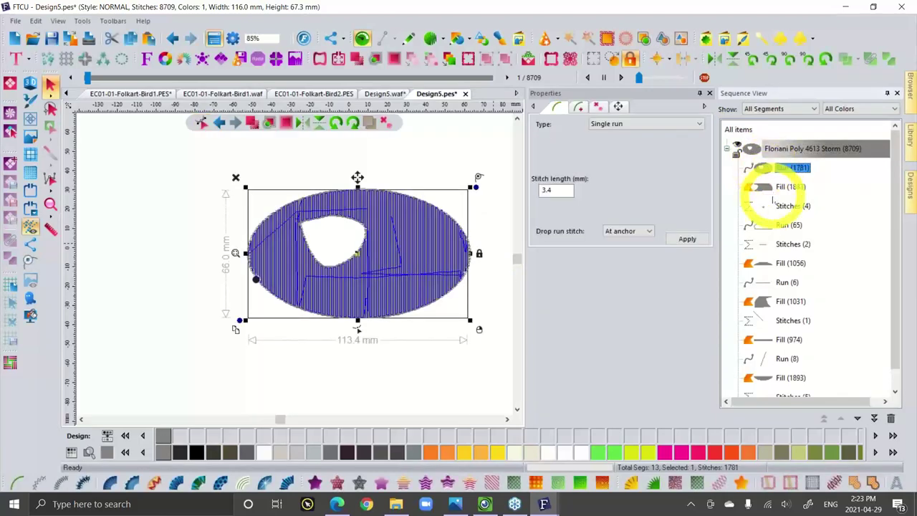
pyautogui.click(767, 187)
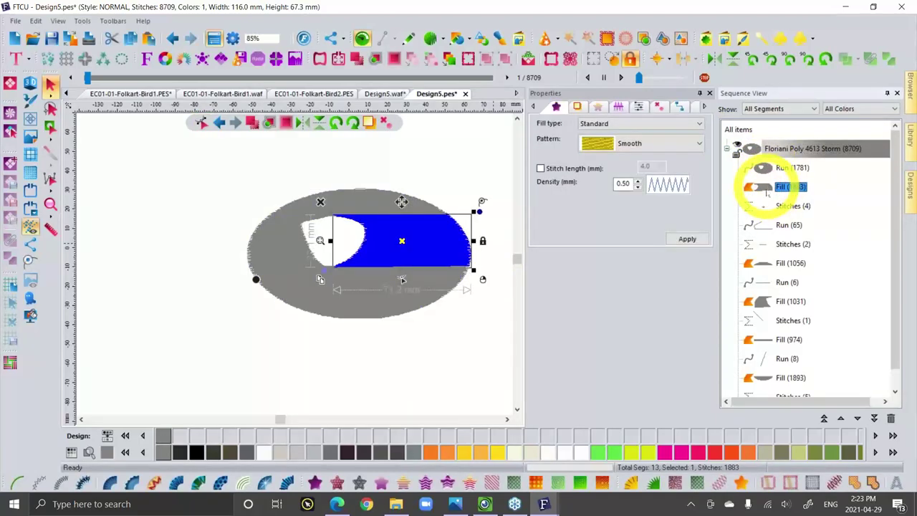
# Examine the remaining Fill and Run segments of the converted ellipse one by one, and clear the selection.
pyautogui.click(790, 263)
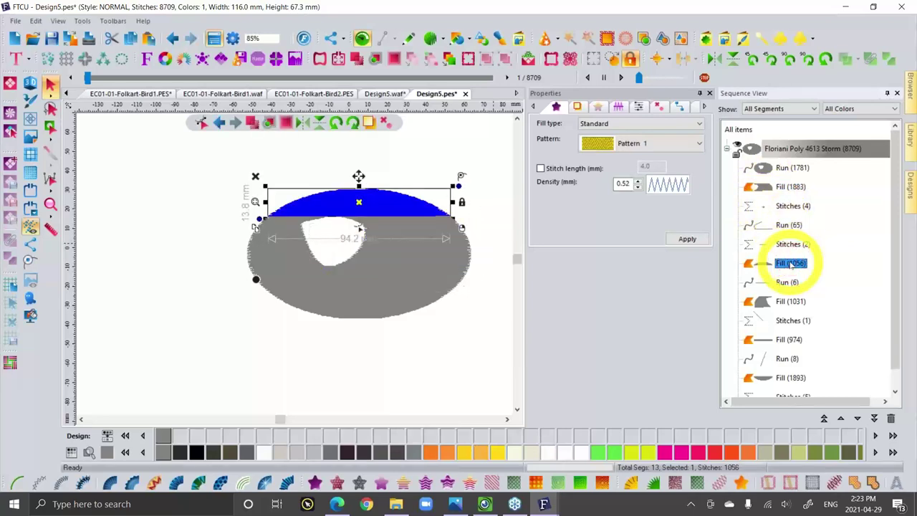
pyautogui.click(786, 283)
pyautogui.click(782, 302)
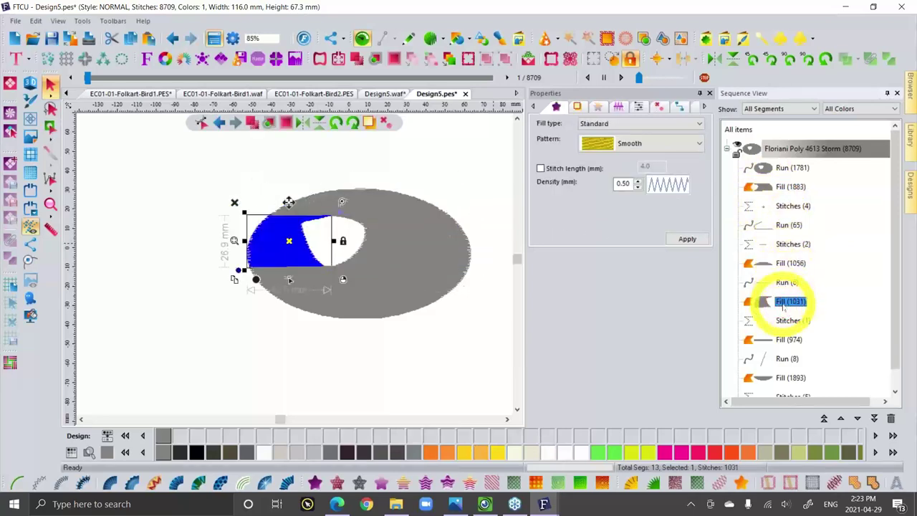
pyautogui.click(782, 341)
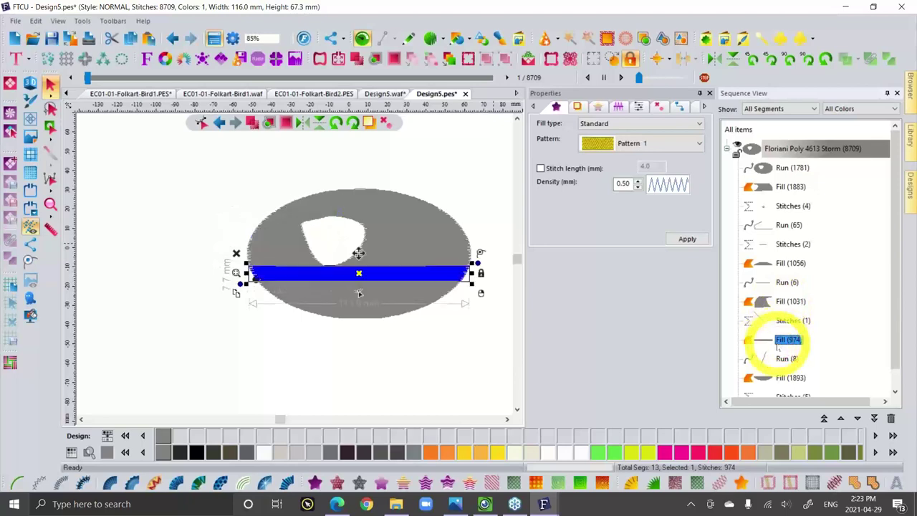
pyautogui.click(782, 377)
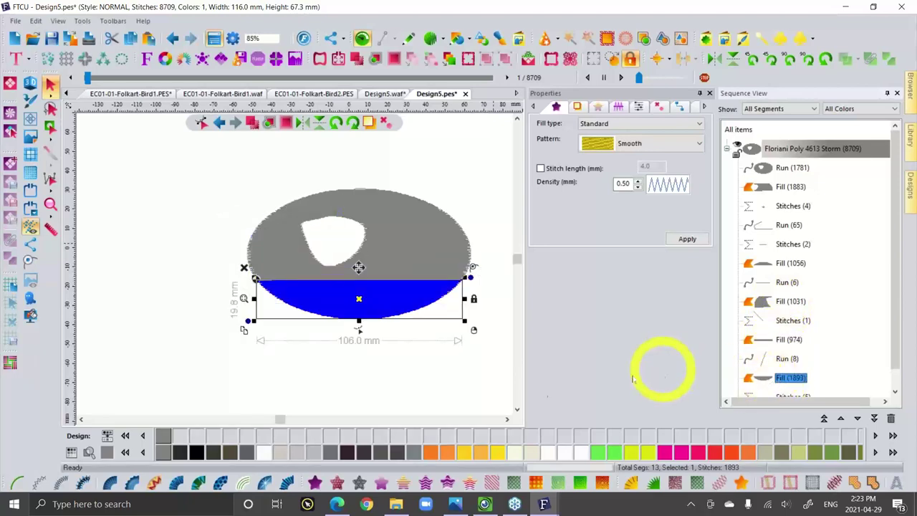
pyautogui.click(403, 326)
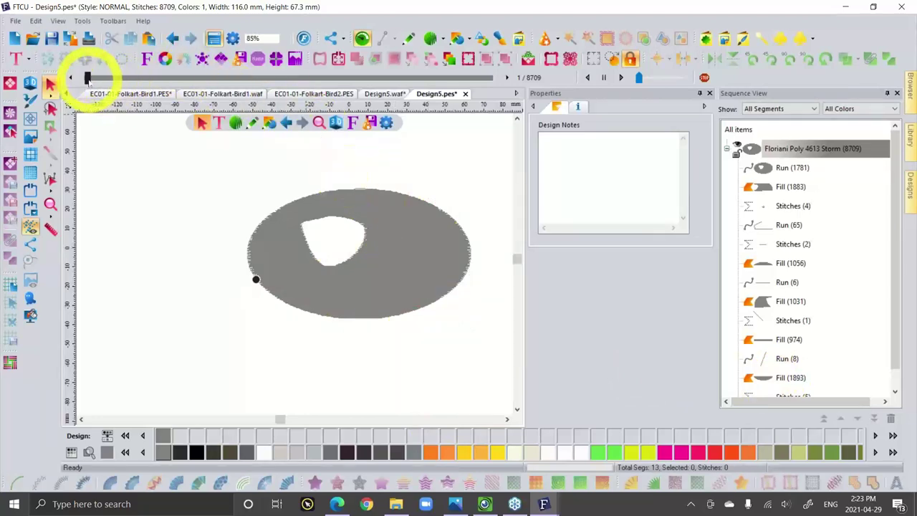
# Preview the converted ellipse's stitch-out from start to end, and compare its segments with the single fill in Design5.waf.
pyautogui.moveTo(87, 77); pyautogui.dragTo(502, 50)
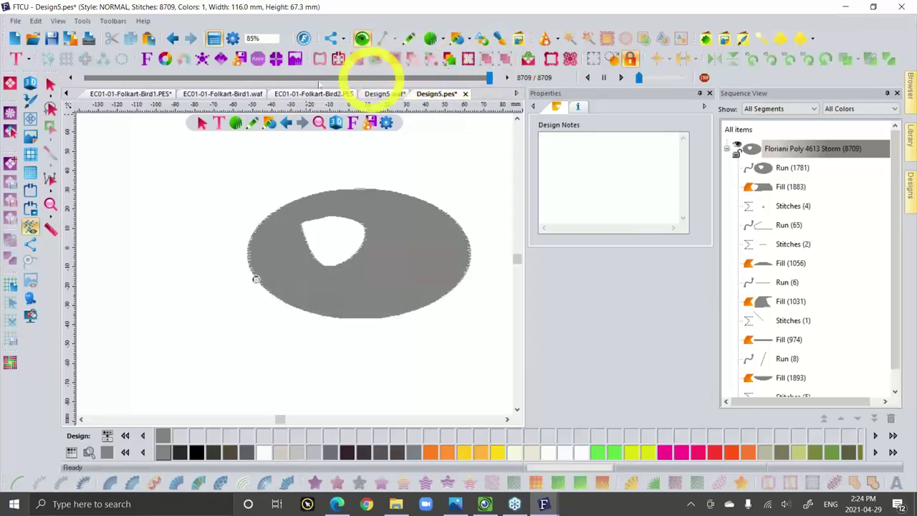
pyautogui.click(51, 83)
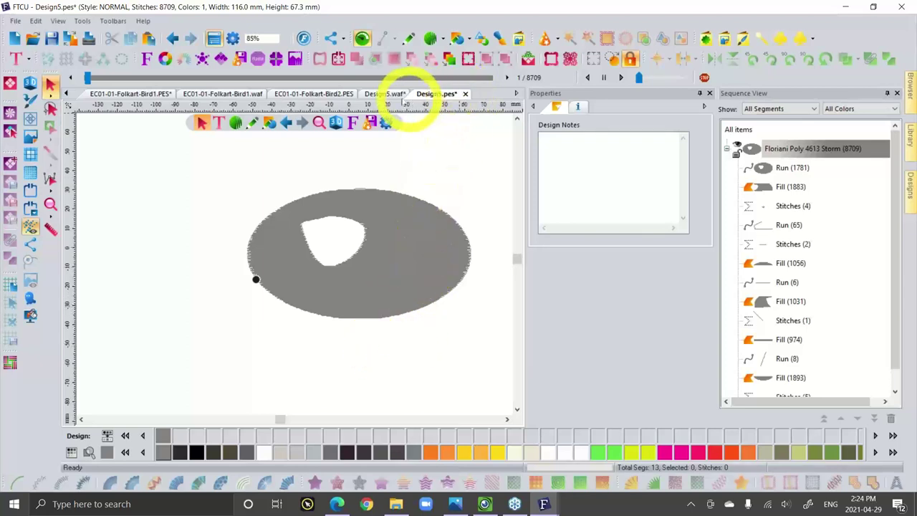
pyautogui.click(393, 95)
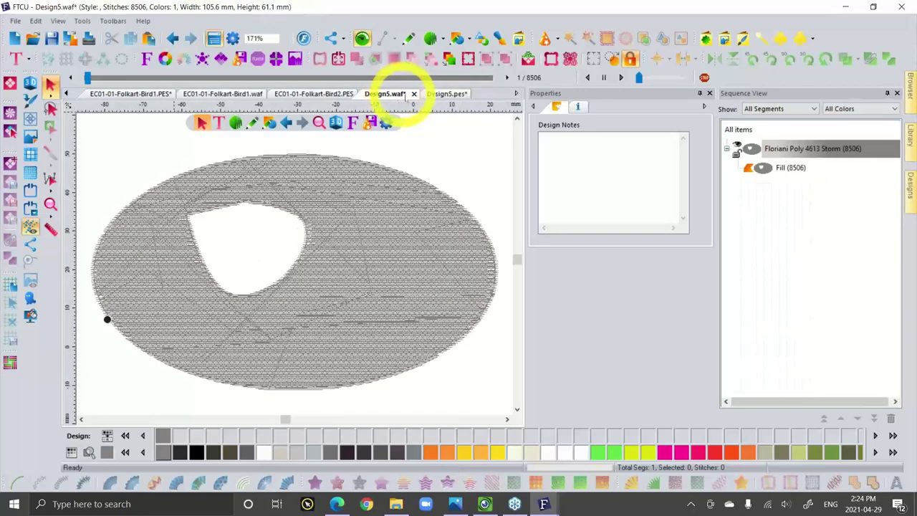
pyautogui.click(464, 95)
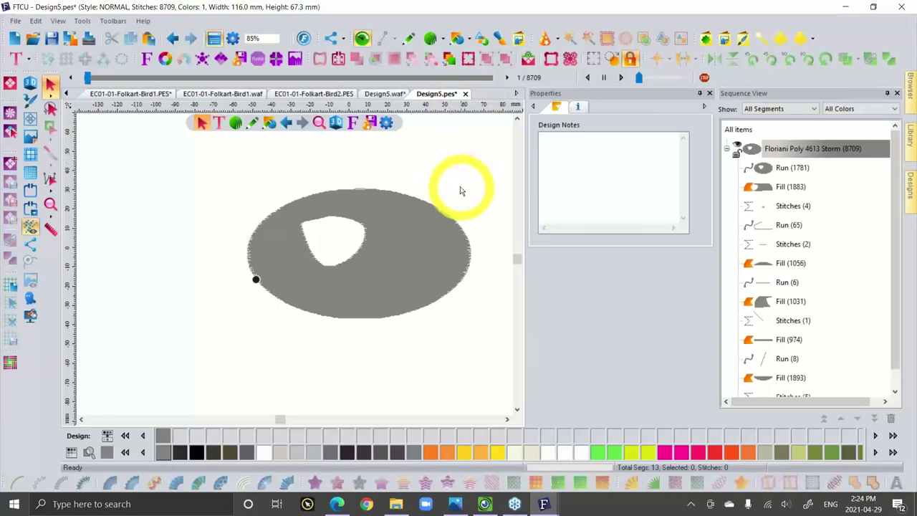
pyautogui.click(484, 504)
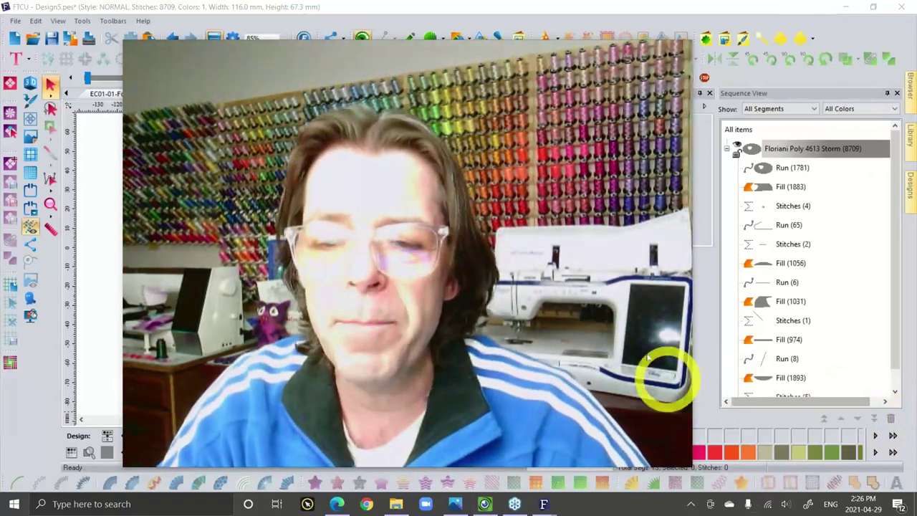
pyautogui.click(628, 328)
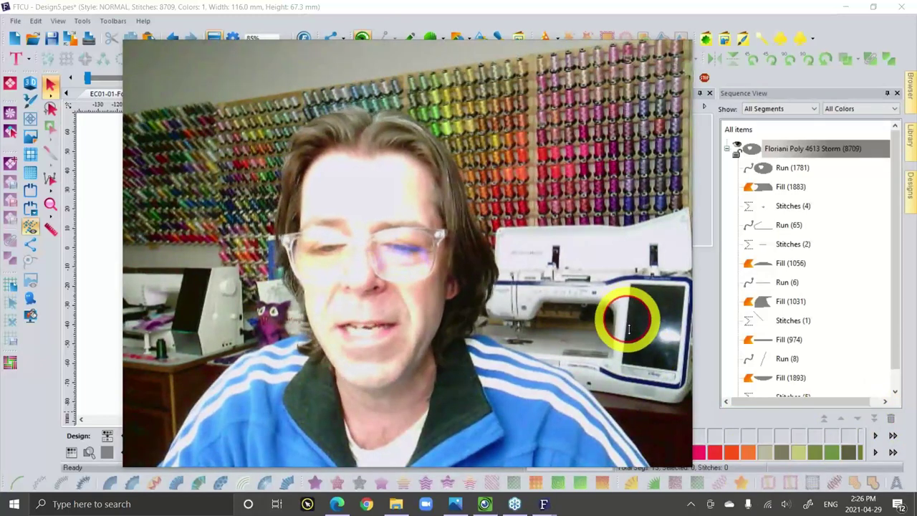
pyautogui.click(598, 79)
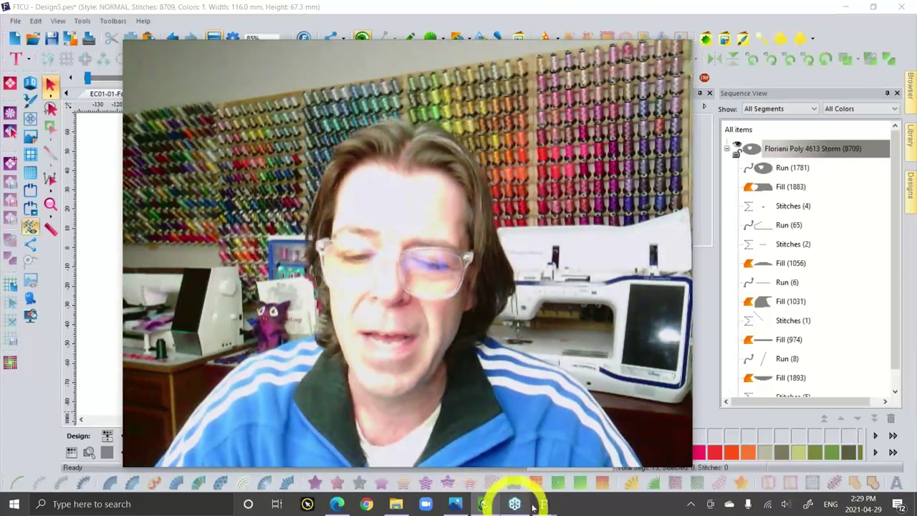
# Switch to Photos and view the slides from the design formats title through FTCU-W01-QS2a.033.jpeg.
pyautogui.moveTo(454, 504)
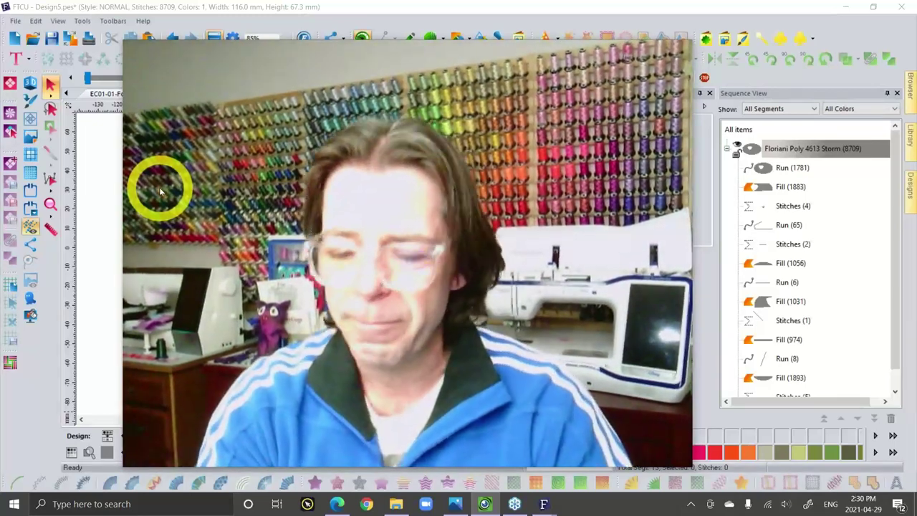
pyautogui.click(454, 502)
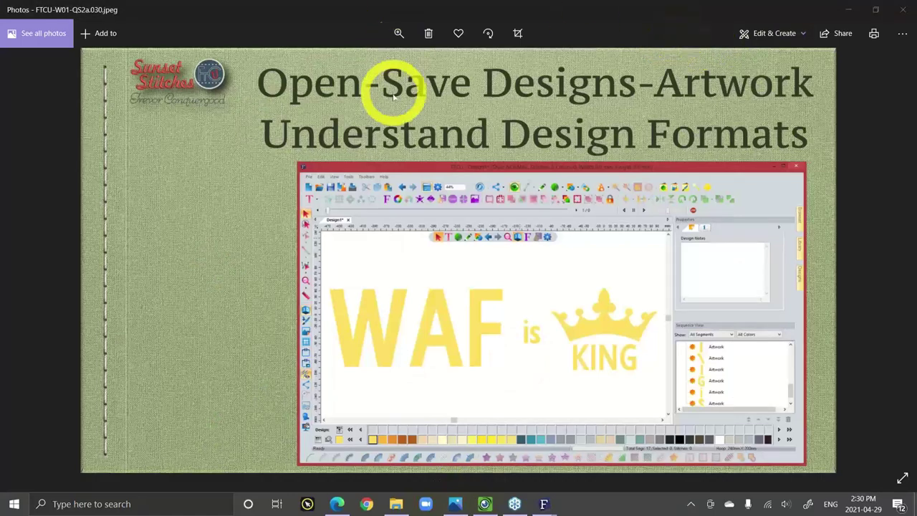
pyautogui.click(438, 138)
pyautogui.press('Right')
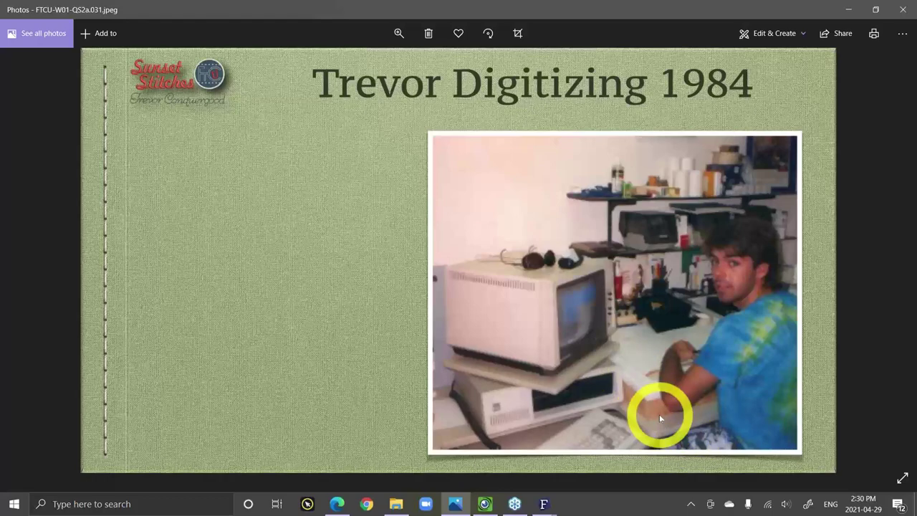
pyautogui.press('Right')
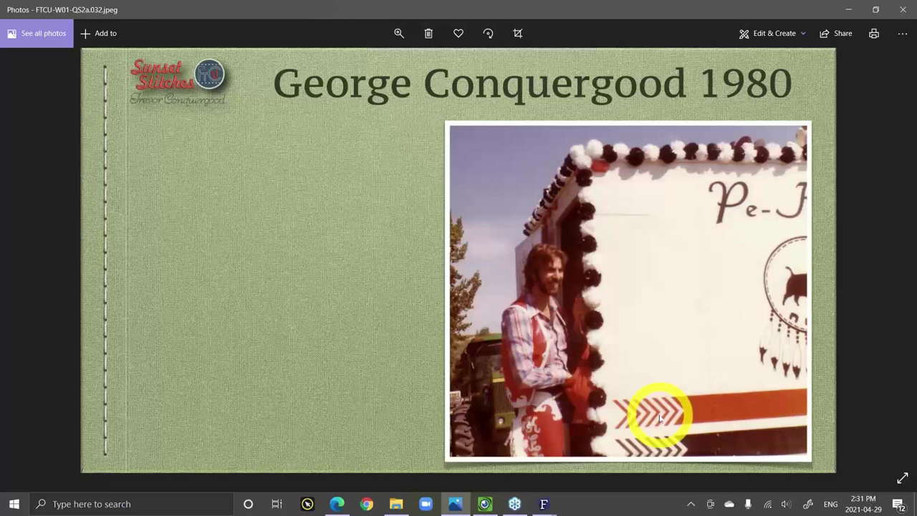
pyautogui.press('Right')
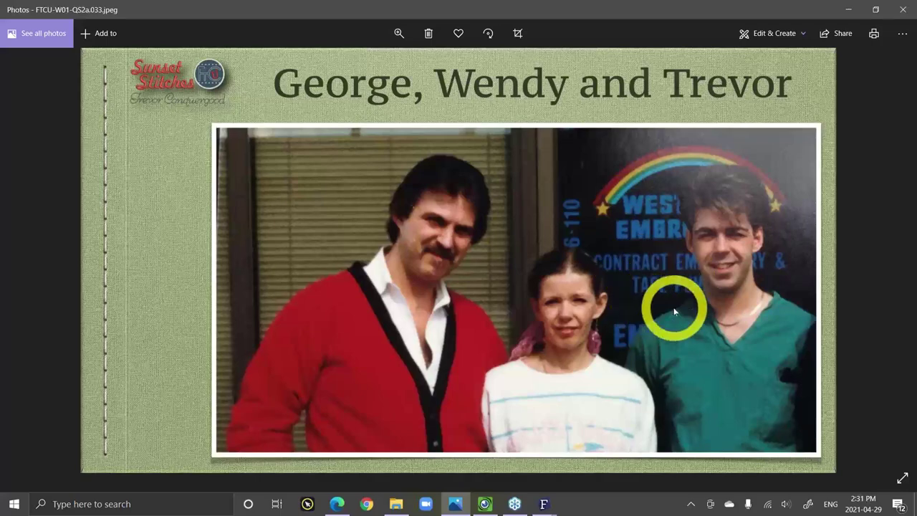
# Show the webcam window briefly, return to the slides and view onward through FTCU-W01-QS2a.035.jpeg.
pyautogui.click(491, 502)
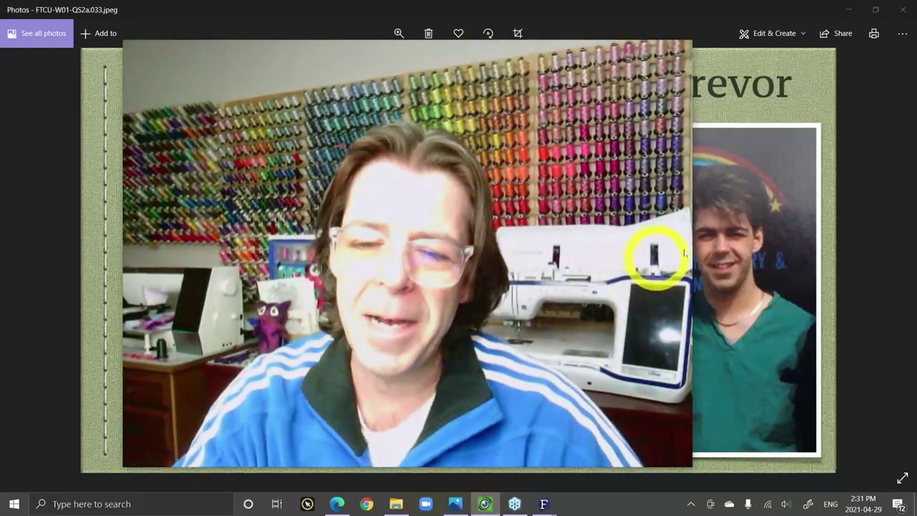
pyautogui.click(714, 243)
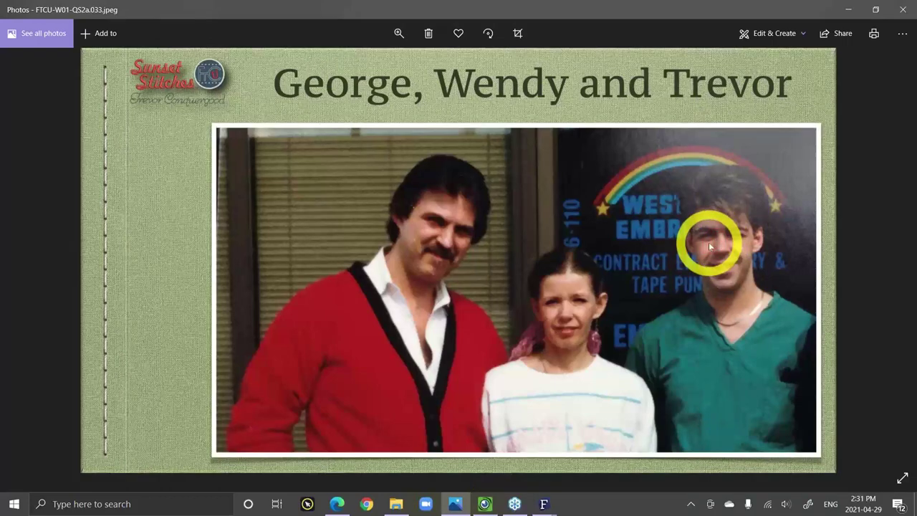
pyautogui.press('Right')
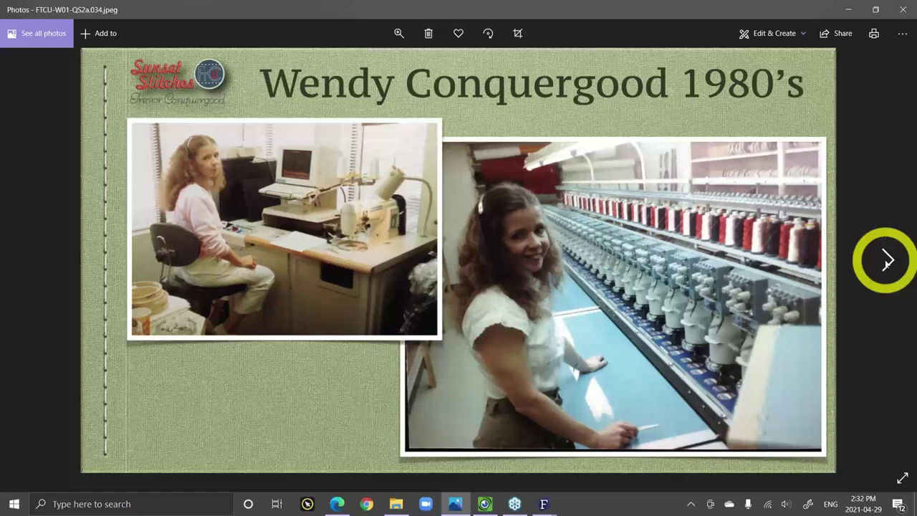
pyautogui.click(887, 259)
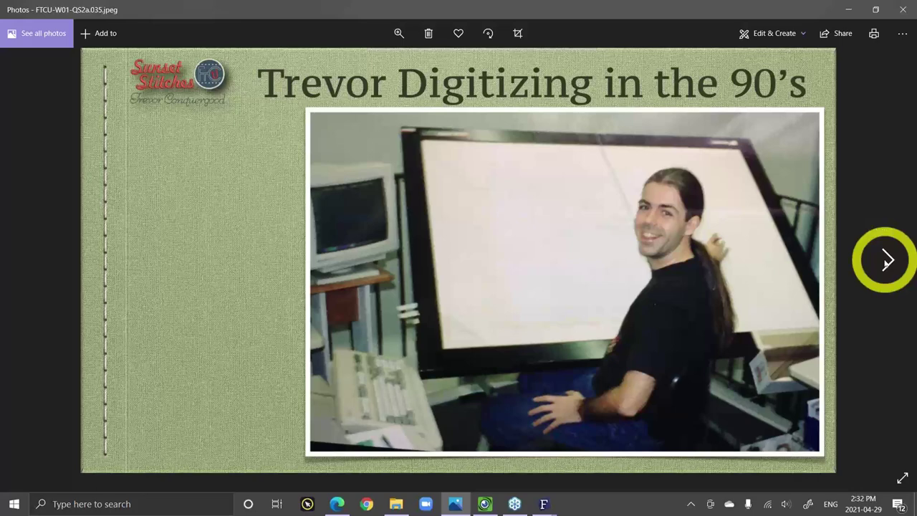
pyautogui.click(886, 262)
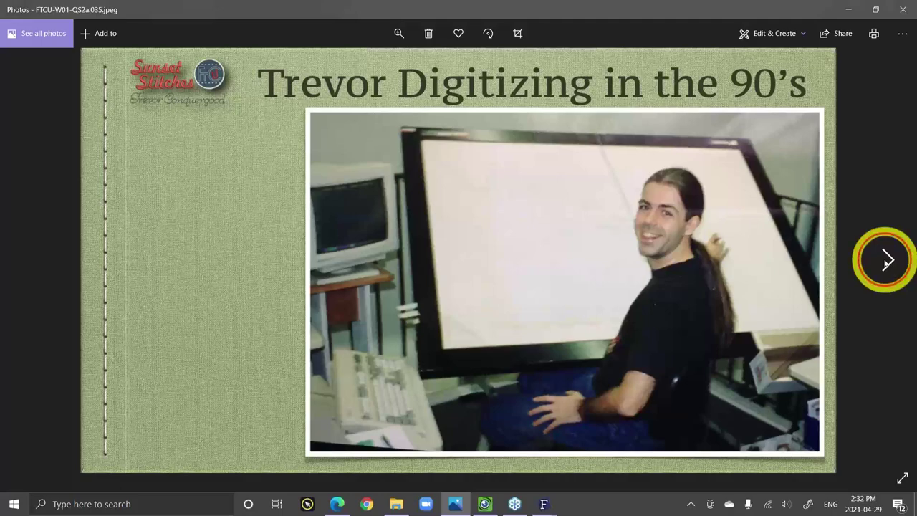